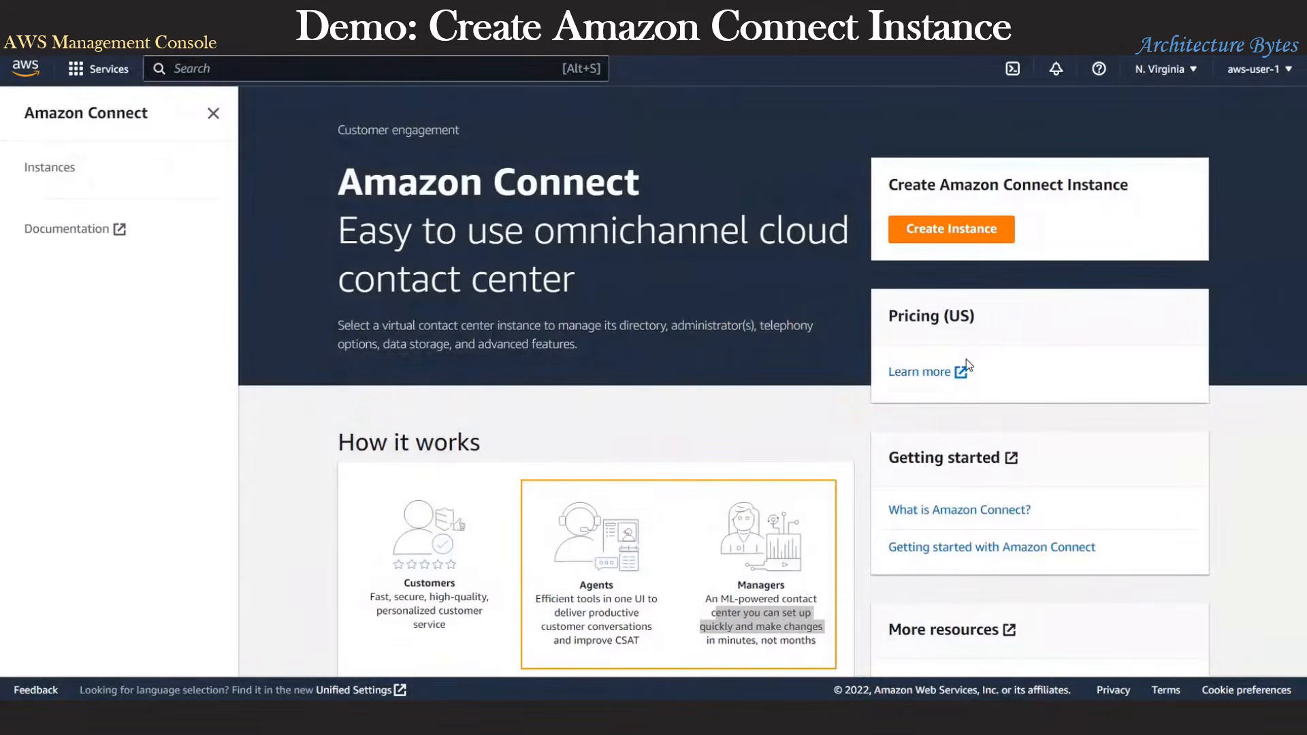
Step: Start a new instance that stores users in Amazon Connect, with access URL alias gadgetcompany
left_click(958, 232)
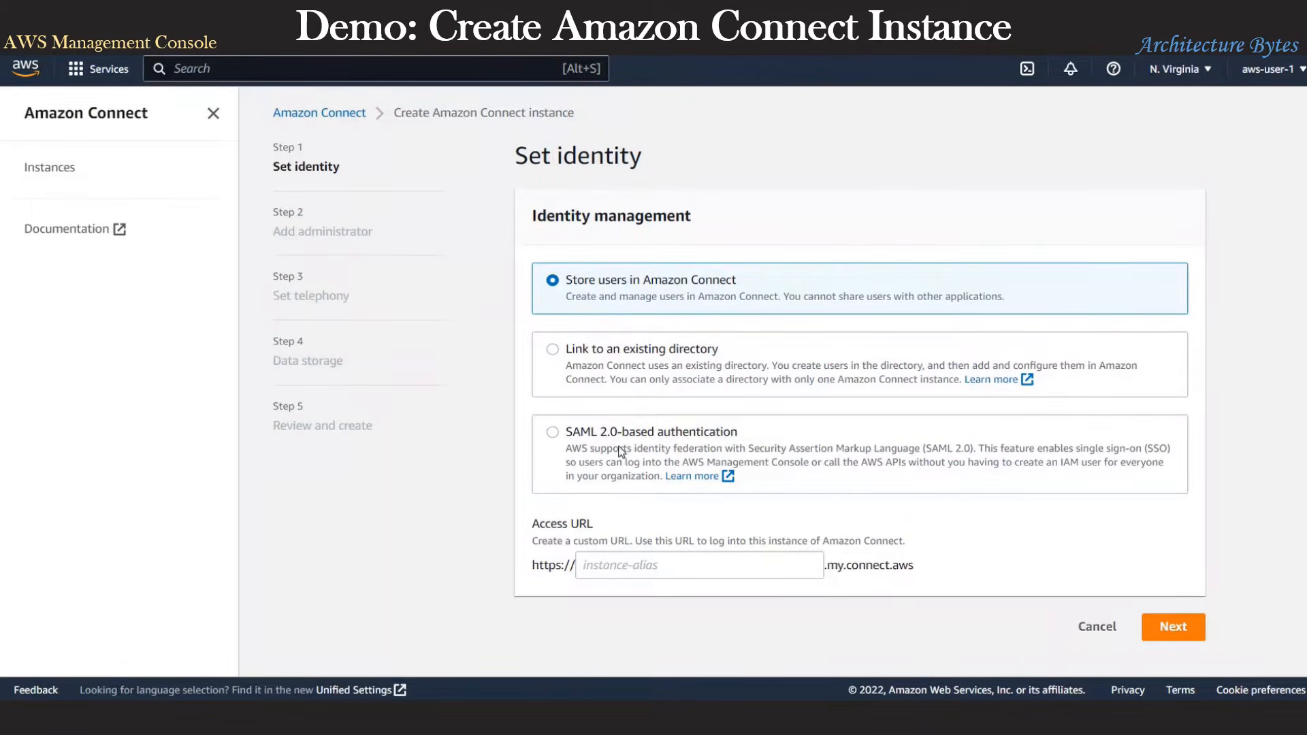
left_click(673, 563)
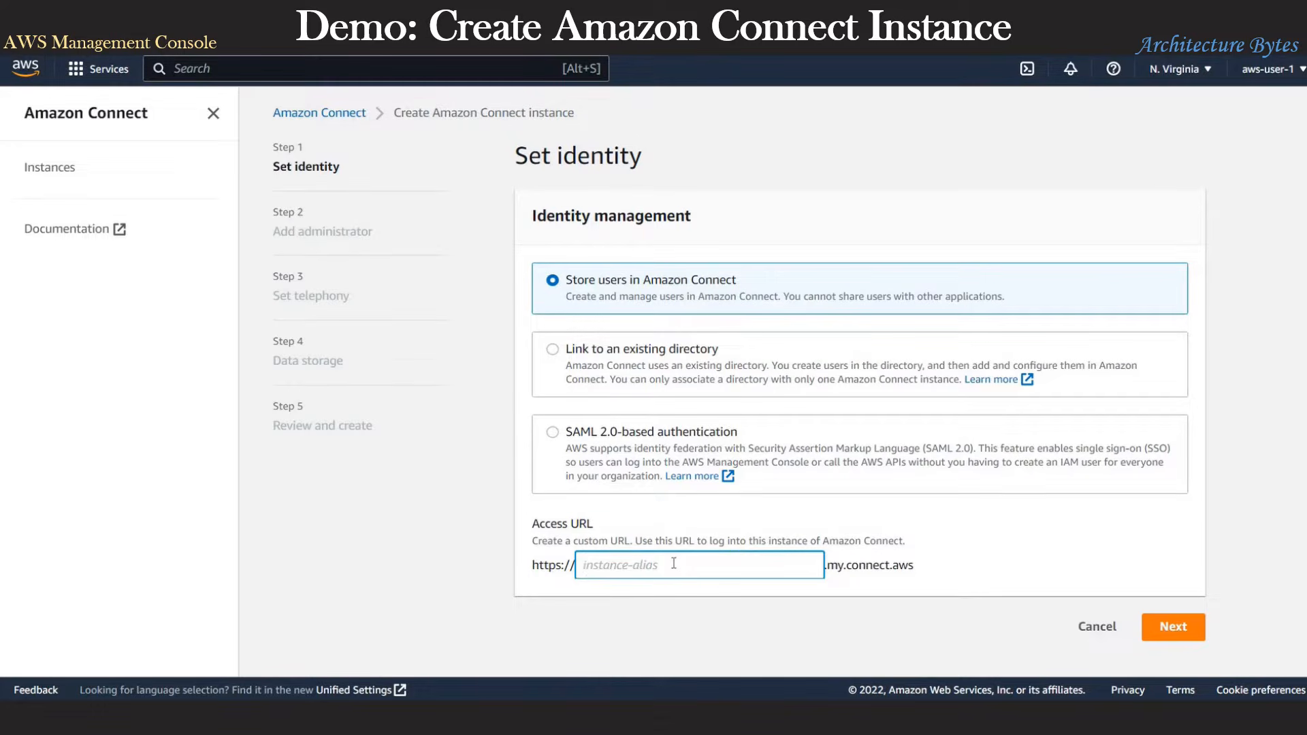
type("gadgetcompany")
Step: Enter the administrator's first name, last name and the username admin
left_click(1143, 631)
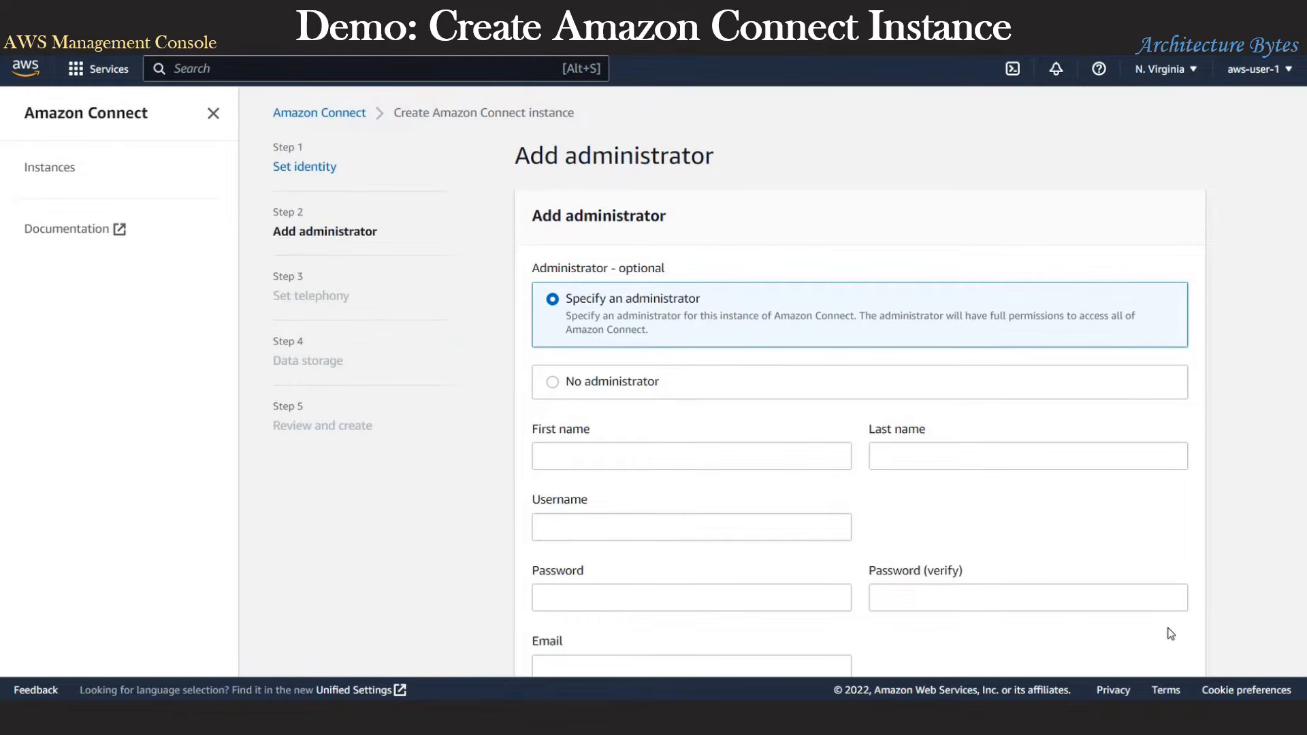
left_click(648, 452)
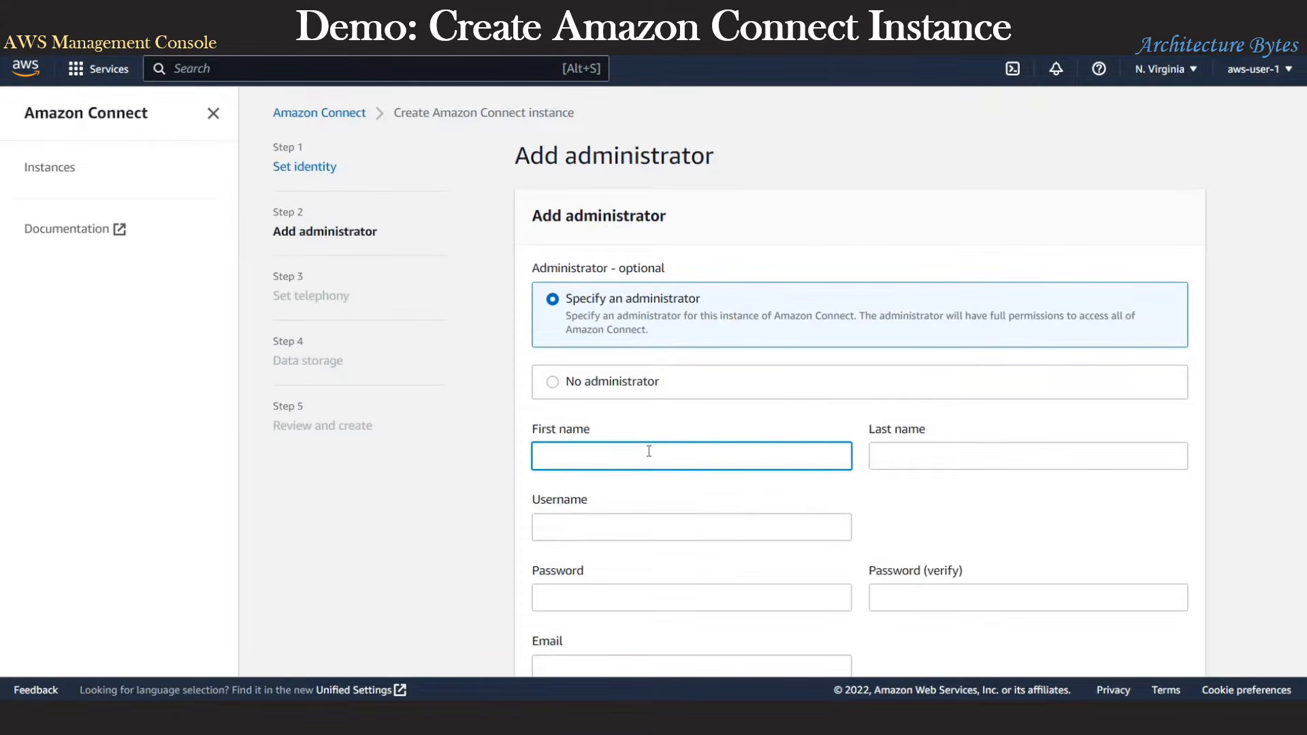
key("Tab")
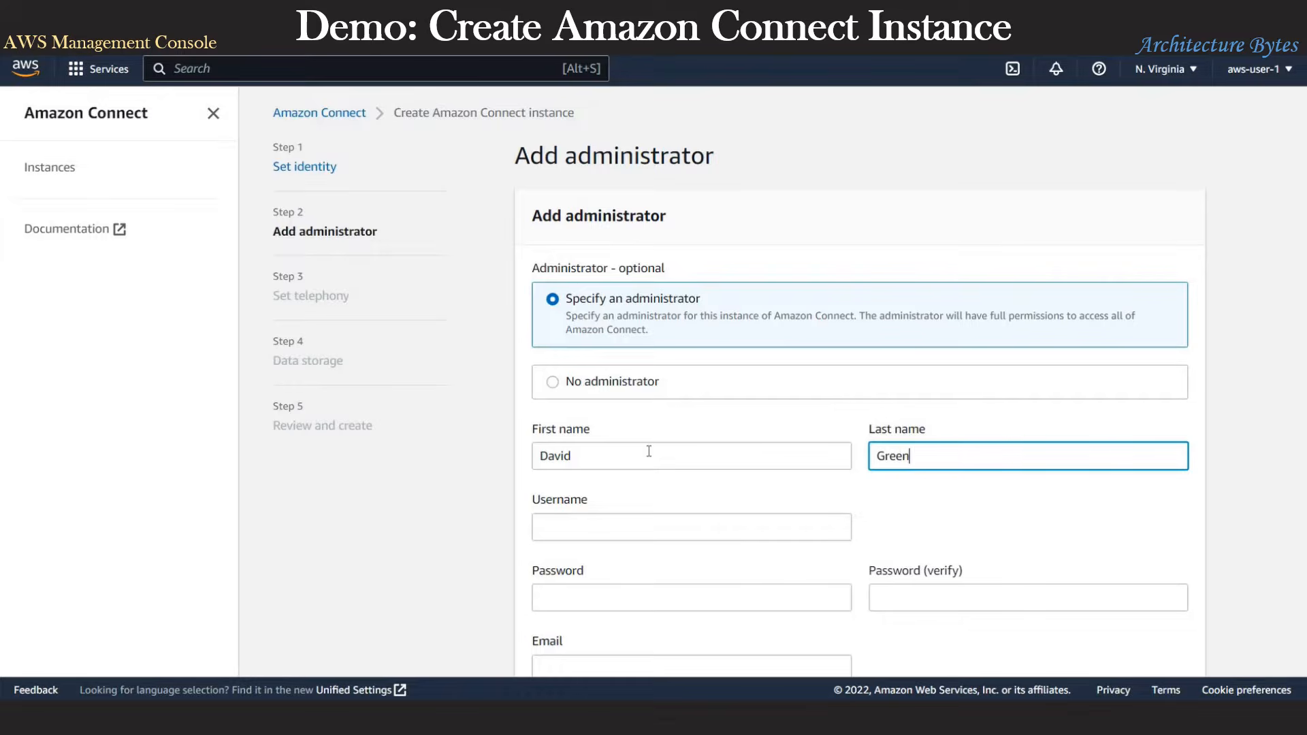
left_click(625, 530)
type("admin")
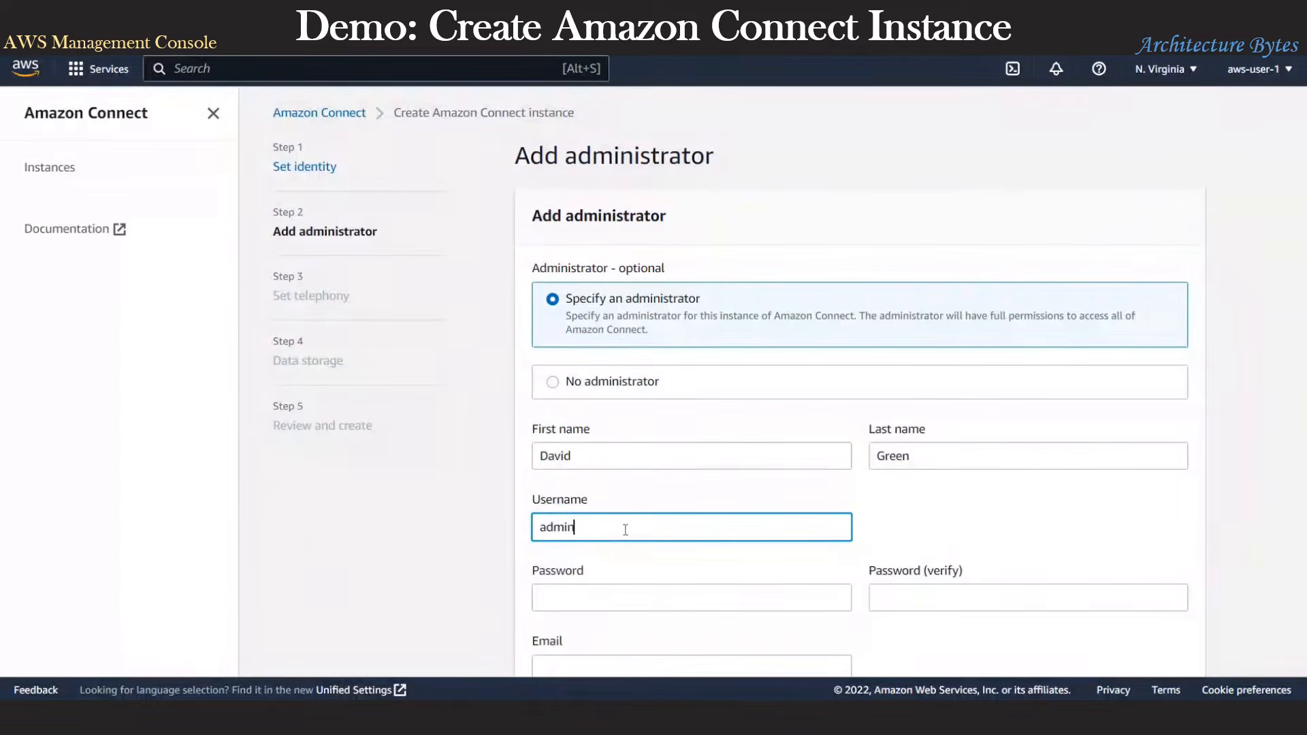
Step: Enter and confirm the administrator password, then fill in the administrator's e-mail address
scroll(625, 527, "down", 1)
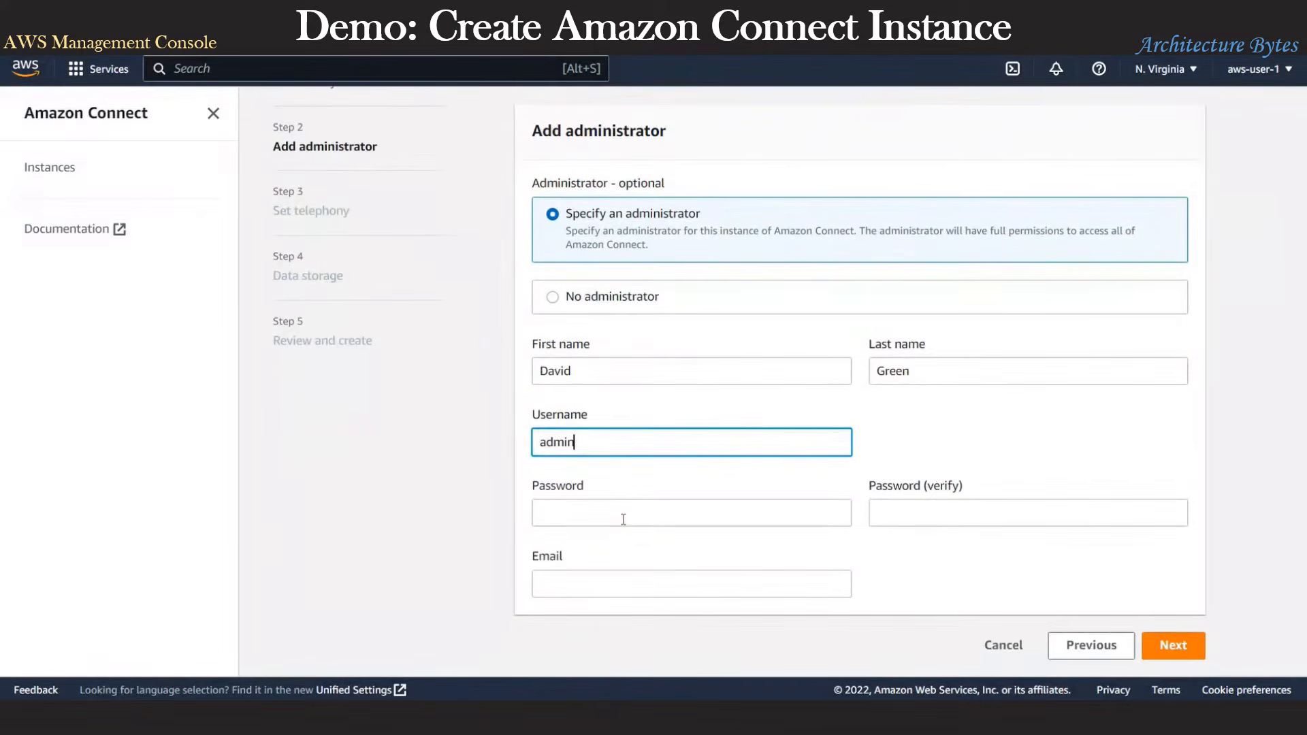
left_click(623, 519)
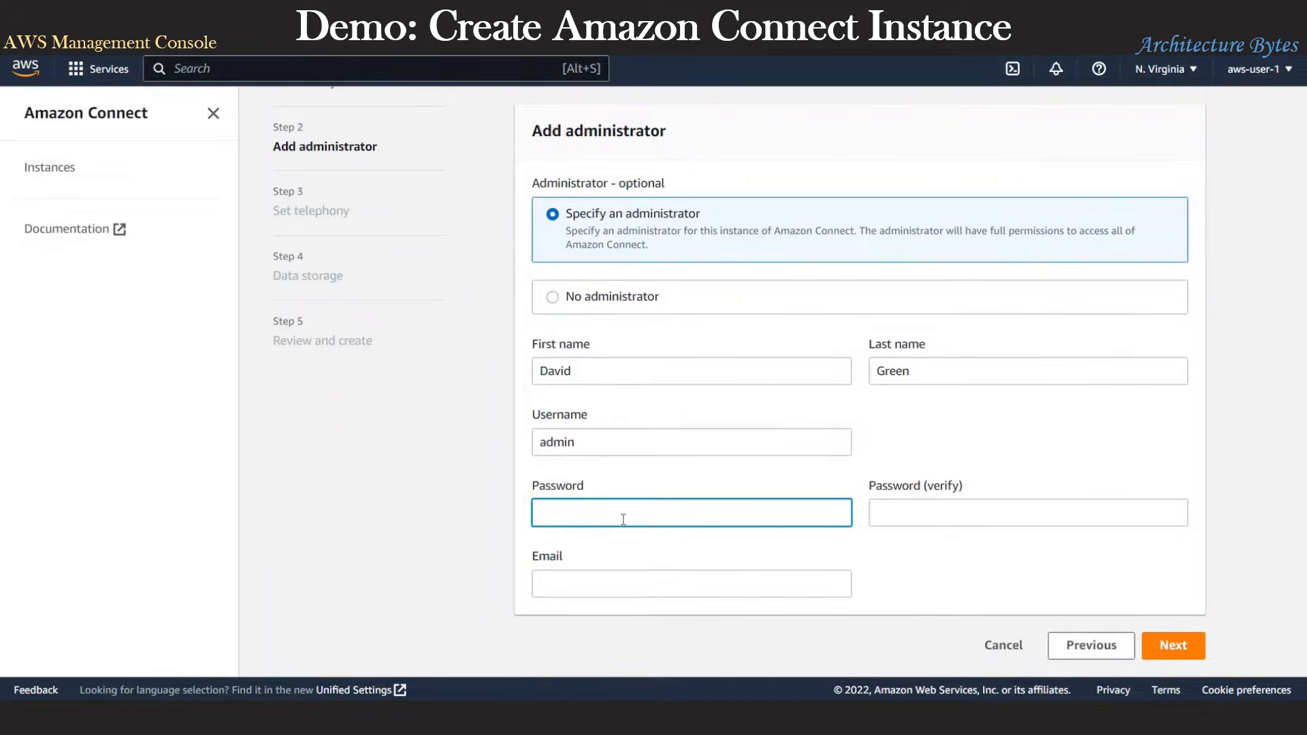
type("Password")
key("Tab")
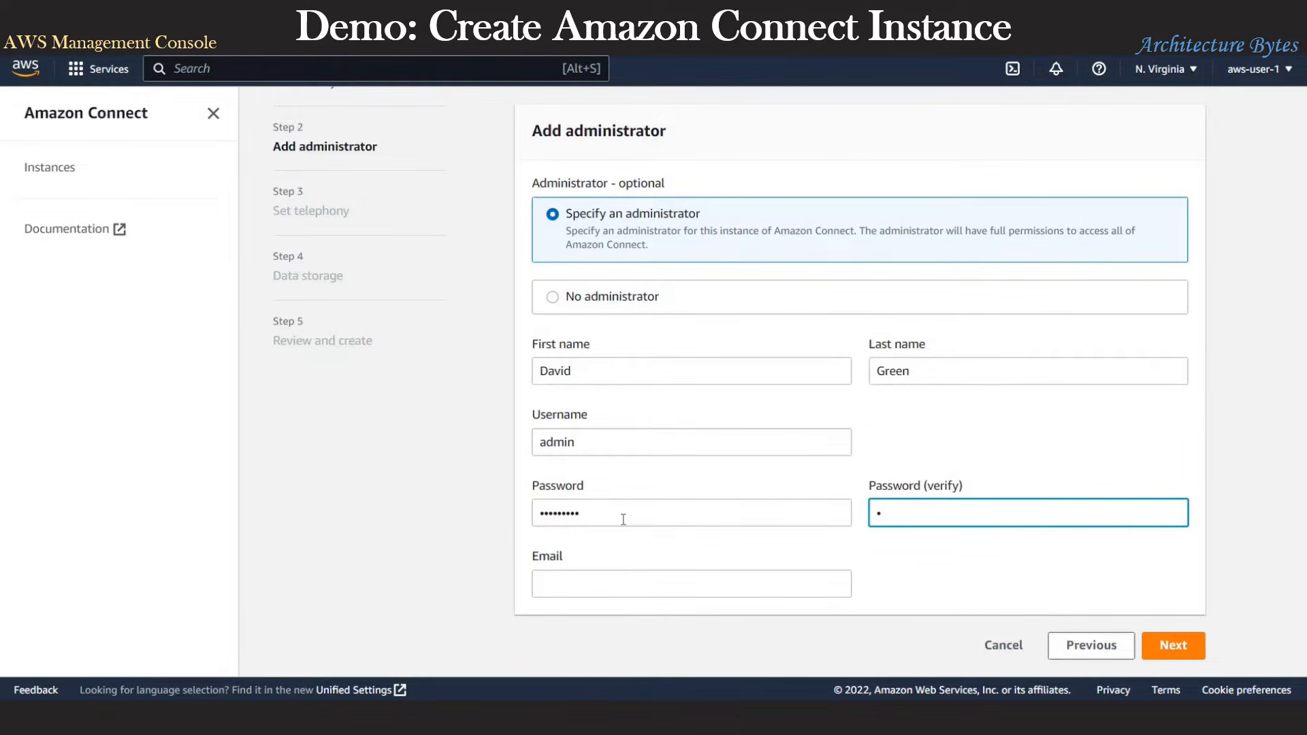
type("Password")
left_click(602, 587)
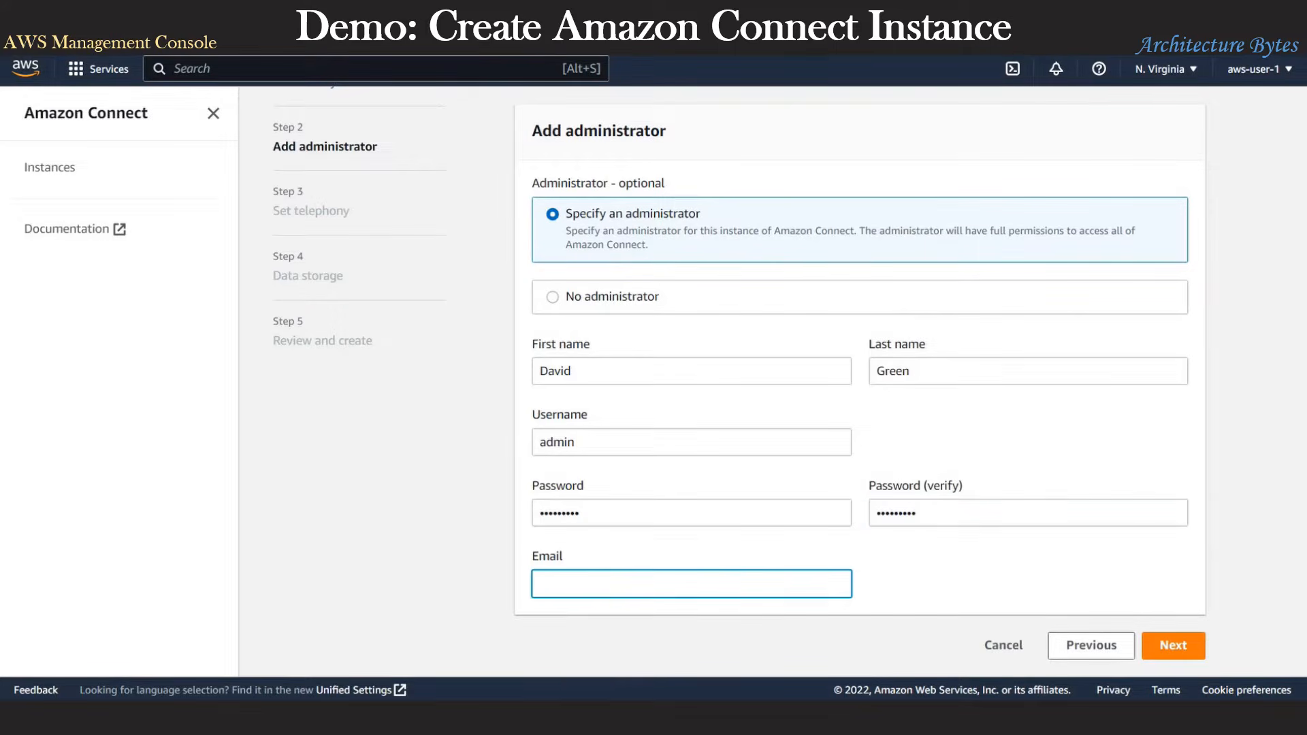
left_click(593, 580)
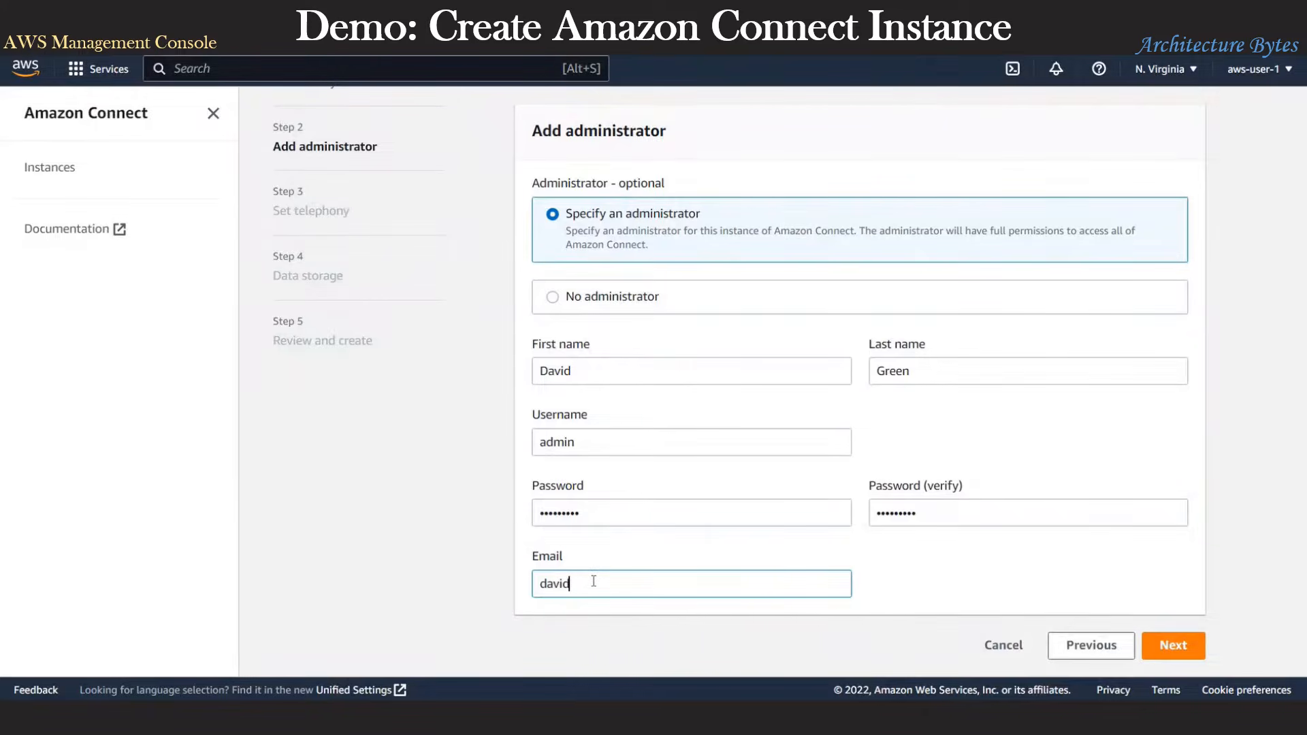
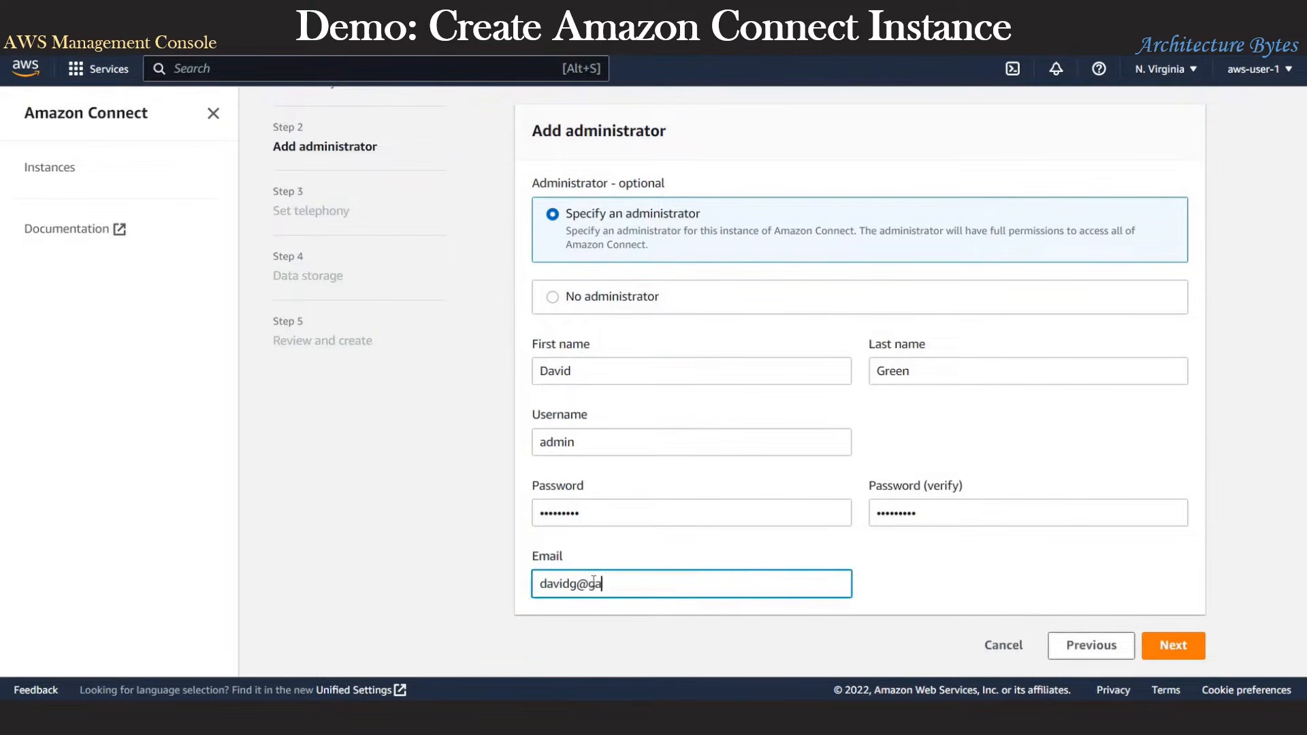
Step: Keep incoming and outgoing calls enabled and accept the default S3 data storage
left_click(1198, 653)
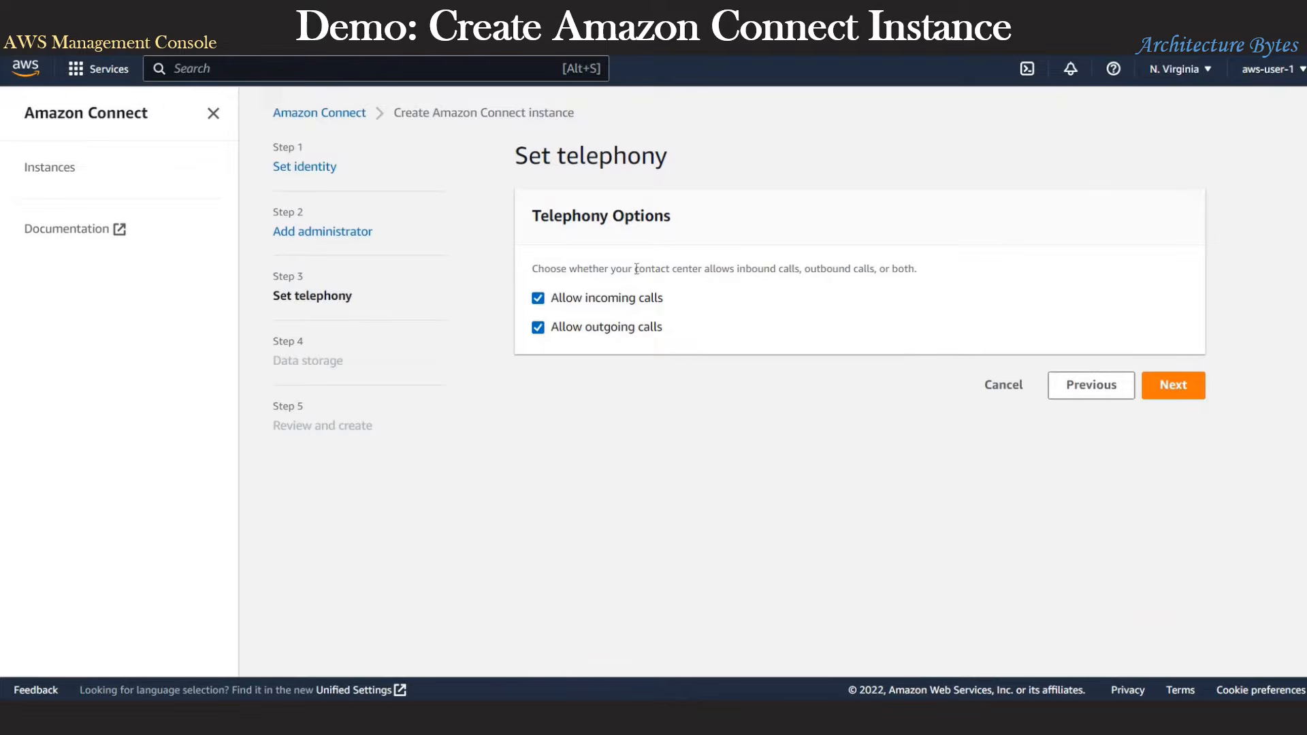
left_click(1166, 389)
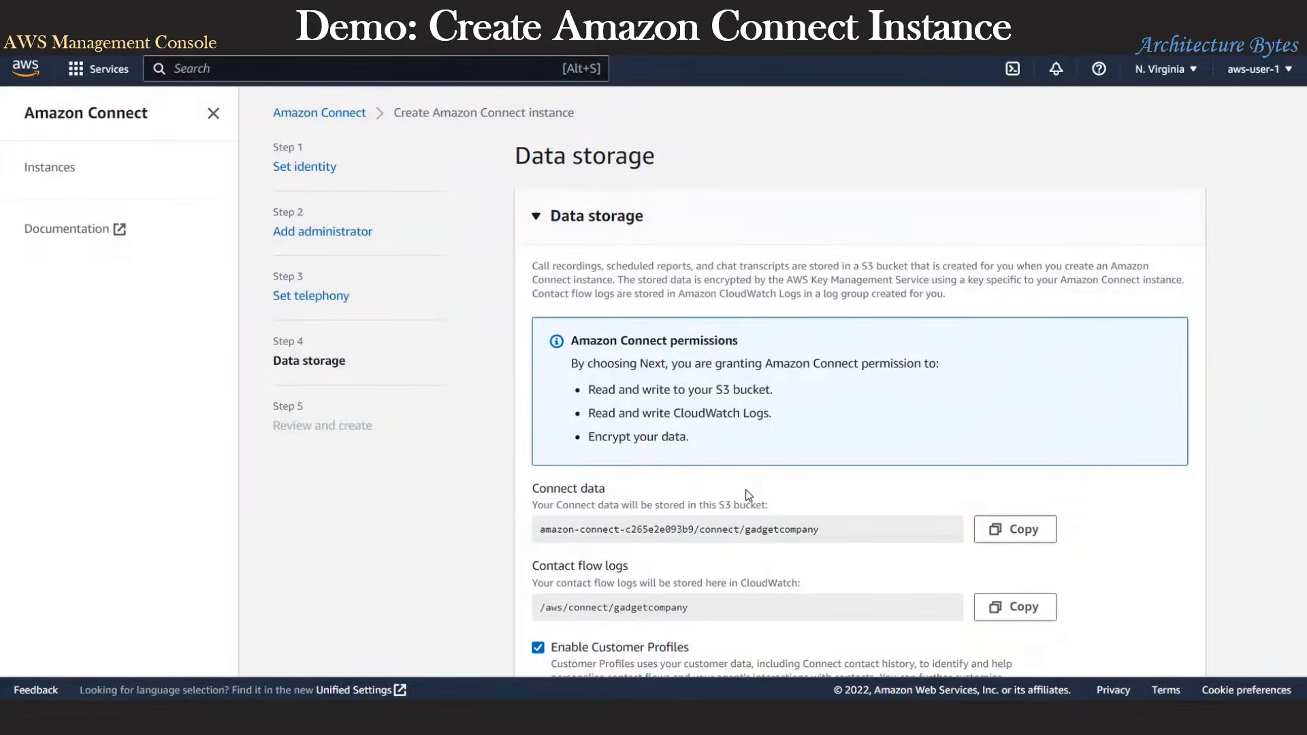
scroll(747, 494, "down", 1)
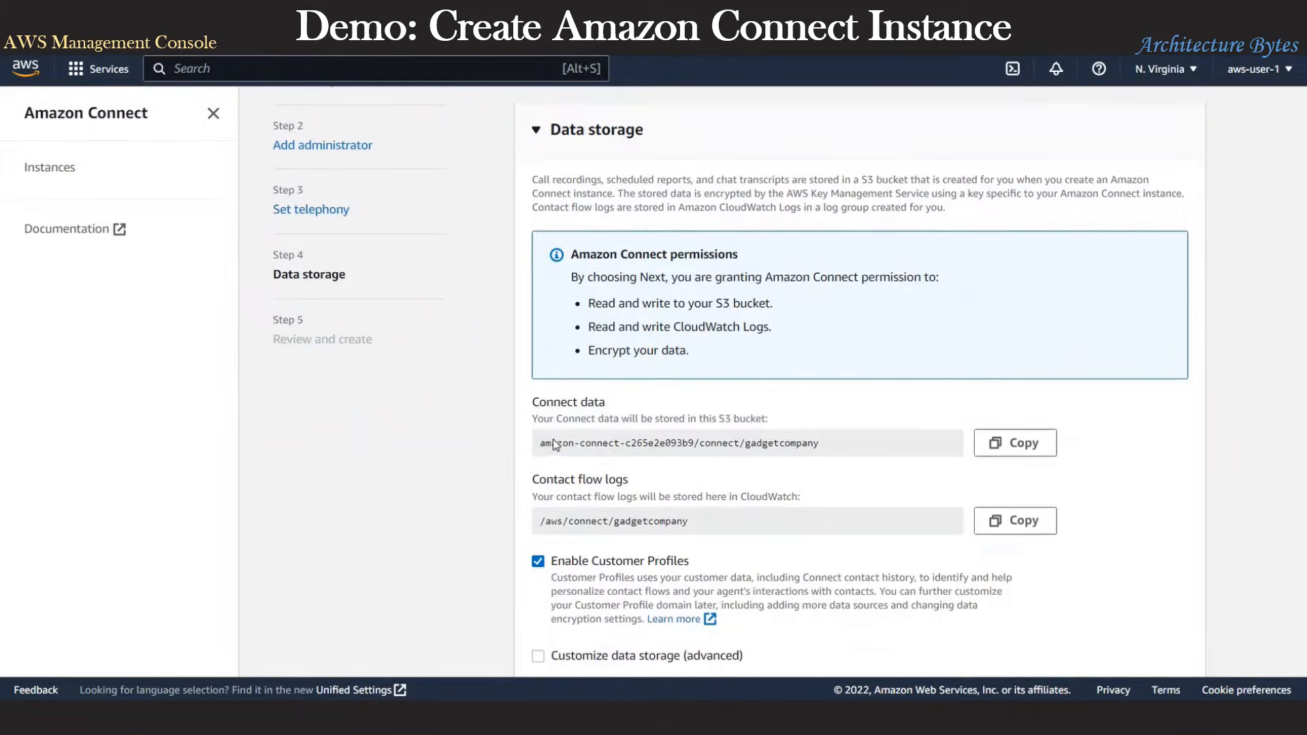
left_click_drag(552, 443, 809, 443)
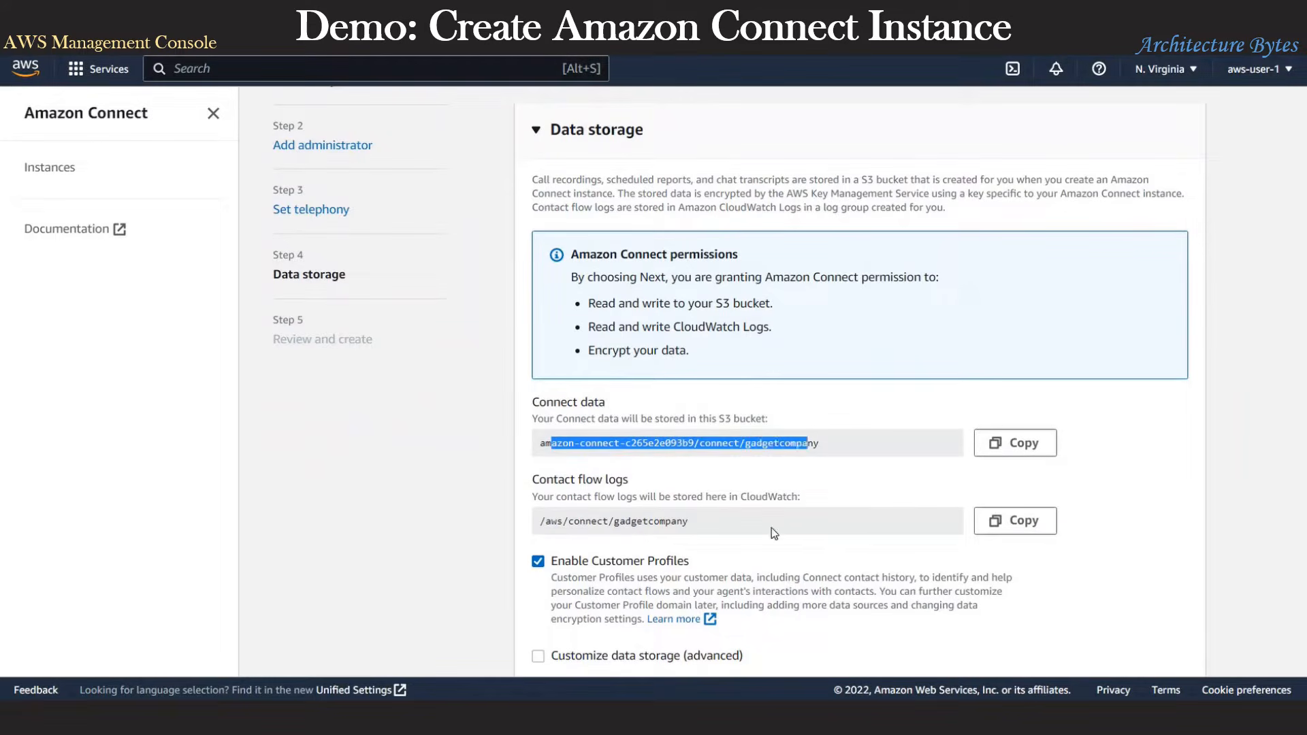
scroll(822, 556, "down", 1)
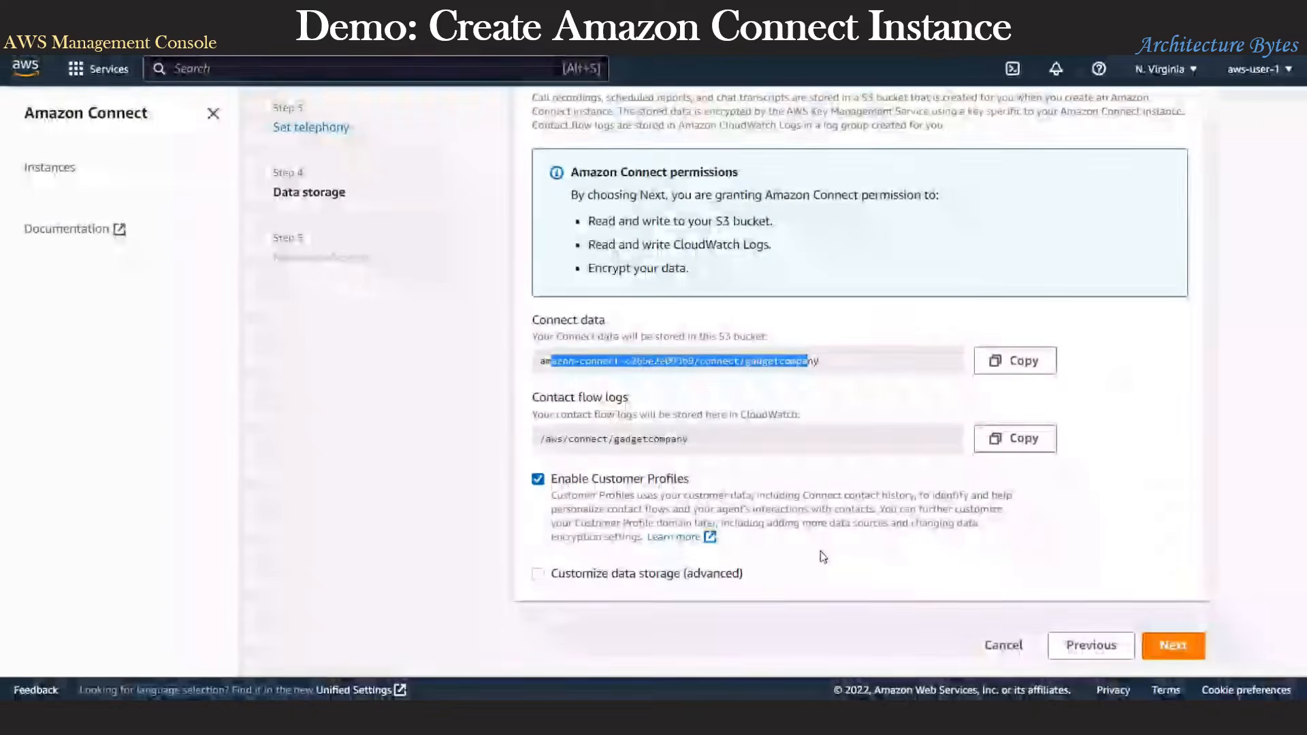
Step: Review the instance summary on the Review and create page
left_click(1181, 647)
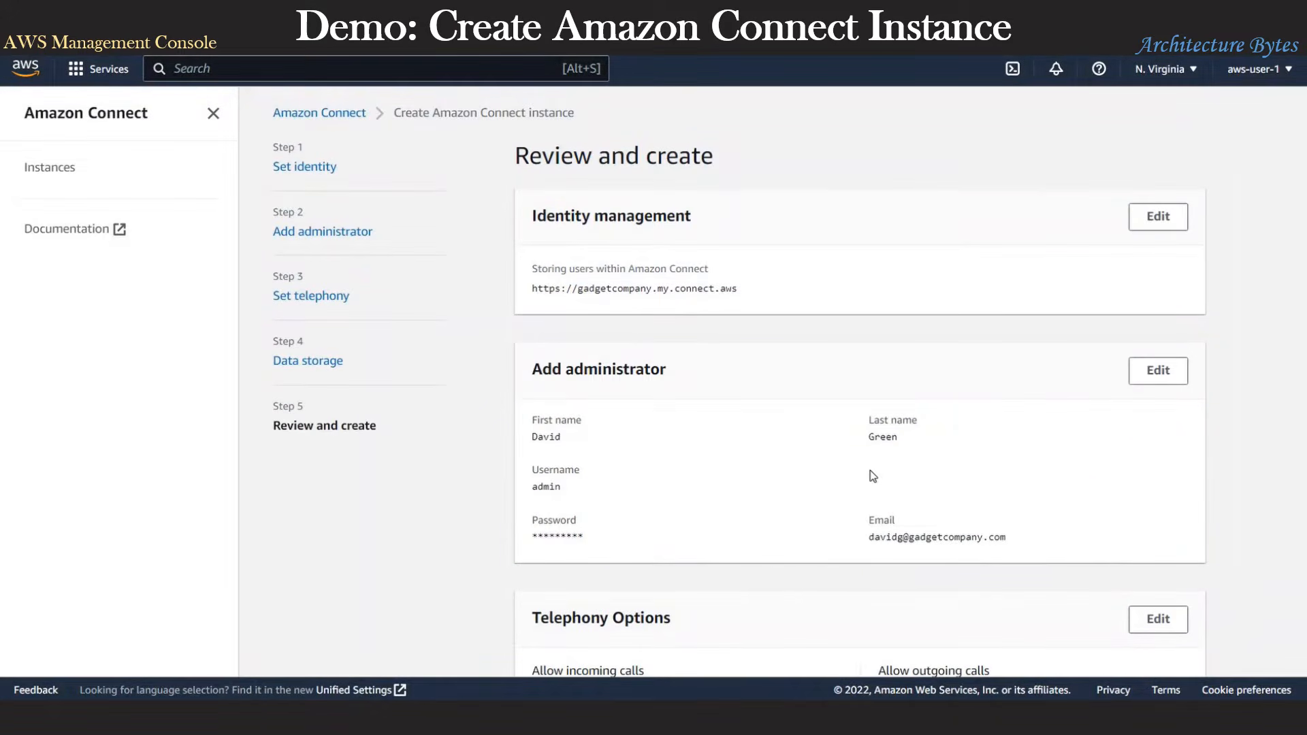
scroll(872, 476, "down", 4)
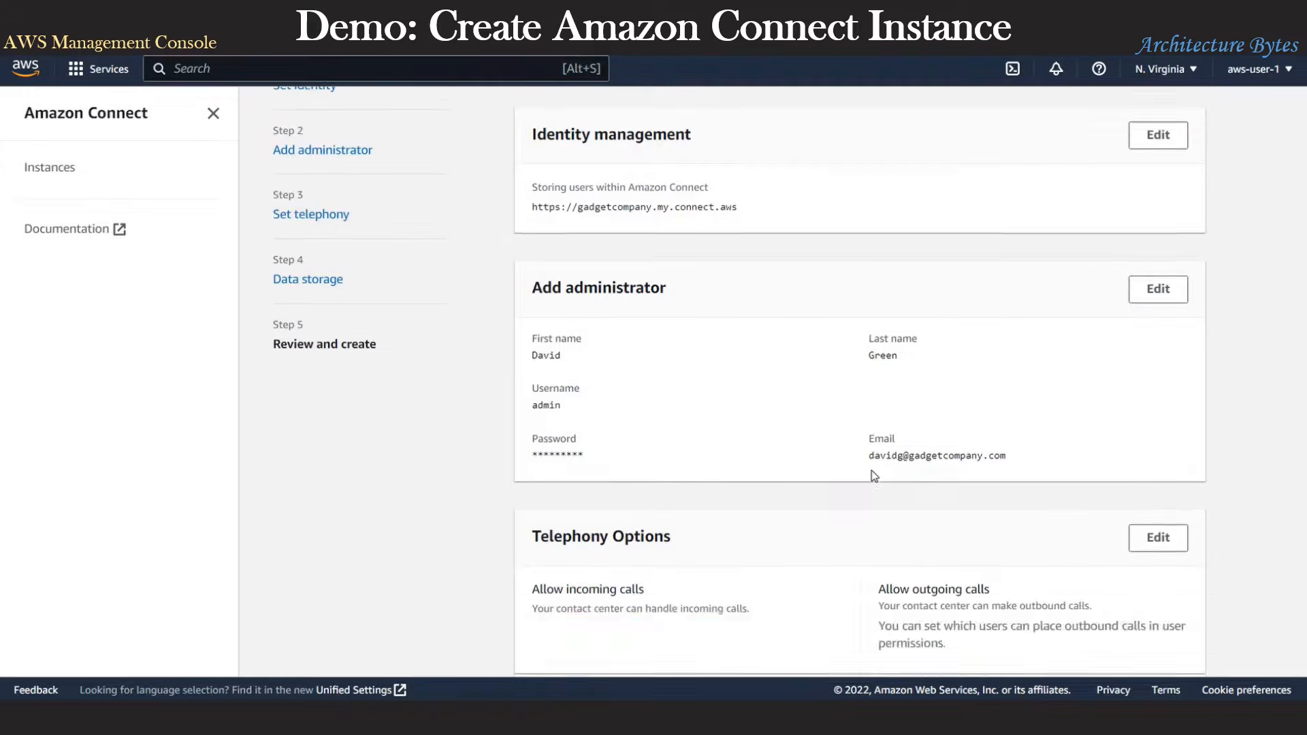
scroll(871, 472, "down", 5)
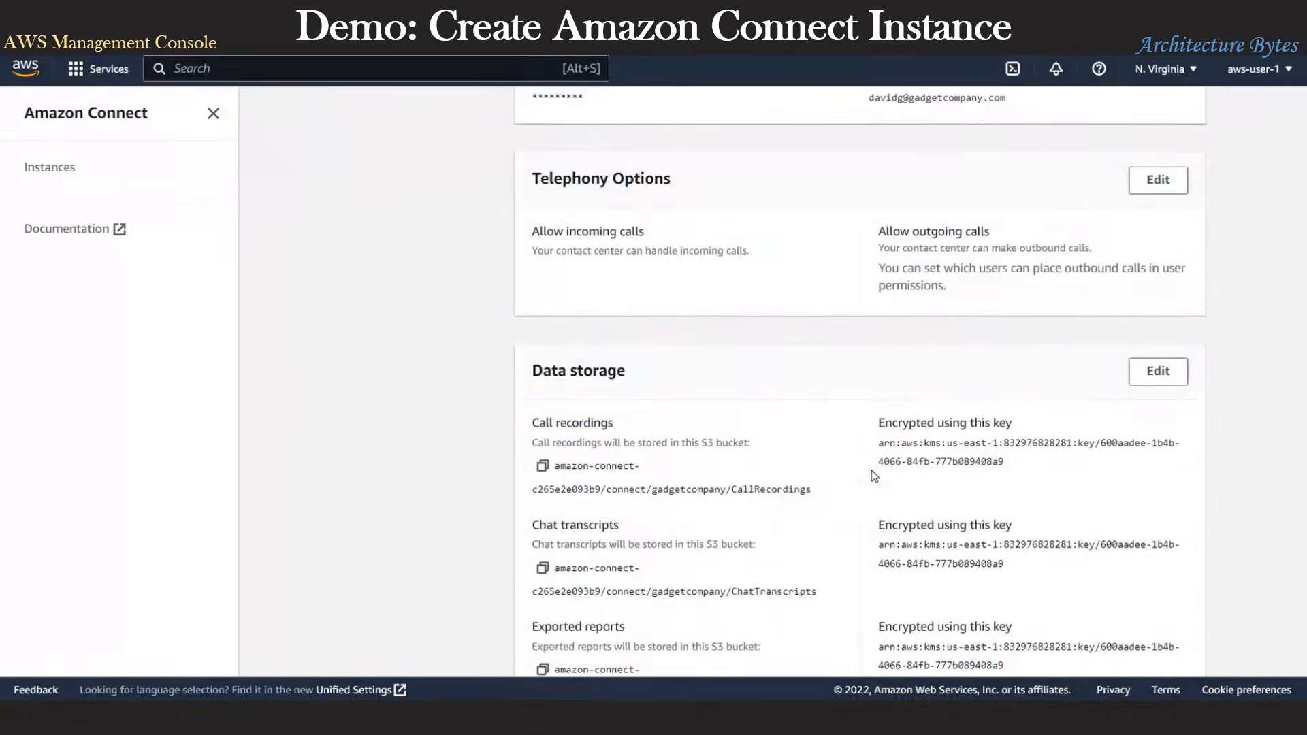
Step: Create the gadgetcompany instance, confirm it is Active, and open its access URL
left_click(1167, 641)
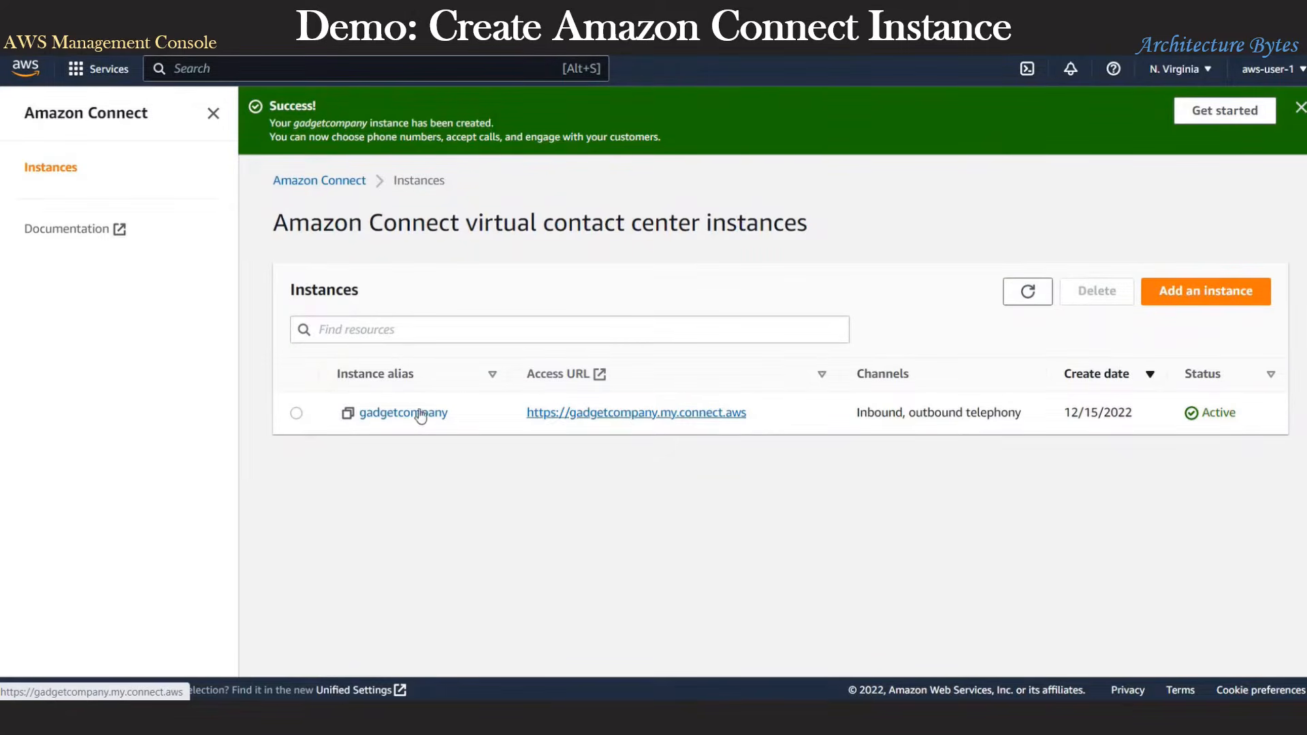
left_click(383, 414)
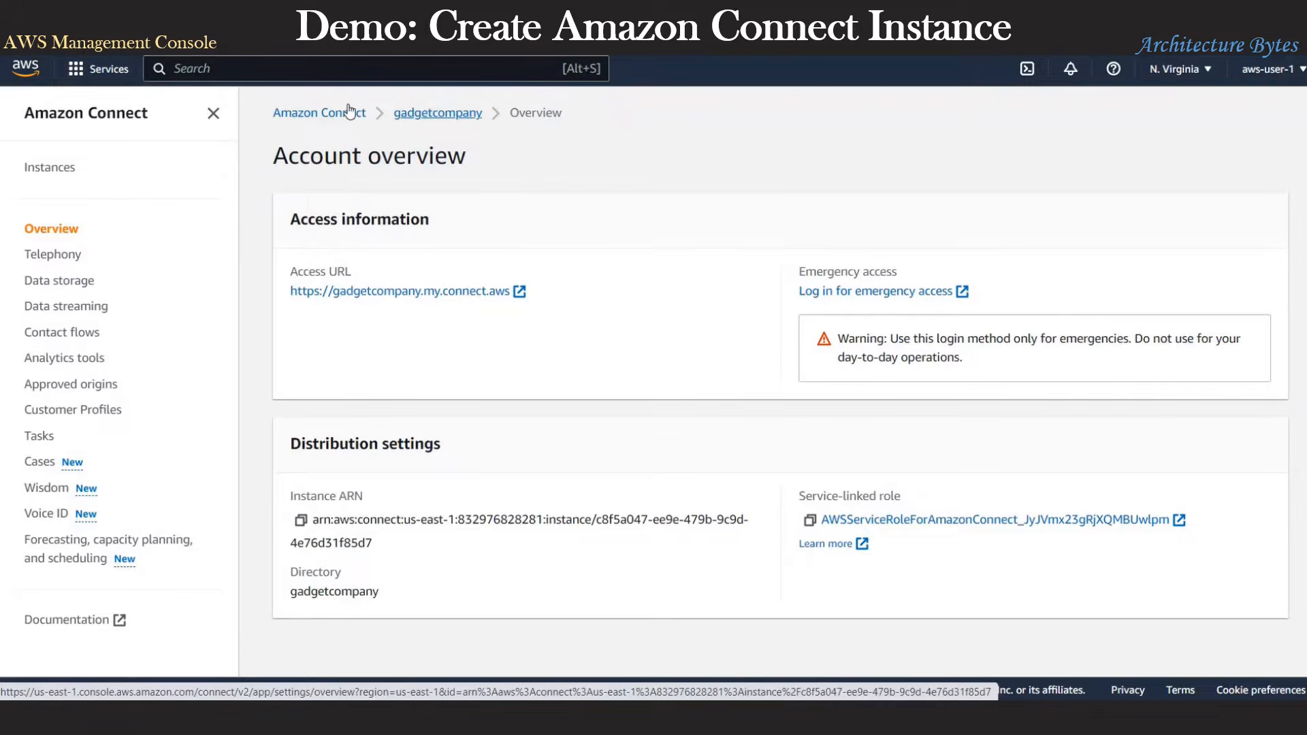
left_click(324, 112)
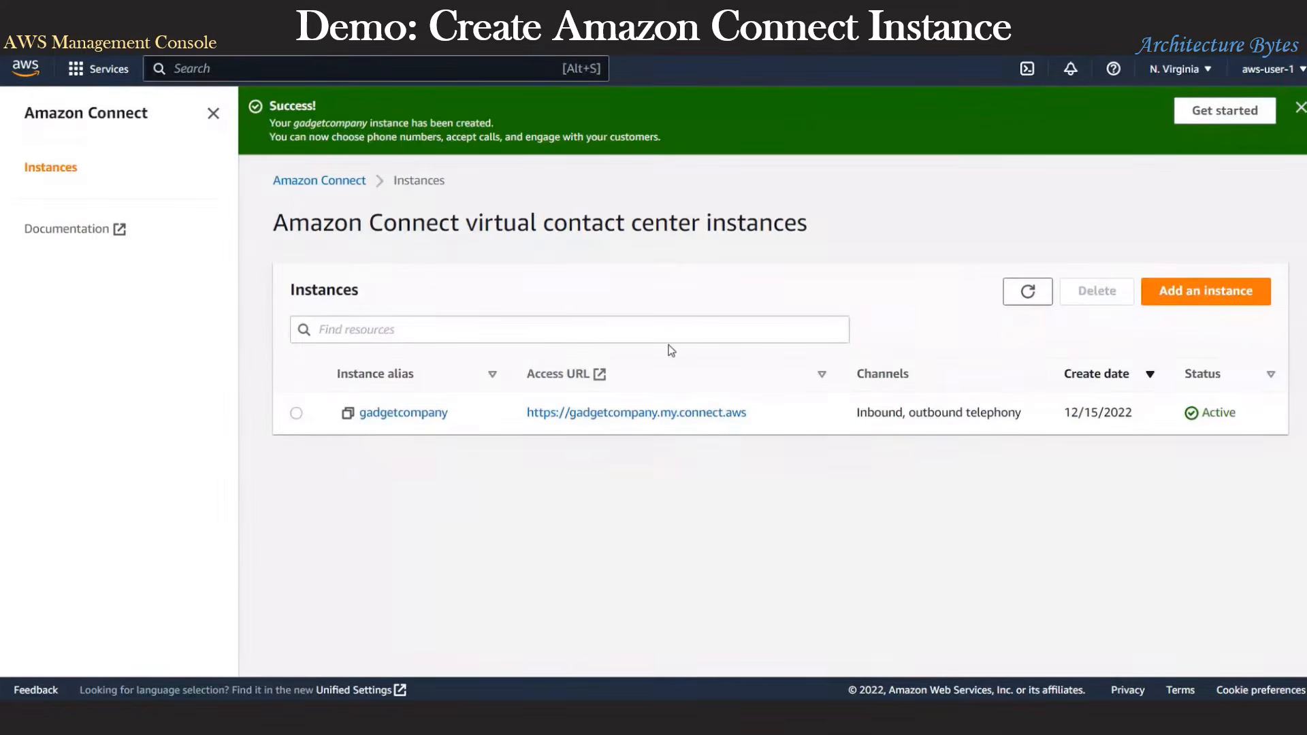
left_click_drag(749, 413, 529, 418)
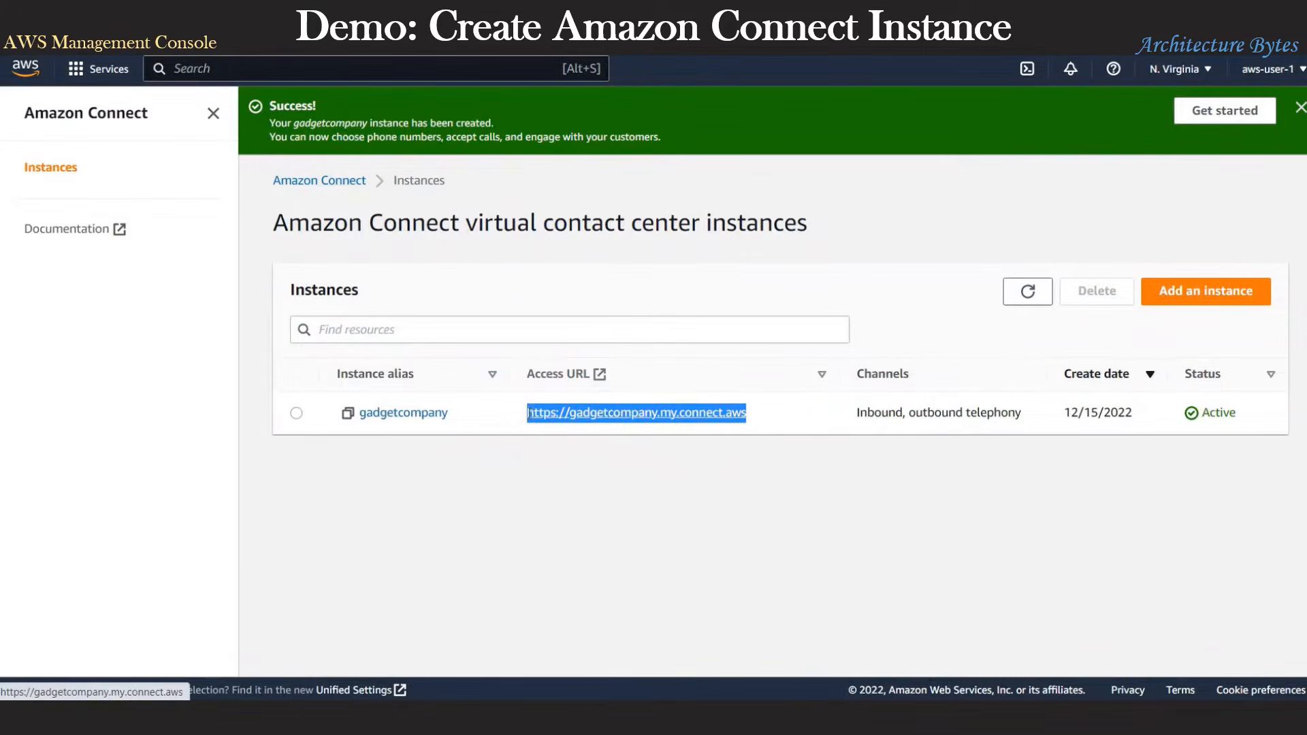
right_click(529, 416)
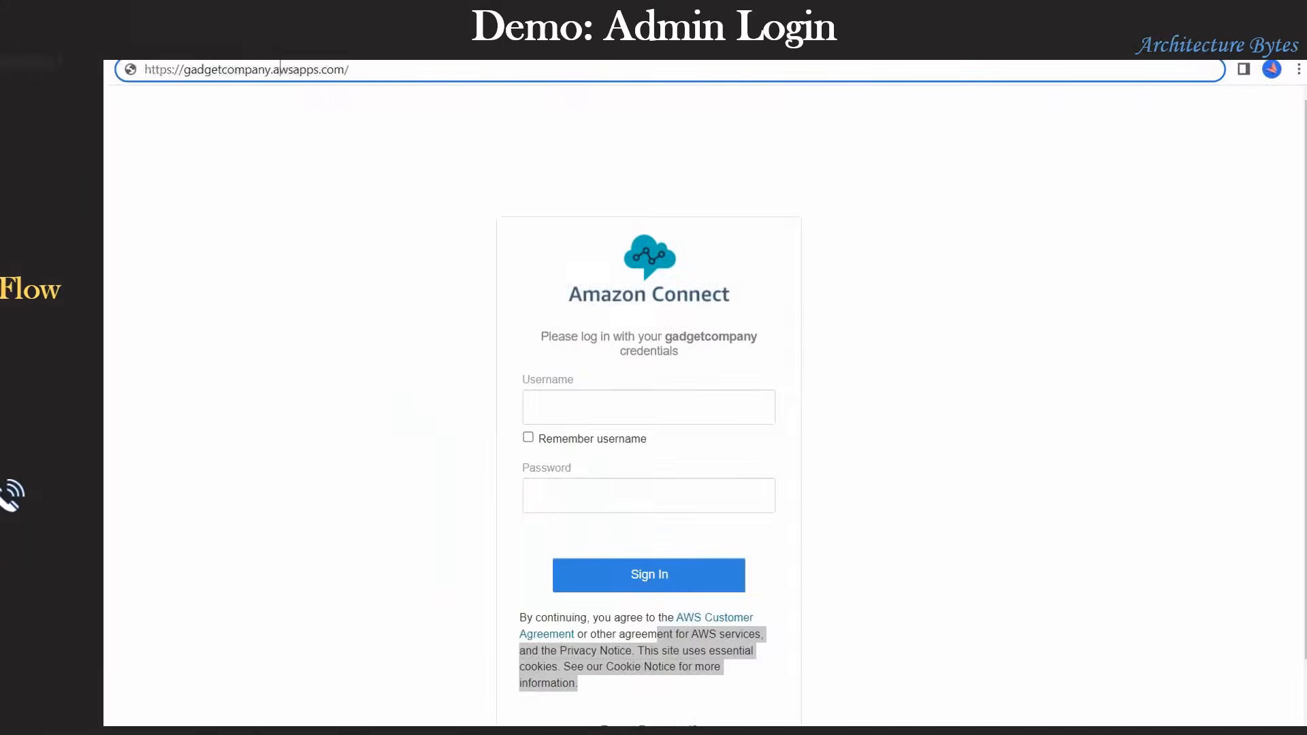
Step: Sign in to the gadgetcompany instance as admin with the administrator password
triple_click(280, 71)
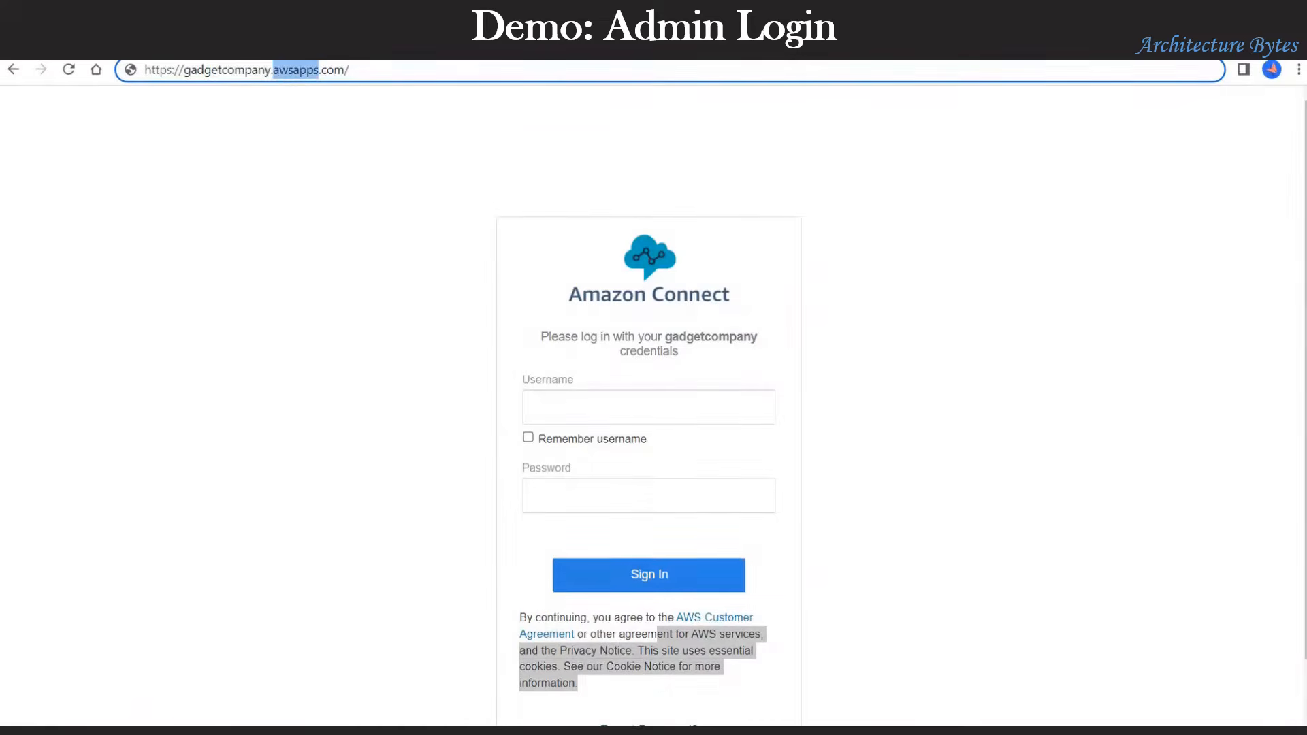
left_click(565, 403)
type("admin")
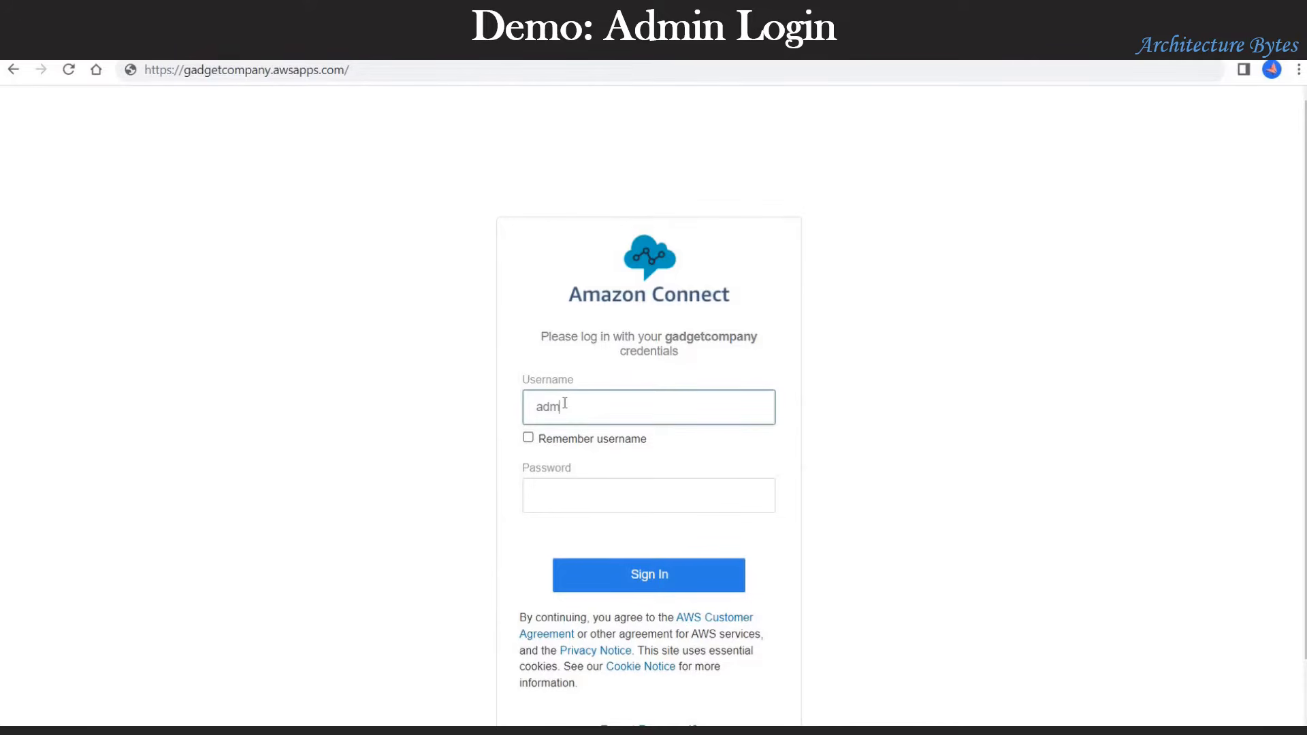
left_click(575, 490)
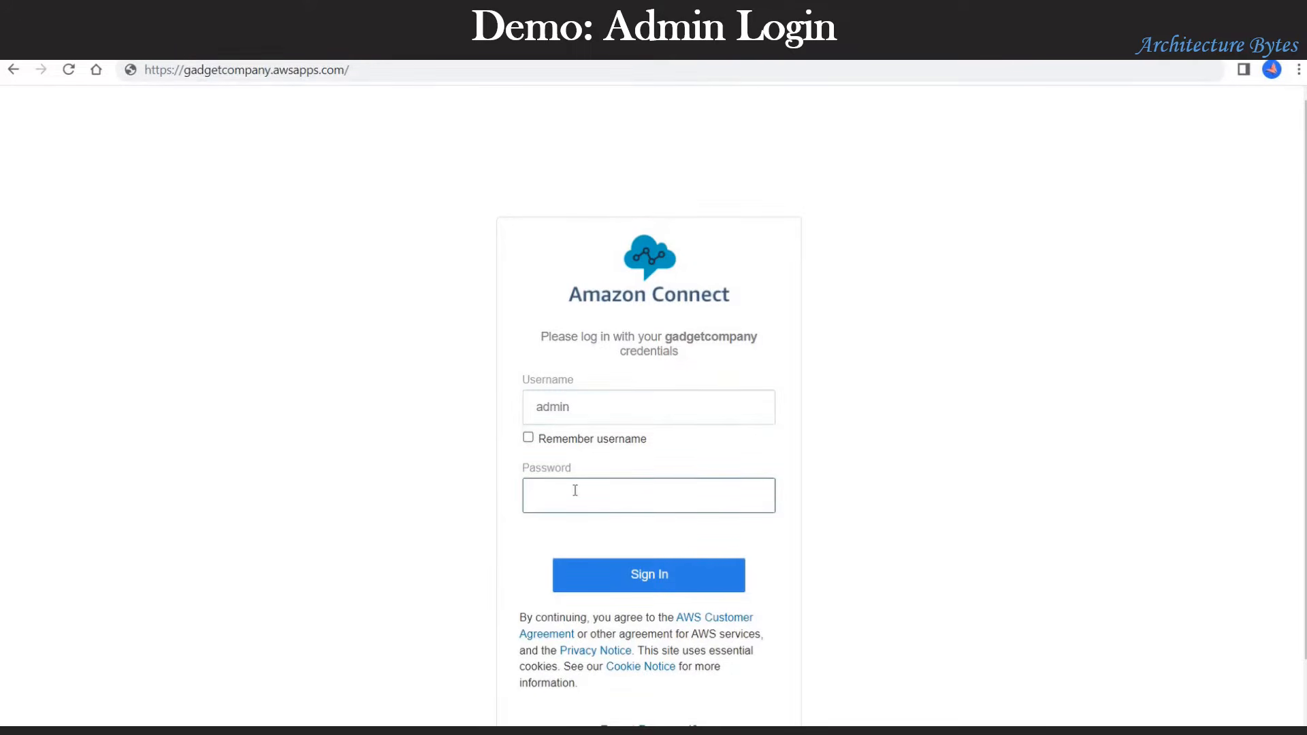
type("••••••••••")
left_click(648, 576)
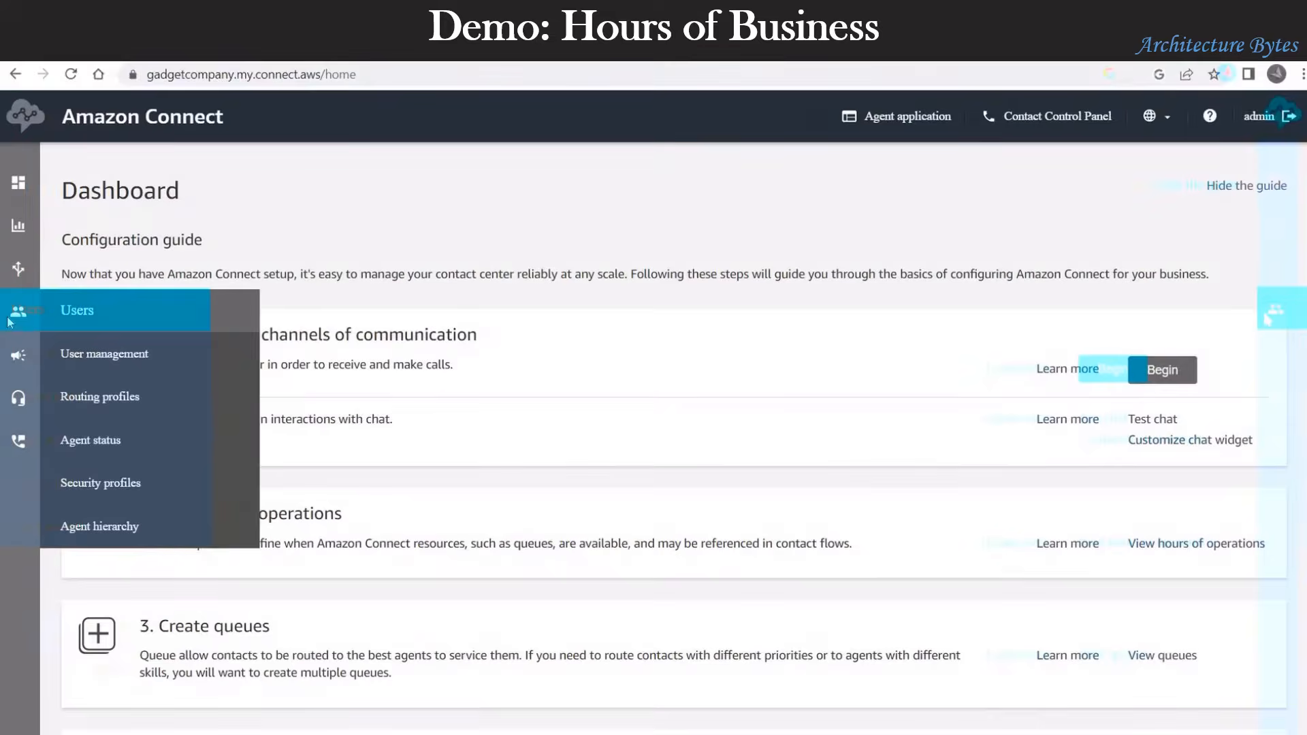
Step: Add new hours of operation named NineToFive with the description 'Nine to Five'
mouse_move(17, 268)
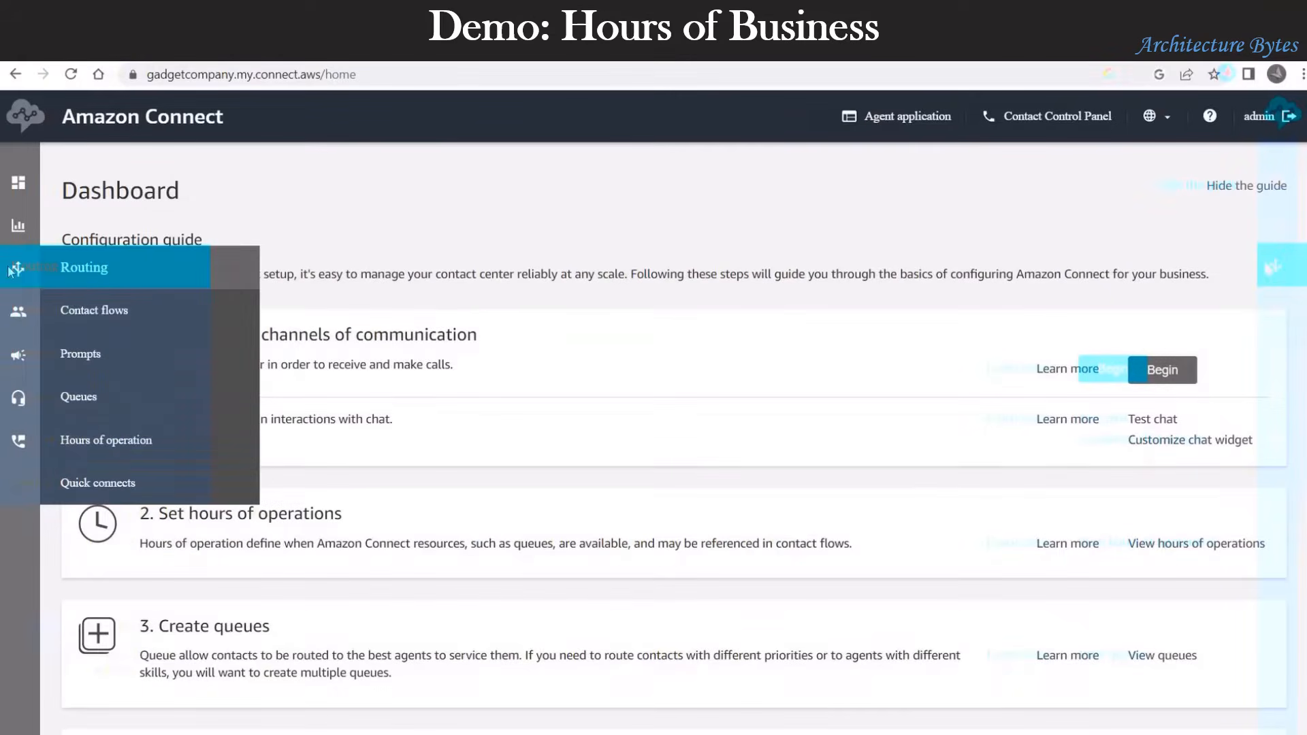
left_click(106, 445)
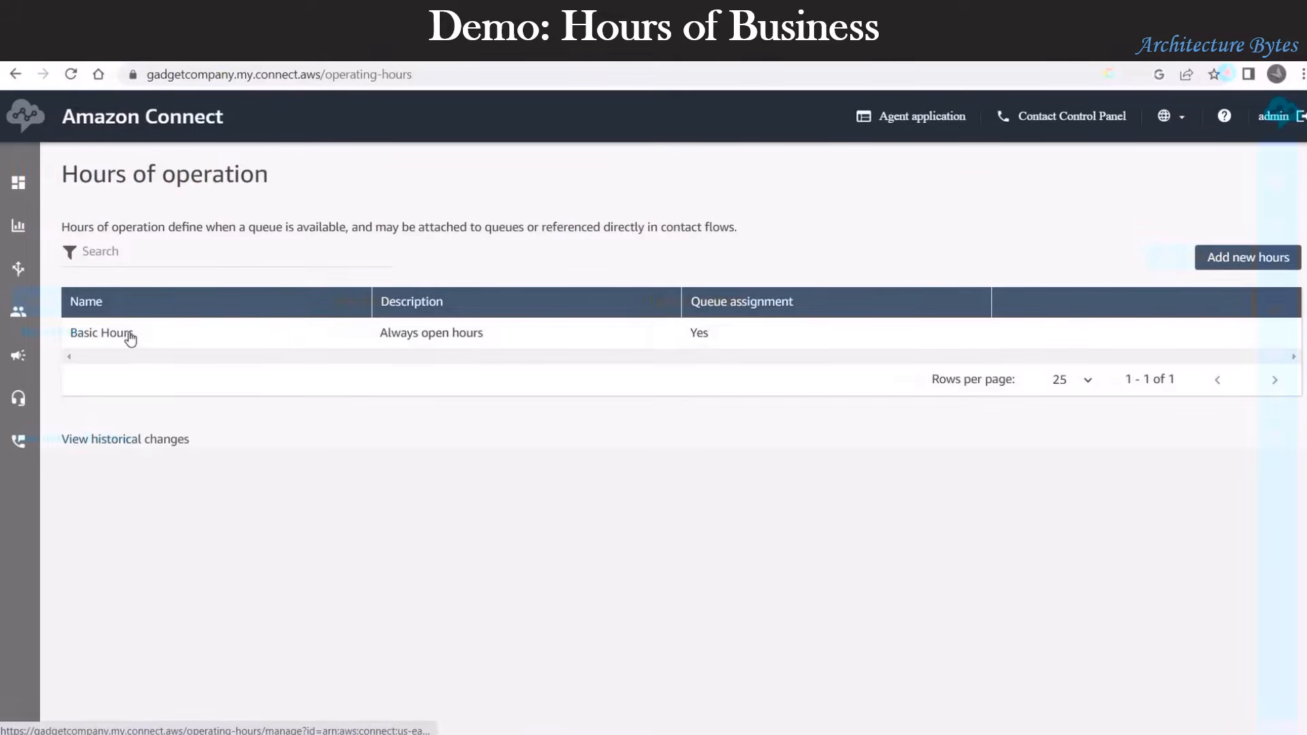
left_click(1220, 262)
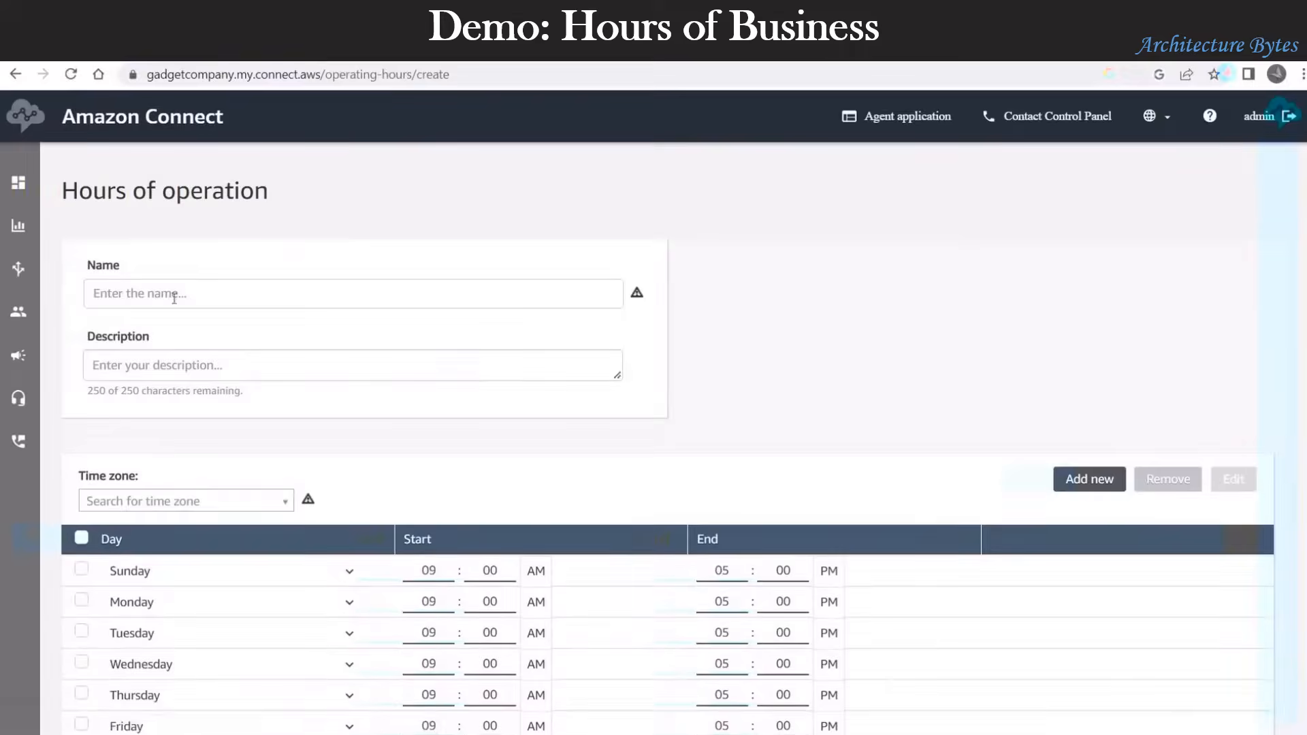
left_click(174, 293)
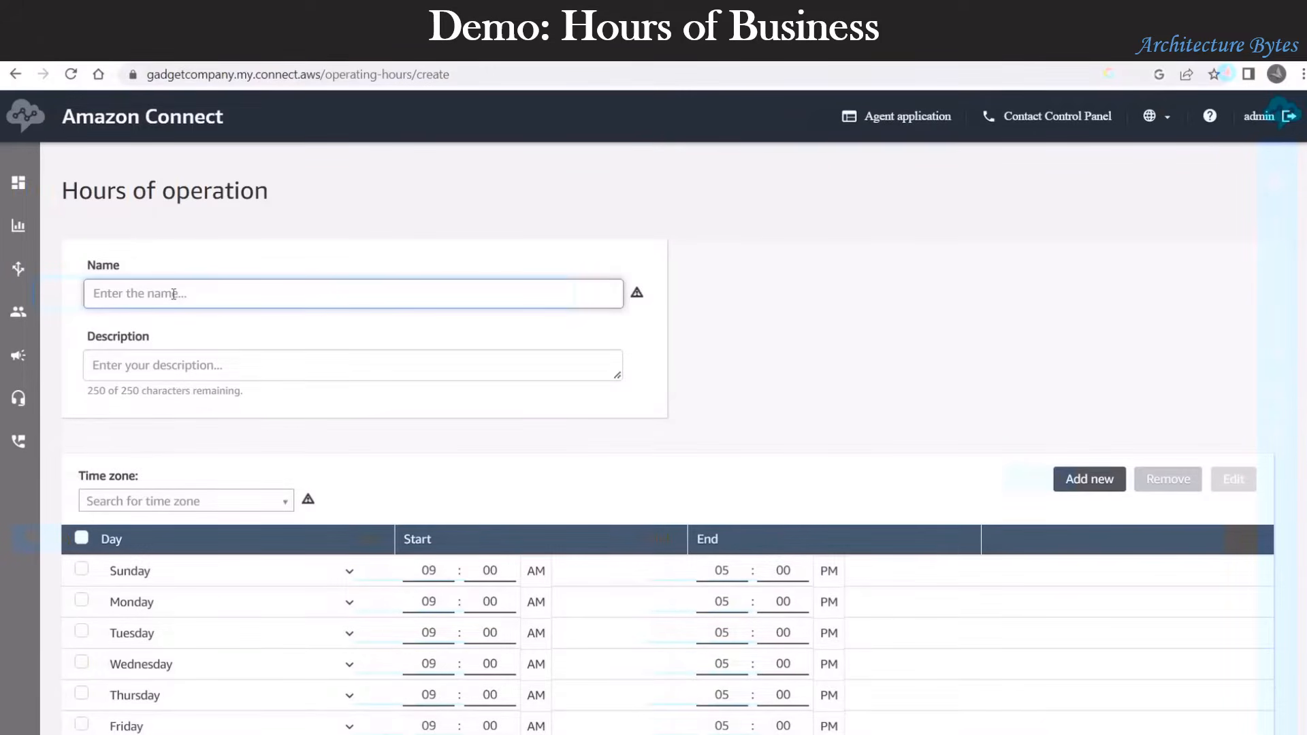
type("NineToFive")
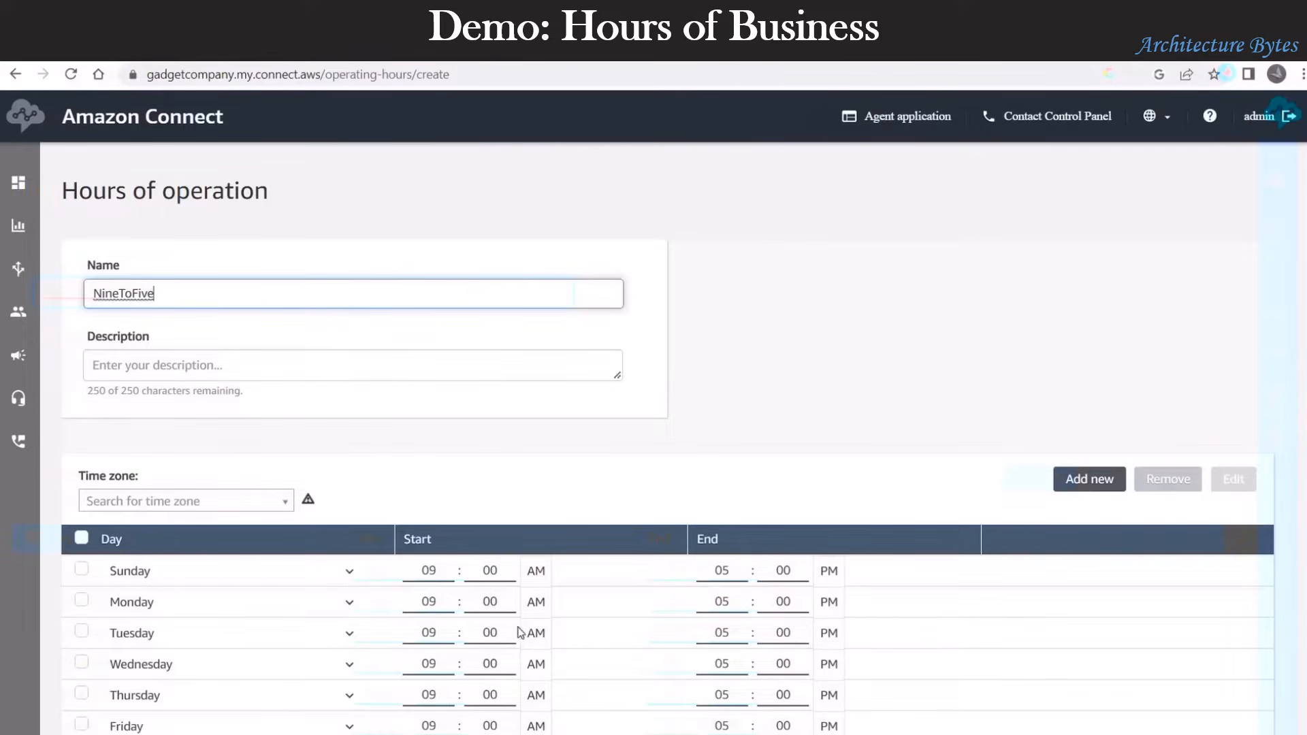
scroll(503, 627, "down", 3)
scroll(1117, 612, "down", 2)
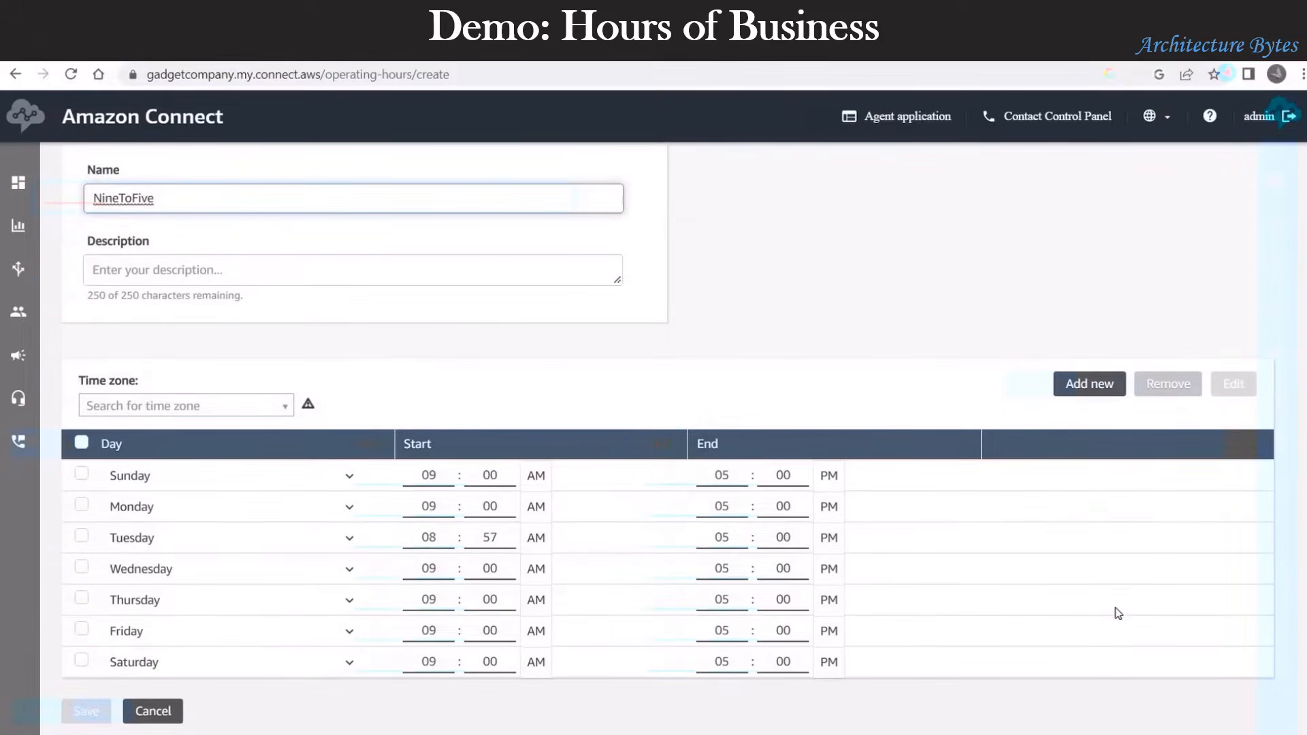
scroll(572, 552, "up", 2)
left_click(232, 369)
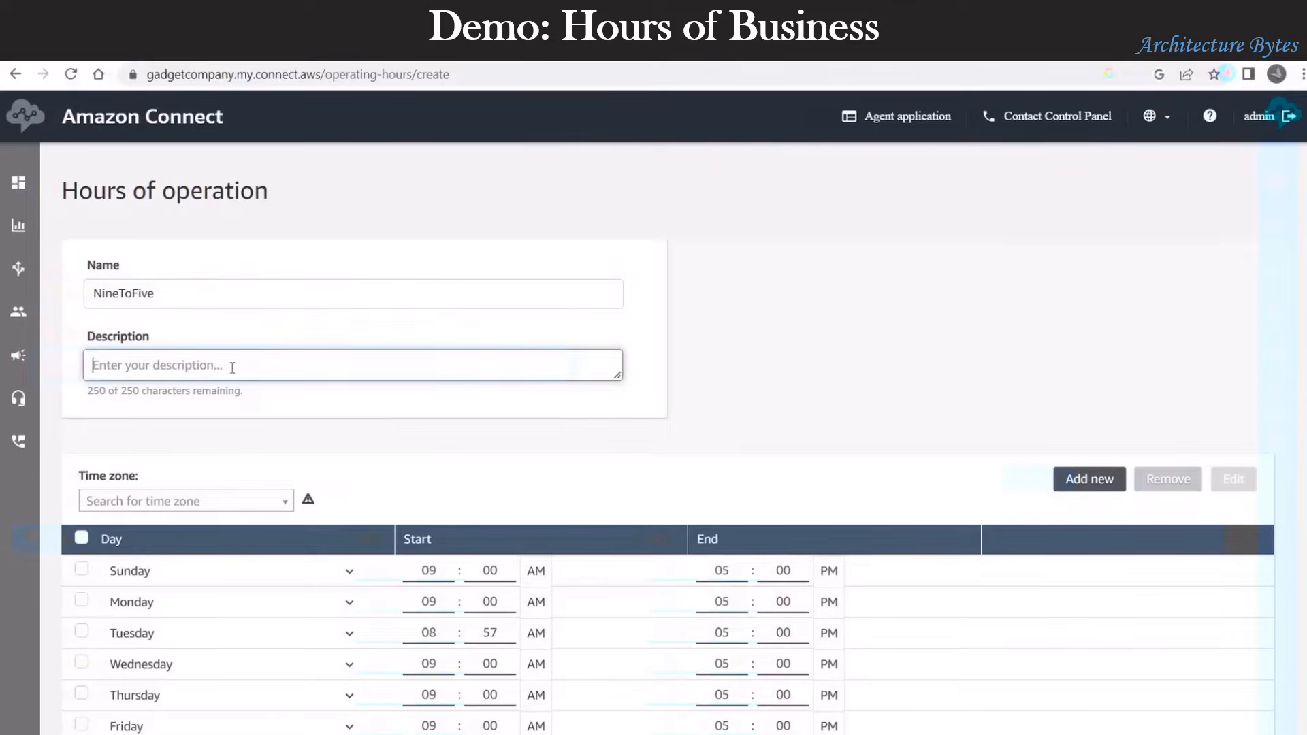
type("Nine to")
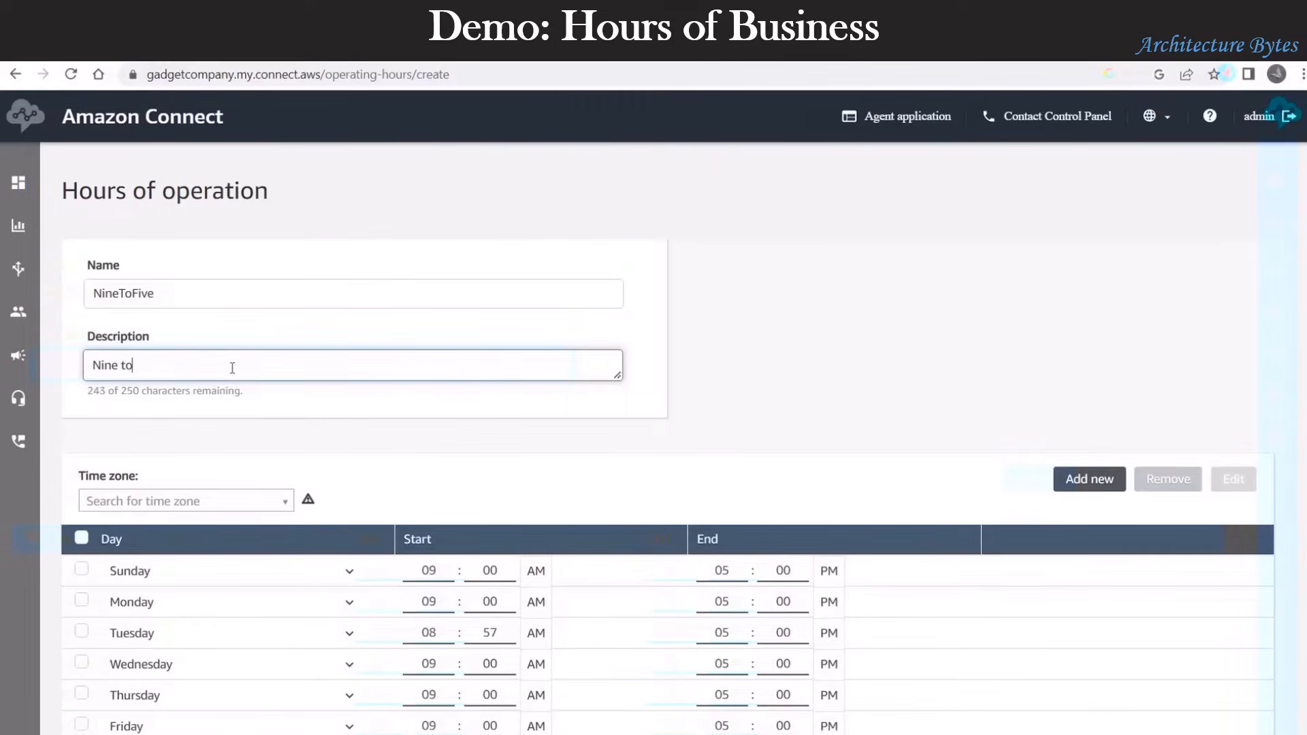
type(" Five")
Step: Set the hours' time zone to US/Pacific
left_click(192, 504)
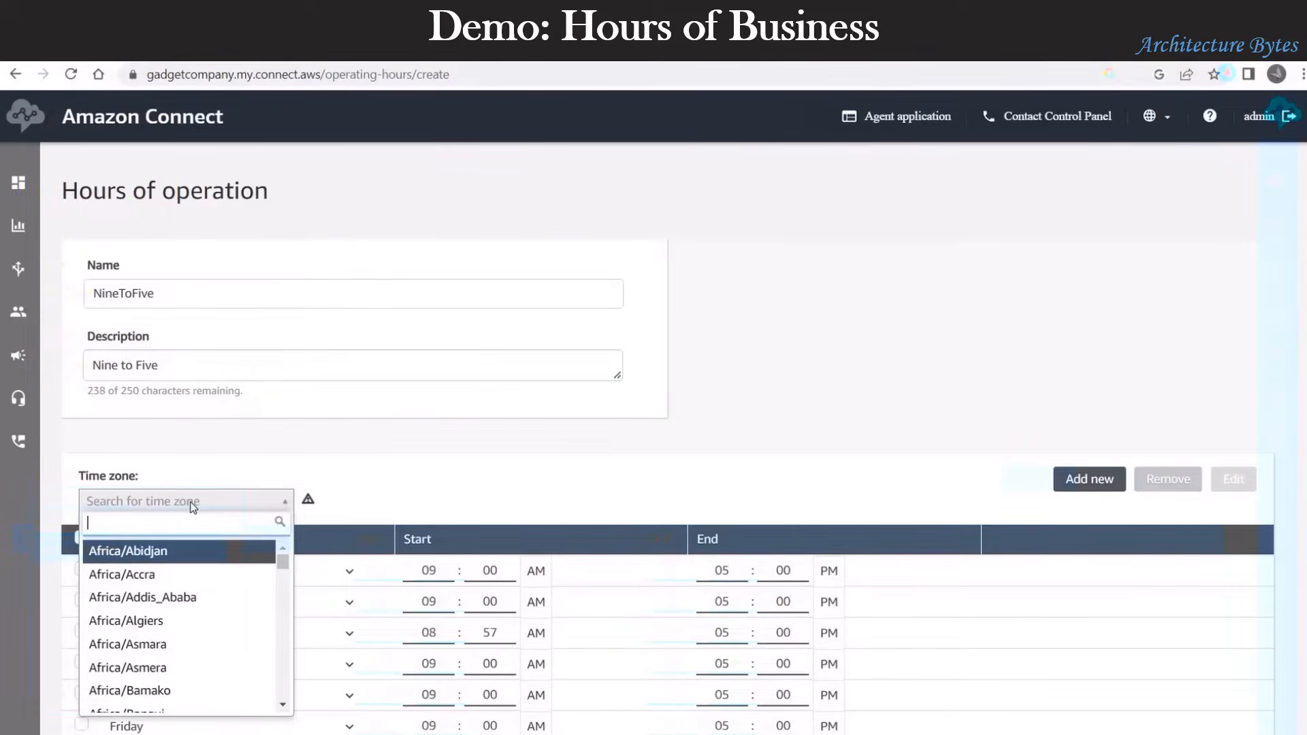
type("pacif")
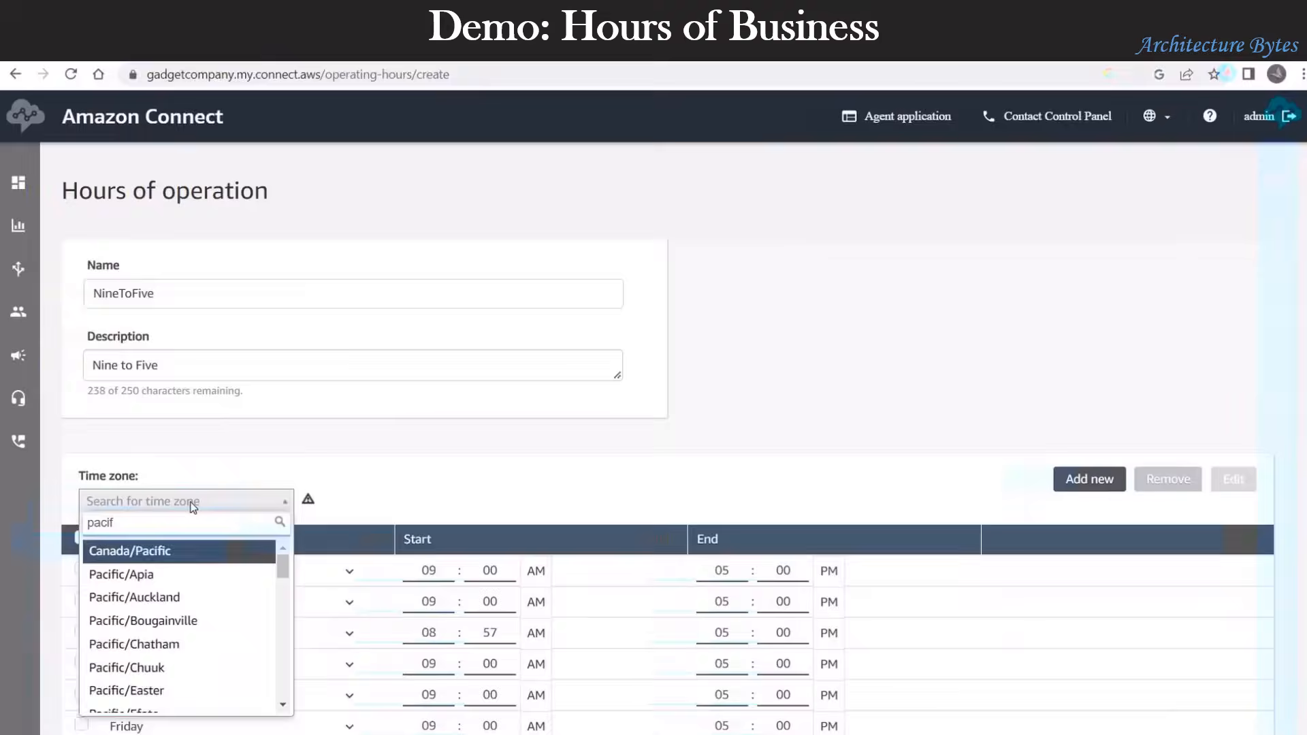
scroll(208, 643, "down", 3)
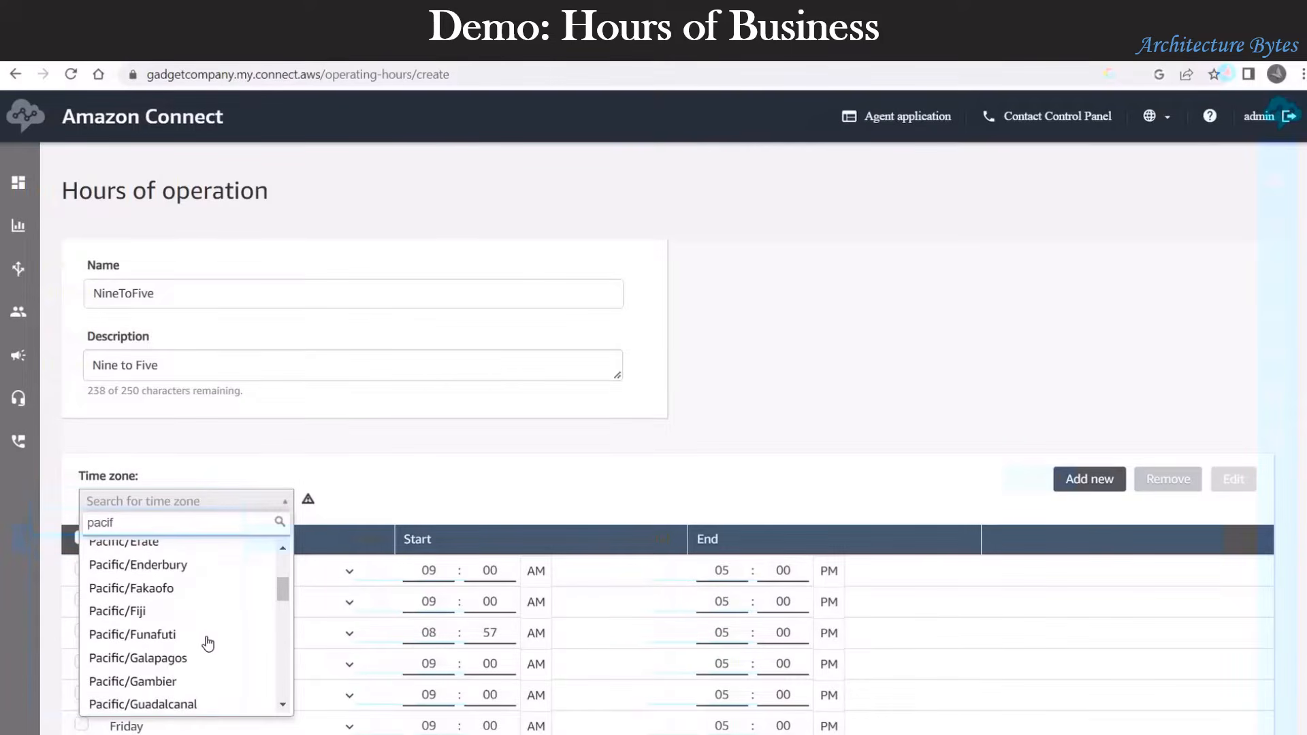
scroll(207, 644, "down", 8)
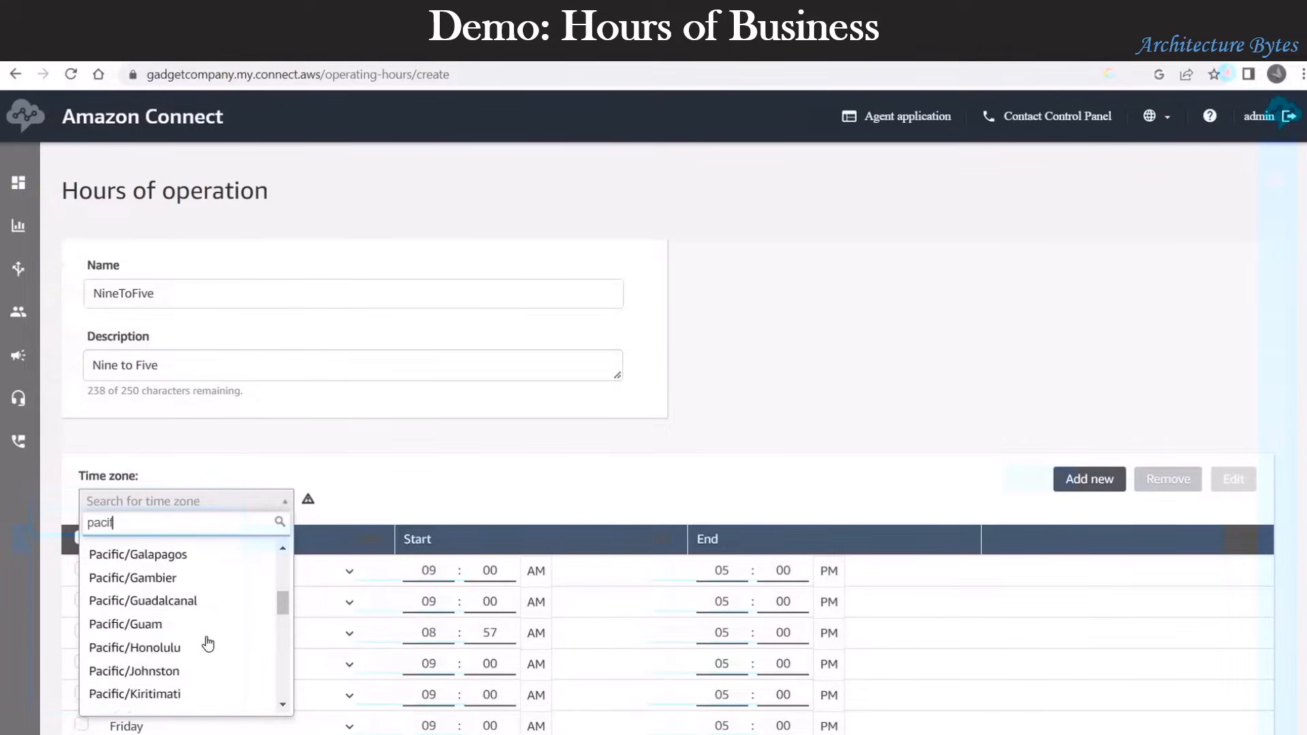
scroll(208, 643, "up", 11)
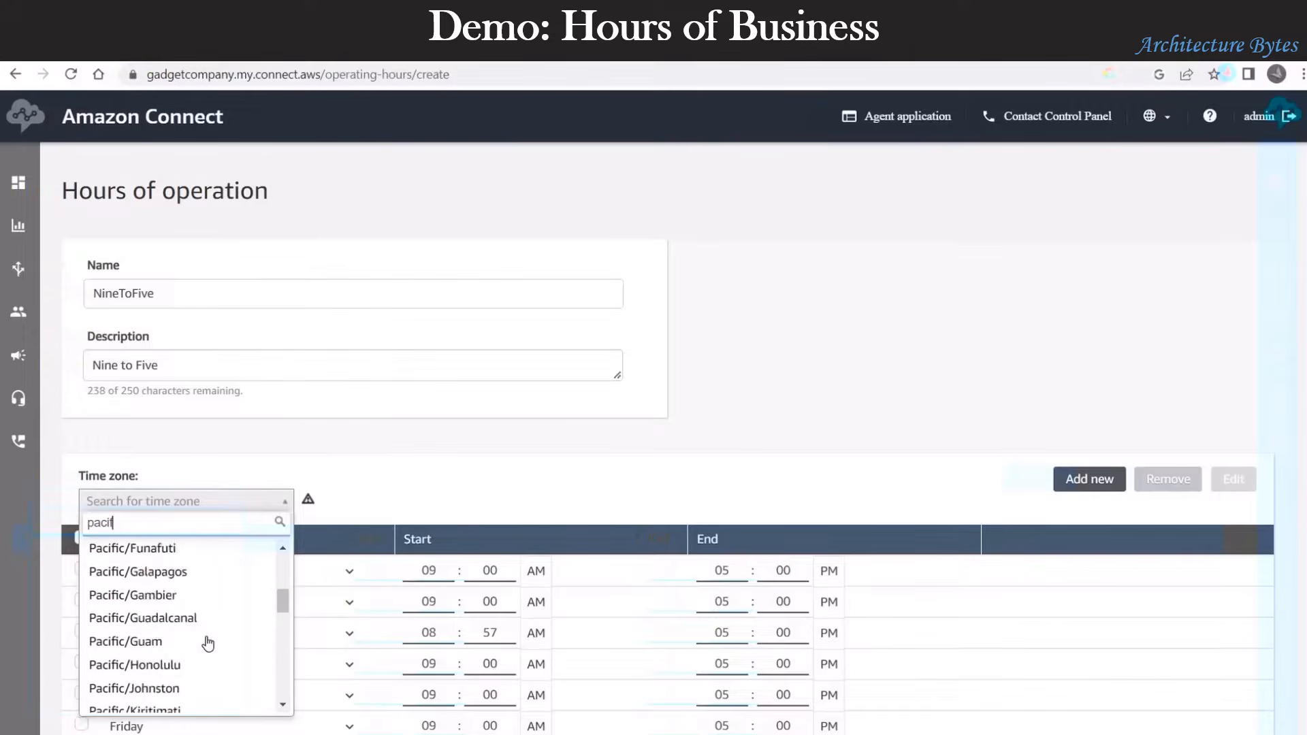
type("ic")
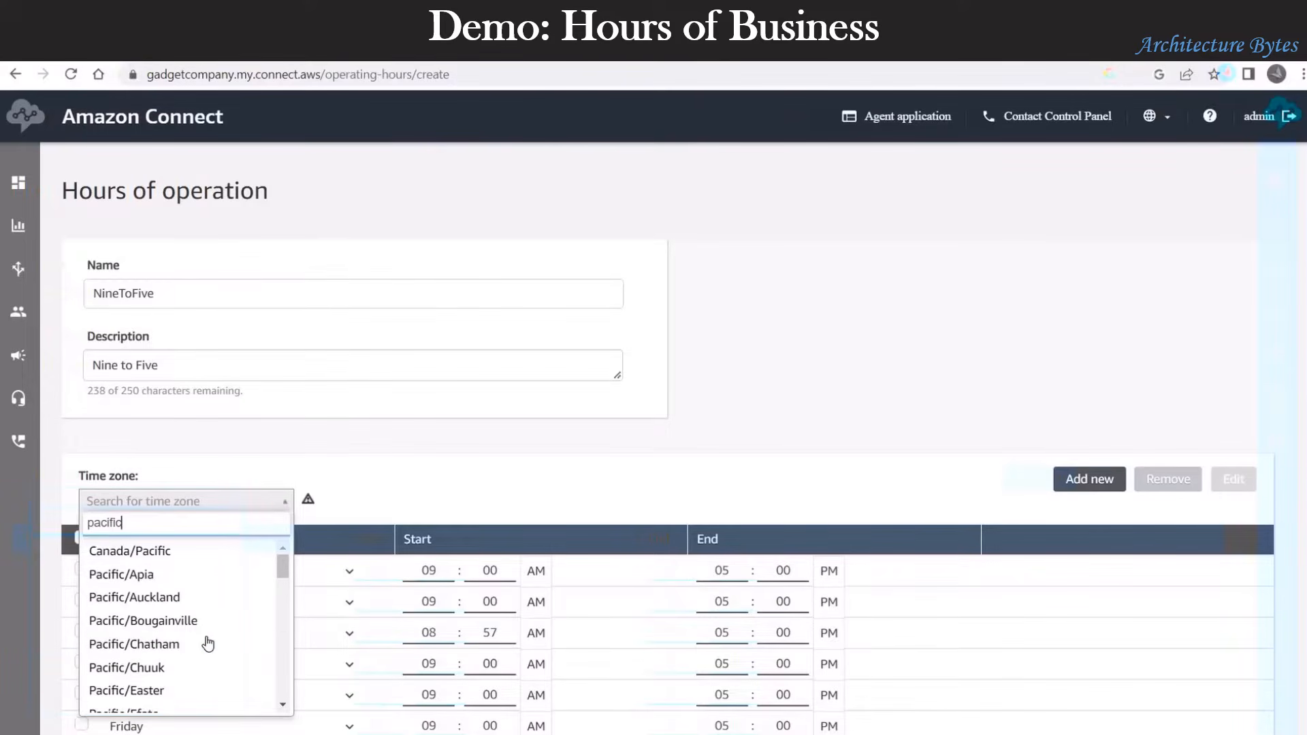
scroll(240, 627, "down", 2)
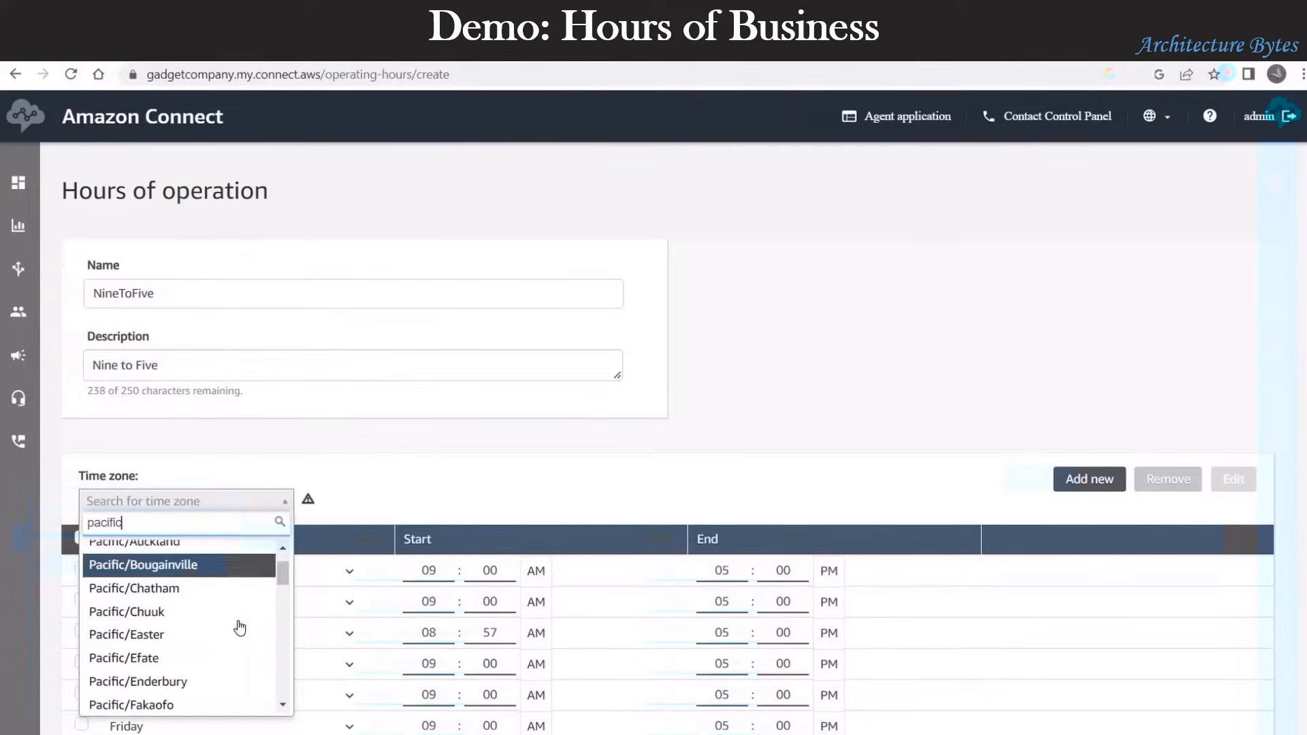
scroll(239, 627, "down", 7)
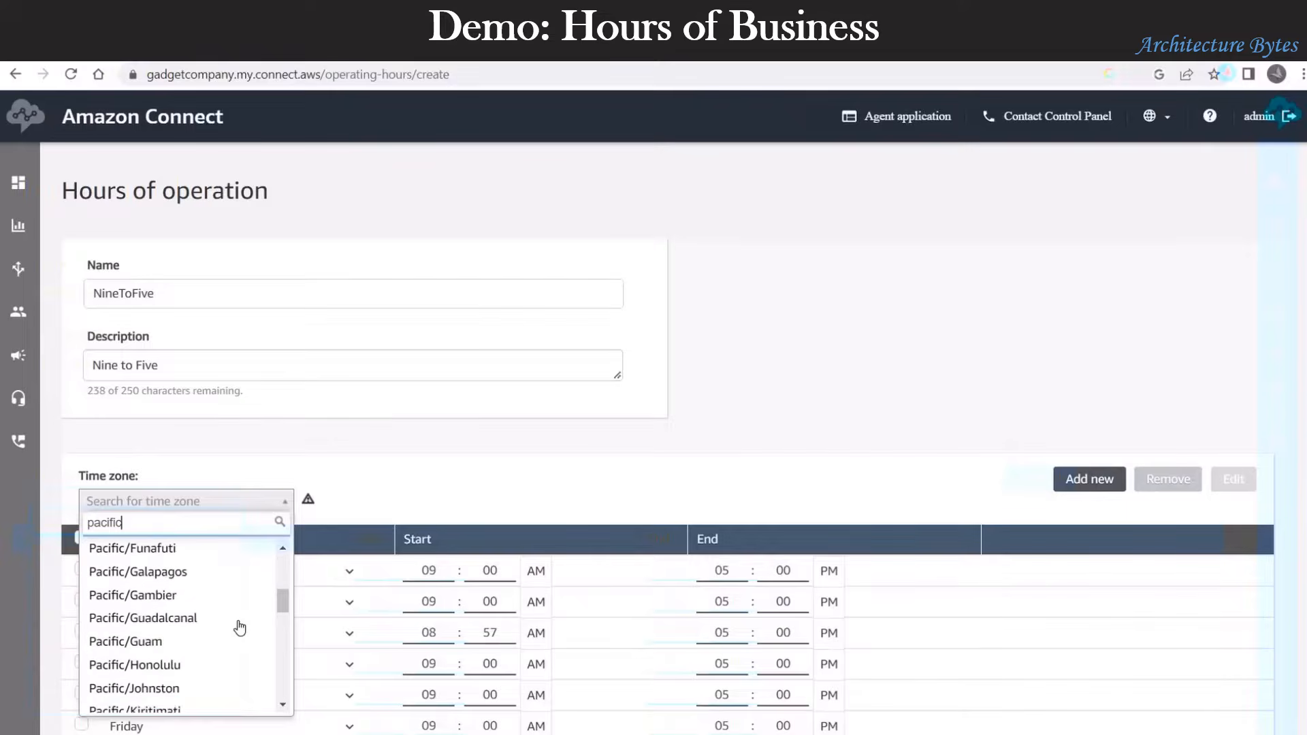
scroll(239, 627, "down", 8)
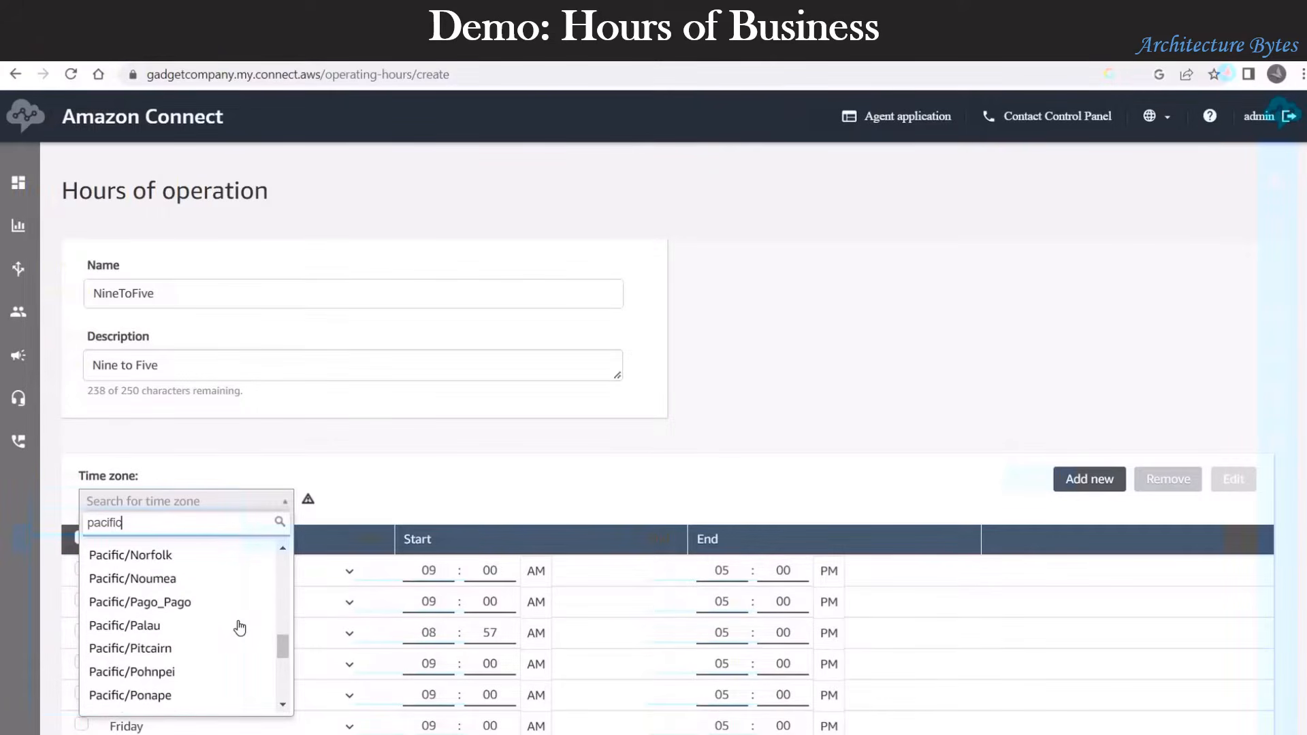
scroll(240, 627, "down", 1)
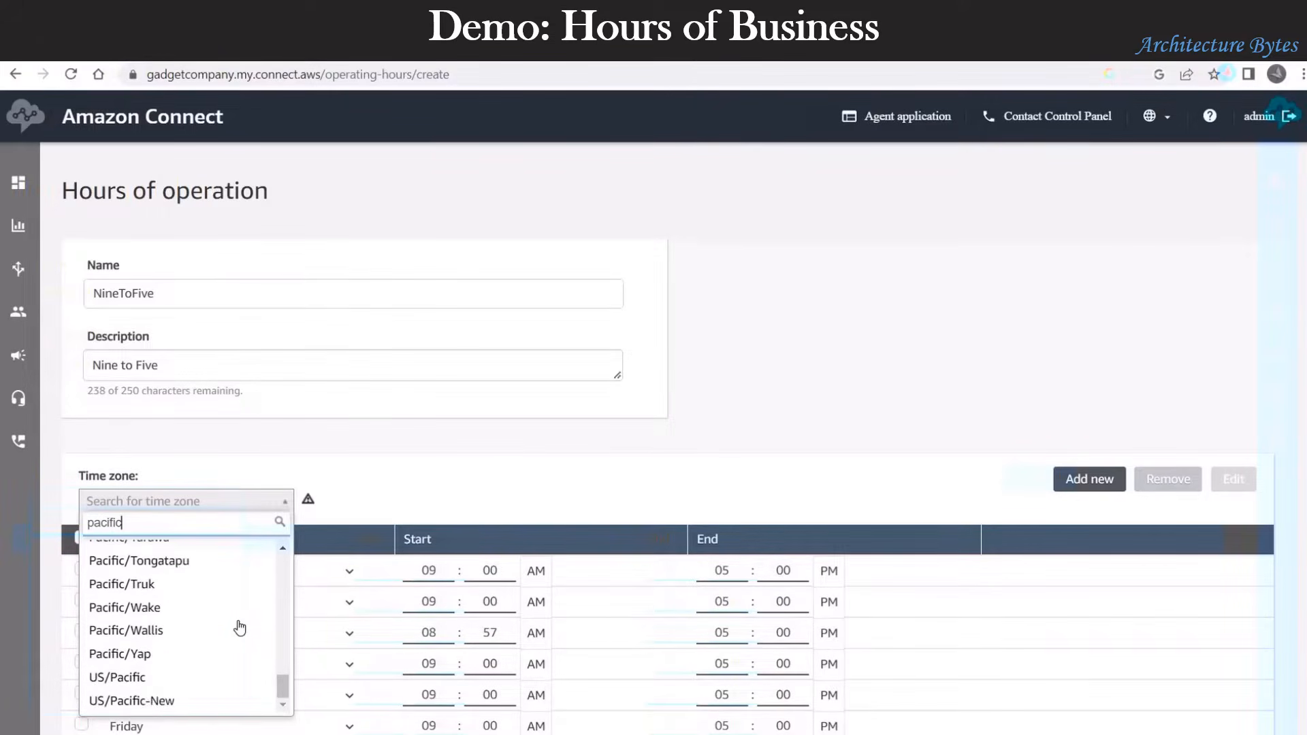
left_click(133, 680)
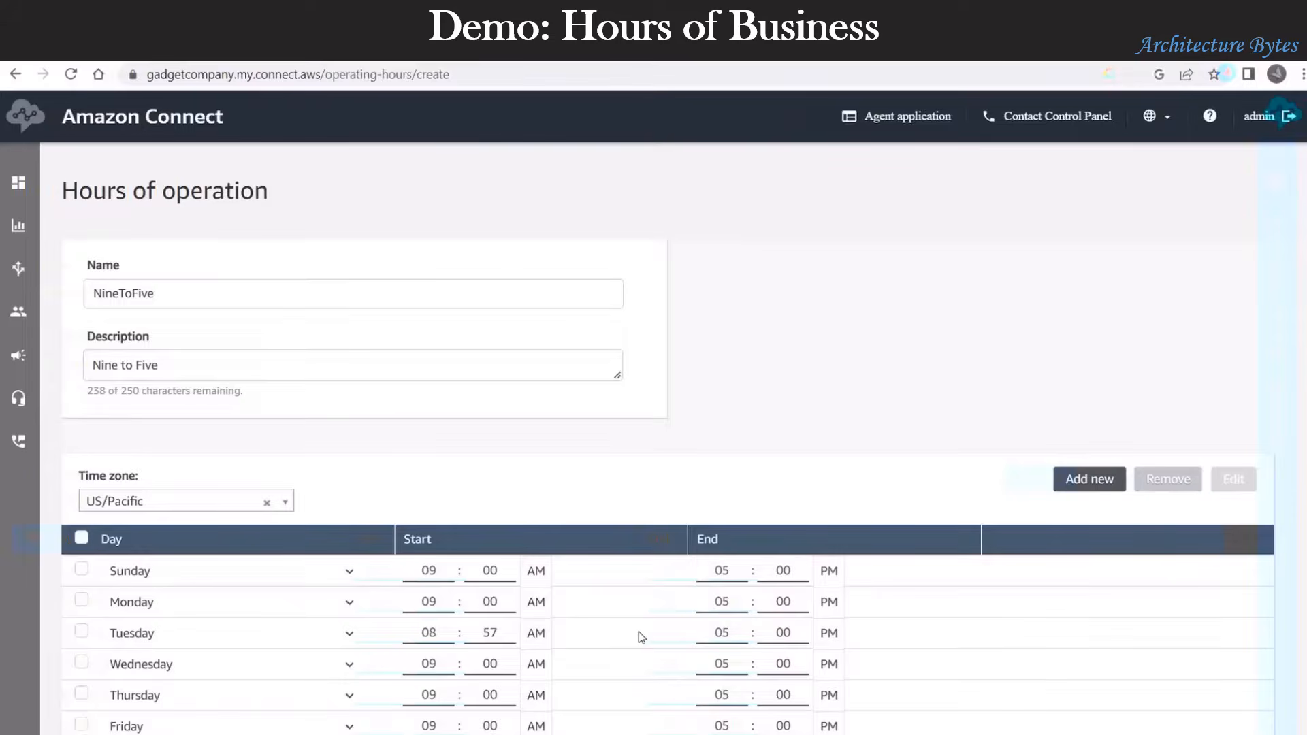
Step: Remove the Sunday and Saturday rows and save NineToFive
scroll(638, 632, "down", 2)
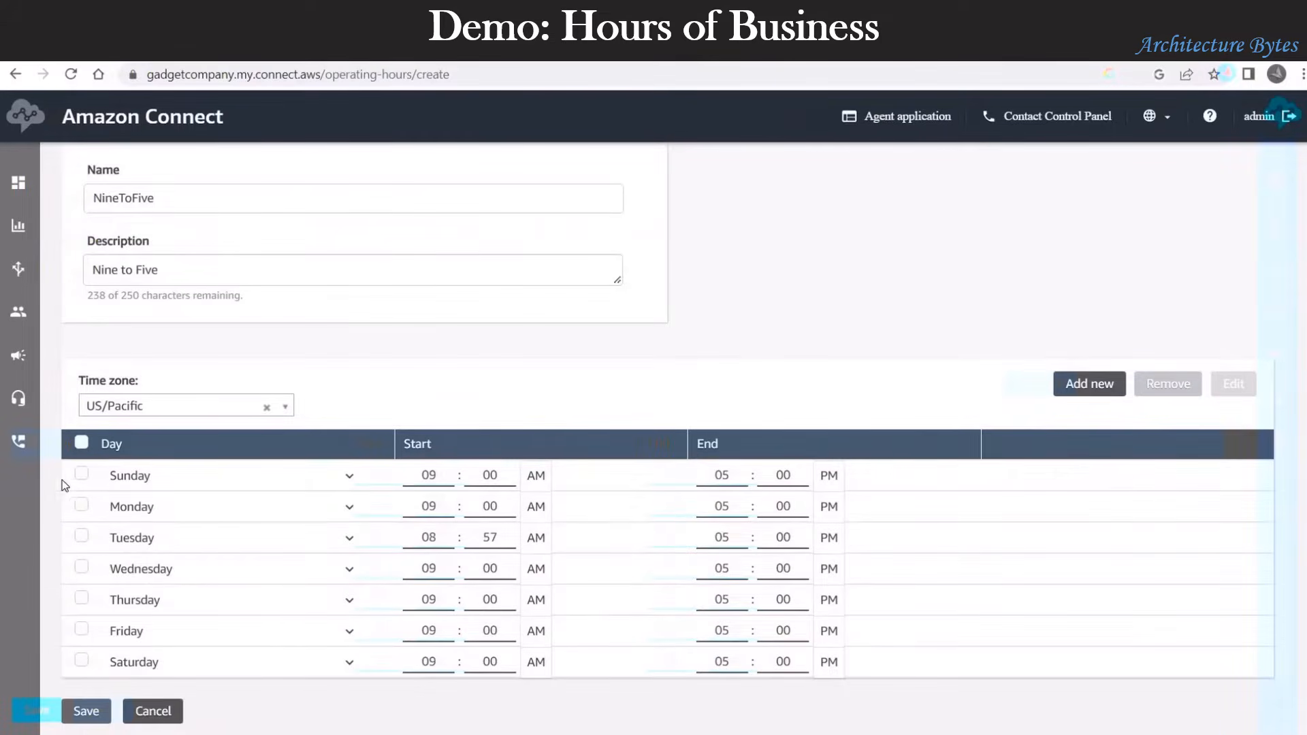
left_click(81, 475)
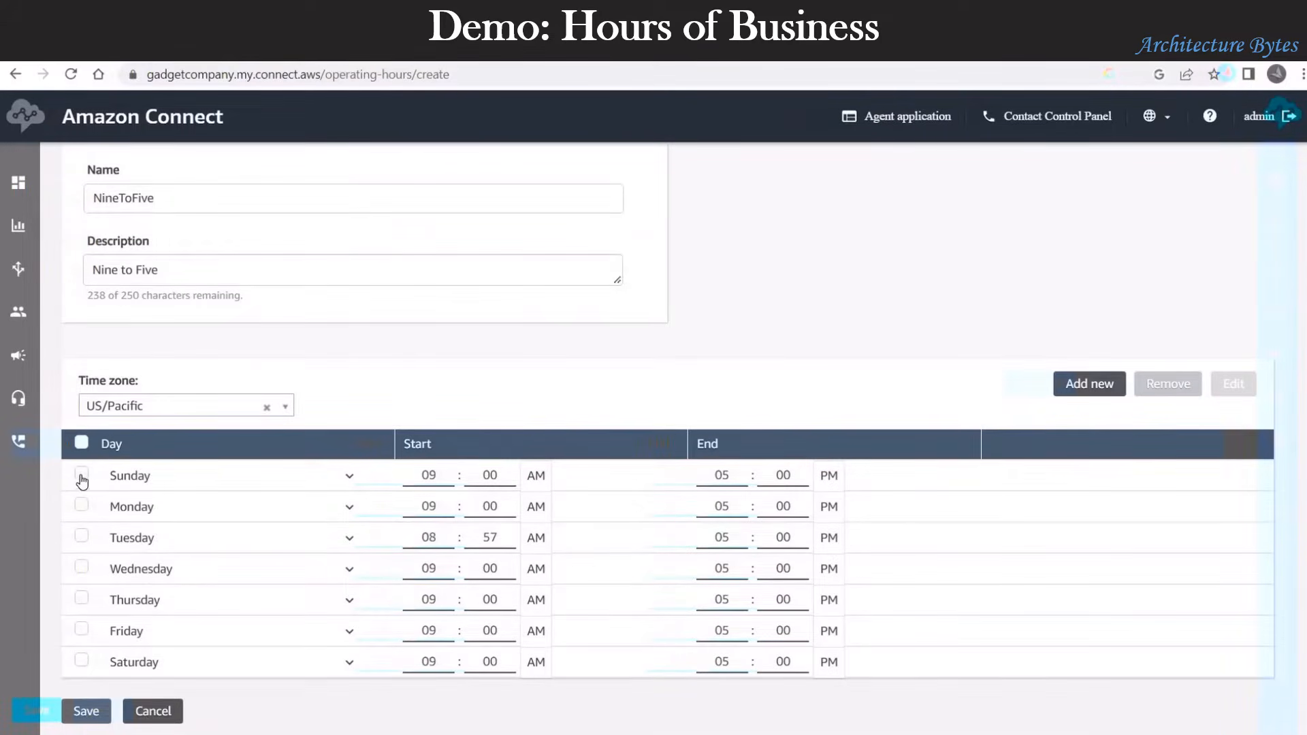
left_click(81, 661)
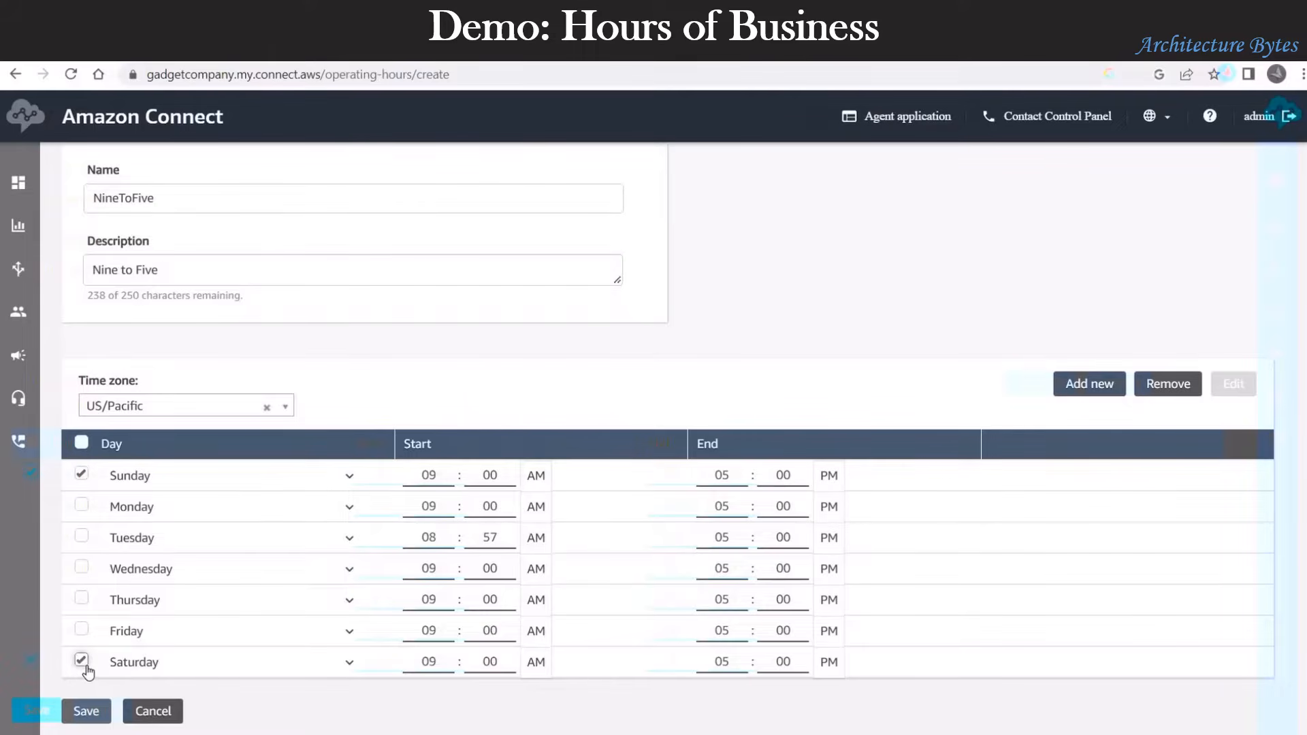
left_click(1180, 390)
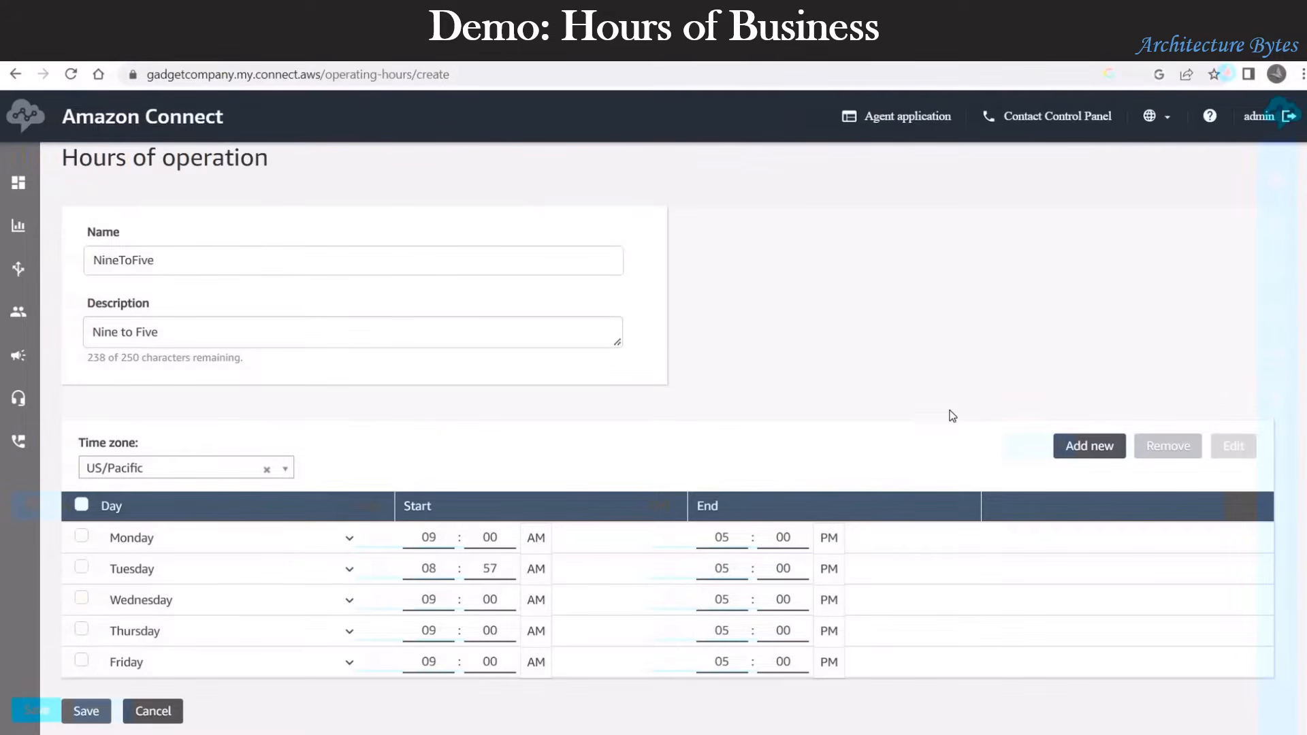
left_click(79, 712)
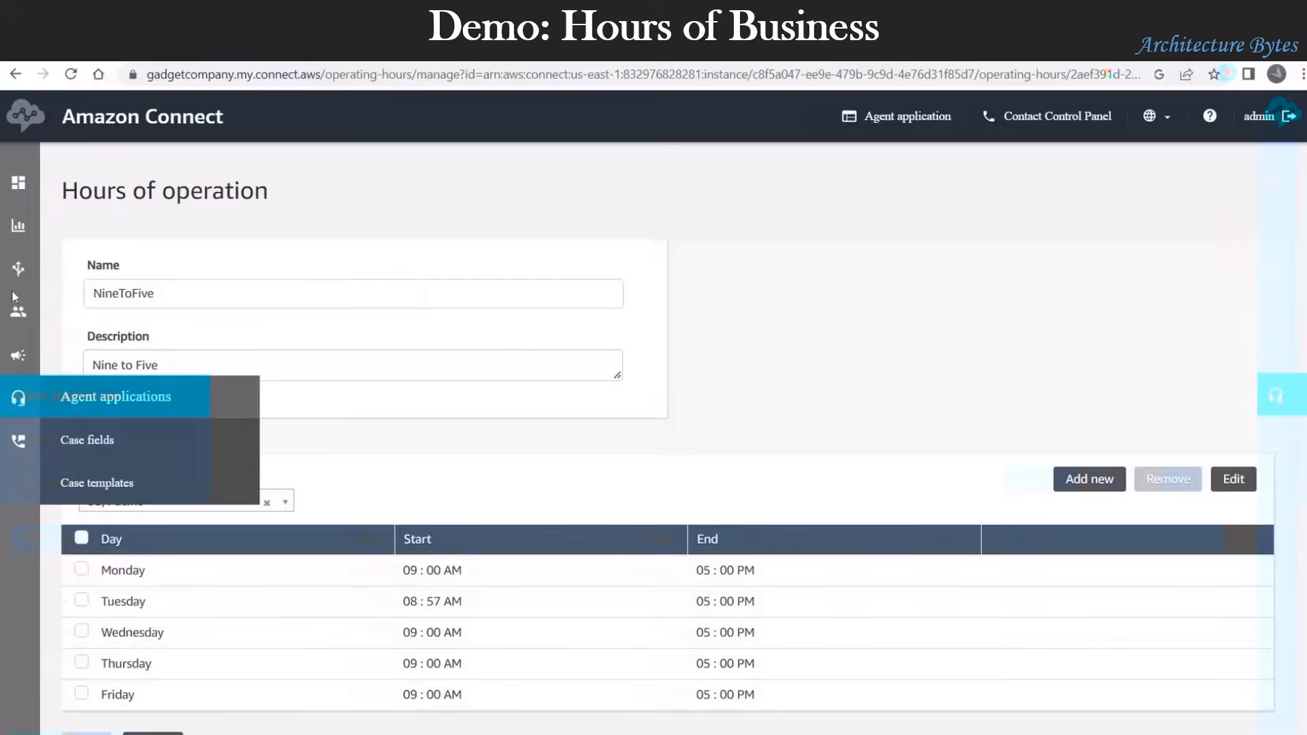
Step: Look over the Basic Hours settings, then go back to the hours of operation list
mouse_move(18, 272)
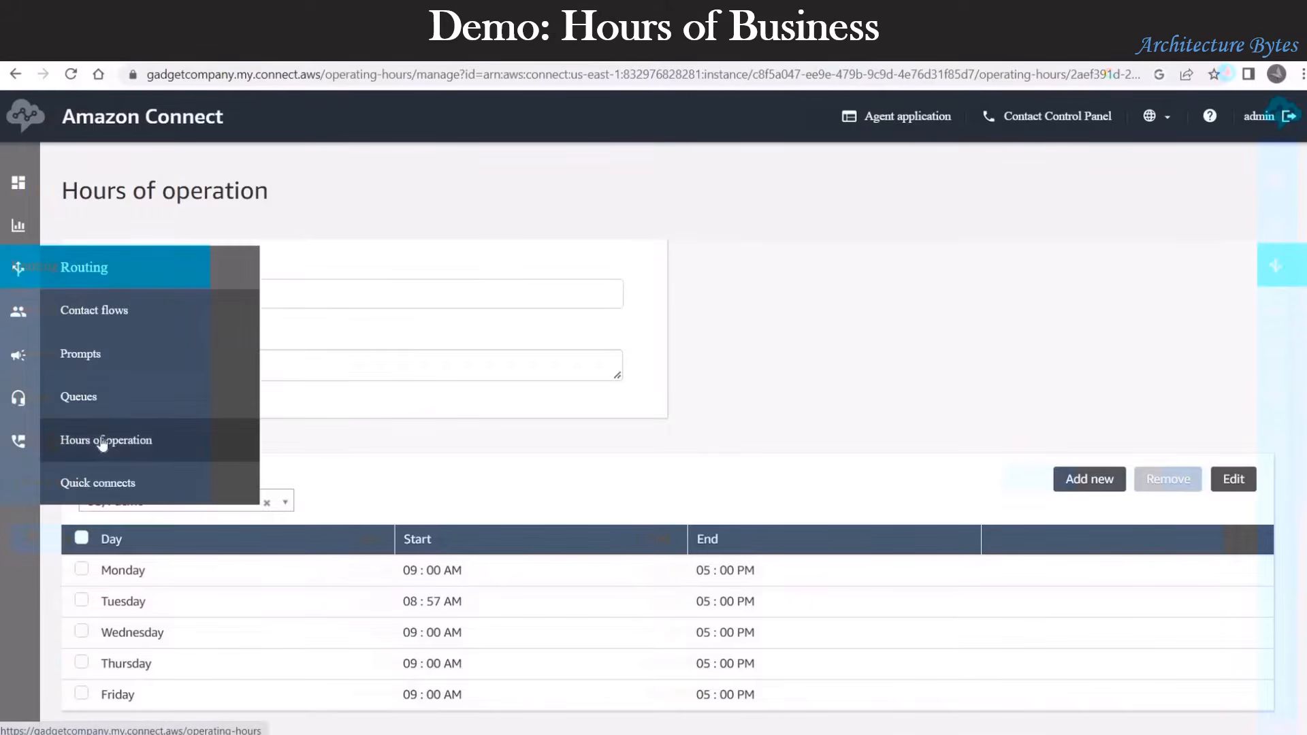
left_click(102, 442)
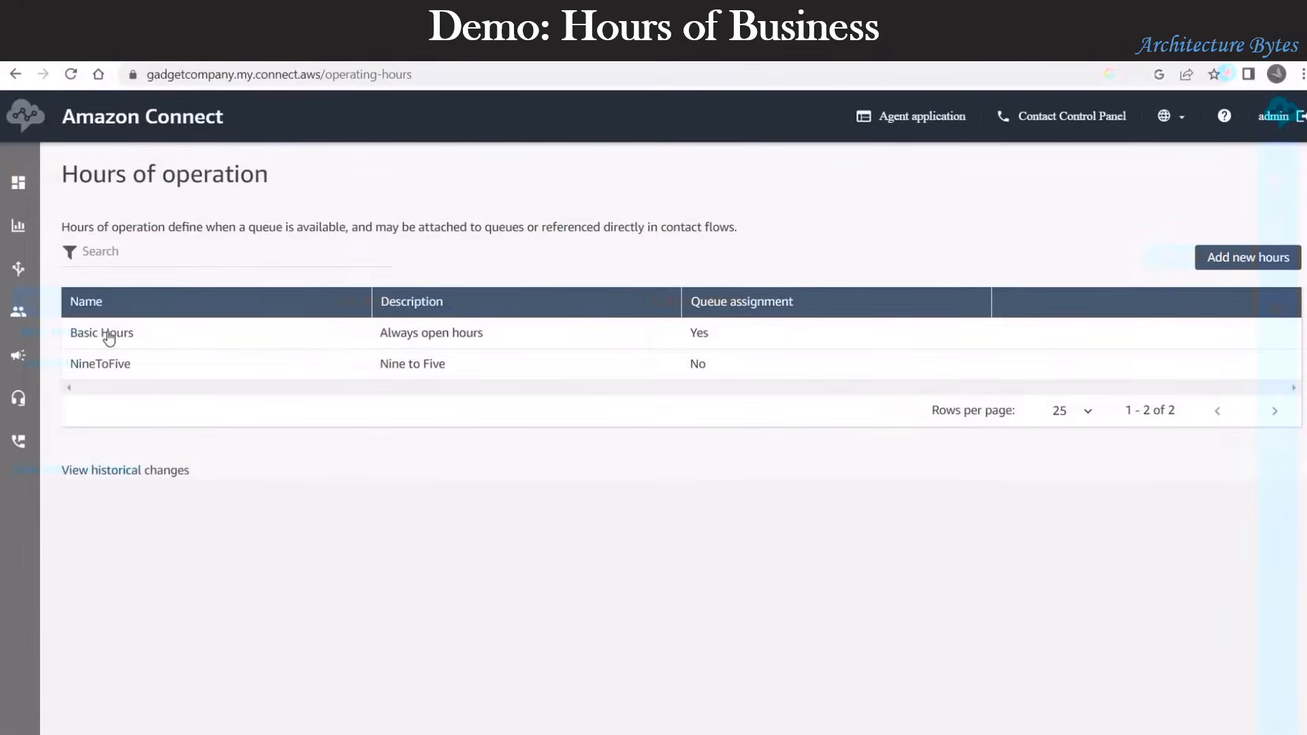
left_click(108, 333)
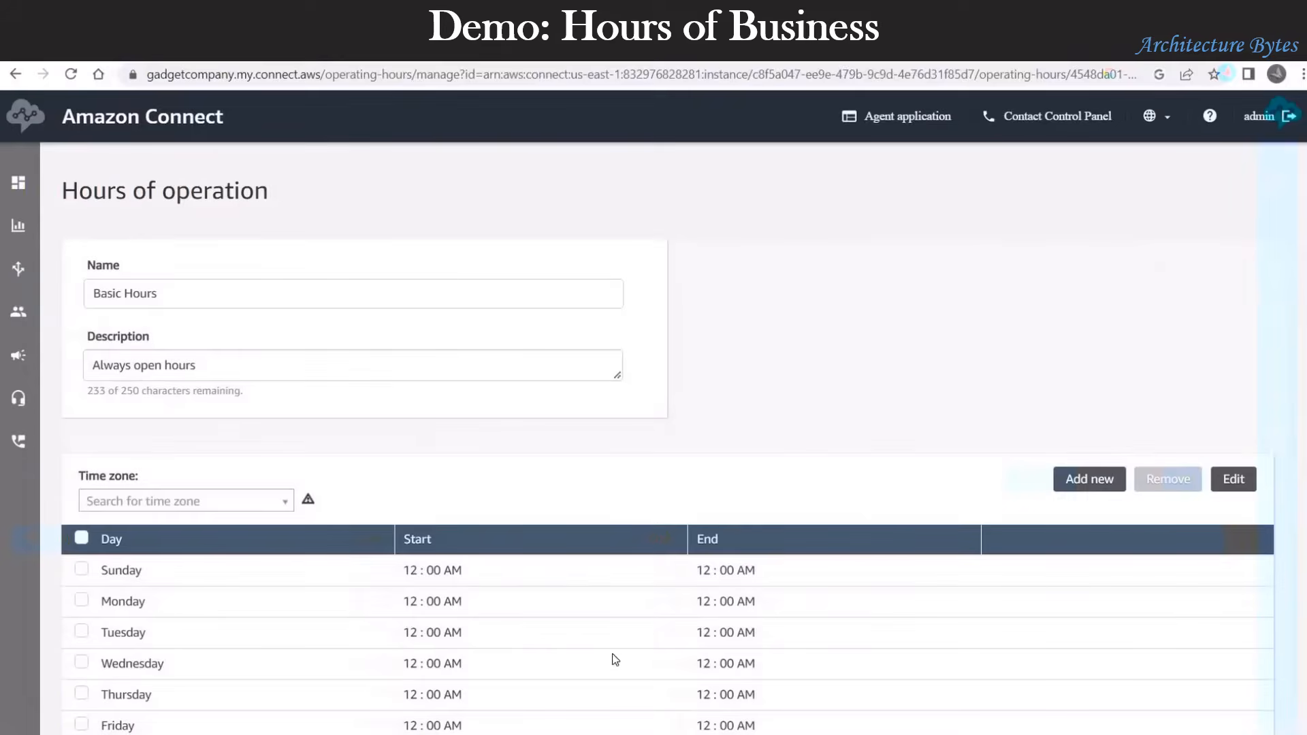
scroll(554, 637, "down", 1)
scroll(554, 637, "up", 2)
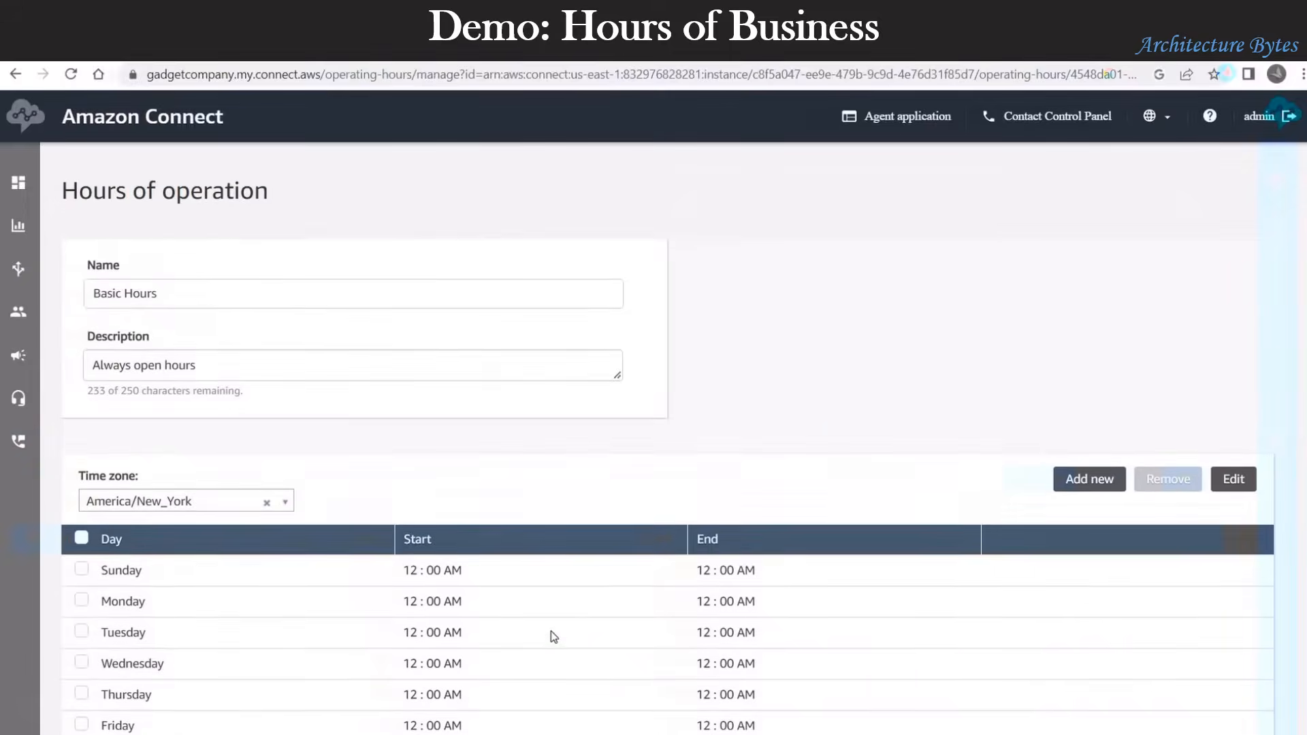
scroll(554, 637, "down", 2)
scroll(554, 637, "up", 2)
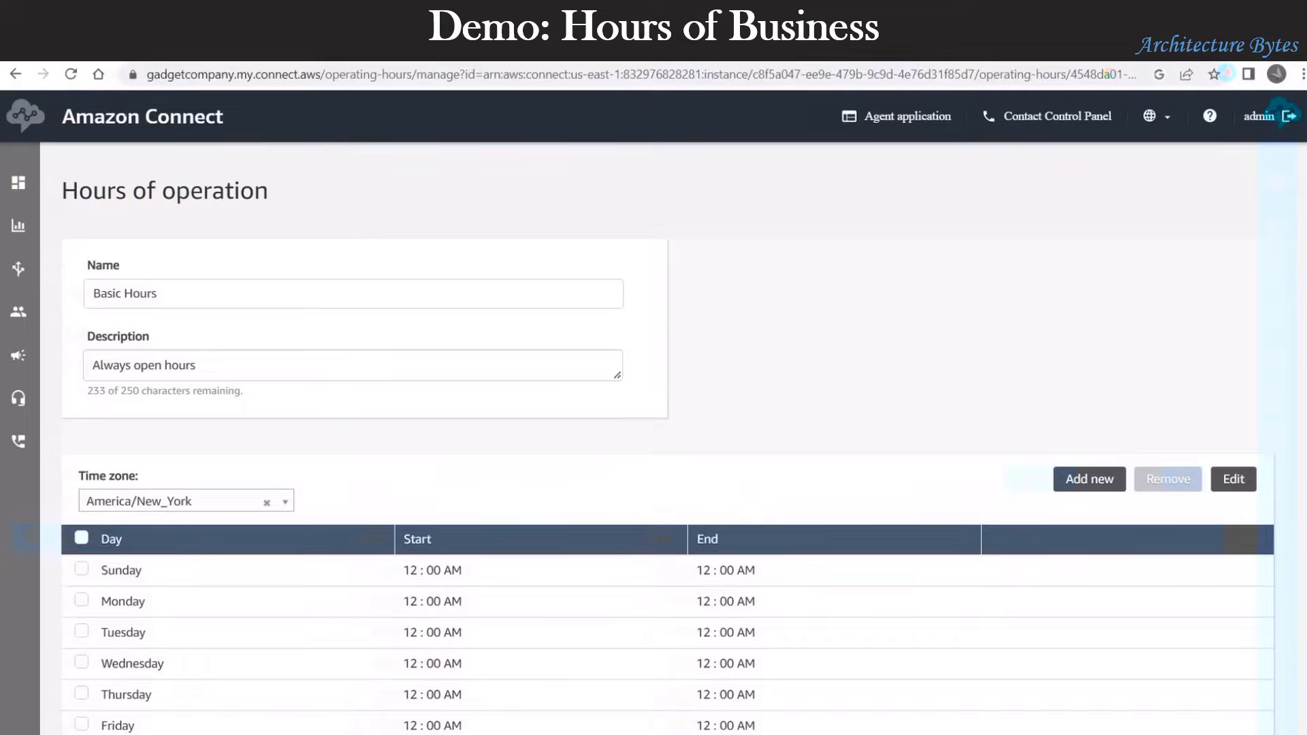
left_click(16, 74)
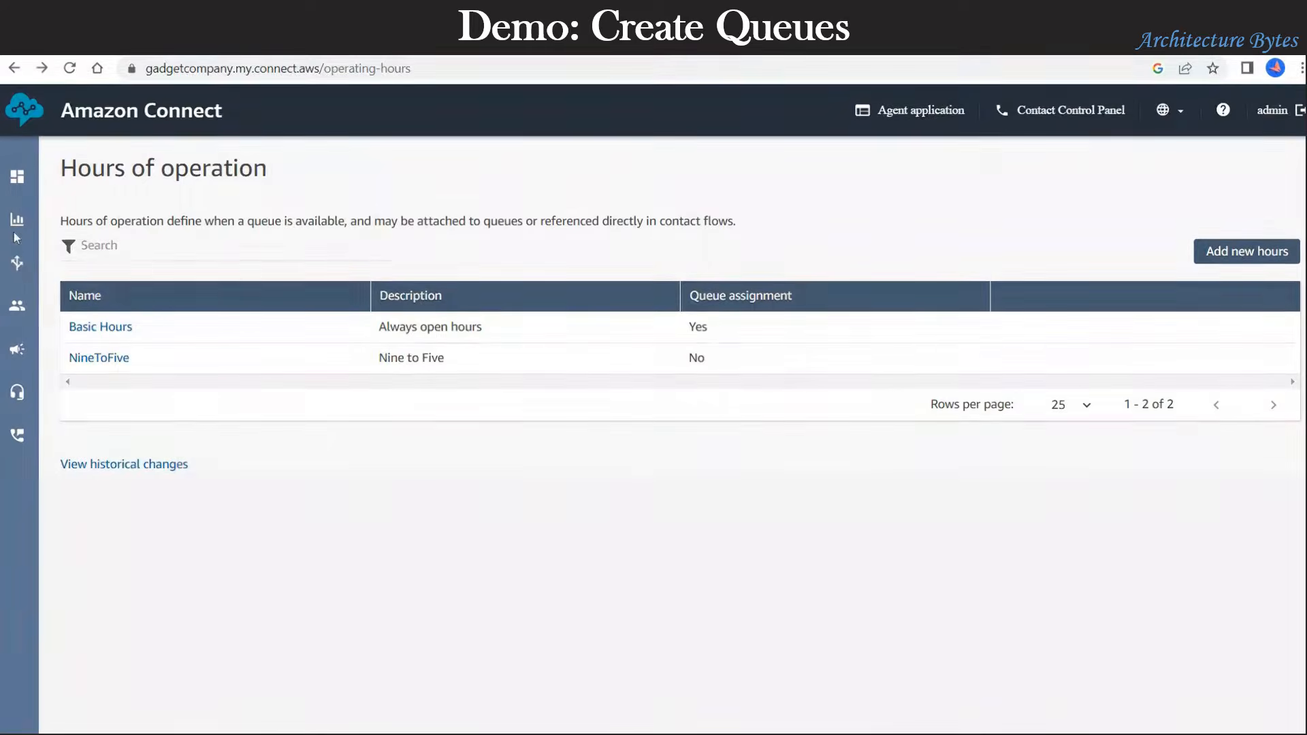
Step: Go to Routing > Queues and open the Add queue form
mouse_move(15, 219)
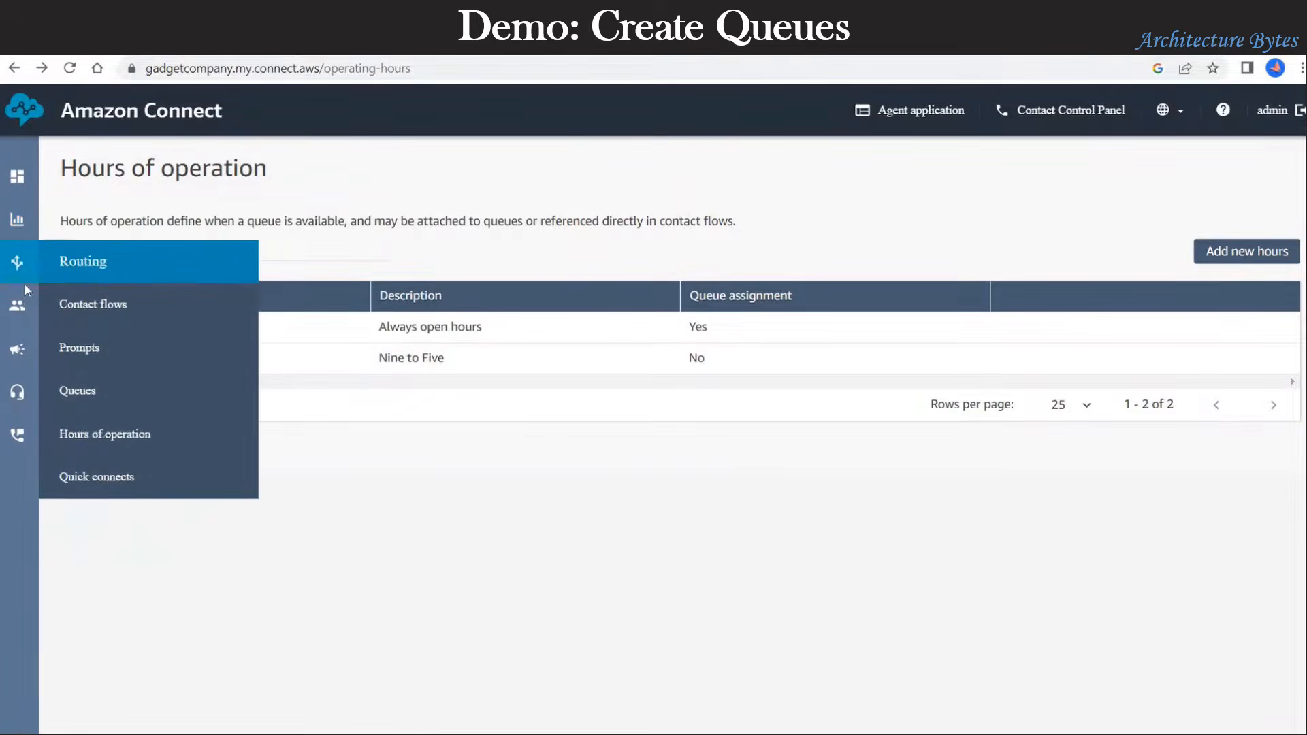
mouse_move(23, 272)
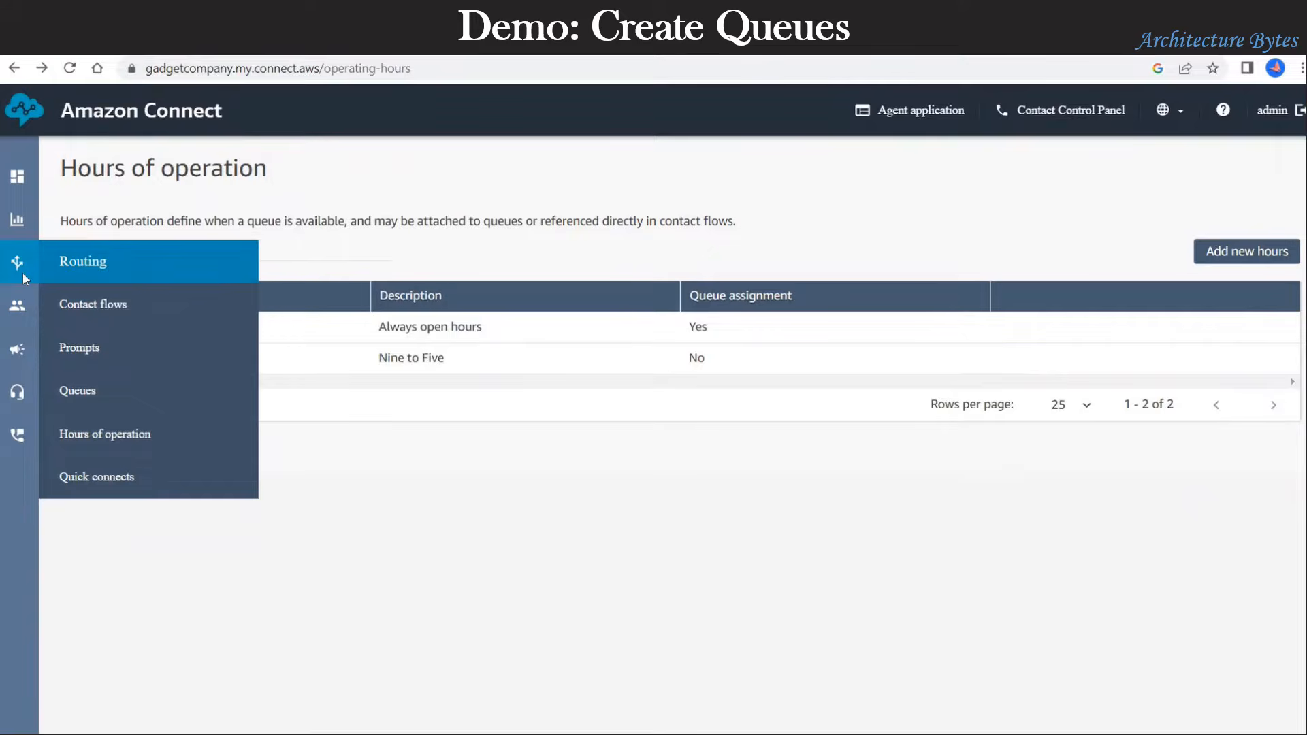
left_click(100, 399)
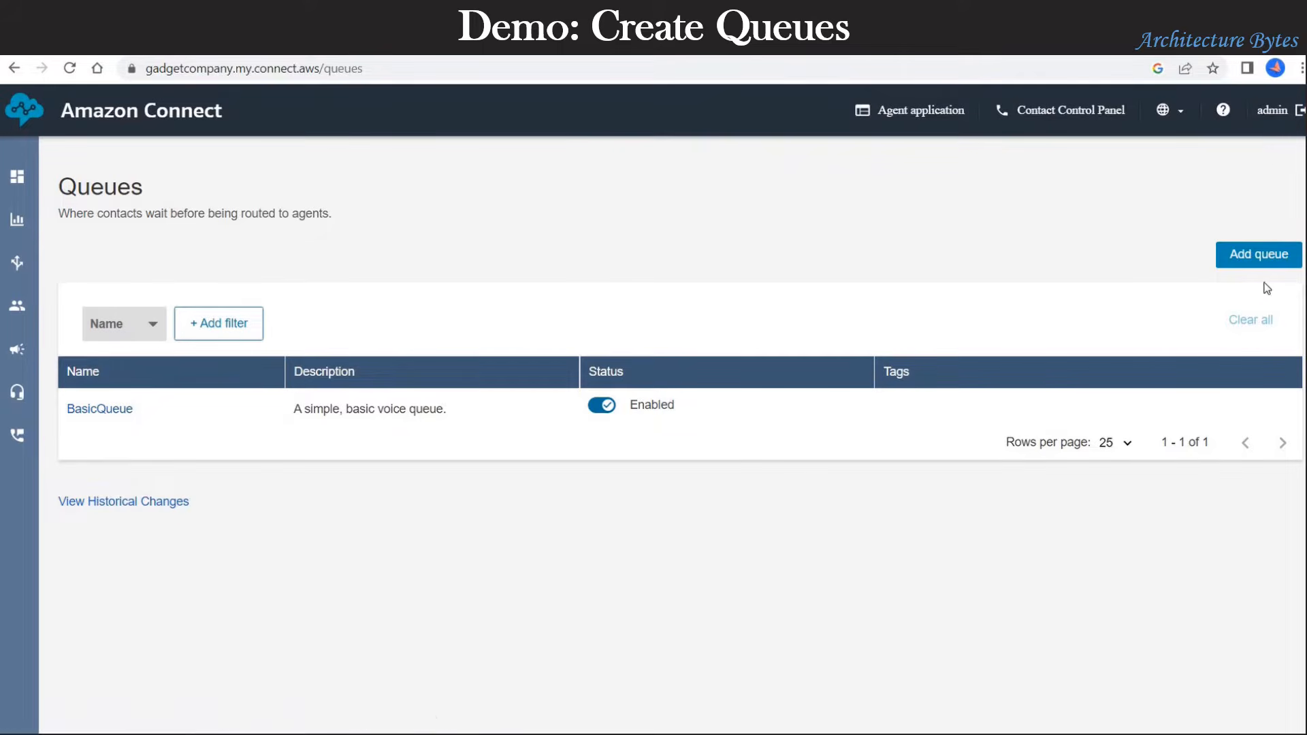
left_click(1258, 263)
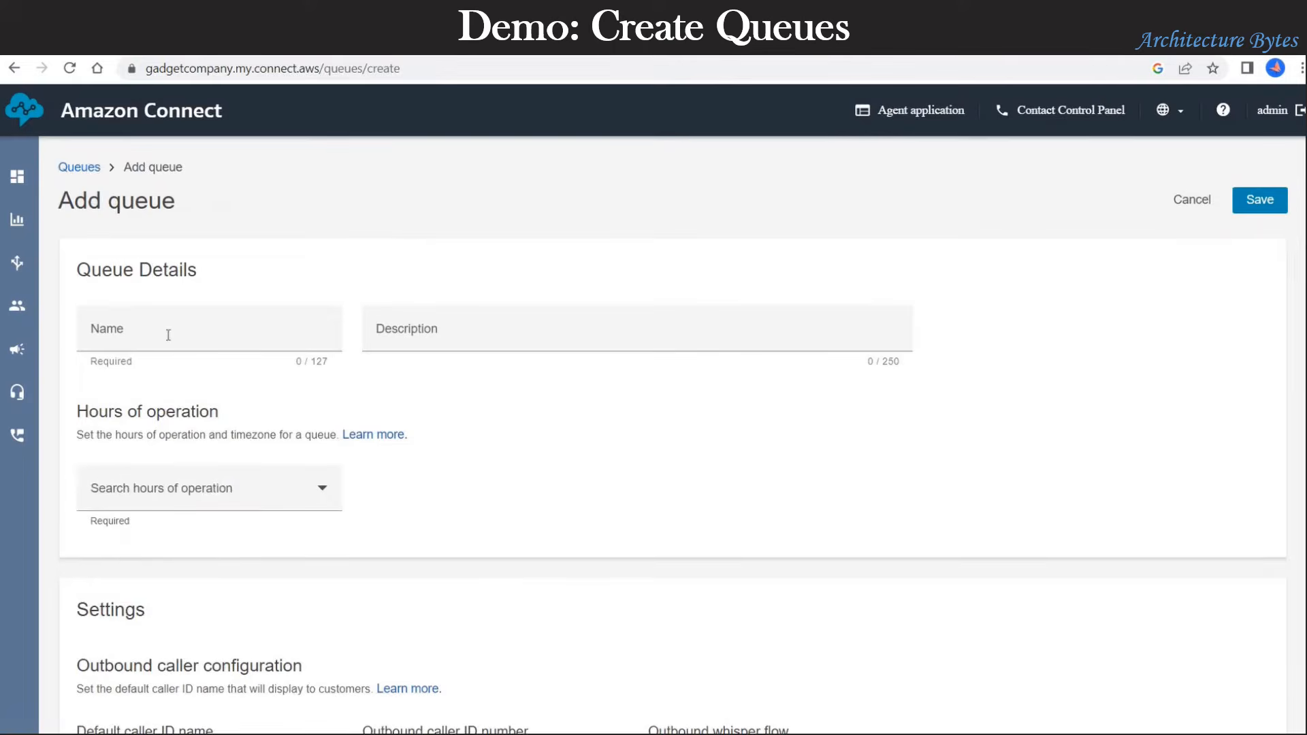
Step: Name the queue 'Sales Queue' with the description 'Sales Queue'
left_click(168, 335)
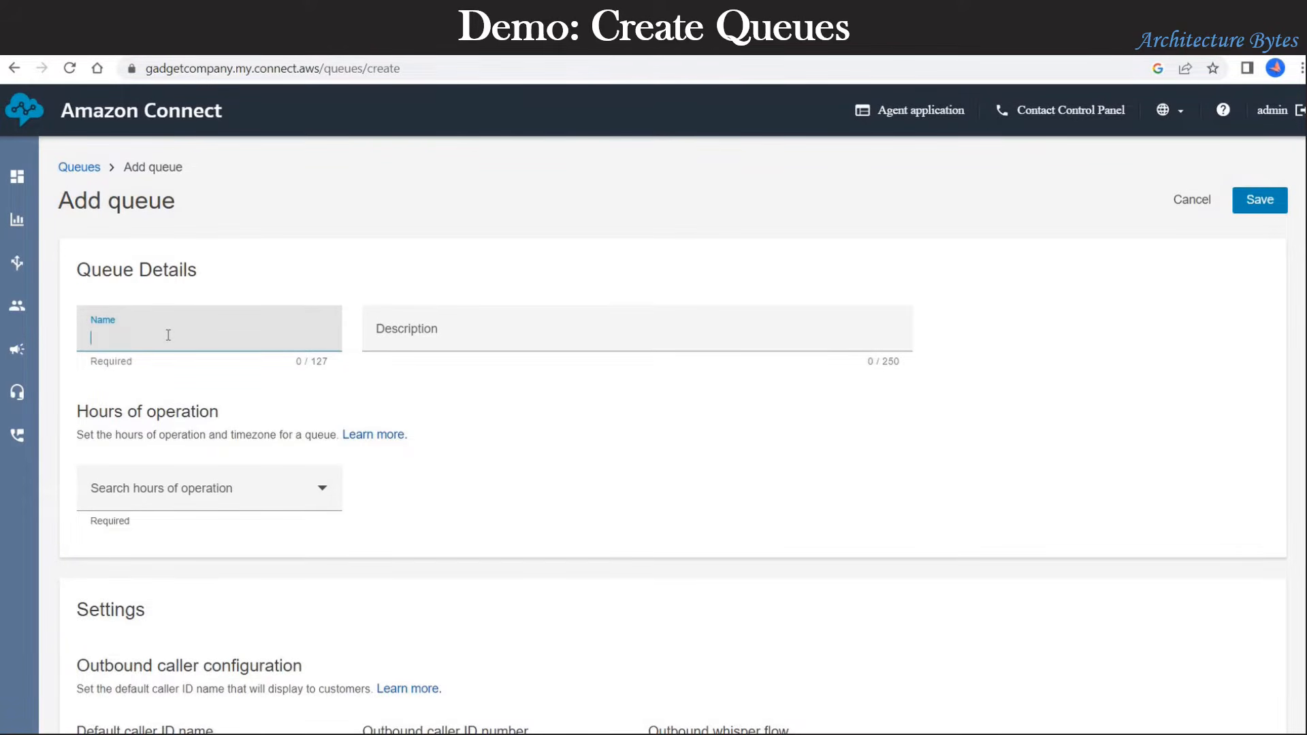
type("Sales Queue")
left_click(409, 330)
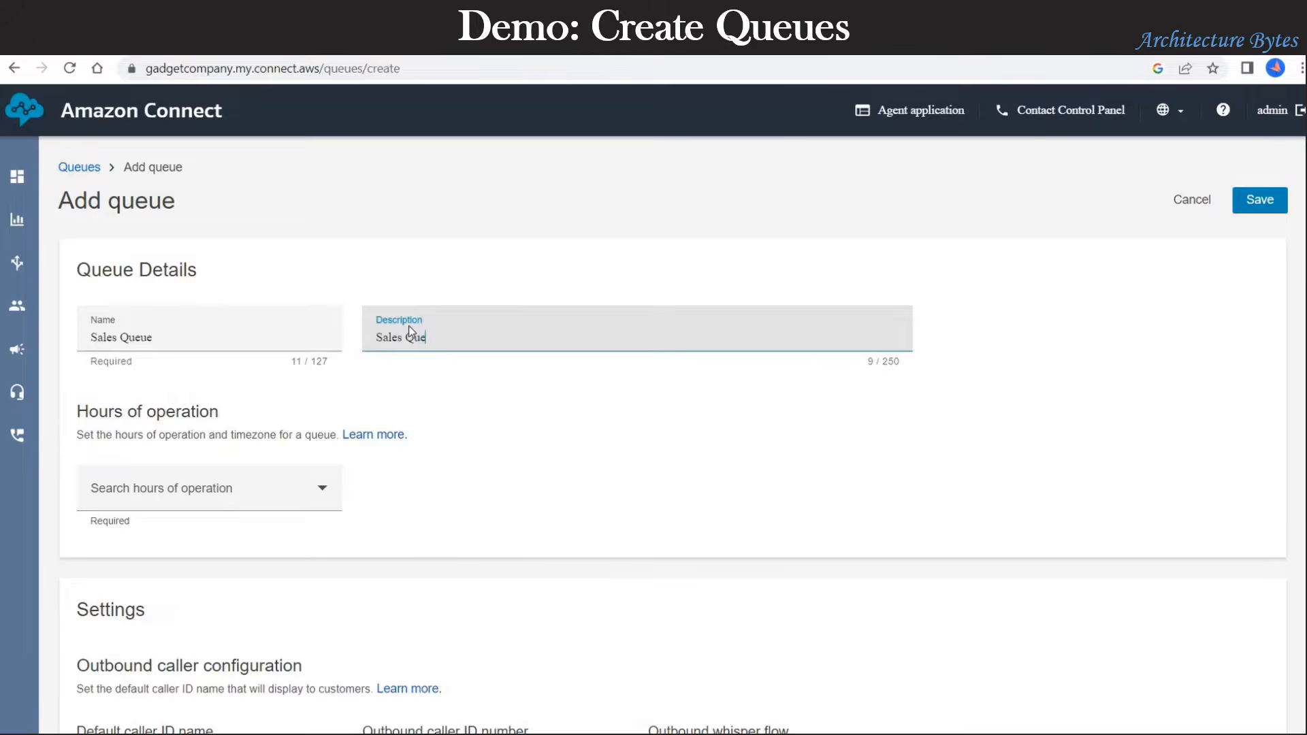
type("Sales Queue")
Step: Assign Basic Hours as the hours of operation and save the Sales Queue
scroll(526, 510, "down", 1)
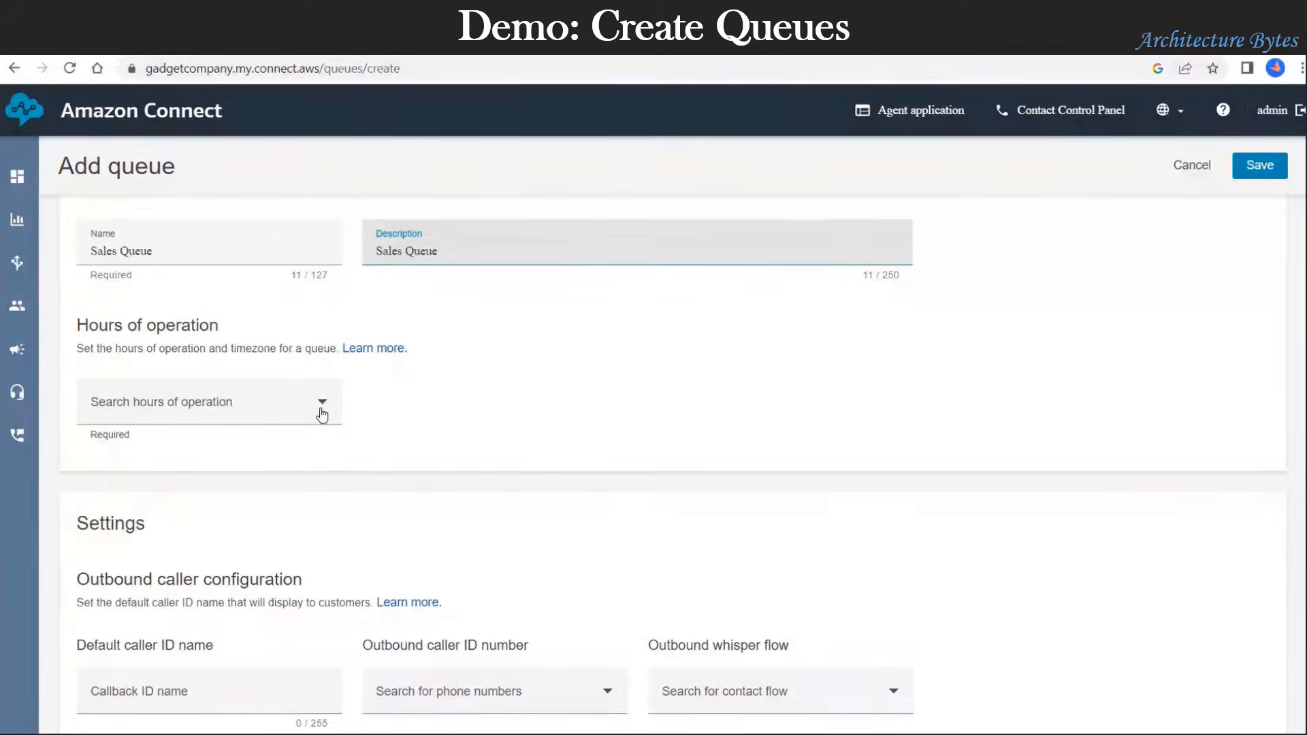
left_click(321, 407)
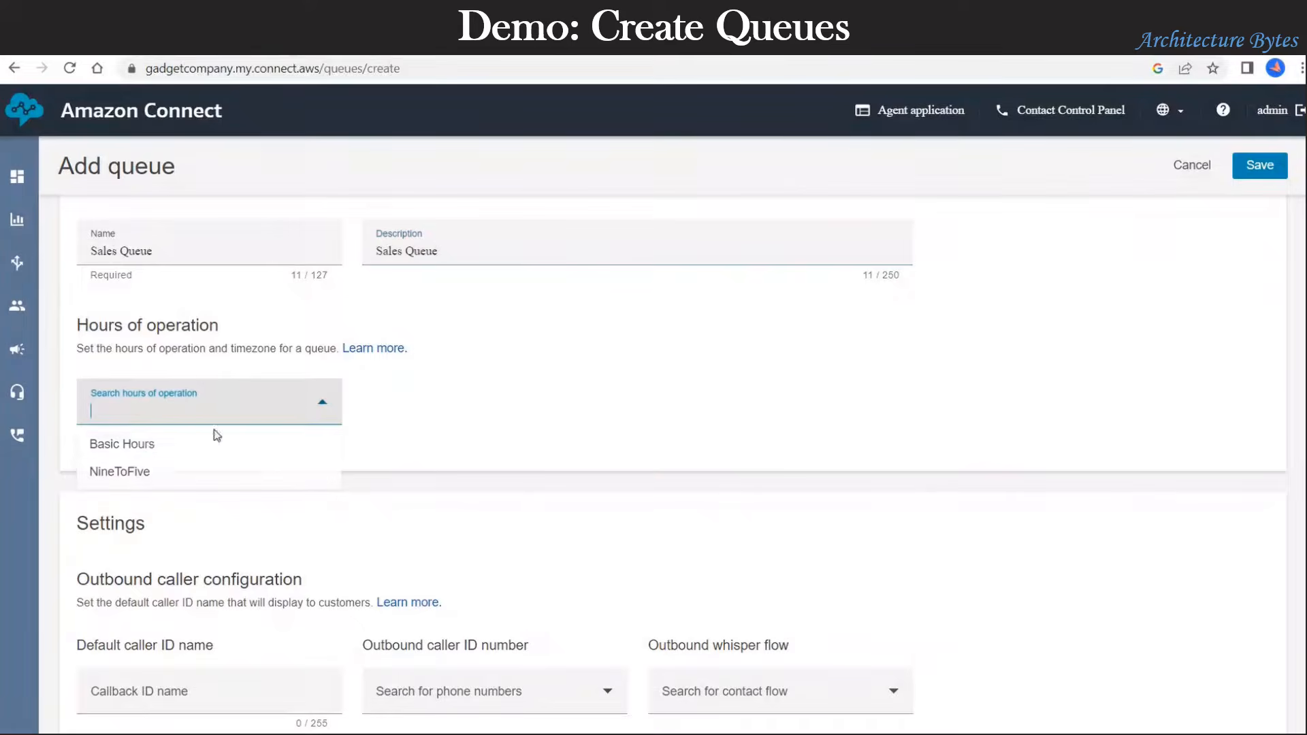
left_click(150, 451)
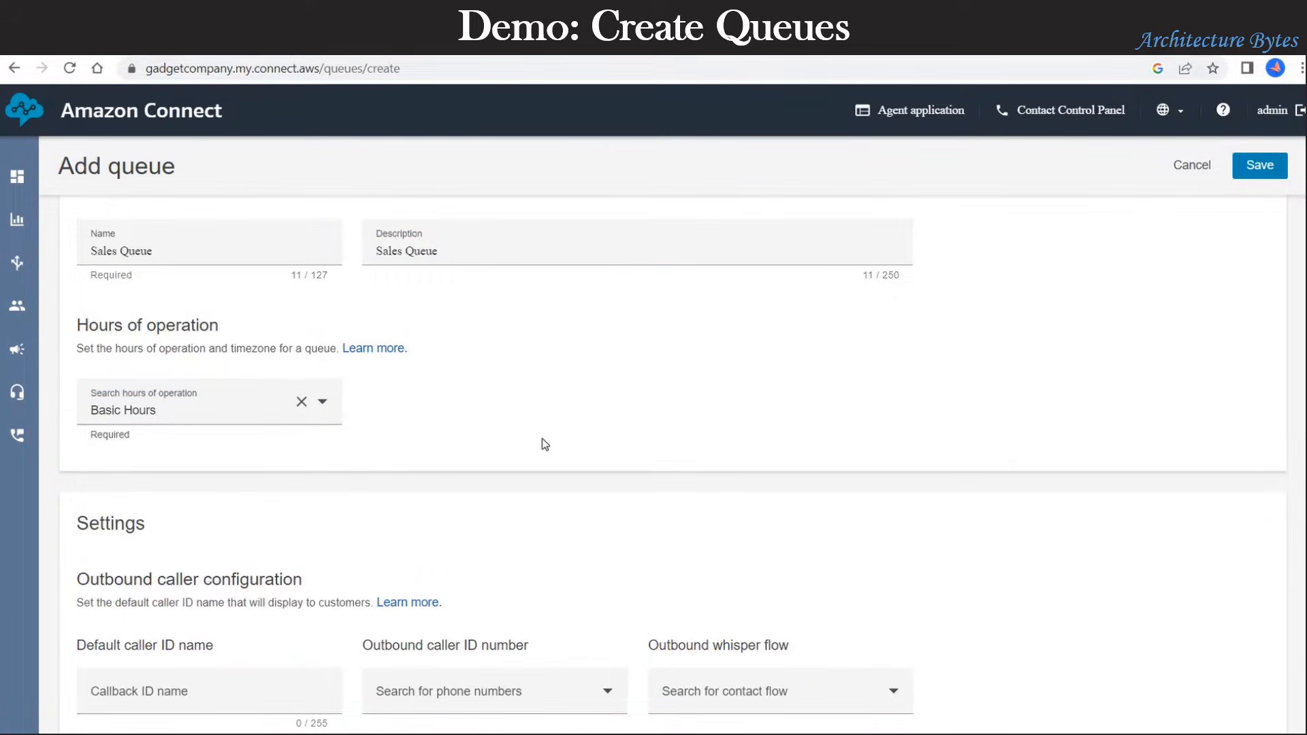
scroll(544, 444, "down", 4)
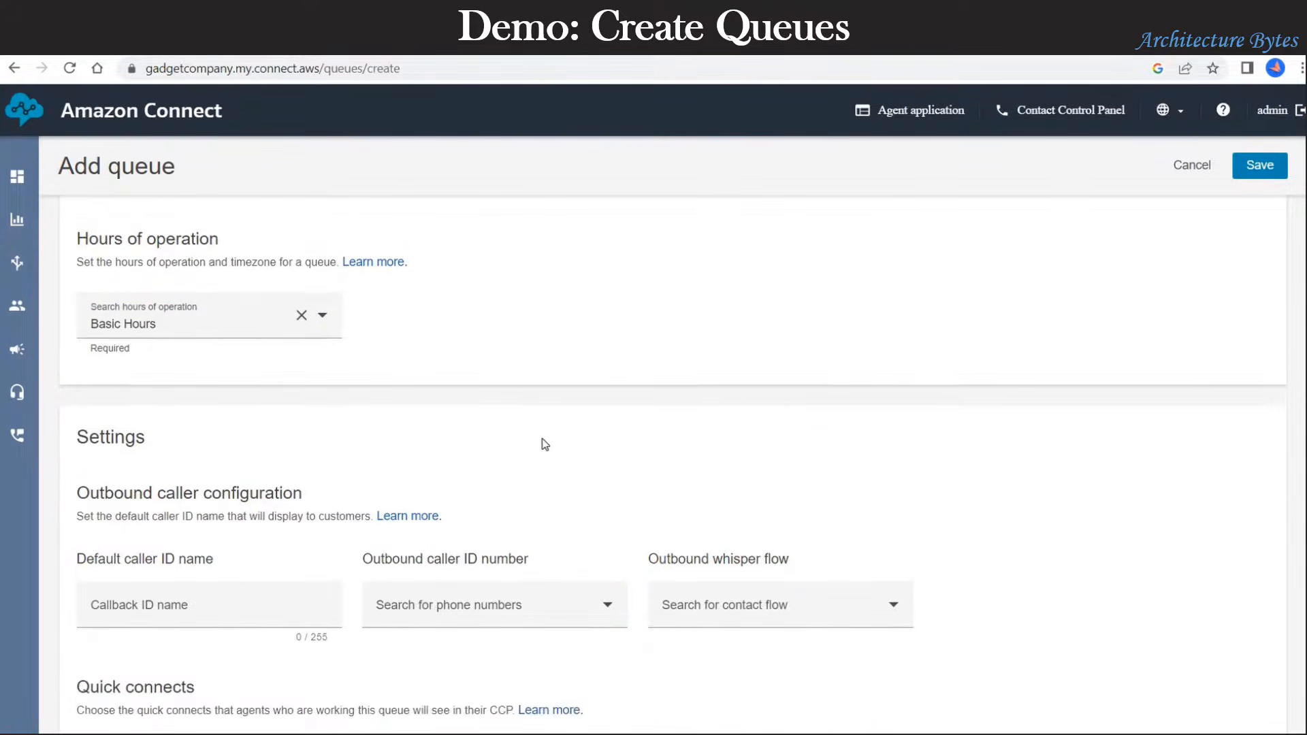
scroll(545, 444, "down", 3)
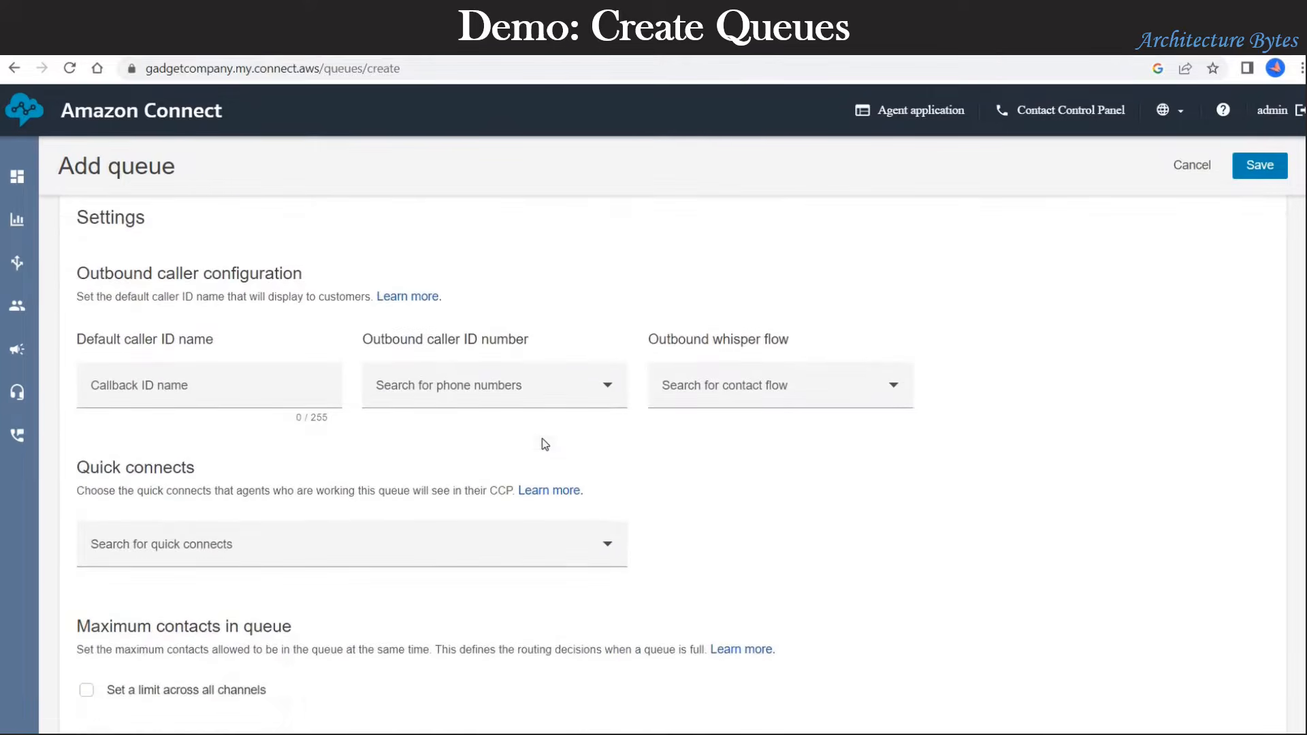
scroll(723, 428, "down", 2)
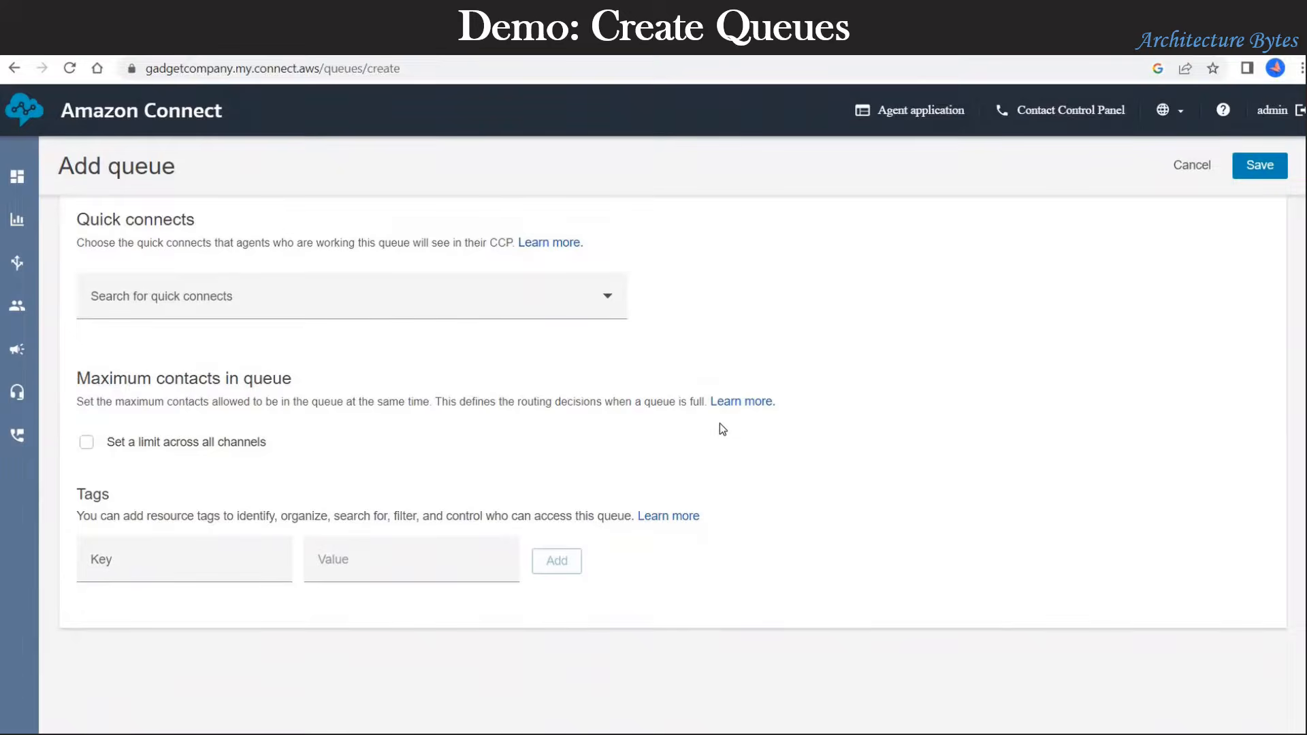
scroll(720, 424, "up", 9)
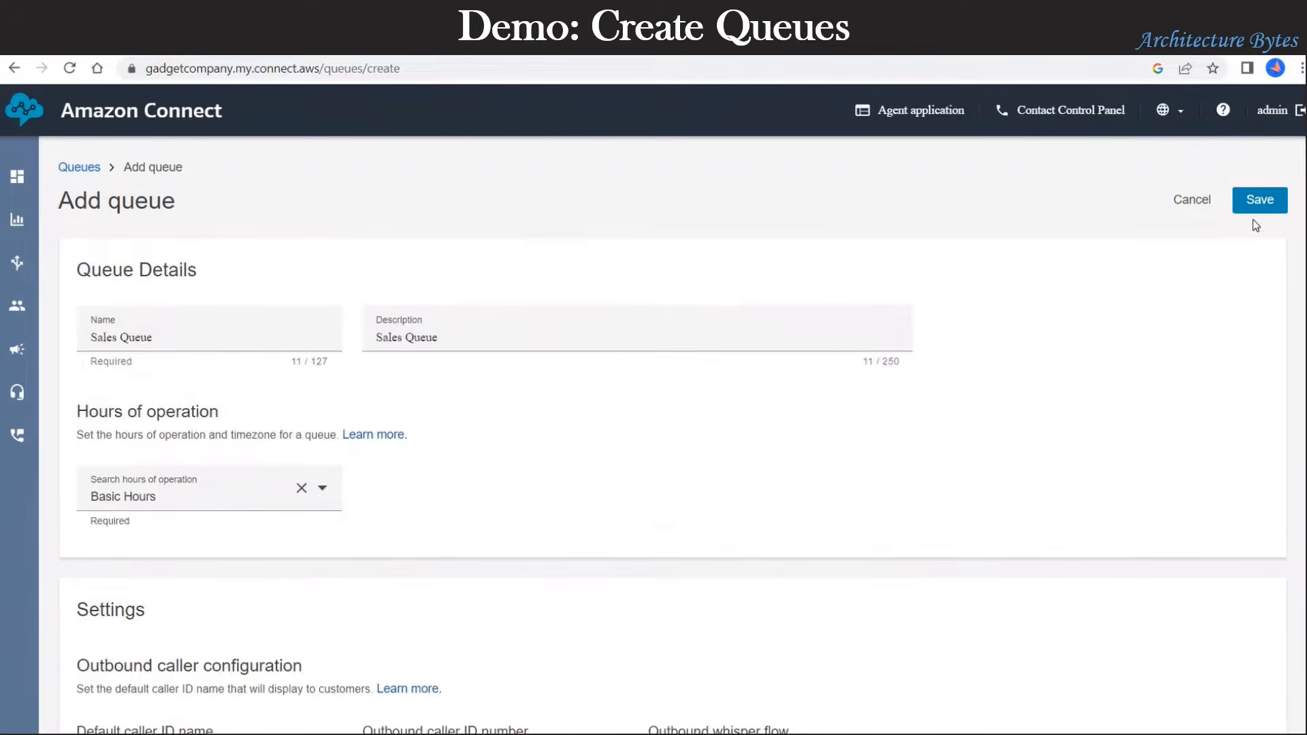
left_click(1260, 201)
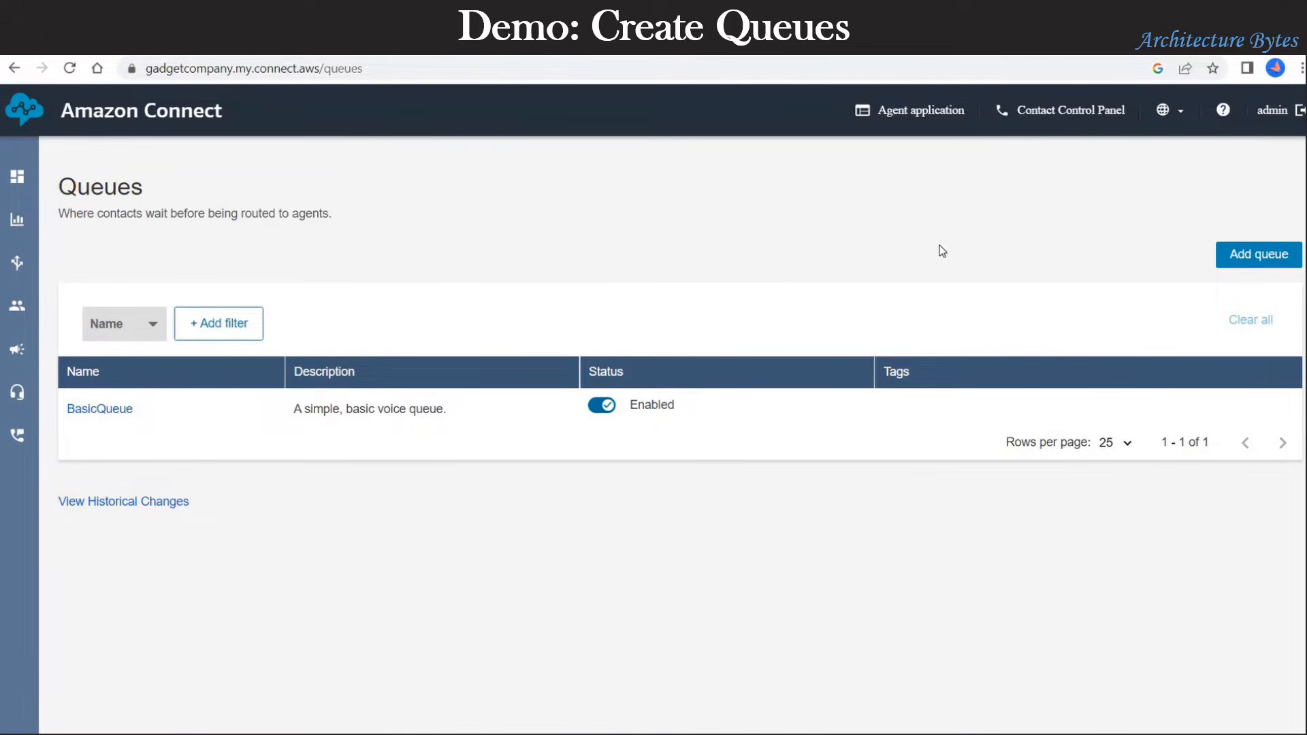
Step: Start another queue named 'Technical Support Queue', reusing the name as its description
left_click(70, 68)
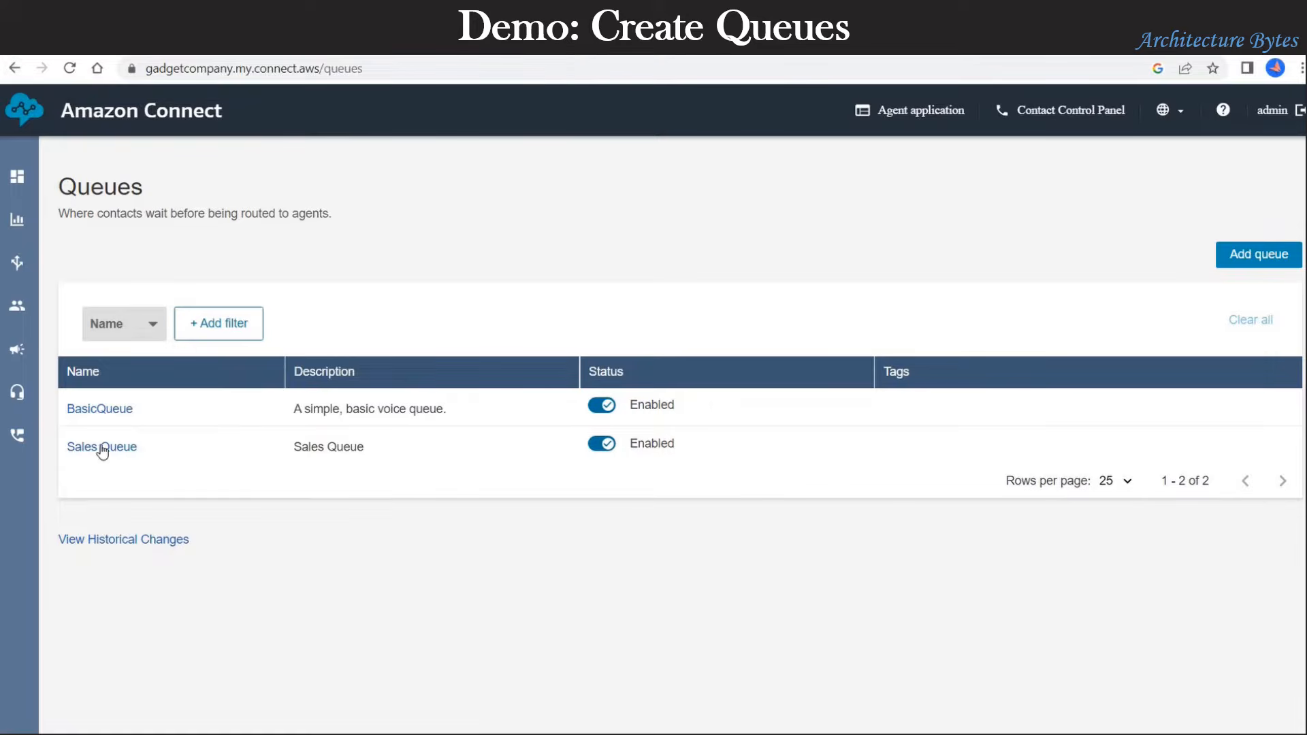
left_click(1236, 257)
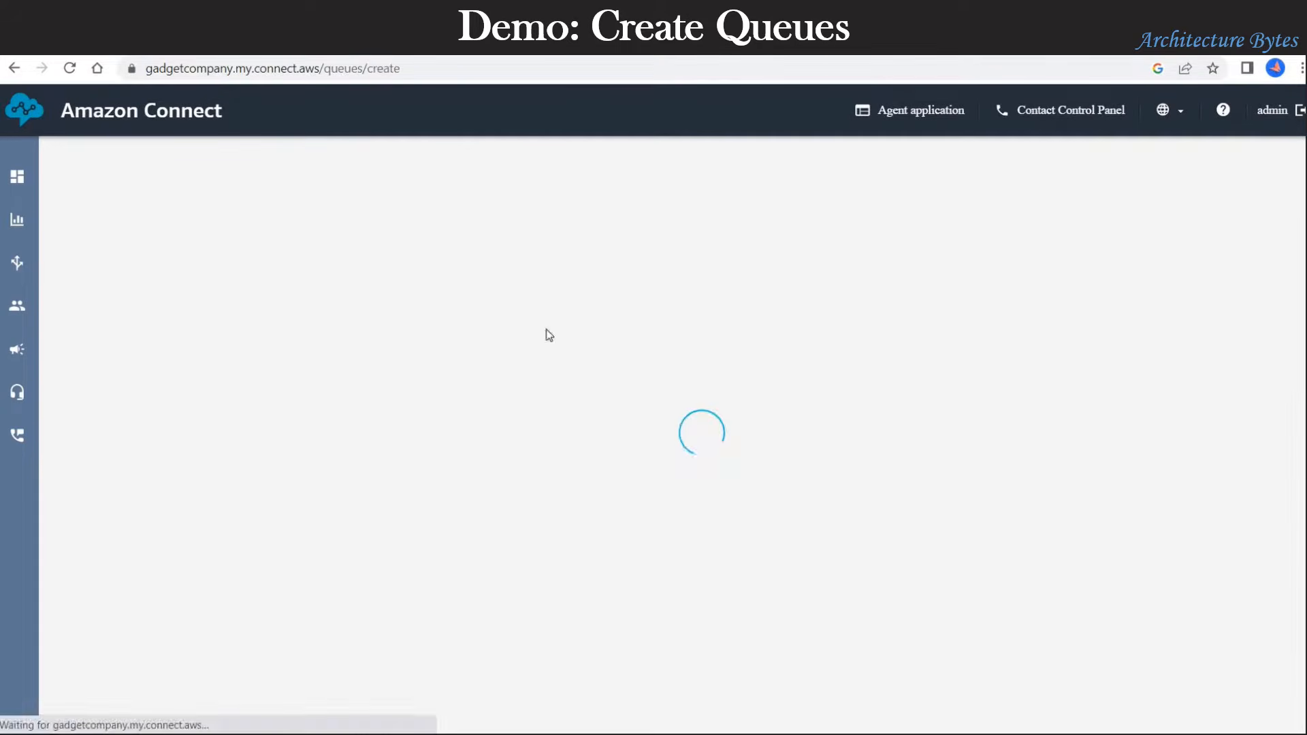
left_click(163, 341)
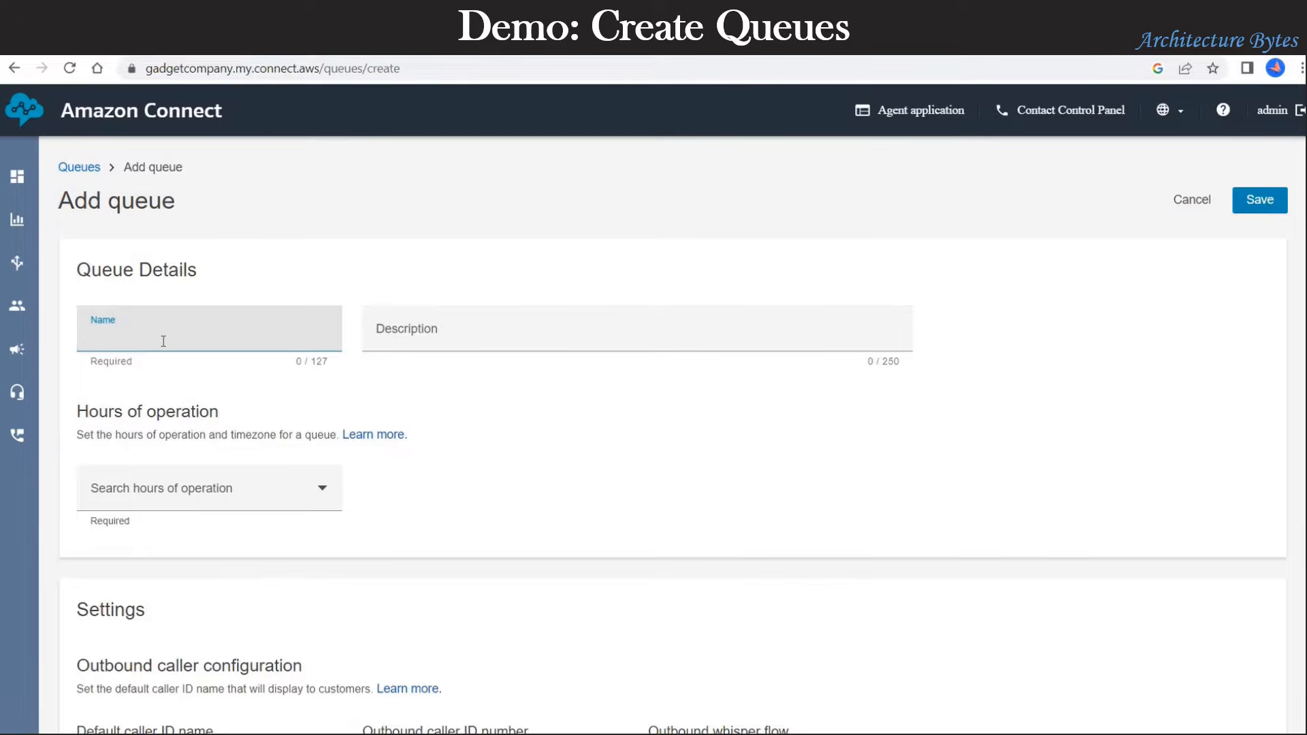
type("Technical Support Queue")
key("ctrl+a")
key("ctrl+c")
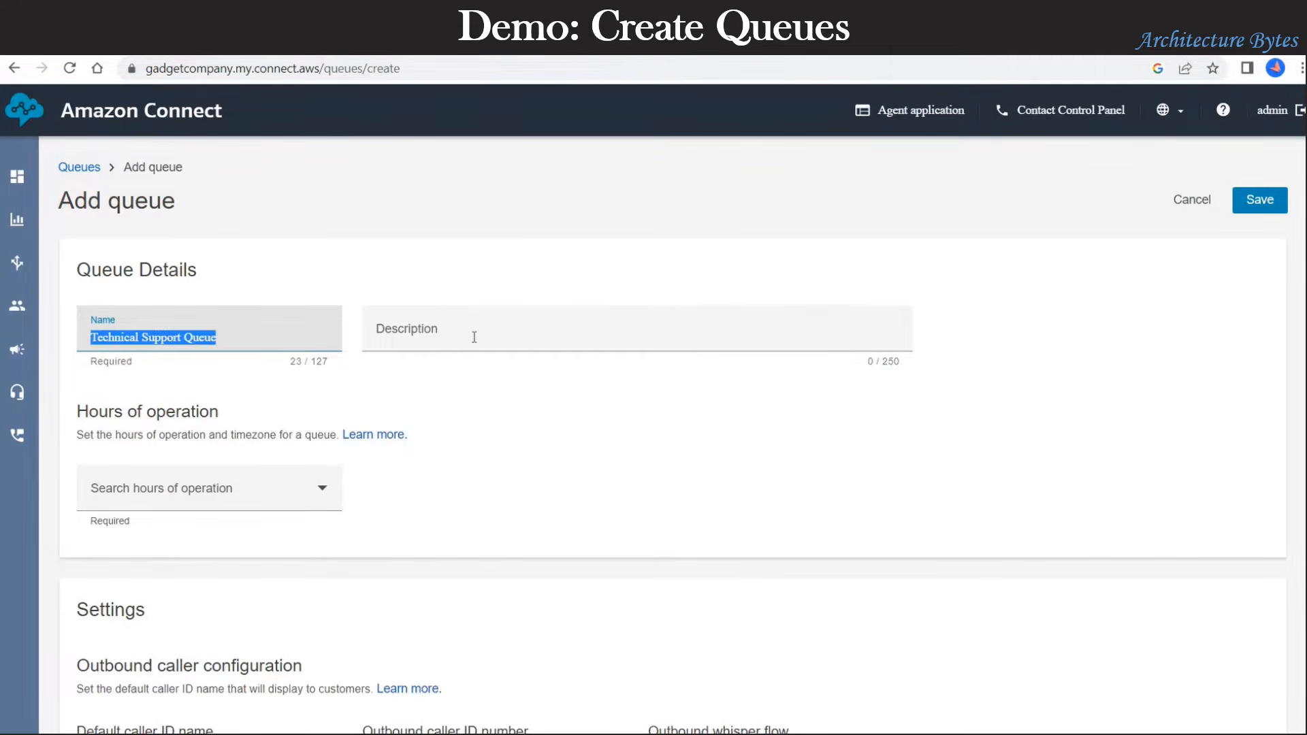
left_click(475, 337)
key("ctrl+v")
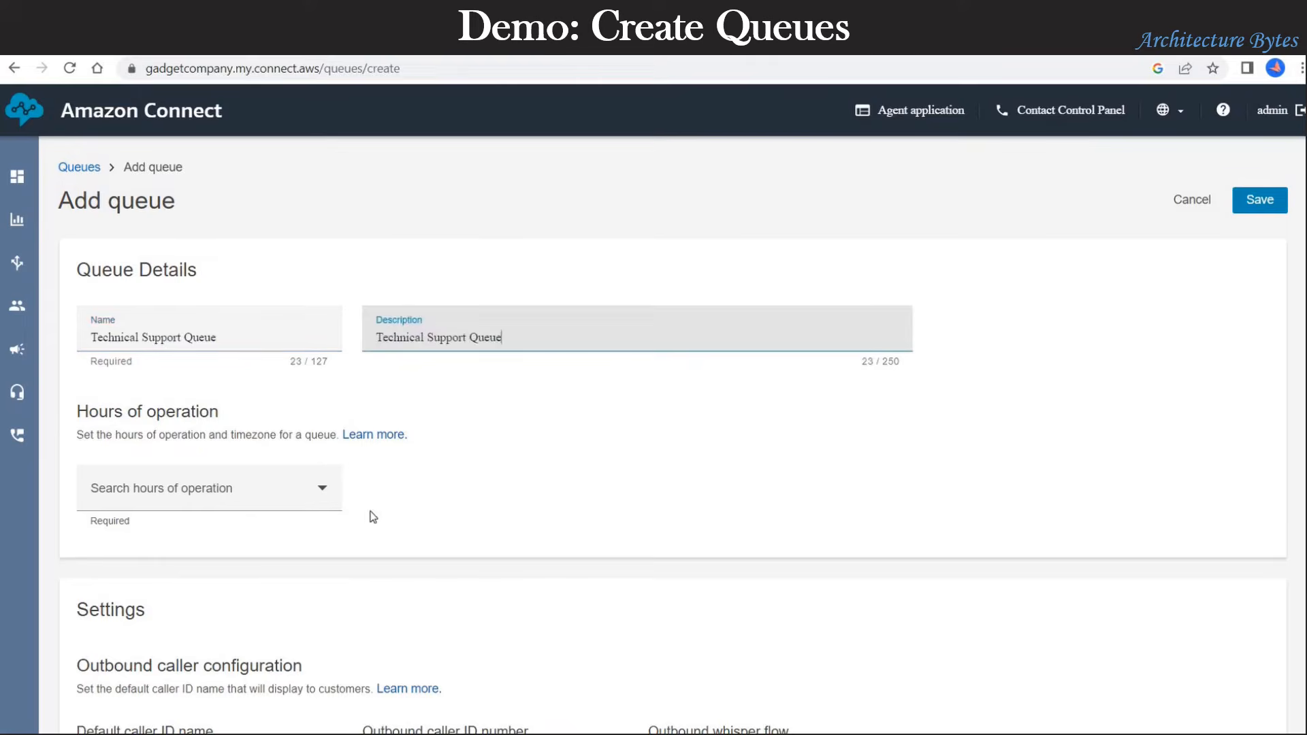
Step: Give the queue NineToFive hours, save it, and refresh the Queues list
left_click(280, 496)
left_click(151, 556)
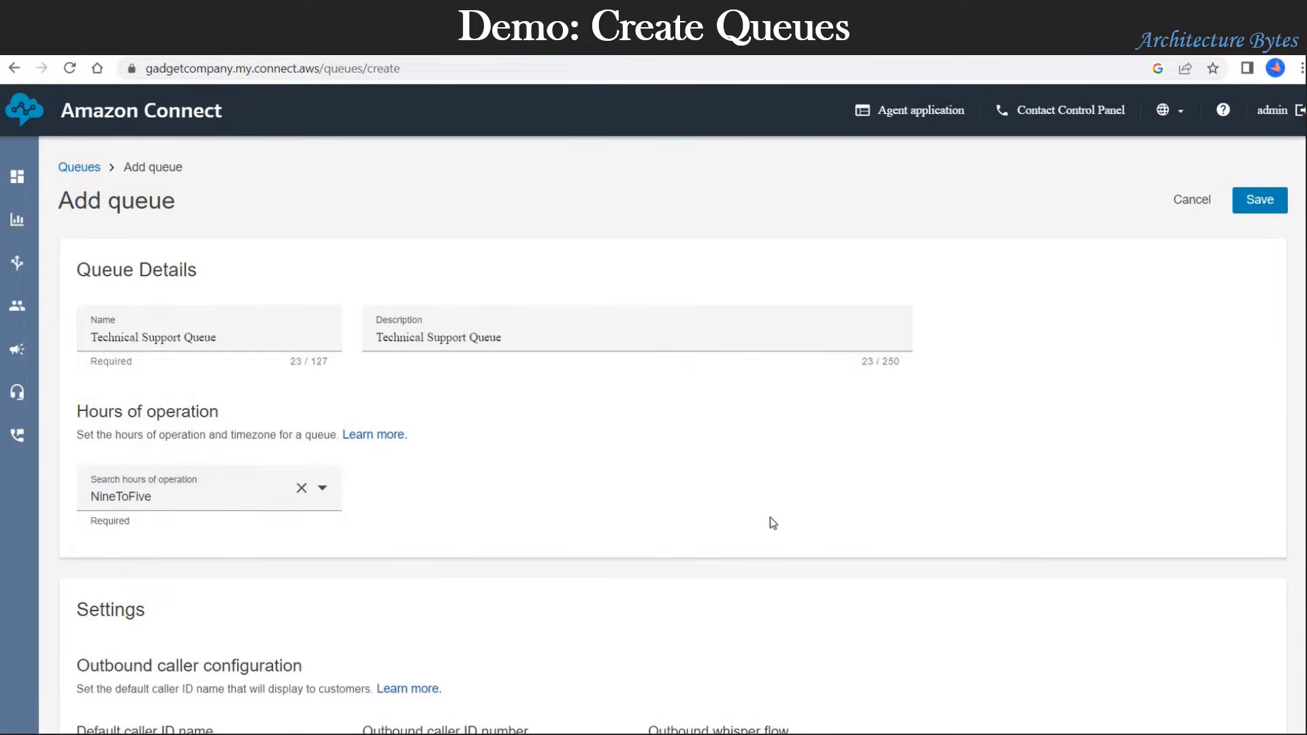
scroll(875, 498, "down", 10)
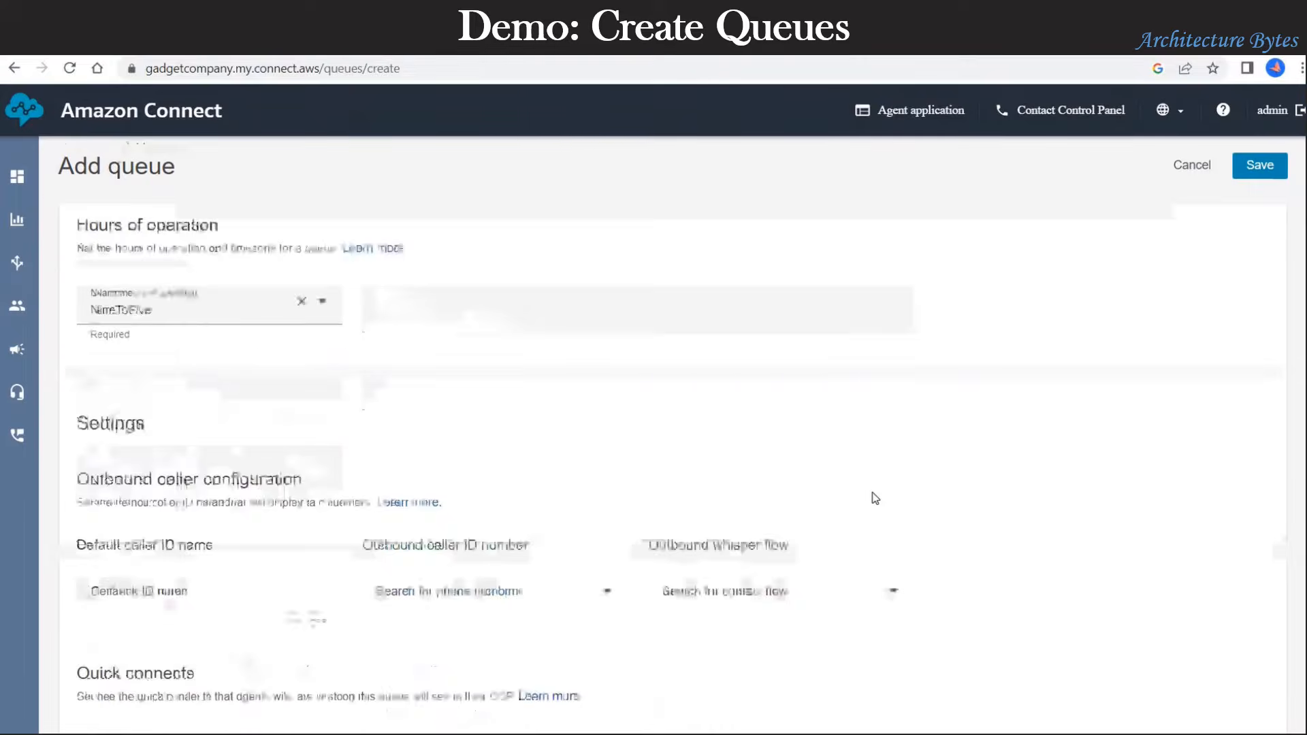
scroll(876, 498, "up", 10)
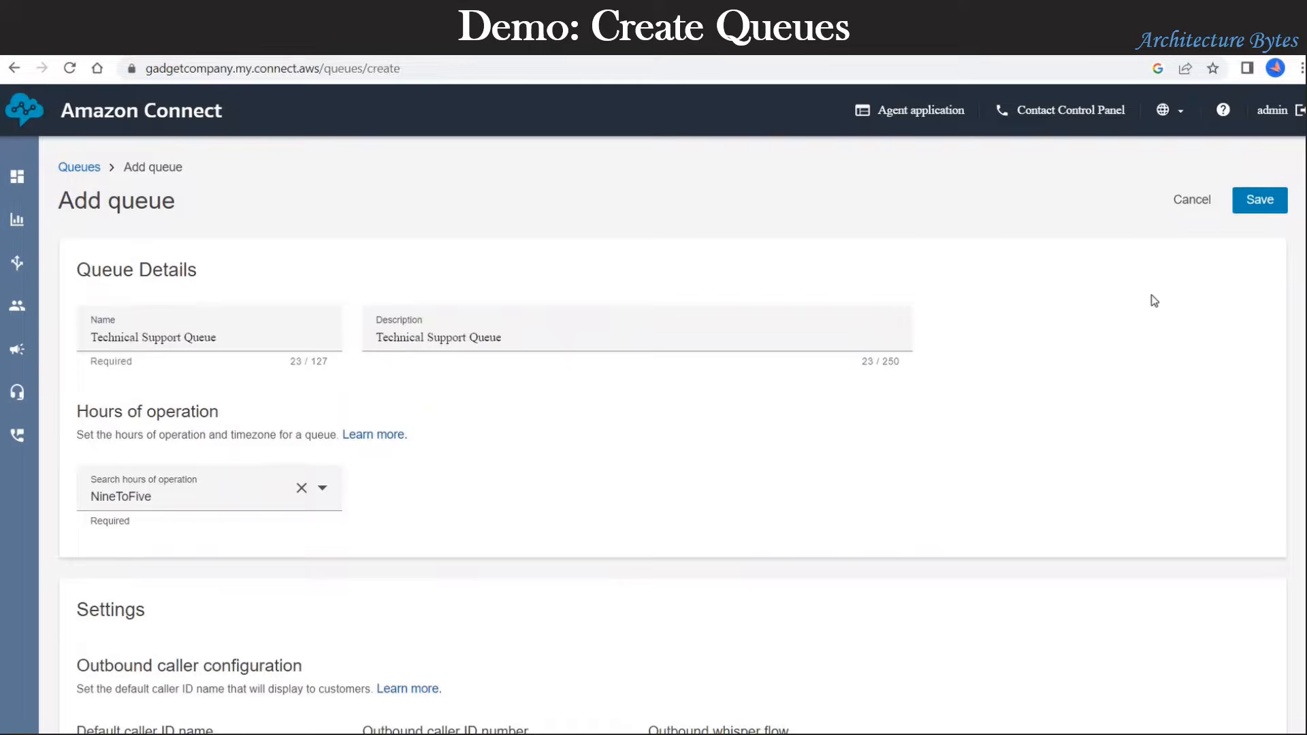
left_click(1279, 205)
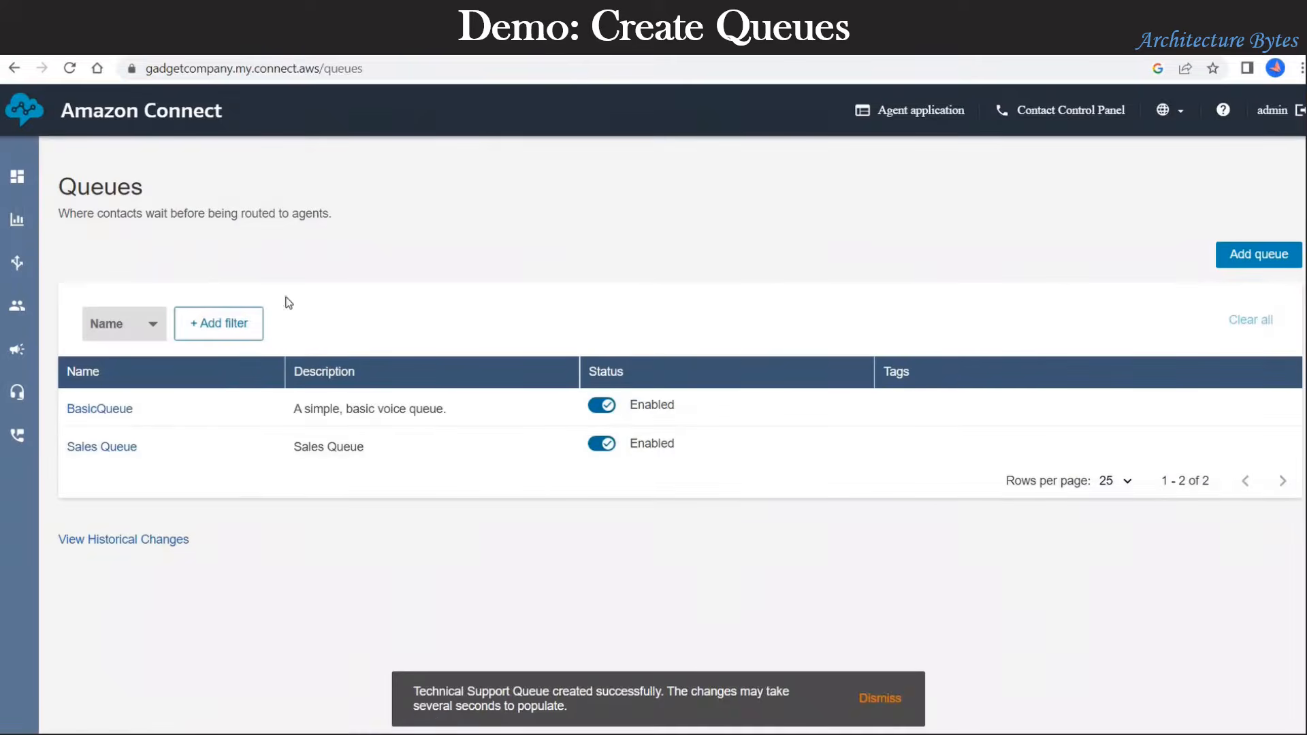
left_click(71, 69)
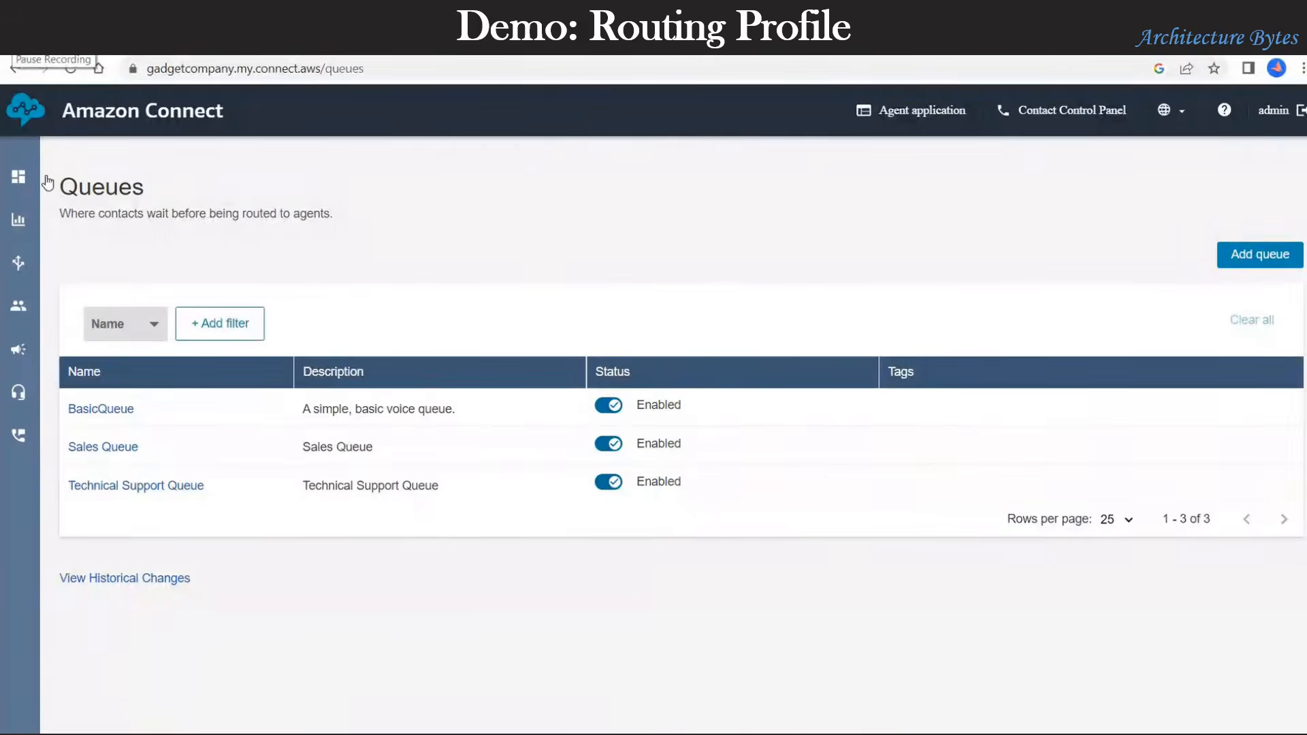
Step: Go to Routing profiles and start a blank Add routing profile form
mouse_move(124, 307)
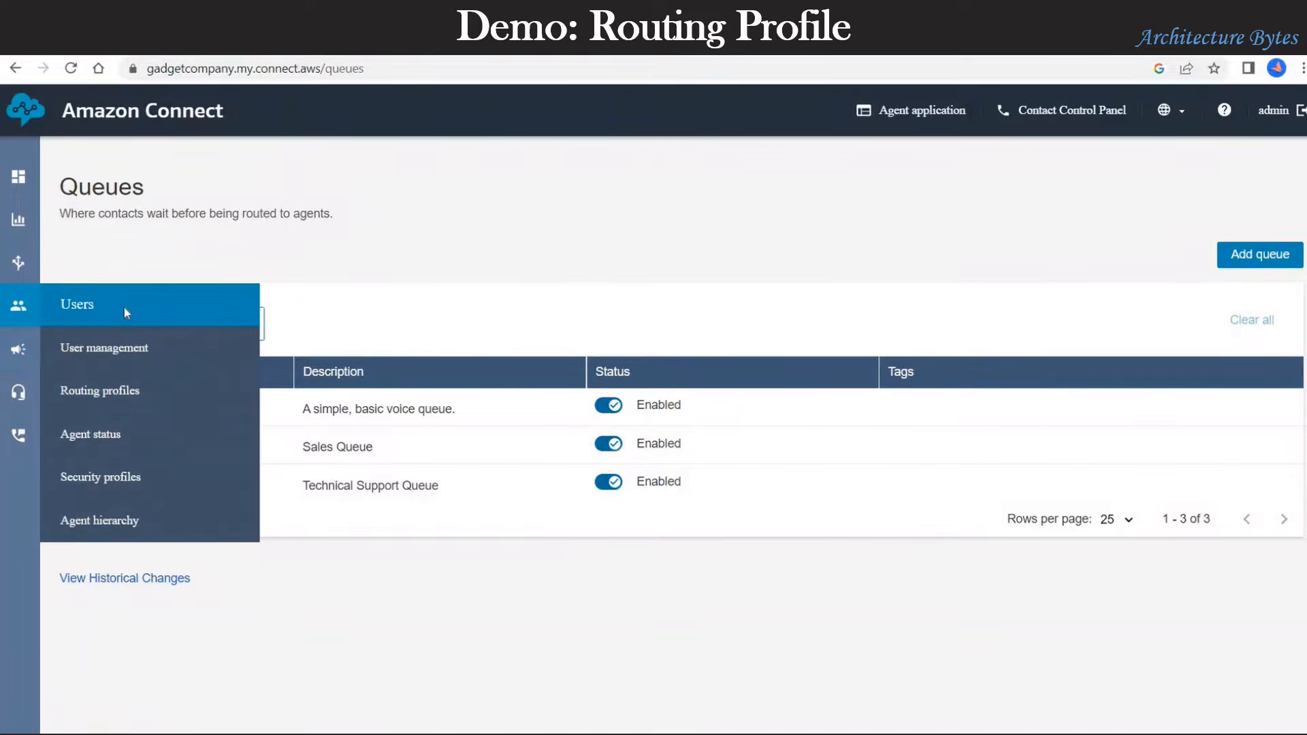
left_click(124, 403)
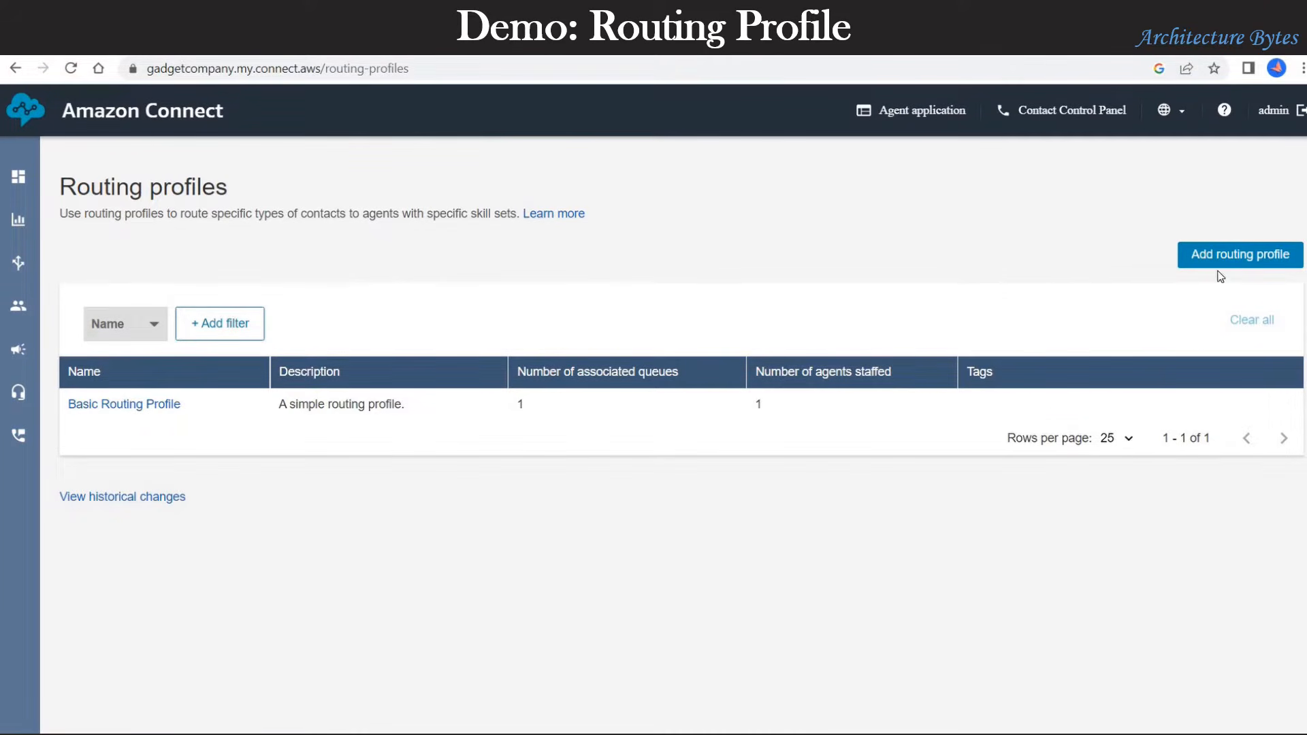
left_click(1237, 257)
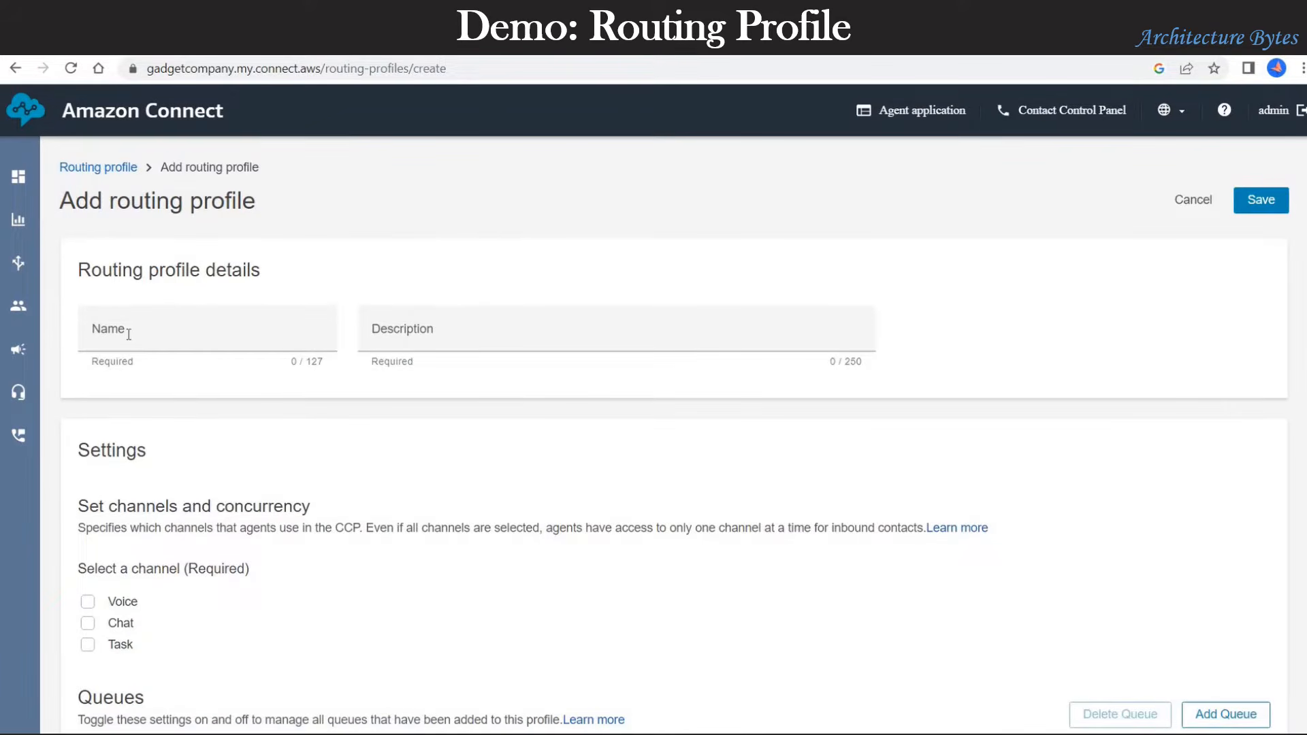
Step: Name the profile Sales Routing Profile, reuse the name as its description, and enable Voice
left_click(129, 332)
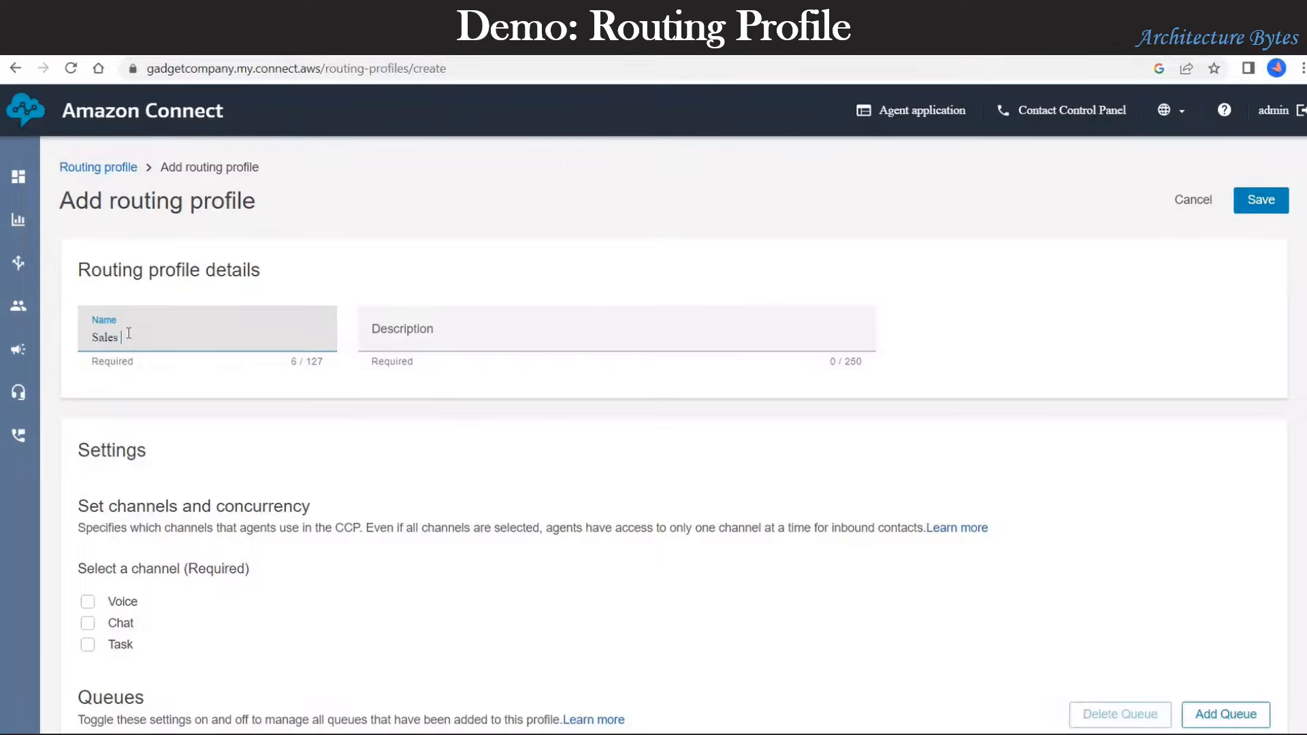
type("Routing Profile")
key("ctrl+a")
key("ctrl+c")
left_click(434, 341)
key("ctrl+v")
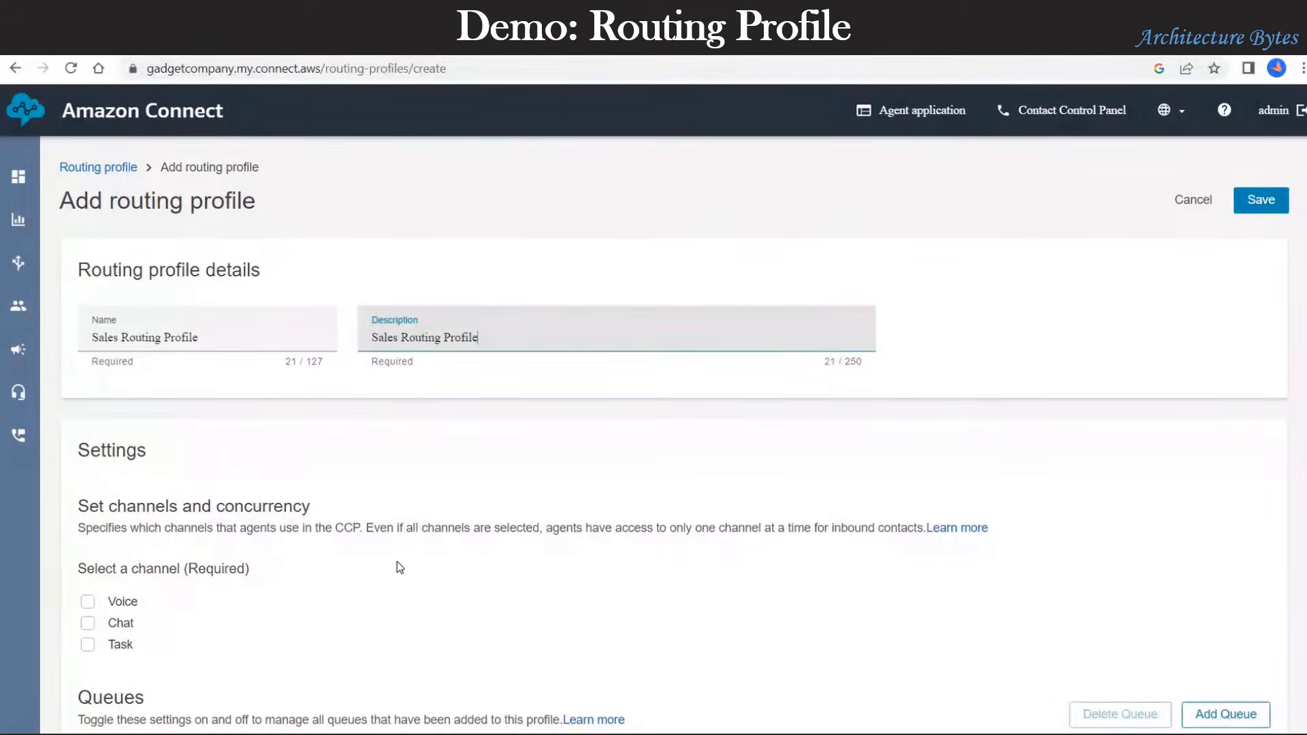
left_click(88, 601)
Step: Add Sales Queue to the profile and make it the default outbound queue
scroll(475, 546, "down", 3)
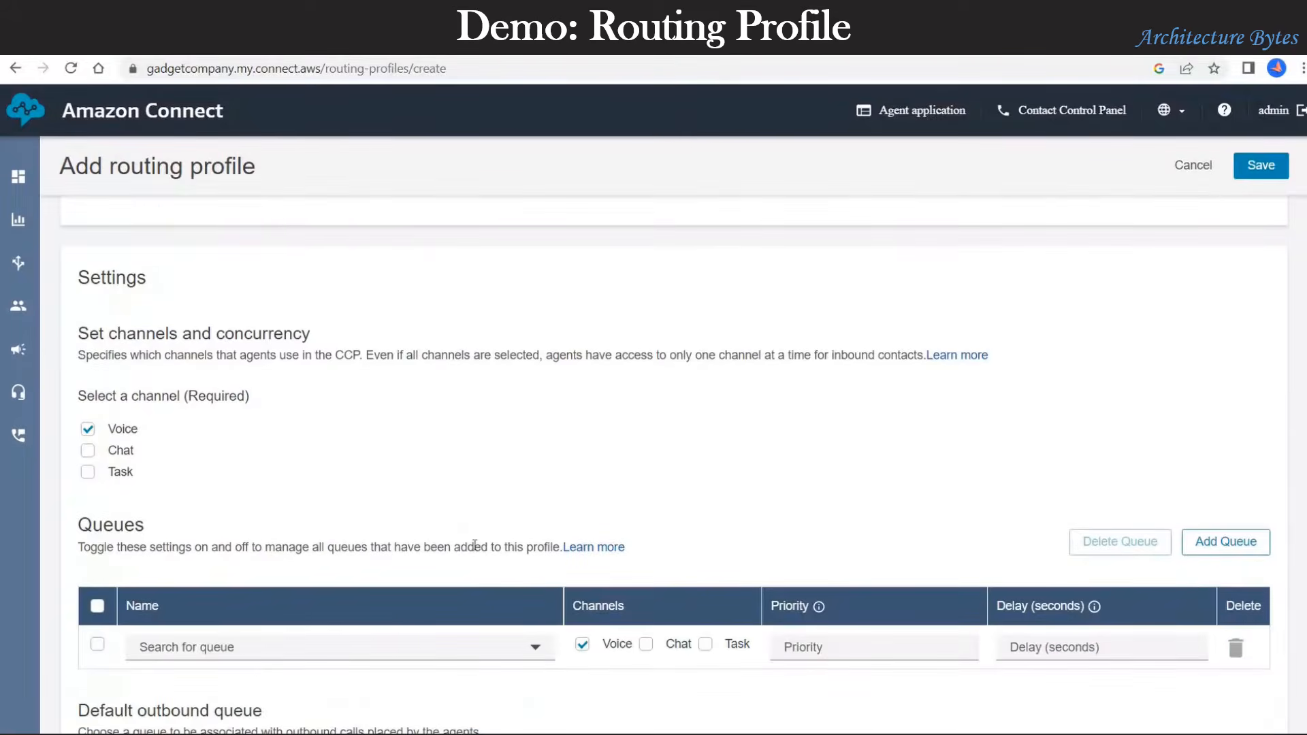
scroll(474, 545, "down", 2)
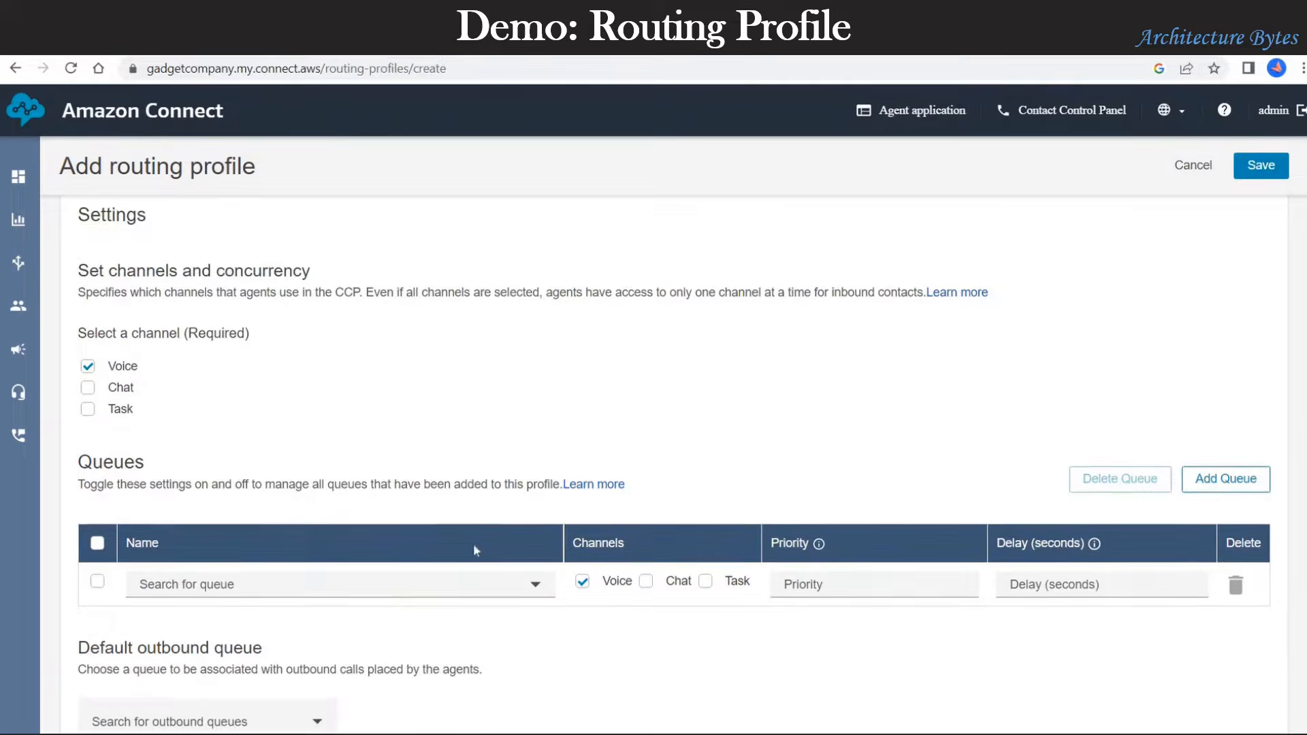
left_click(380, 561)
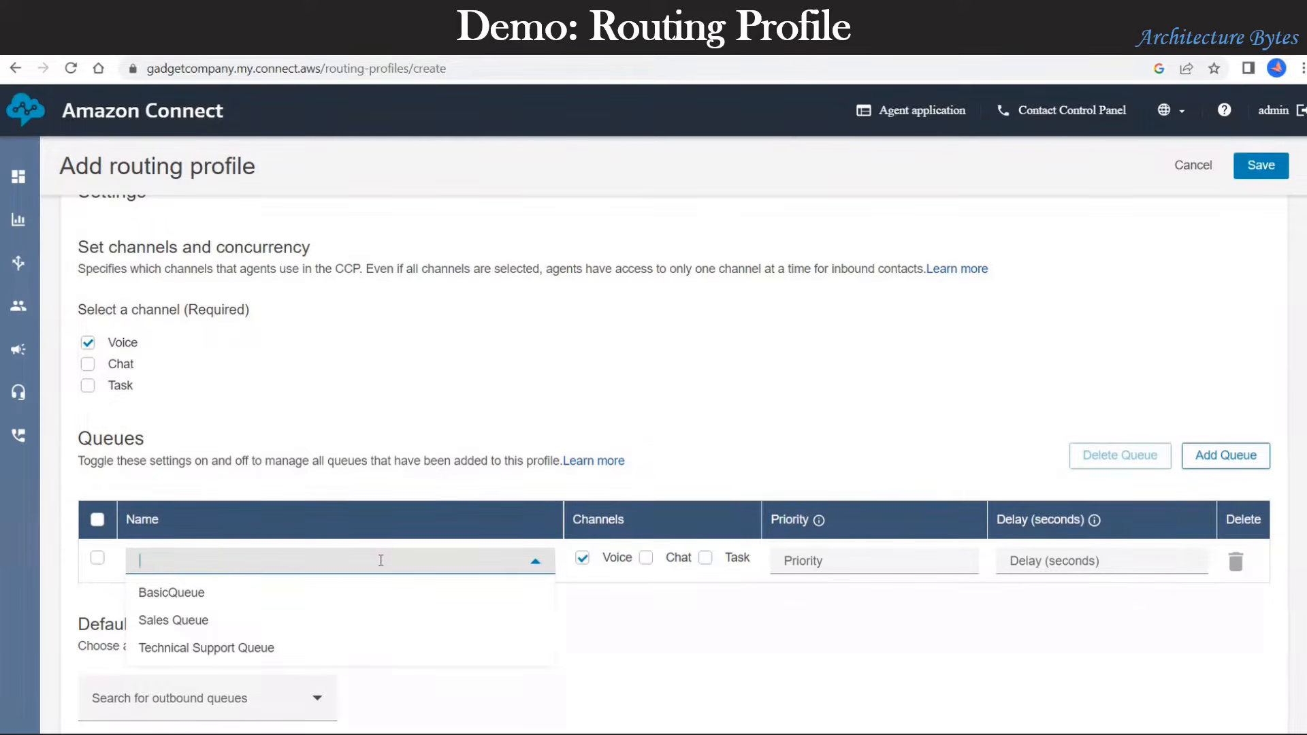
left_click(174, 621)
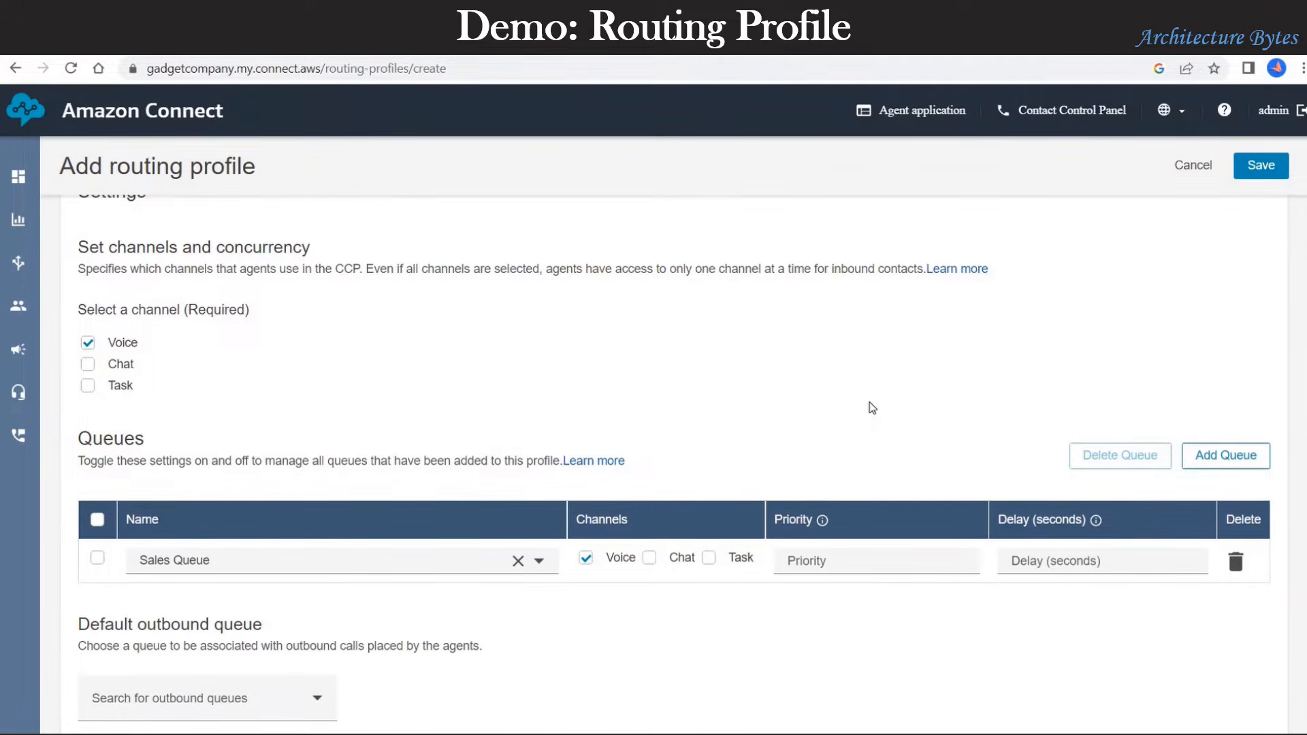
scroll(872, 408, "down", 4)
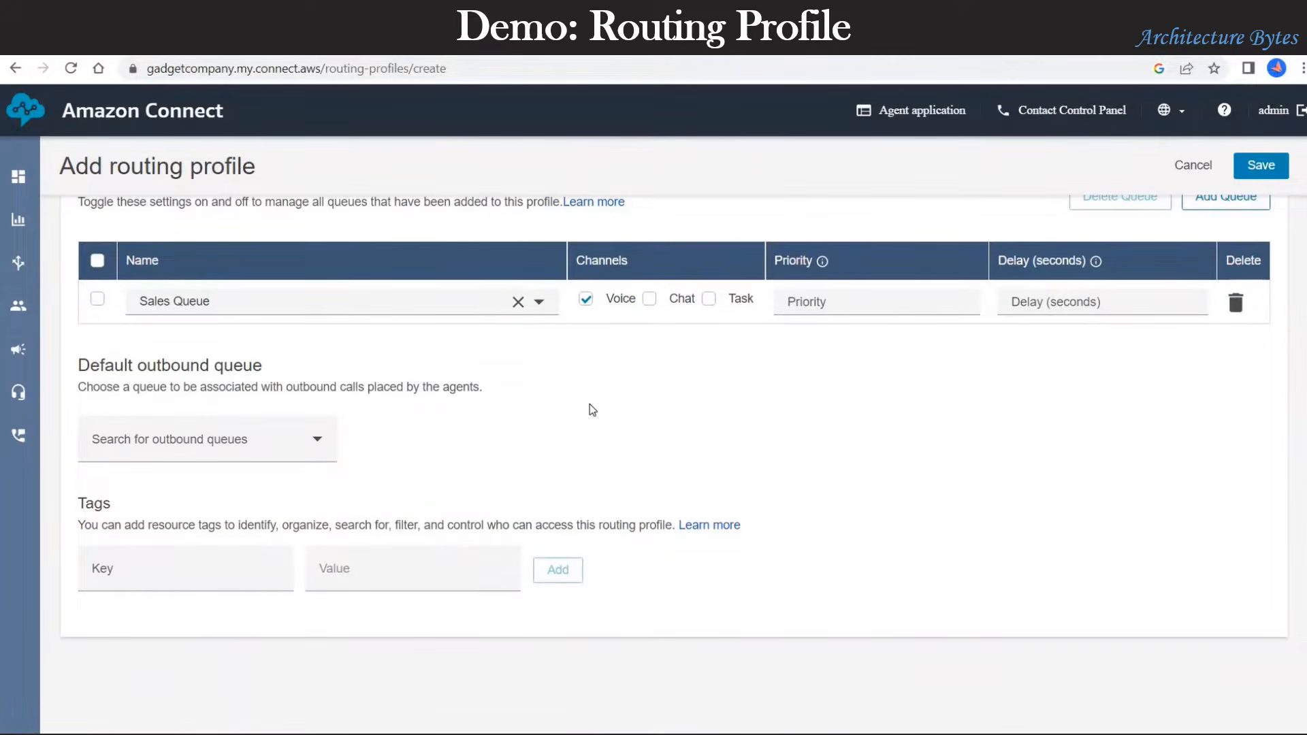
left_click(296, 443)
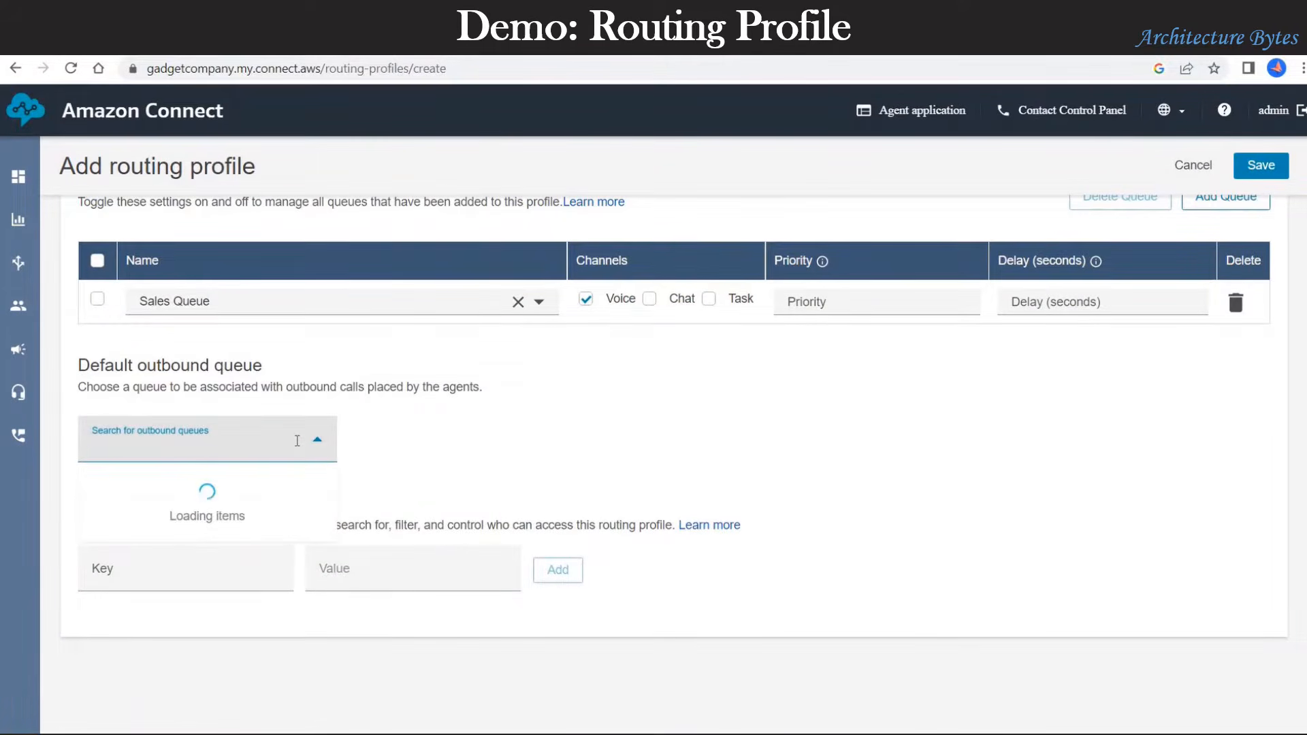
left_click(128, 511)
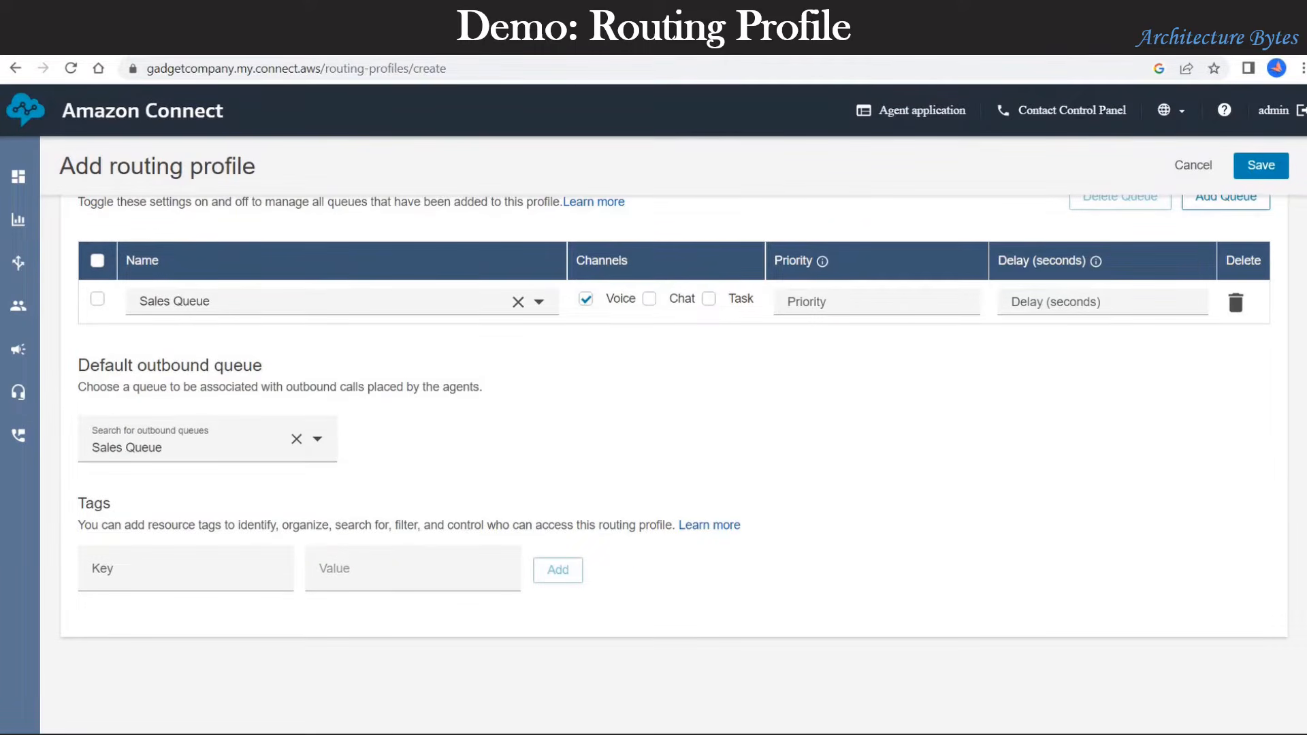
Step: Give Sales Queue priority 1 and delay 0, save the profile, and reload the list
left_click(1267, 166)
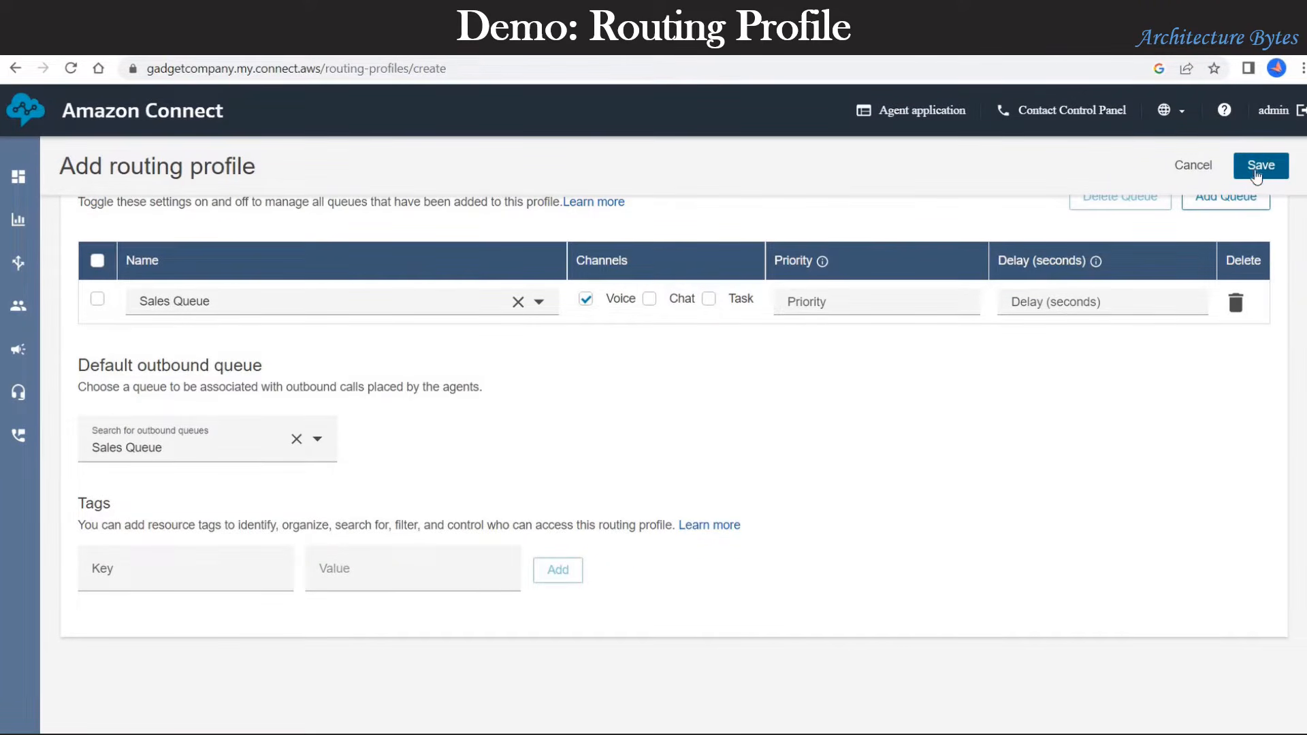
scroll(922, 476, "up", 3)
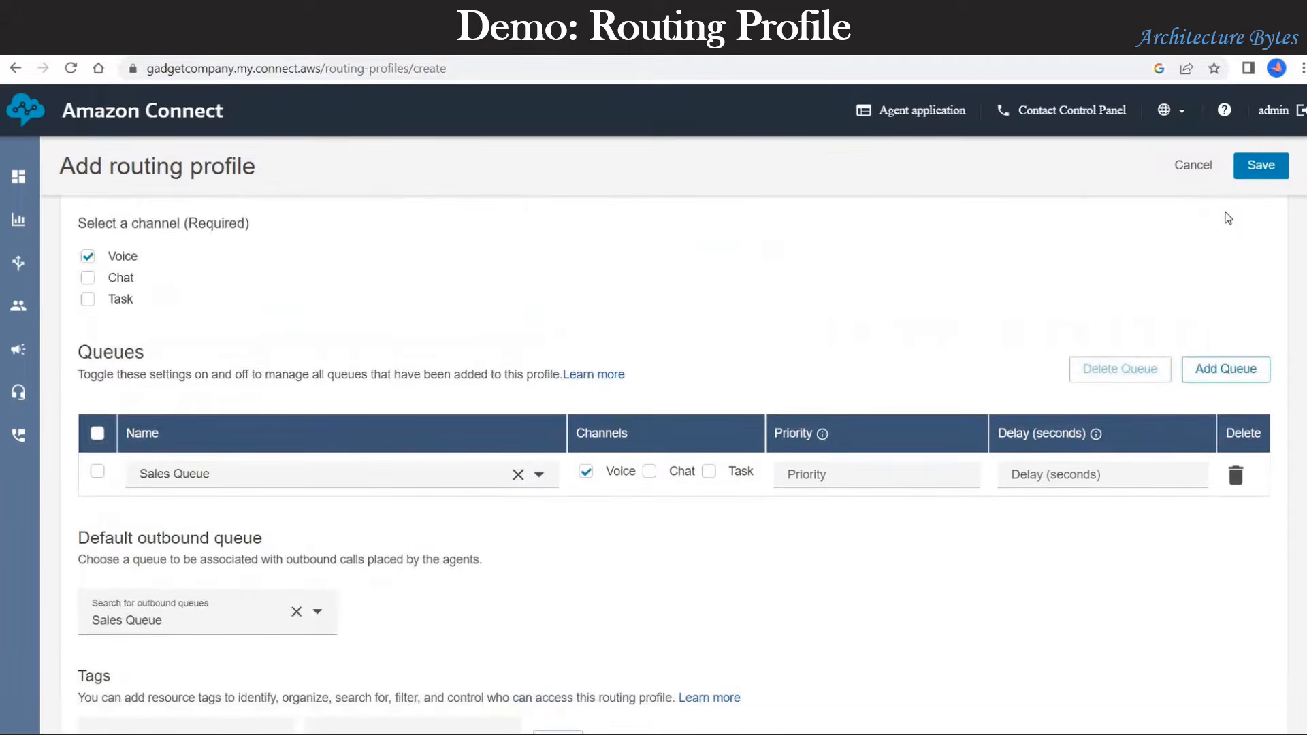
left_click(1263, 167)
left_click(852, 473)
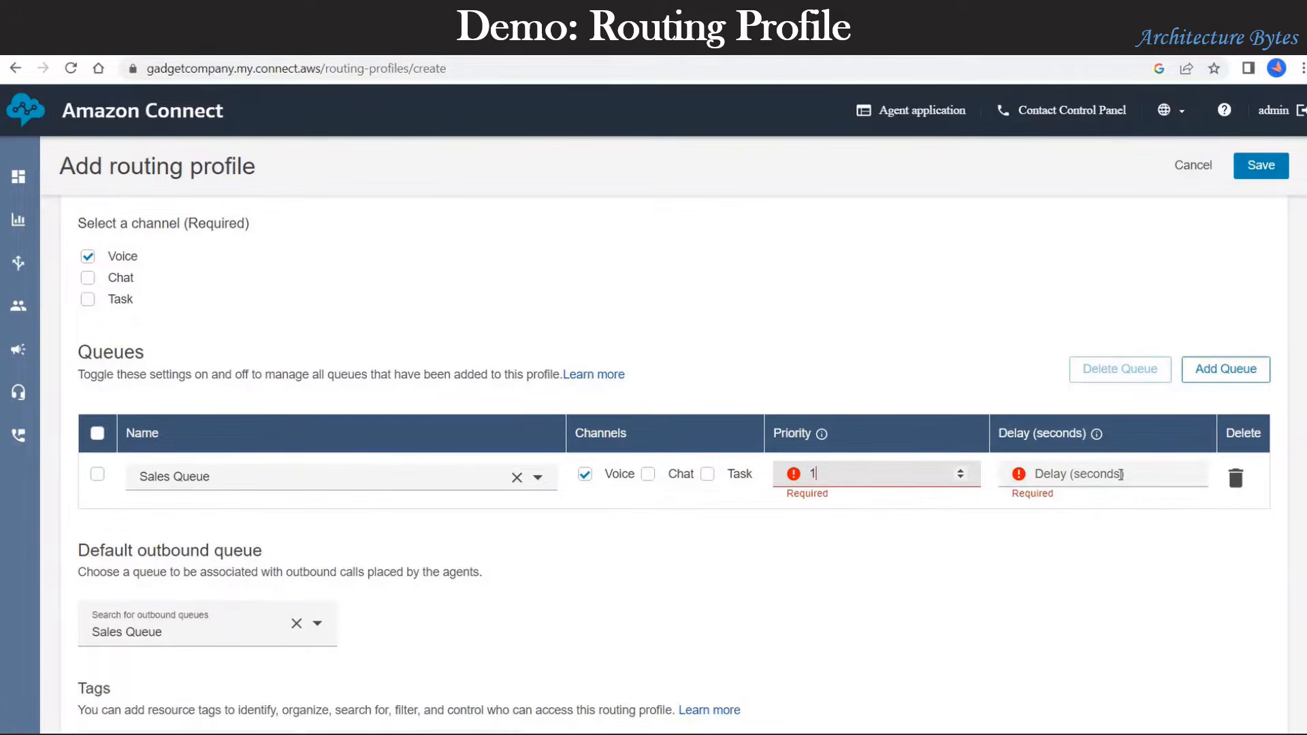
left_click(1120, 475)
type("0")
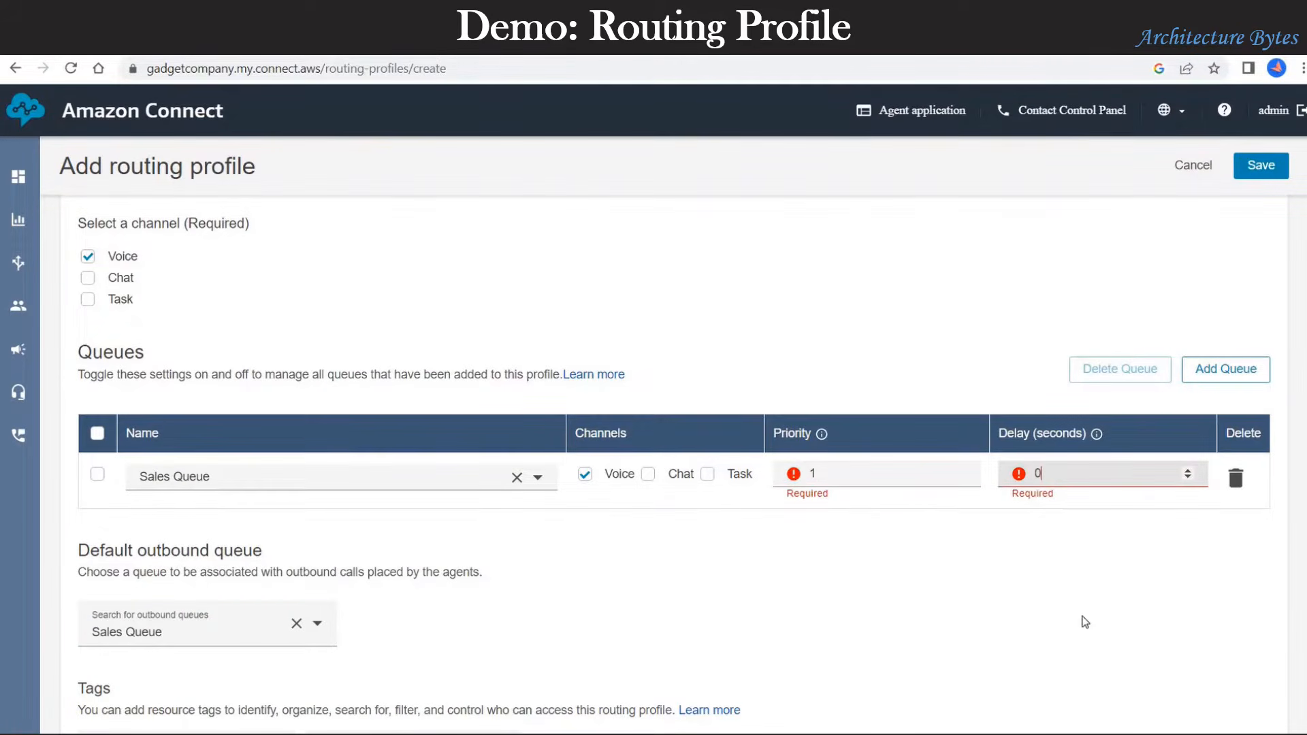
left_click(1082, 620)
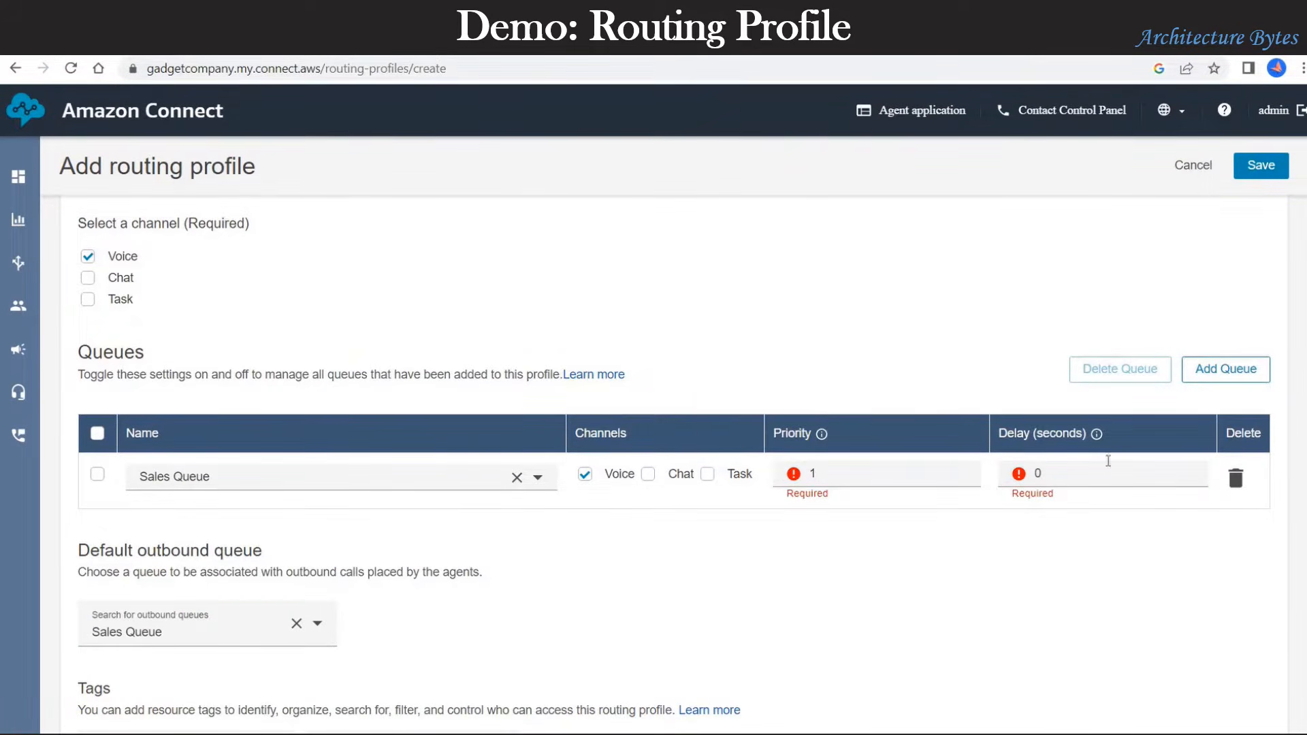
left_click(1264, 172)
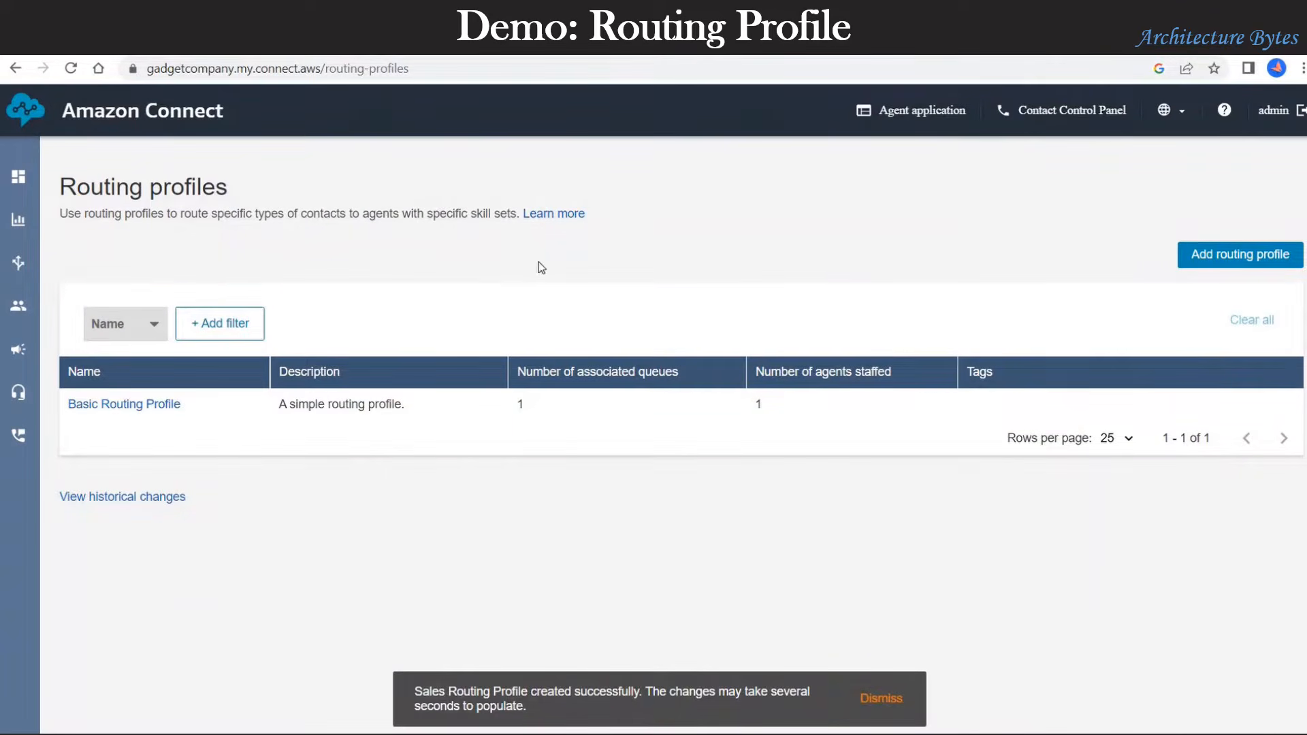
left_click(71, 68)
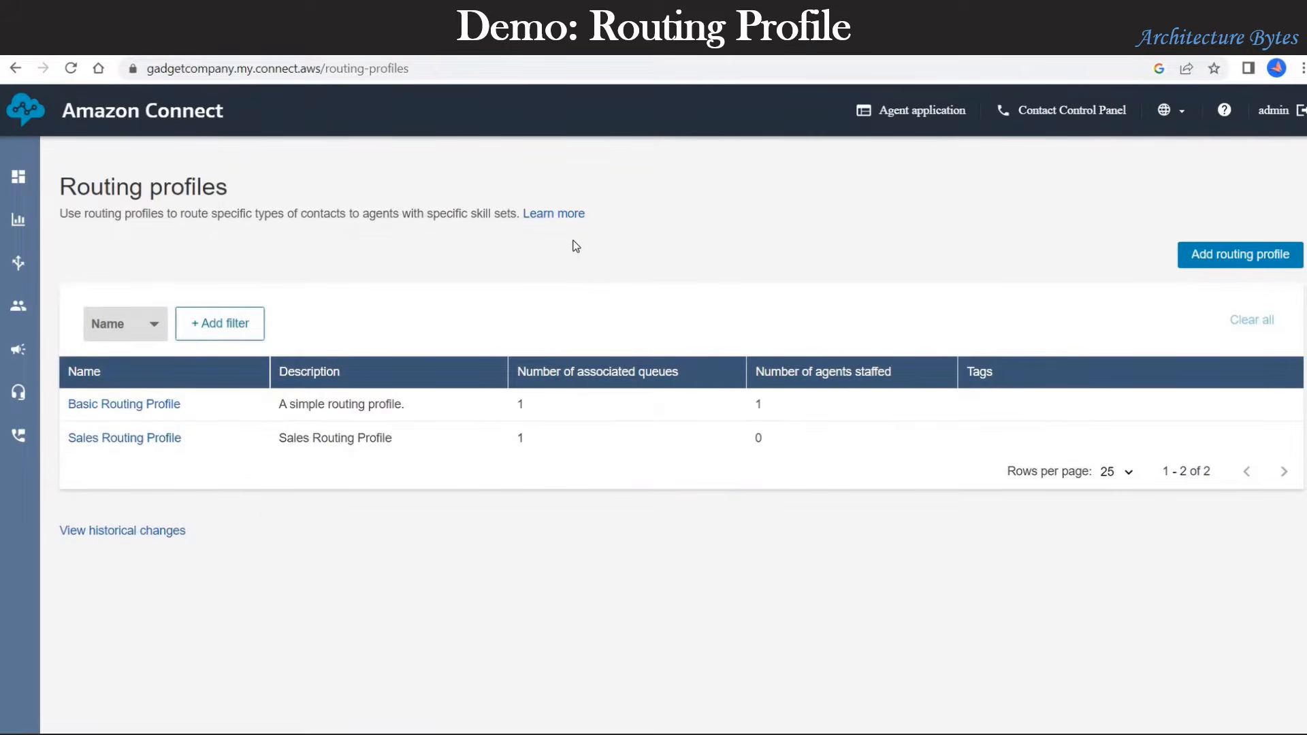
Step: Start a new profile named Technical Support Routing Profile, reusing the name as its description
left_click(1248, 264)
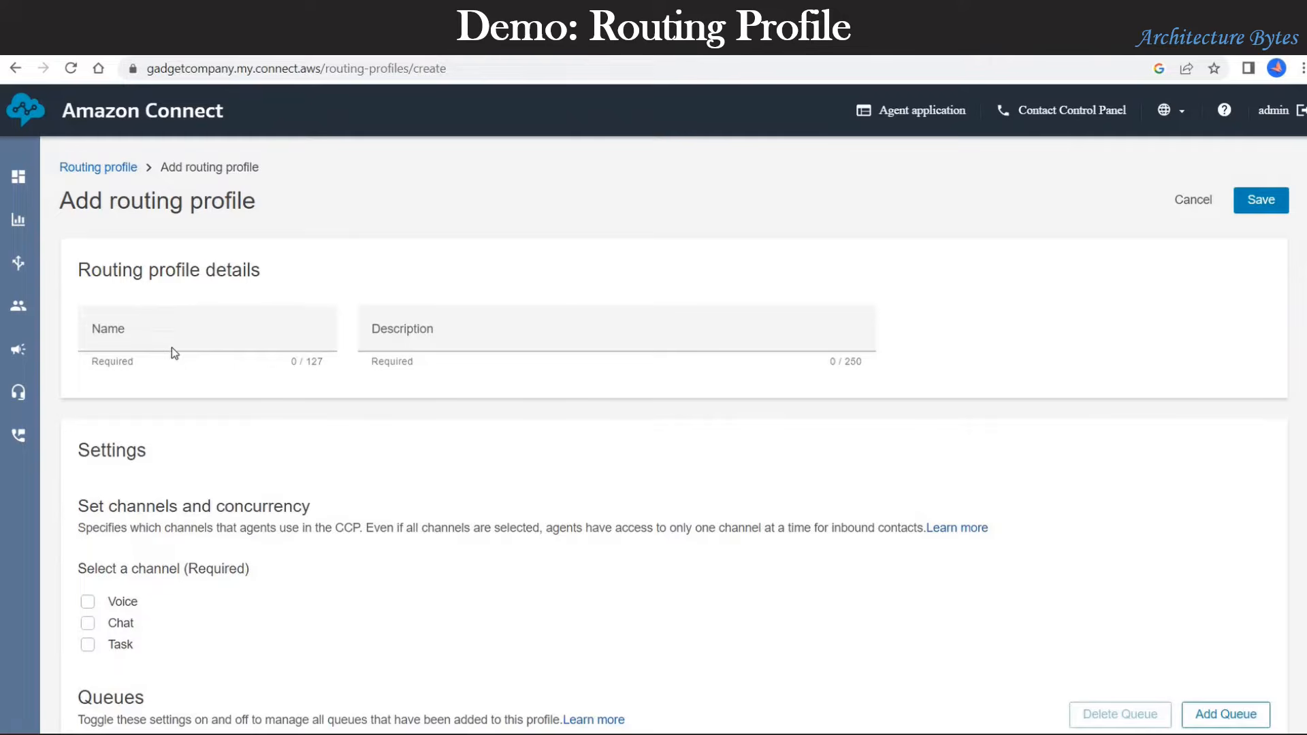
left_click(172, 350)
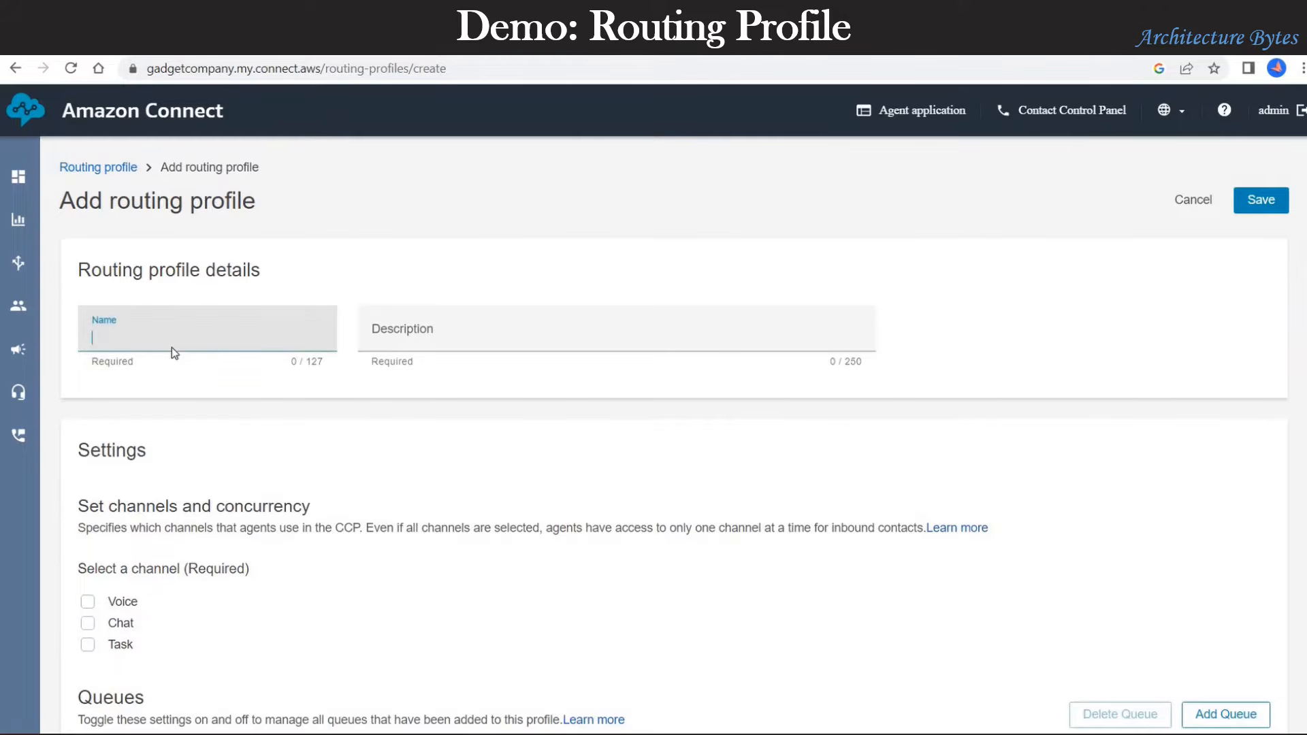
type("Technical Support Routing Profile")
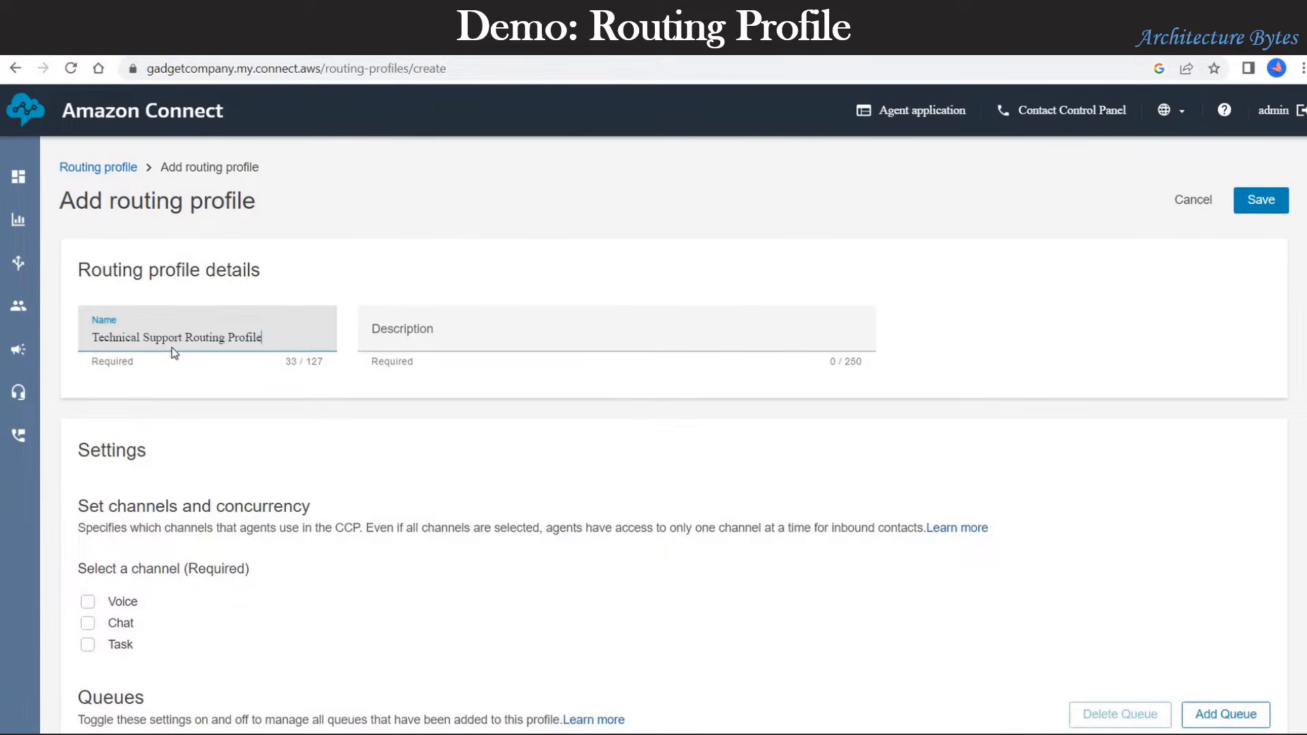
key("ctrl+a")
key("ctrl+c")
left_click(403, 349)
key("ctrl+v")
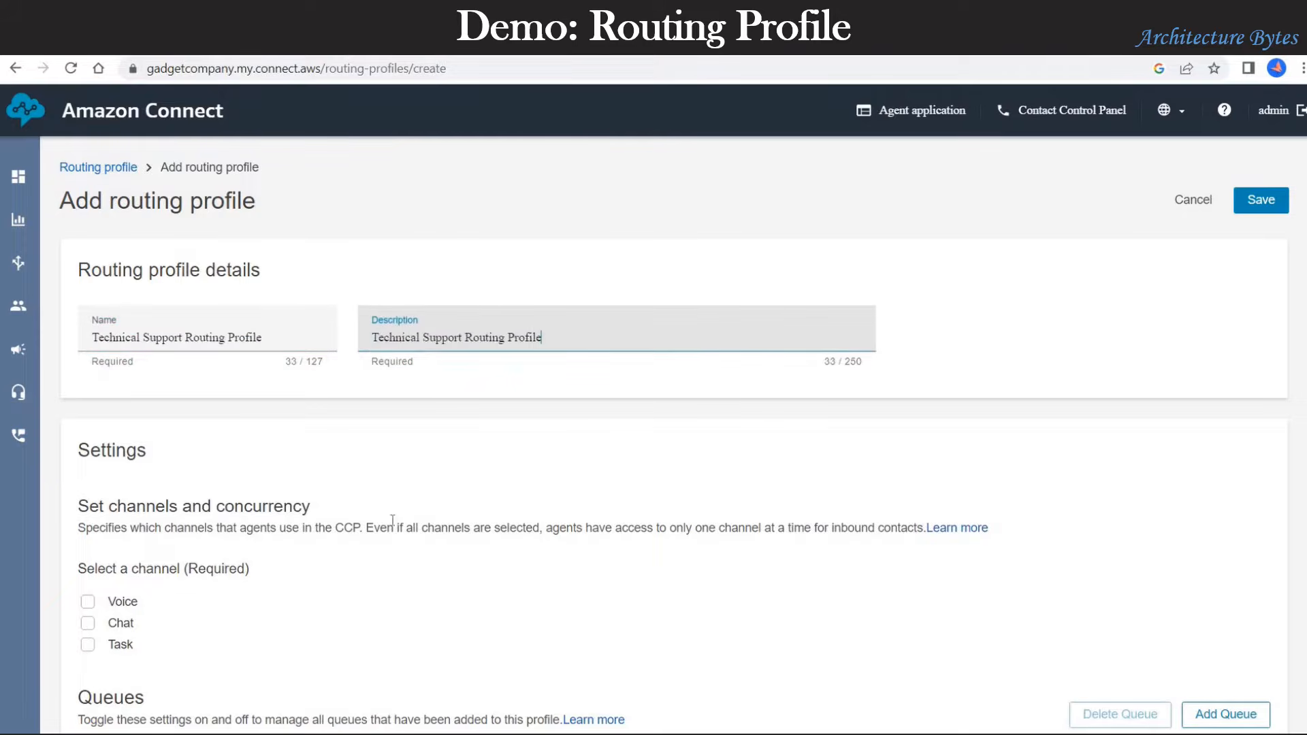
Step: Add Technical Support Queue to the profile and make it the default outbound queue
scroll(68, 419, "down", 3)
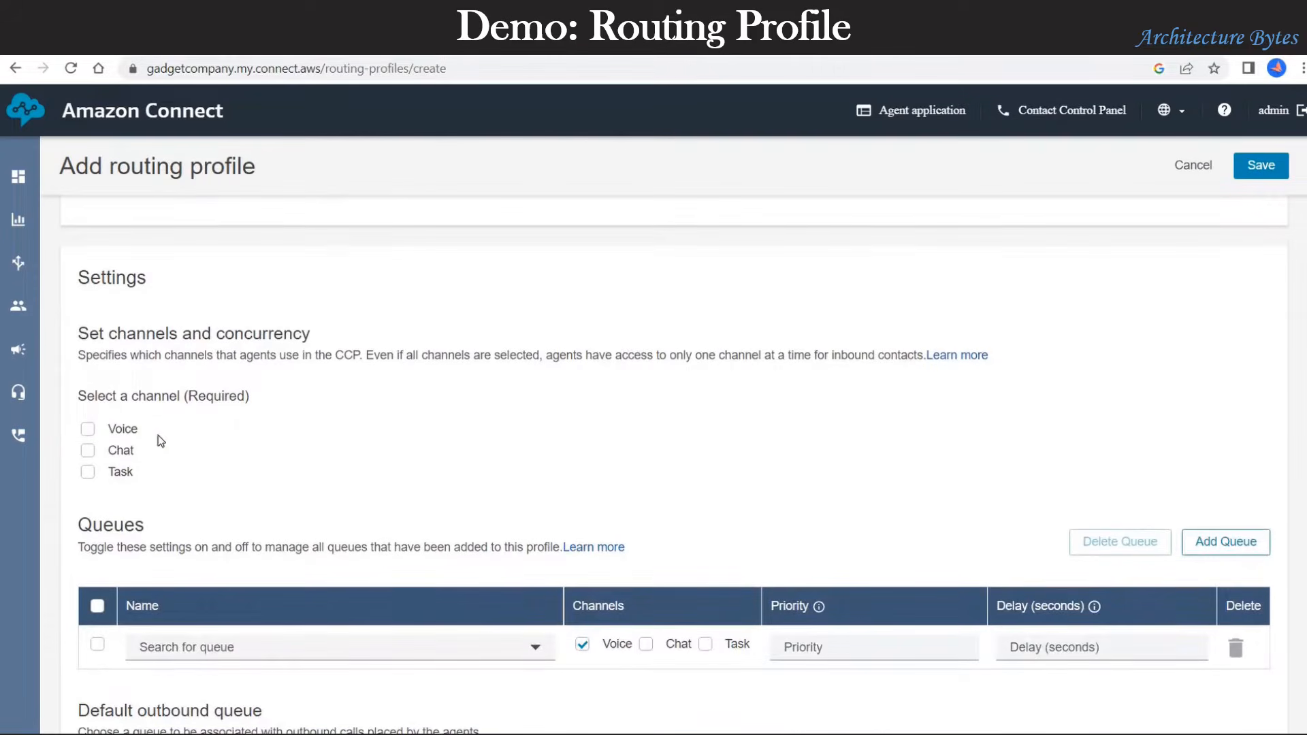
scroll(386, 481, "down", 3)
left_click(265, 475)
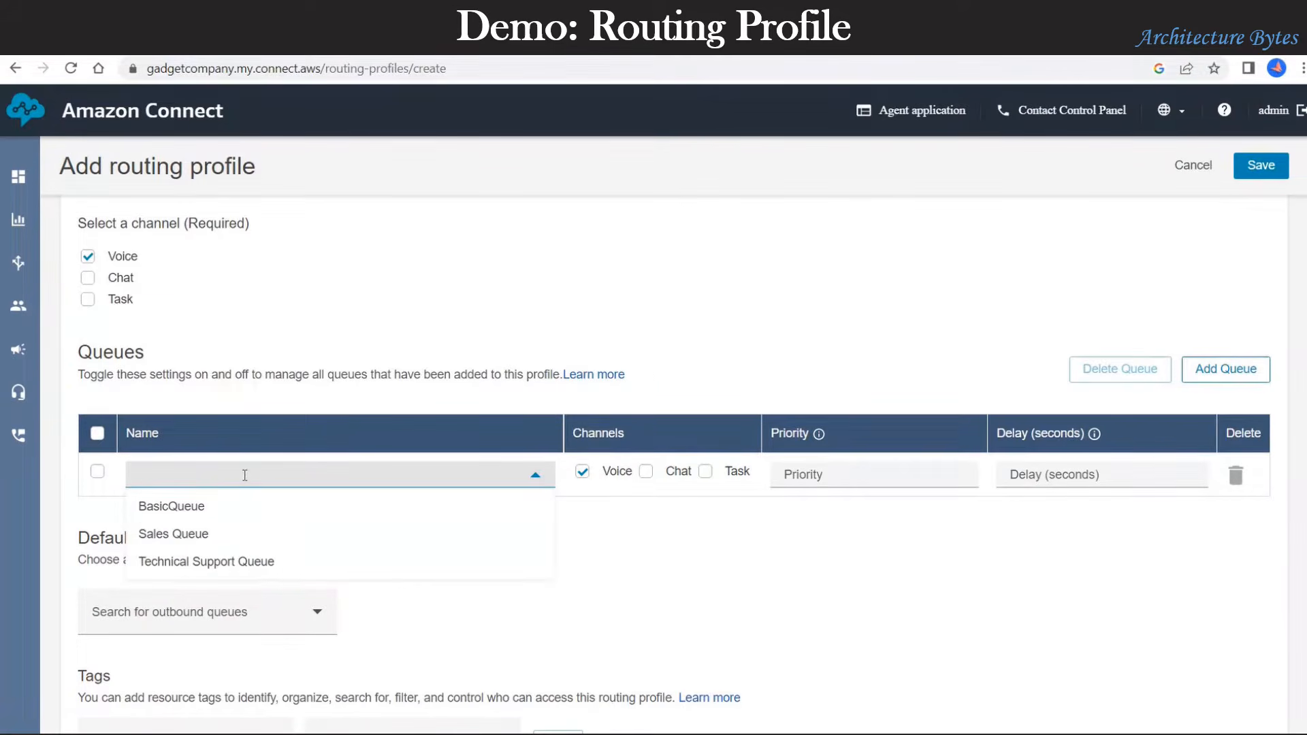
left_click(253, 563)
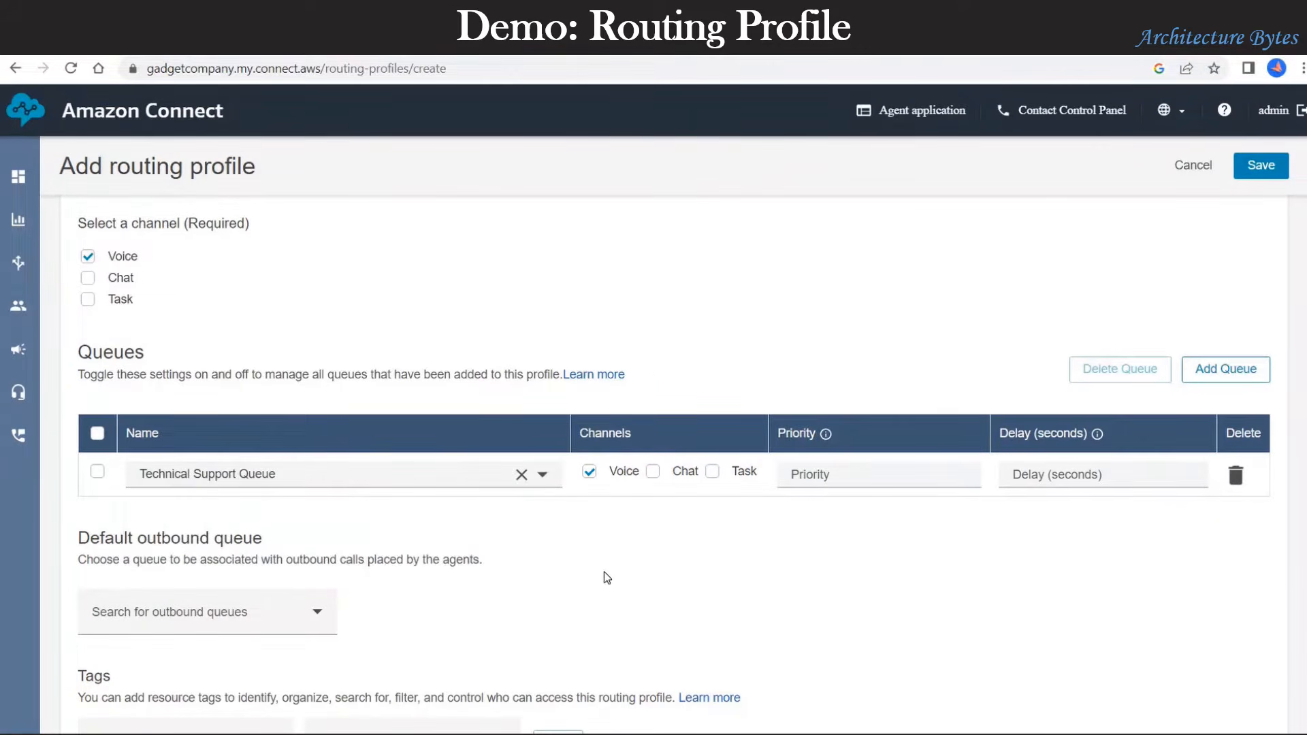
scroll(245, 558, "down", 2)
left_click(231, 530)
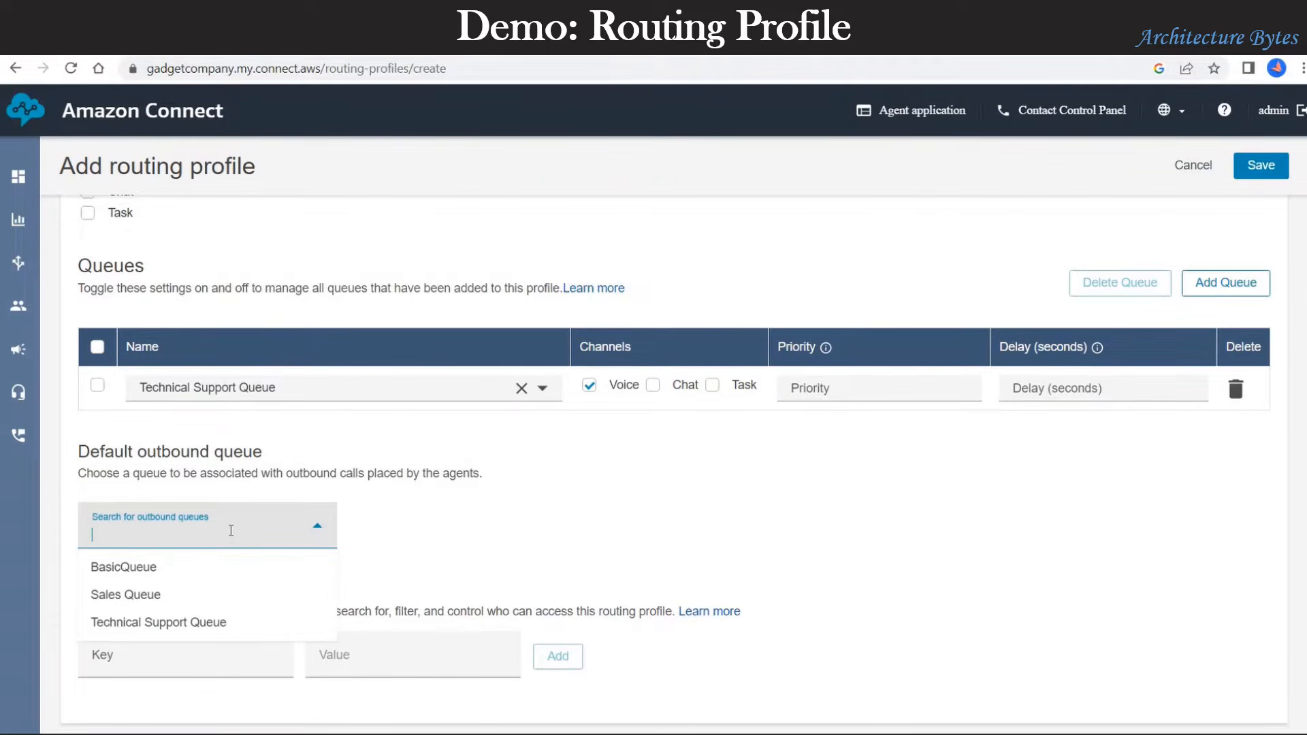
left_click(227, 624)
Step: Set the queue's priority to 1 and delay to 0, save, and reload the list
left_click(866, 388)
type("1")
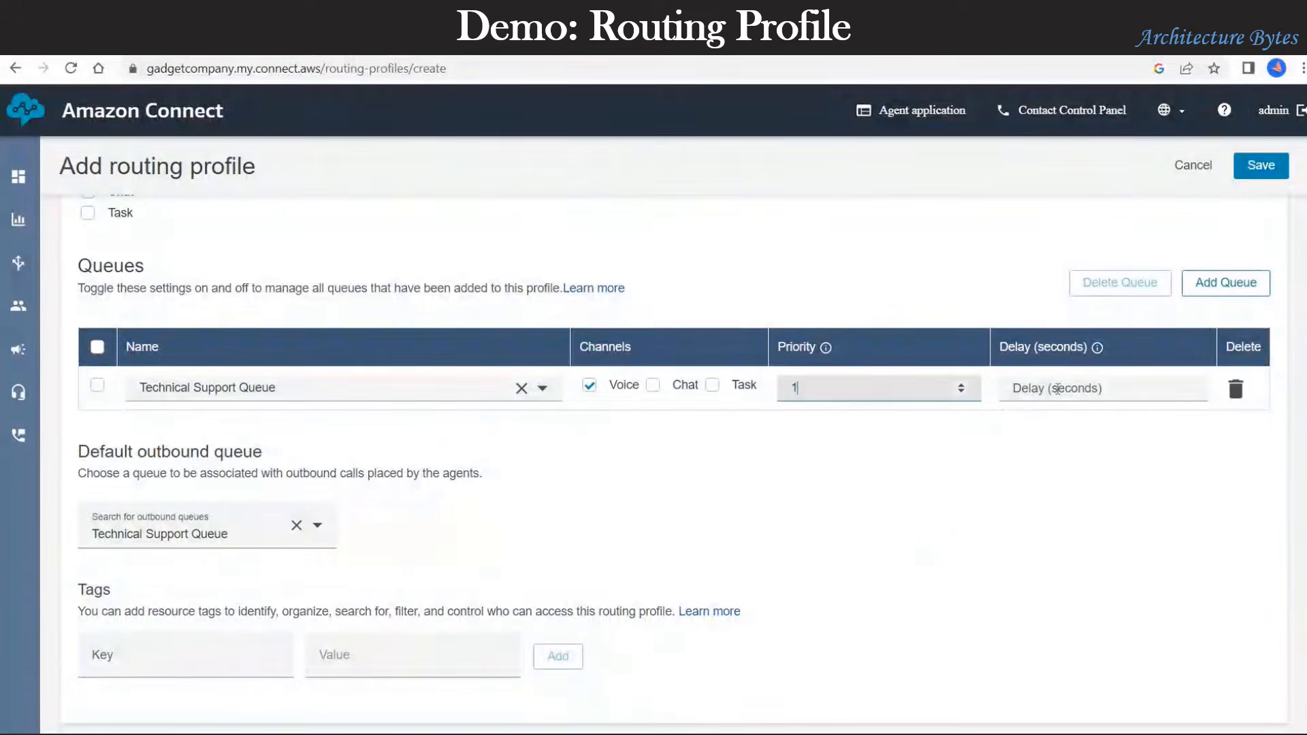
left_click(1057, 387)
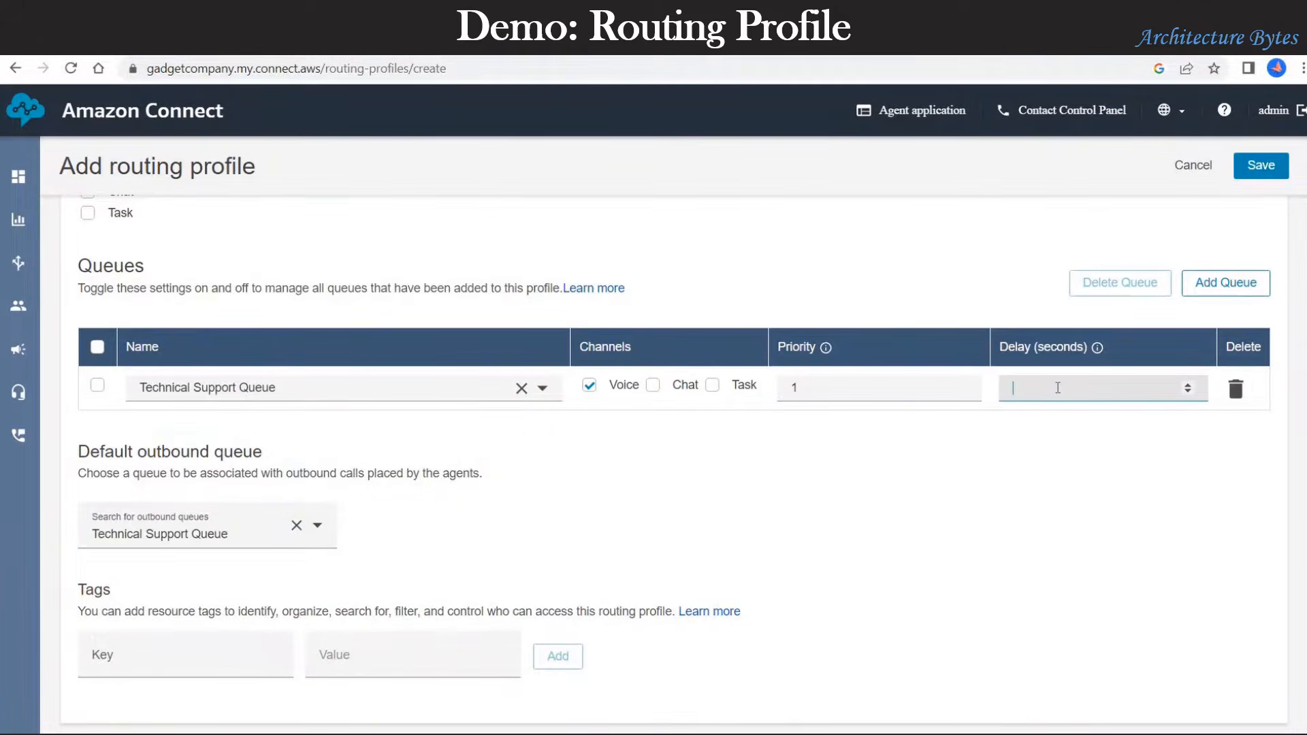
type("0")
left_click(1052, 488)
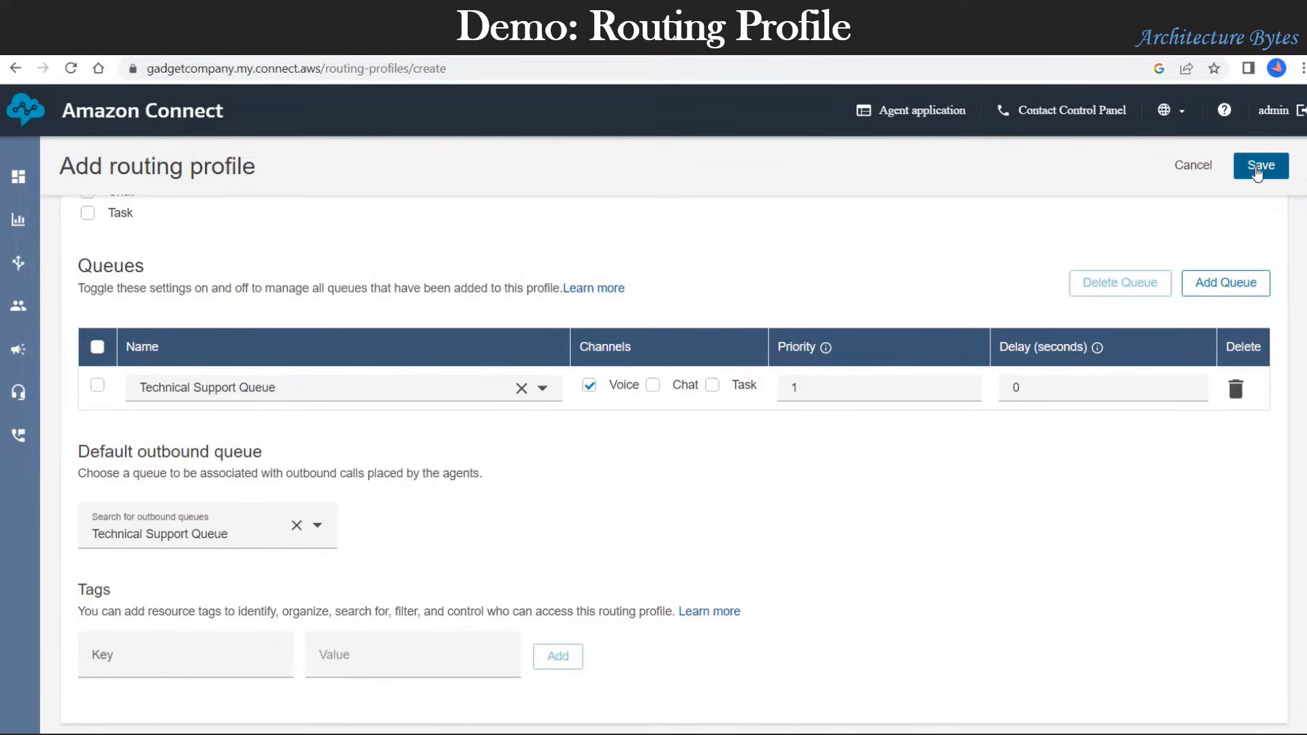
left_click(1258, 172)
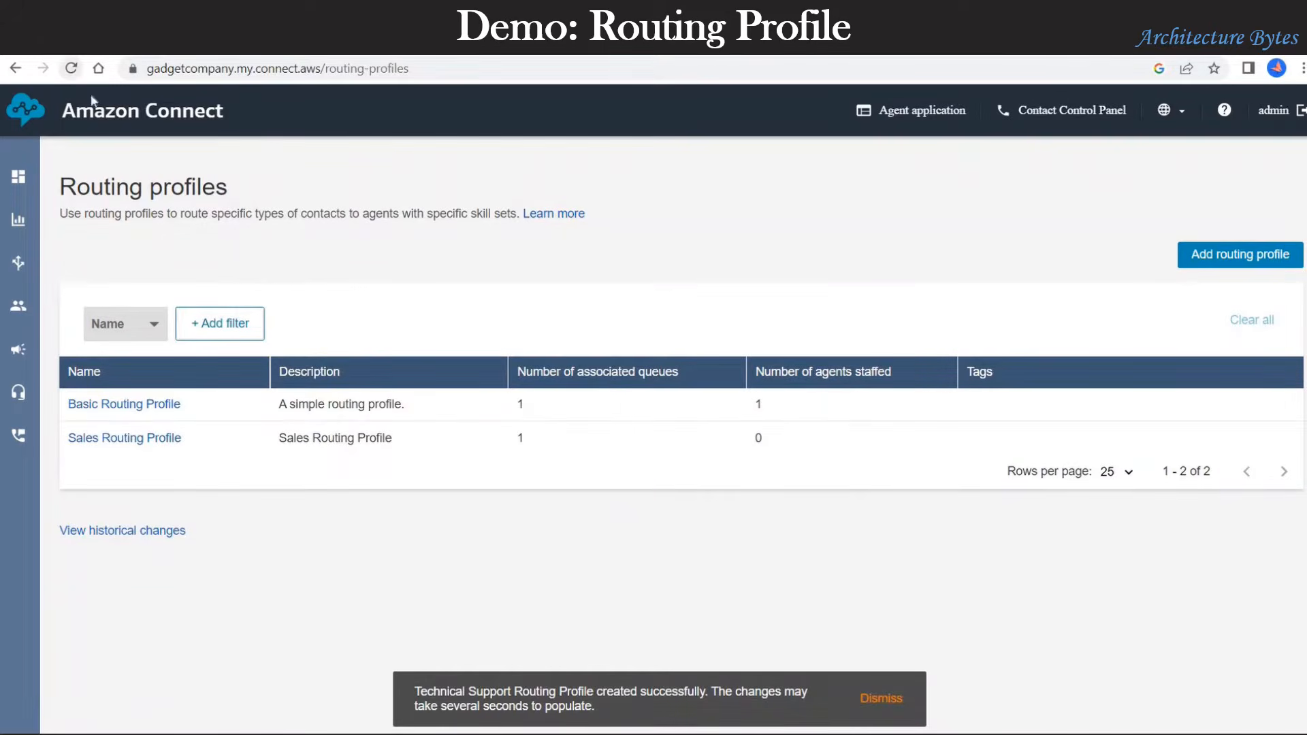
left_click(70, 69)
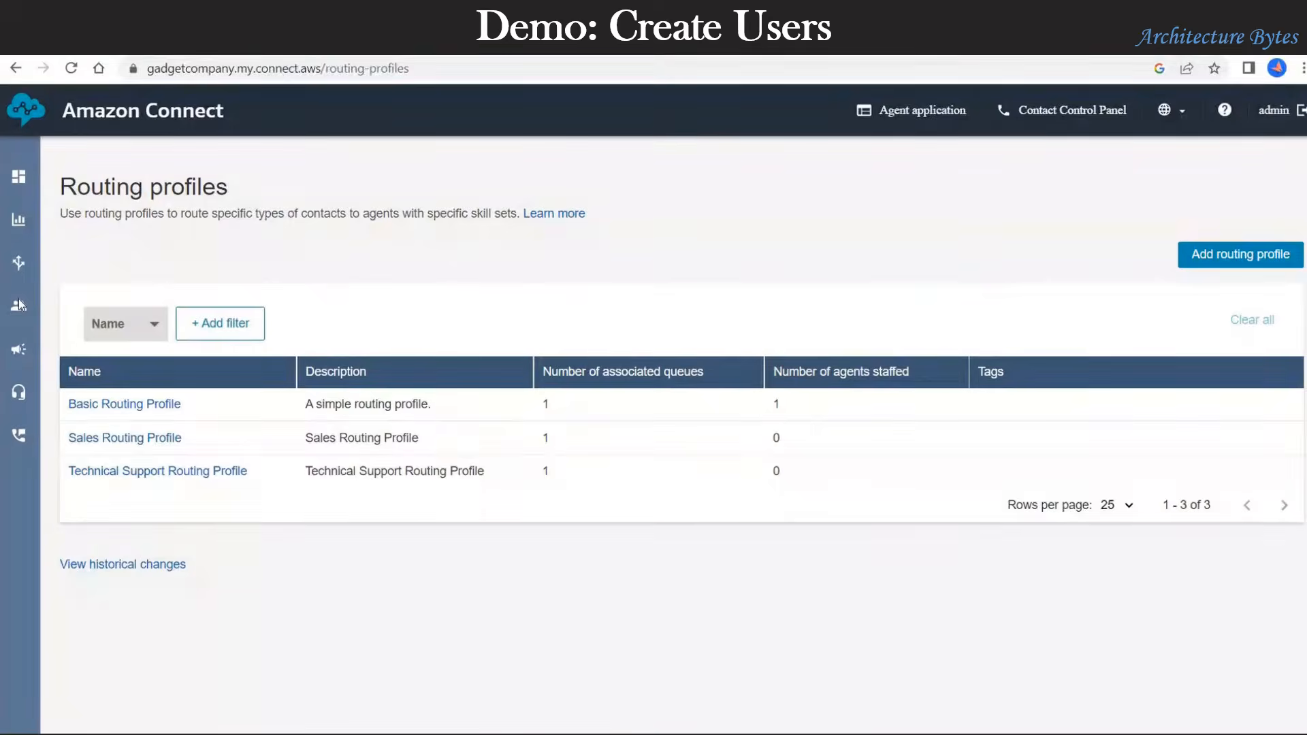
Step: Bring up the Users menu in the left sidebar
mouse_move(18, 303)
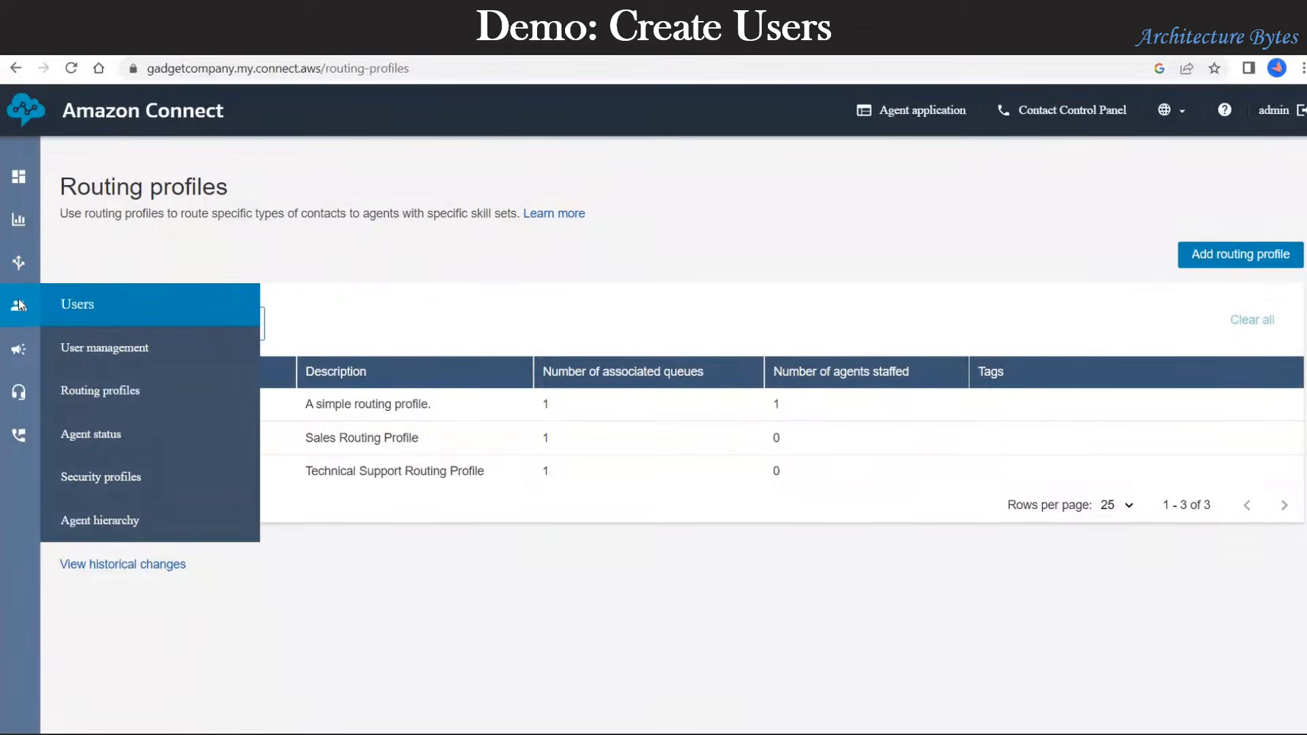
Step: Go to User management and start a new Add user form
left_click(97, 353)
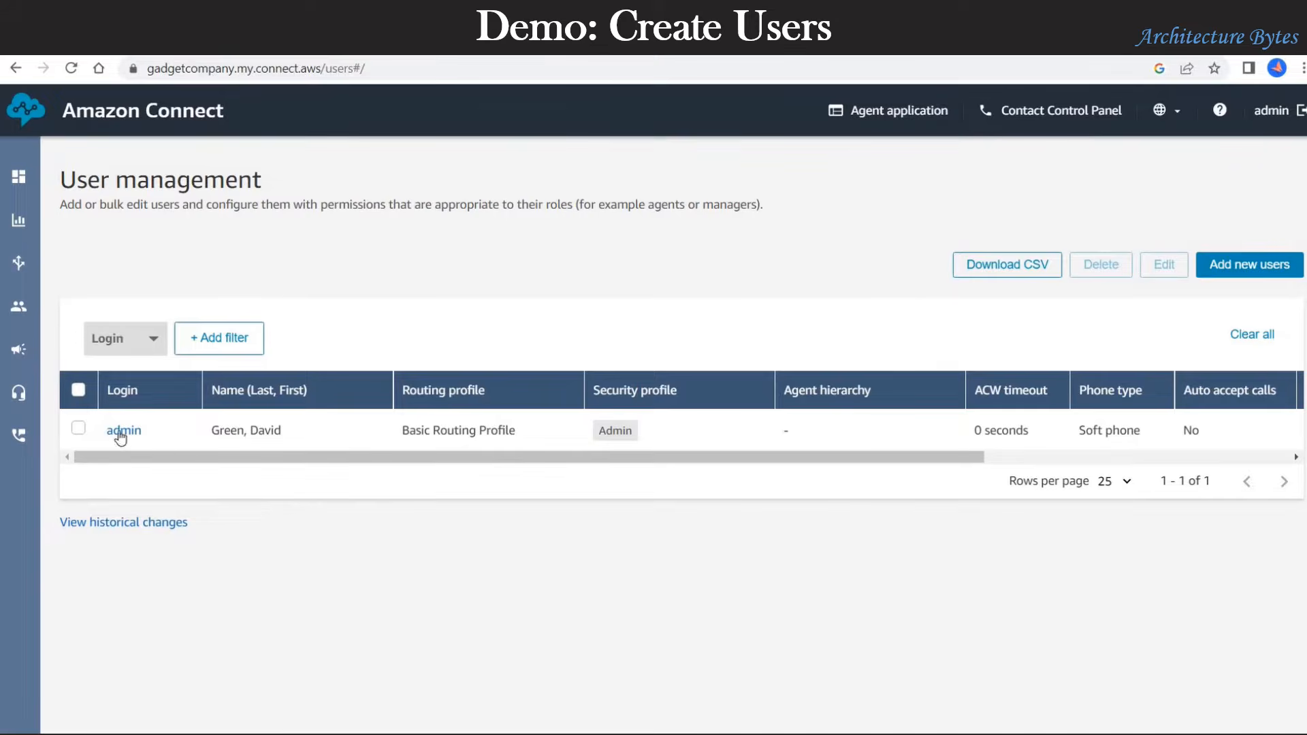
left_click(1243, 269)
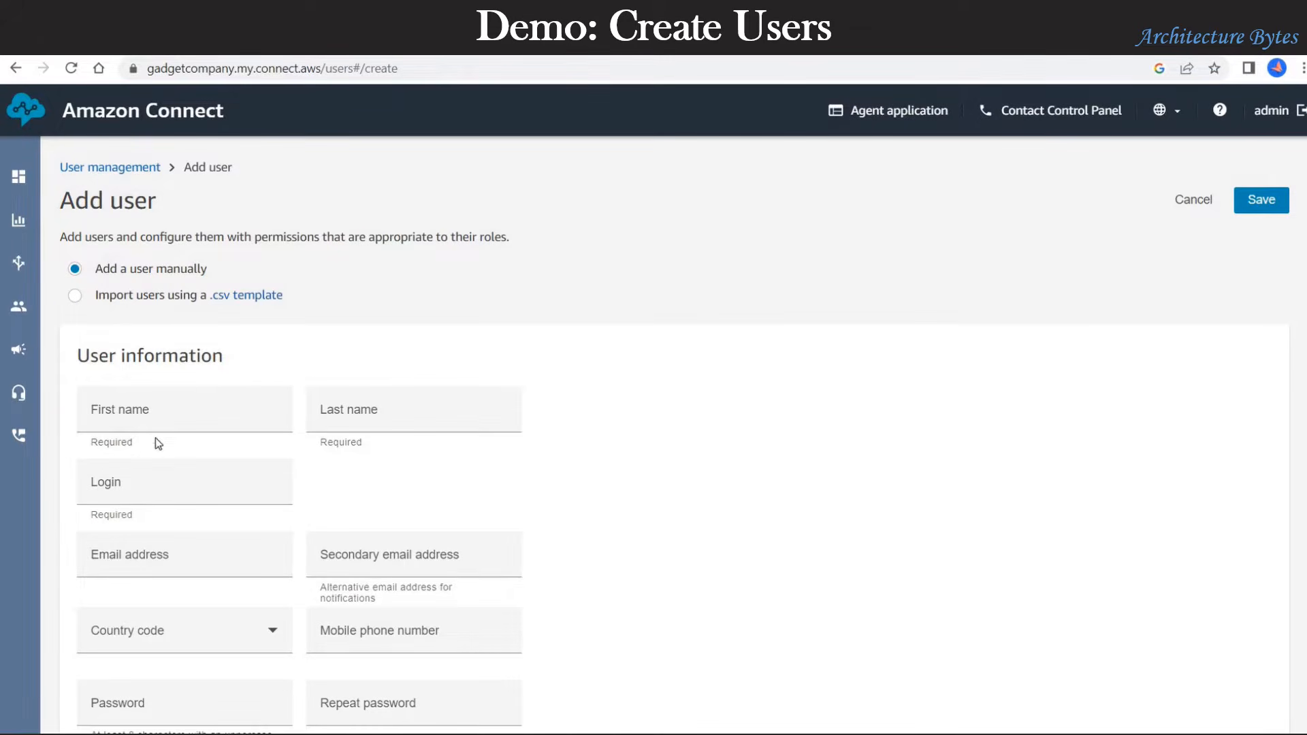
Step: Enter the new user's first and last name, login and e-mail address
left_click(149, 416)
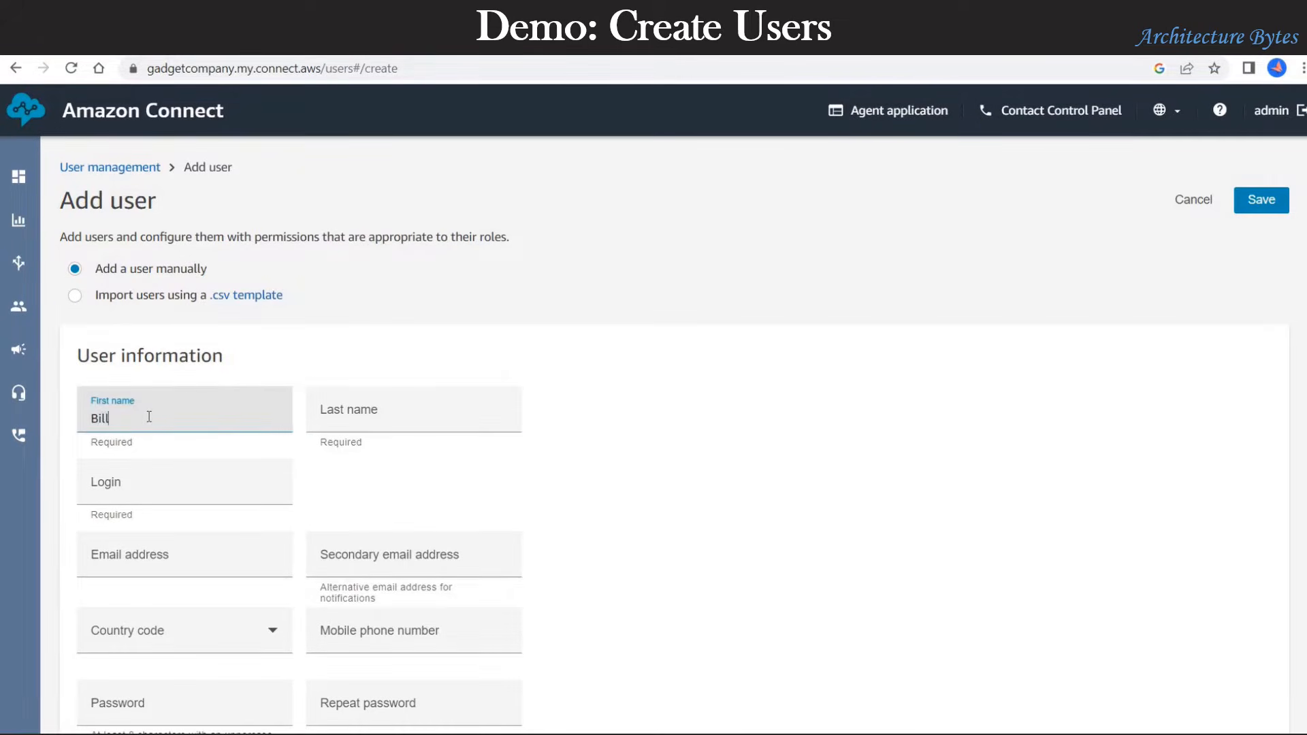
key("Tab")
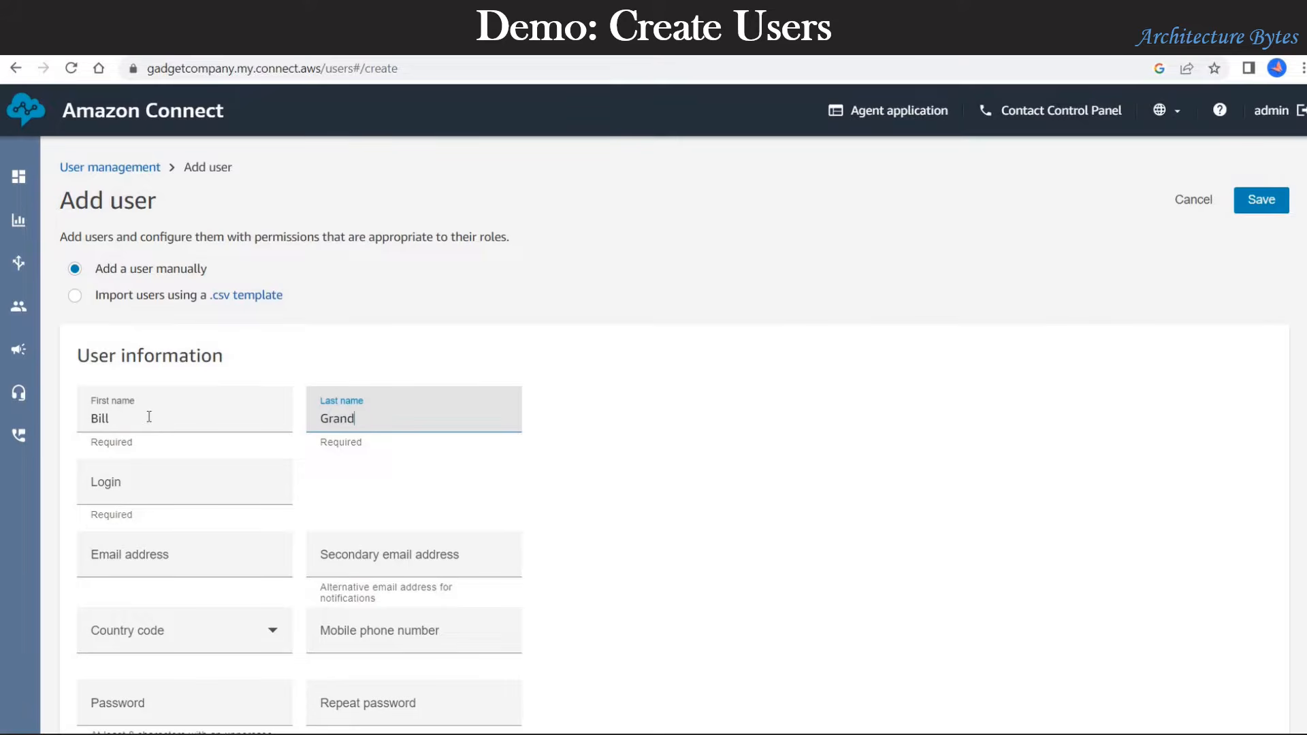
scroll(145, 417, "down", 1)
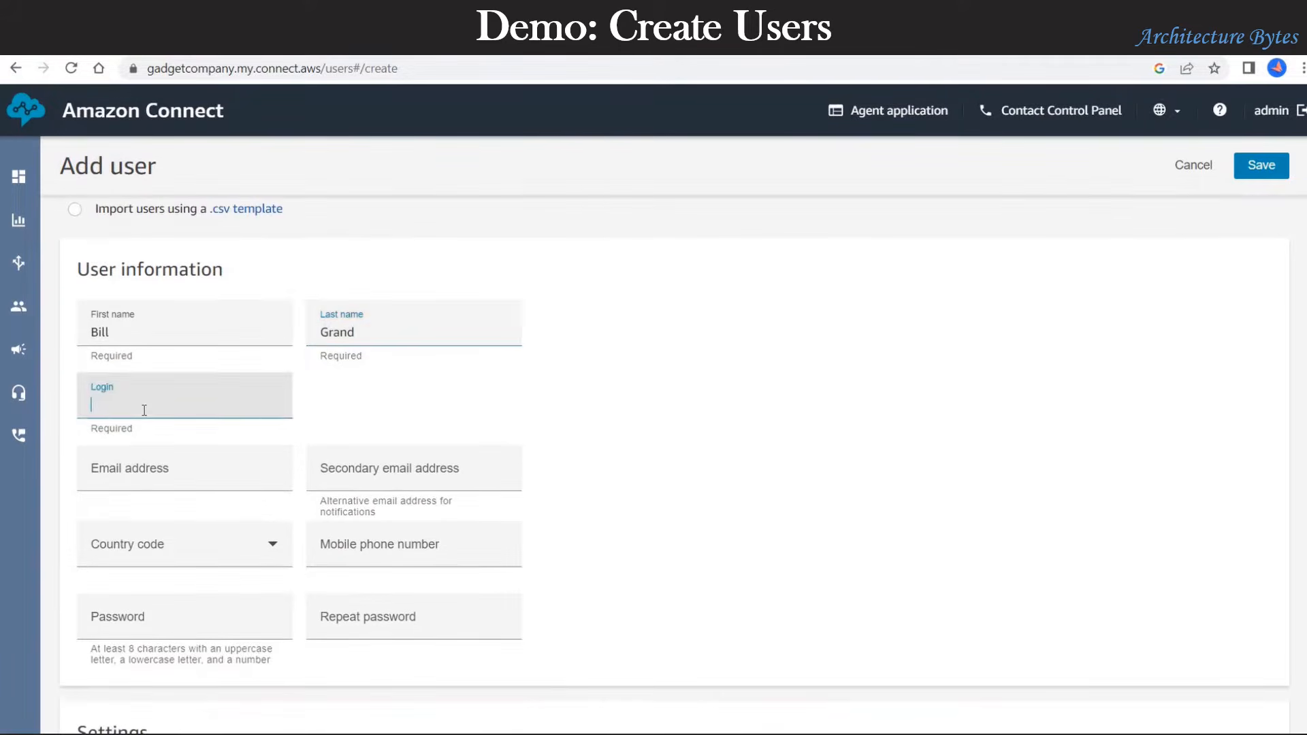
left_click(144, 410)
type("billg")
left_click(194, 469)
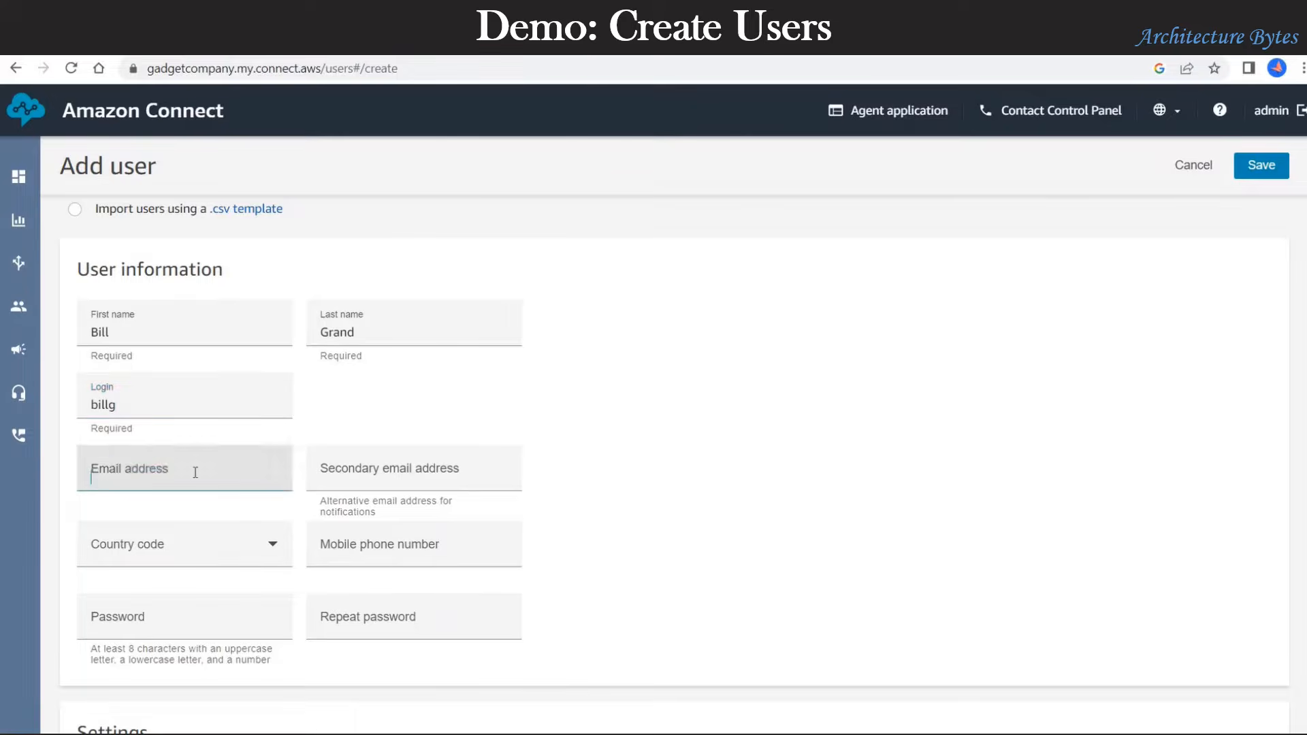
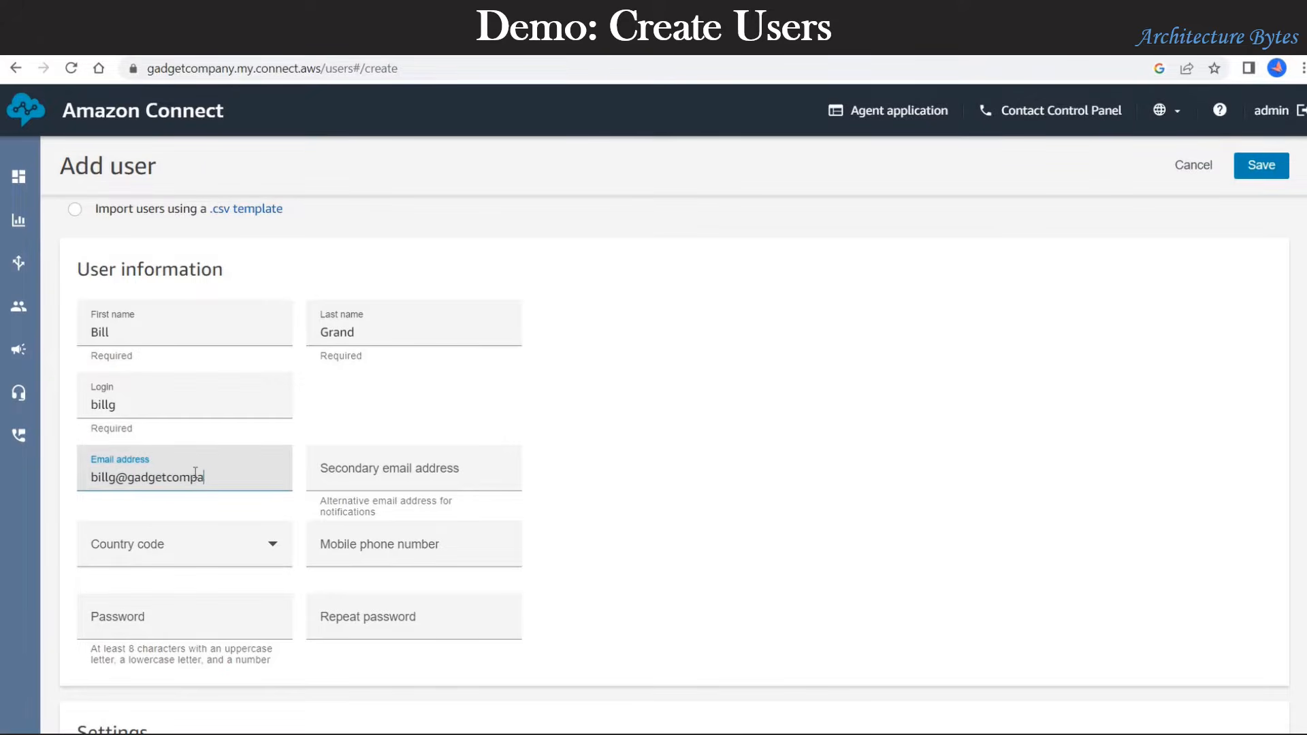
scroll(618, 478, "down", 1)
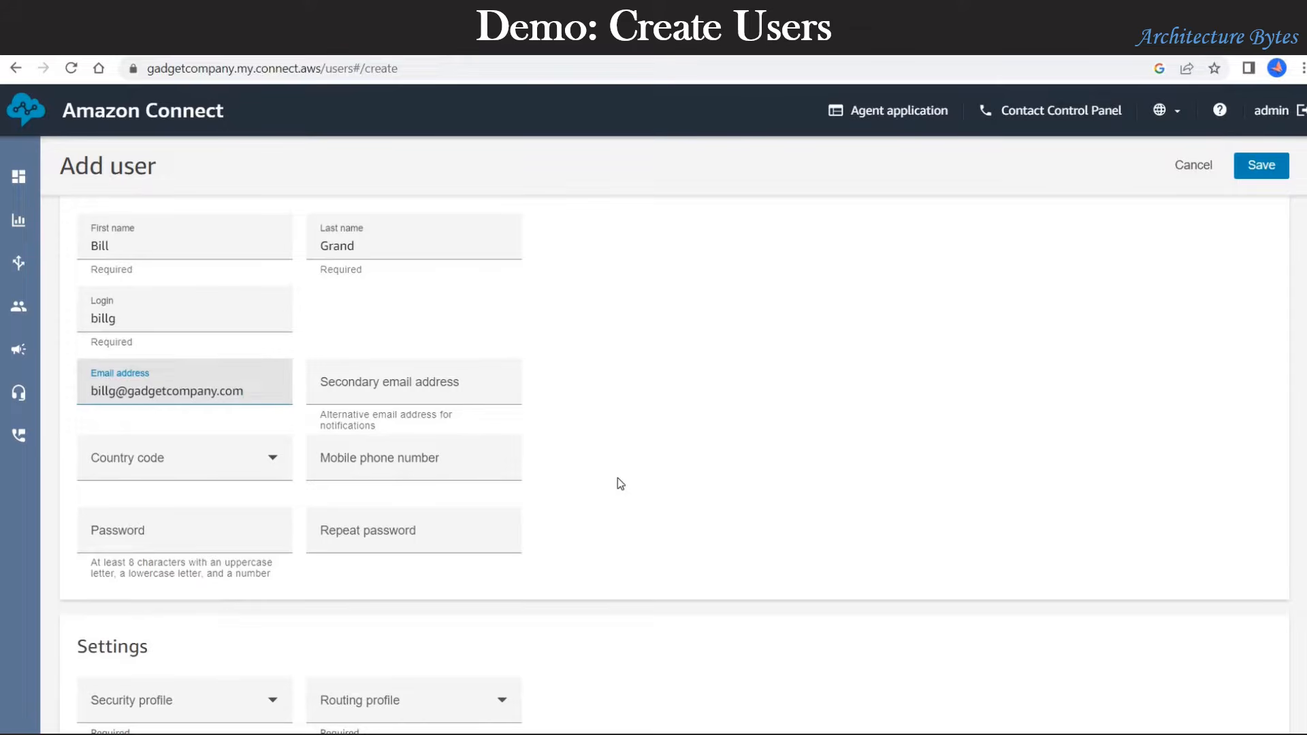
left_click(618, 478)
scroll(599, 473, "down", 2)
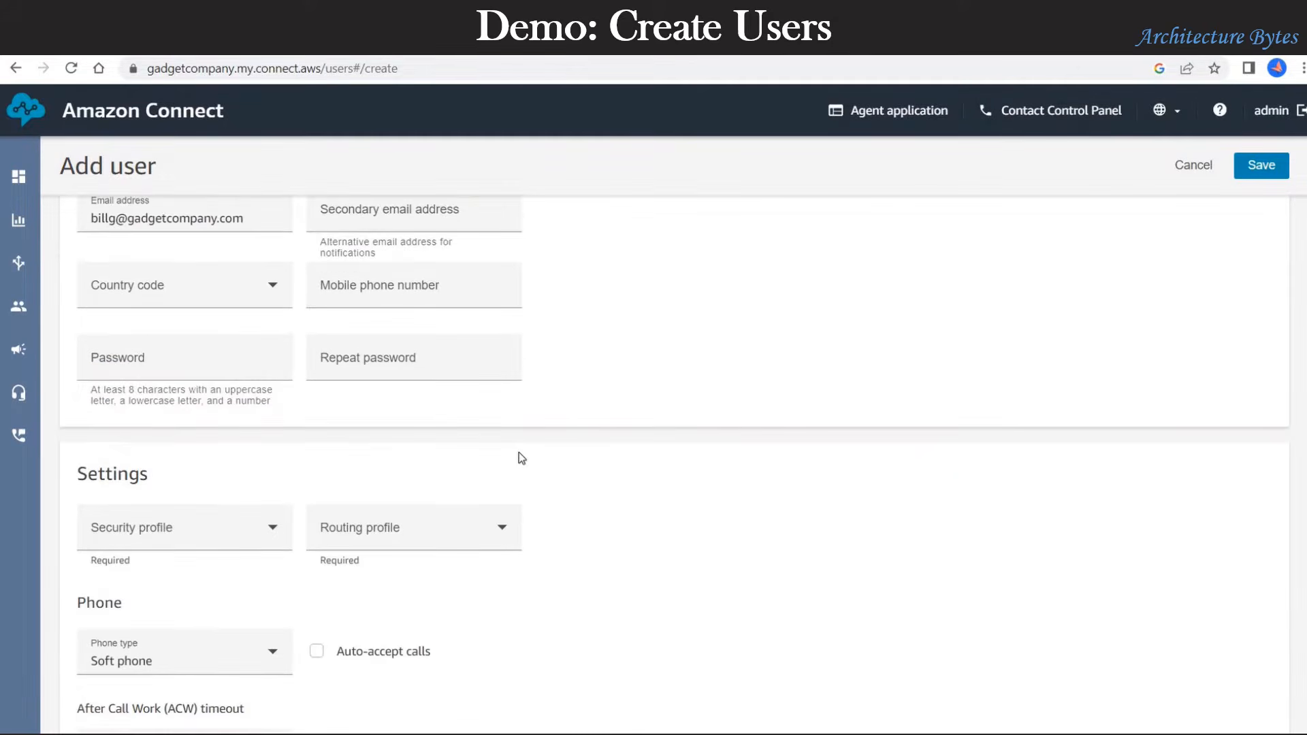
Step: Type the account password and repeat it so both entries match
left_click(213, 369)
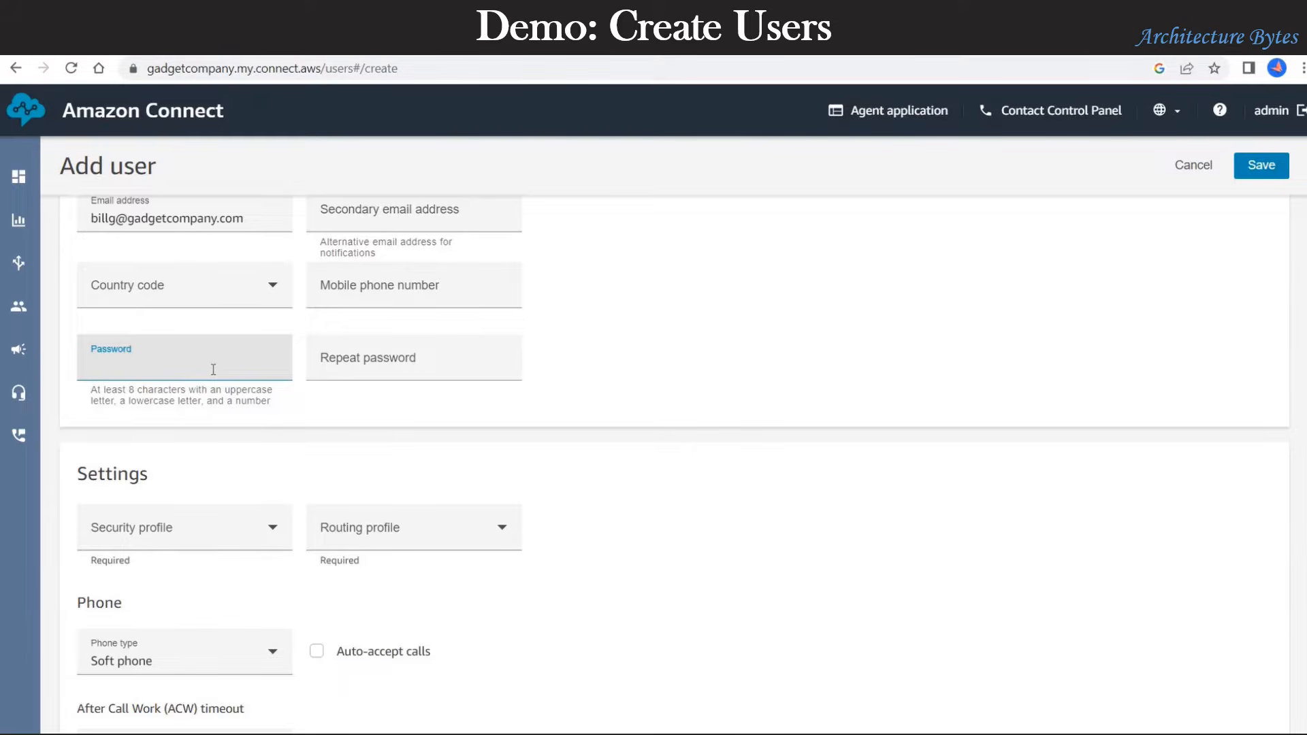
type("Passwo")
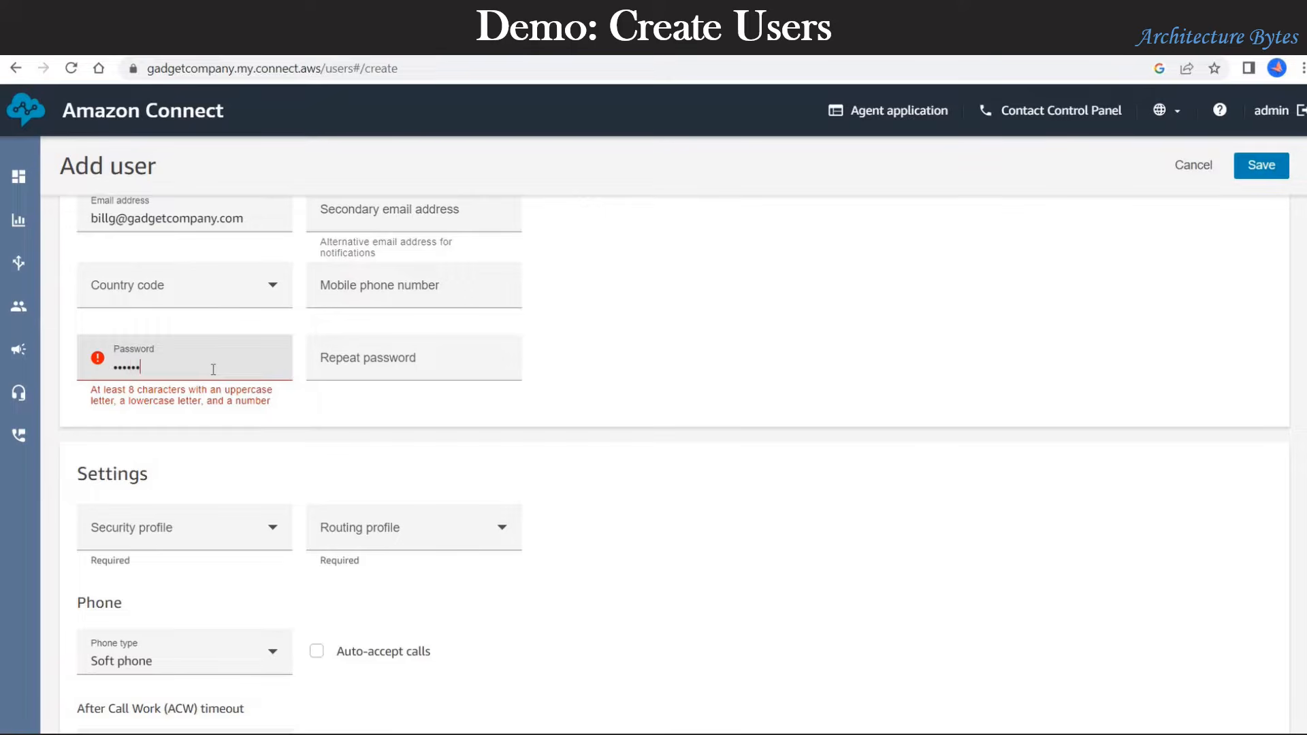
type("rd1")
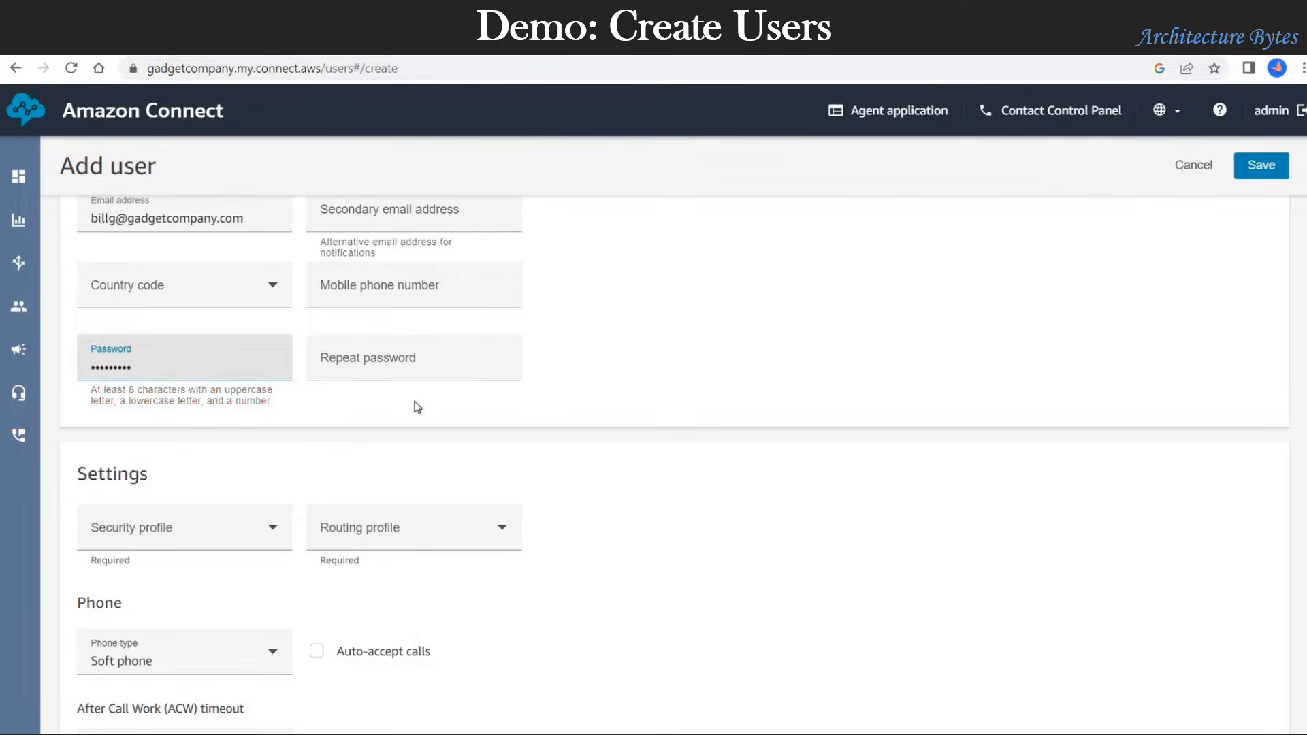
left_click(429, 370)
type("P")
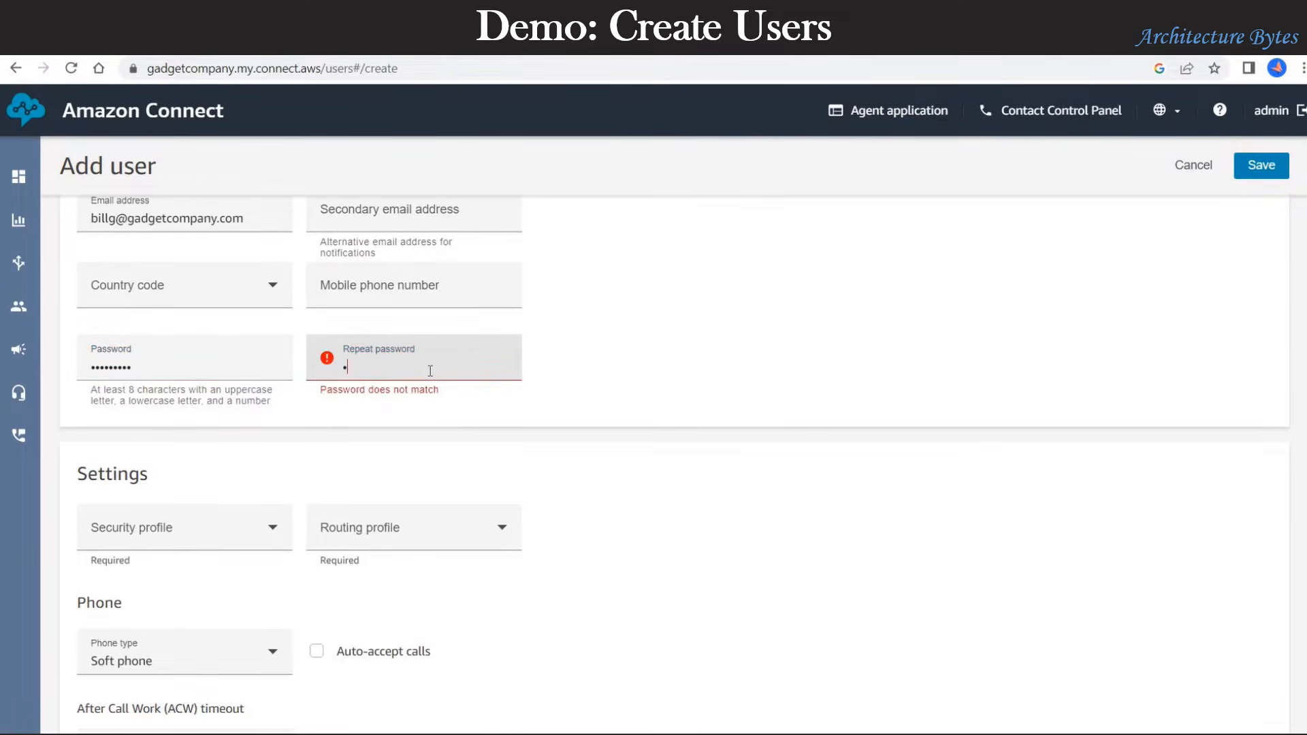
type("assword1")
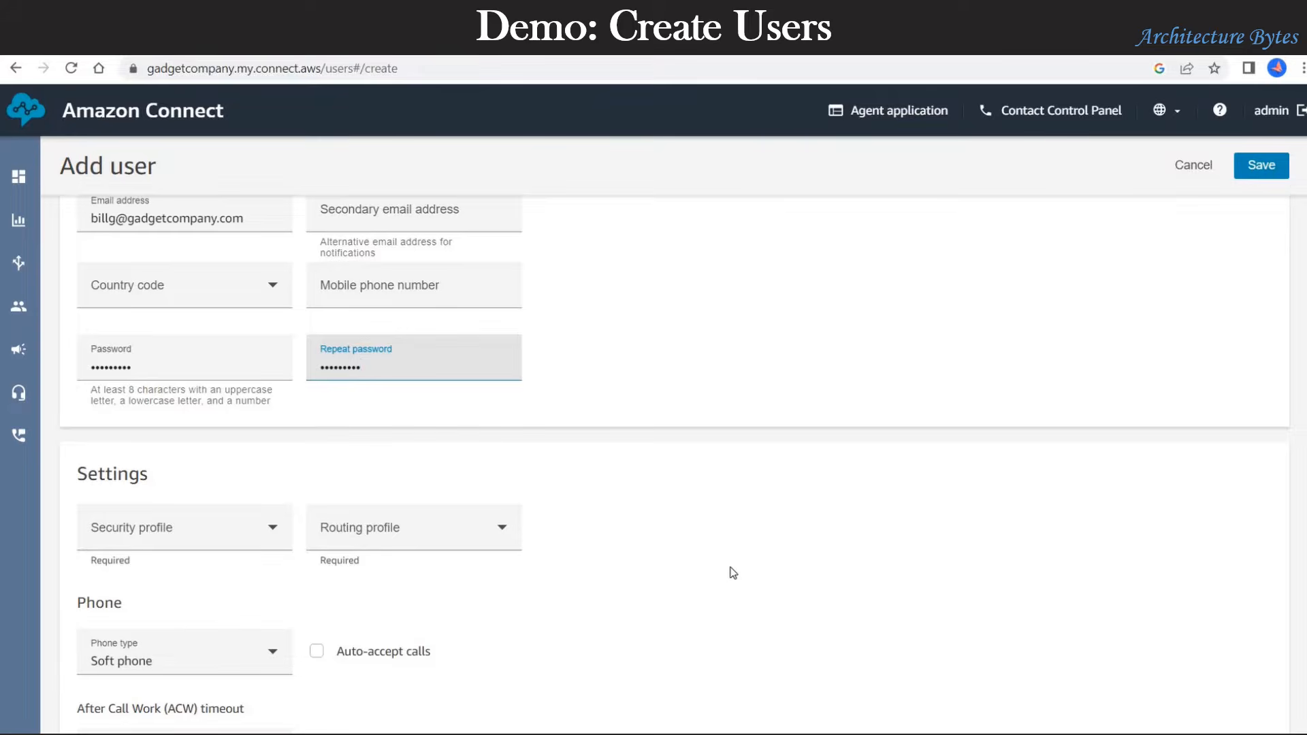
scroll(732, 573, "down", 1)
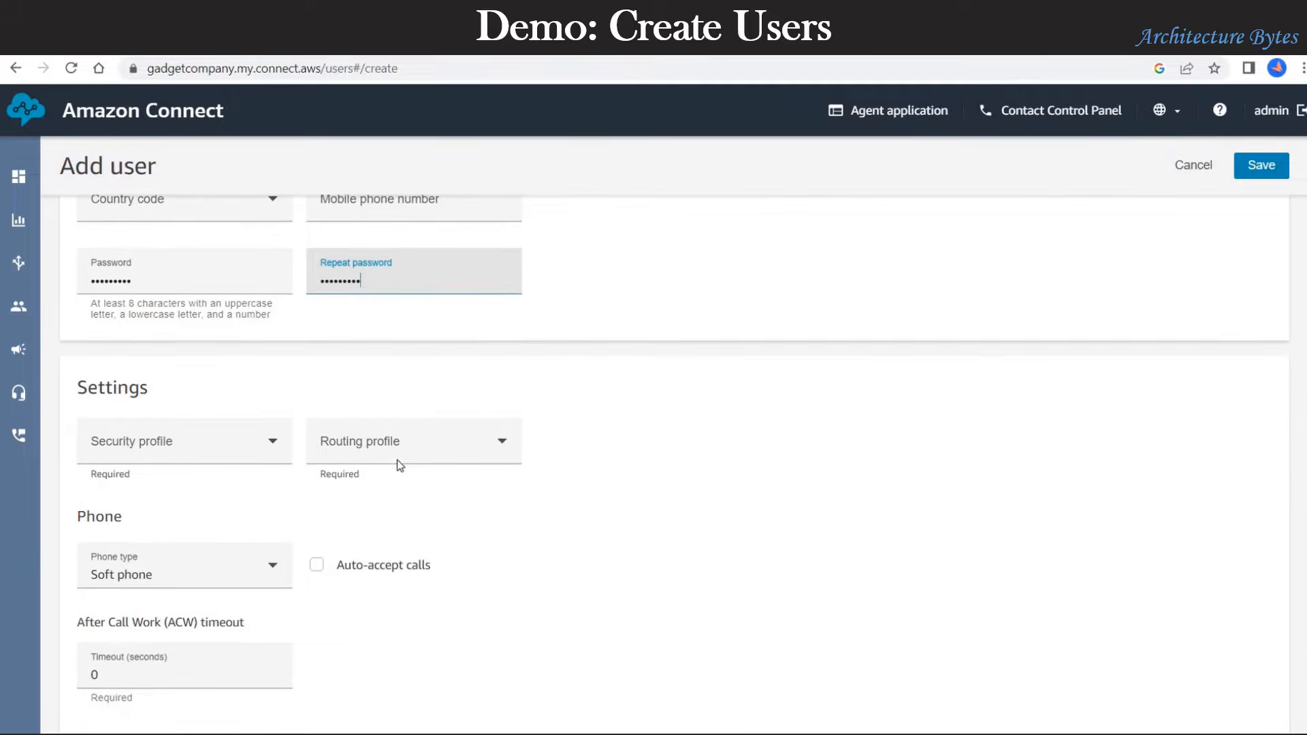
Step: Assign Sales Routing Profile and the Agent security profile, then save the user
left_click(431, 443)
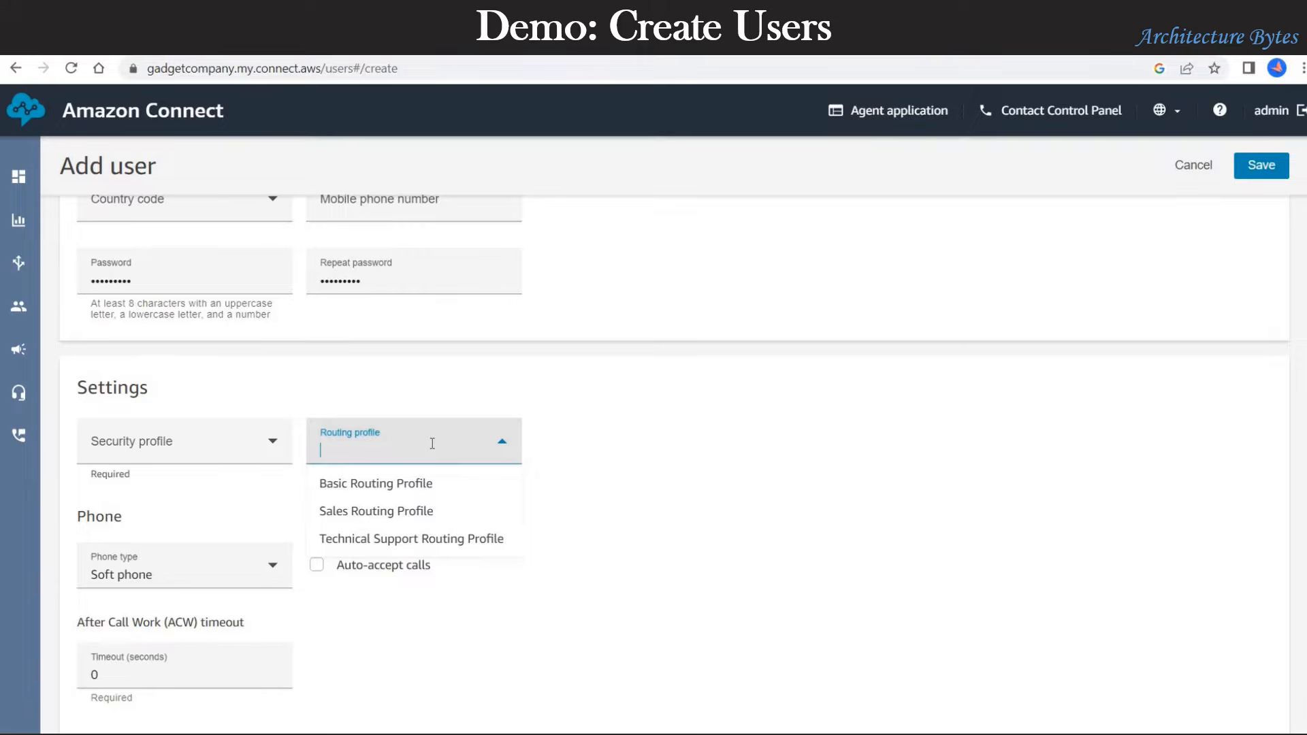
left_click(414, 511)
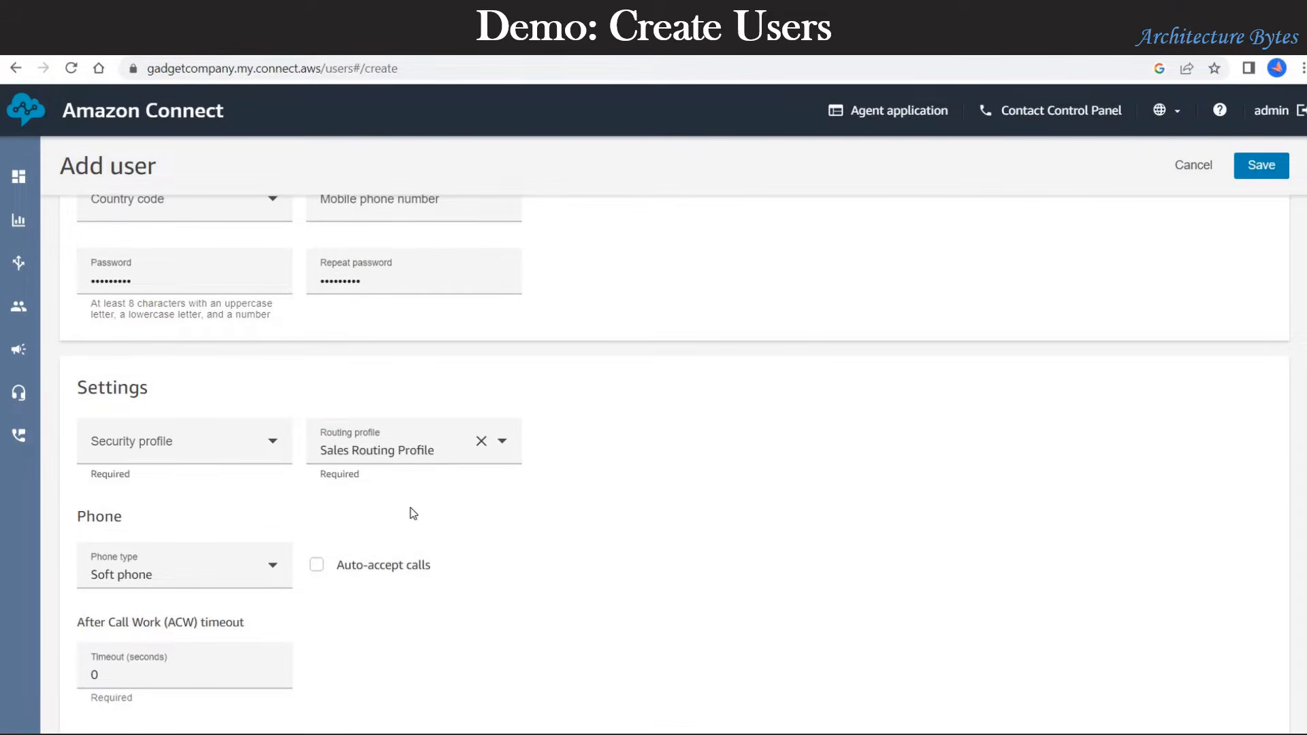
left_click(237, 453)
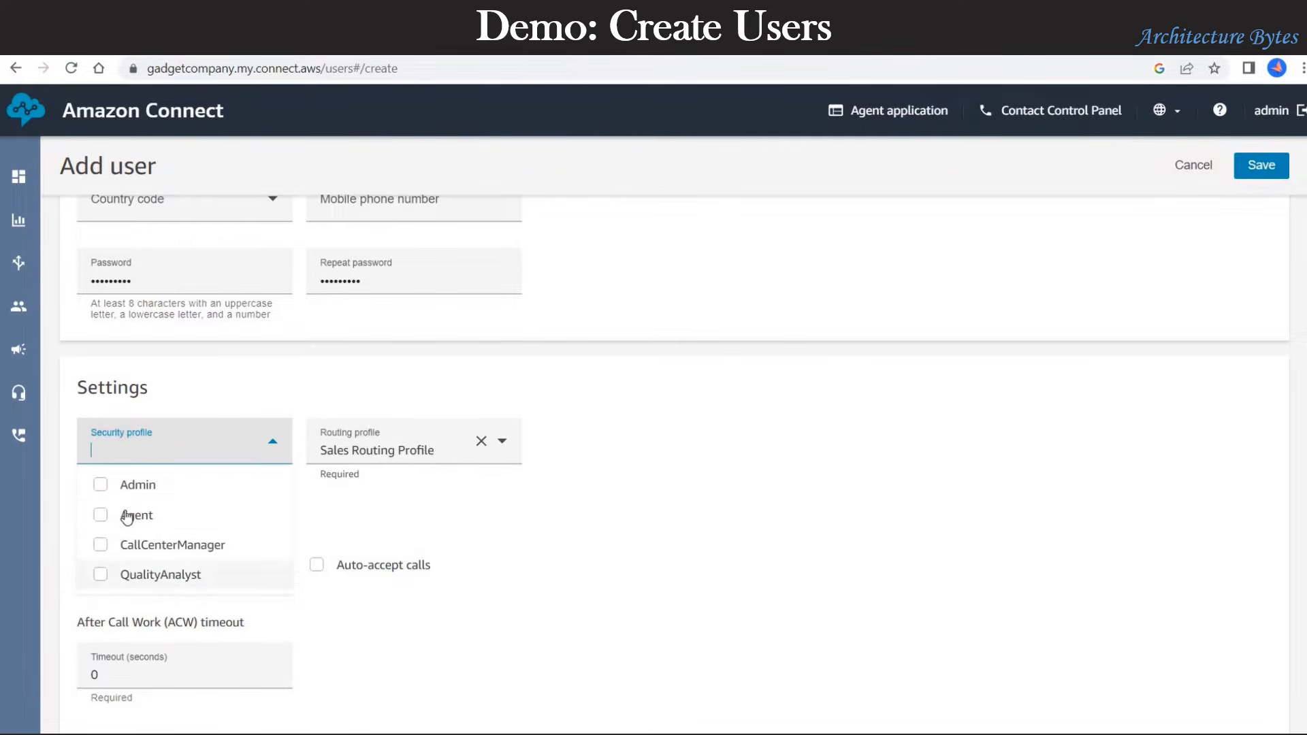
left_click(100, 515)
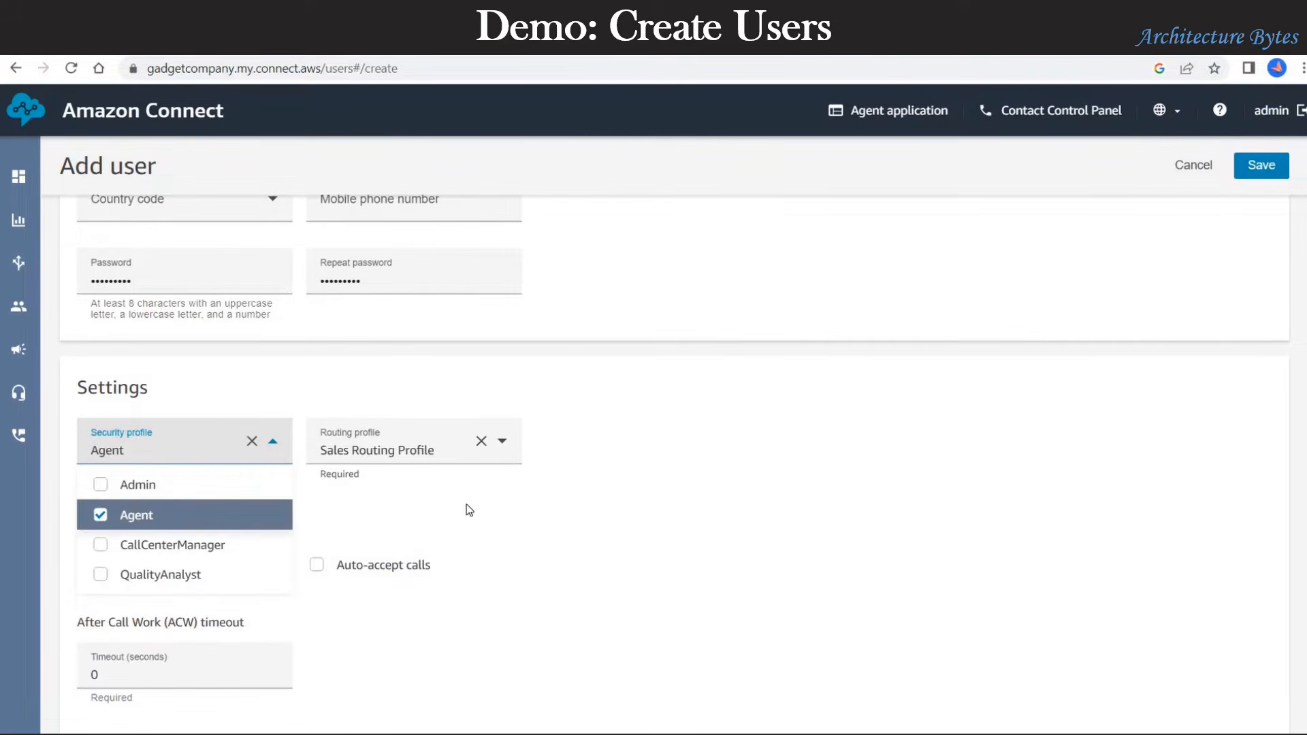
left_click(703, 501)
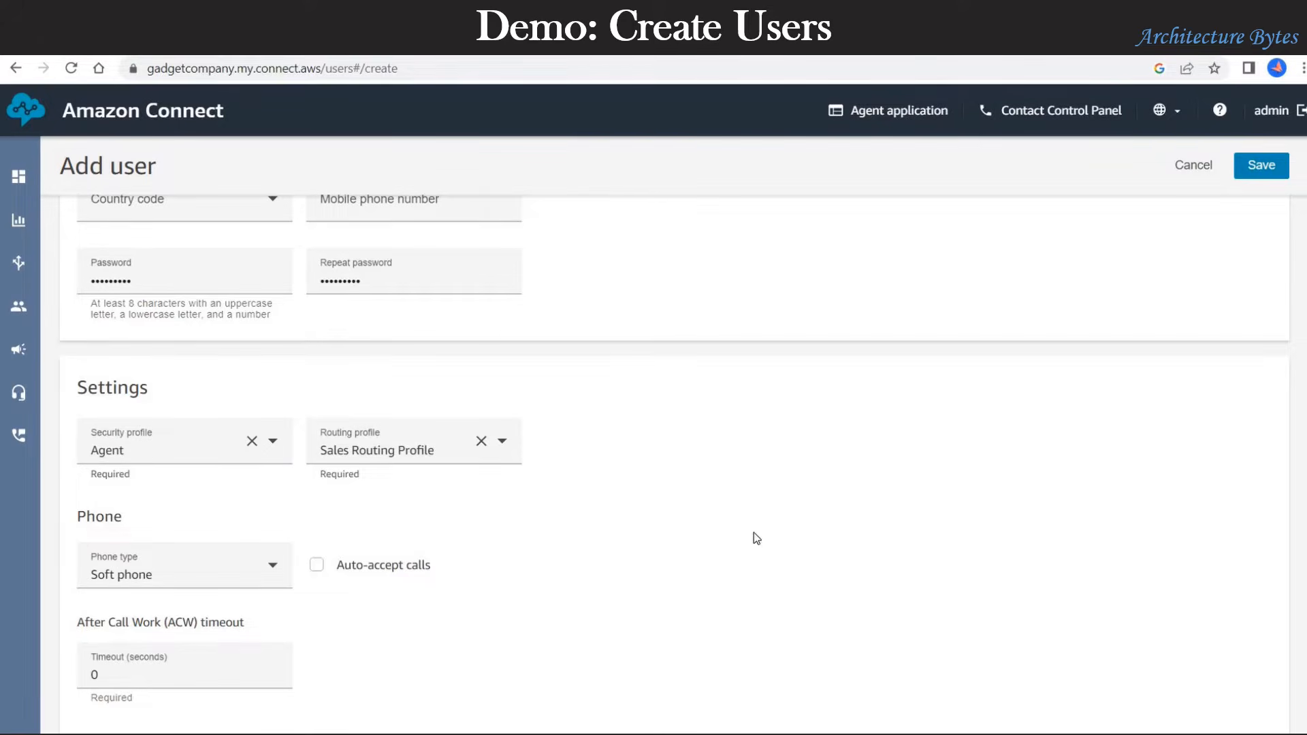
scroll(754, 533, "down", 5)
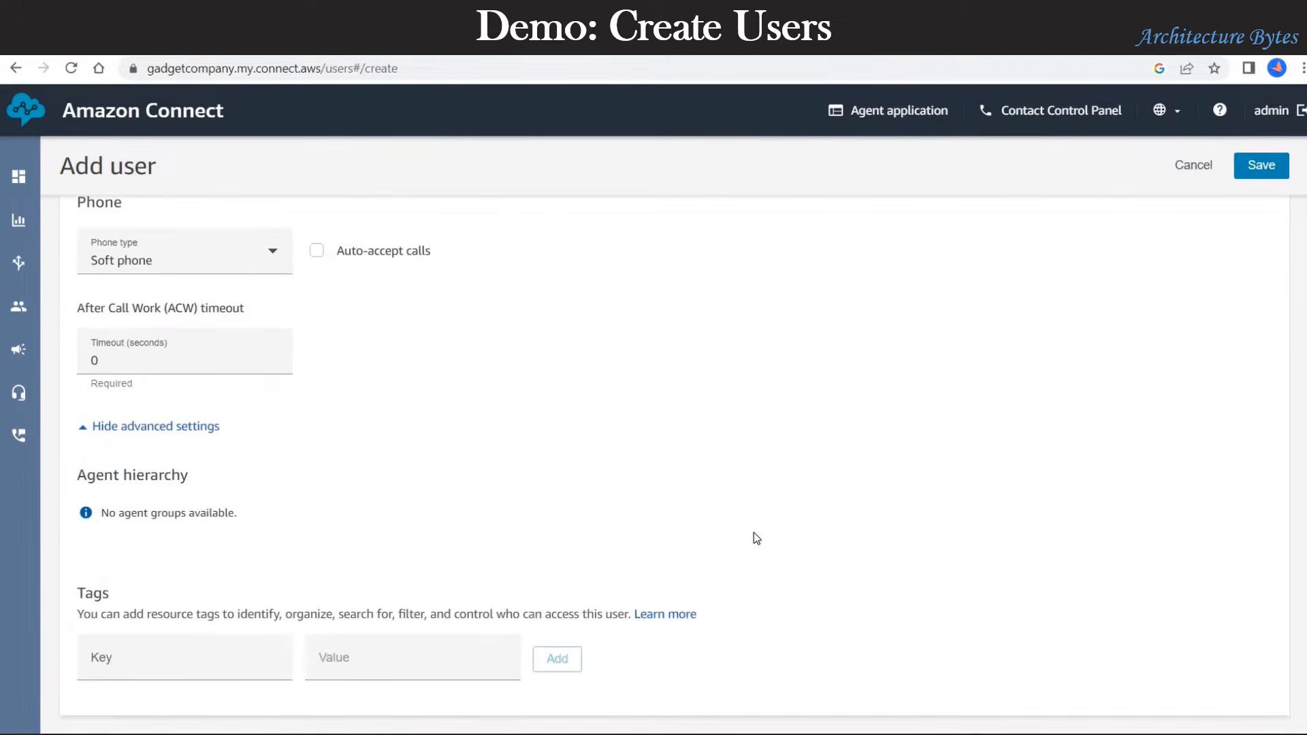
scroll(753, 534, "up", 5)
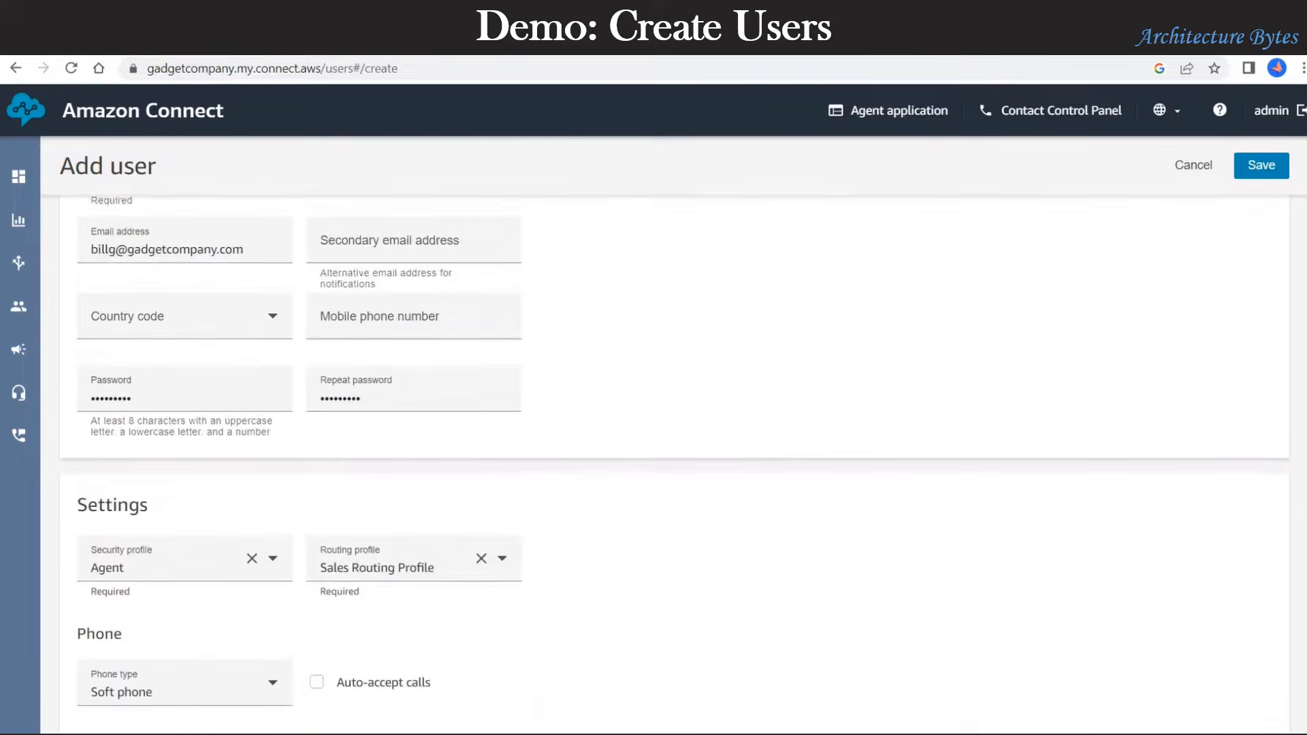
left_click(1261, 166)
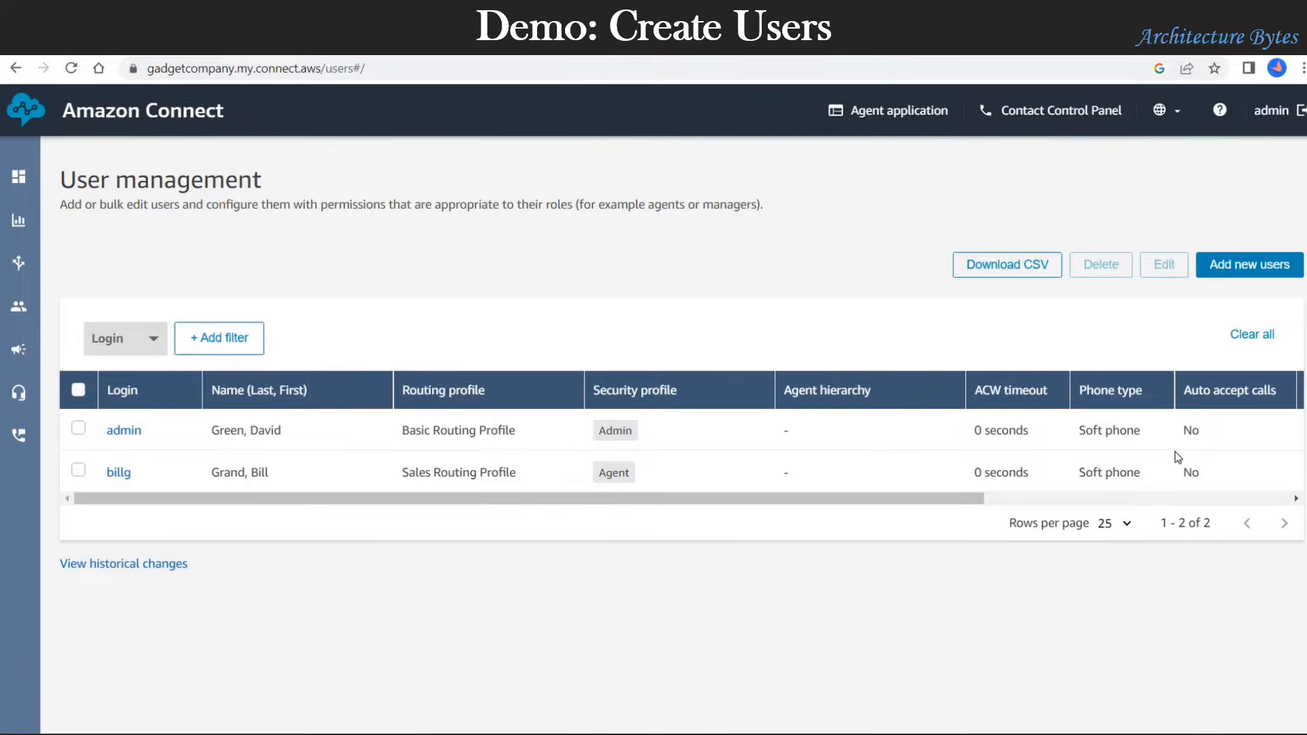
Step: Start another user and enter their first and last name, login and e-mail address
left_click(1252, 272)
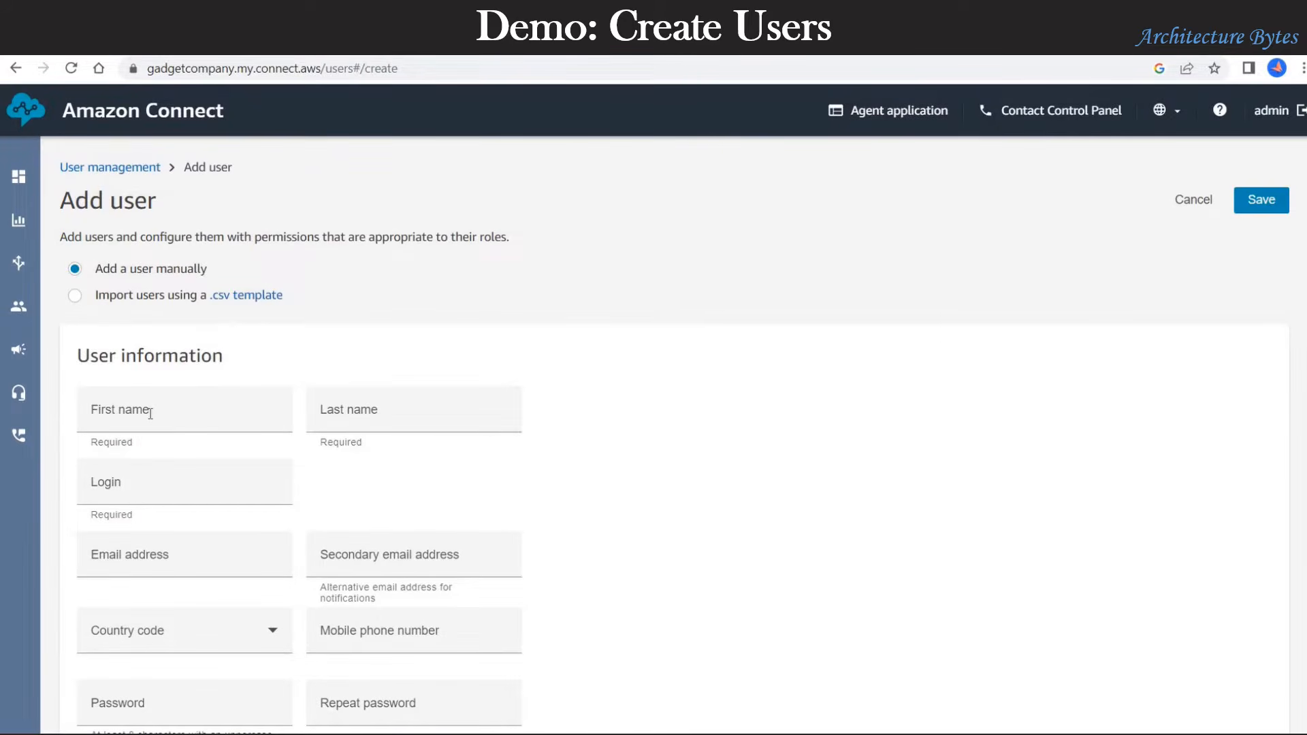
left_click(150, 414)
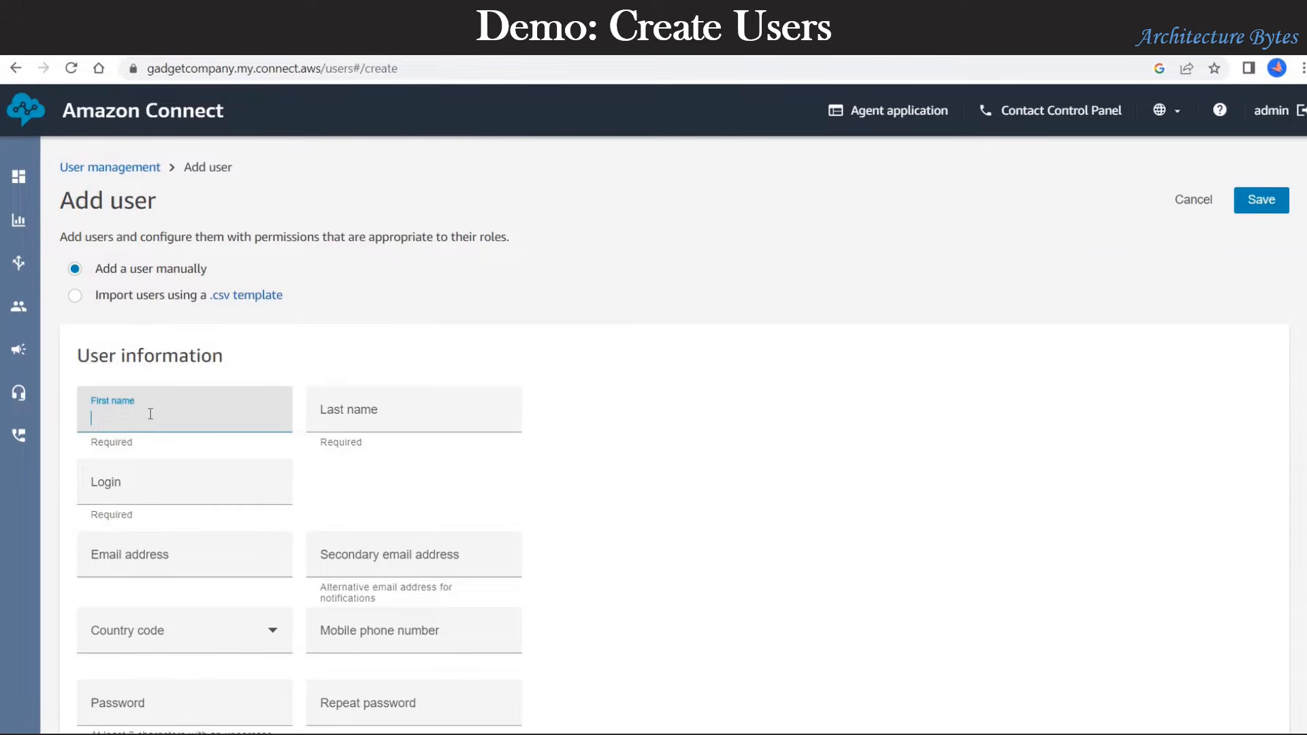
key("Tab")
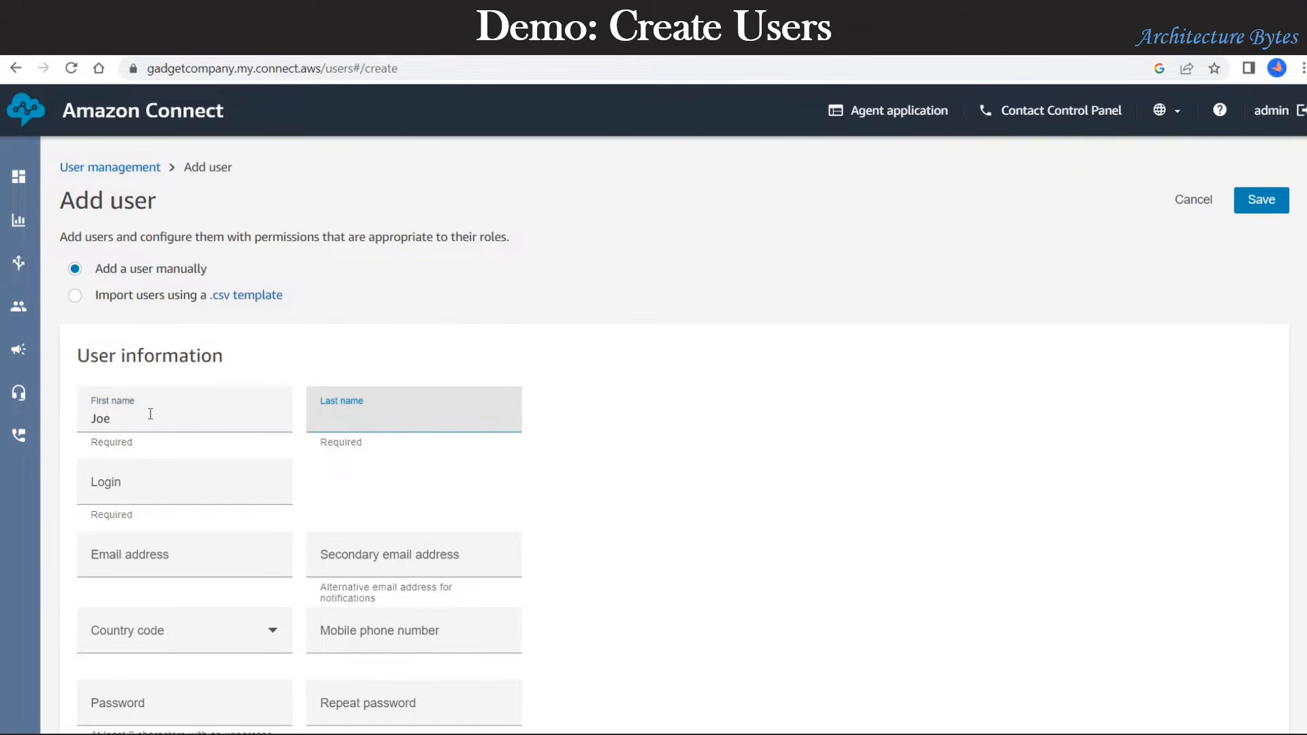
key("Tab")
type("j")
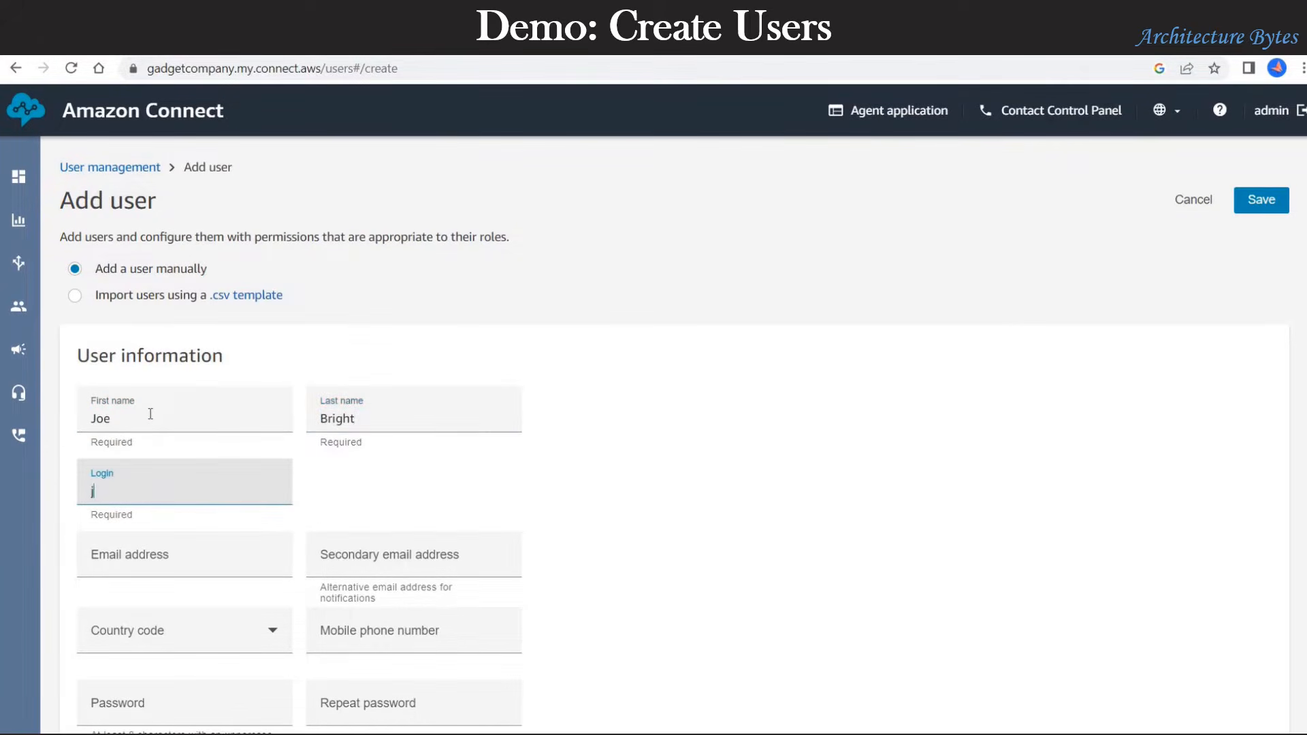
type("oeb")
key("Tab")
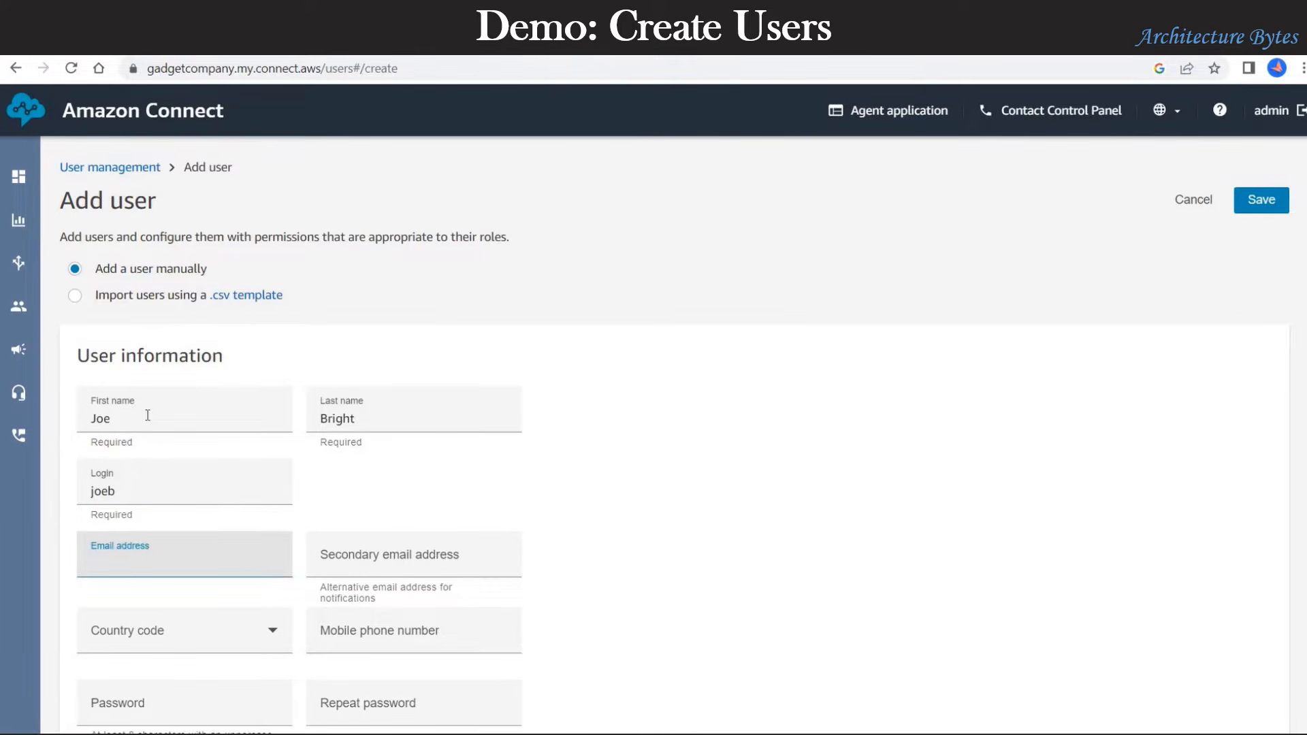
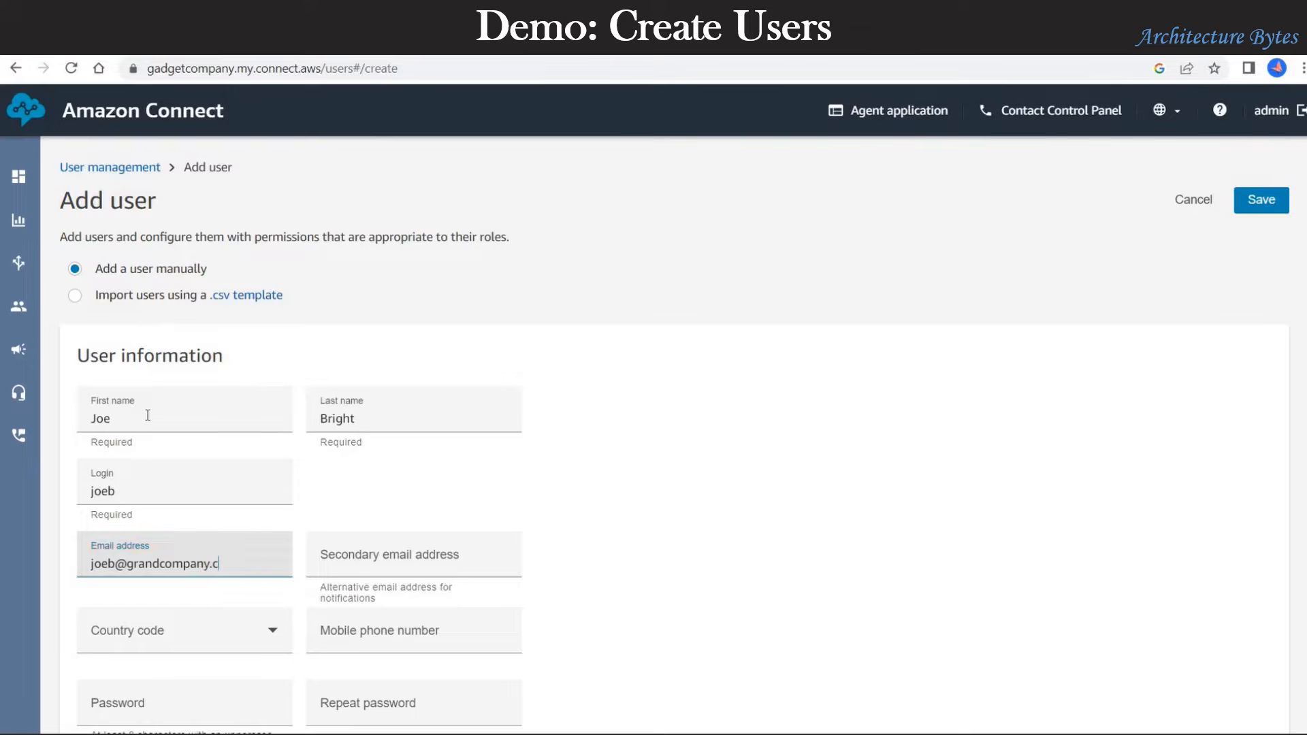
left_click(847, 471)
scroll(847, 471, "down", 1)
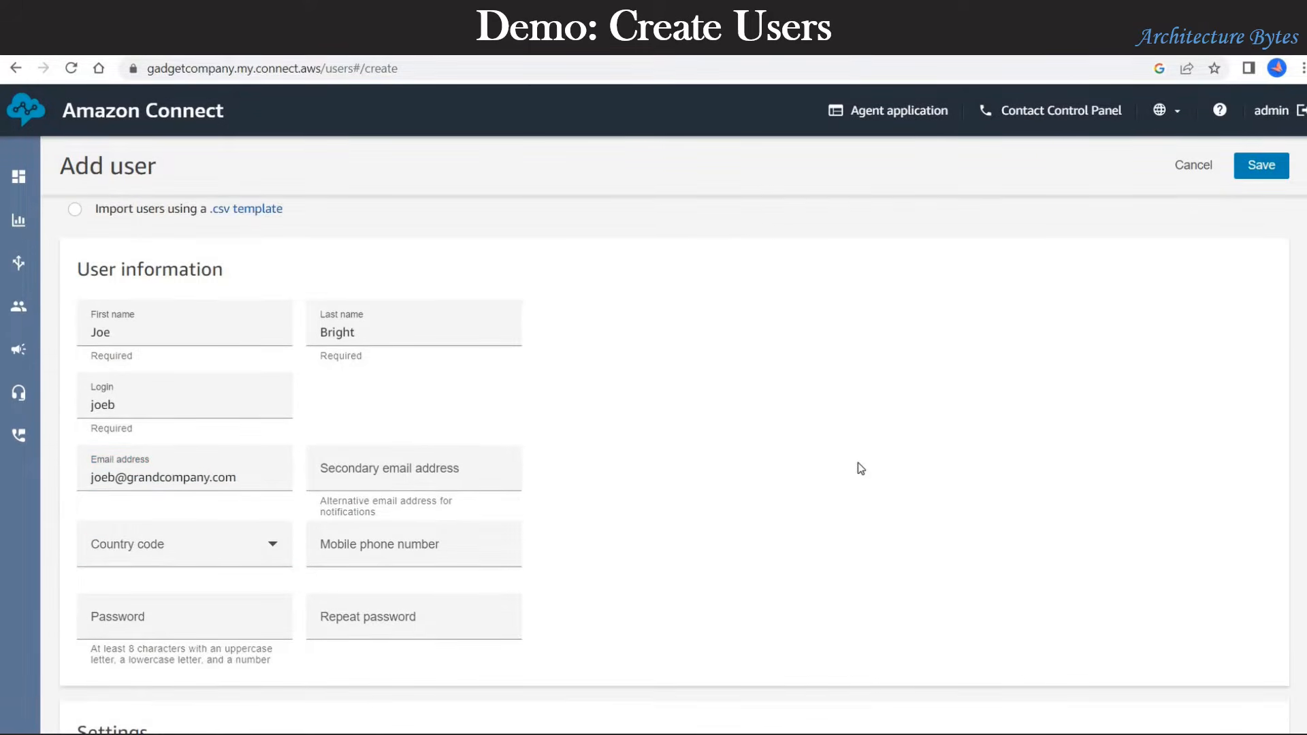
scroll(859, 468, "down", 2)
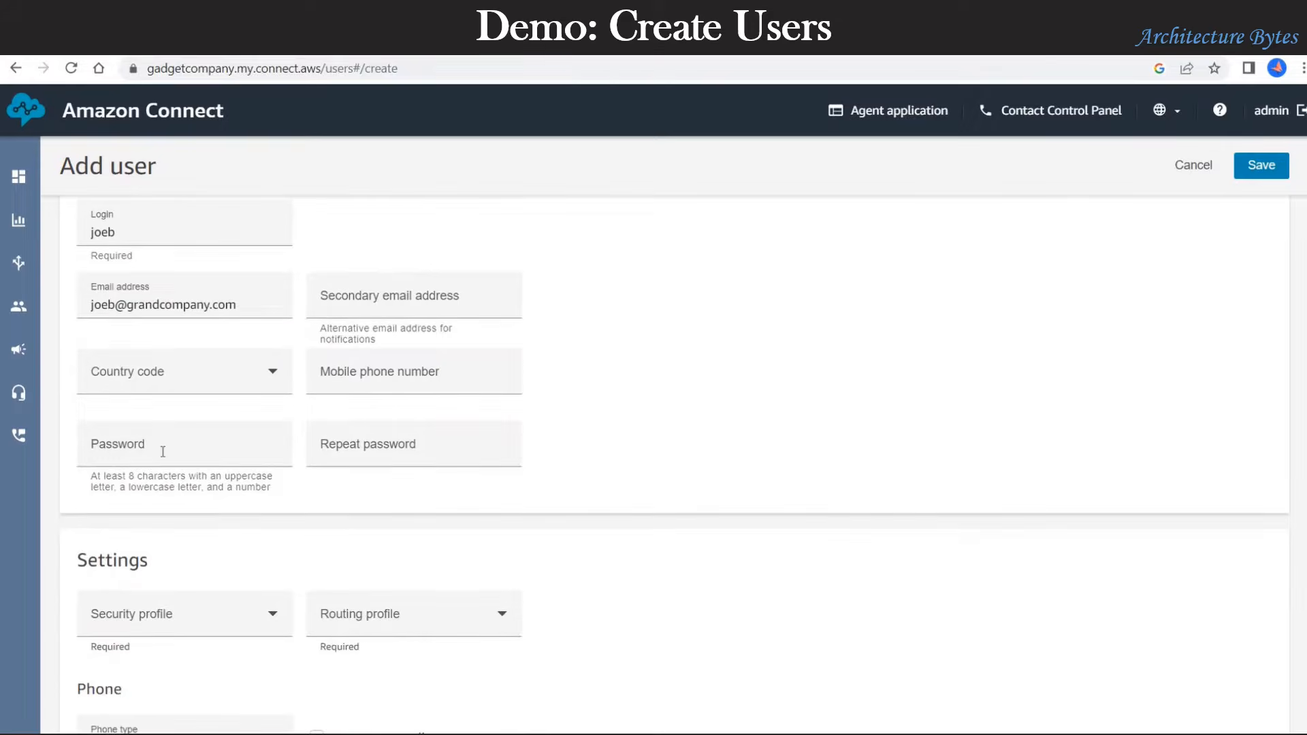
Step: Type the user's password and repeat it so both entries match
left_click(163, 452)
type("••")
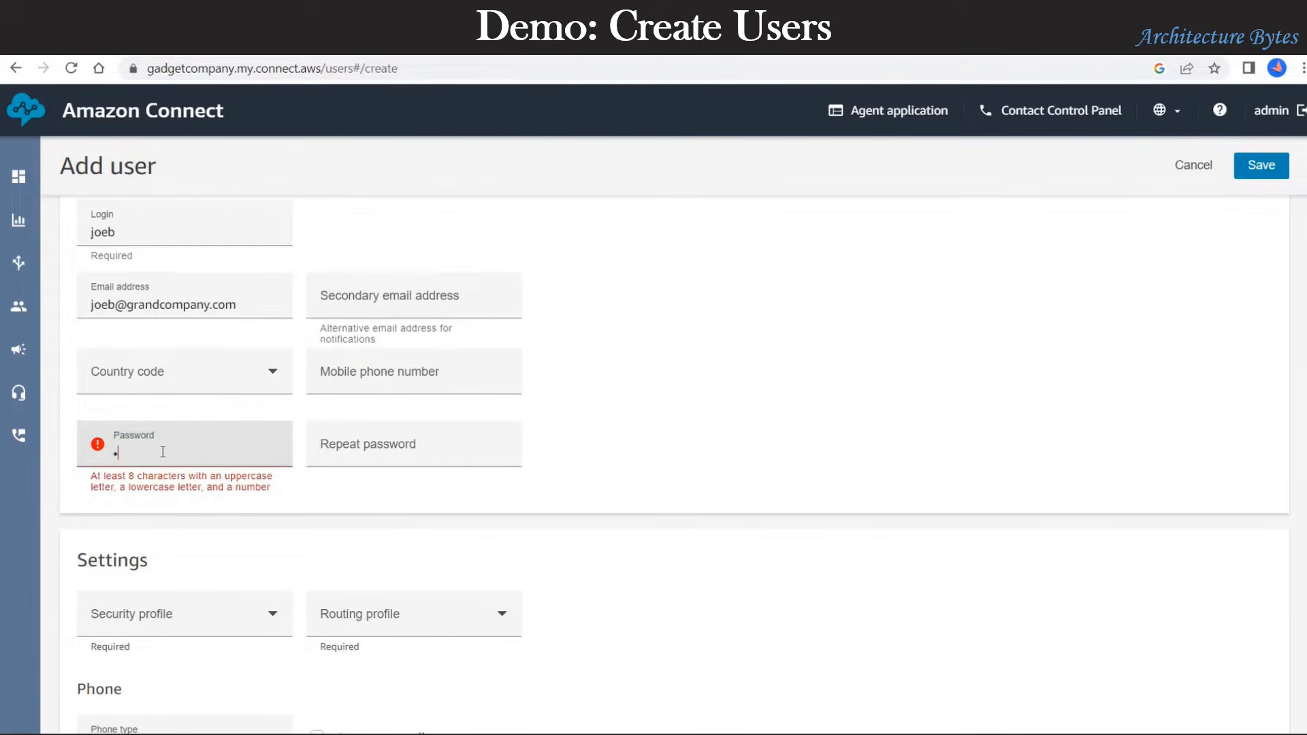
type("•••••••")
left_click(361, 454)
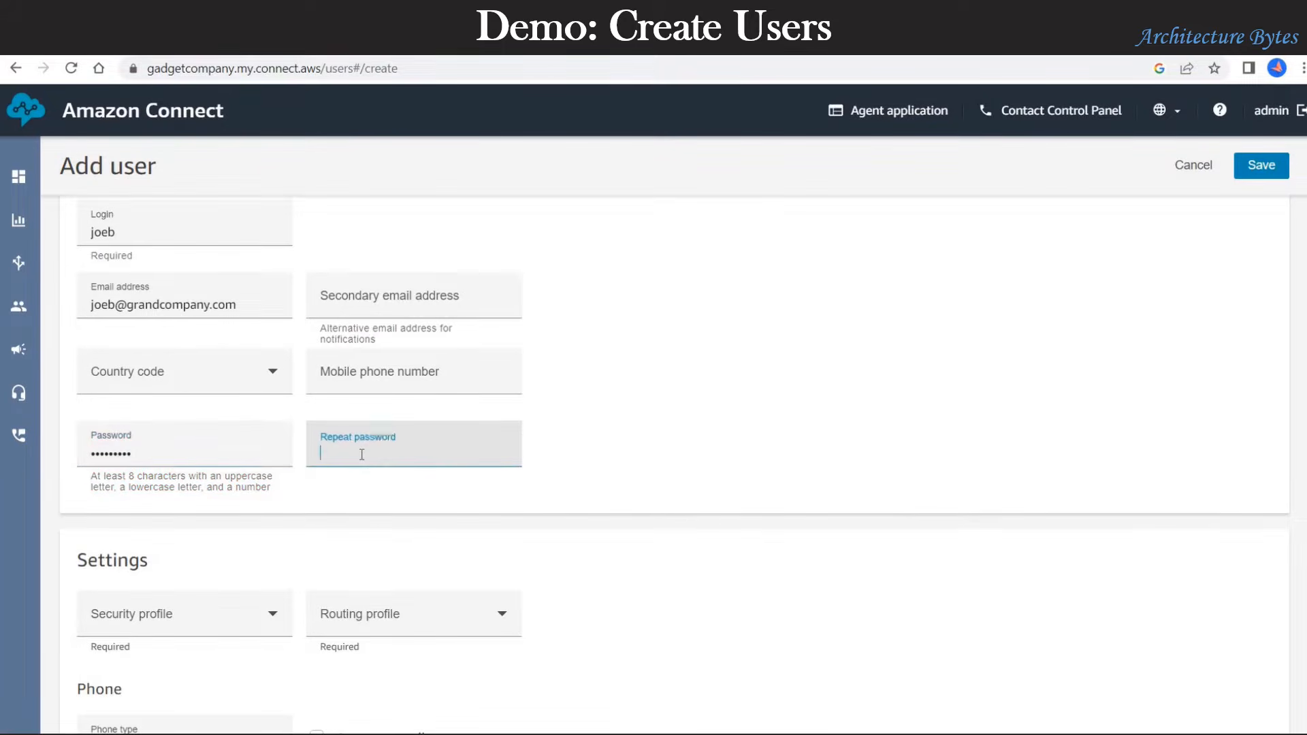
type("•••••••••")
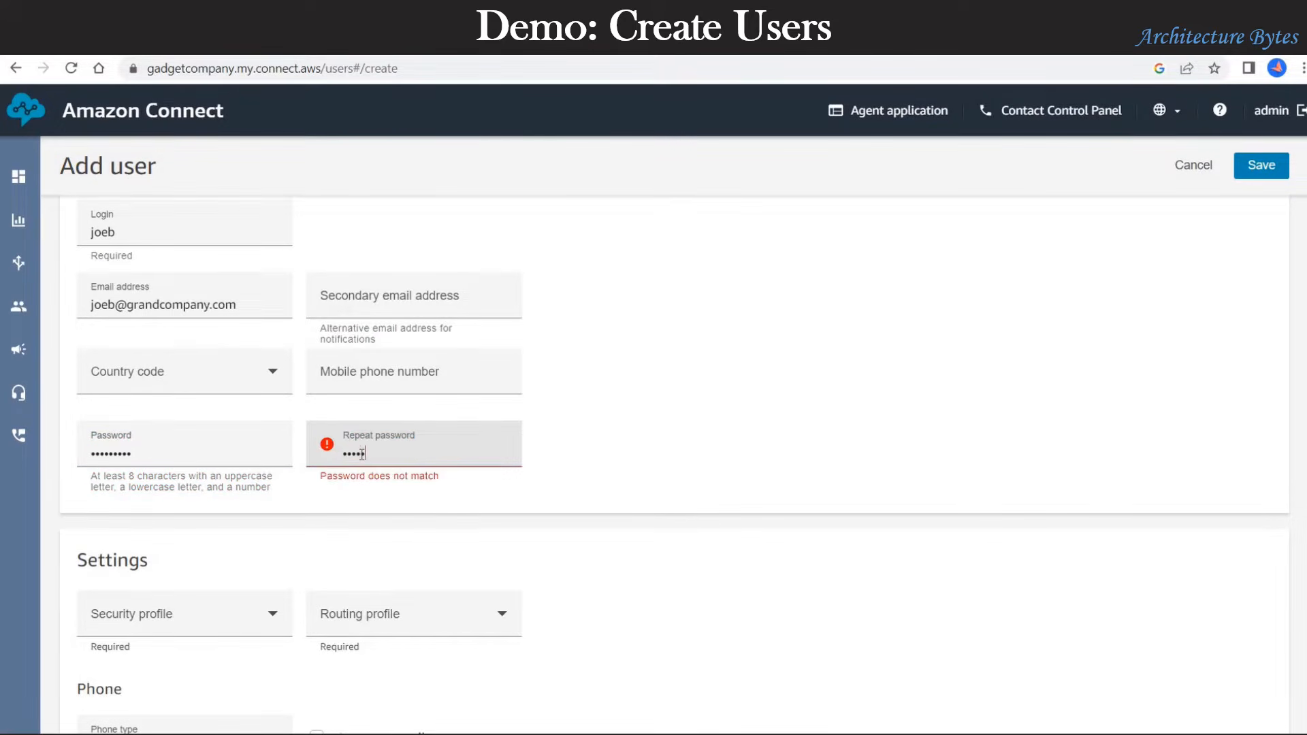
type("•")
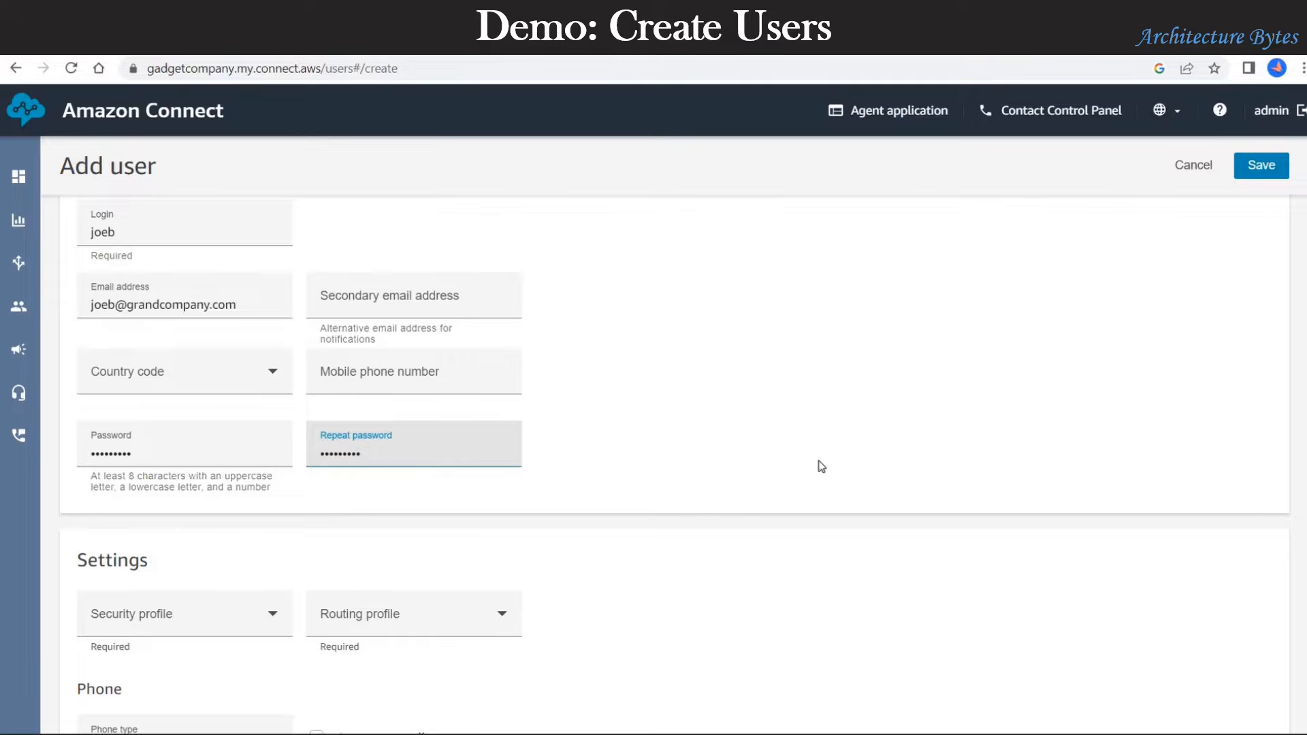
left_click(821, 465)
scroll(723, 462, "down", 2)
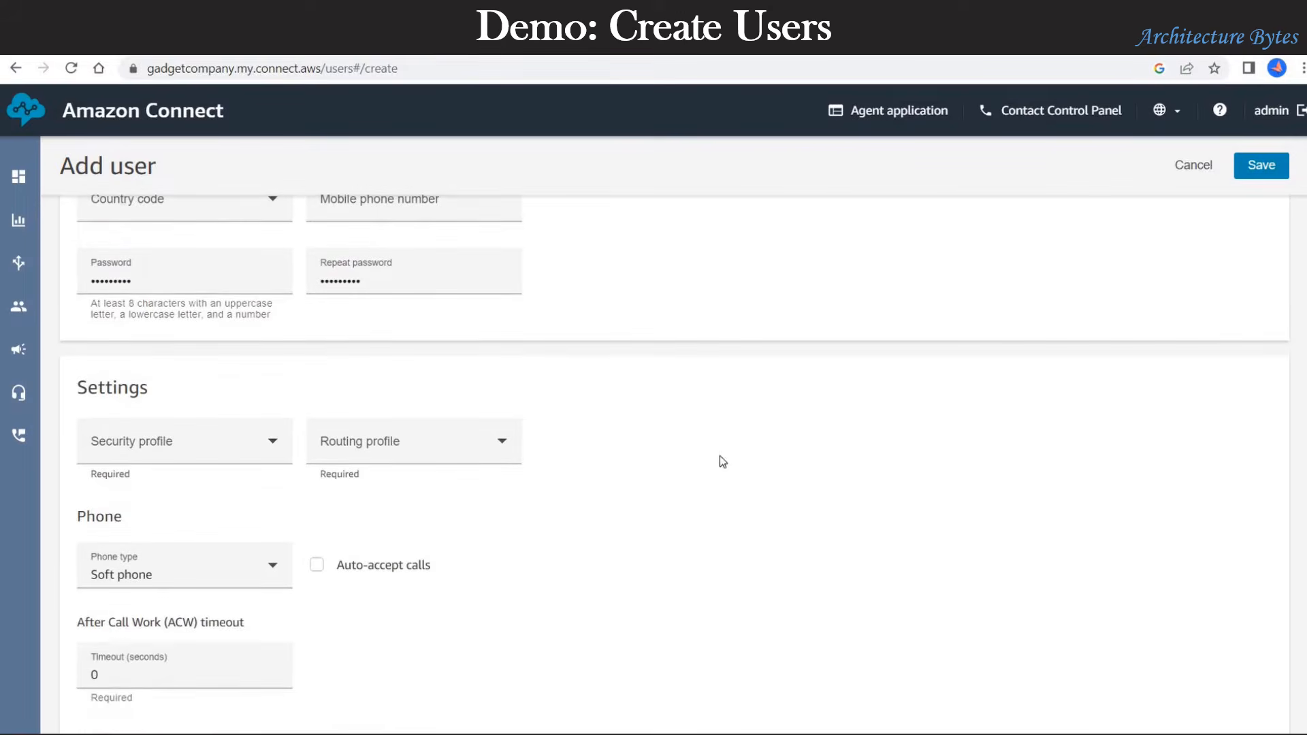
Step: Assign Technical Support Routing Profile and Agent security profile, keep Soft phone, and save
left_click(399, 445)
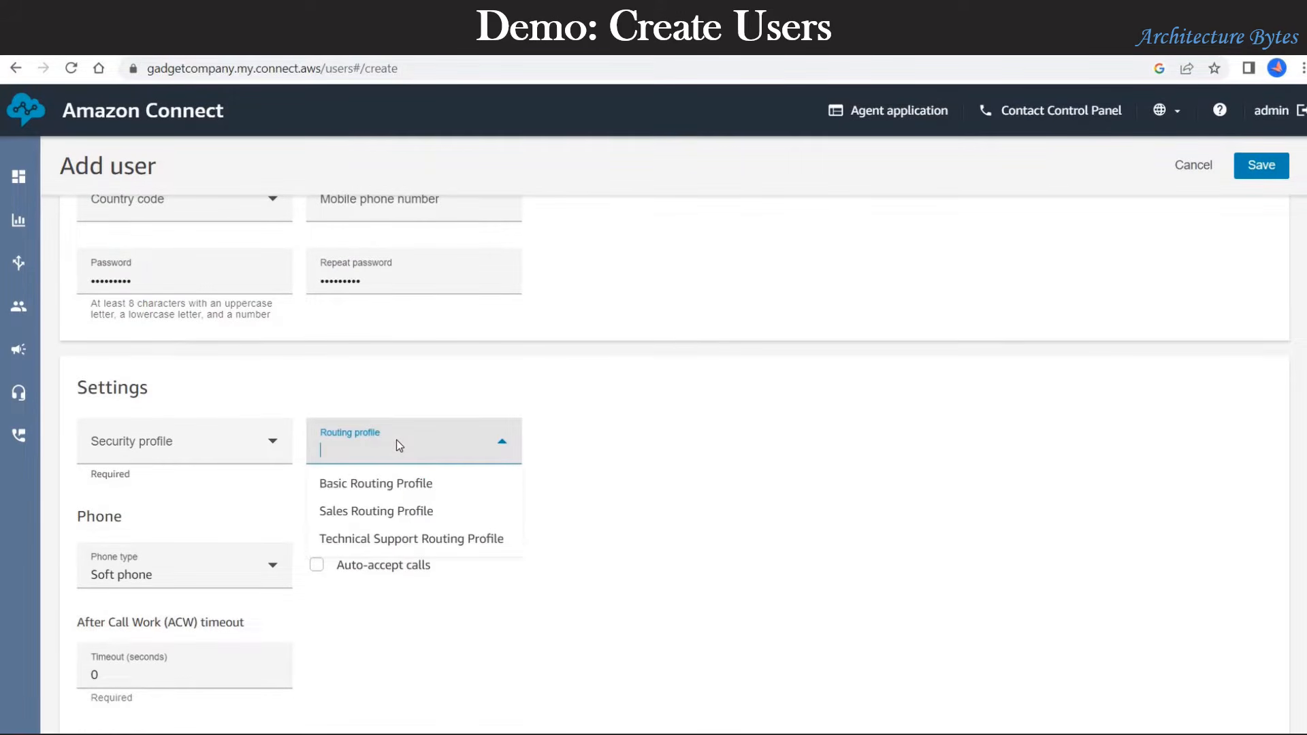
left_click(372, 540)
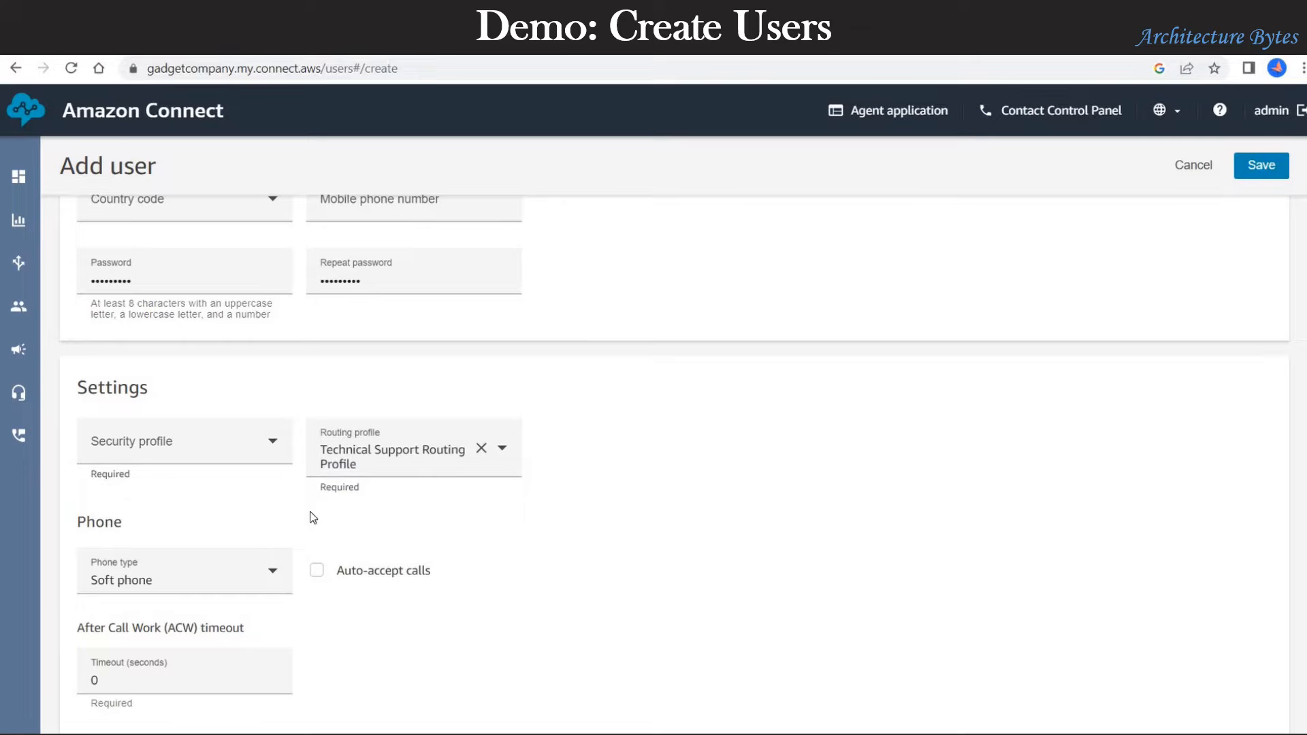
left_click(199, 443)
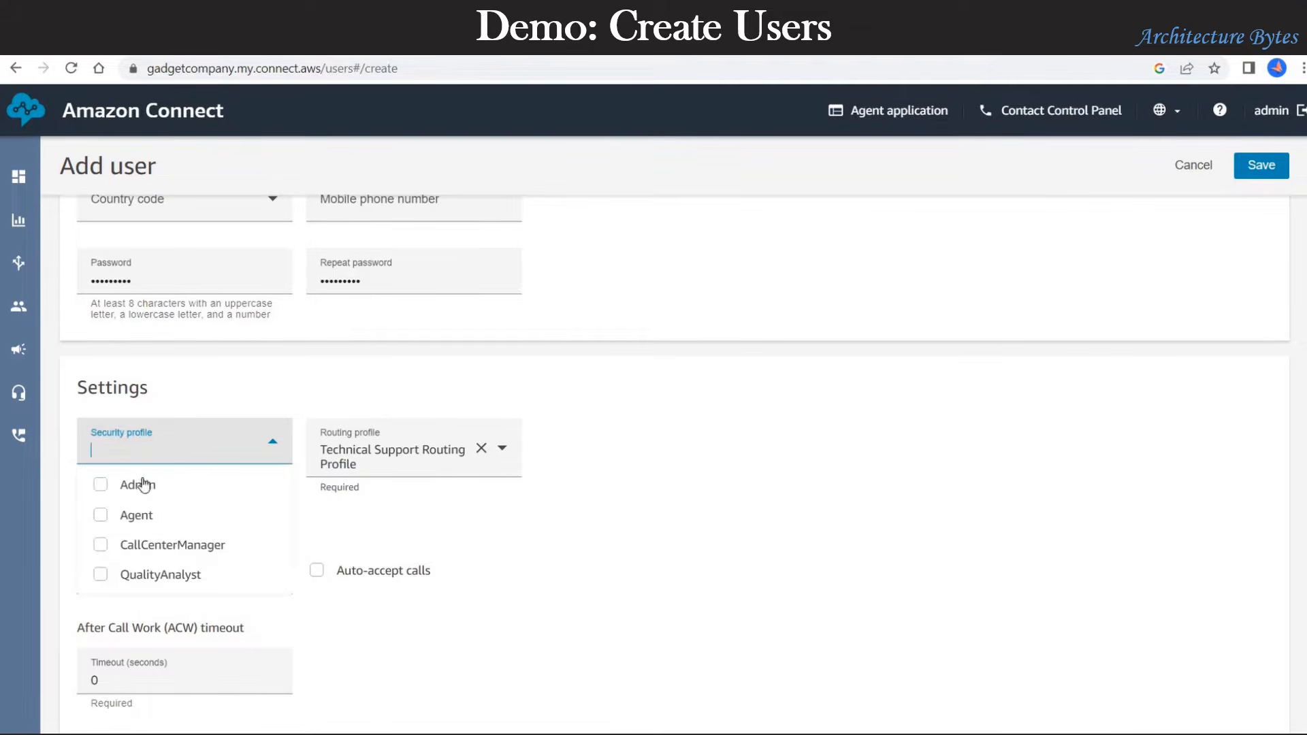
left_click(103, 517)
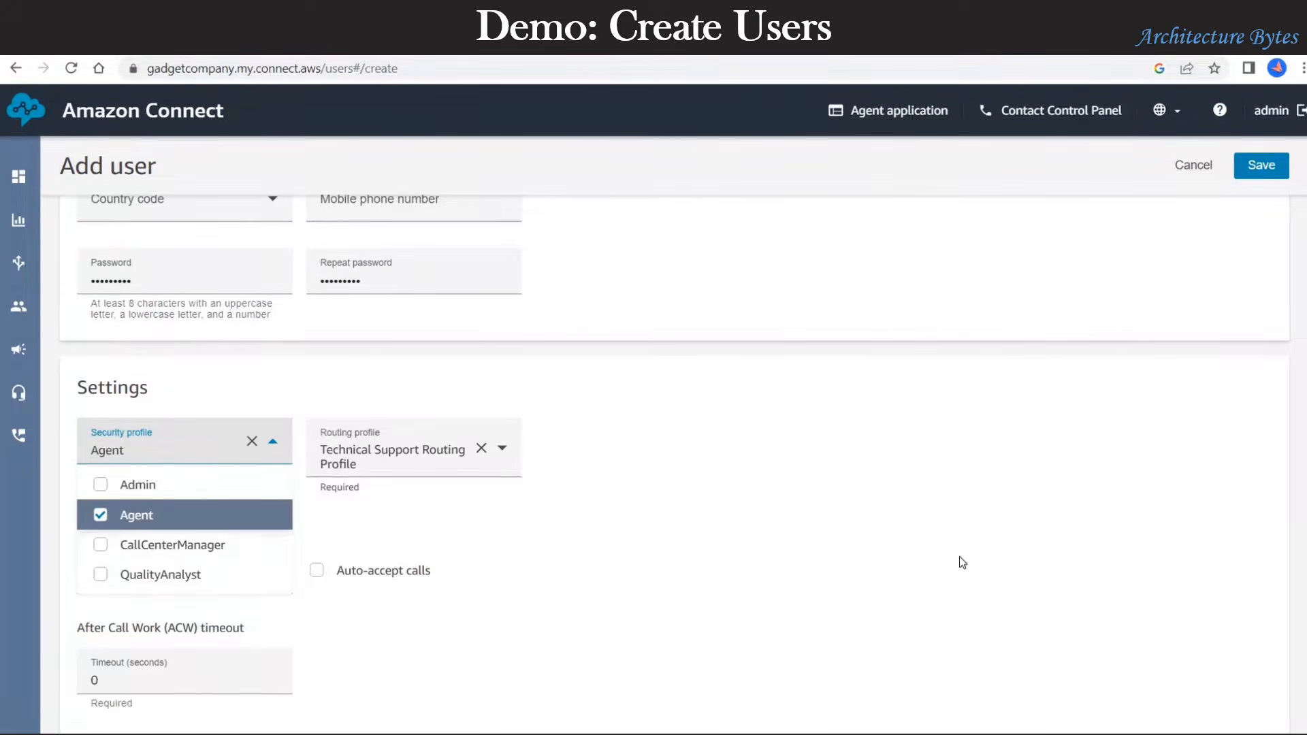
left_click(945, 561)
scroll(808, 571, "down", 1)
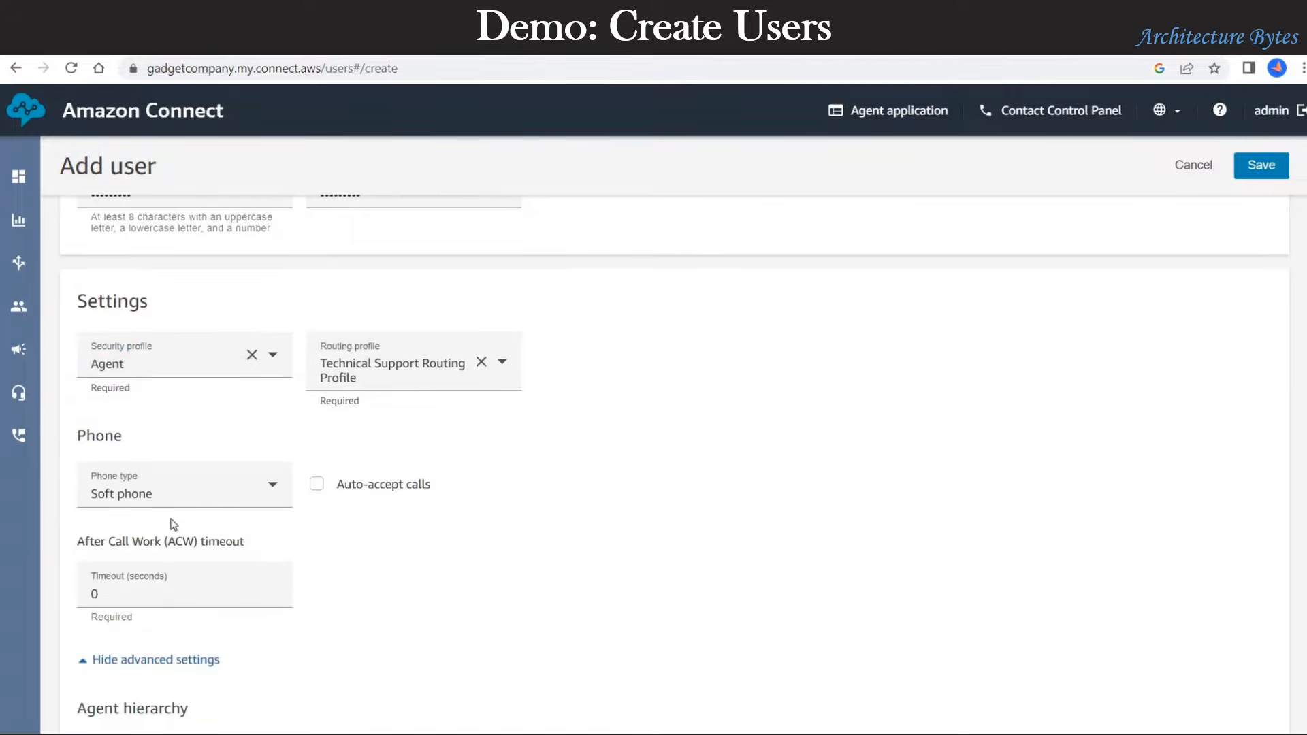
left_click(271, 490)
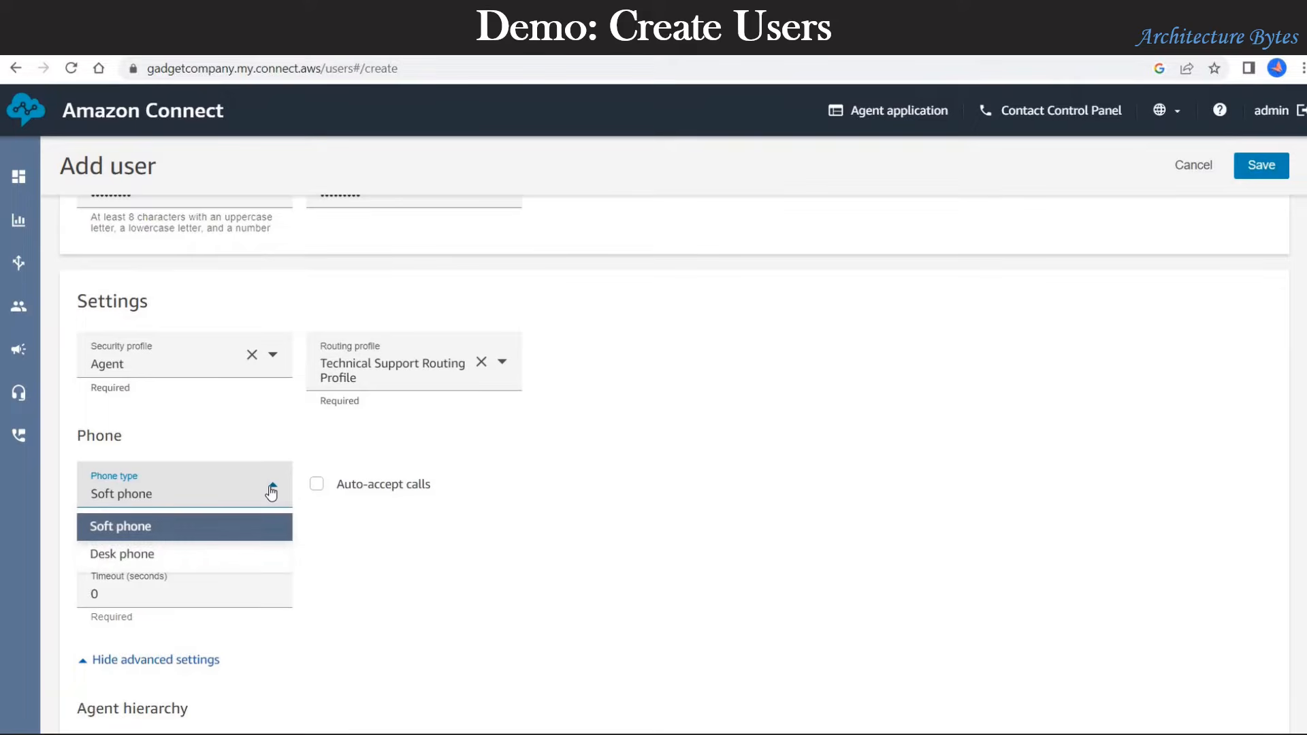
left_click(271, 490)
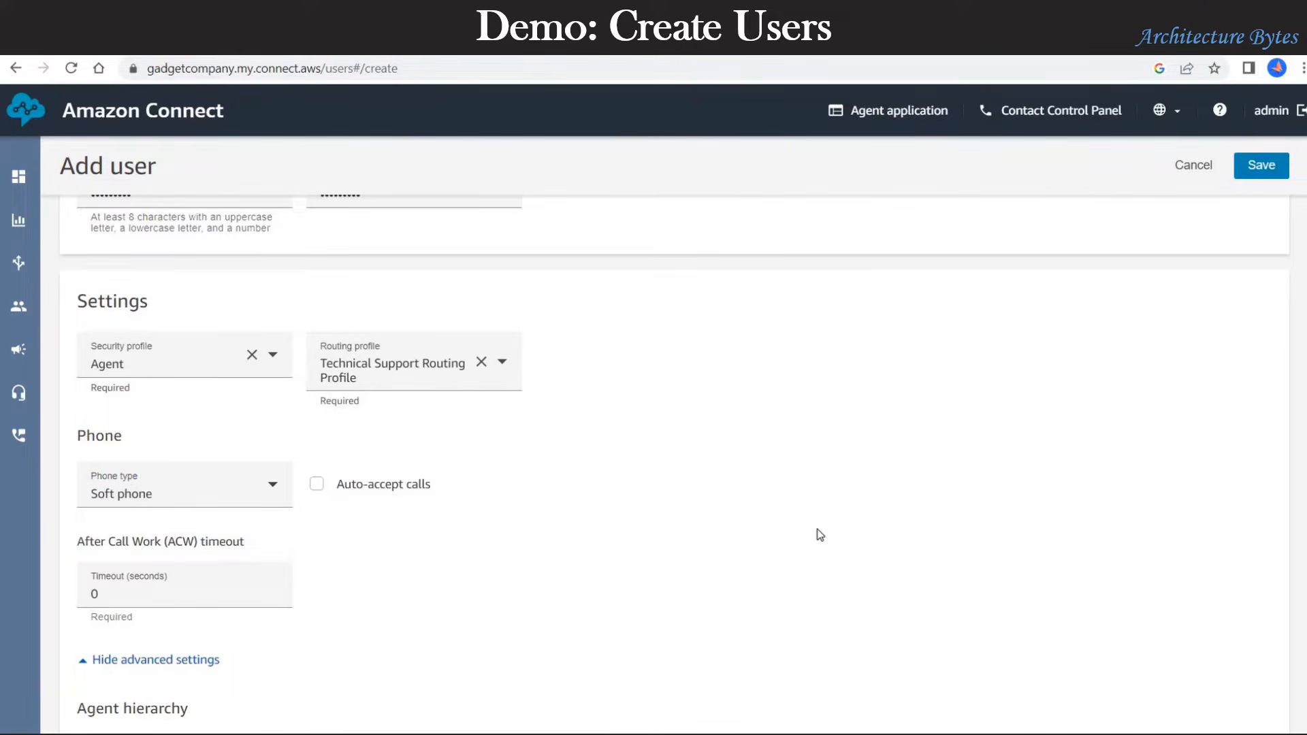
scroll(820, 535, "down", 3)
scroll(820, 535, "up", 10)
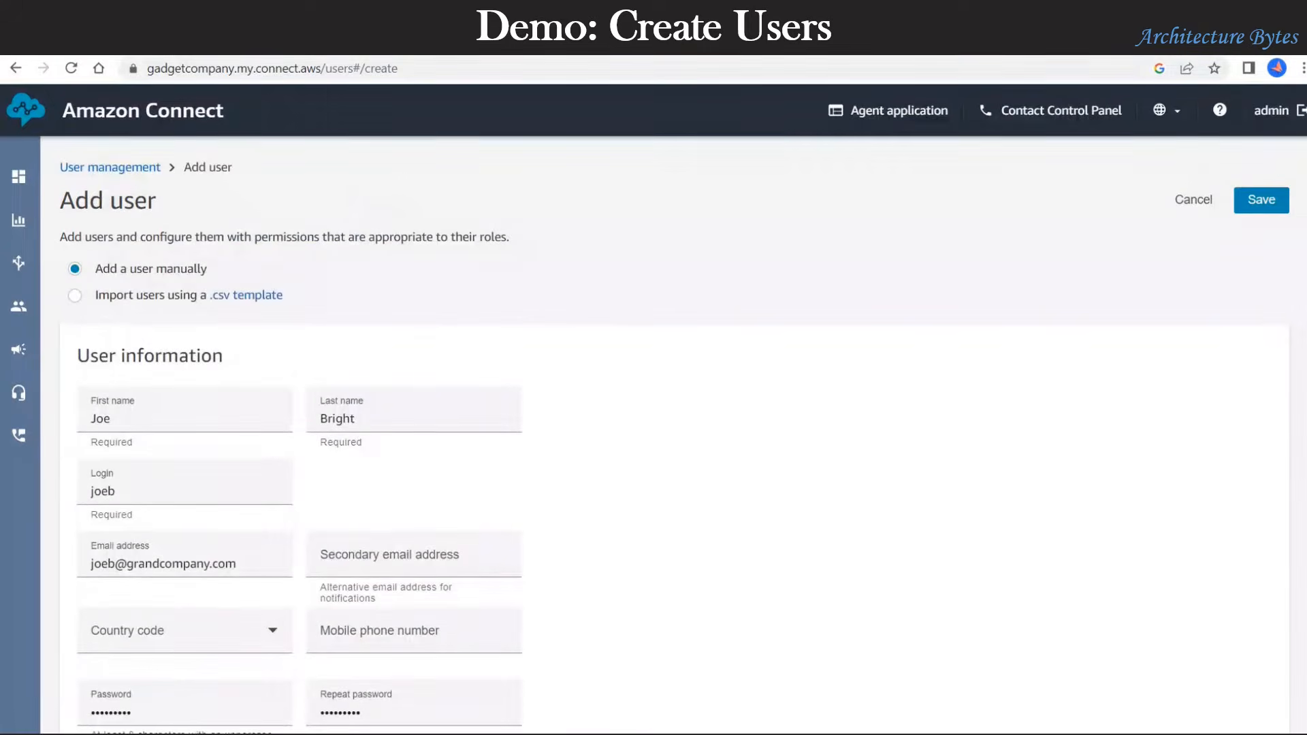
left_click(1277, 210)
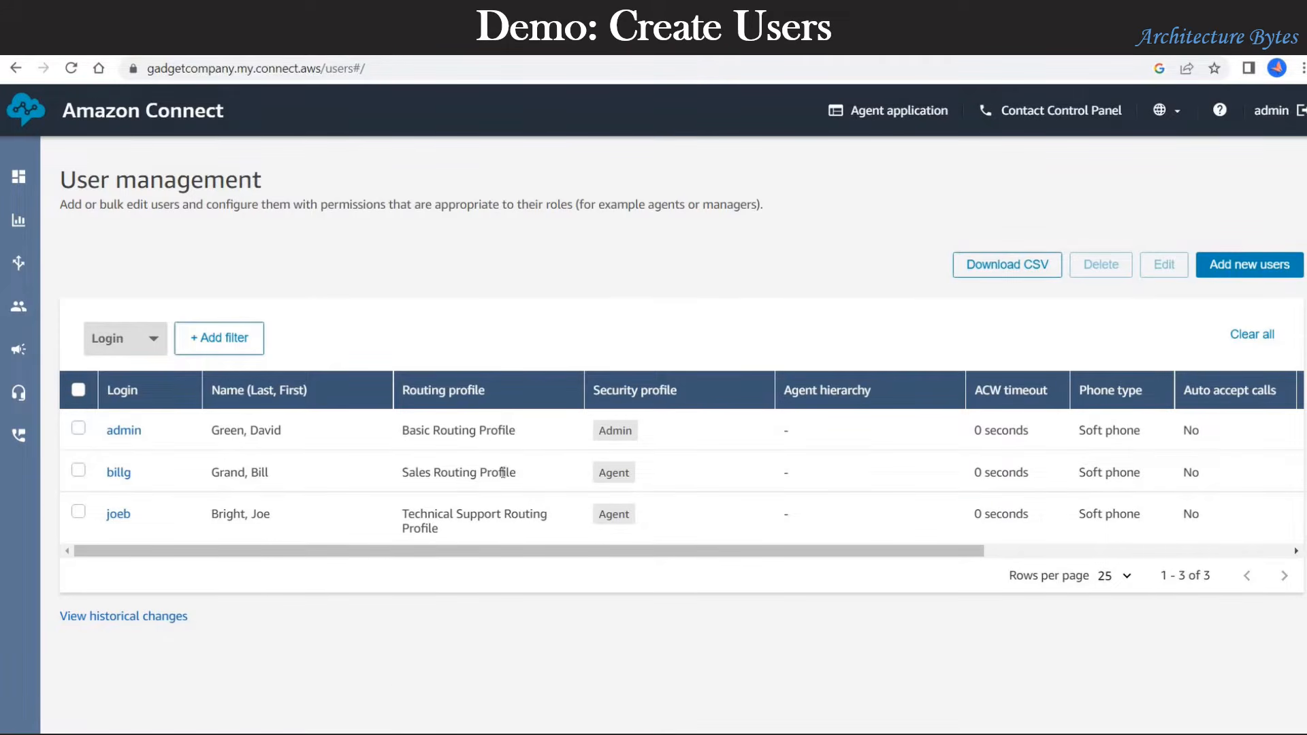
left_click_drag(431, 472, 503, 474)
left_click_drag(540, 514, 483, 515)
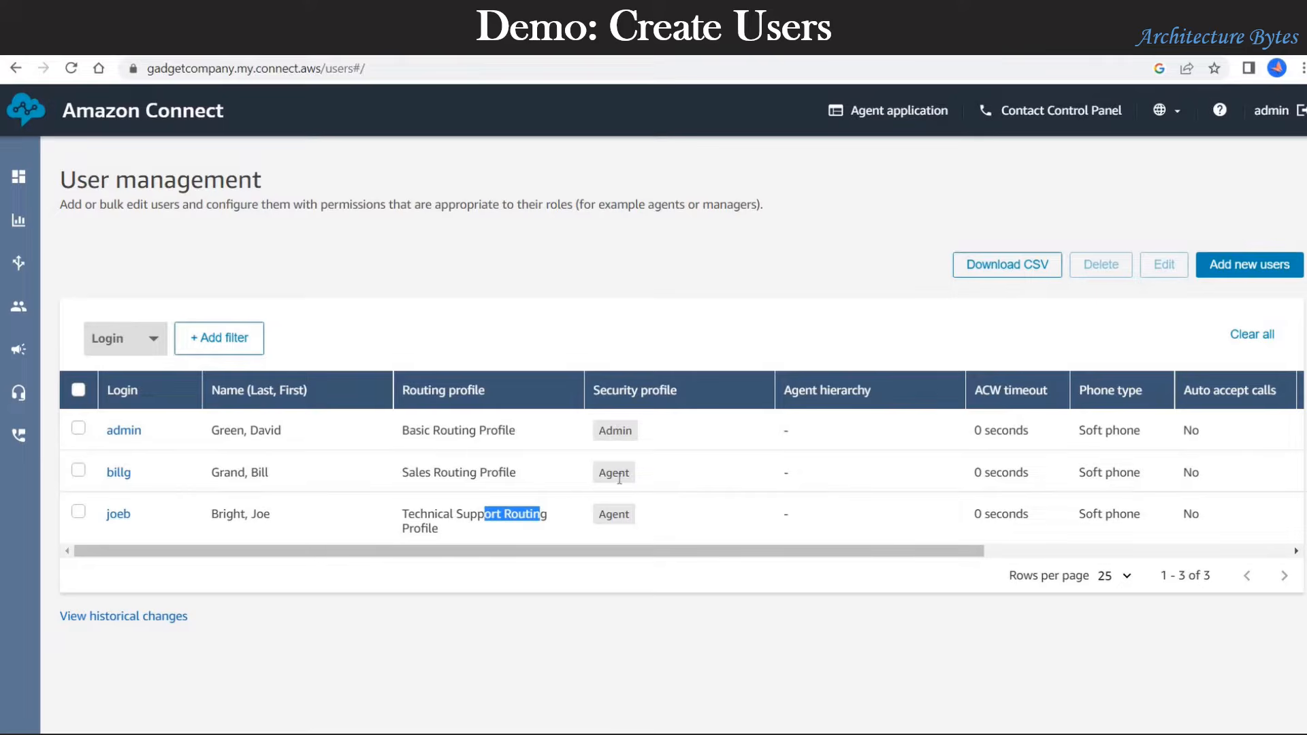
left_click_drag(616, 430, 612, 514)
left_click(748, 584)
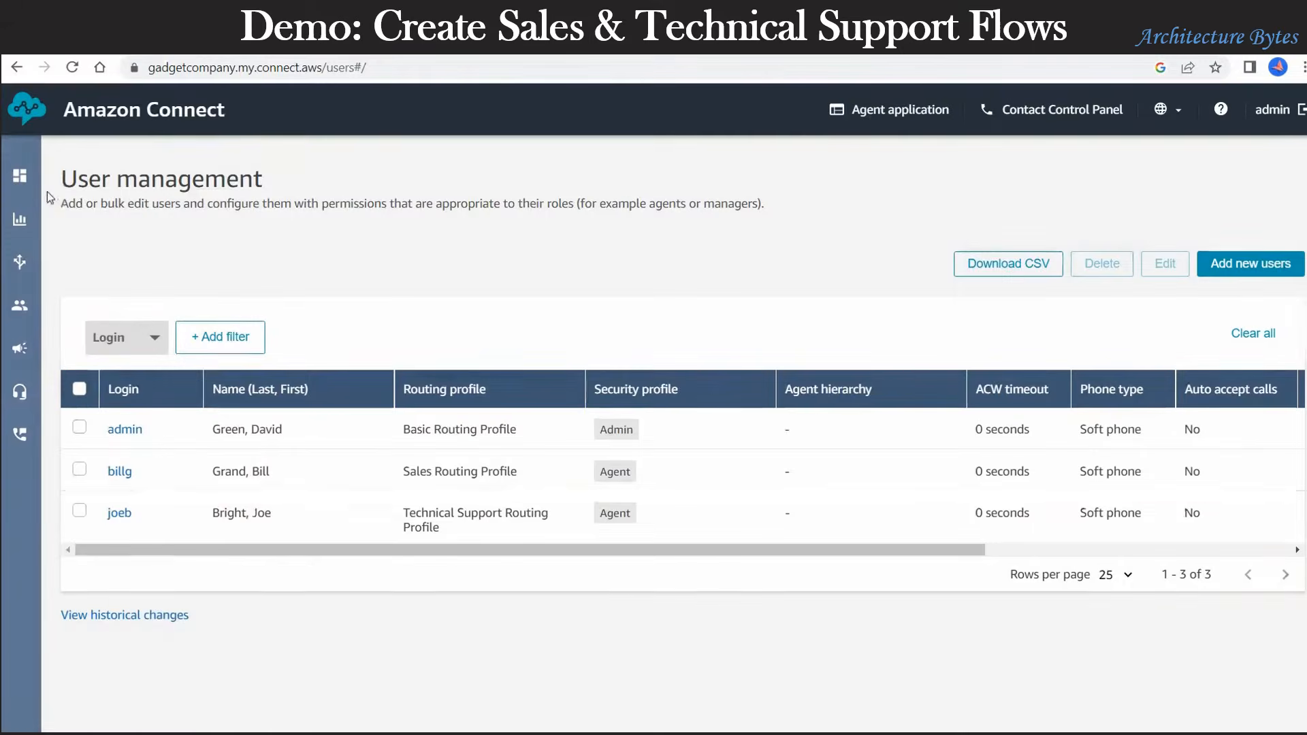
Step: Go to Routing > Contact flows and scroll through the default and sample flows
mouse_move(19, 262)
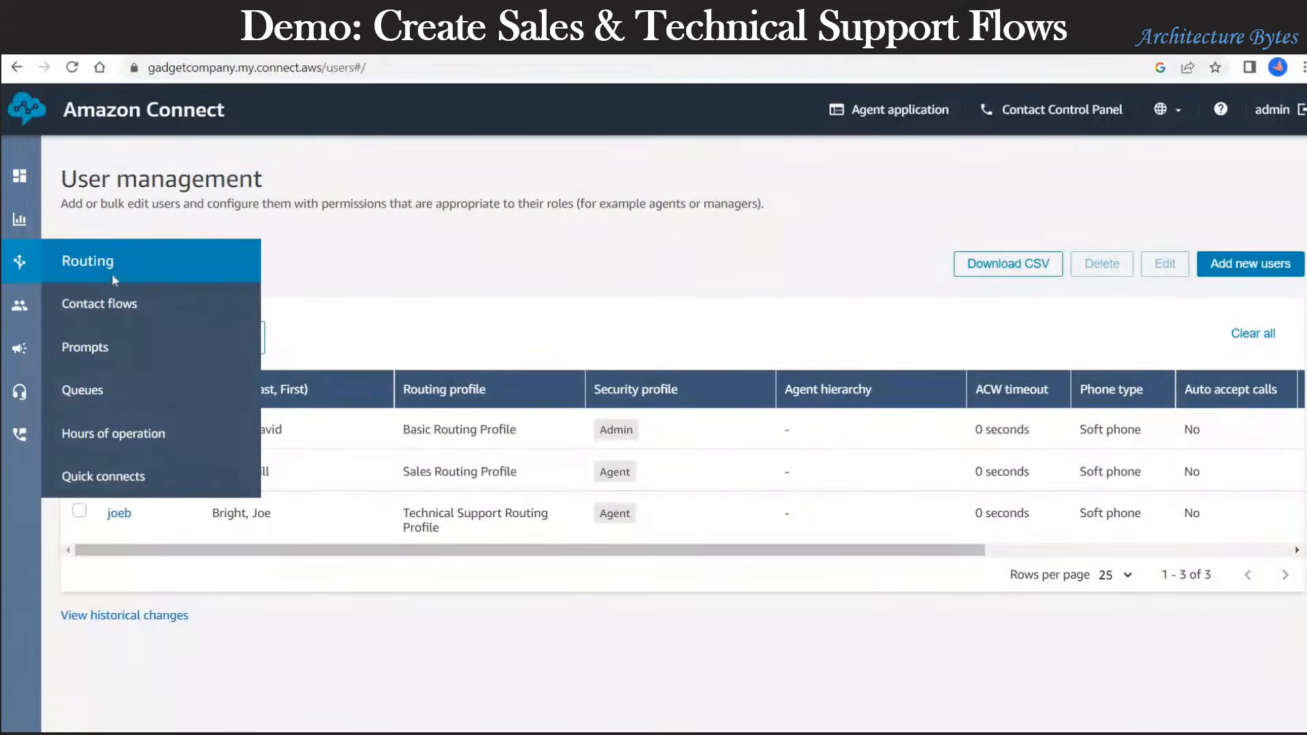
left_click(107, 305)
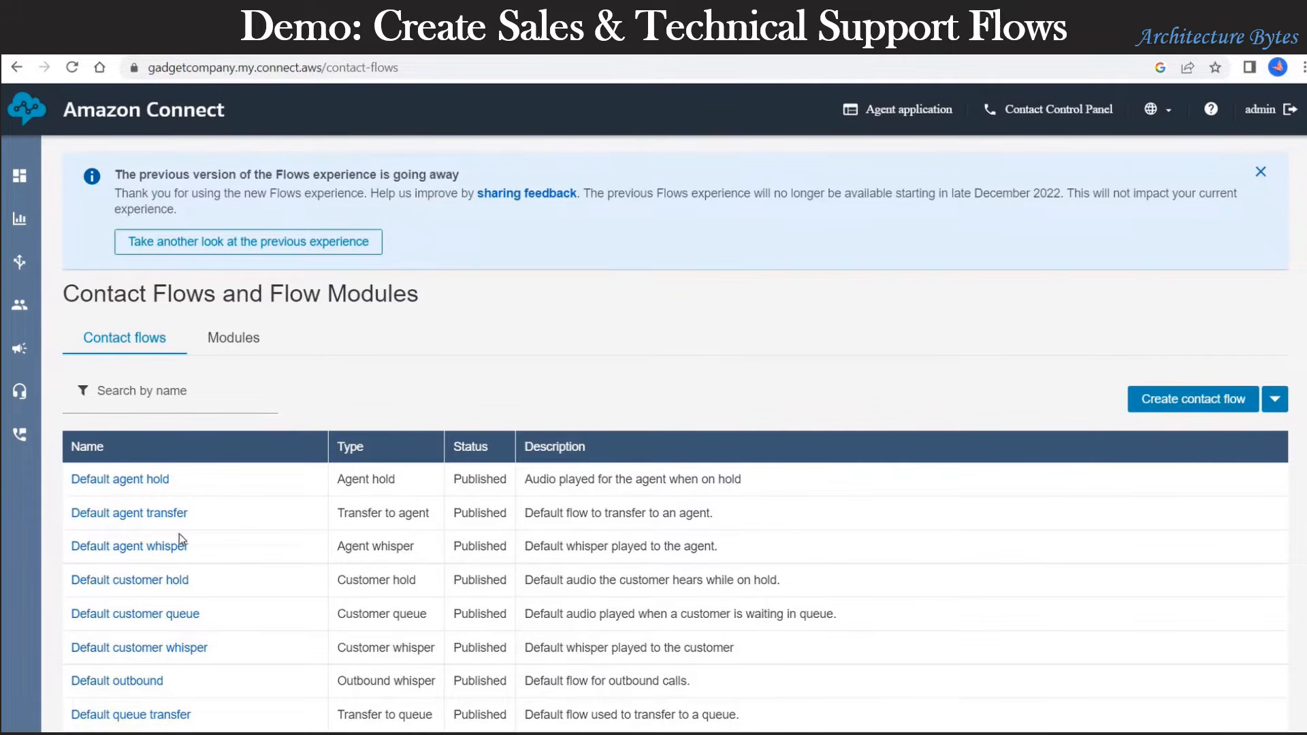
scroll(224, 493, "down", 7)
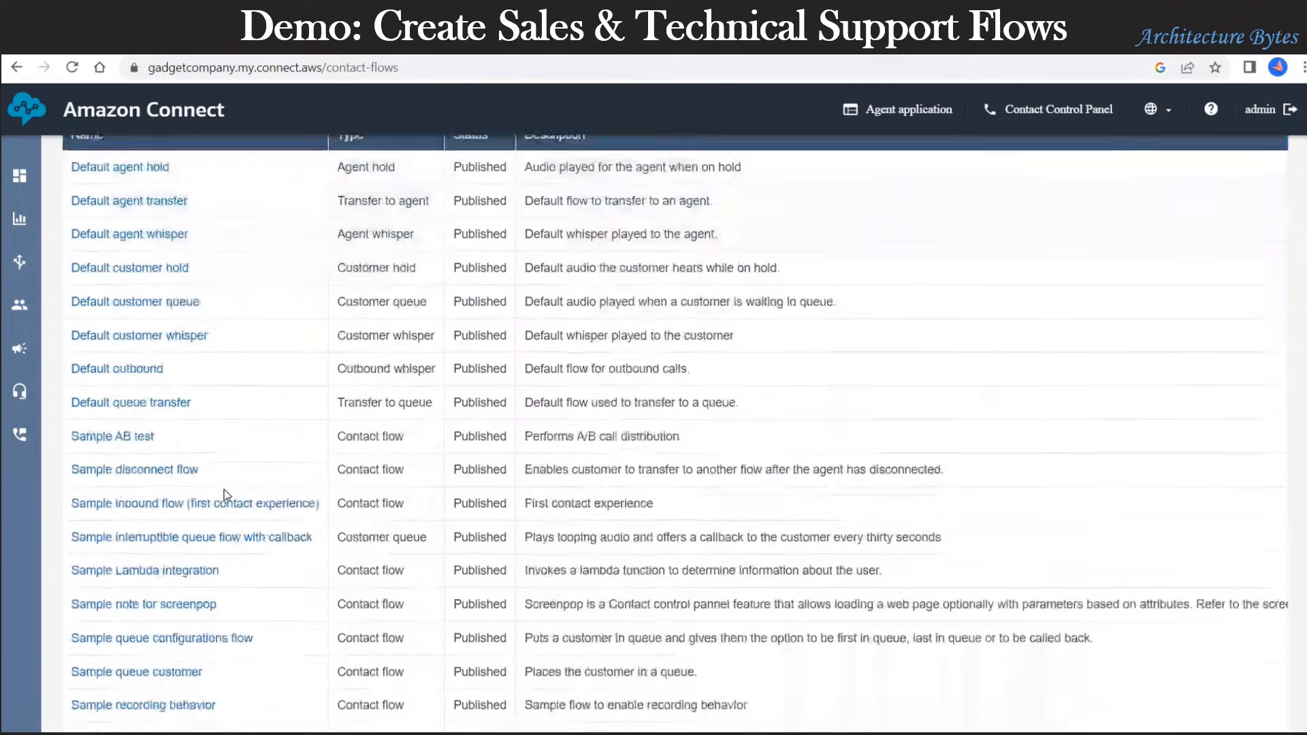
scroll(224, 493, "up", 7)
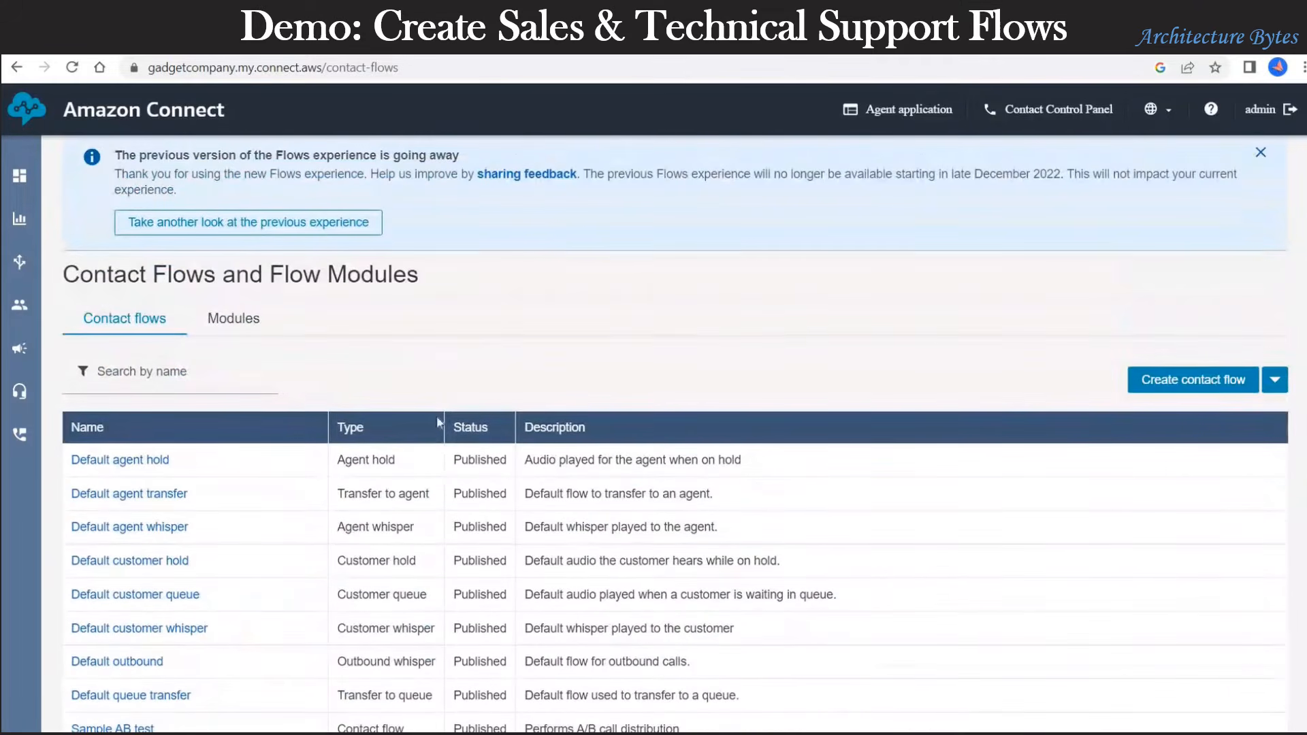
Step: Create a new contact flow named 'GadgetCo - Main Flow'
left_click(1198, 385)
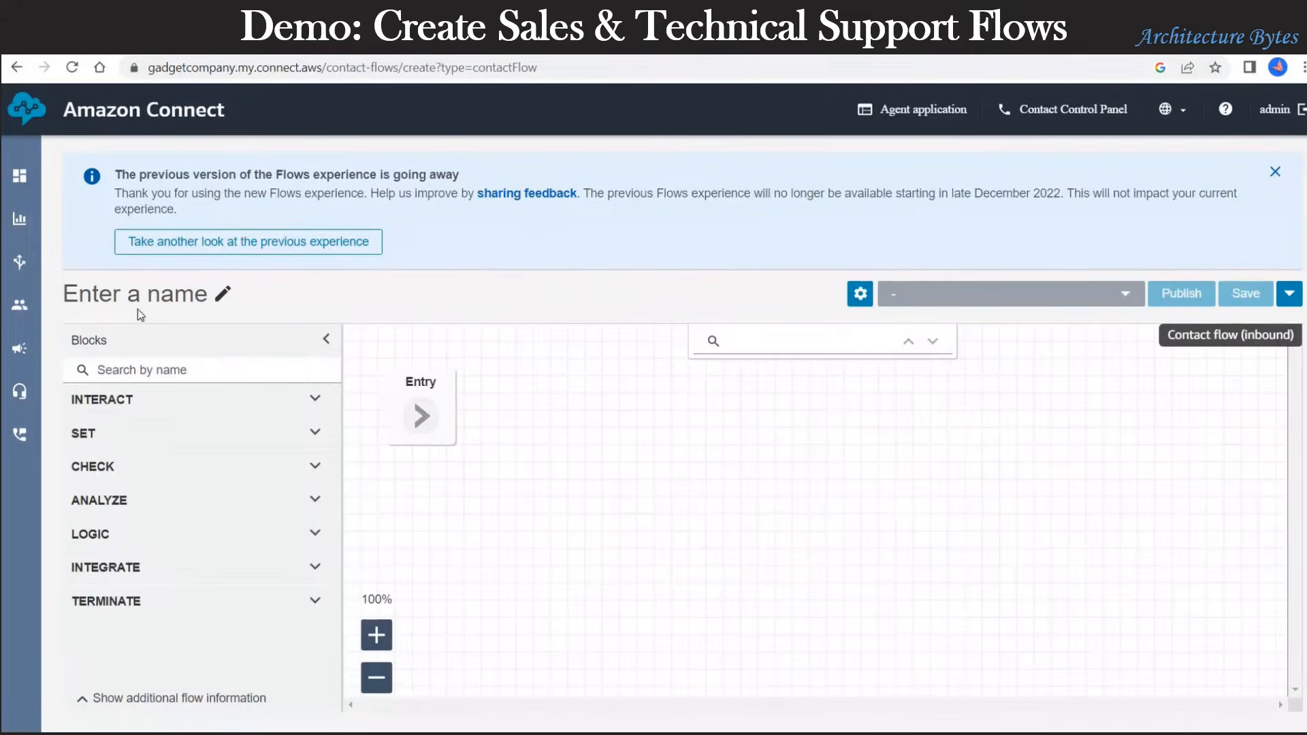
left_click(117, 288)
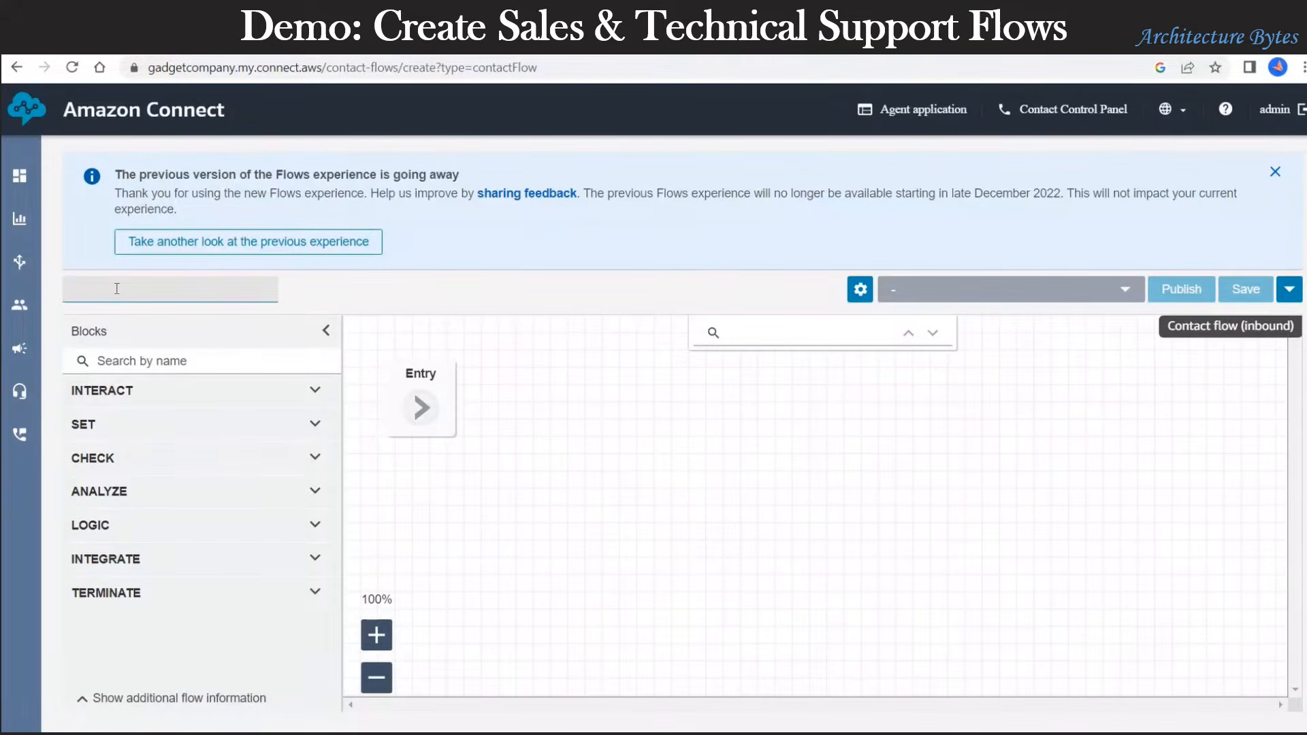
type("GadgetCo - Main Flow")
Step: Browse the INTERACT, SET and LOGIC block categories, leaving INTERACT expanded
left_click(315, 393)
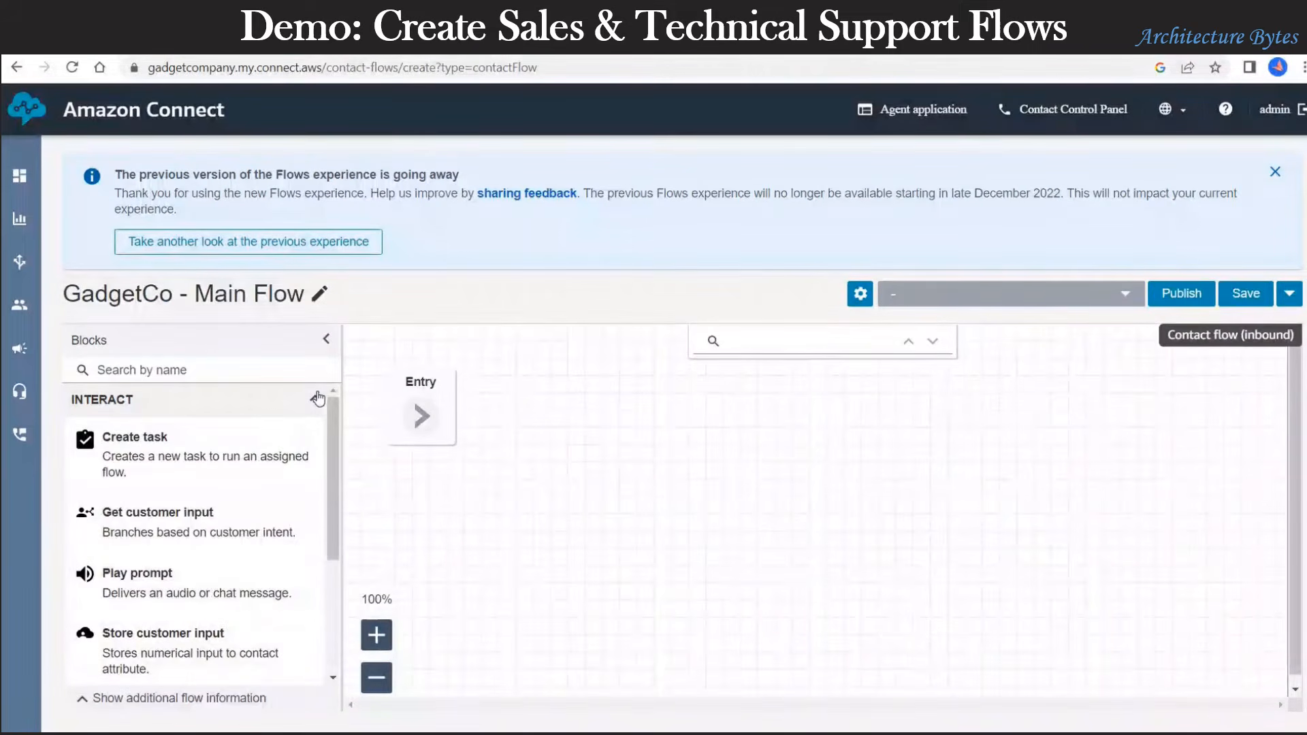
left_click(315, 398)
left_click(236, 434)
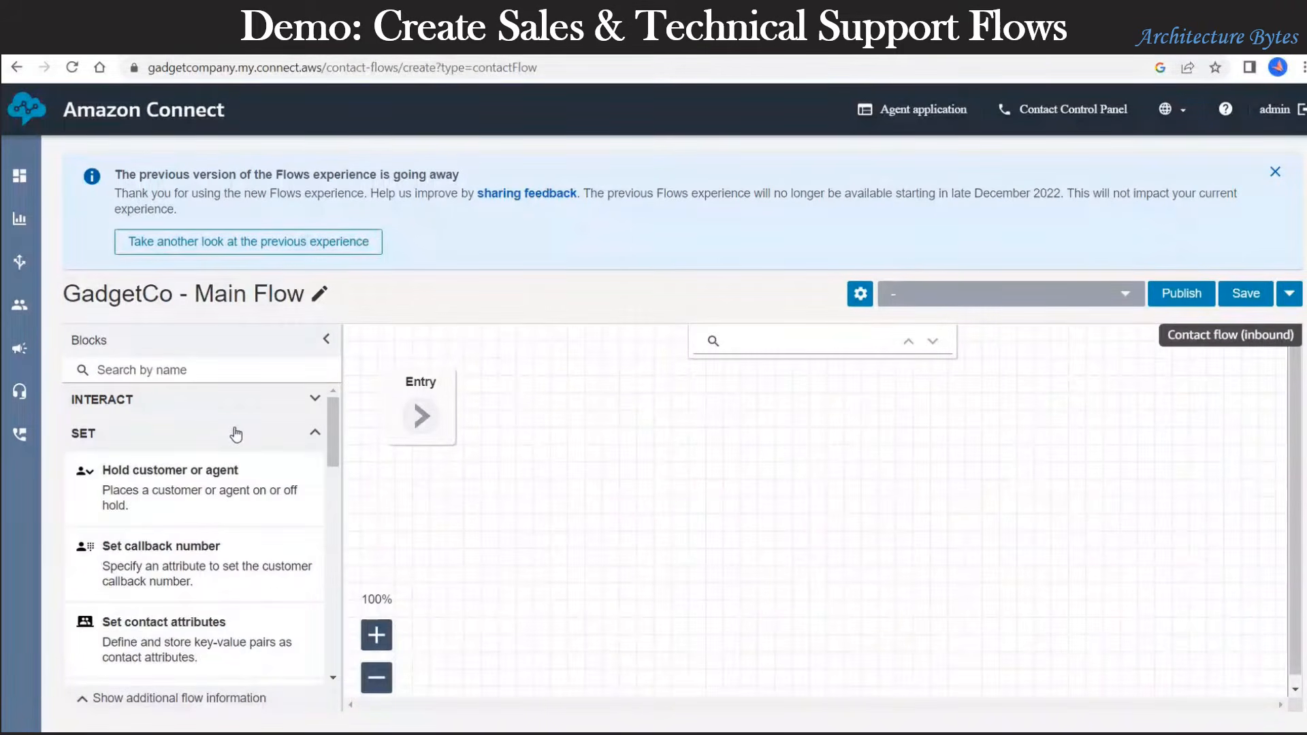
left_click(235, 434)
left_click(180, 539)
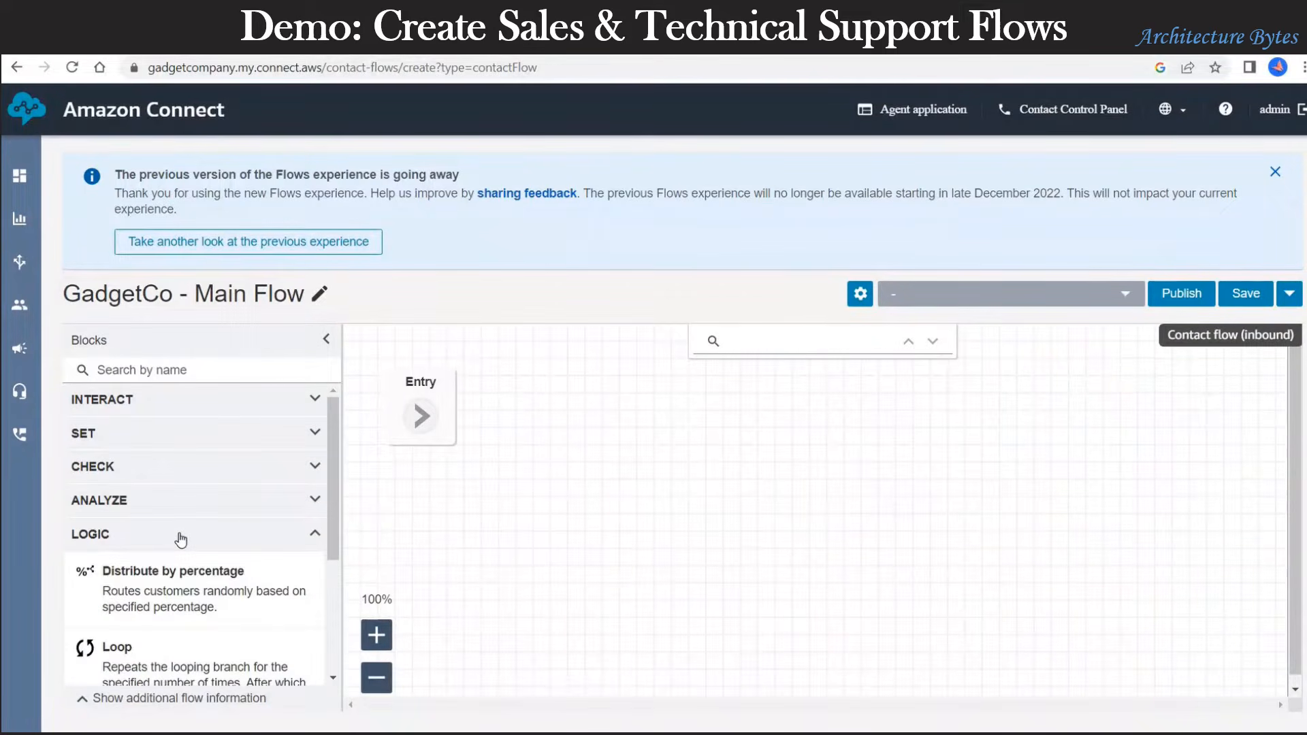
left_click(305, 543)
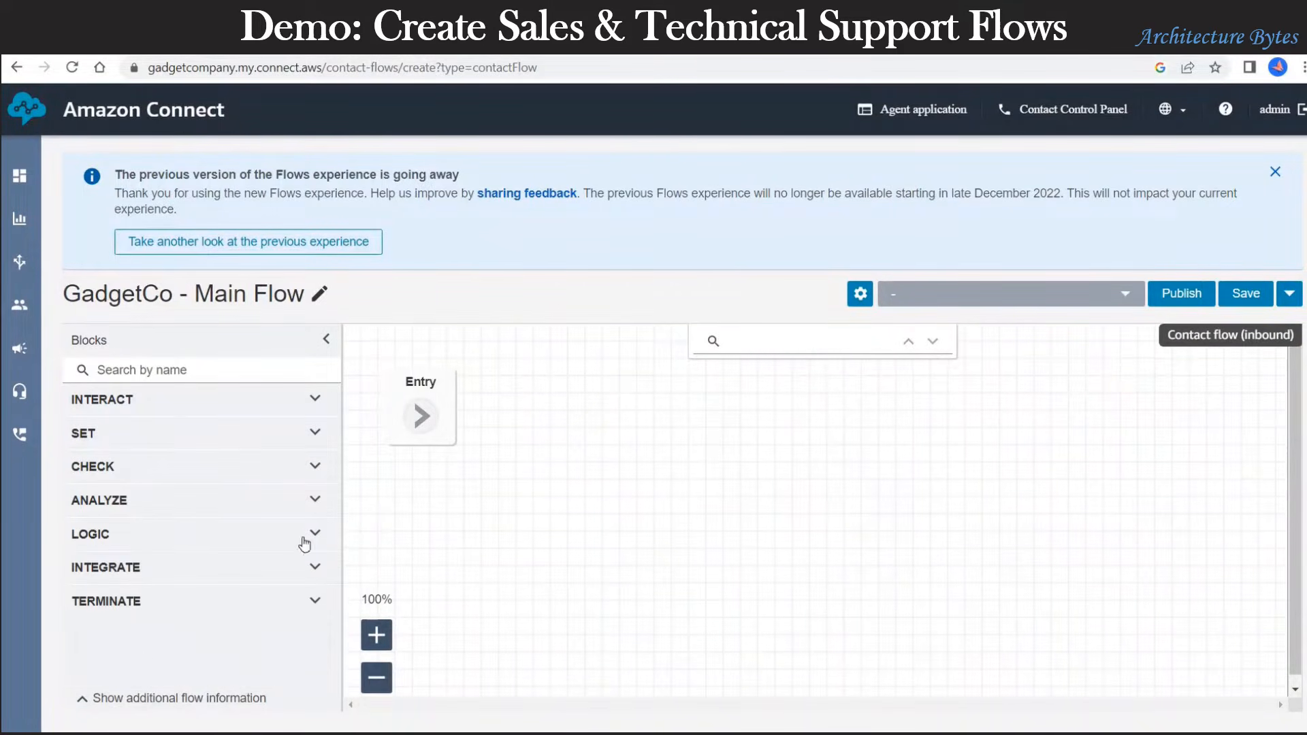
left_click(236, 403)
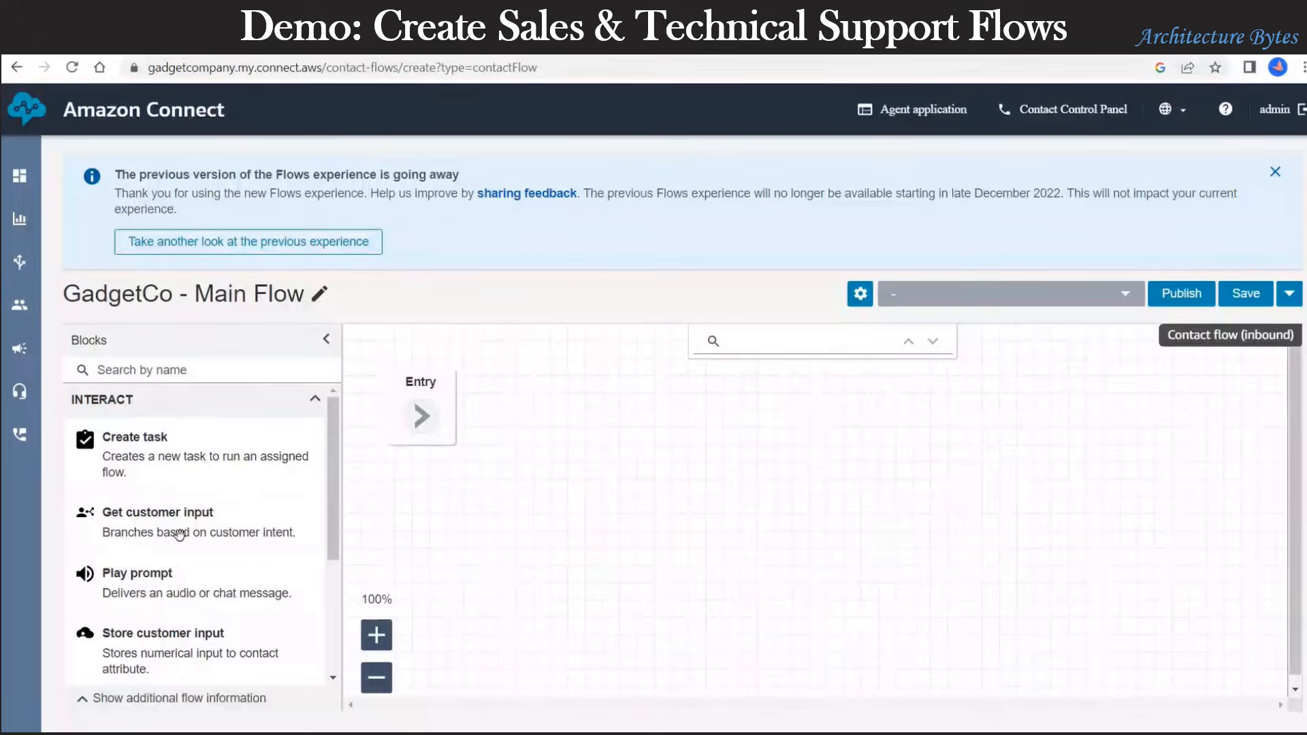
Step: Add a Play prompt block with text-to-speech 'Welcome to The Gadget Company.' interpreted as Text
left_click_drag(150, 589, 616, 365)
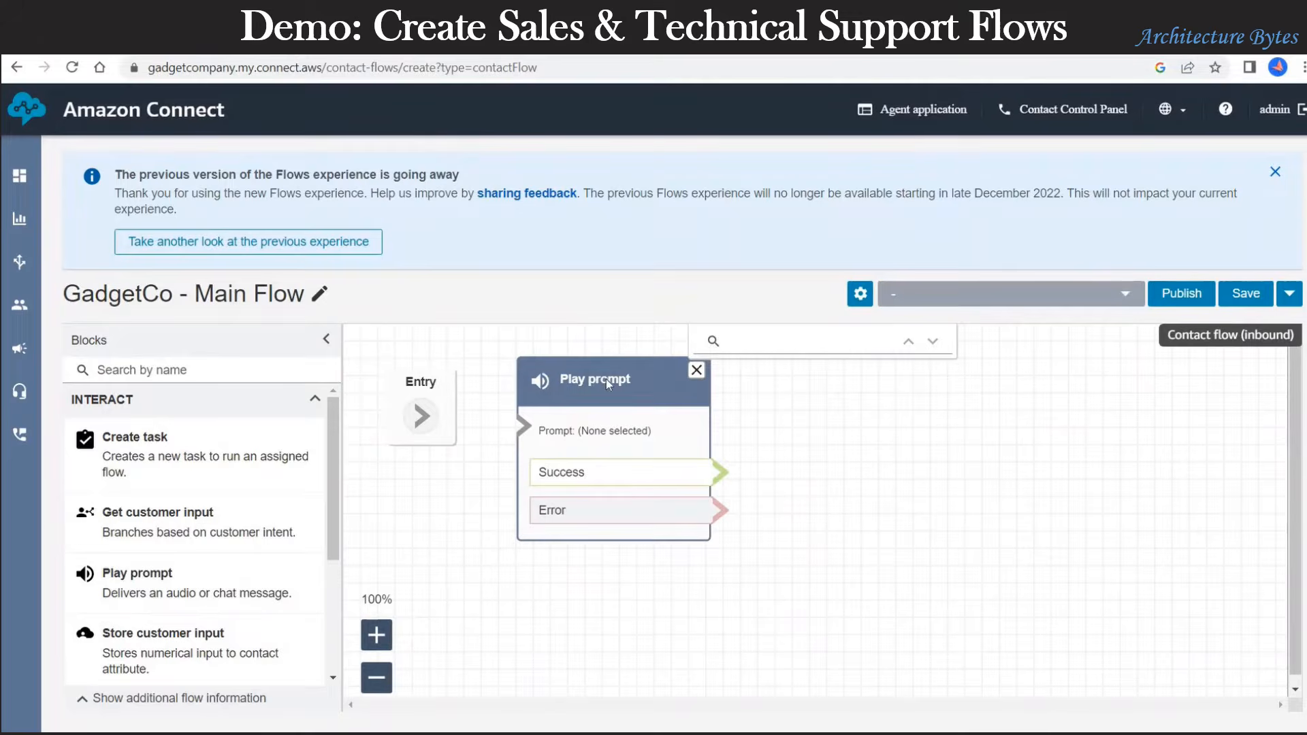
left_click(608, 385)
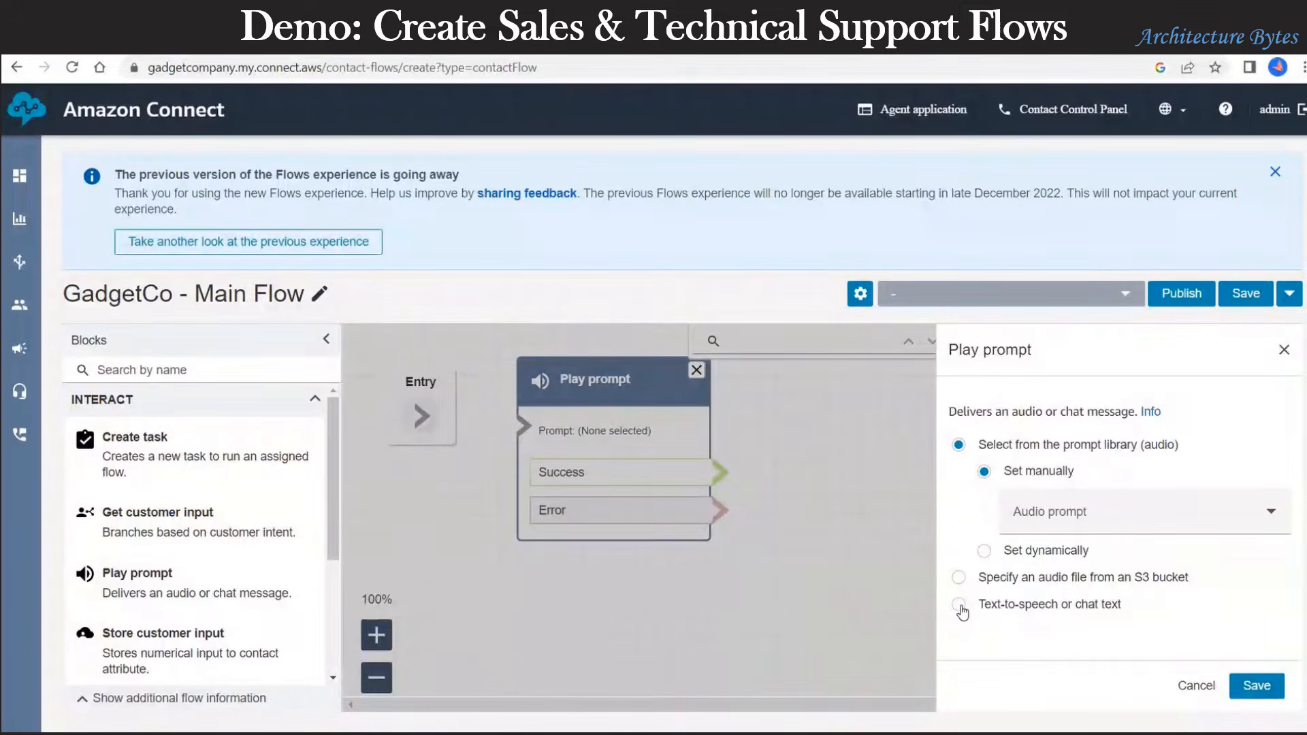
left_click(987, 606)
scroll(1062, 576, "down", 2)
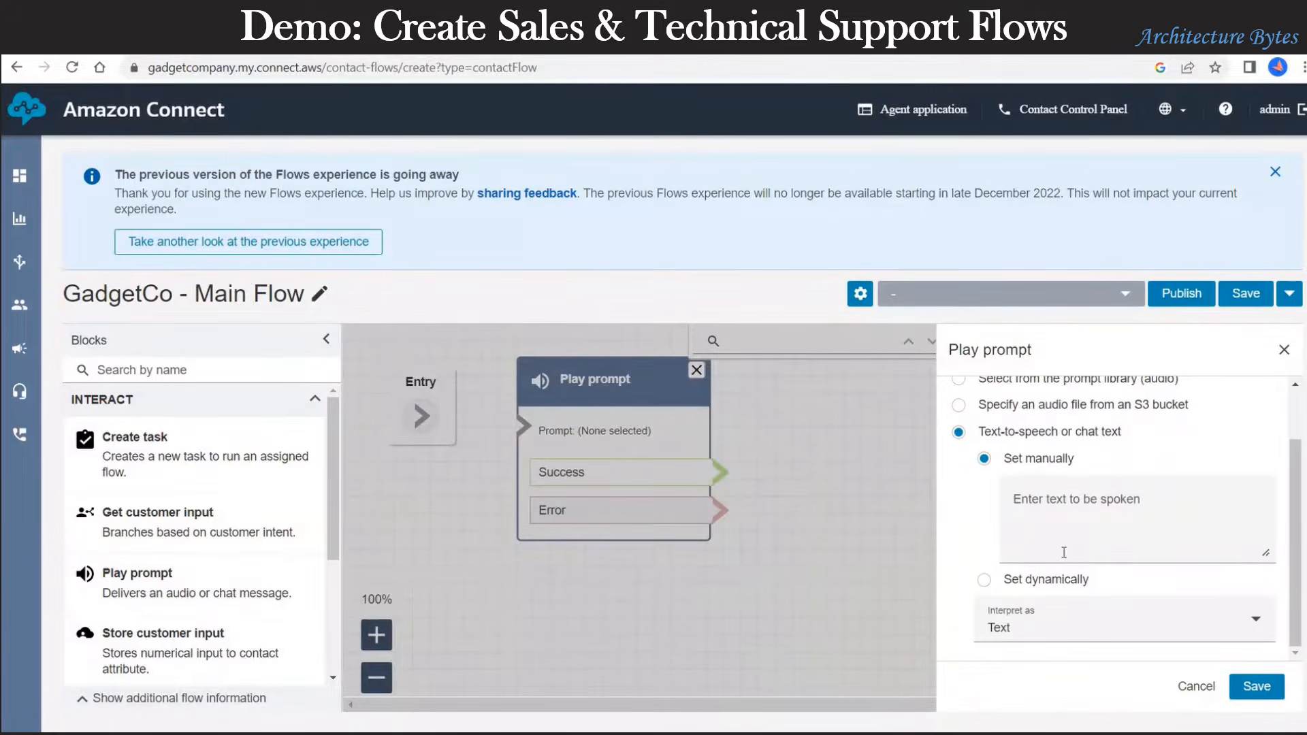
left_click(1063, 552)
type("Welcome ")
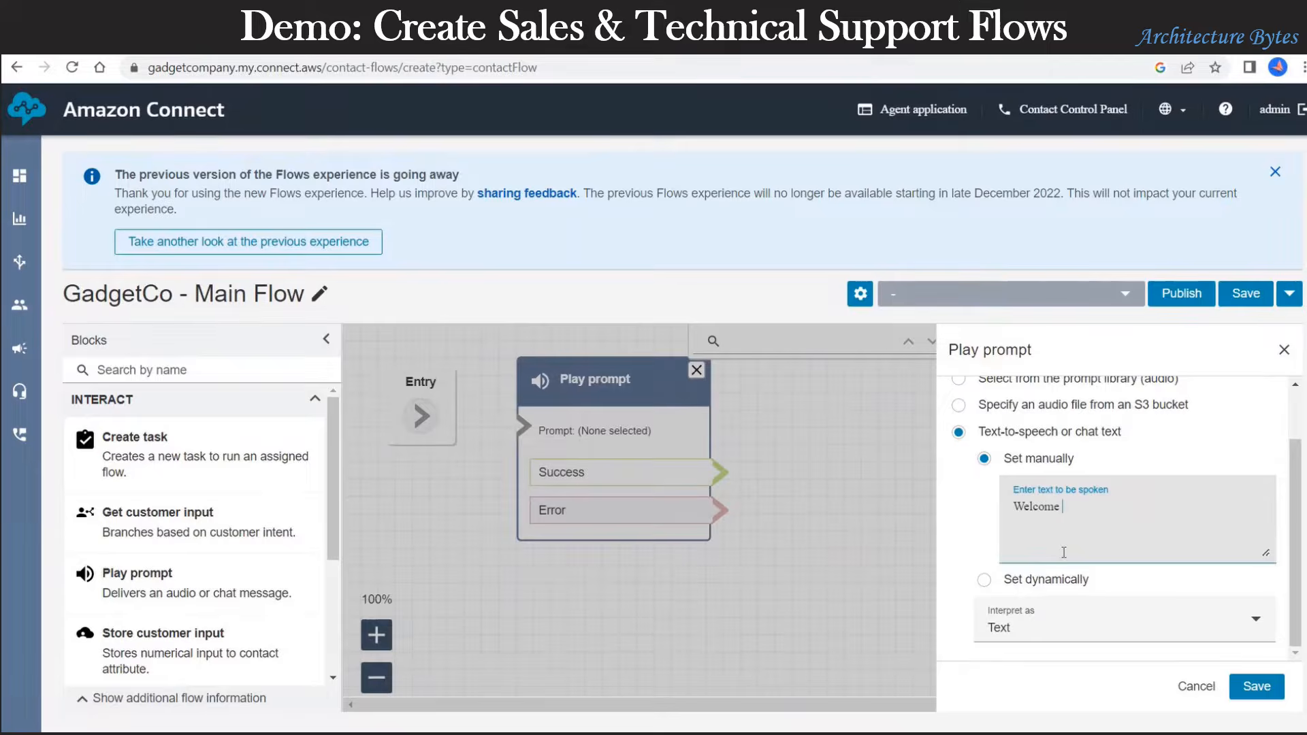
type("to The Gadget Company")
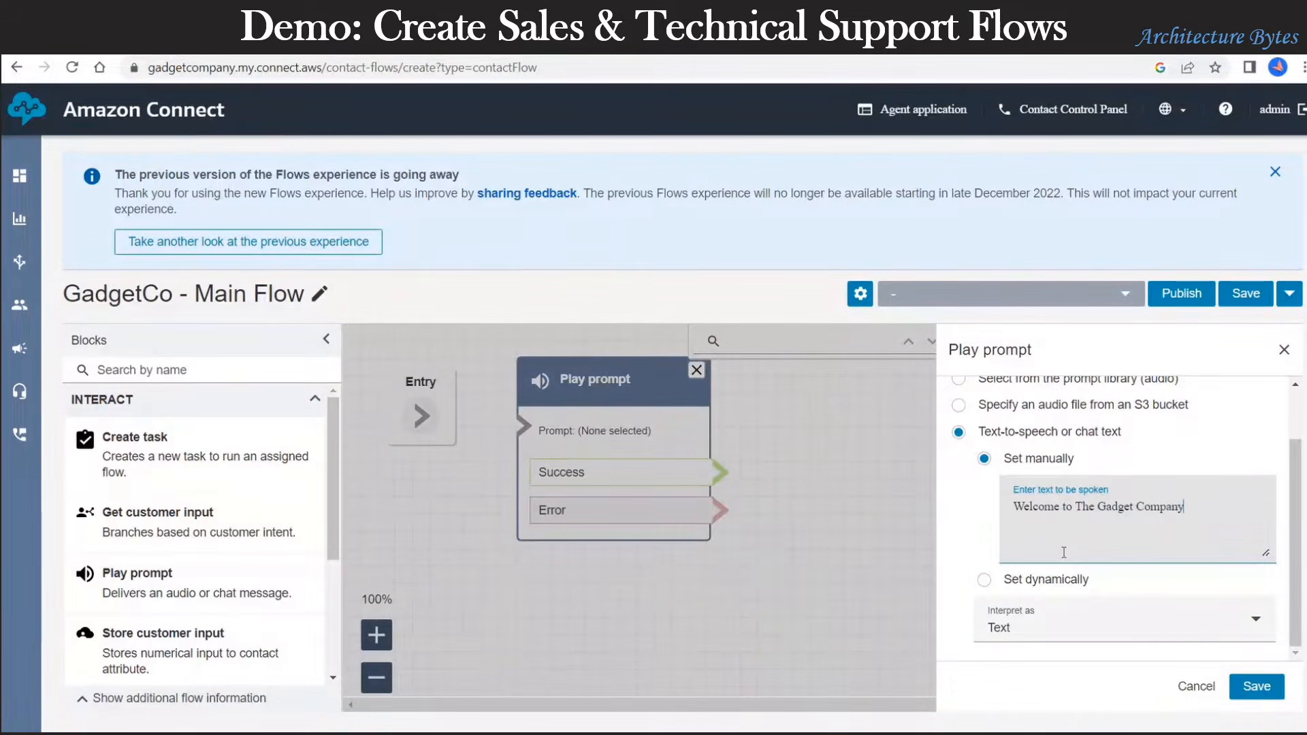
type(".")
left_click(1134, 629)
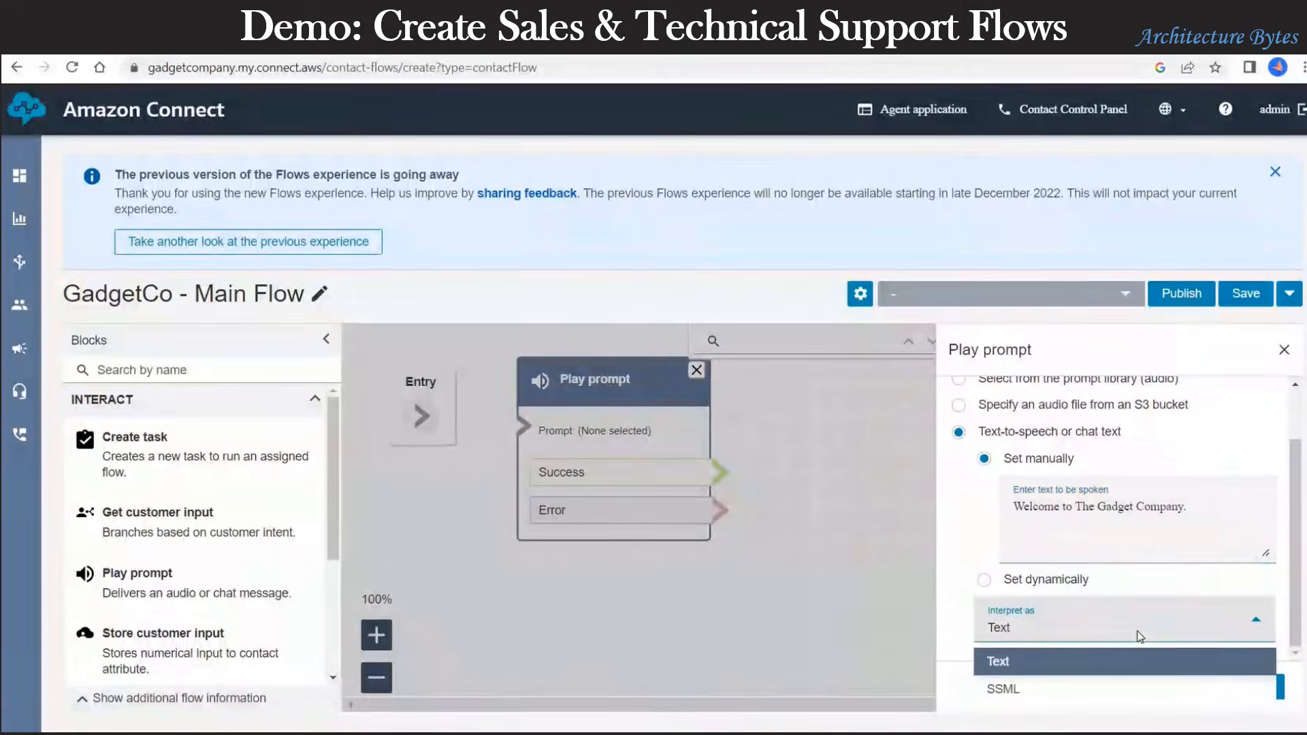
left_click(1166, 541)
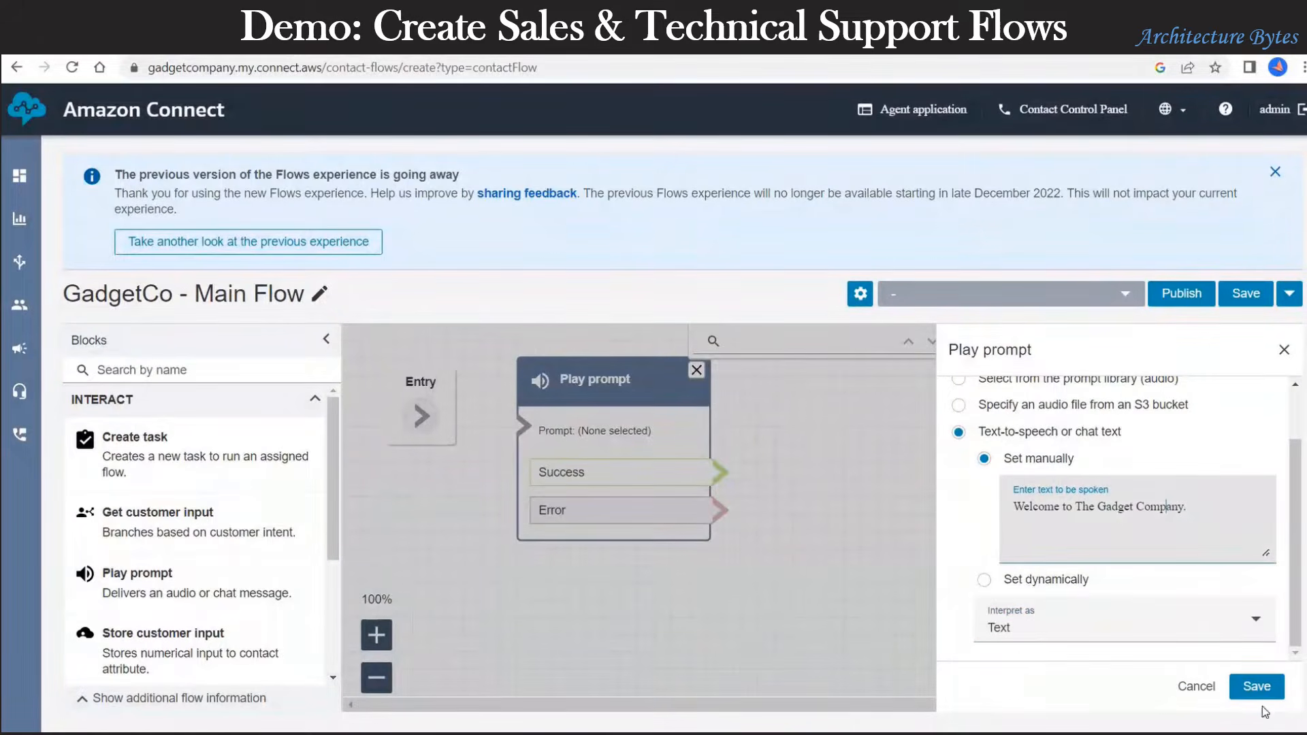
left_click(1256, 687)
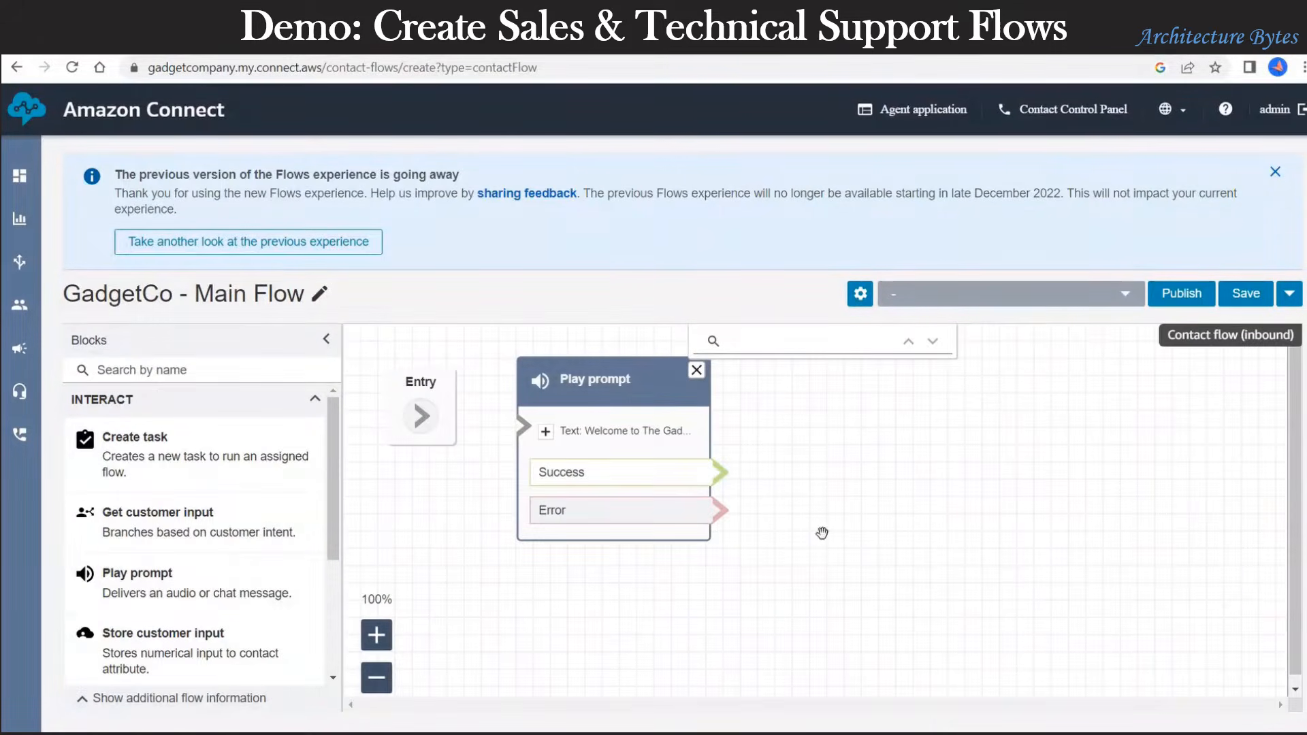
Step: Connect Entry to Play prompt, then route Play prompt's Success to a new Get customer input block
left_click_drag(426, 415, 524, 428)
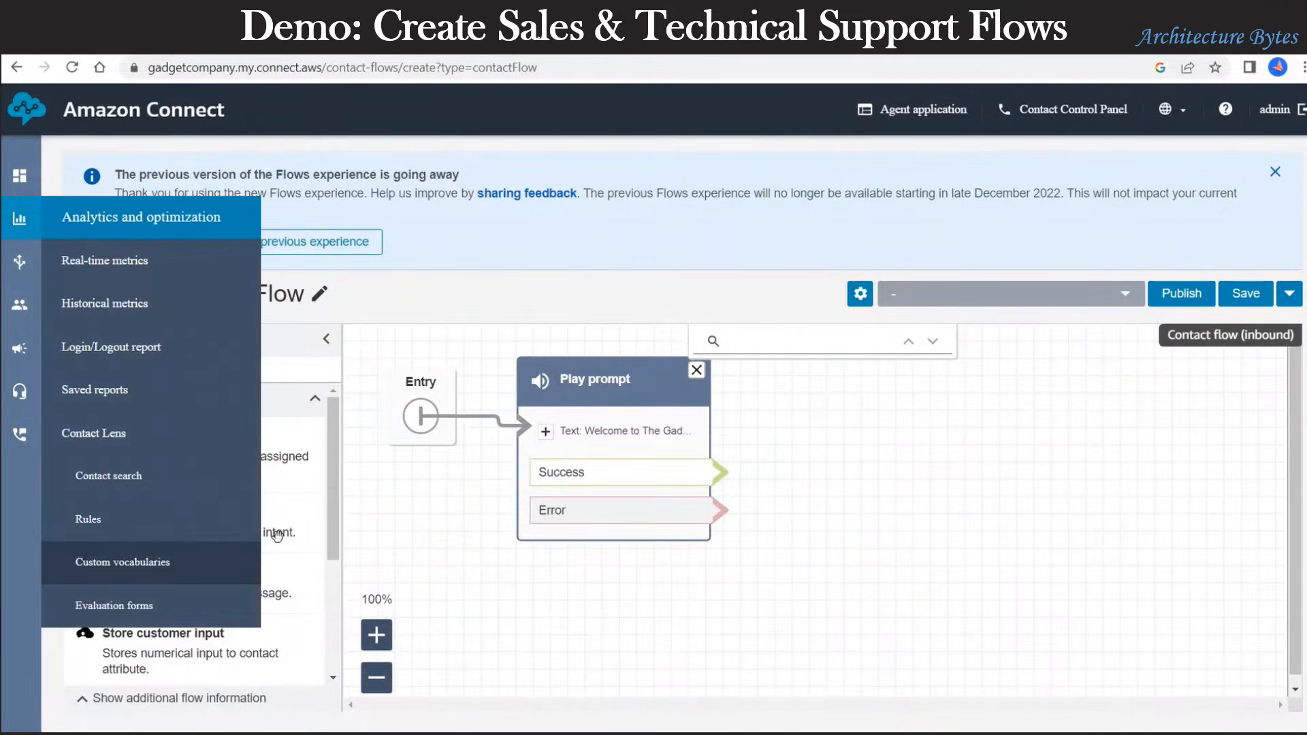
left_click_drag(172, 517, 933, 380)
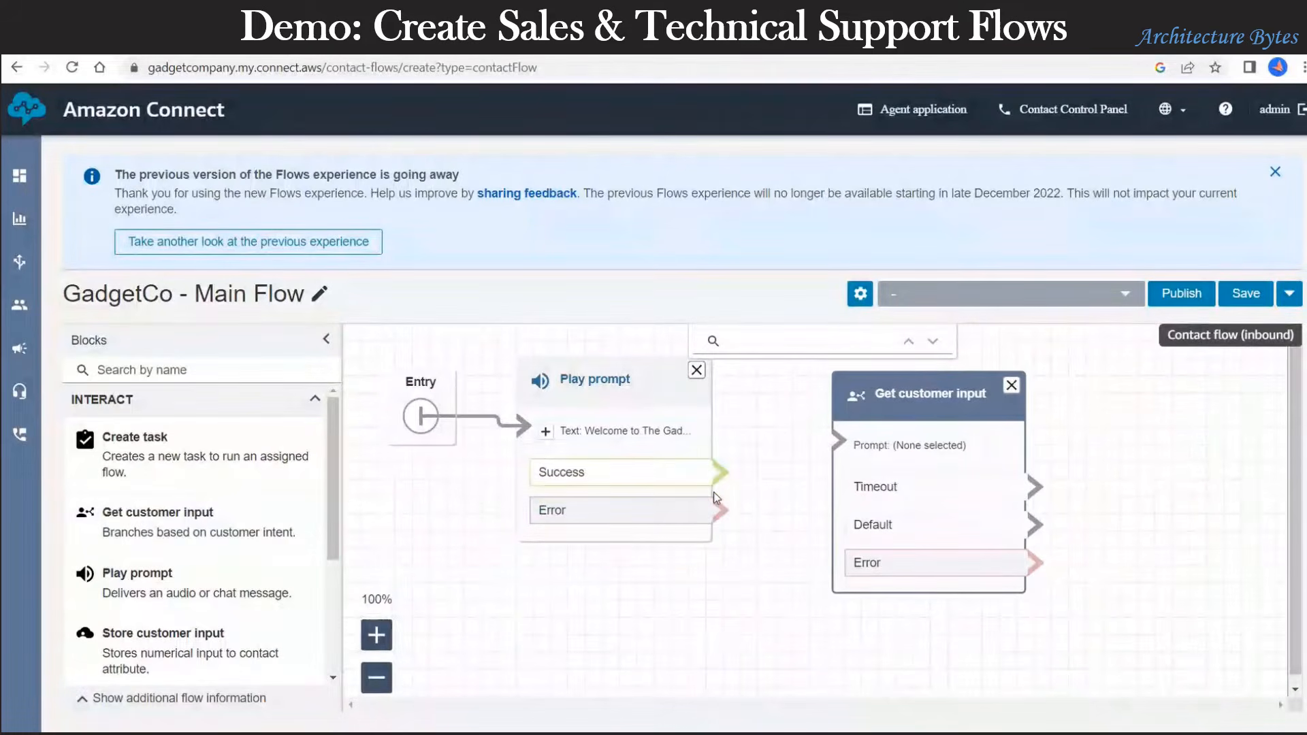
left_click_drag(721, 472, 839, 441)
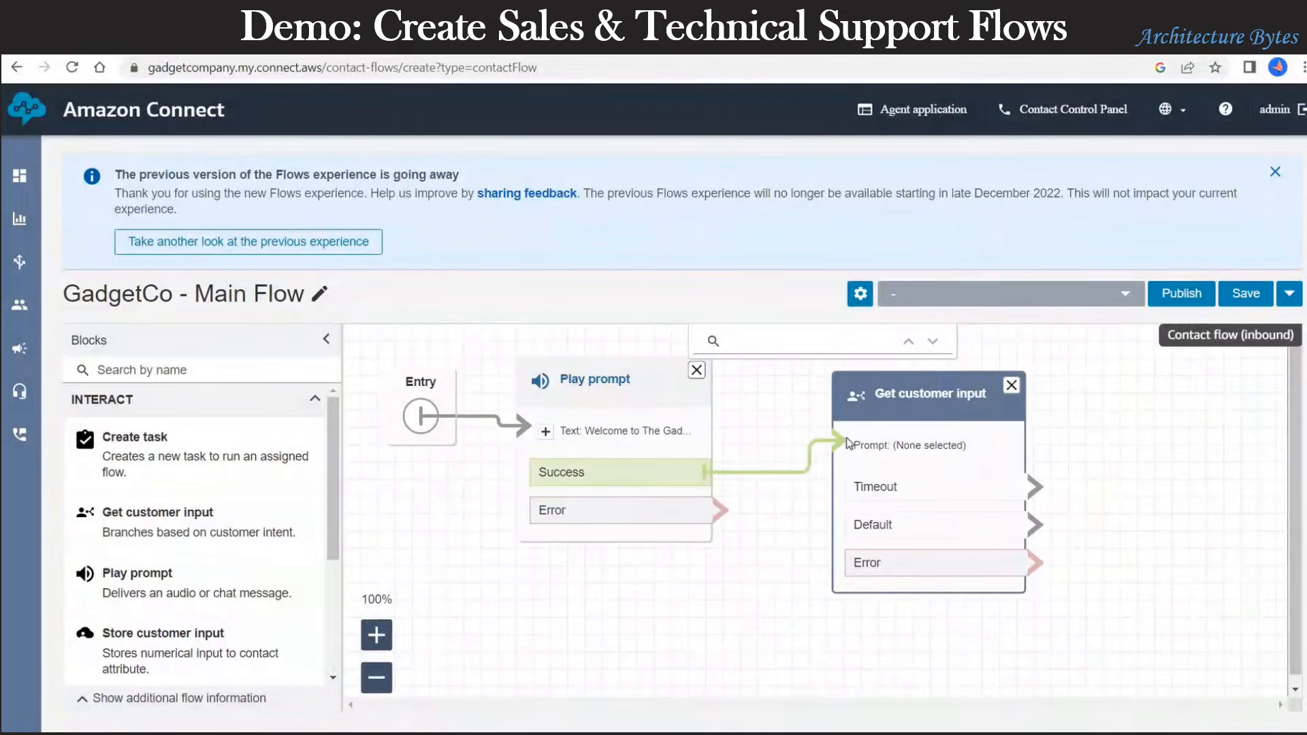
Step: Set the Get customer input prompt to text-to-speech, starting with 'For Sales'
left_click(919, 393)
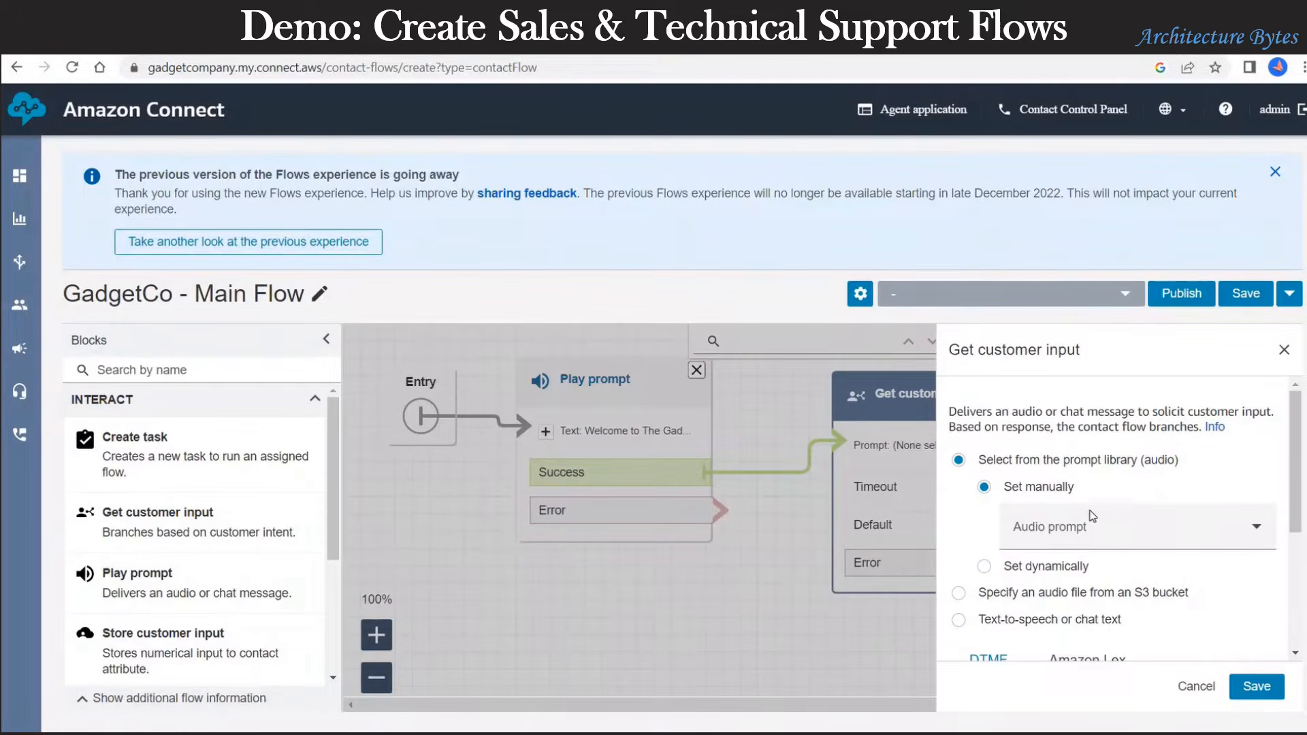
scroll(1038, 485, "down", 3)
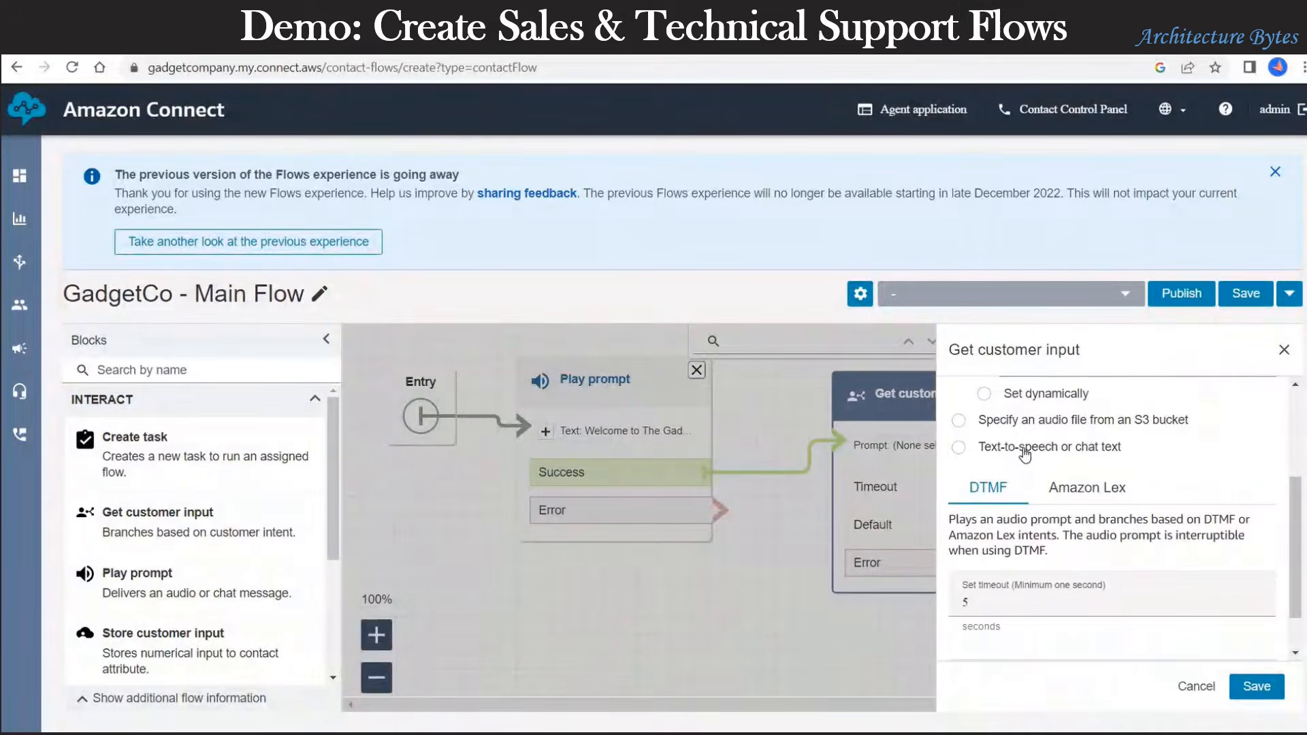
left_click(1025, 450)
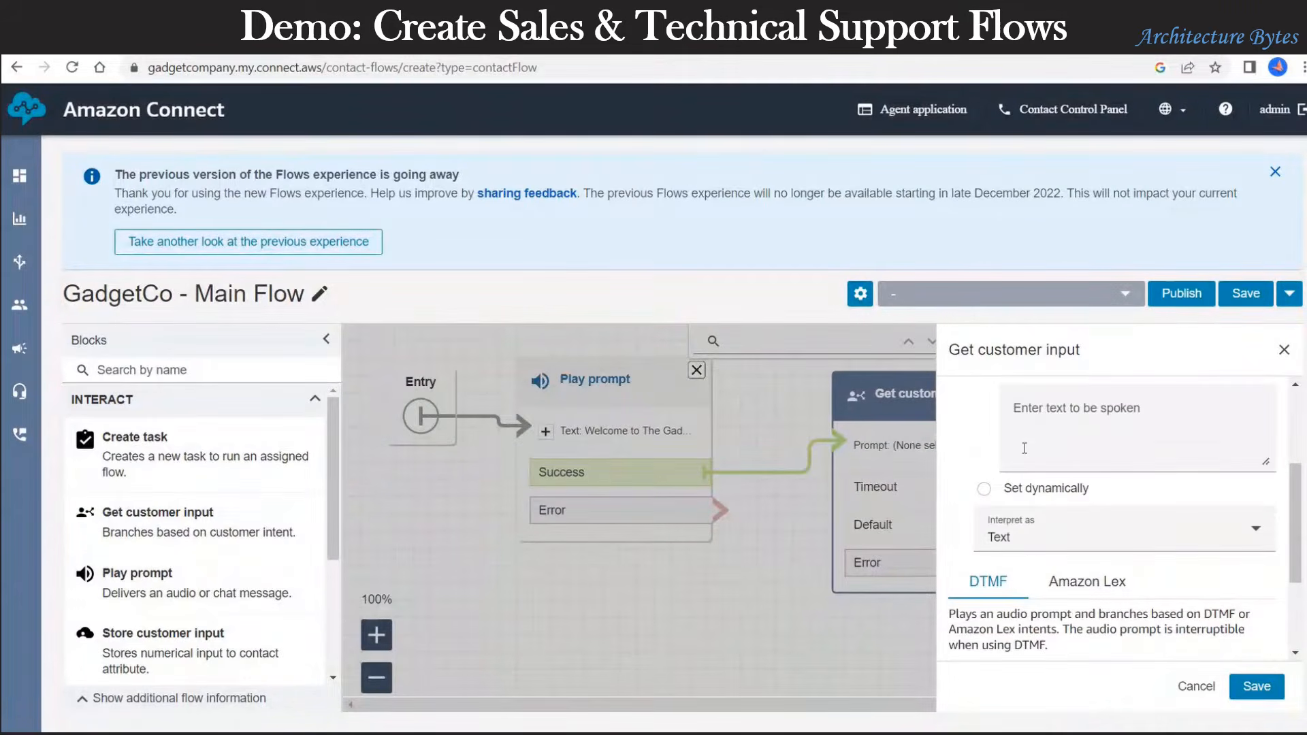
left_click(1044, 412)
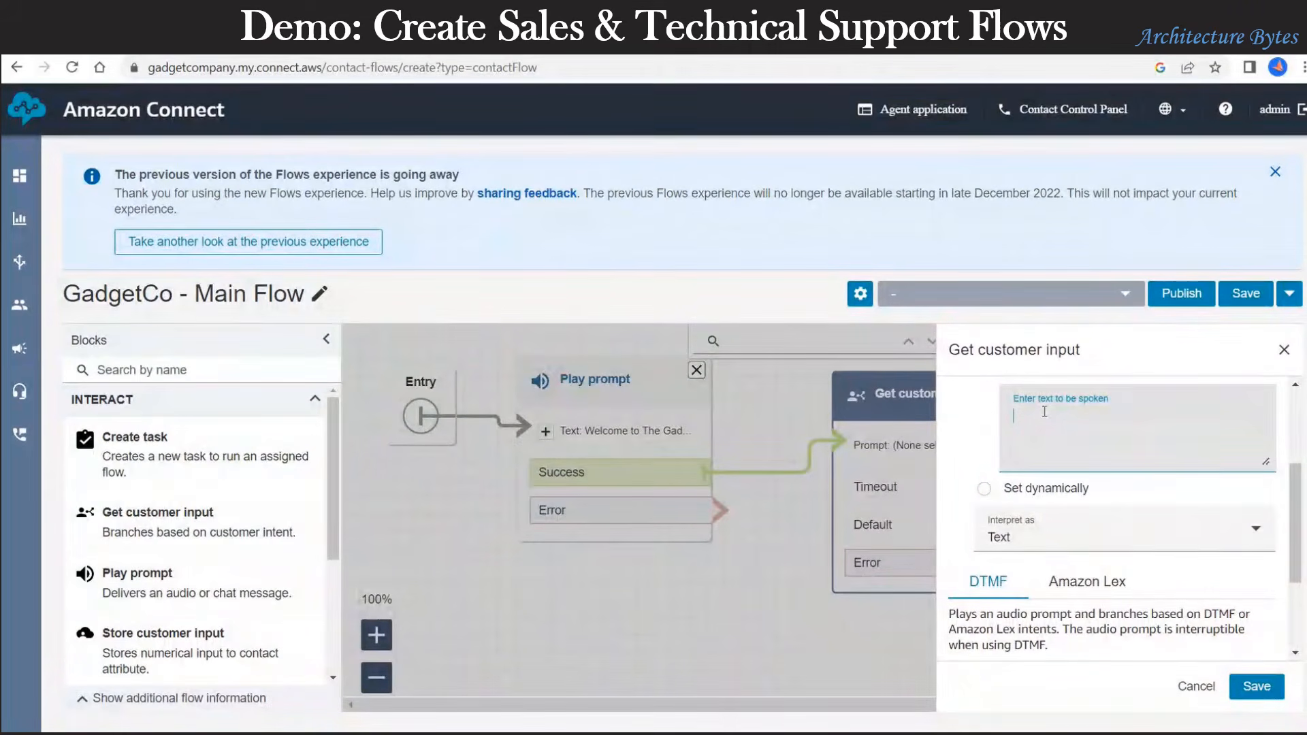
type("PLe")
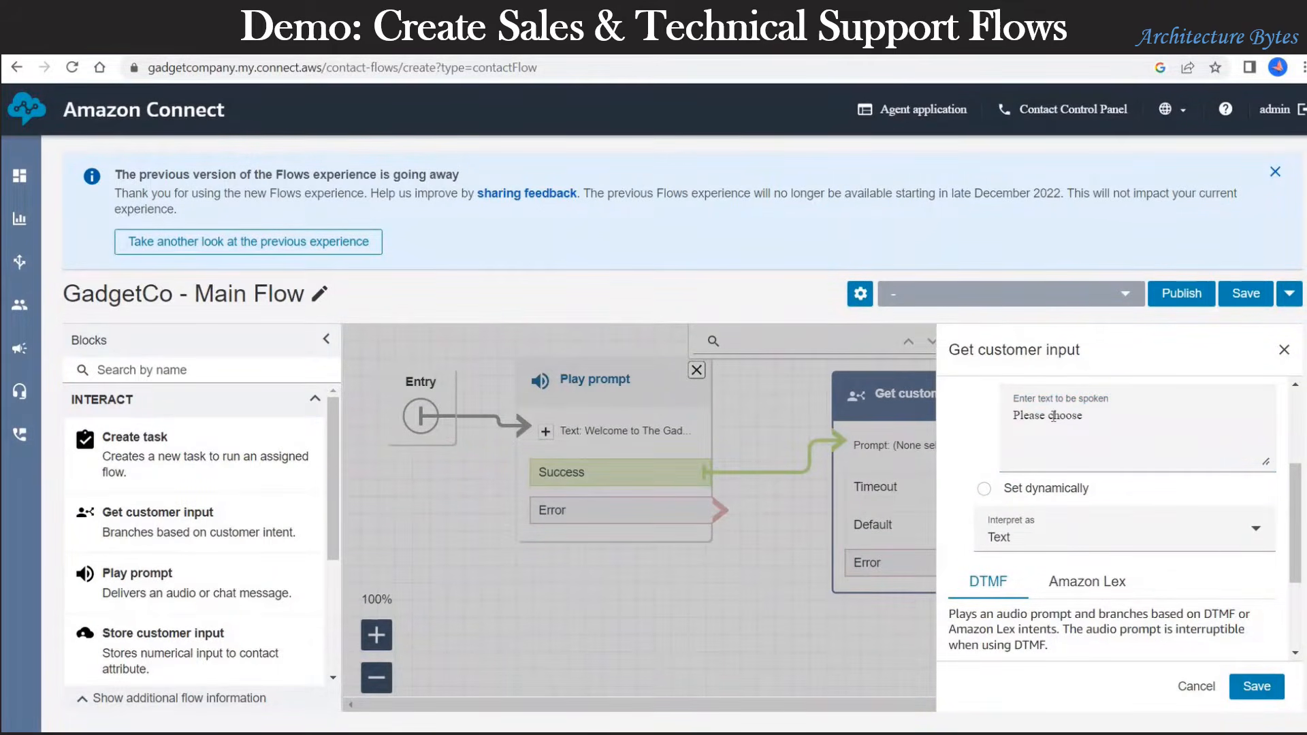
triple_click(1054, 417)
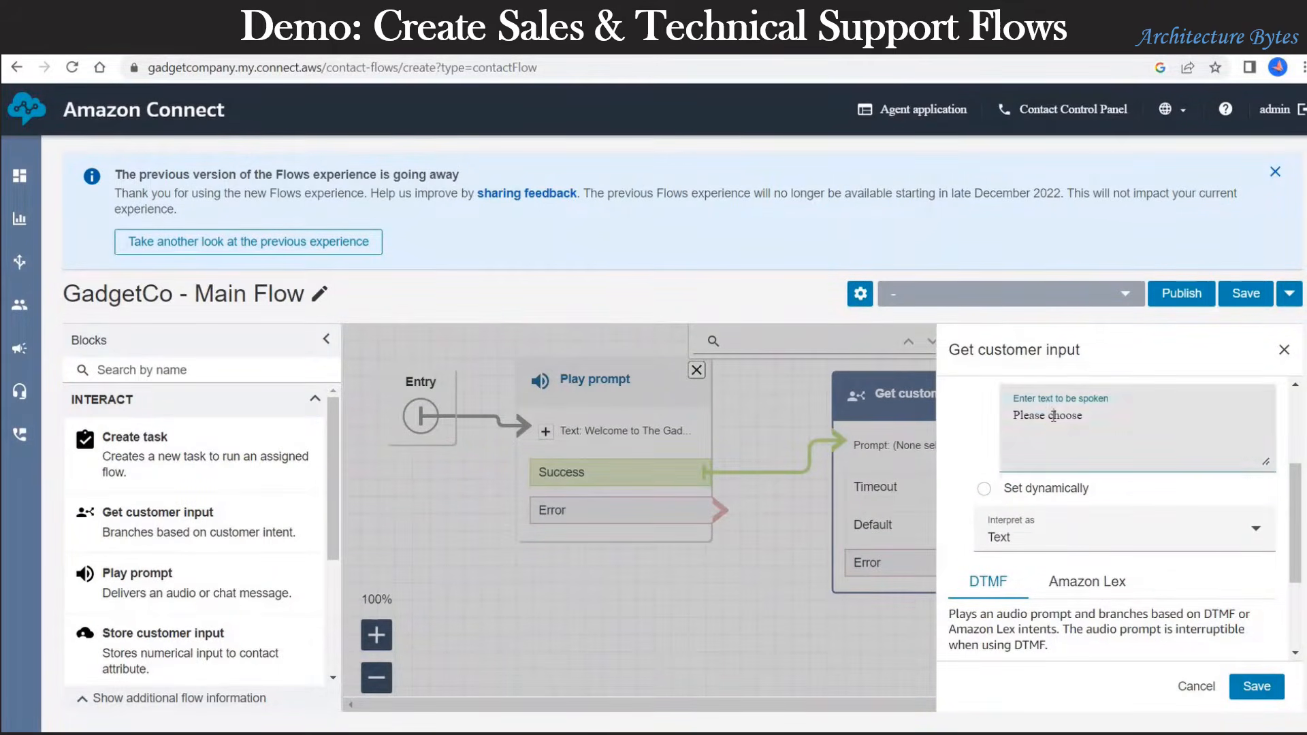
type("For Sales press 1")
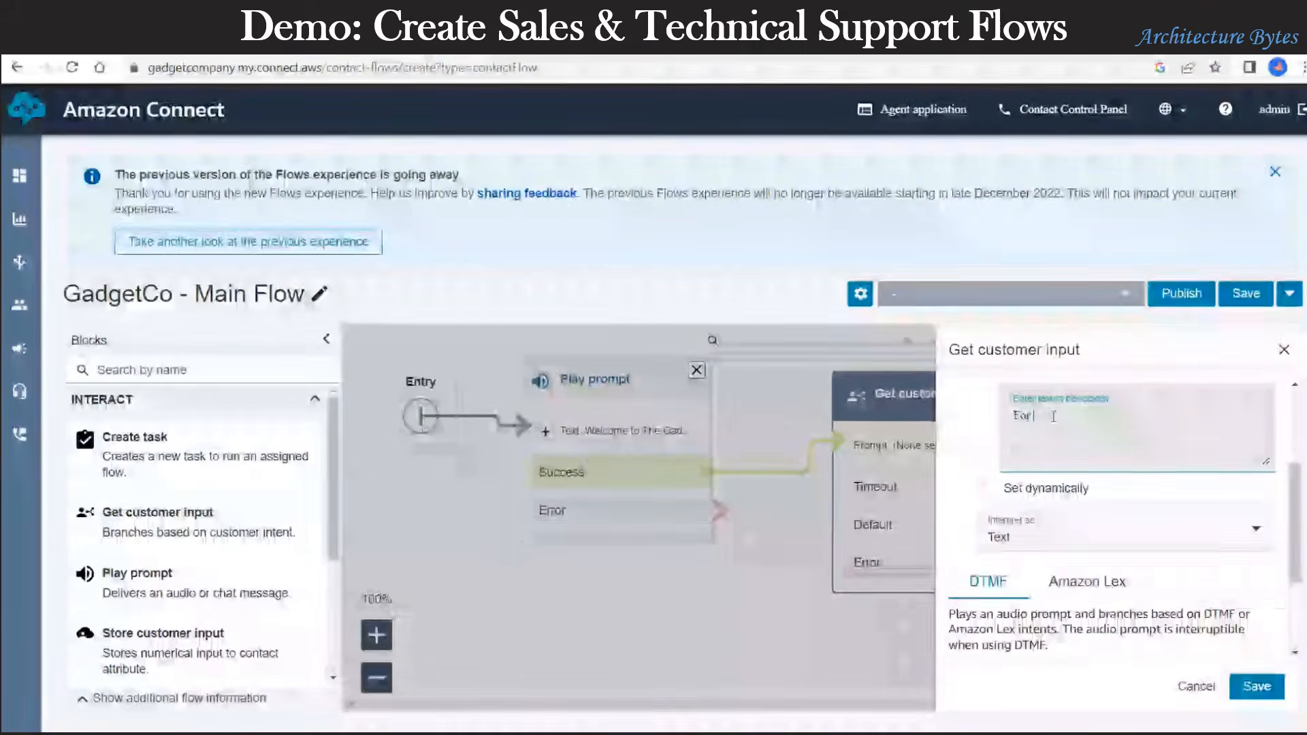
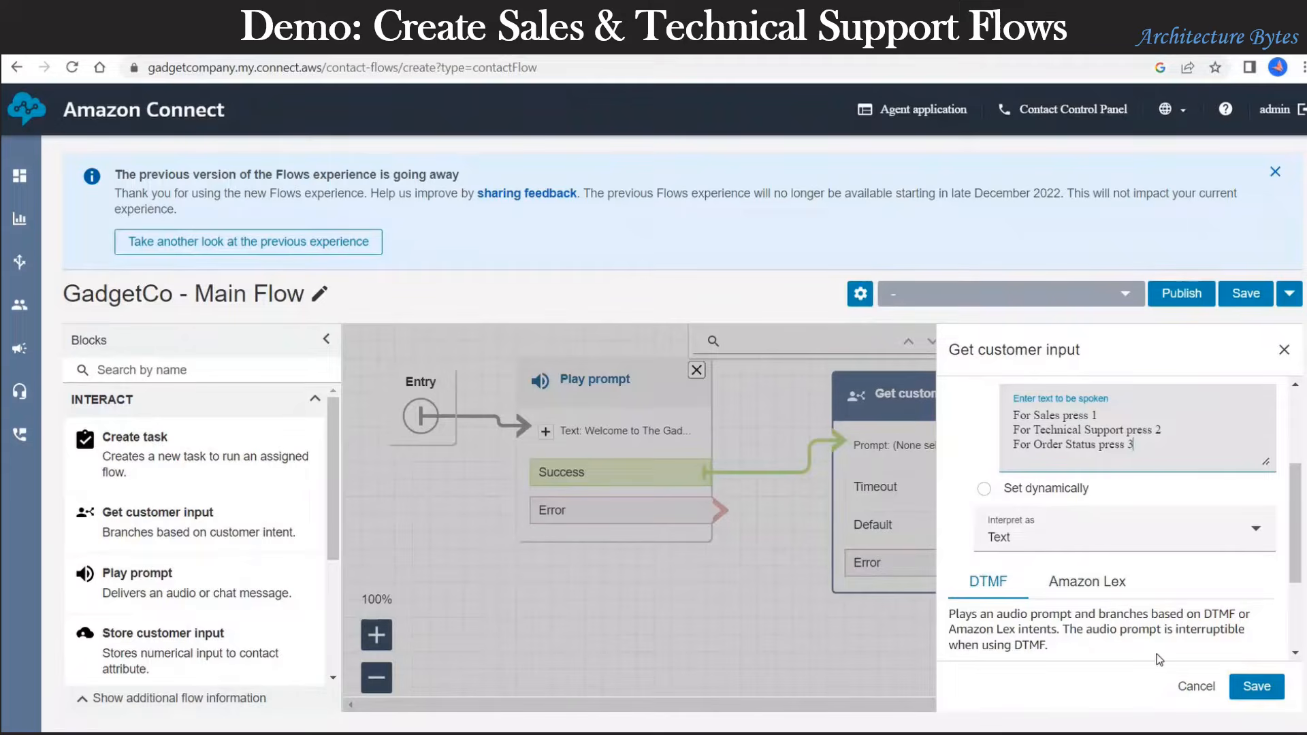
Step: Add DTMF conditions 1, 2 and 3 to the Get customer input block and save
scroll(1135, 607, "down", 3)
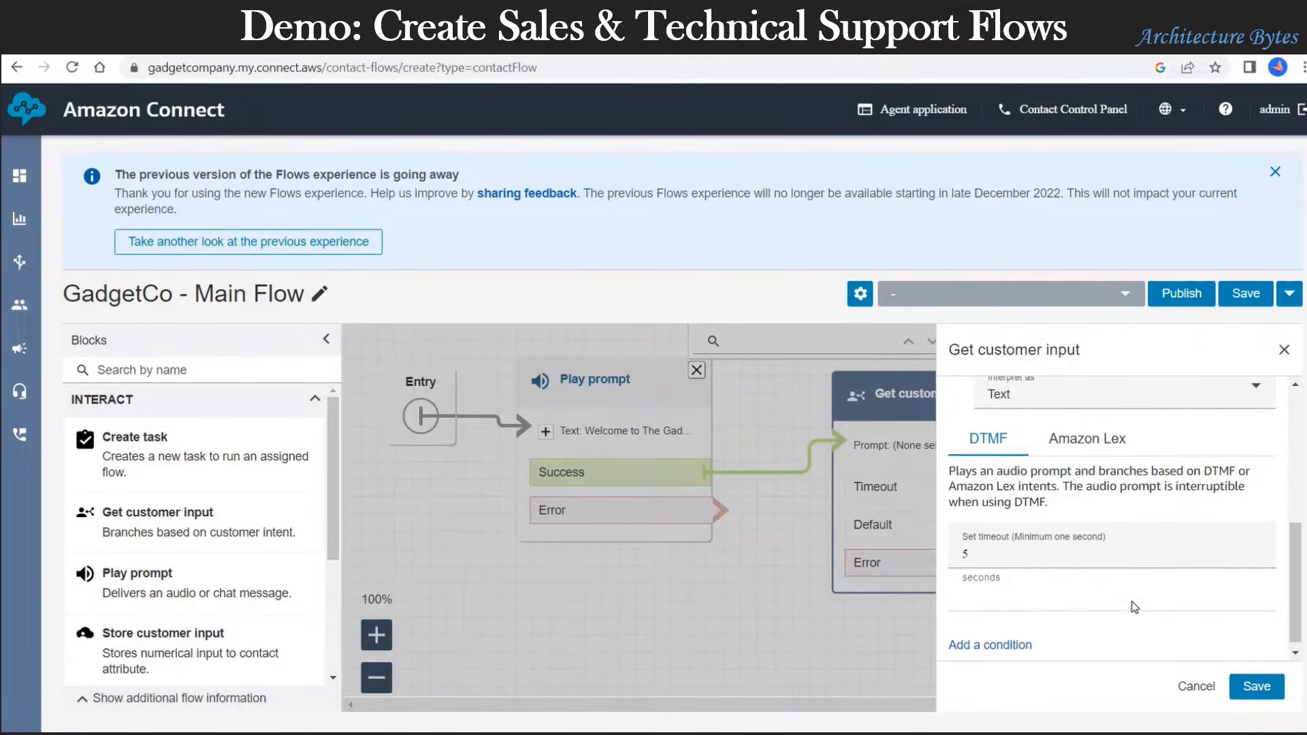
left_click(1021, 637)
left_click(1026, 567)
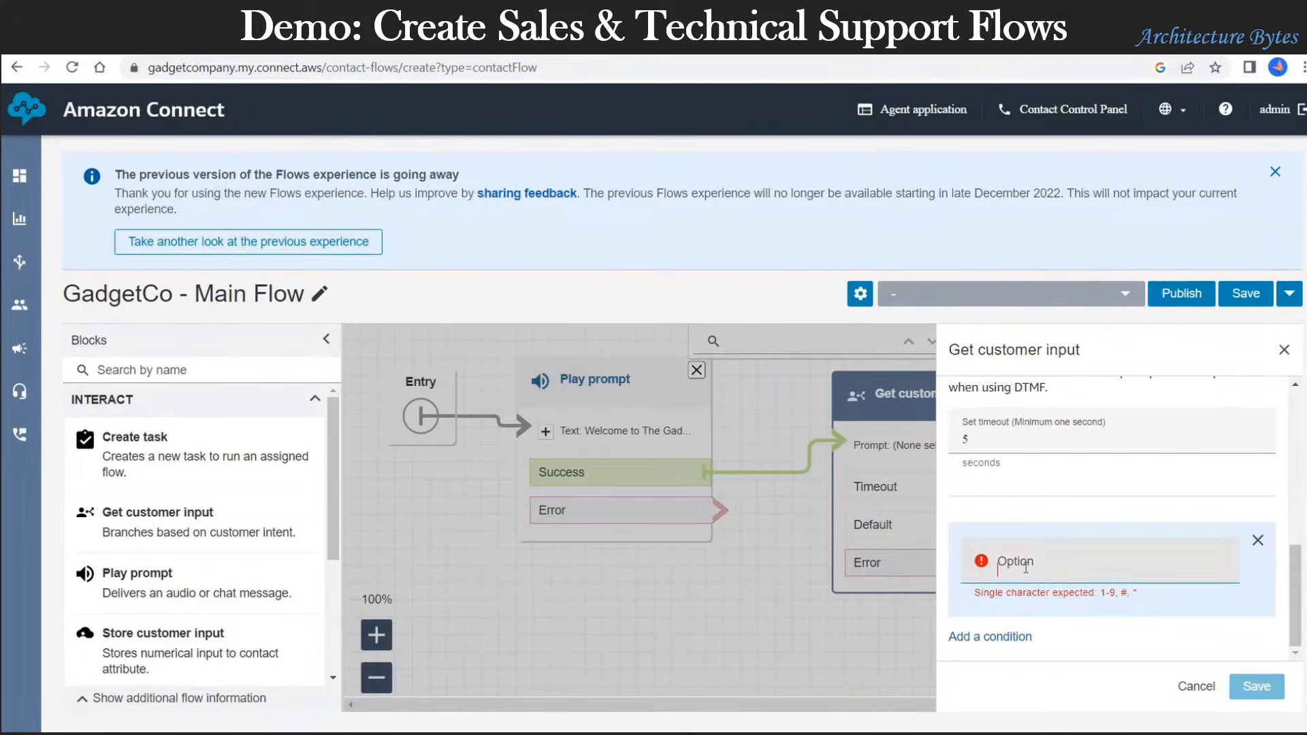
type("1")
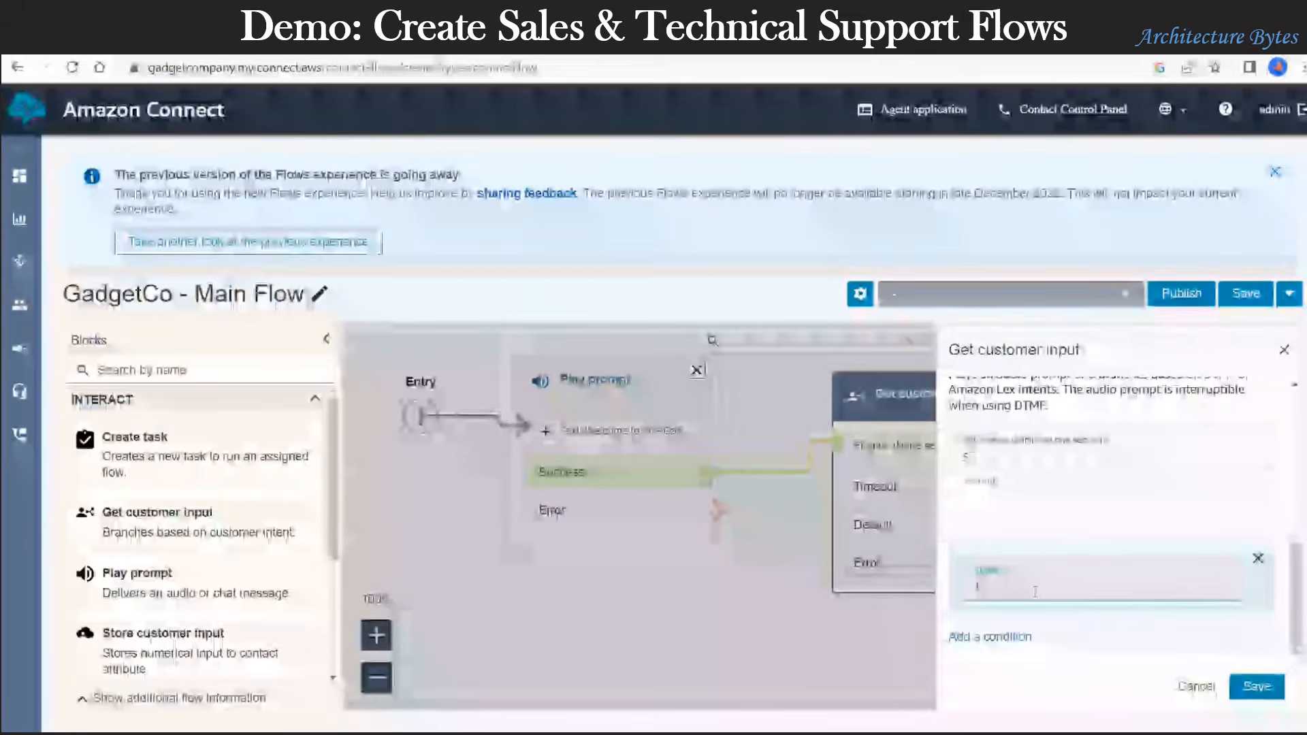
left_click(1017, 636)
scroll(1021, 567, "down", 2)
left_click(1022, 575)
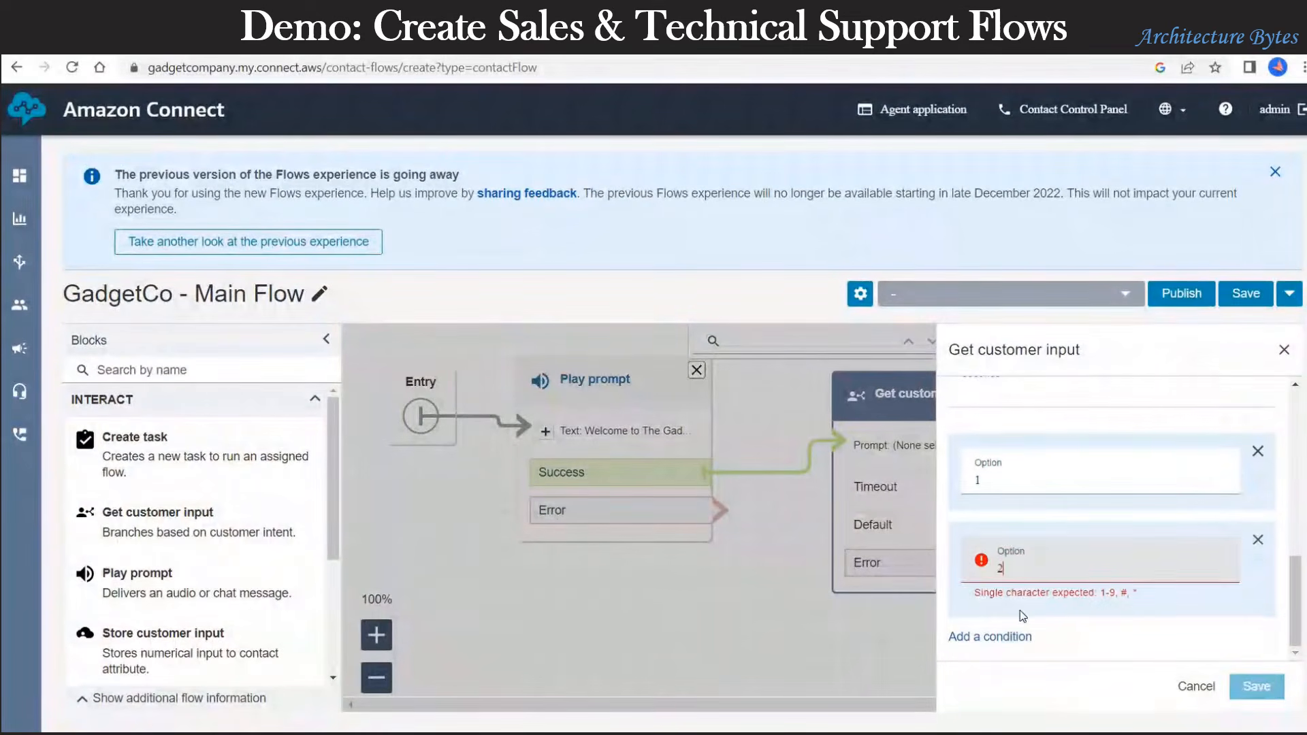
type("2")
left_click(1018, 636)
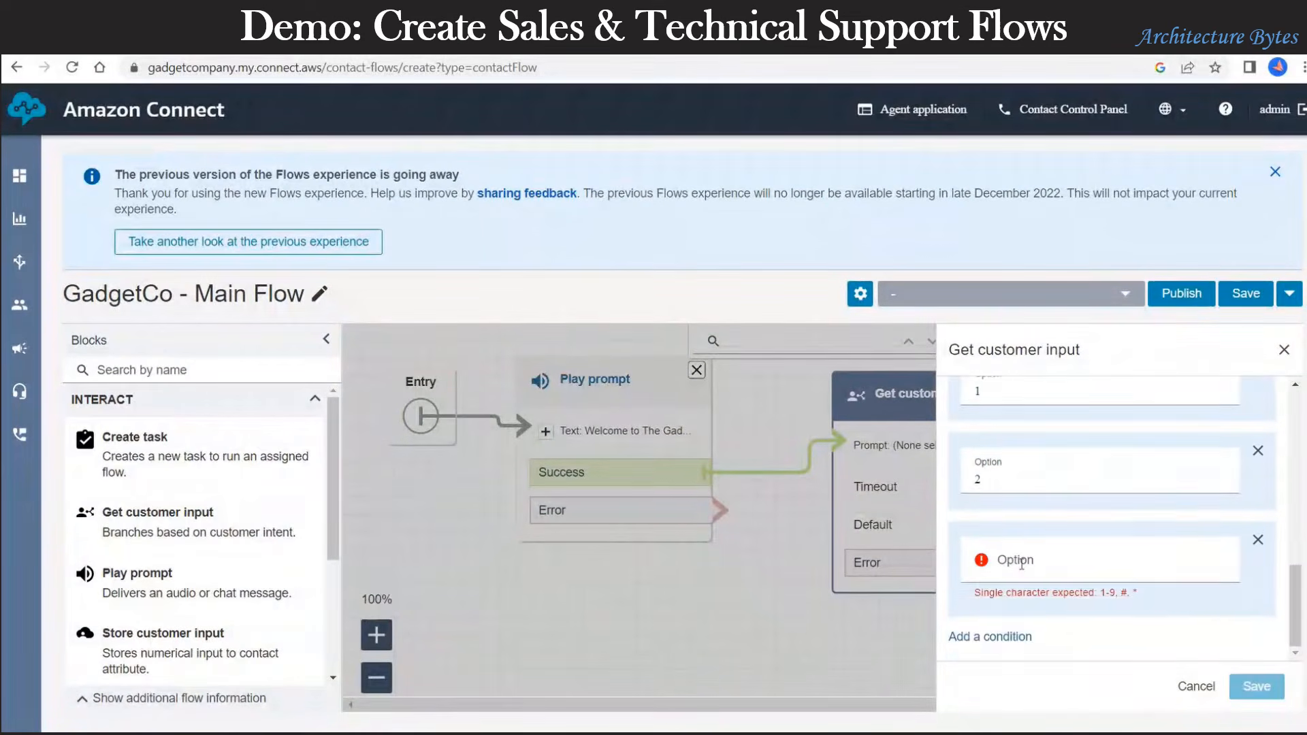
type("3")
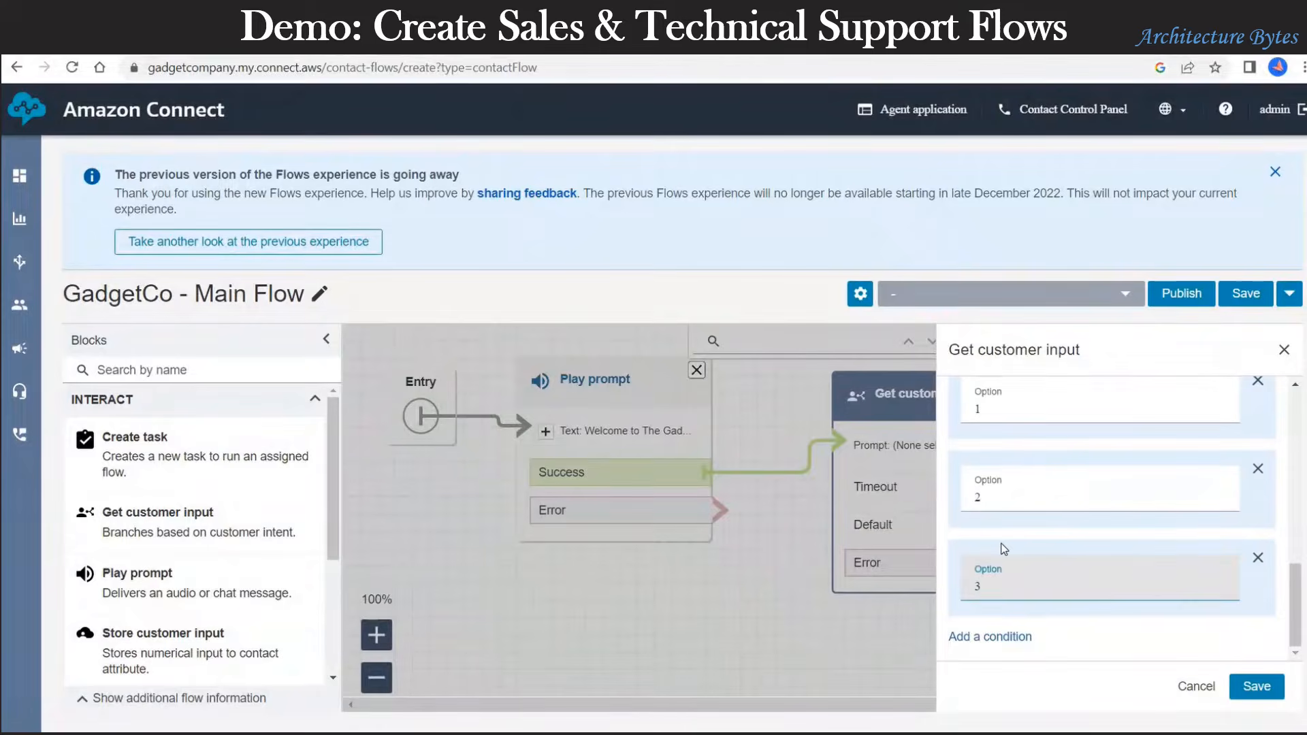
left_click(1266, 688)
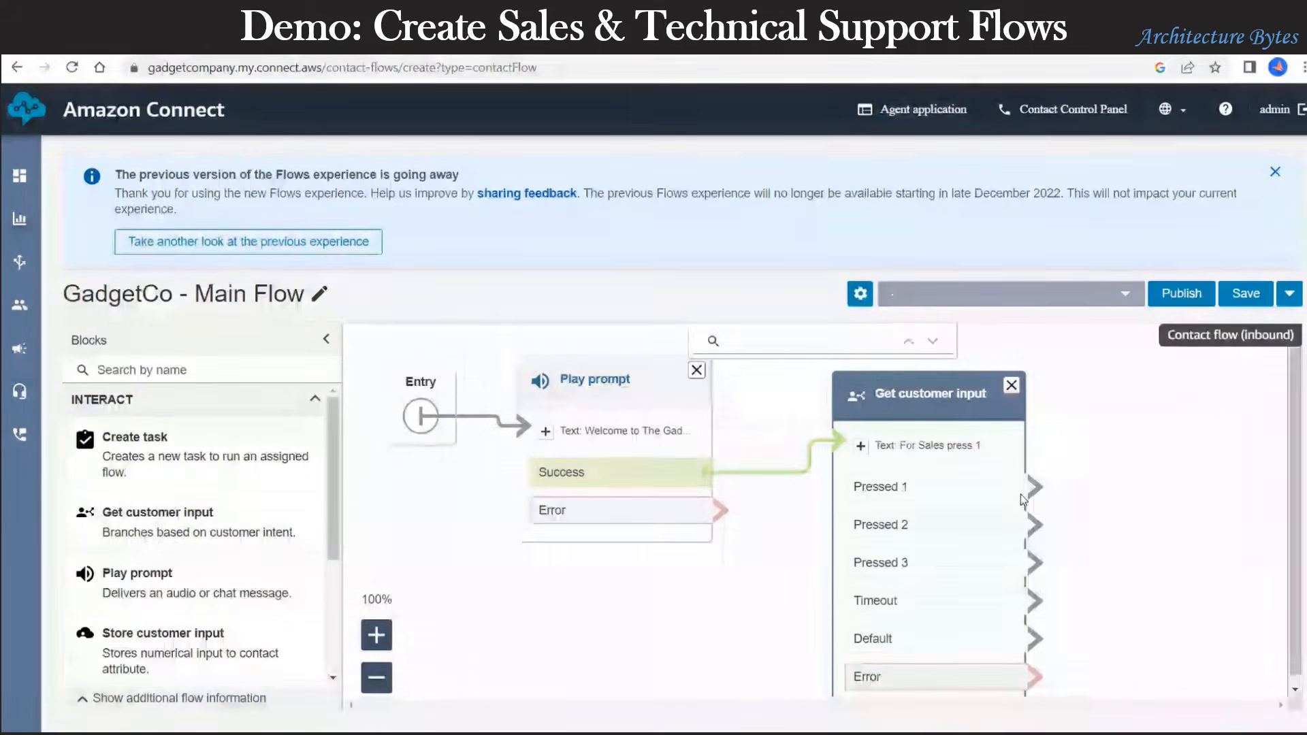
Step: Place two Transfer to flow blocks, stacked, right of Get customer input
left_click(377, 677)
left_click(376, 677)
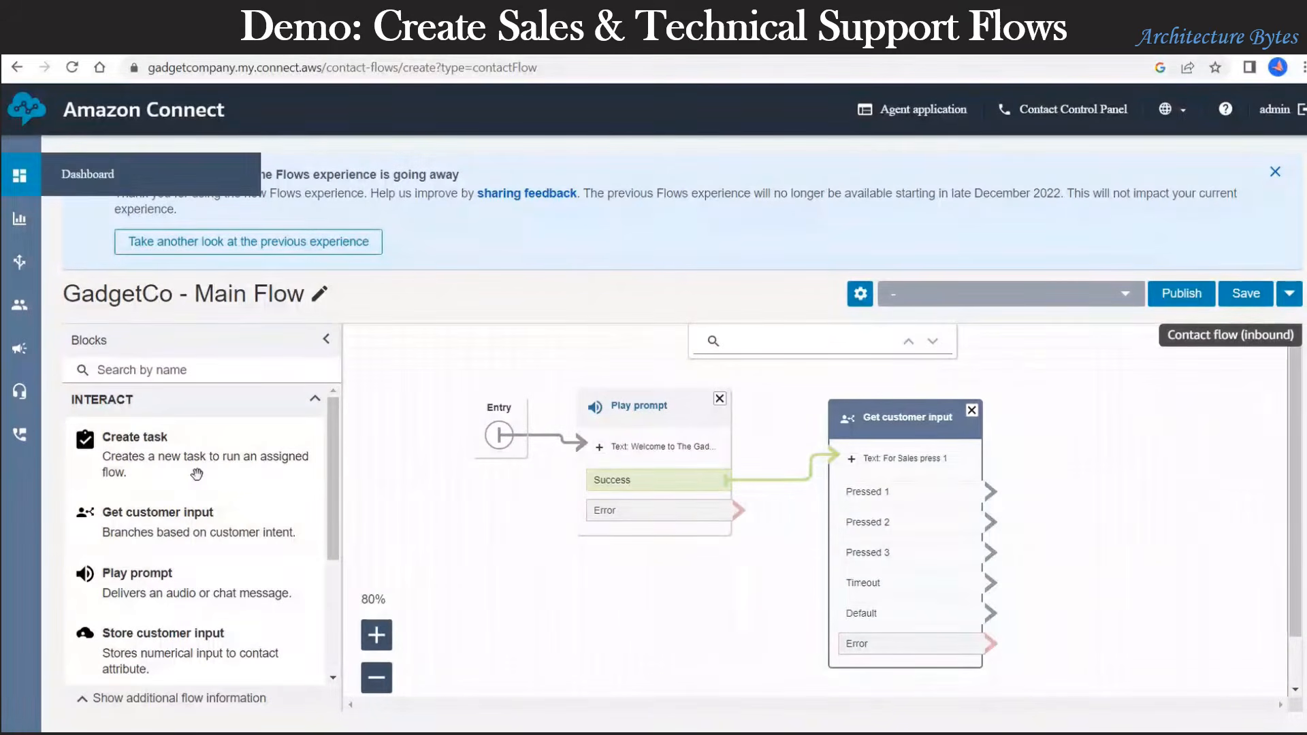
scroll(197, 474, "down", 3)
scroll(196, 474, "down", 1)
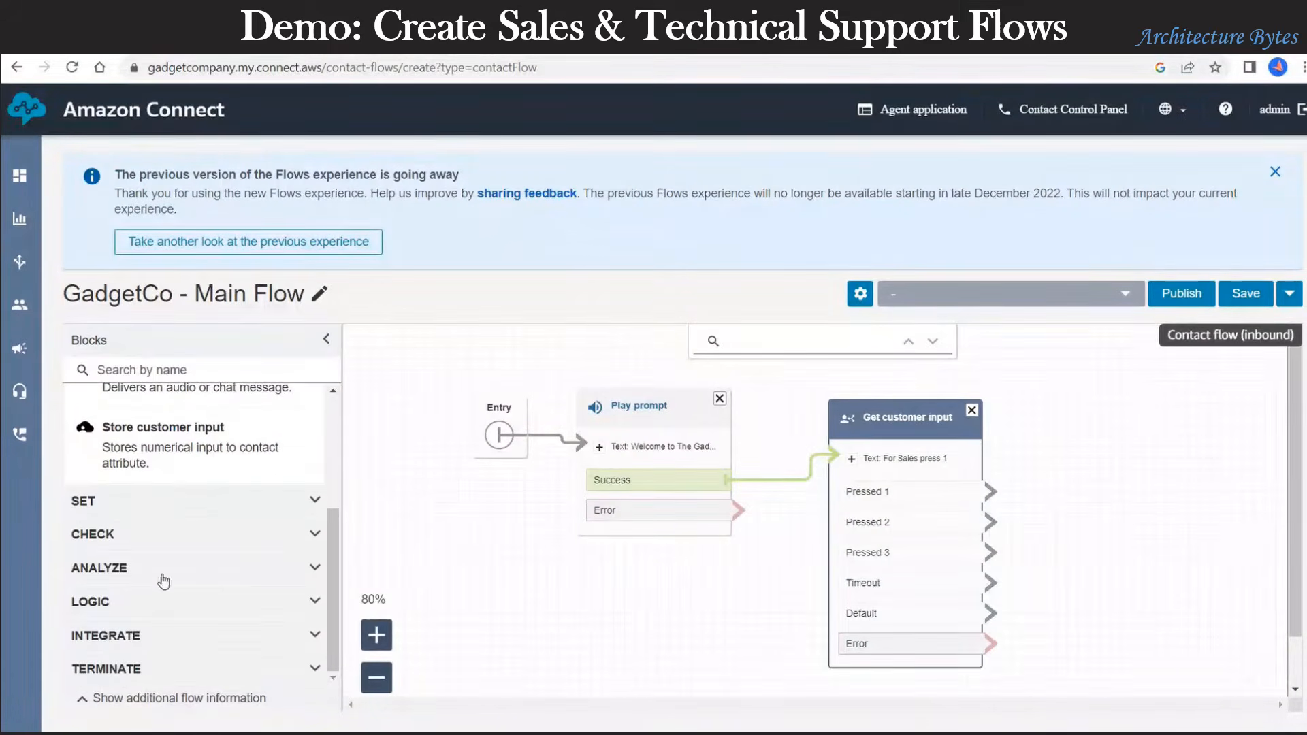
scroll(153, 635, "down", 3)
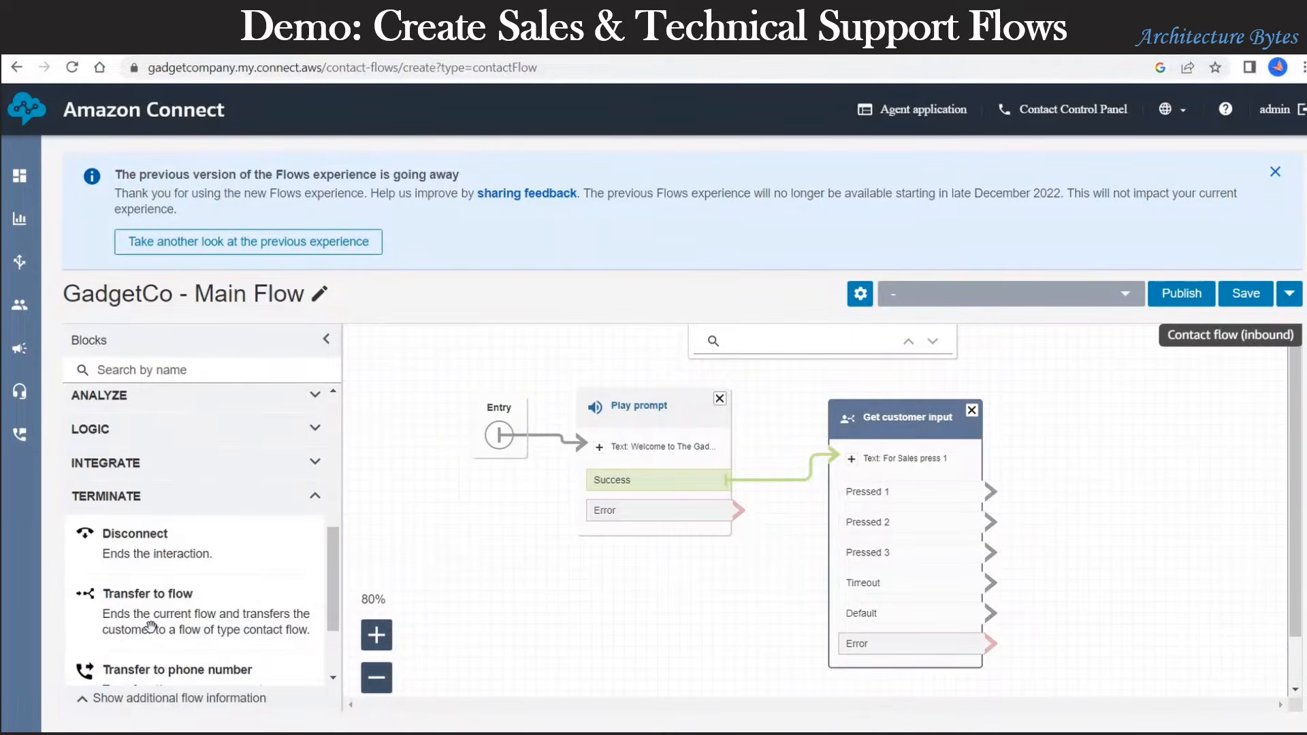
left_click_drag(148, 593, 1150, 405)
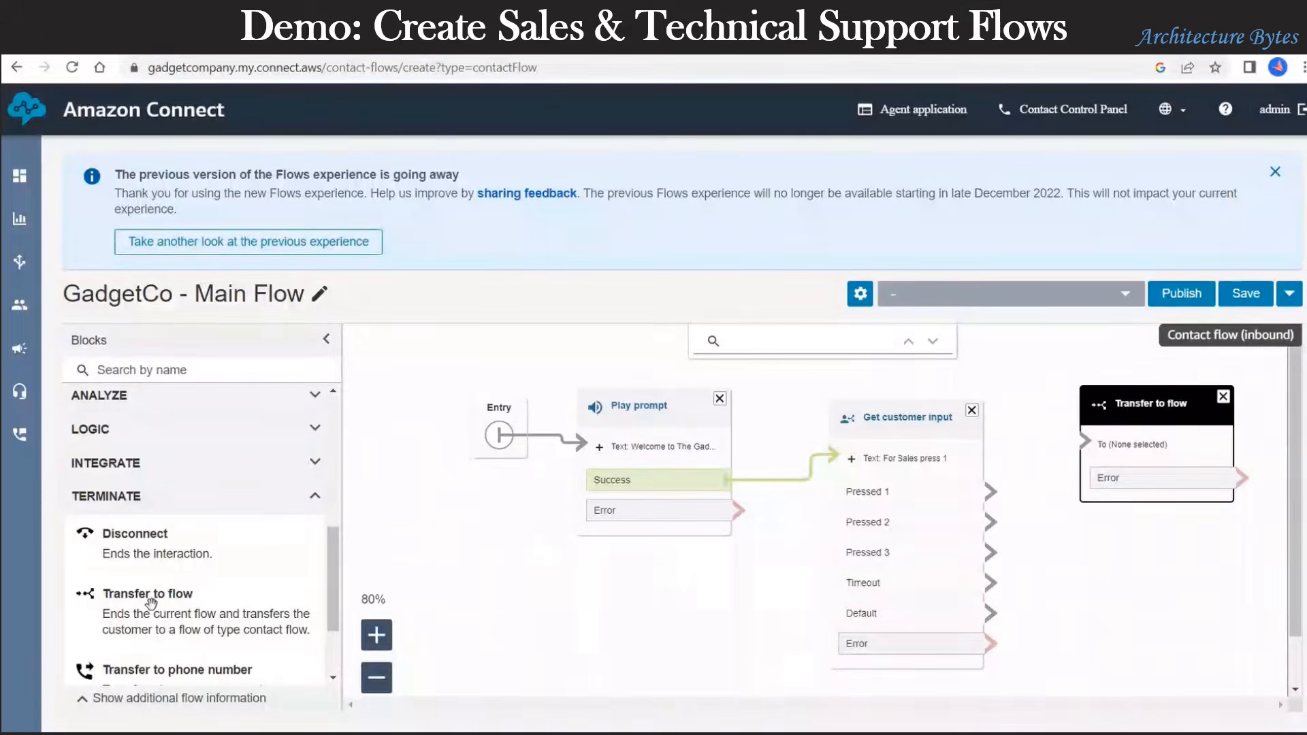
left_click_drag(153, 602, 1154, 535)
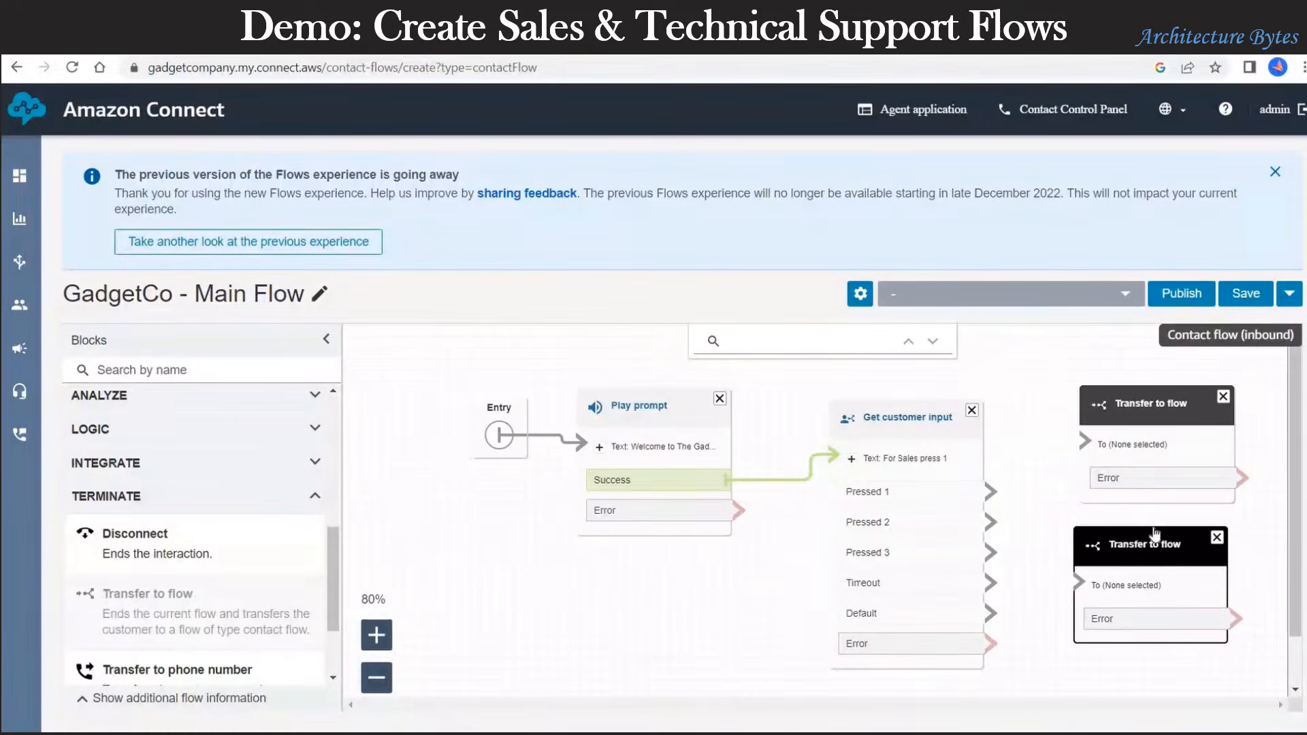
Step: Route Pressed 1 and Pressed 2 to the two transfer blocks and save the flow
left_click_drag(991, 490, 1084, 441)
left_click_drag(993, 523, 1083, 584)
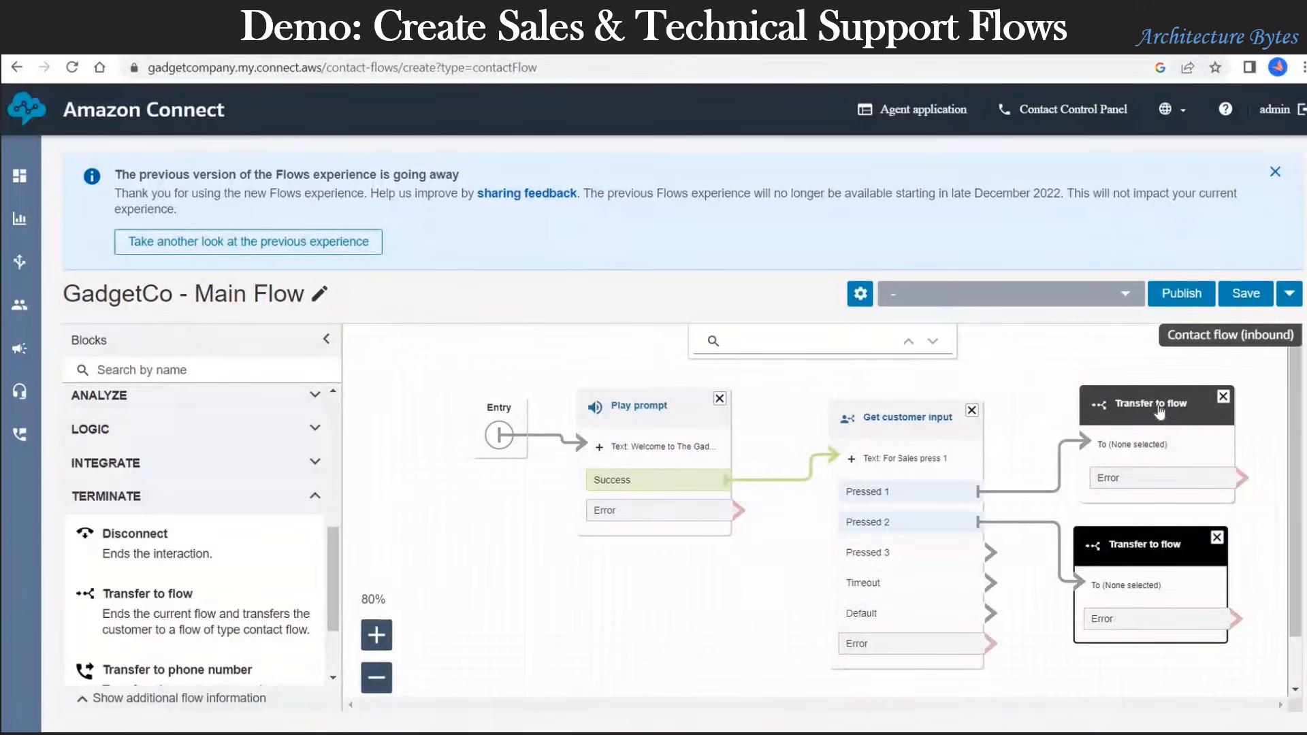
left_click(1249, 299)
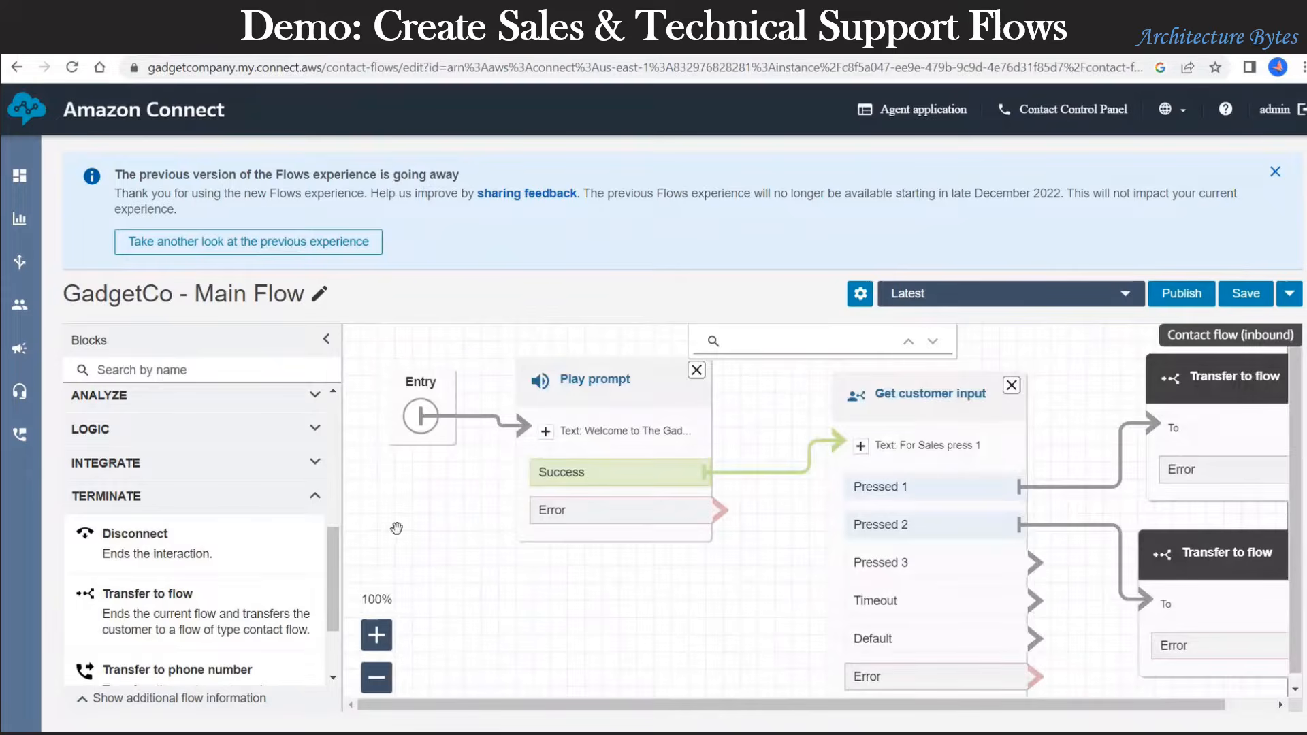
Step: At 60% zoom, add a third Transfer to flow block fed by Pressed 3, then save
left_click(376, 678)
left_click(376, 678)
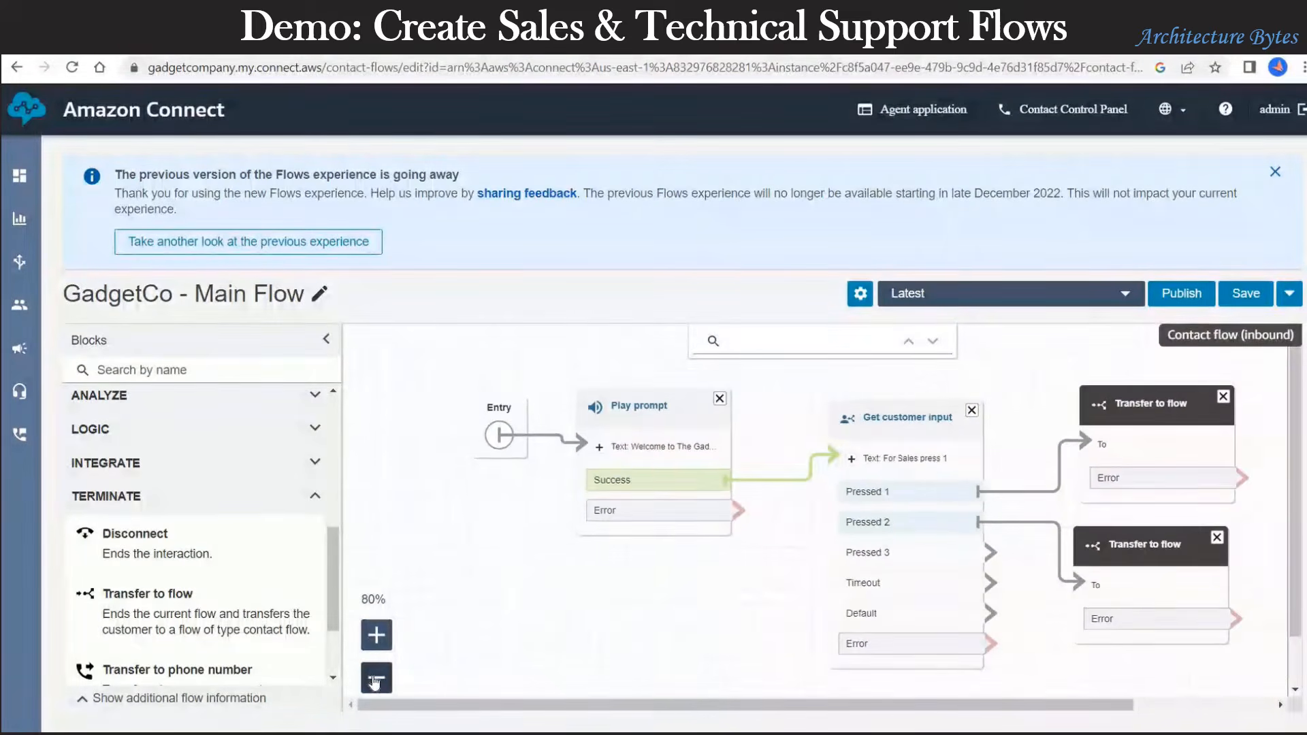
left_click(376, 678)
left_click(376, 678)
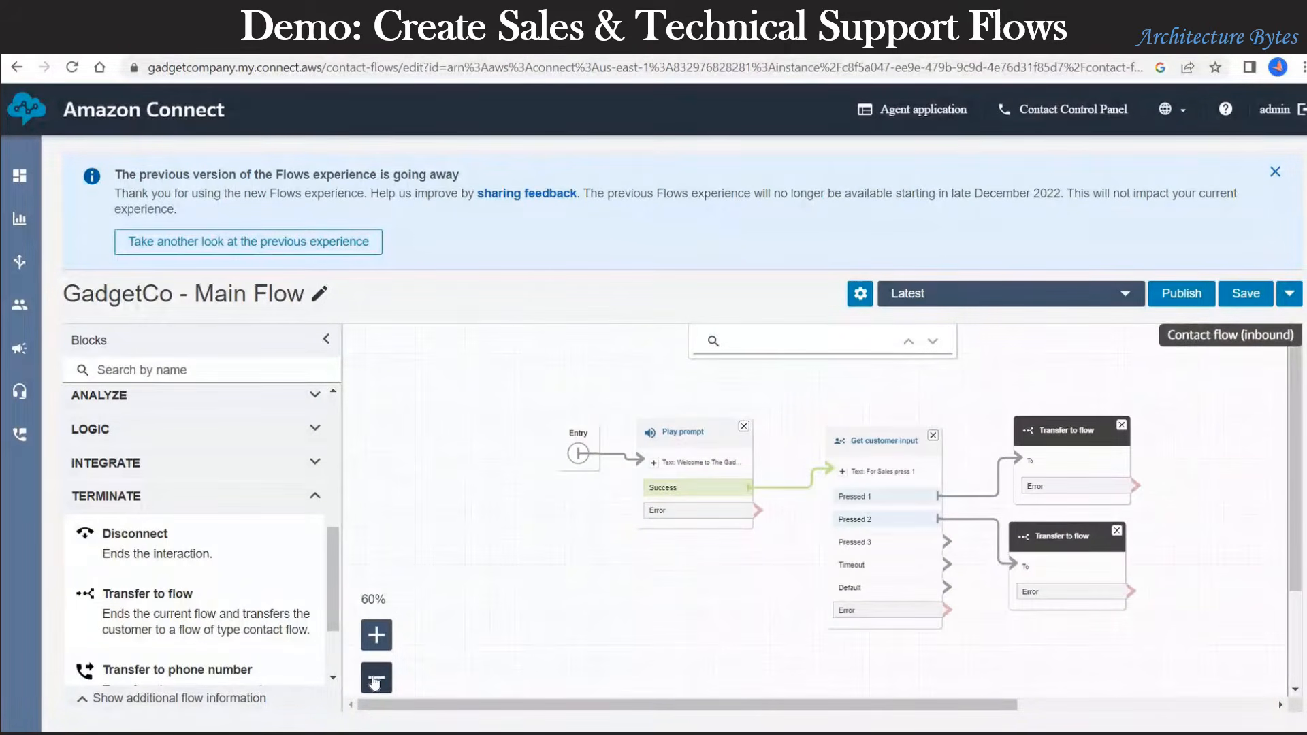
left_click_drag(149, 599, 810, 650)
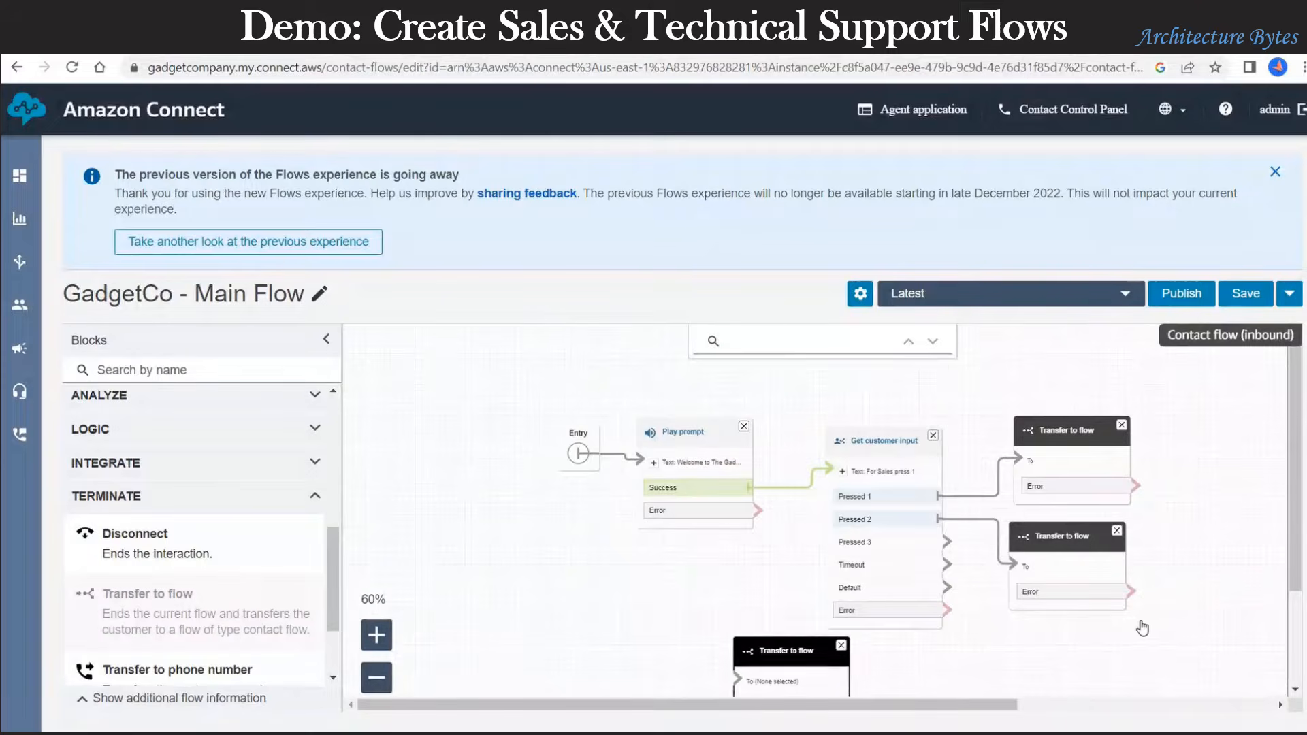
left_click_drag(1142, 628, 1096, 628)
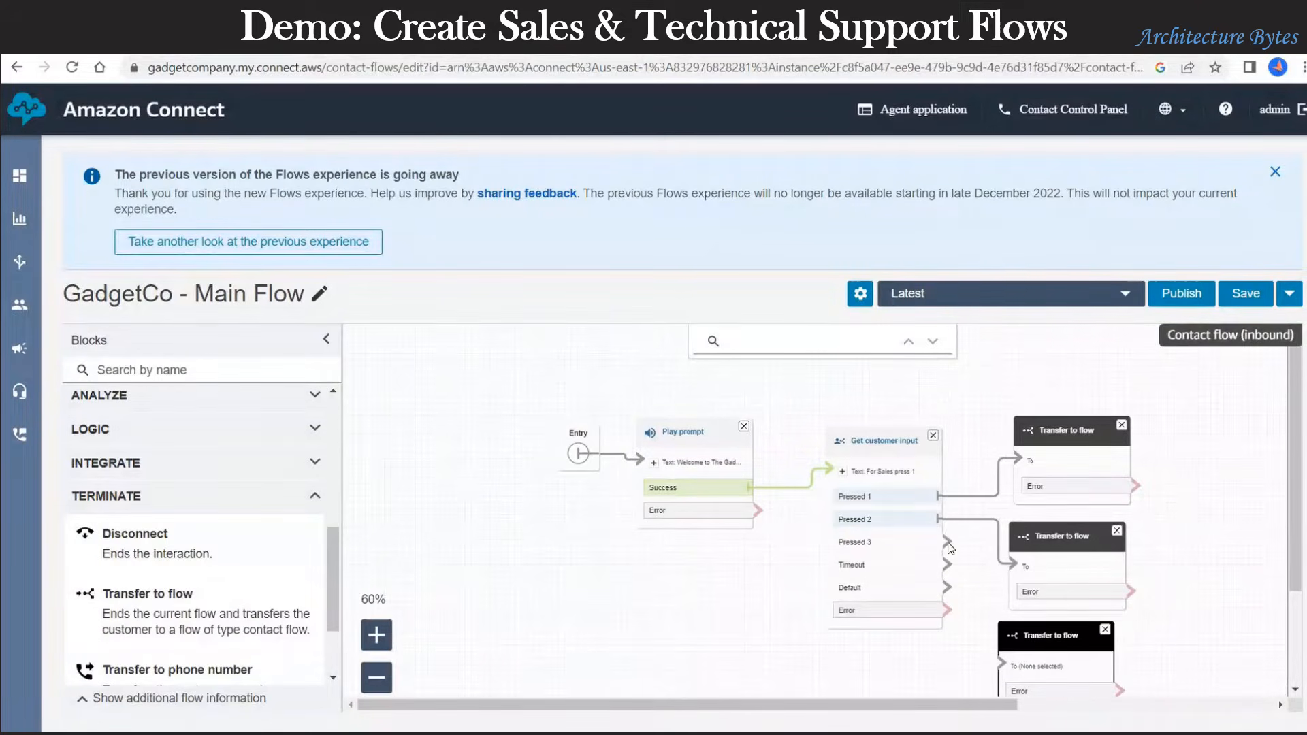
left_click_drag(948, 542, 1002, 669)
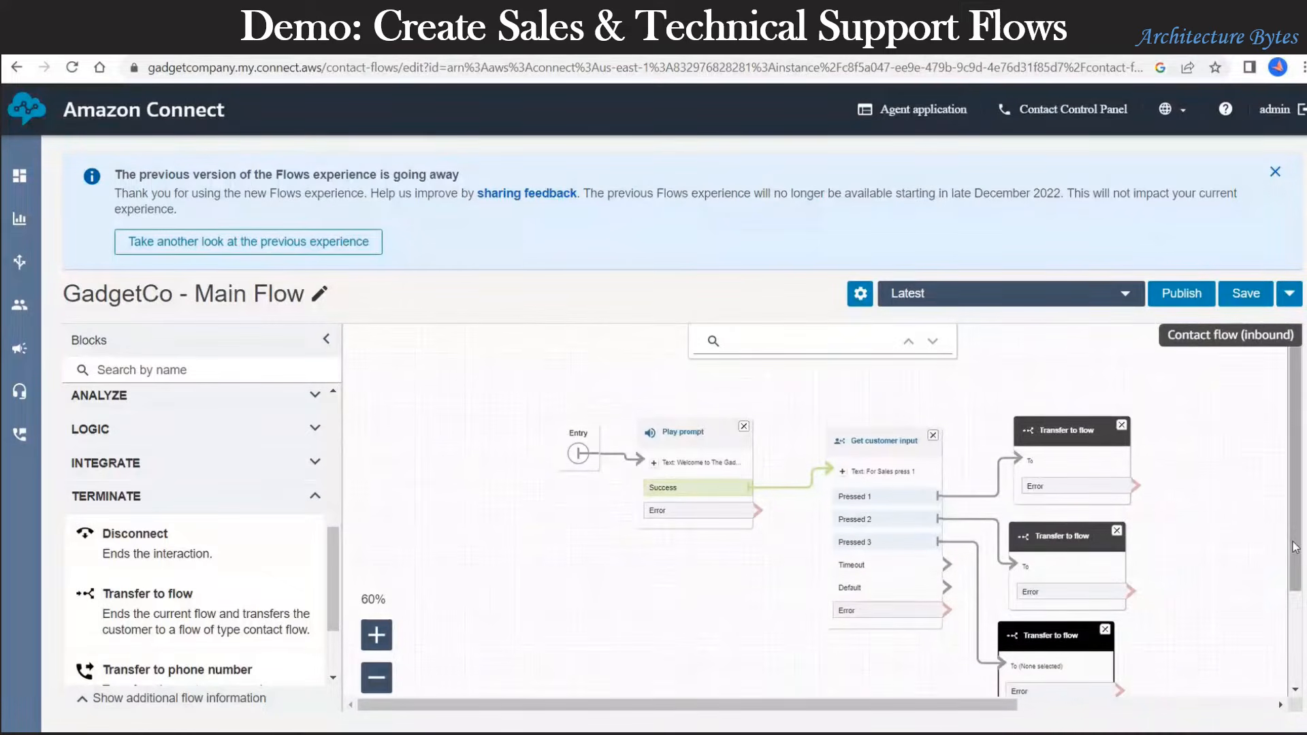
left_click_drag(1294, 535, 1295, 577)
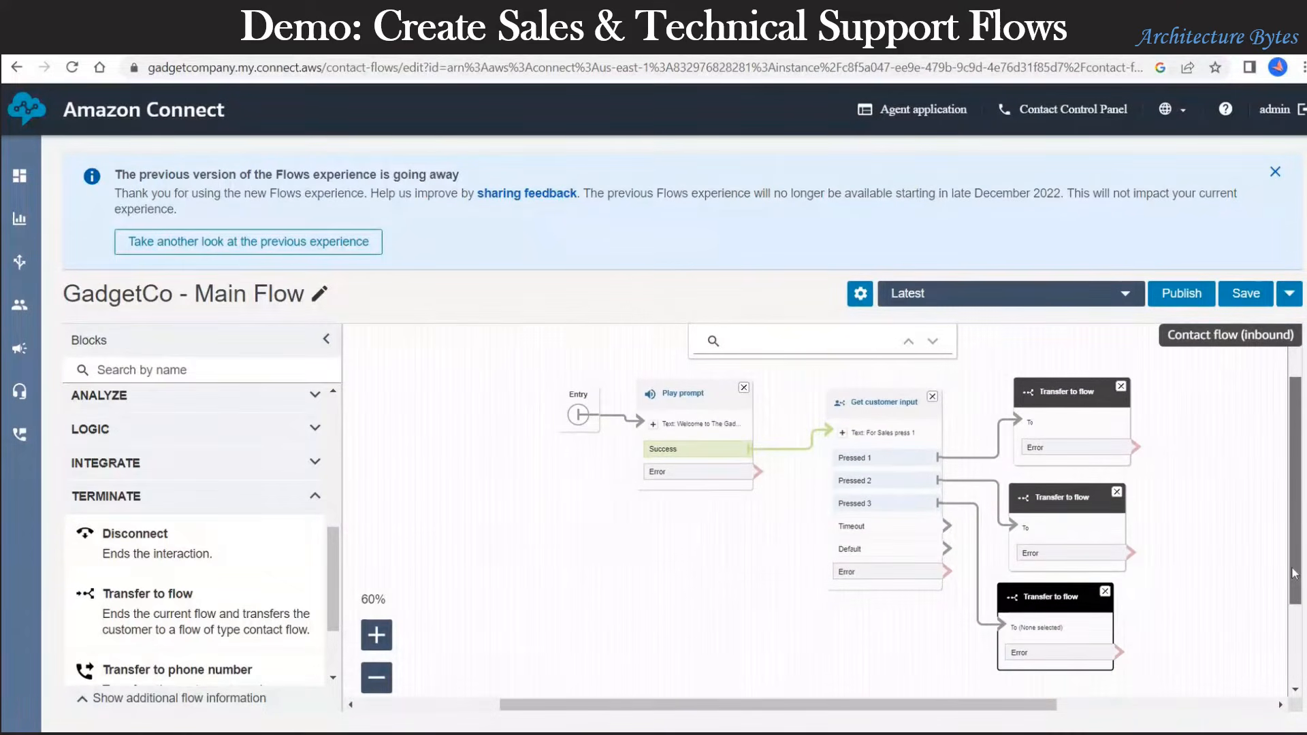
left_click_drag(1072, 598, 1076, 596)
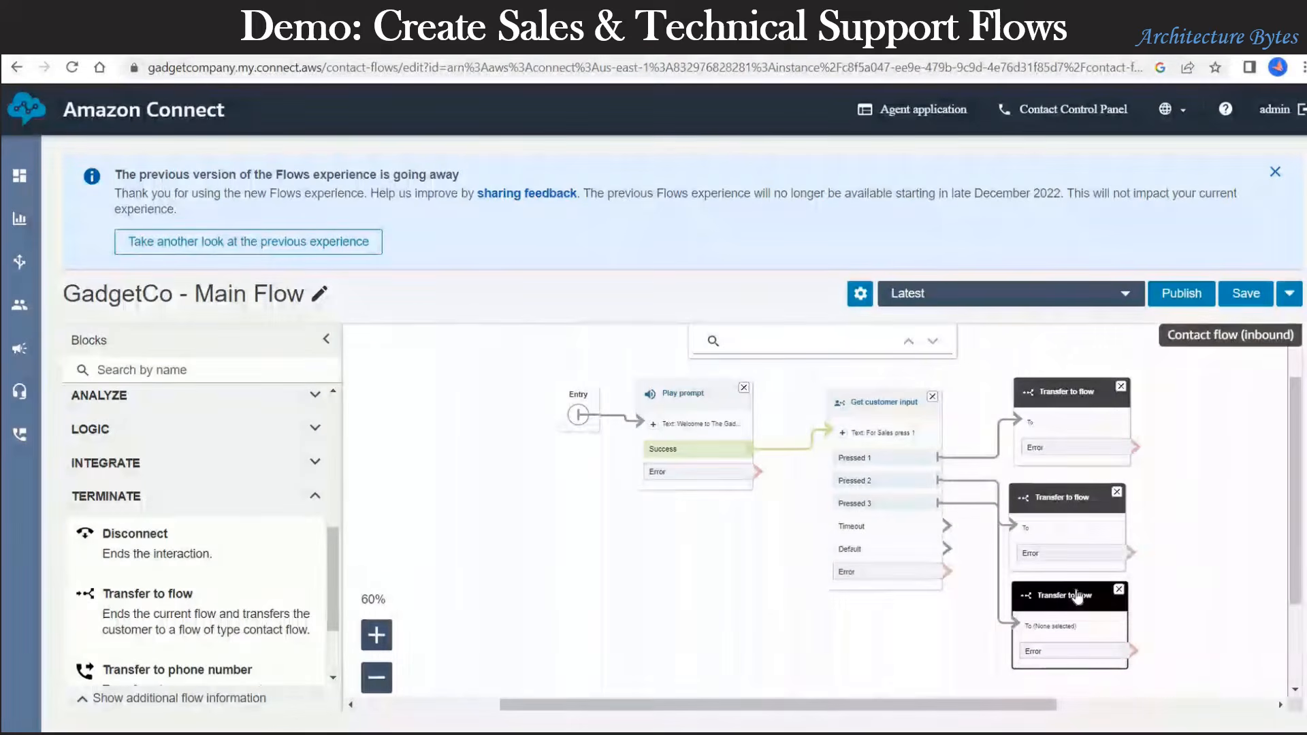
left_click(1246, 294)
left_click(874, 294)
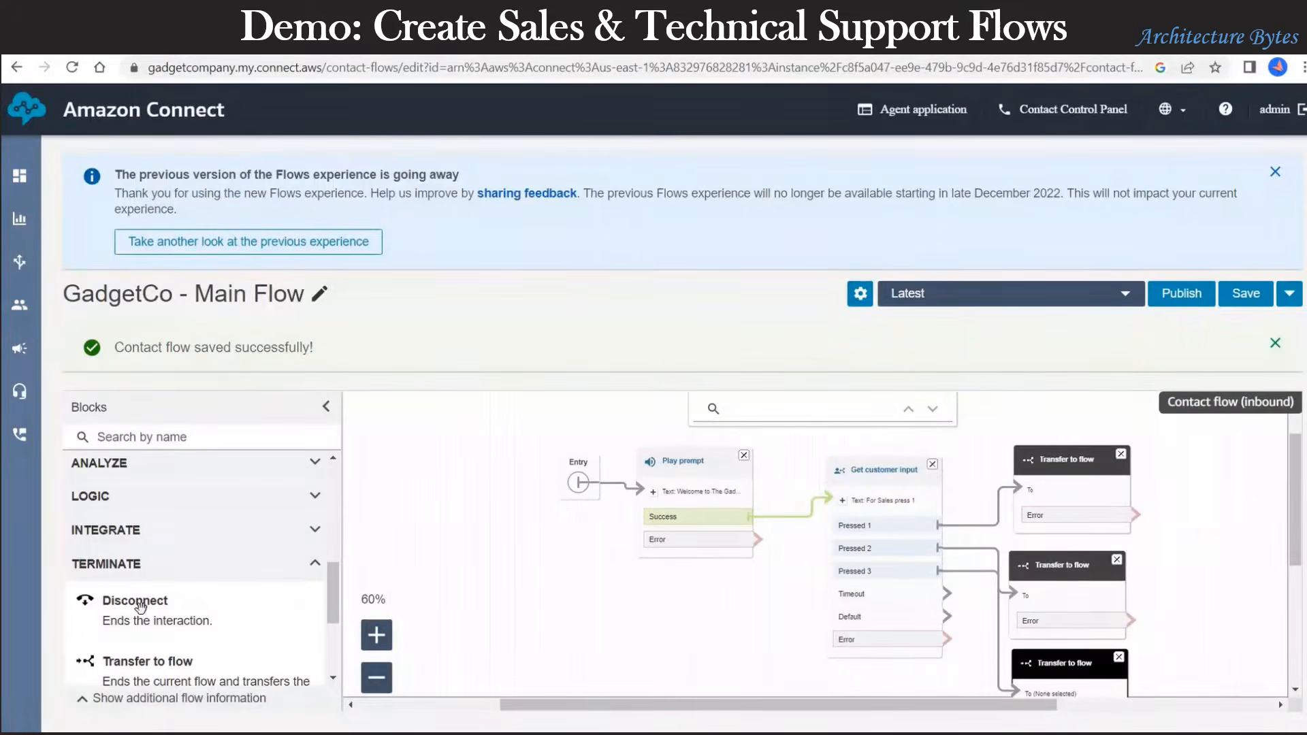
Step: Add a Disconnect block receiving all three transfer blocks' Error branches, then save
left_click_drag(140, 606, 1202, 519)
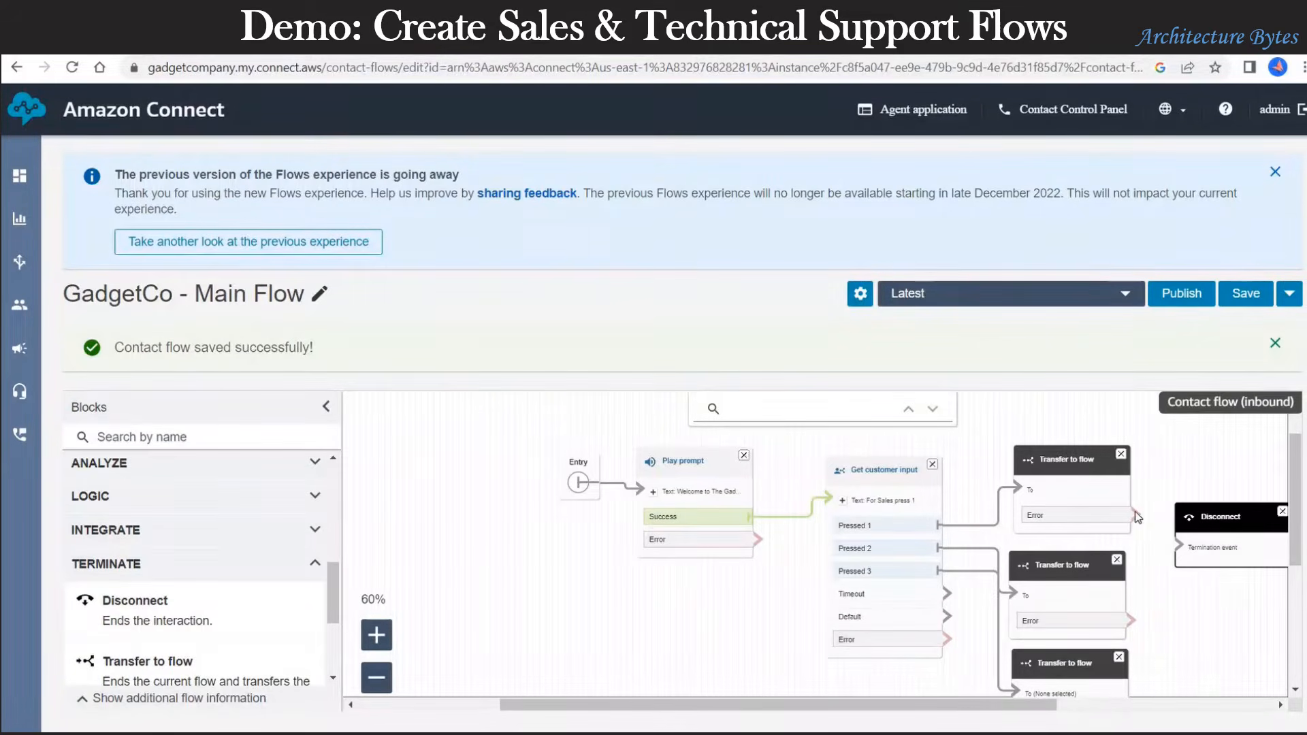
left_click_drag(1181, 551, 1181, 550)
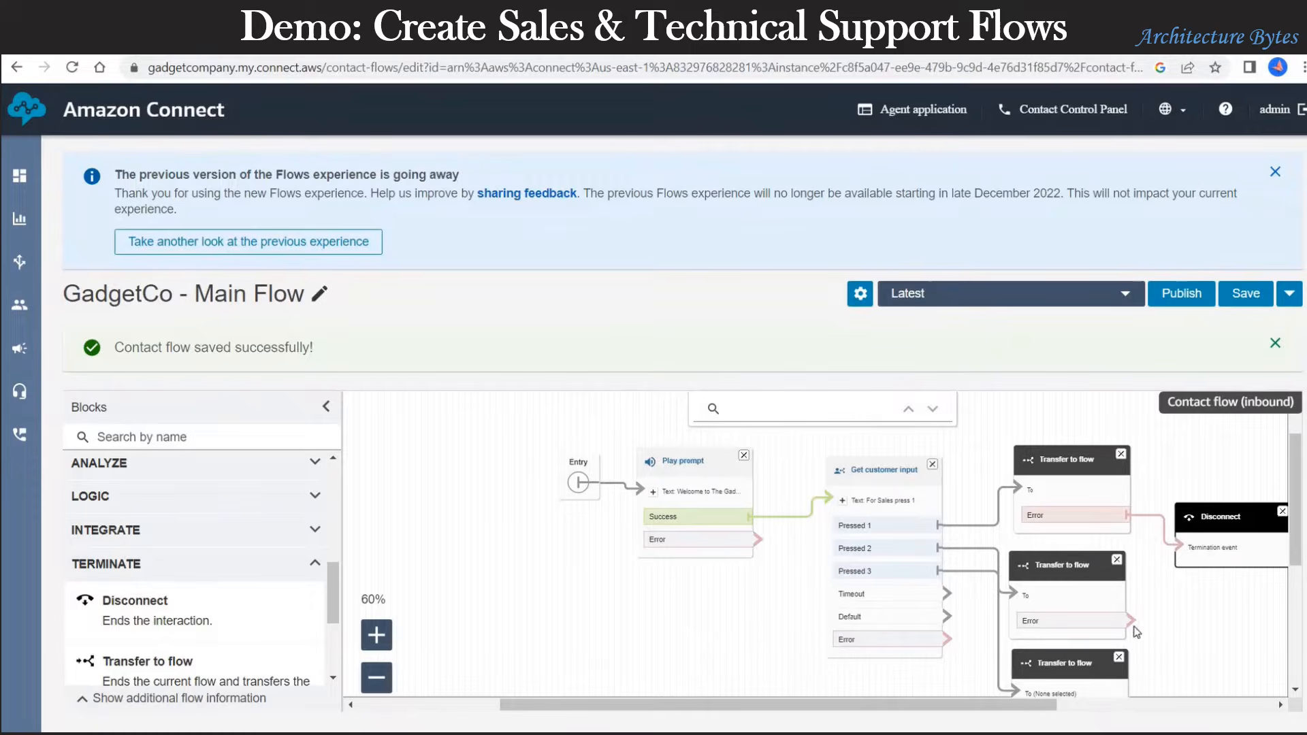
left_click_drag(1130, 622, 1181, 550)
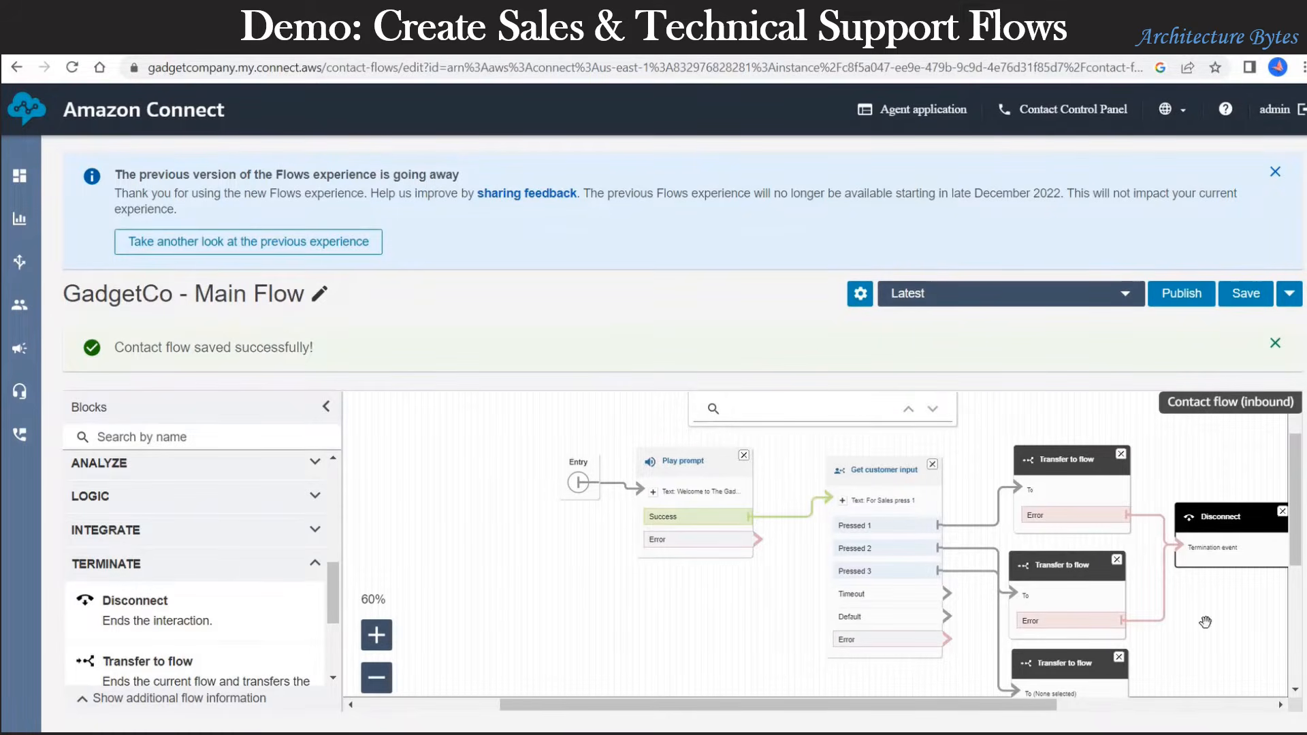
scroll(1130, 630, "down", 2)
left_click_drag(1134, 617, 1178, 443)
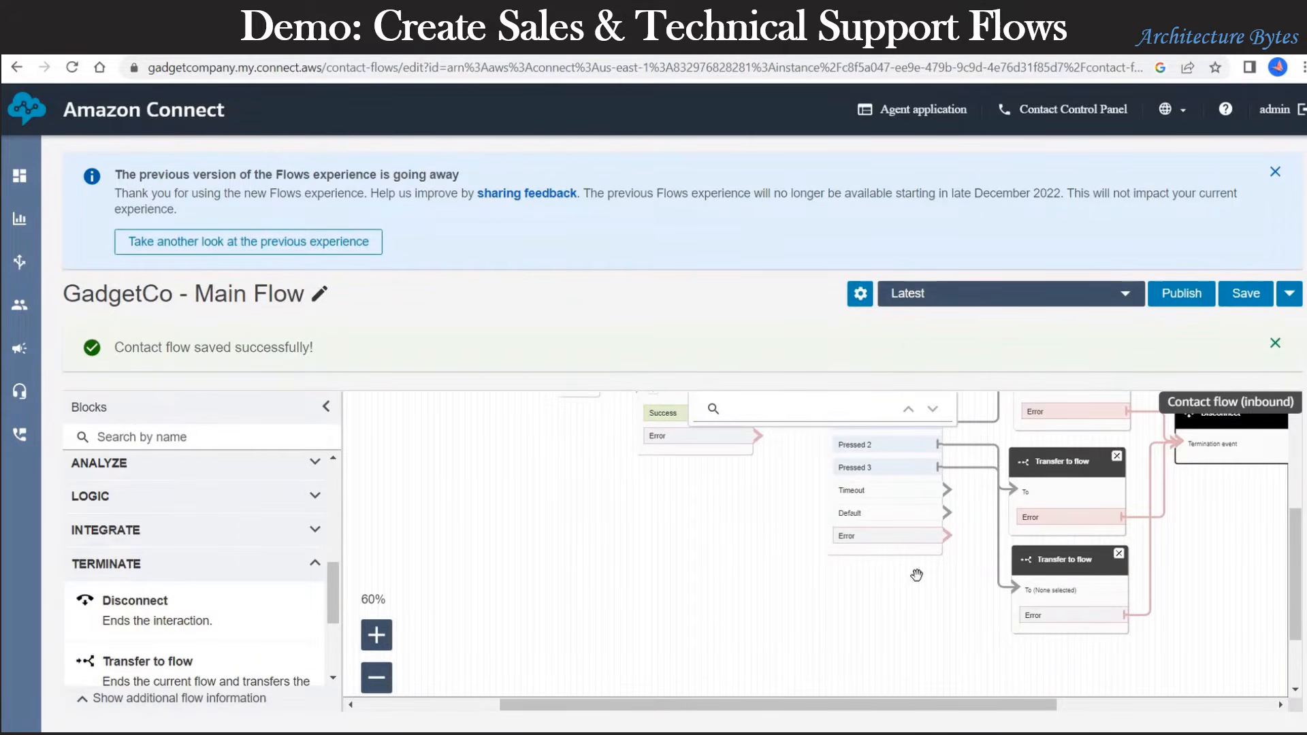
scroll(917, 577, "up", 2)
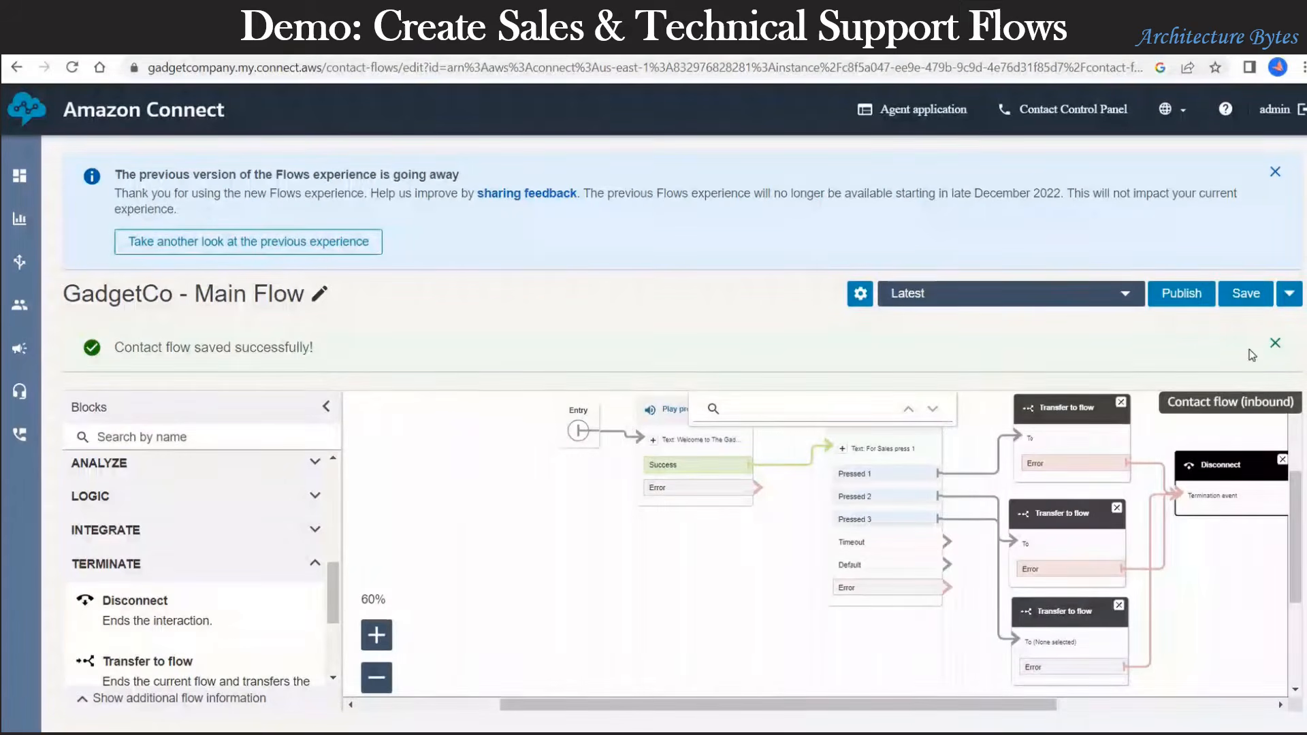
left_click(1252, 306)
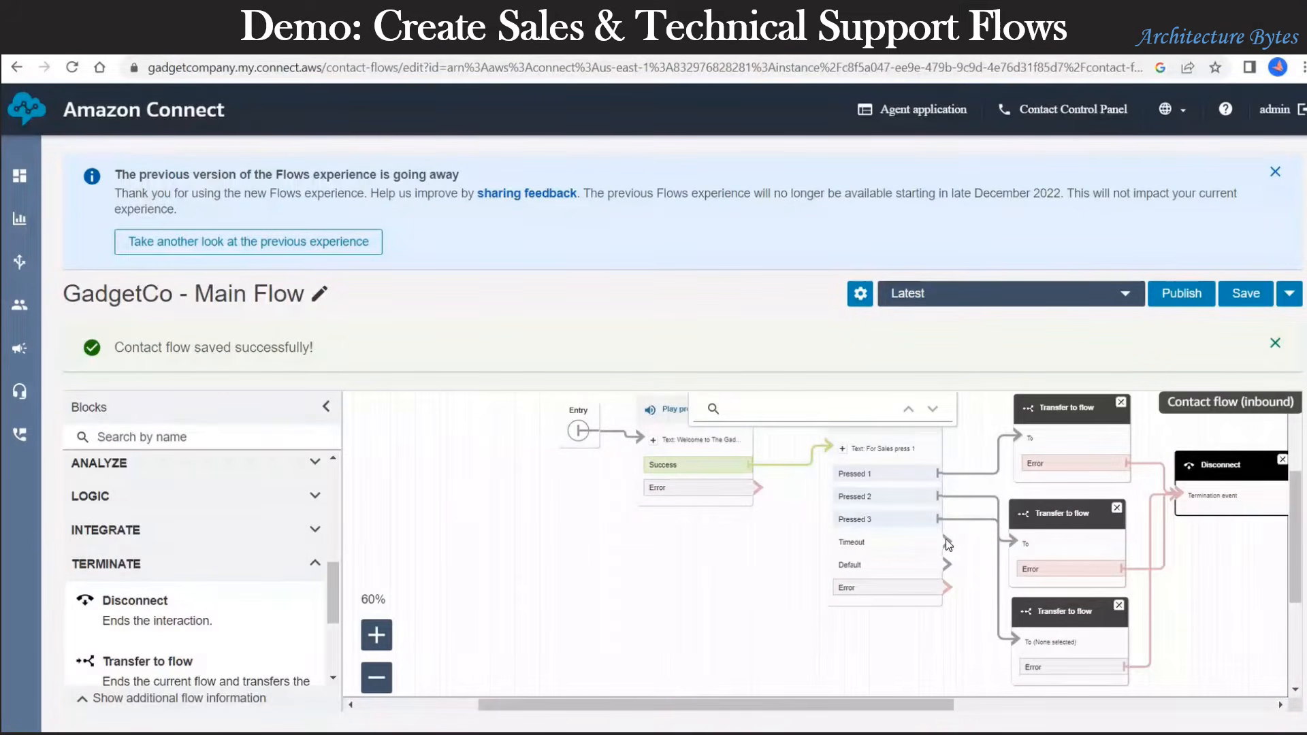
Step: Route Timeout to the middle transfer block and customer input errors to Disconnect
left_click_drag(946, 538, 1193, 486)
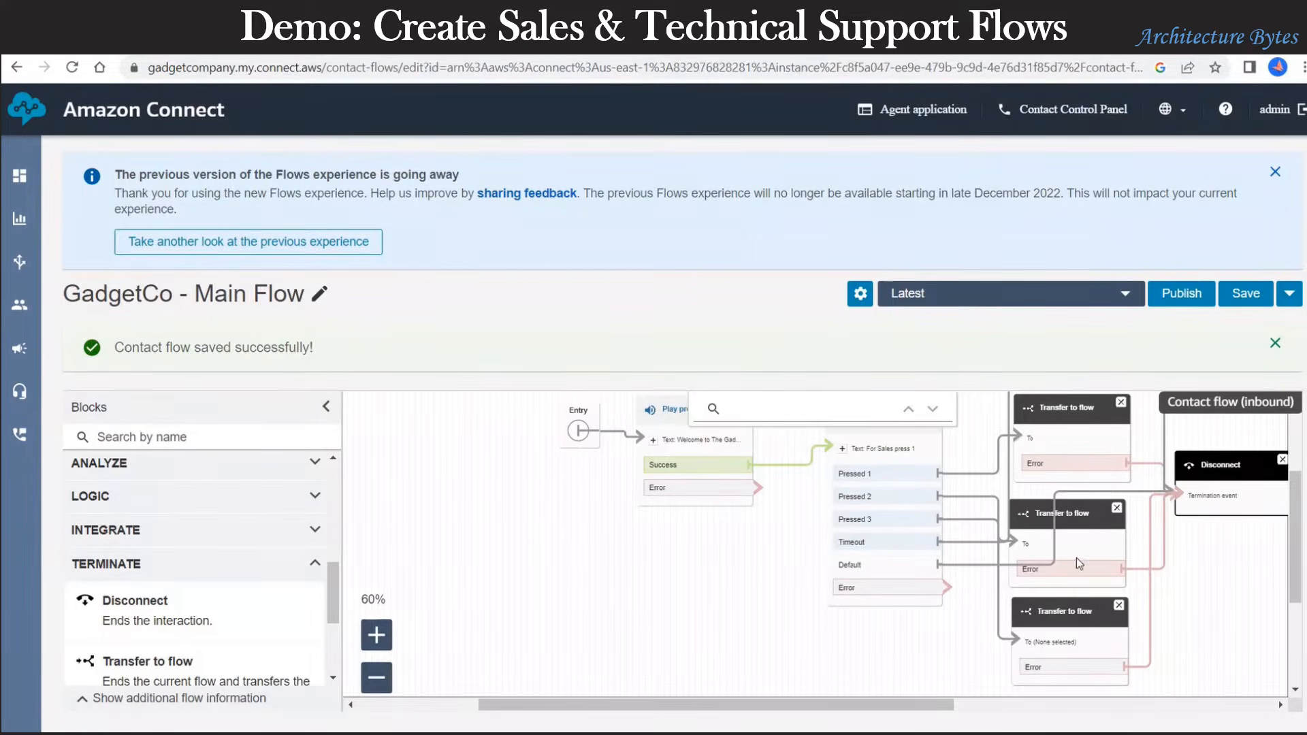
left_click_drag(945, 588, 1178, 495)
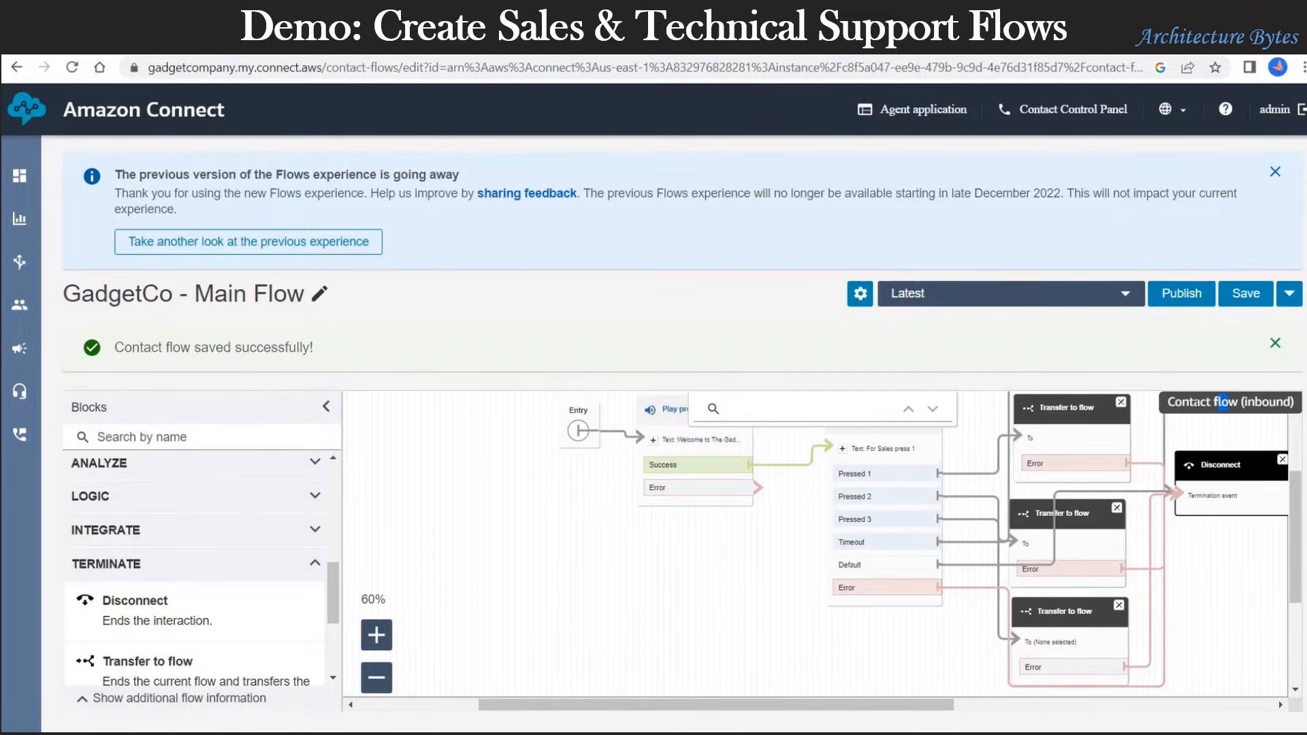
left_click(1200, 420)
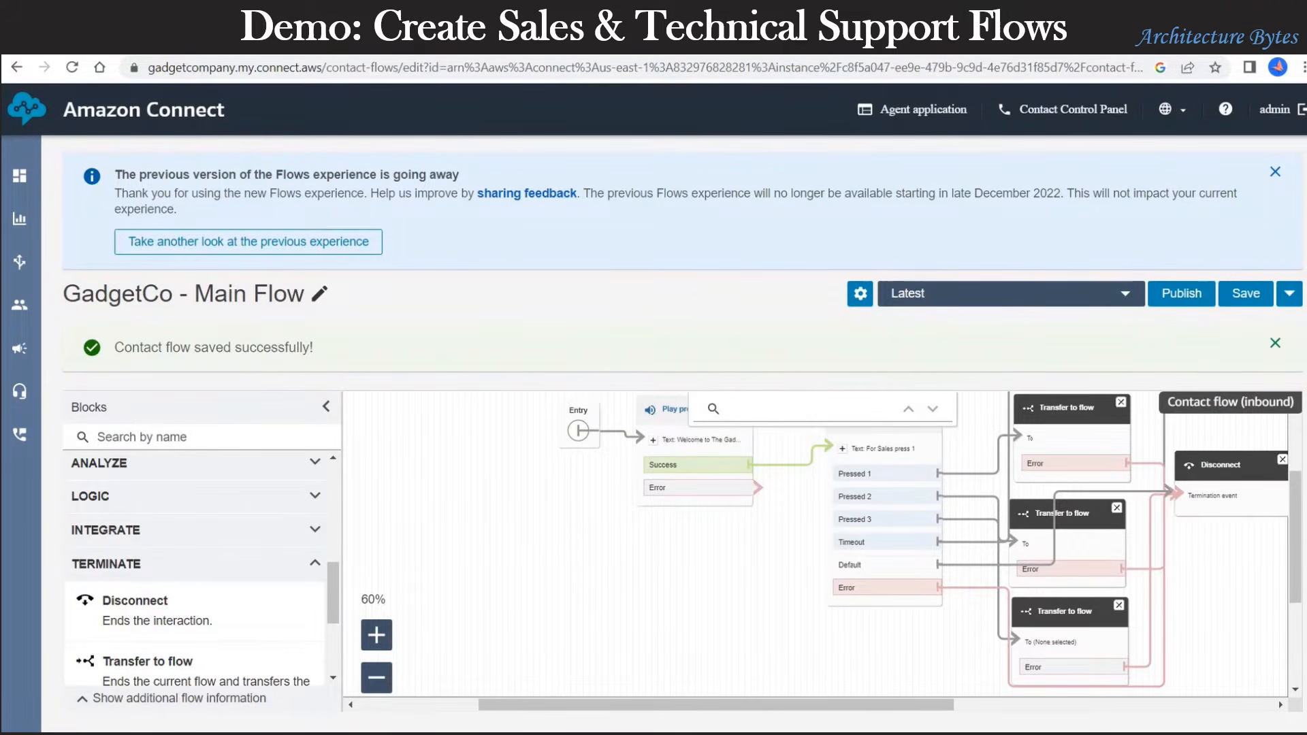
Step: Save, then reroute Default to the bottom transfer block and its Error to Disconnect
left_click(1243, 300)
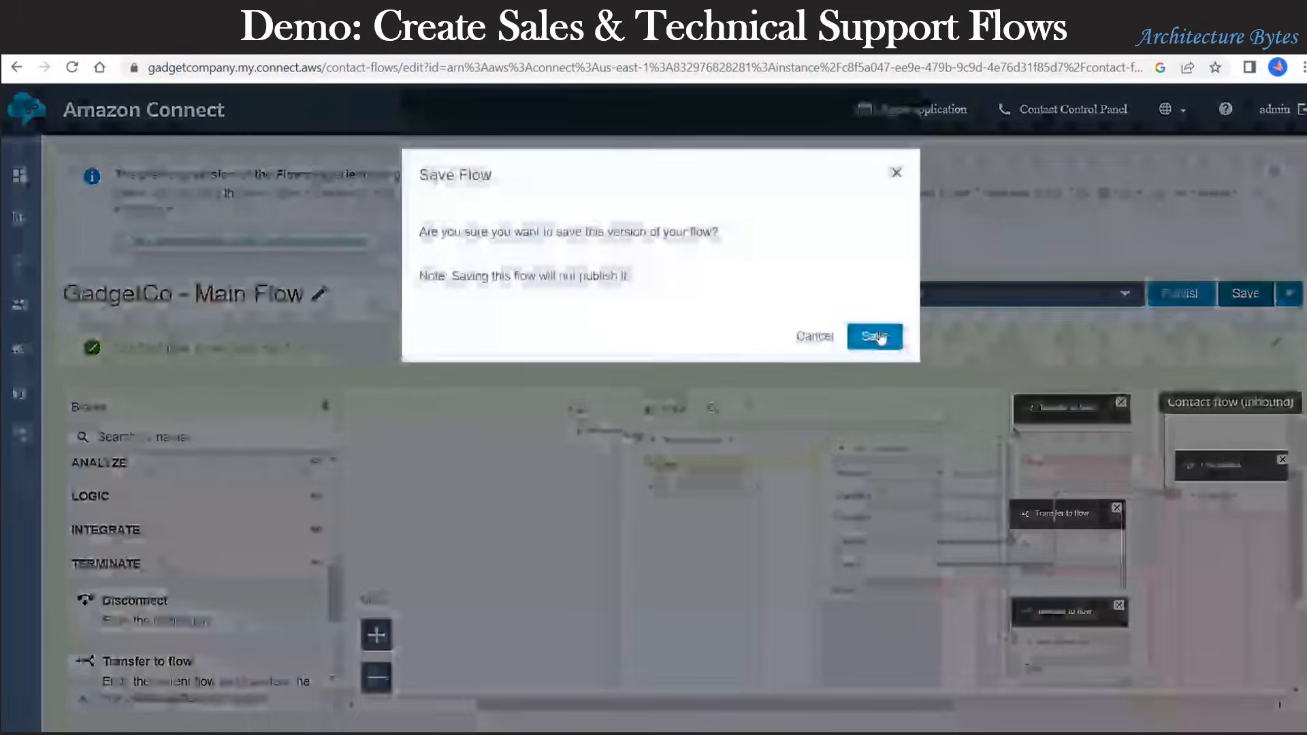
left_click(872, 336)
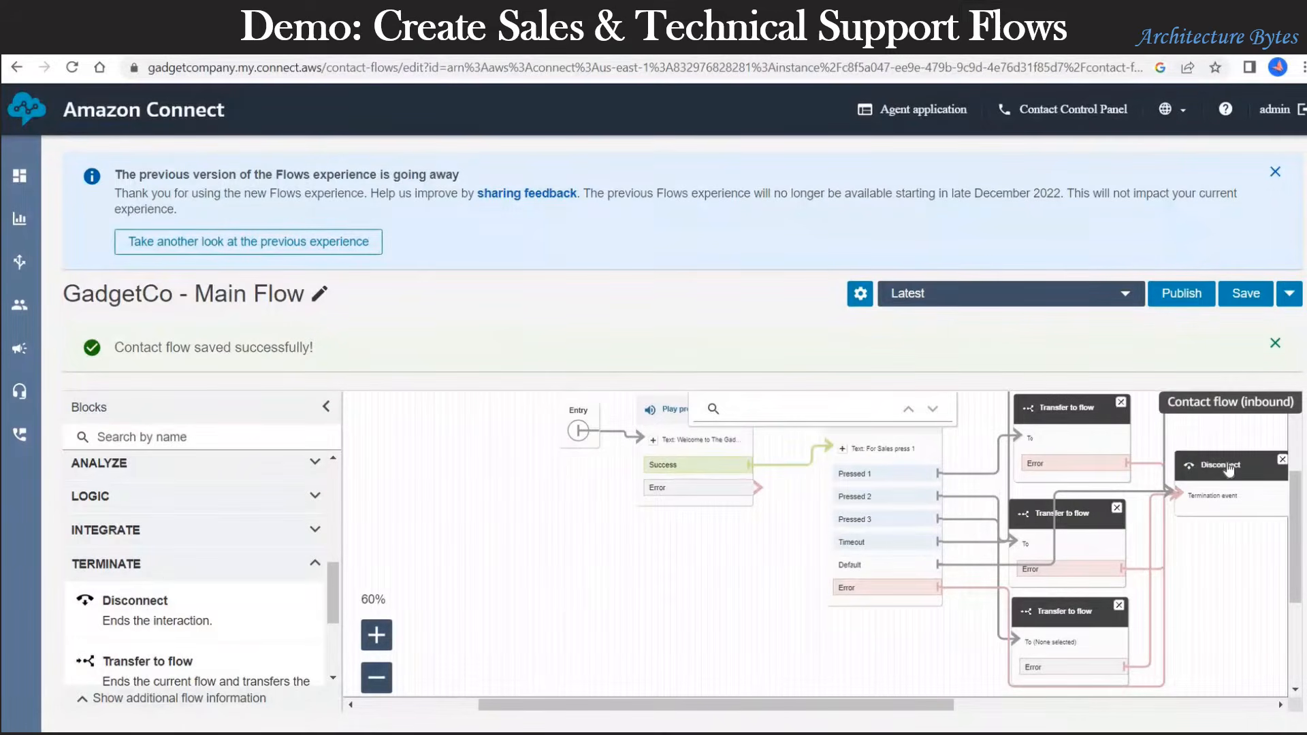
left_click_drag(1229, 470, 1261, 508)
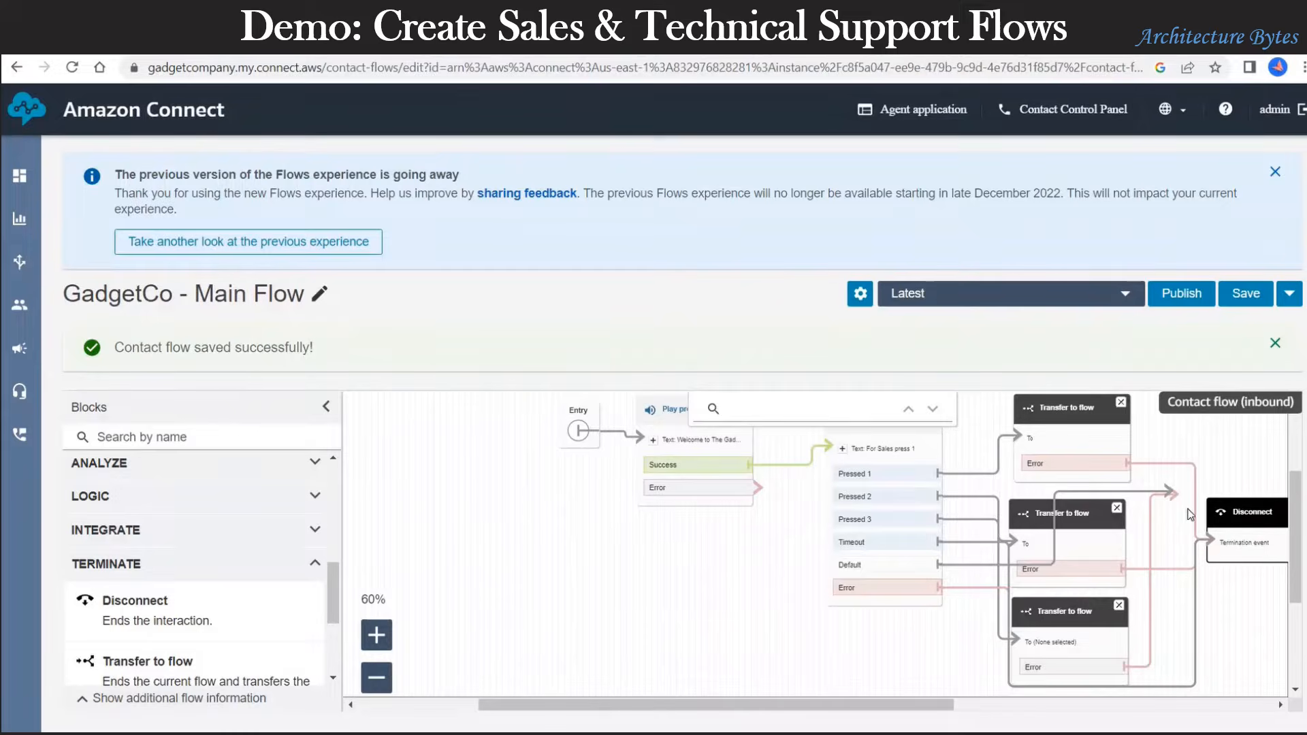
left_click(945, 565)
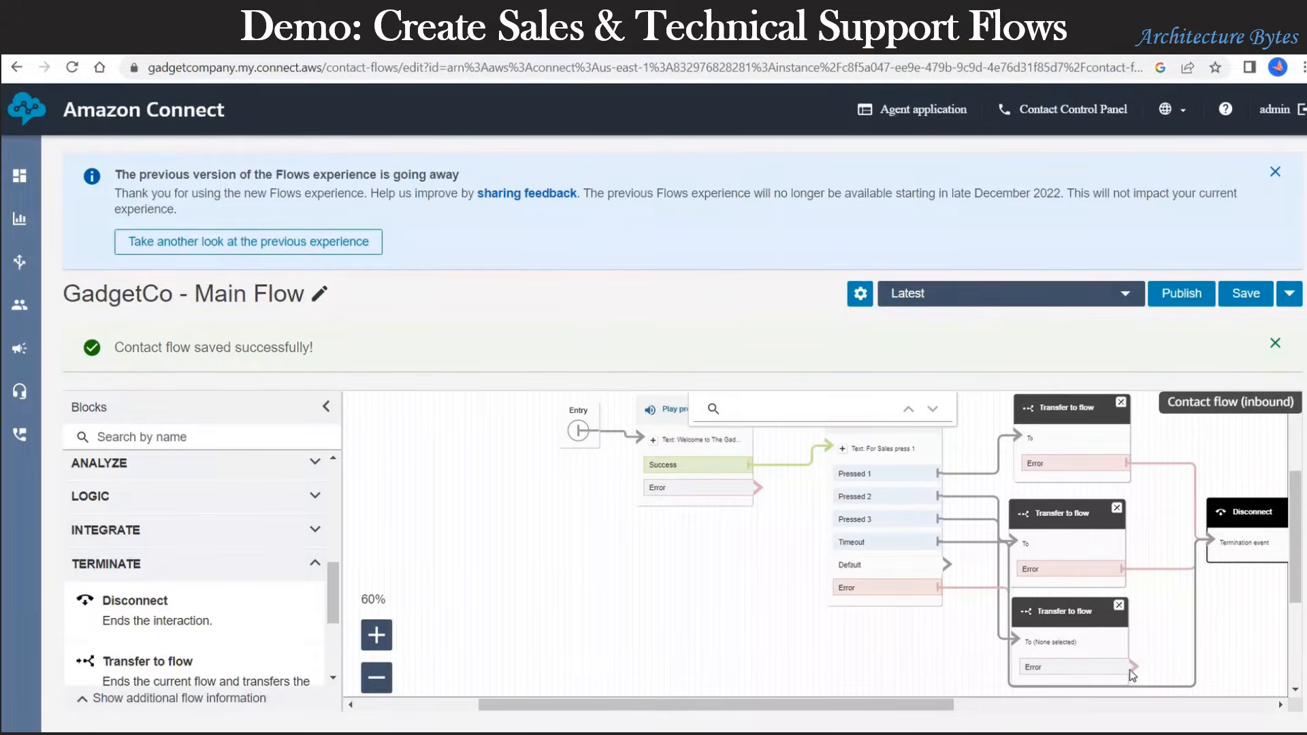
left_click_drag(1131, 670, 1214, 542)
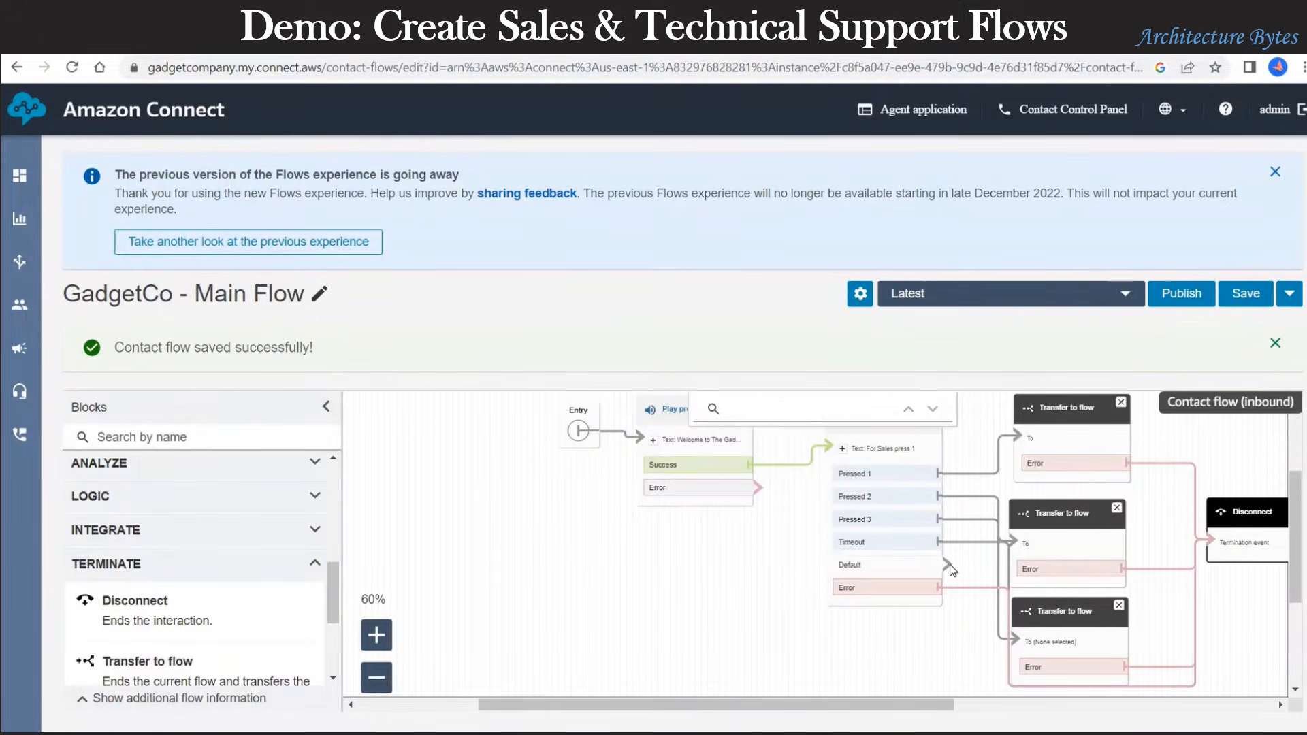
left_click_drag(950, 566, 1116, 636)
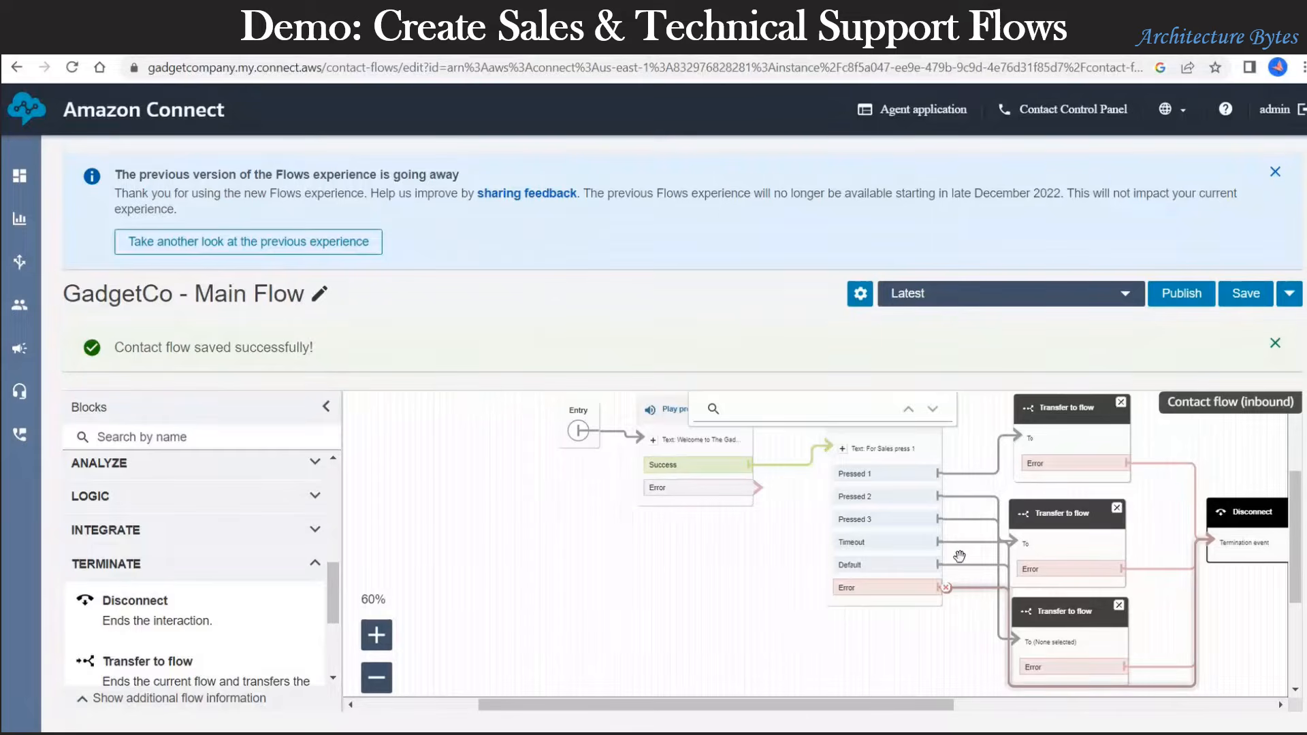
Step: Save the rewired Main Flow and attempt to publish it
left_click(1246, 293)
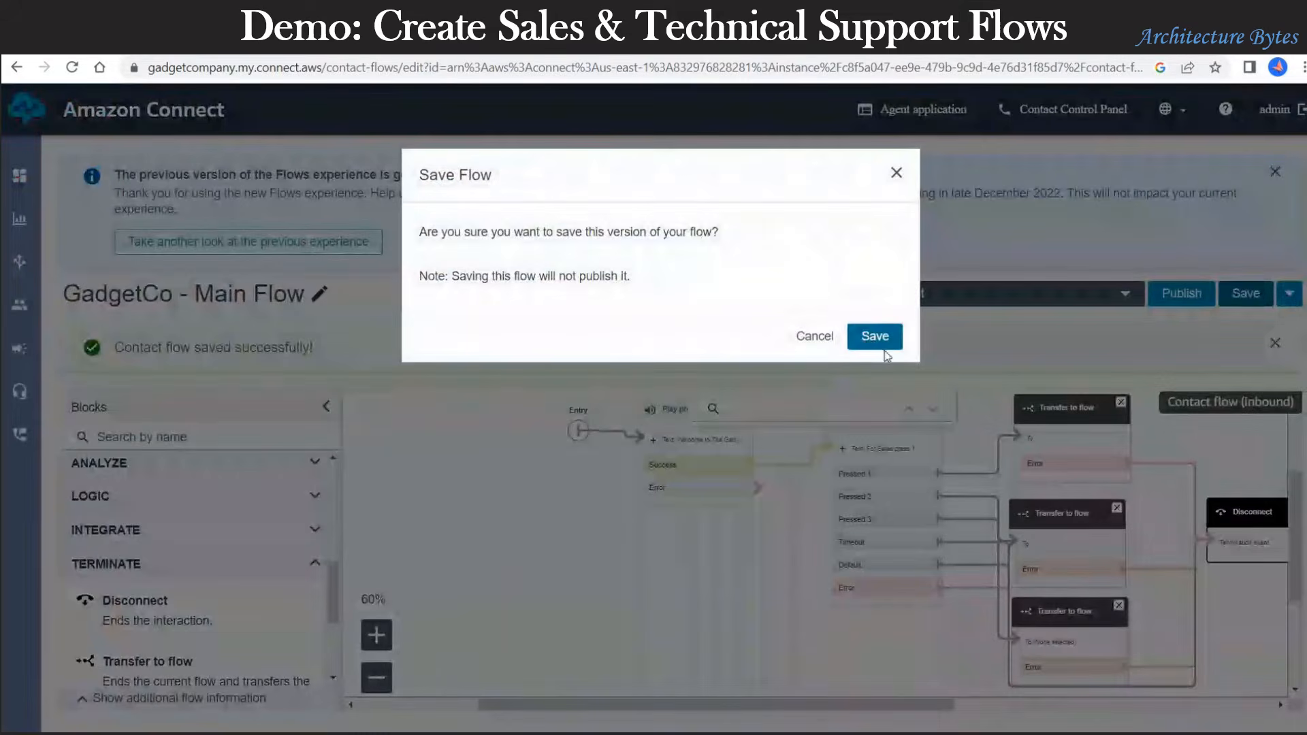
left_click(873, 338)
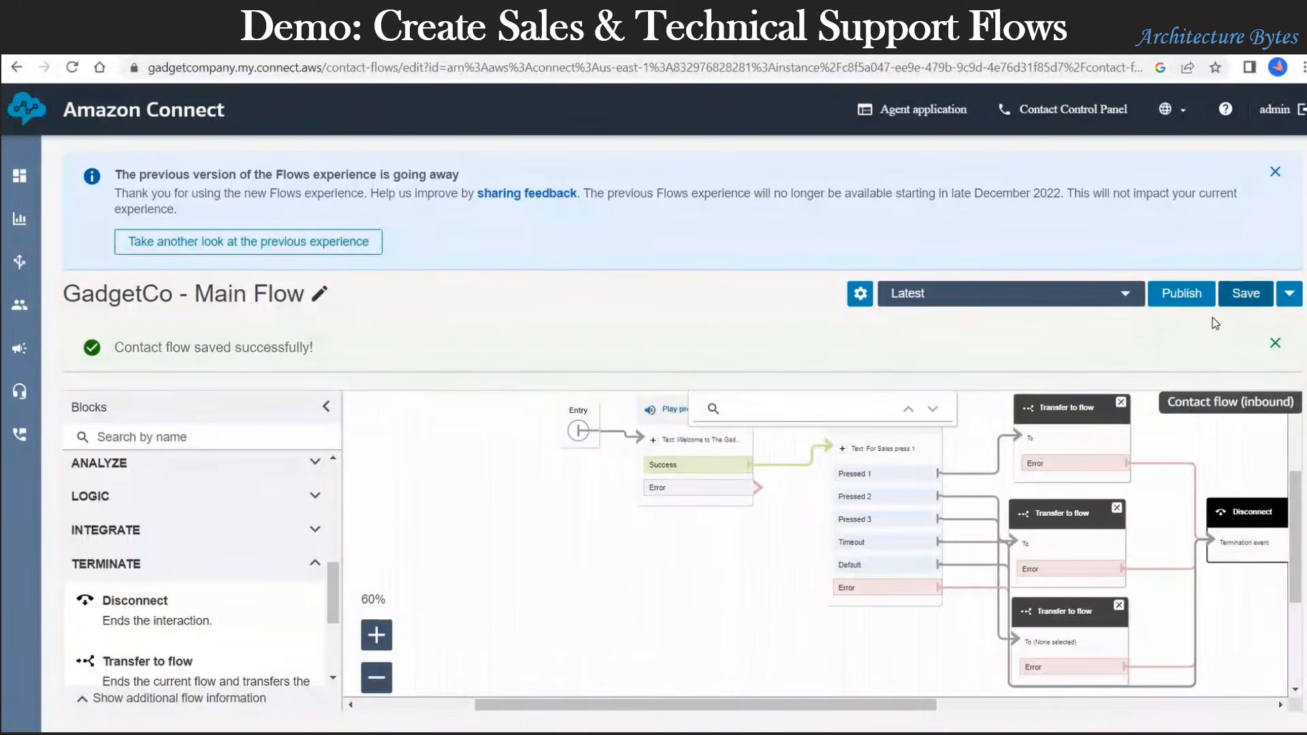
left_click(1182, 298)
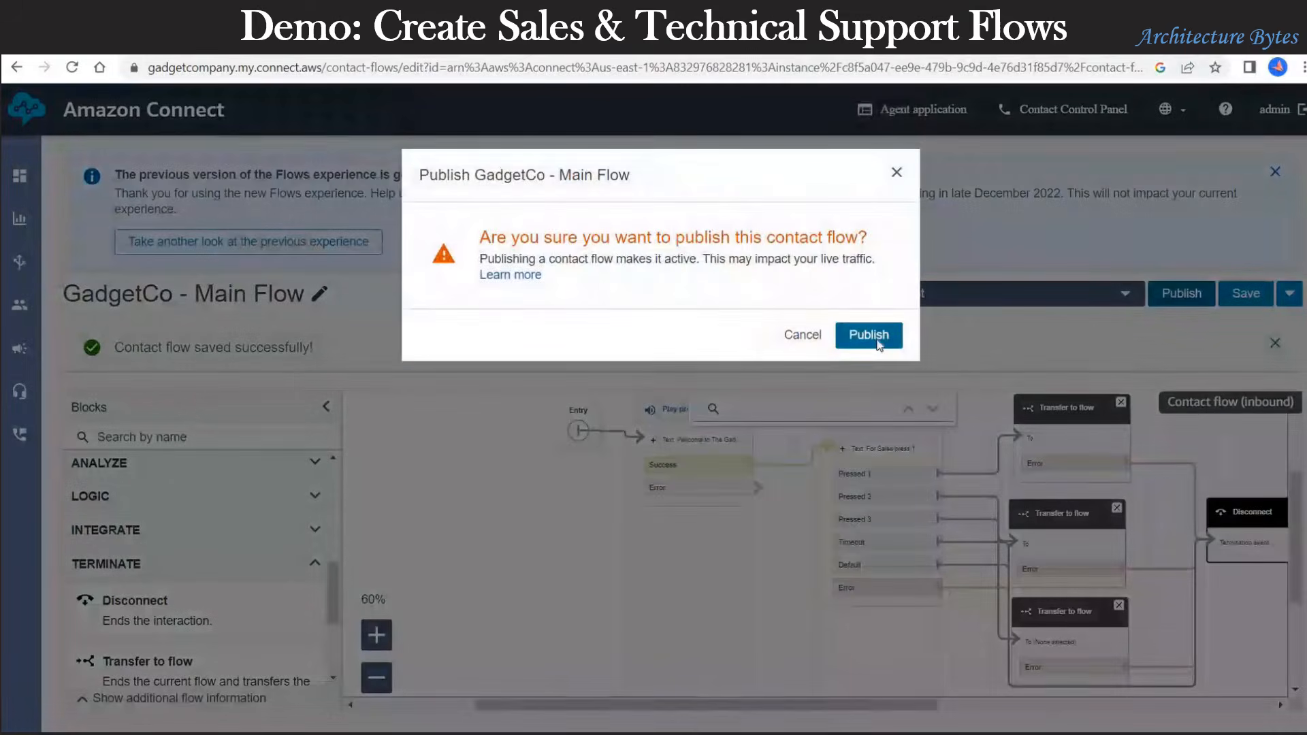
left_click(869, 335)
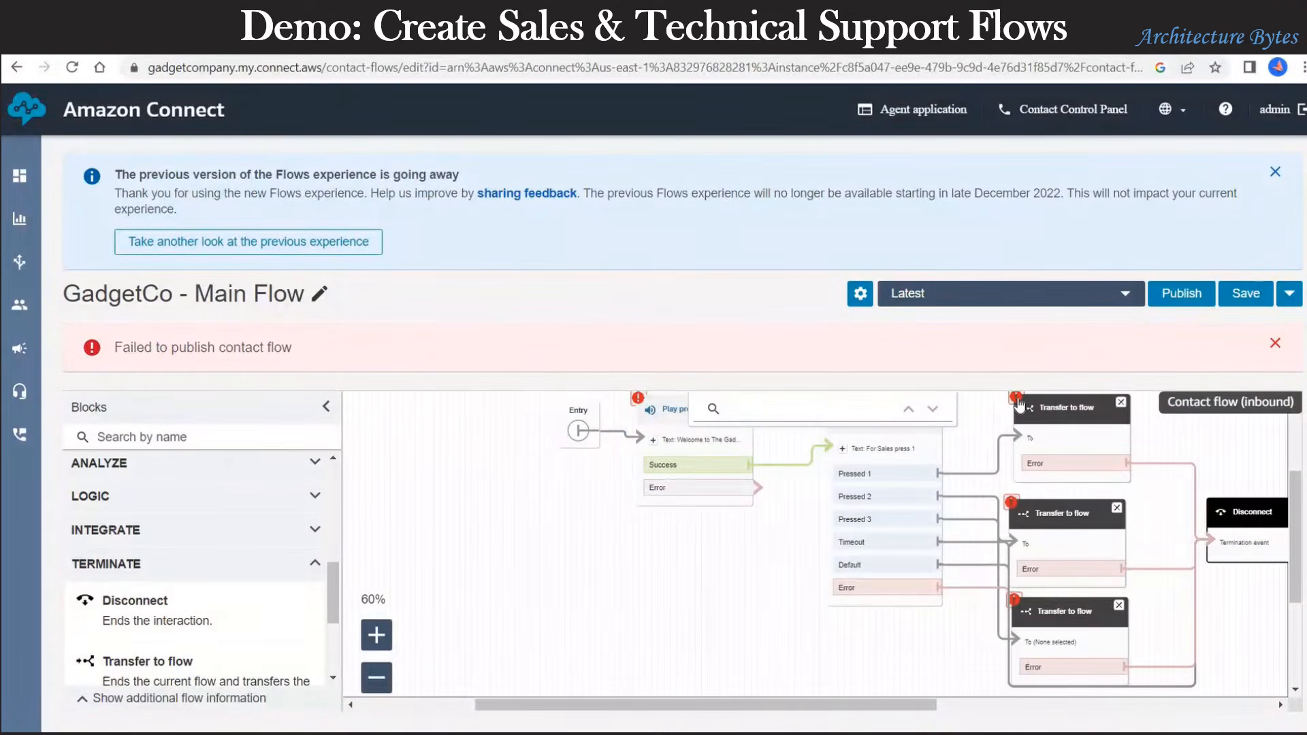
Step: Check the top transfer block's settings after the publish error, then save the flow again
left_click(1019, 405)
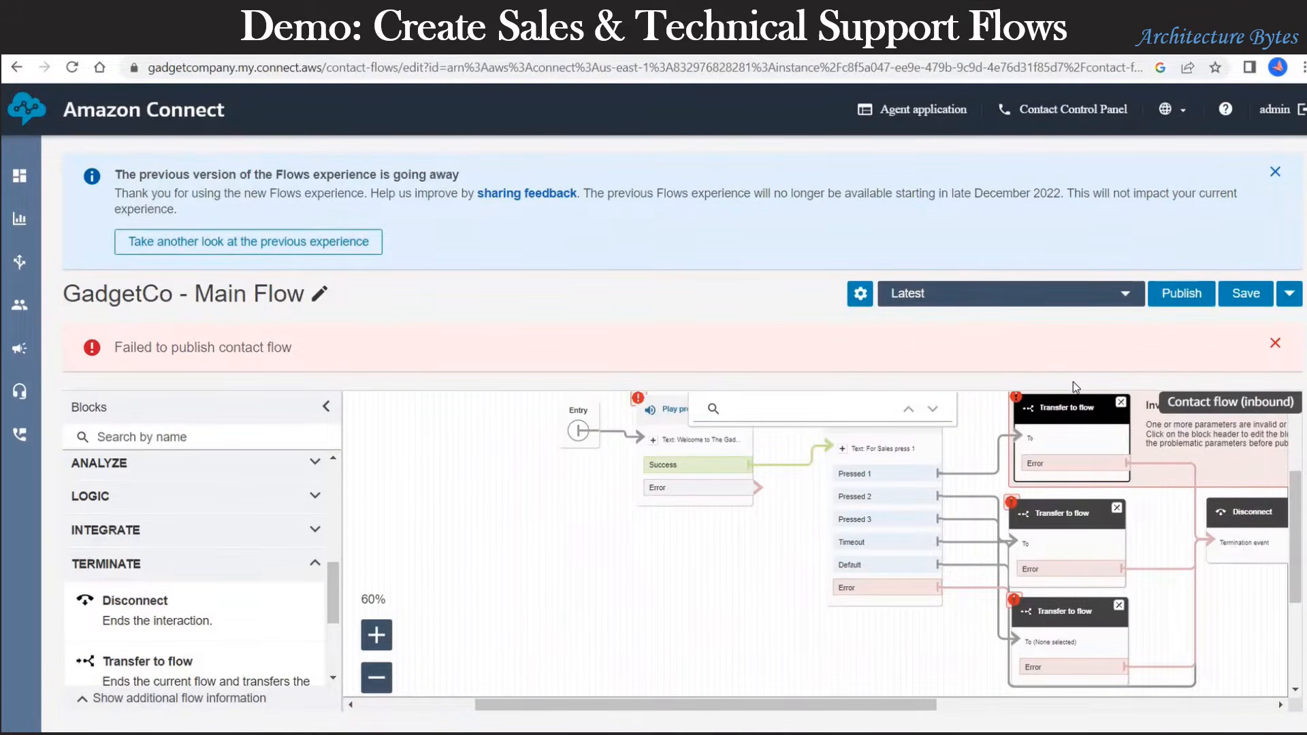
left_click(1070, 408)
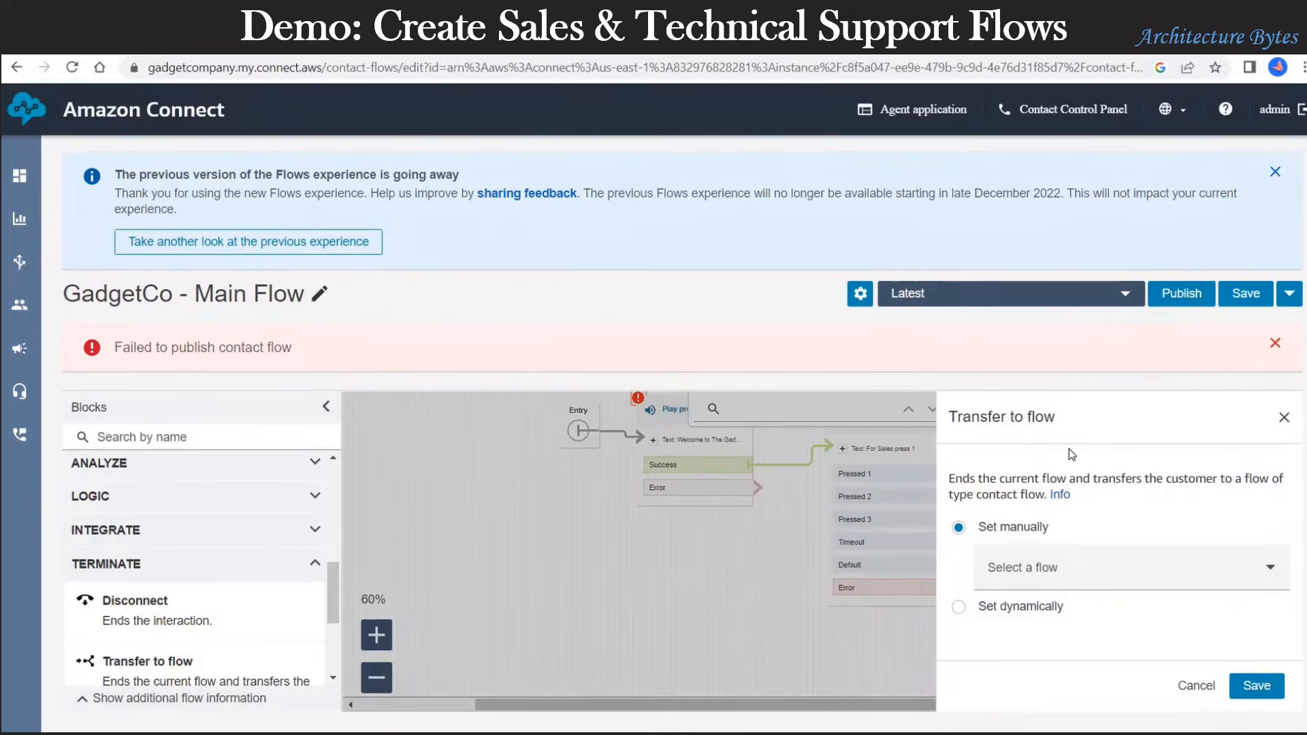
left_click(1121, 573)
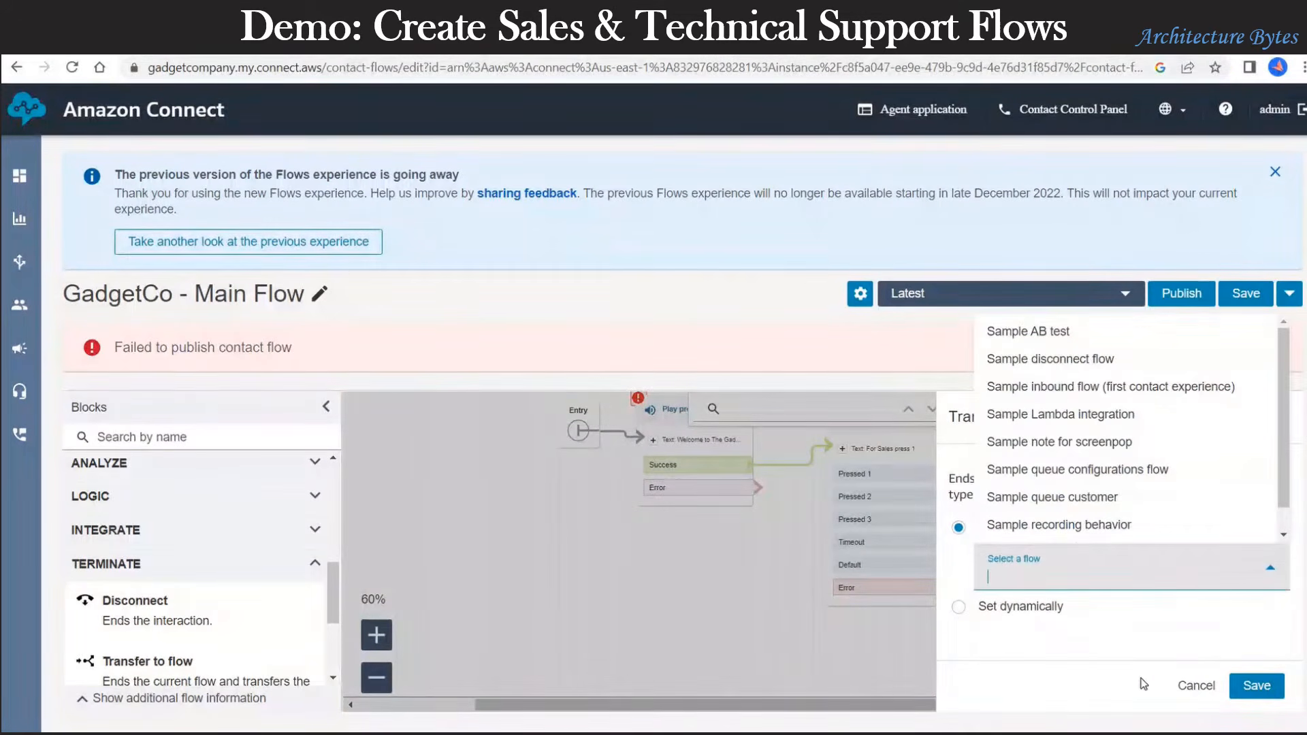
left_click(1197, 685)
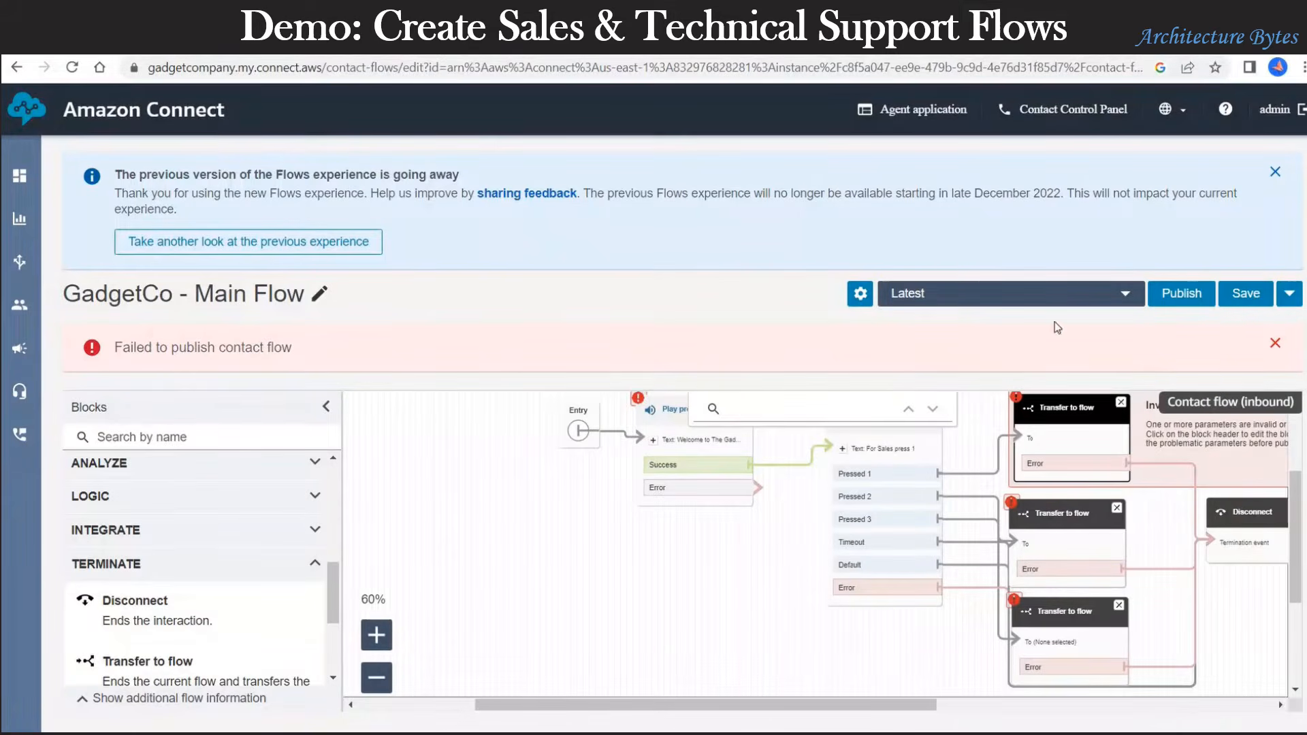
key("ctrl+s")
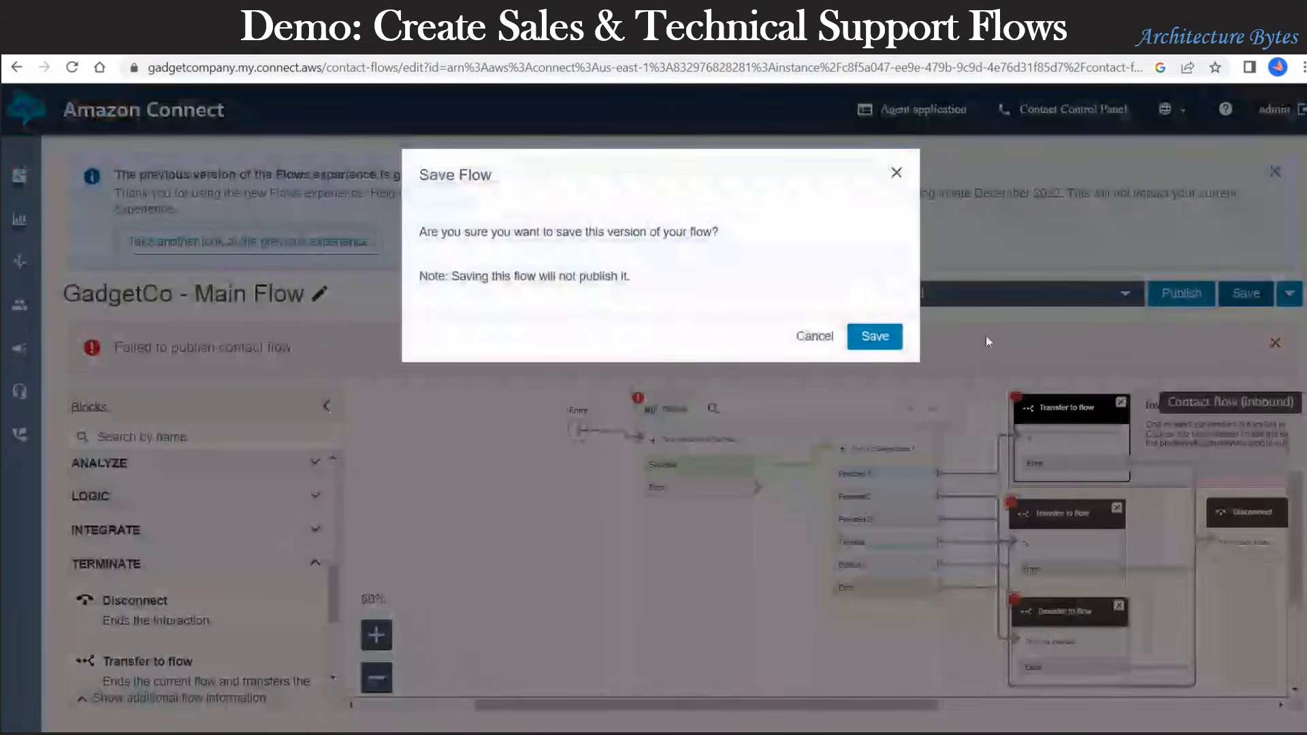
left_click(876, 338)
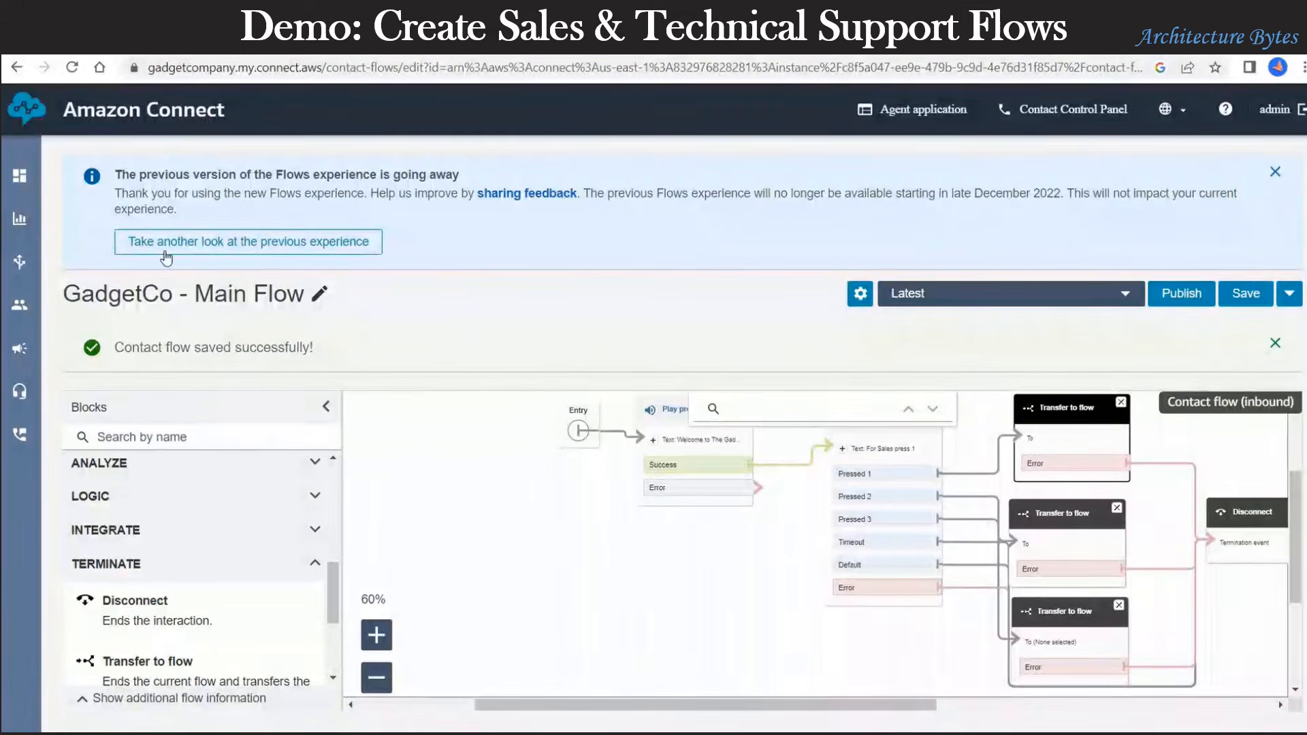
mouse_move(19, 261)
mouse_move(25, 305)
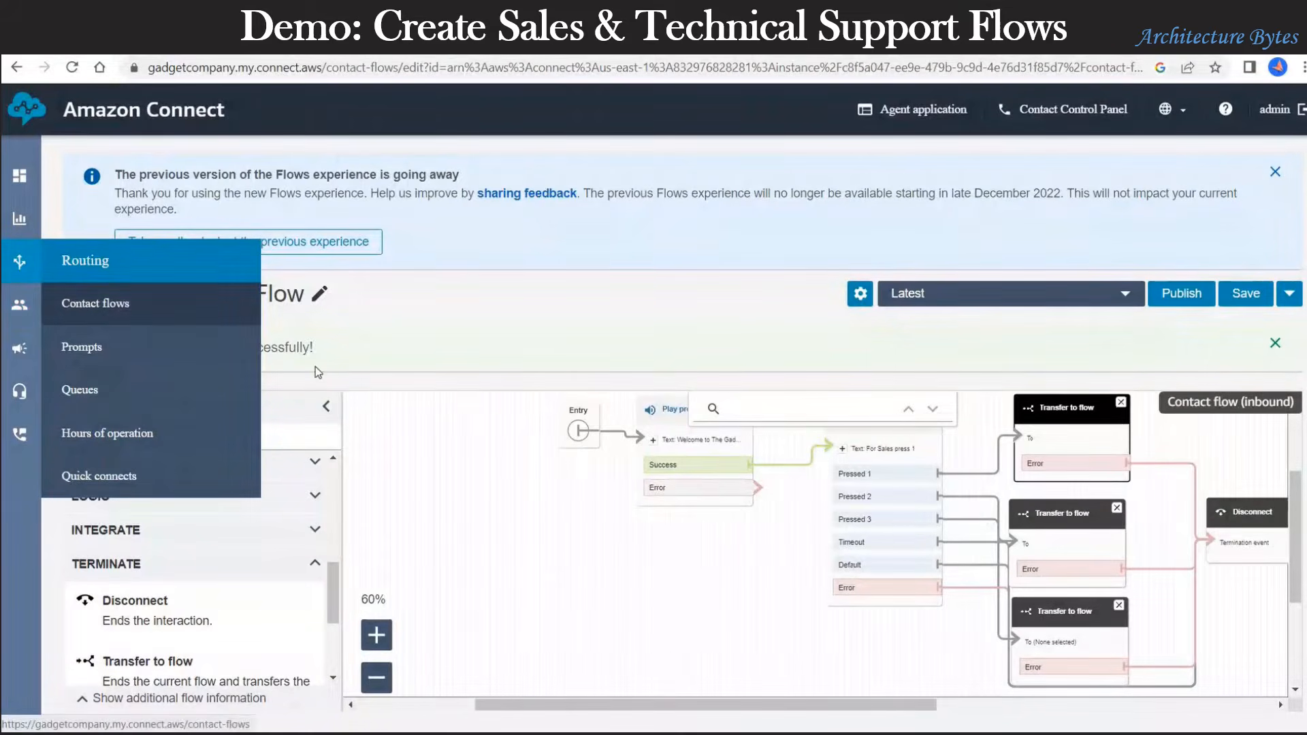
Step: Create a new contact flow named 'GadgetCo - Sales Flow' and expand the SET blocks
left_click(95, 303)
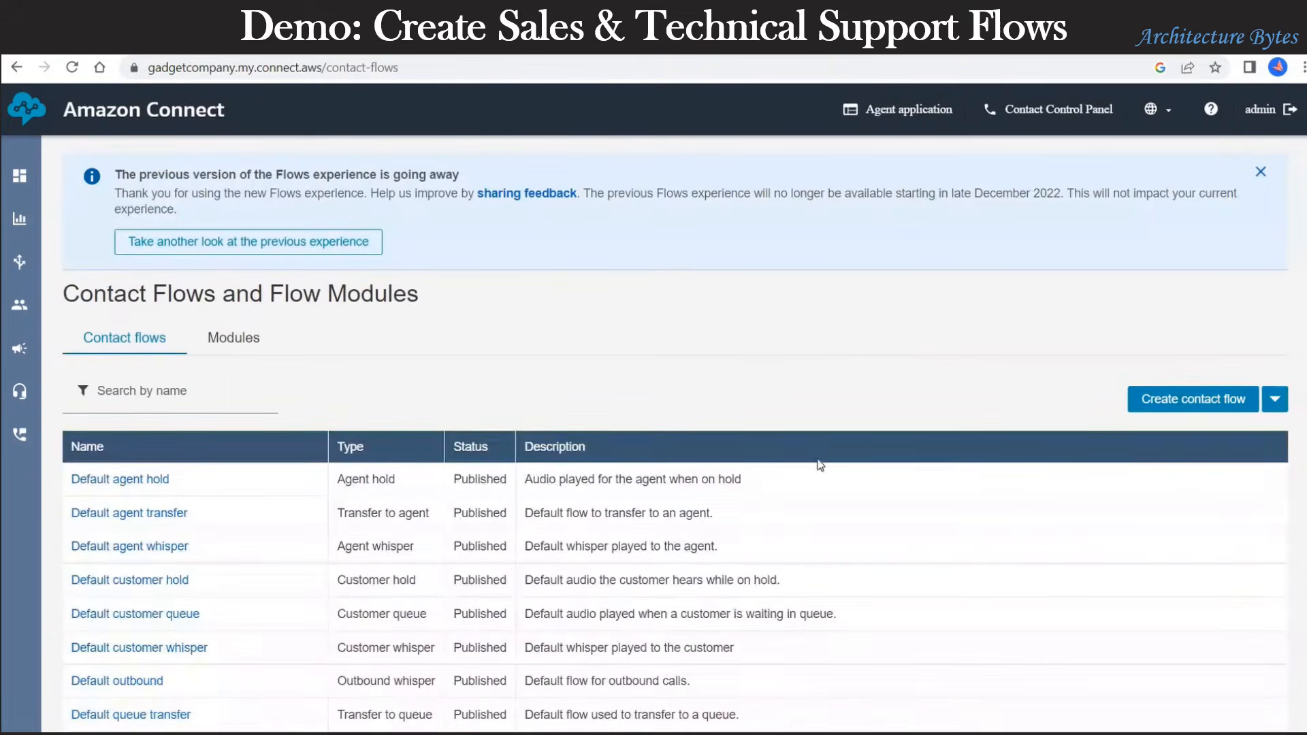
left_click(1185, 401)
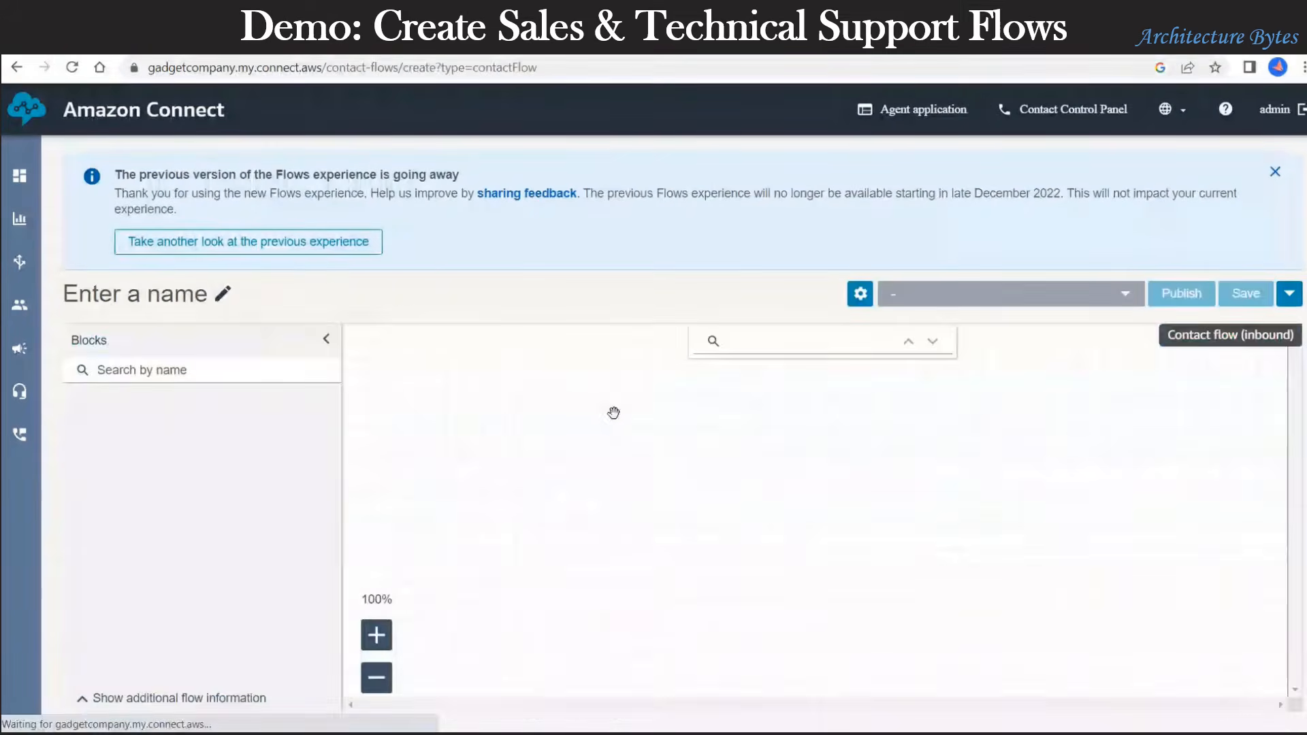
left_click(132, 297)
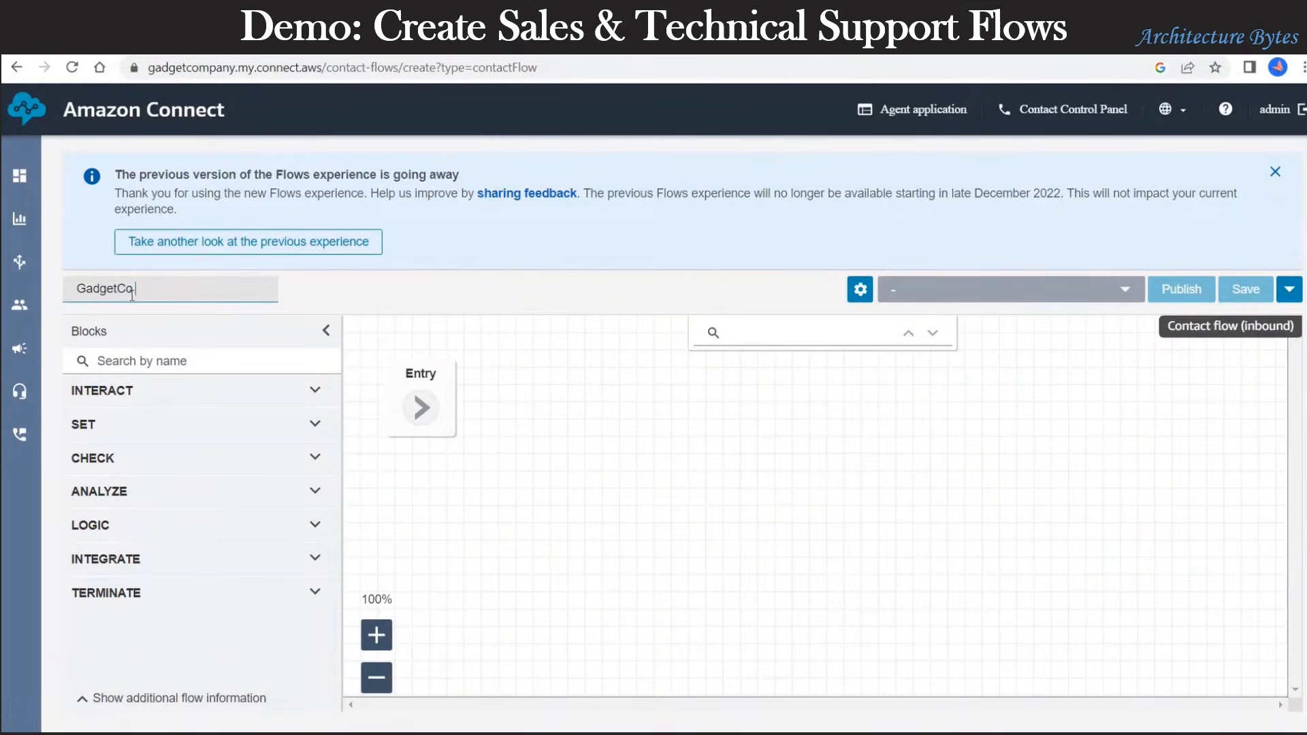
type("GadgetCo - Sales Flow")
left_click(243, 633)
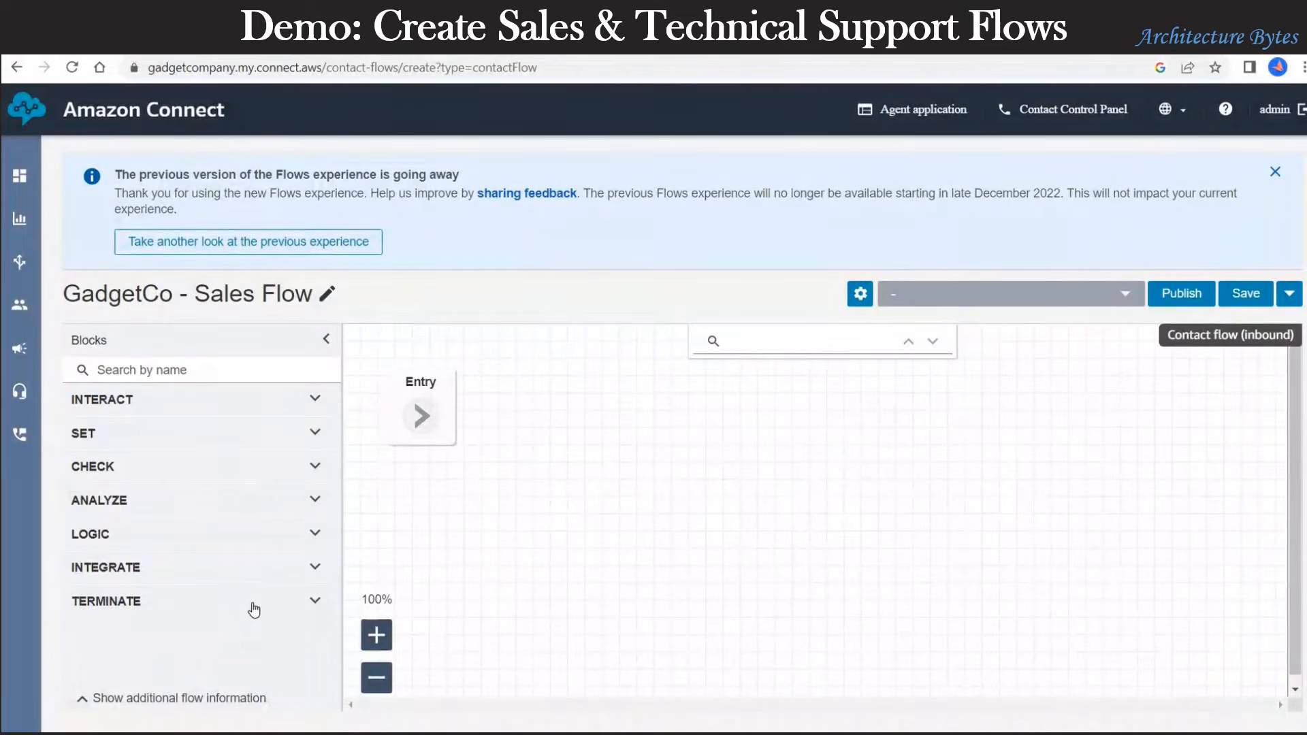
left_click(157, 433)
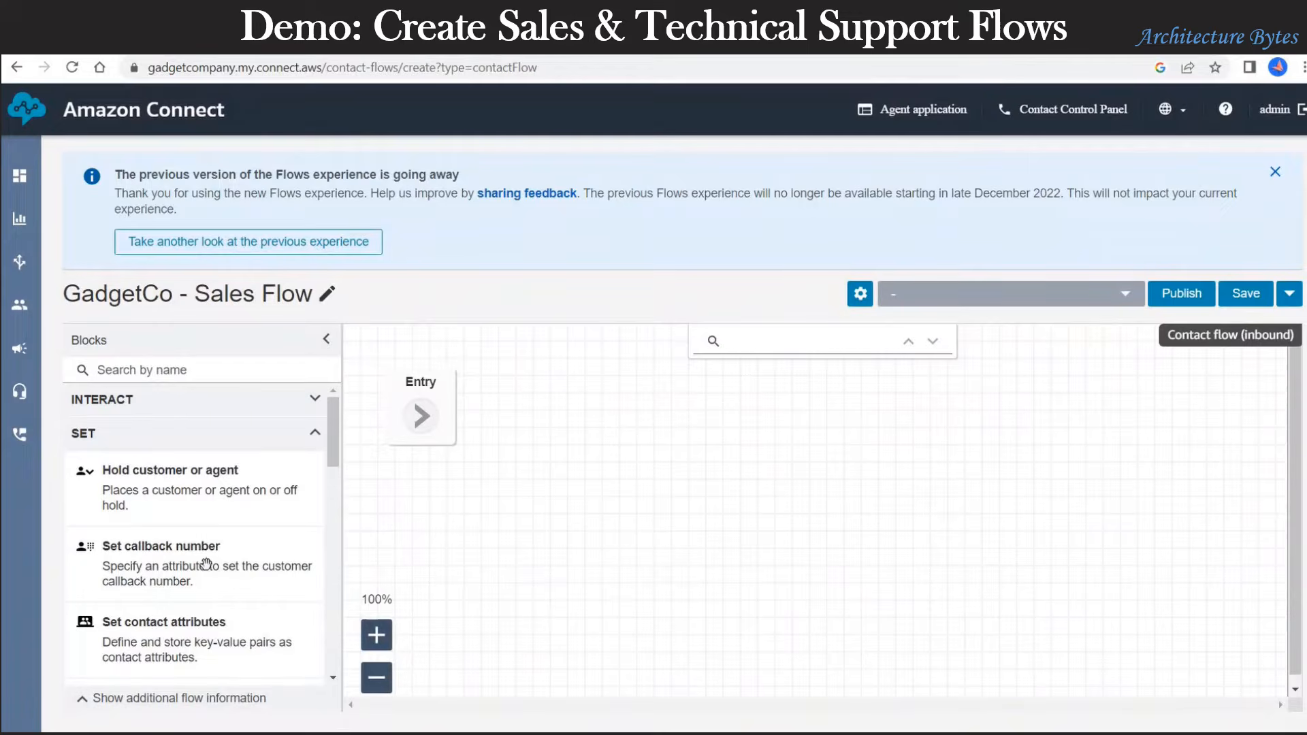
scroll(207, 566, "down", 3)
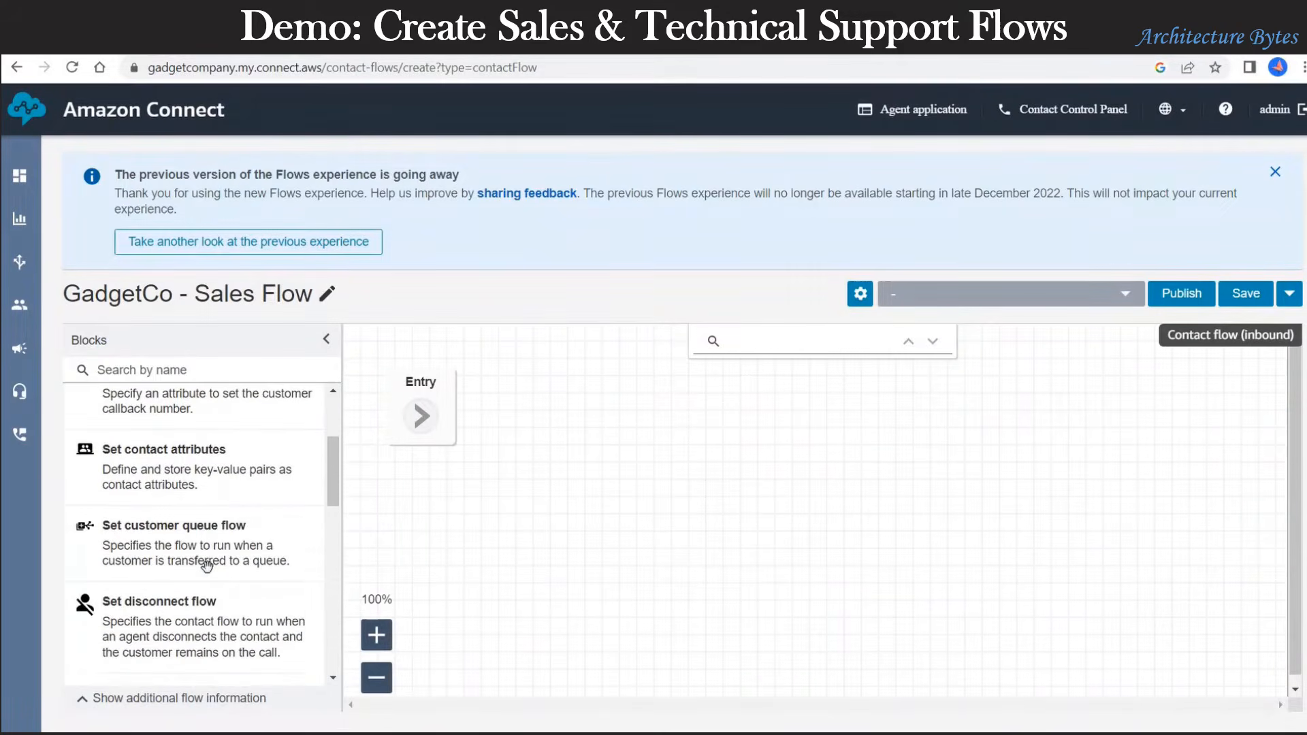
scroll(207, 565, "down", 5)
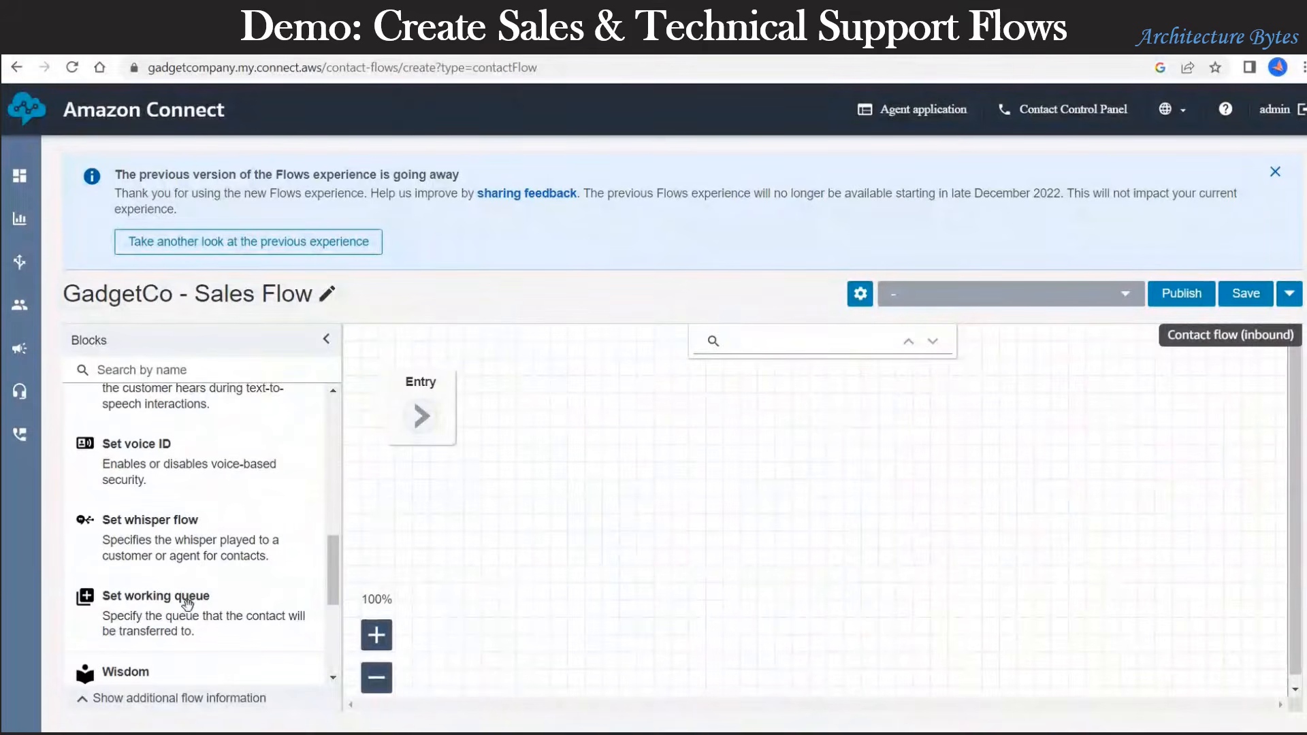
Step: Add a Set working queue block using Sales Queue and connect Entry to it
left_click_drag(177, 599, 600, 396)
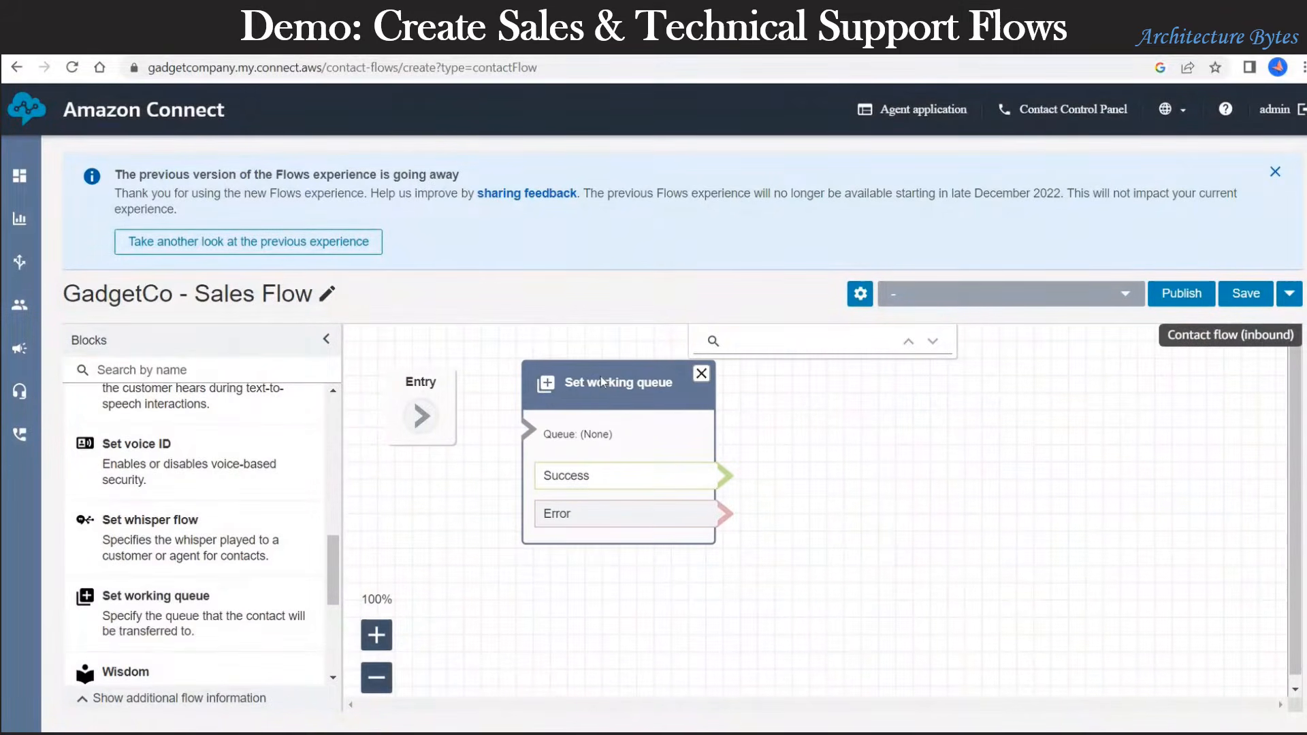
left_click(601, 378)
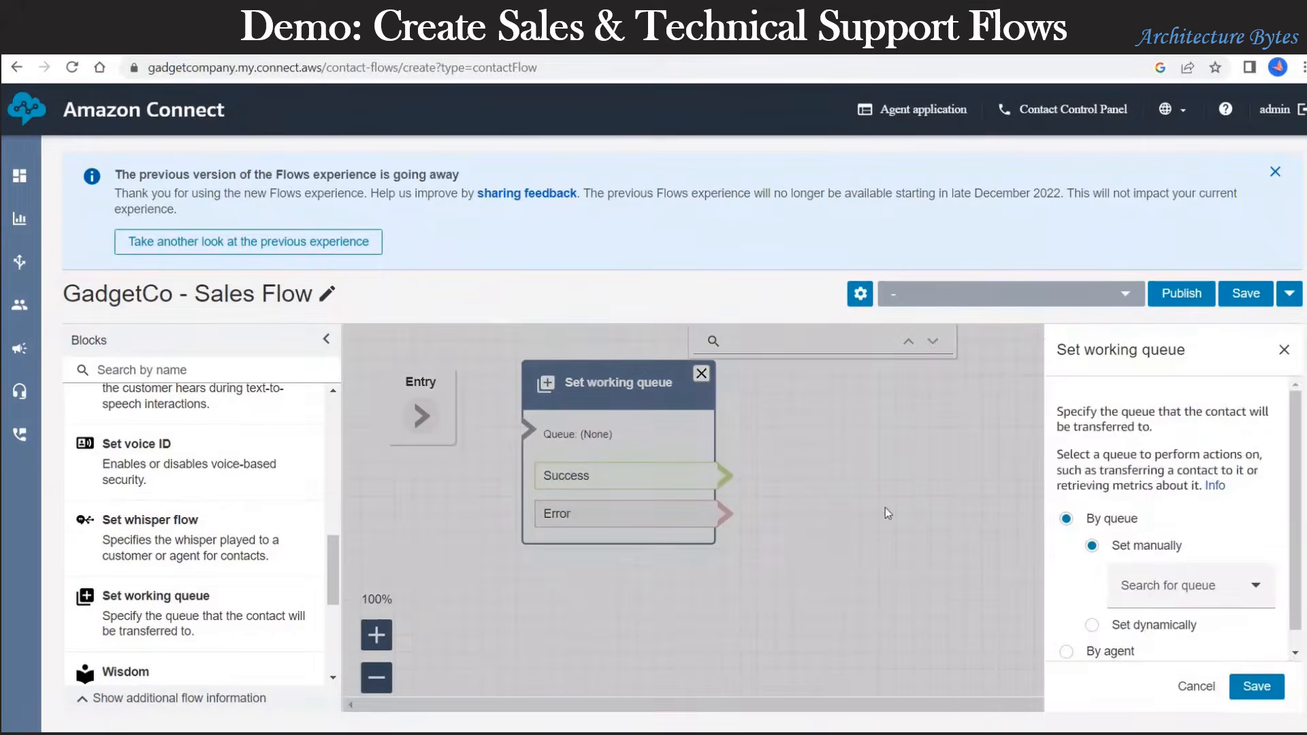
left_click(1101, 567)
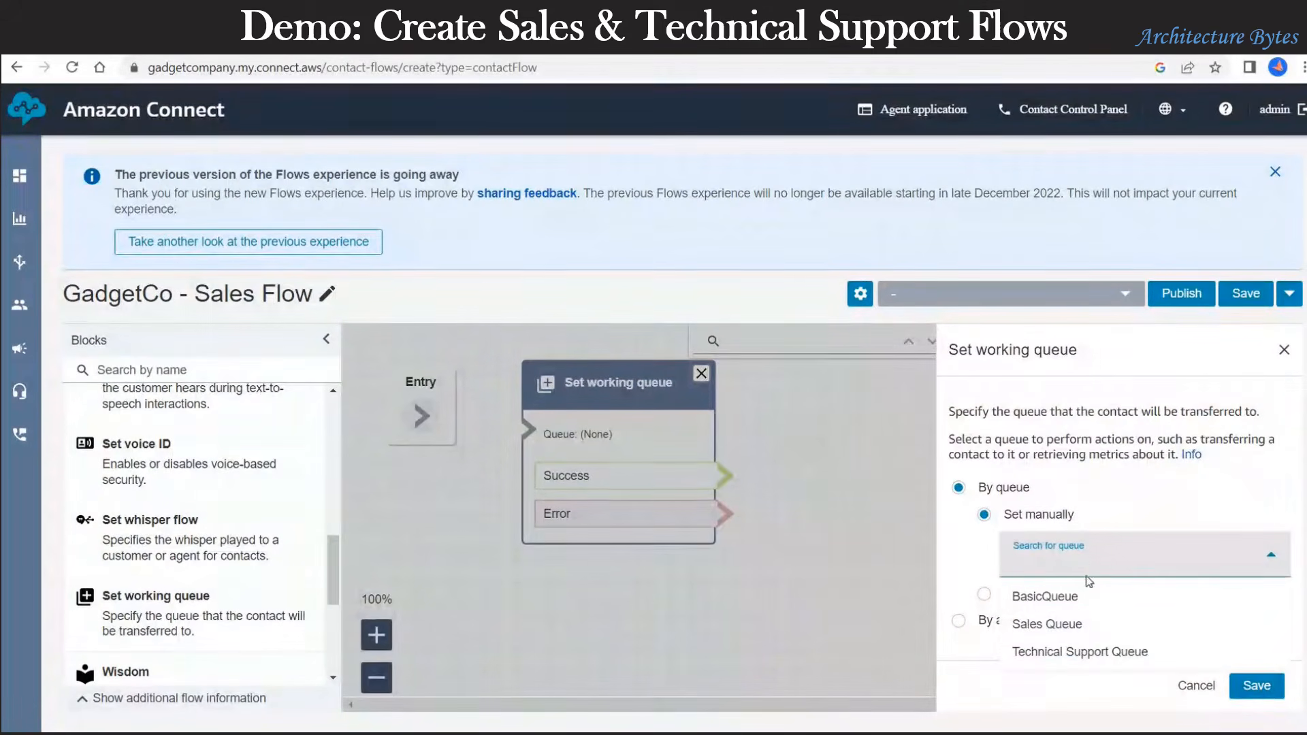
left_click(1062, 624)
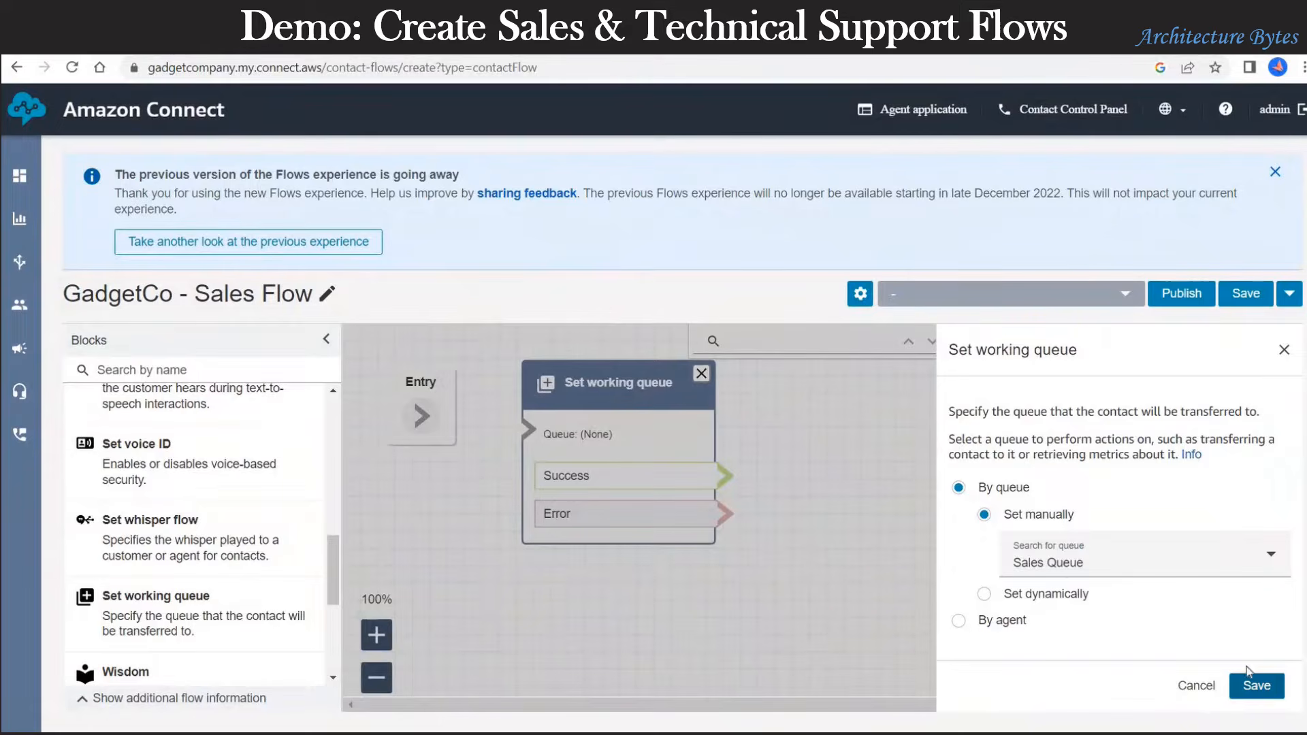
left_click(1256, 685)
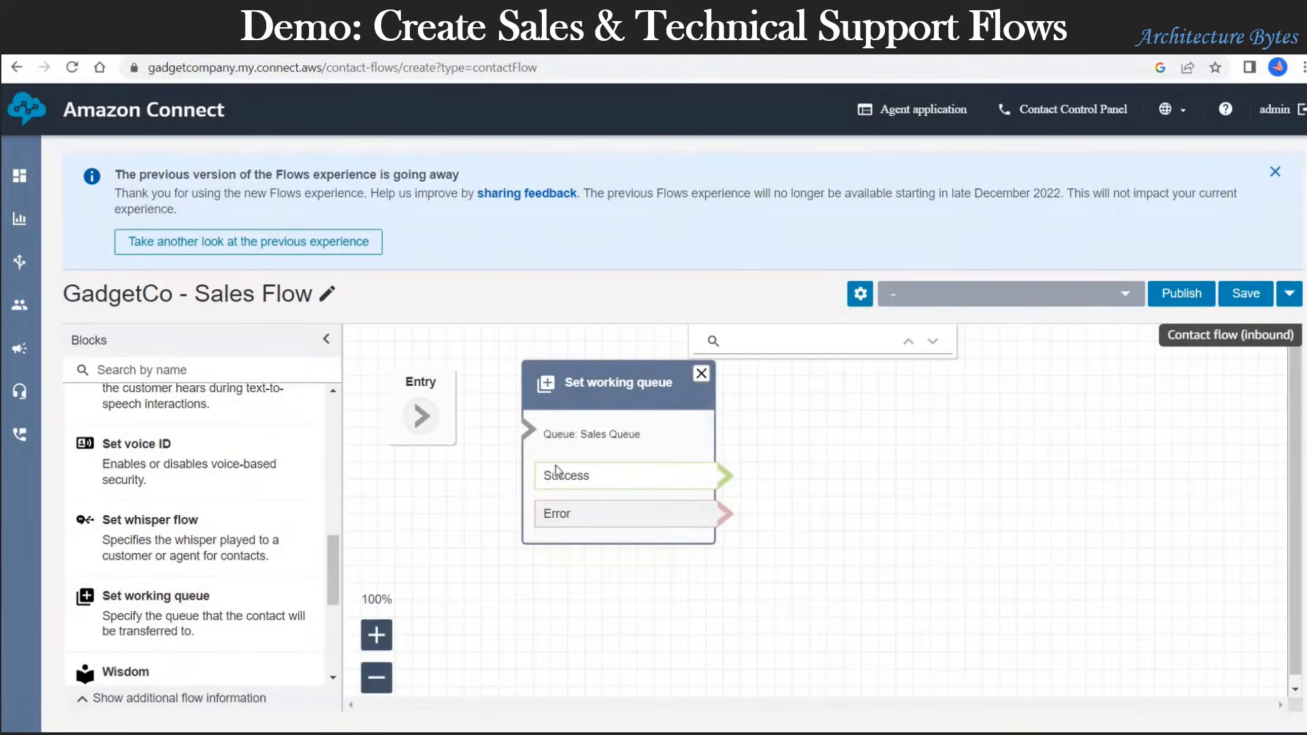
left_click_drag(420, 416, 522, 433)
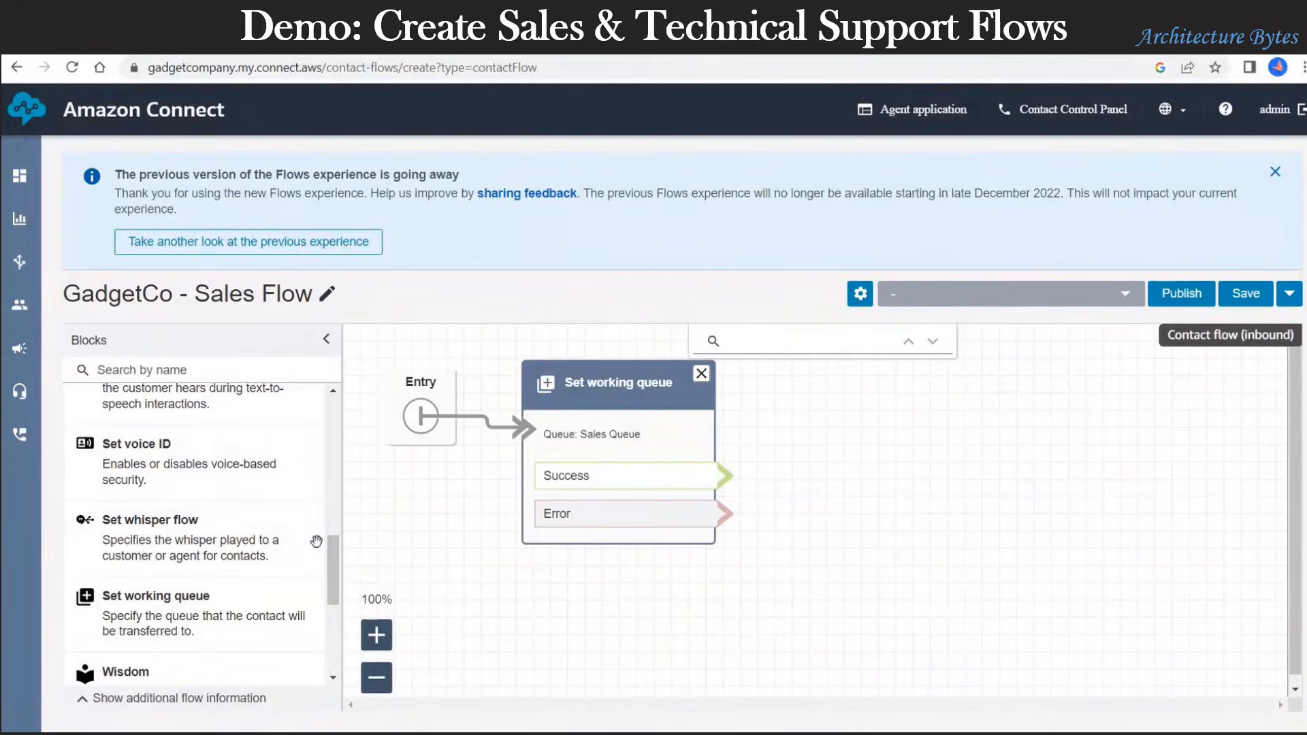
Step: Collapse the SET block category and expand TERMINATE
scroll(315, 537, "up", 15)
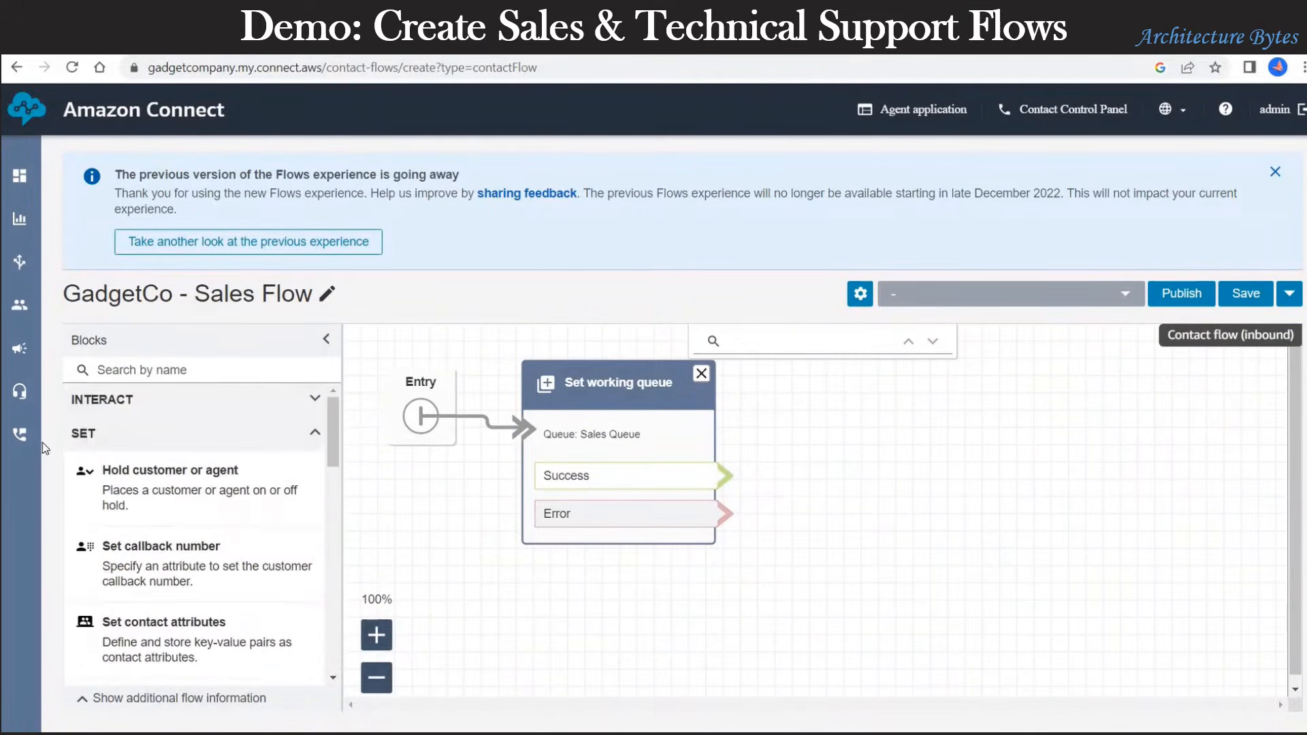
left_click(100, 443)
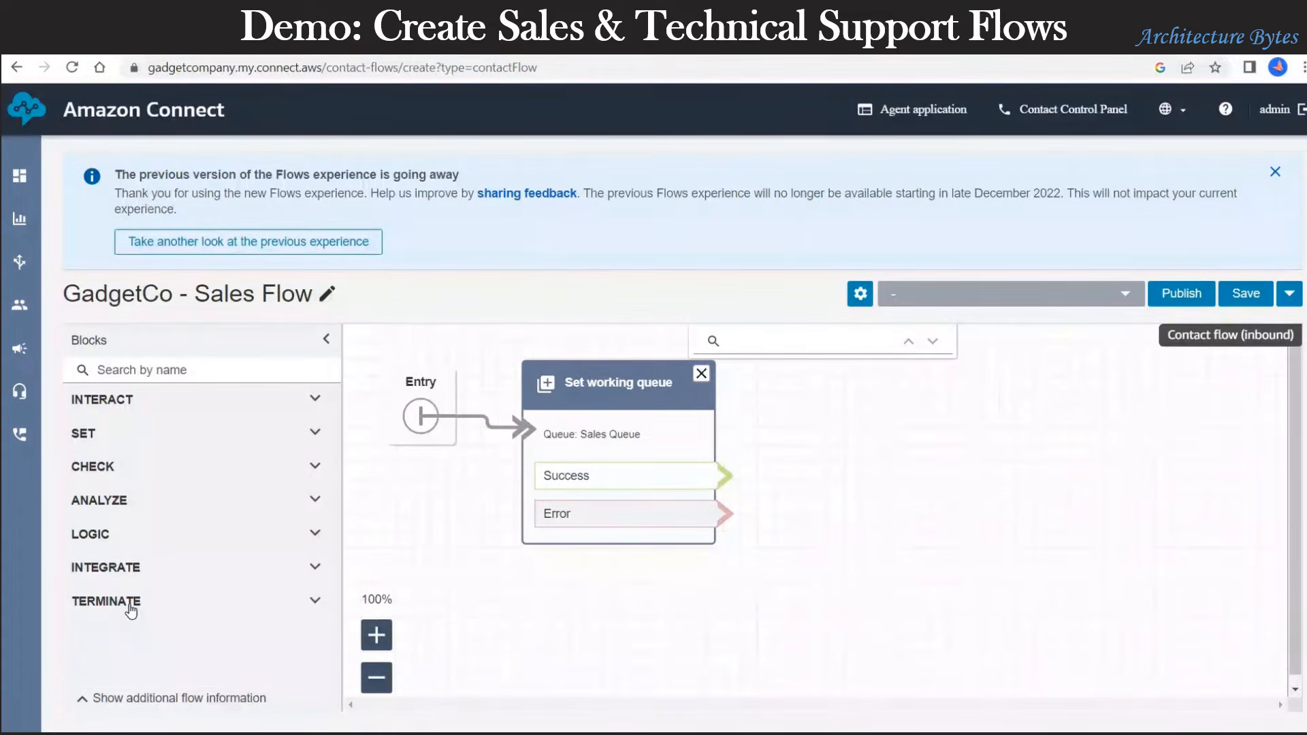
left_click(132, 602)
scroll(130, 606, "down", 3)
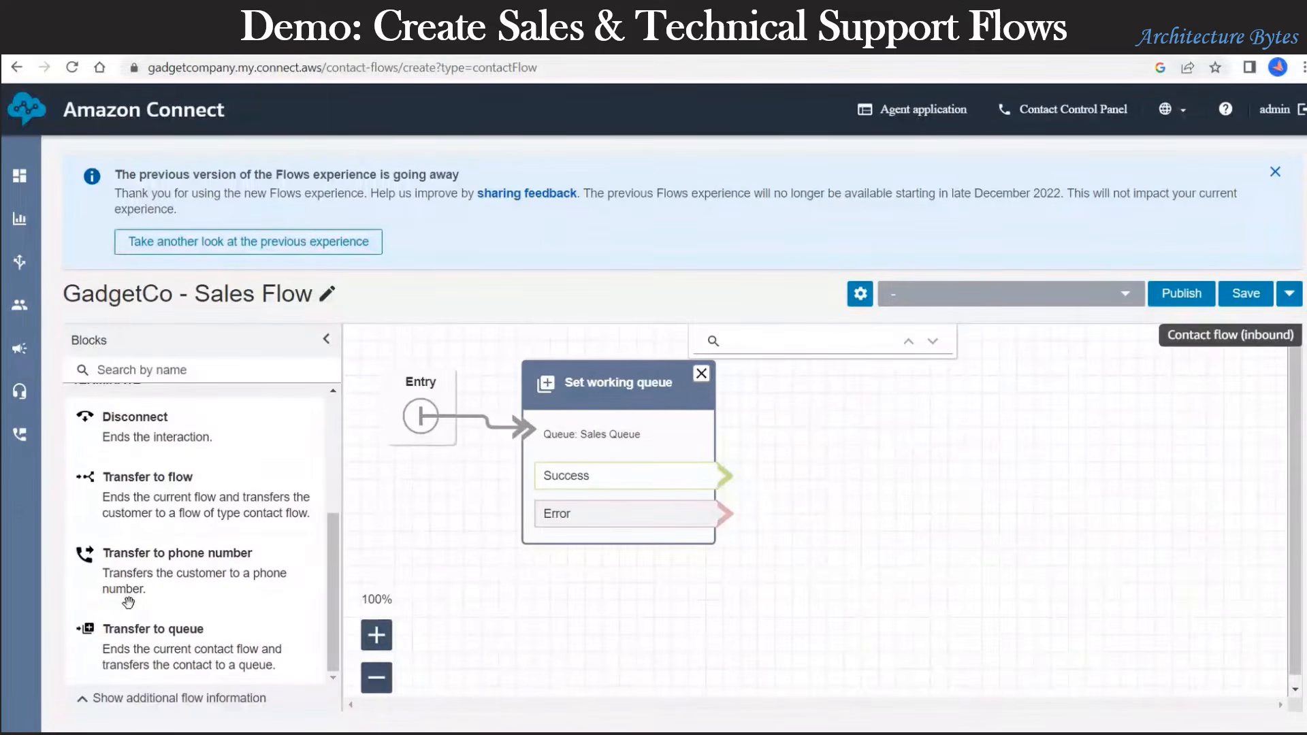
Step: Add a Transfer to queue block and route Set working queue's Success path to it
left_click_drag(156, 633, 897, 373)
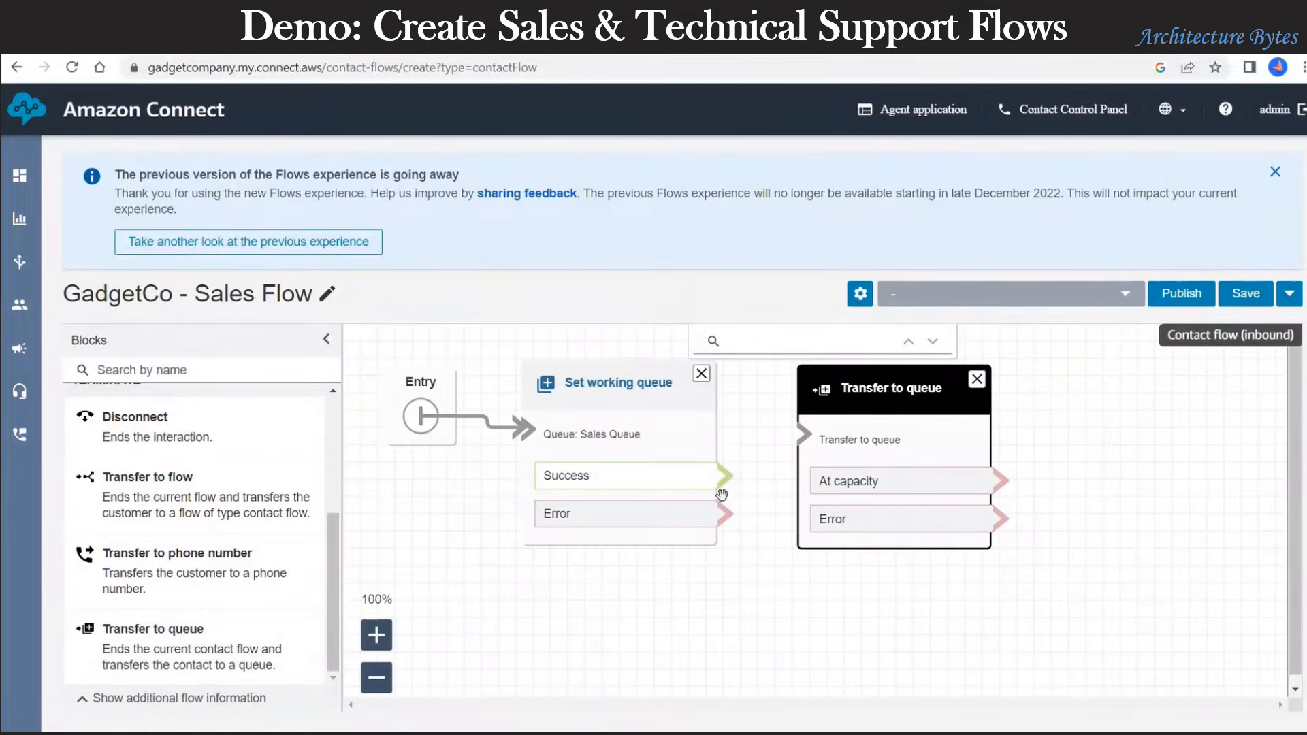
left_click_drag(725, 475, 806, 438)
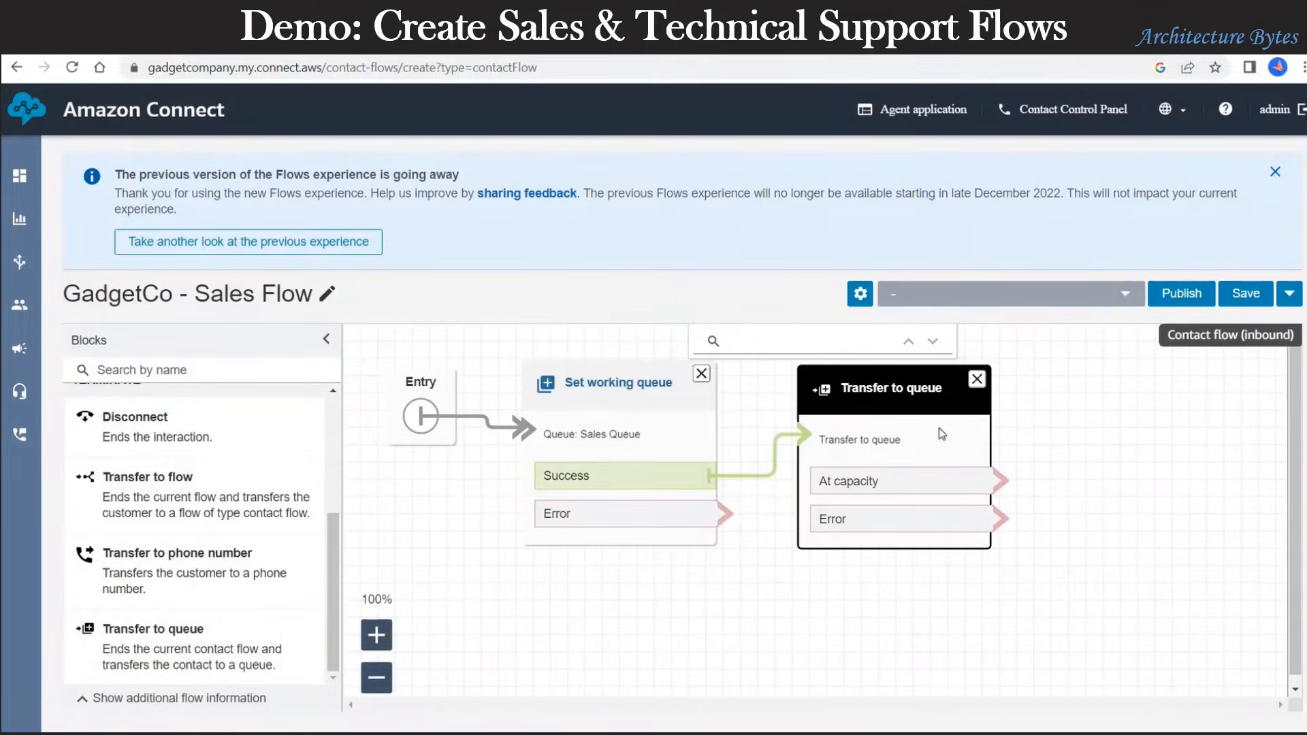
left_click(907, 390)
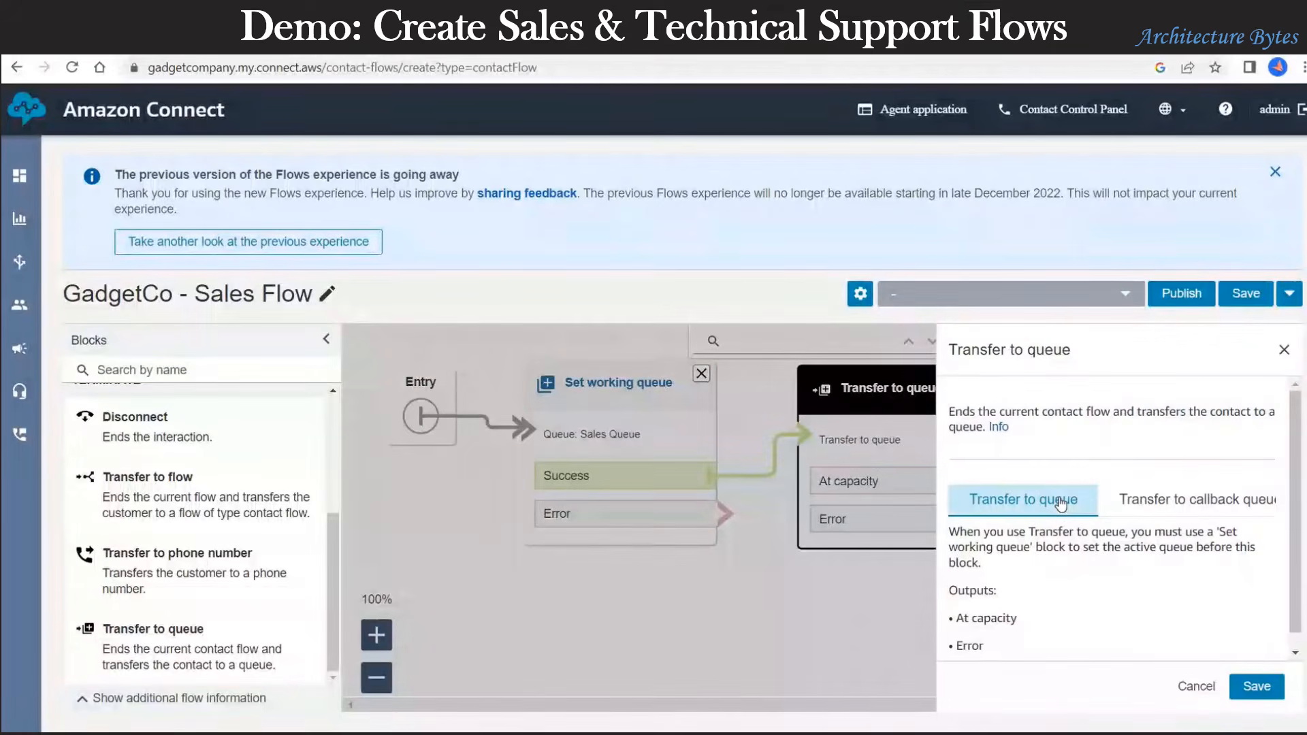
scroll(1089, 604, "down", 1)
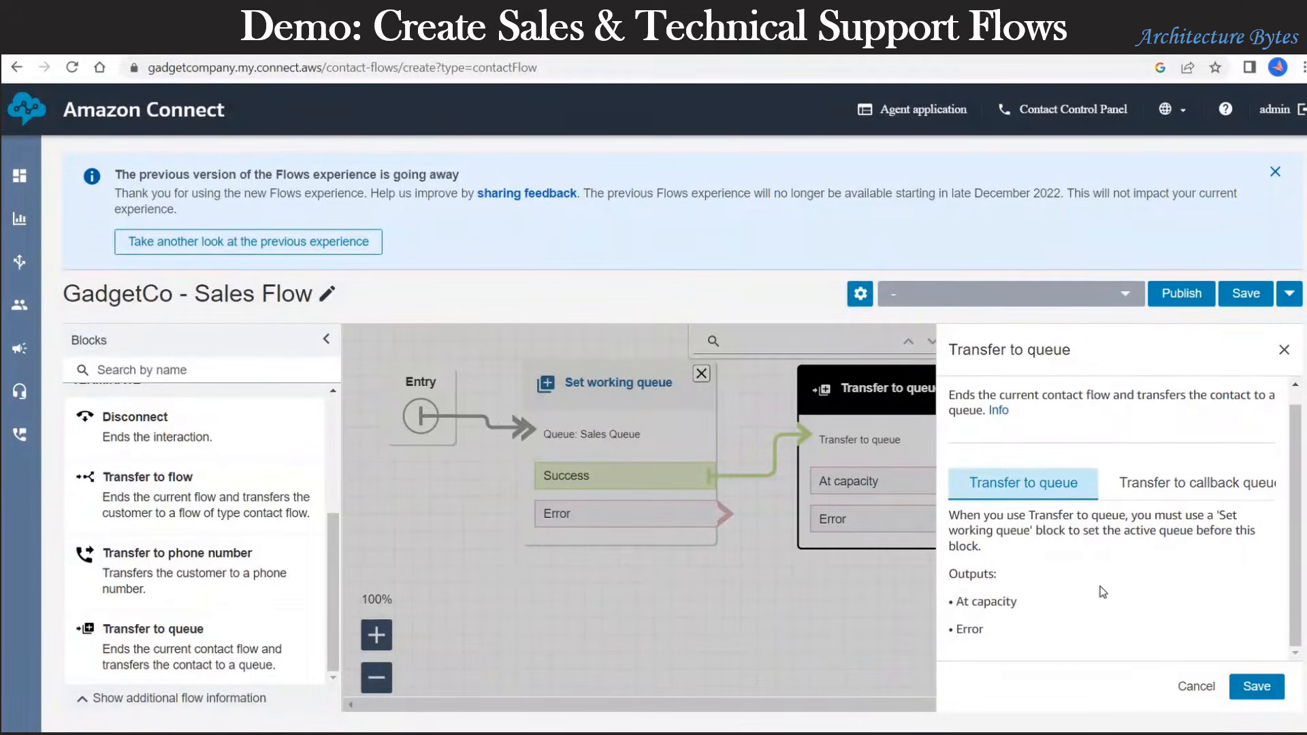
scroll(1098, 597, "up", 1)
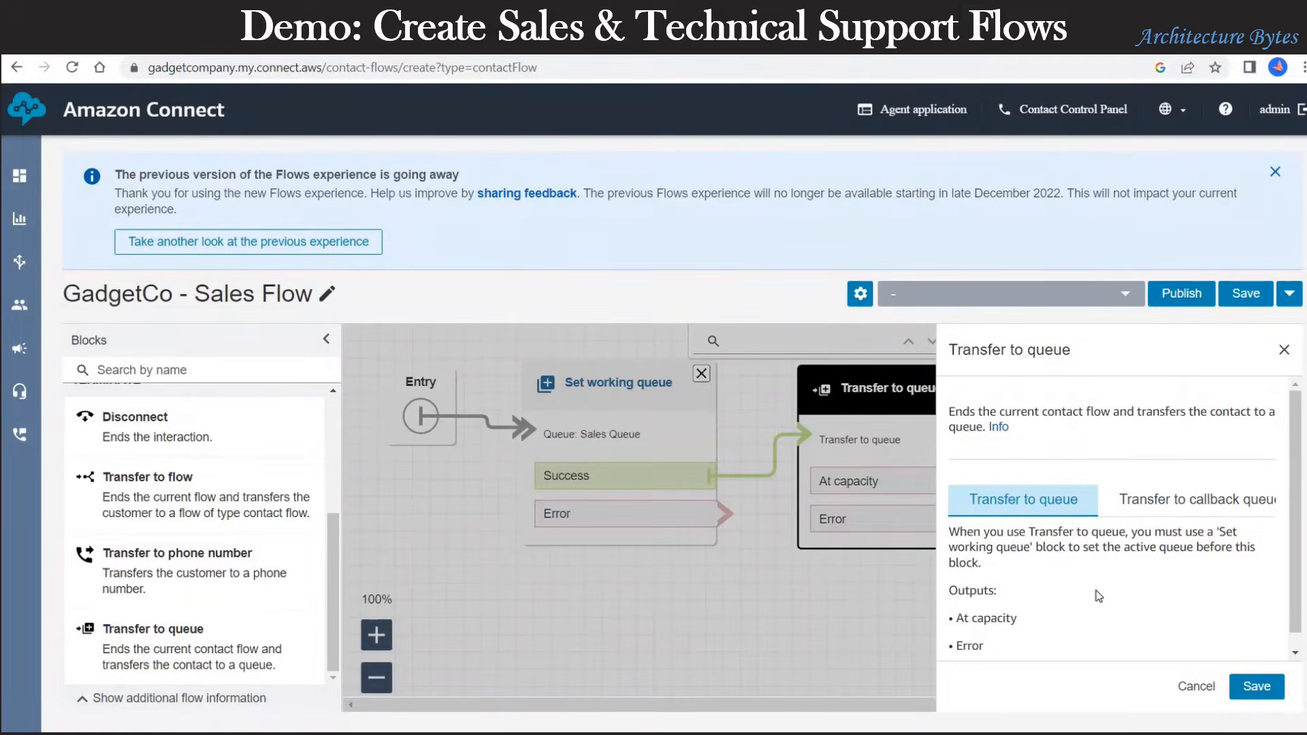
left_click(1208, 688)
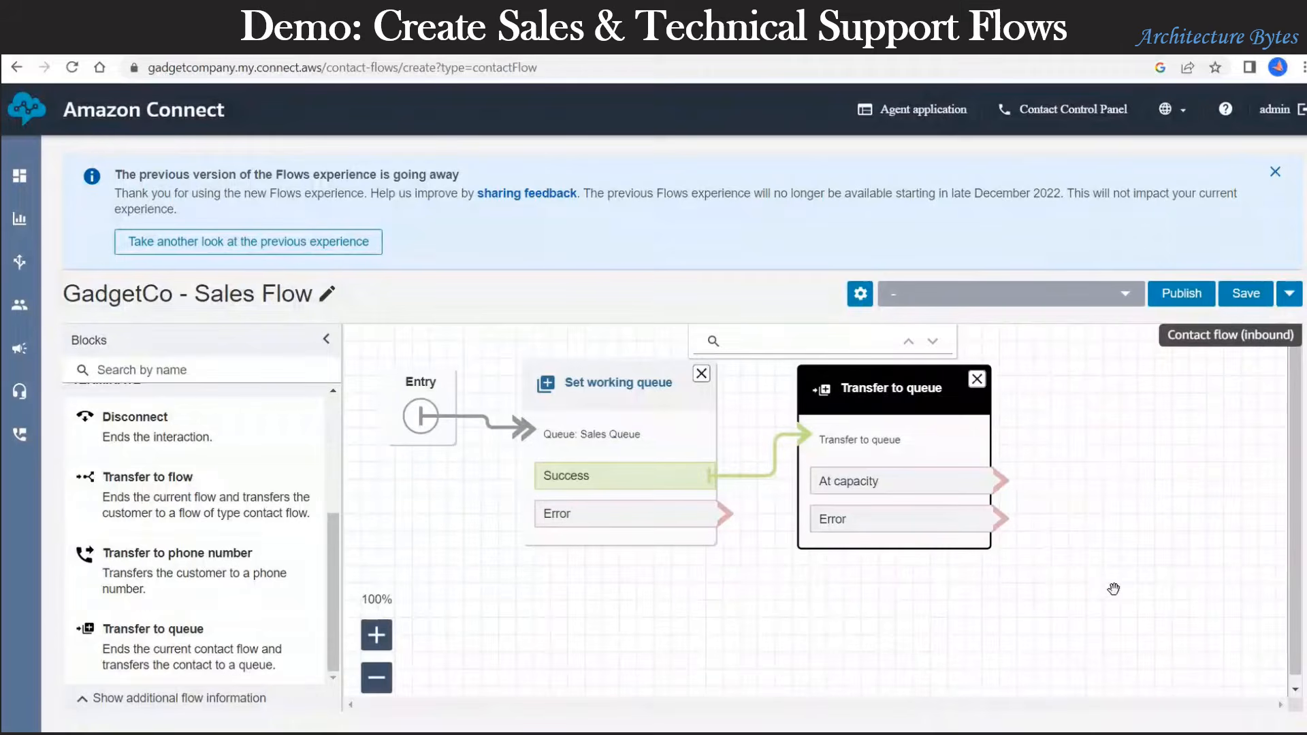
Step: Add a Disconnect block and route At capacity and both Error paths to it
left_click_drag(176, 427, 333, 457)
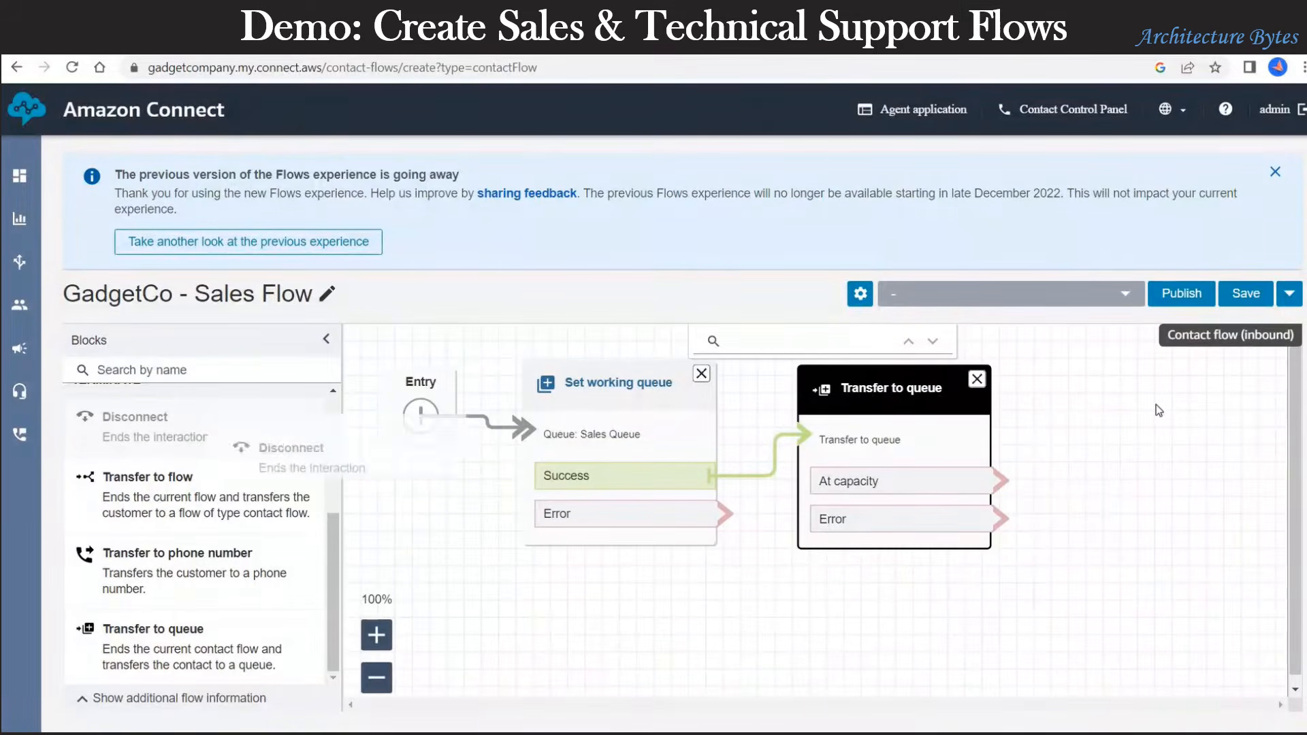
left_click_drag(1159, 411, 1157, 435)
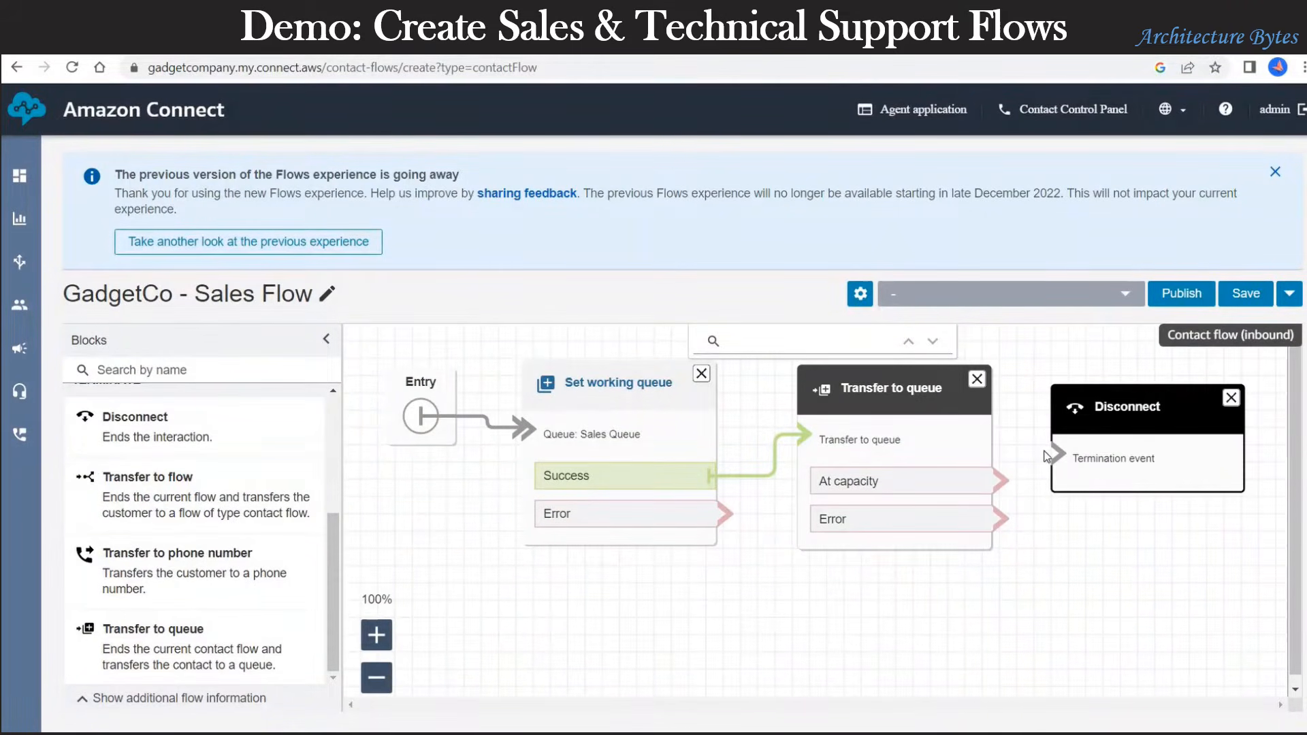
left_click_drag(1001, 481, 1064, 448)
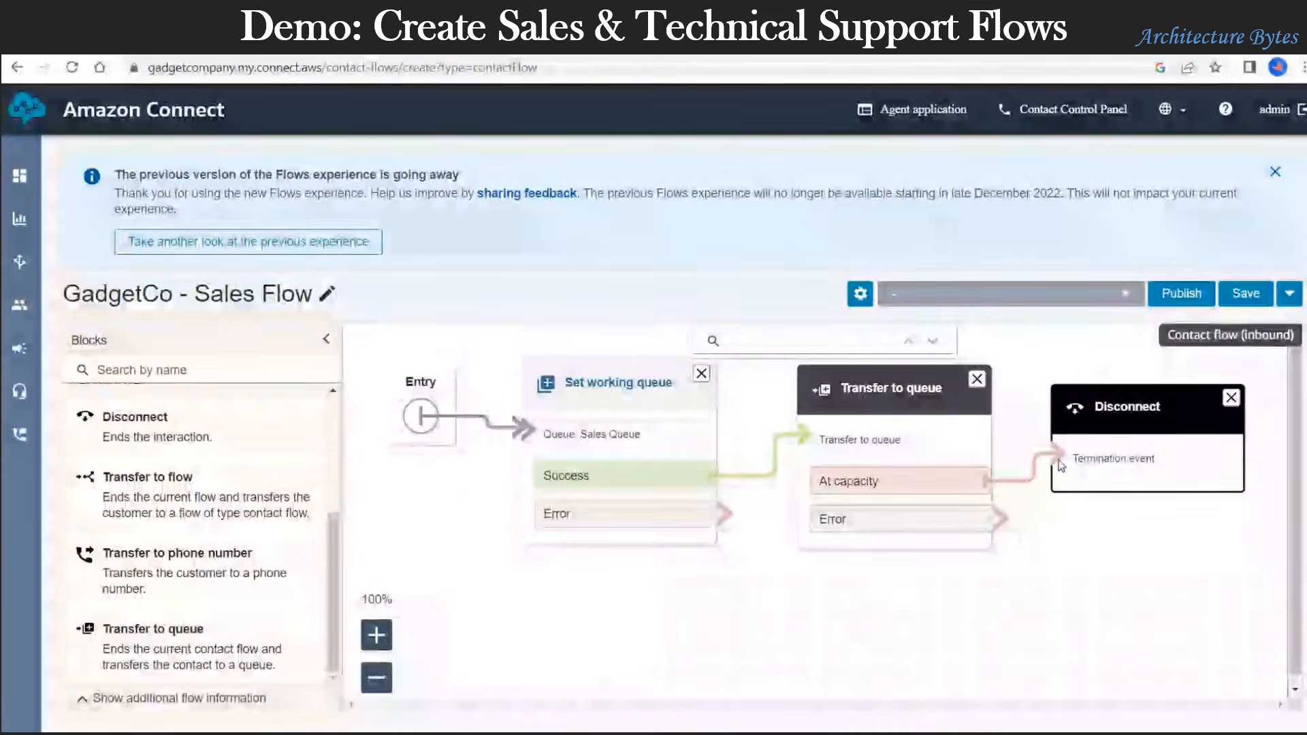
left_click_drag(1000, 519, 1063, 453)
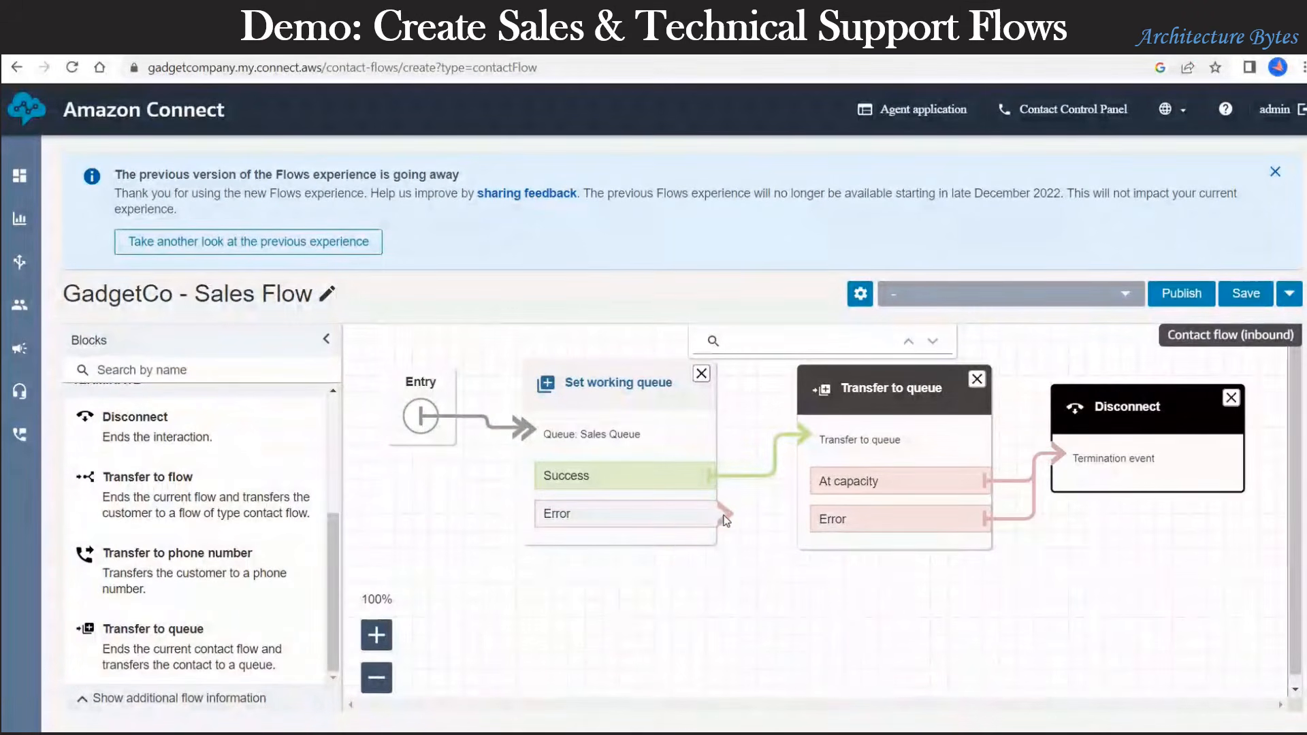
left_click_drag(724, 514, 1054, 457)
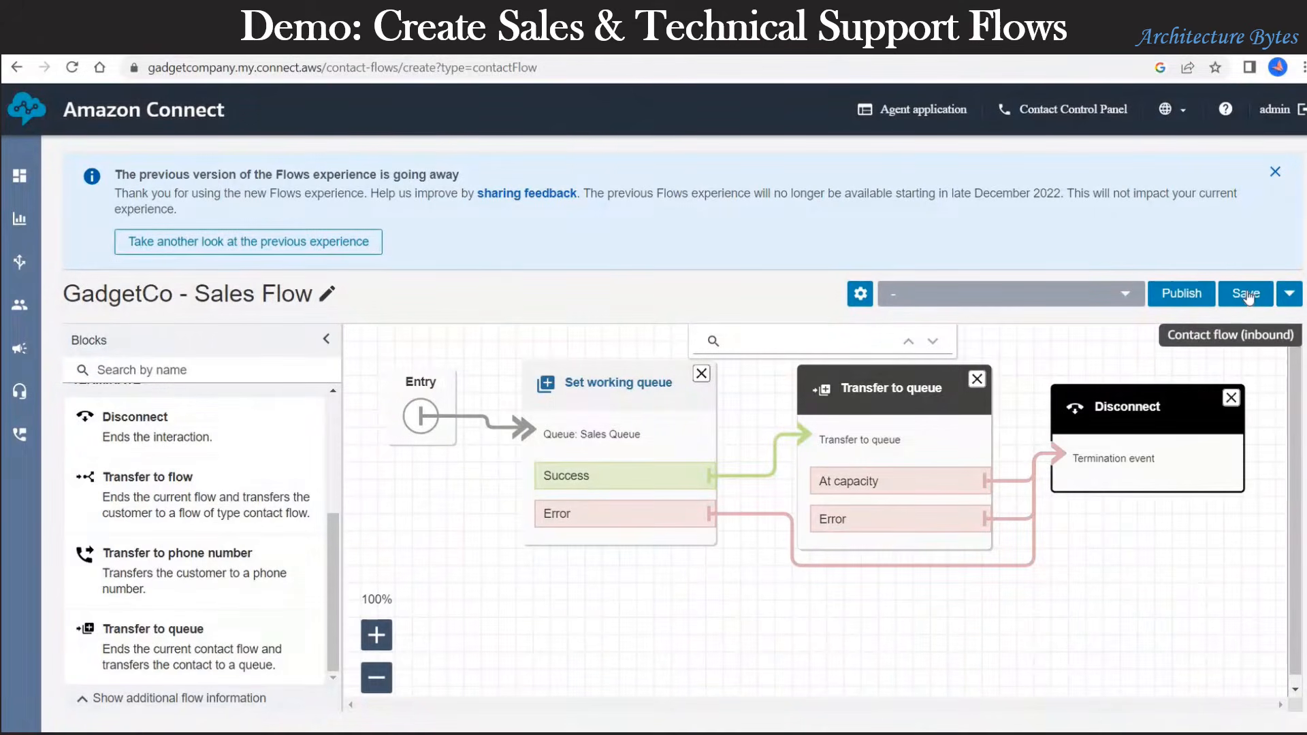
Step: Connect Entry to Set working queue, then save and publish the Sales Flow
left_click(1247, 296)
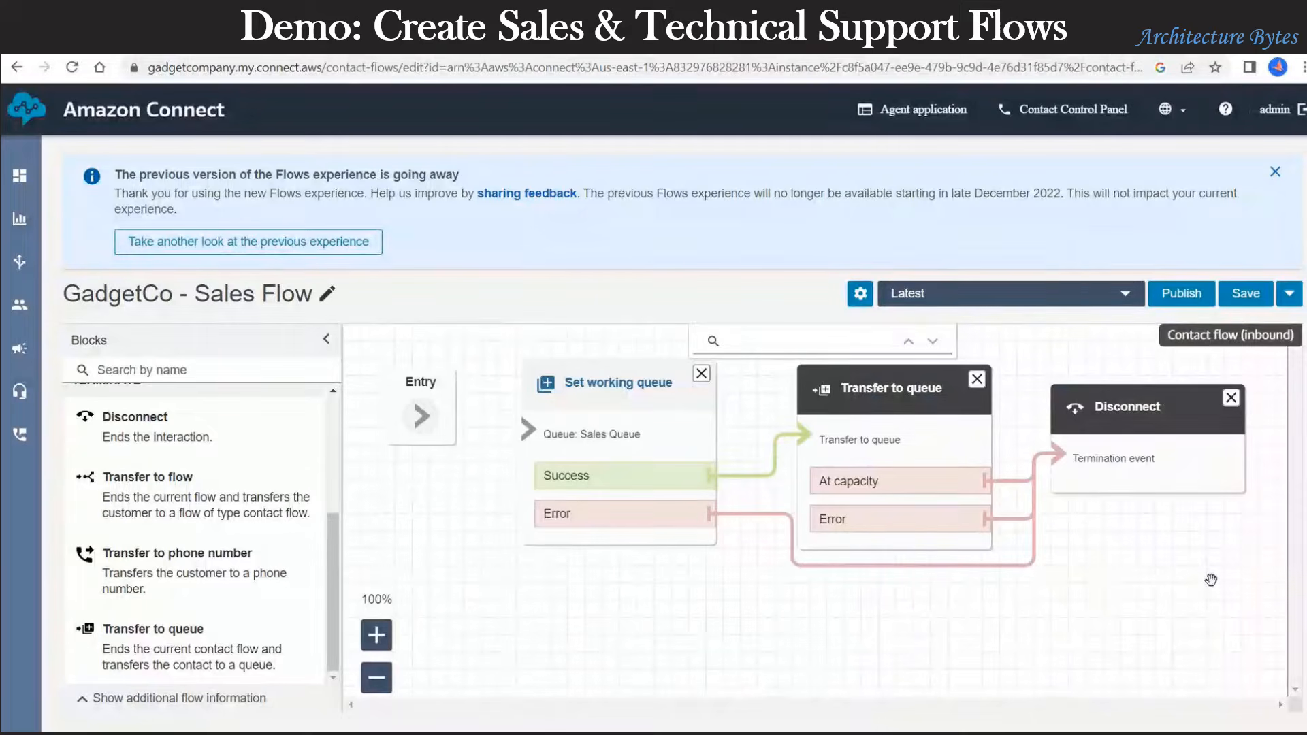
left_click_drag(421, 416, 529, 428)
left_click(1251, 300)
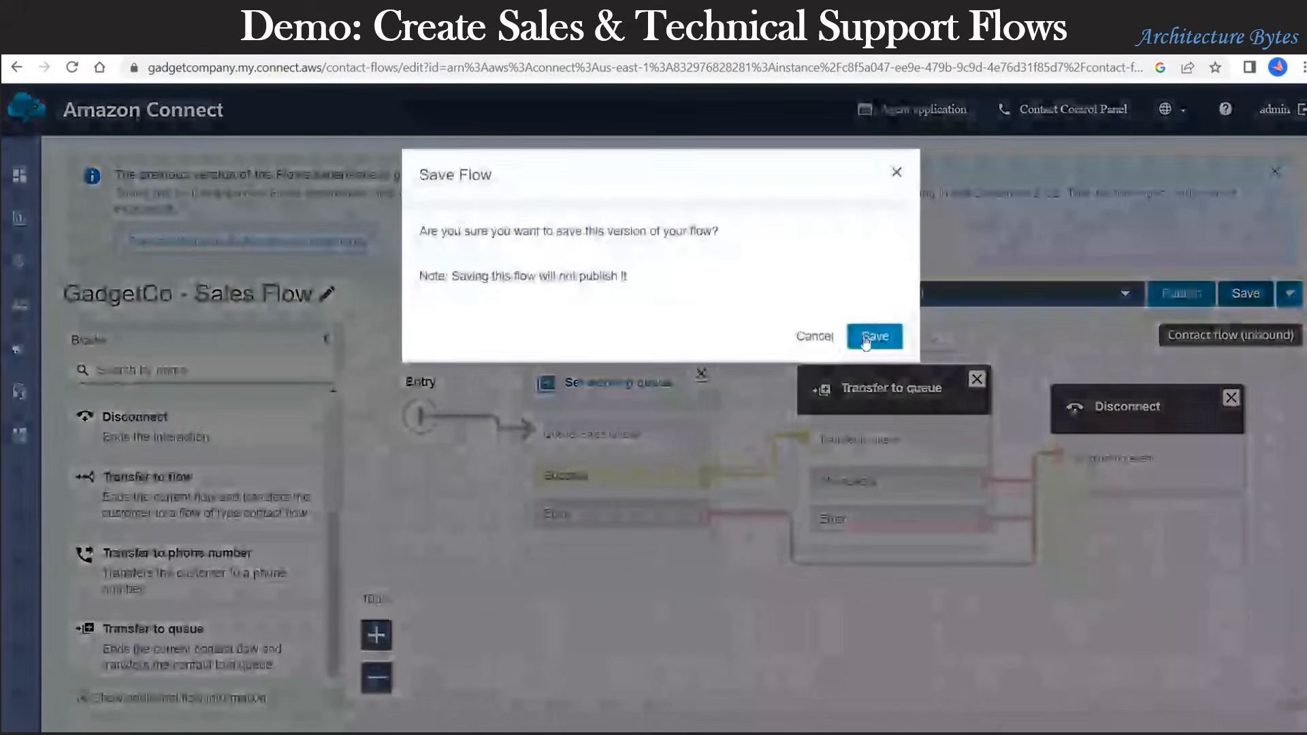
key("Return")
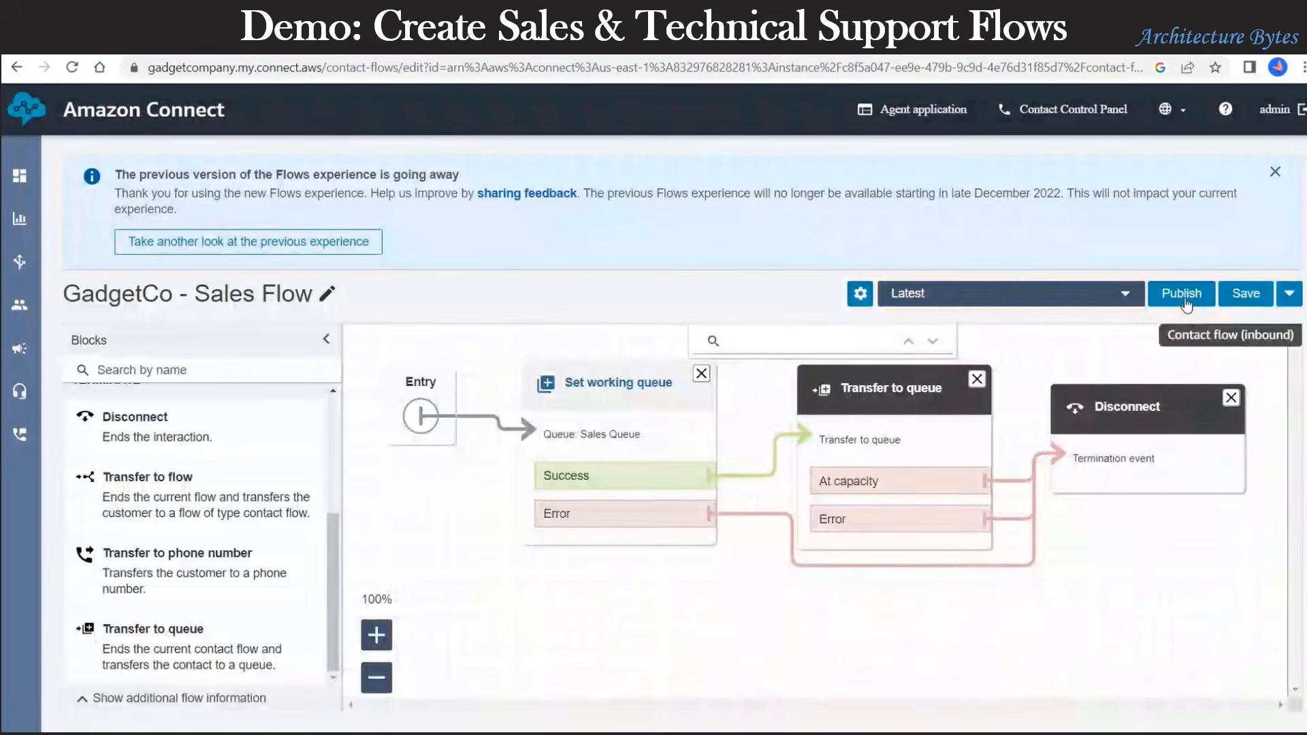
left_click(1185, 299)
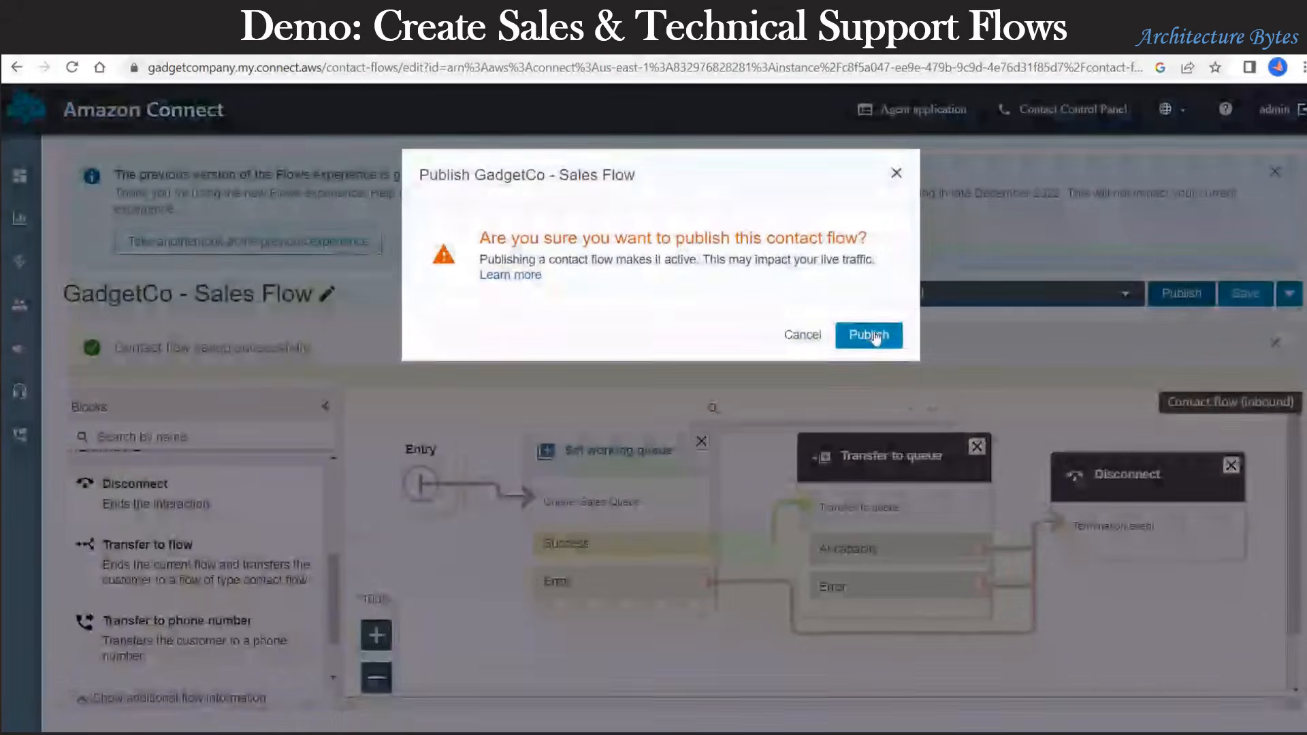
left_click(867, 335)
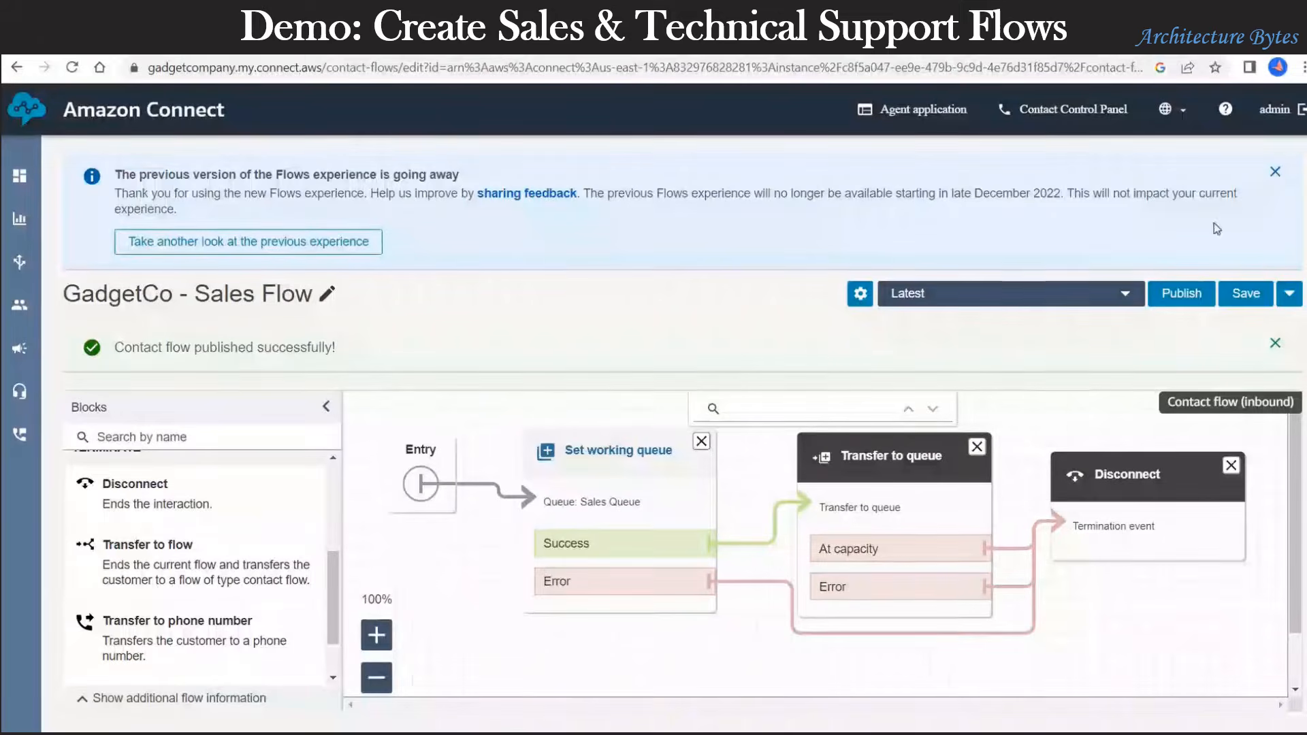
Step: Dismiss the Flows experience notice and return to the contact flows list
left_click(1276, 177)
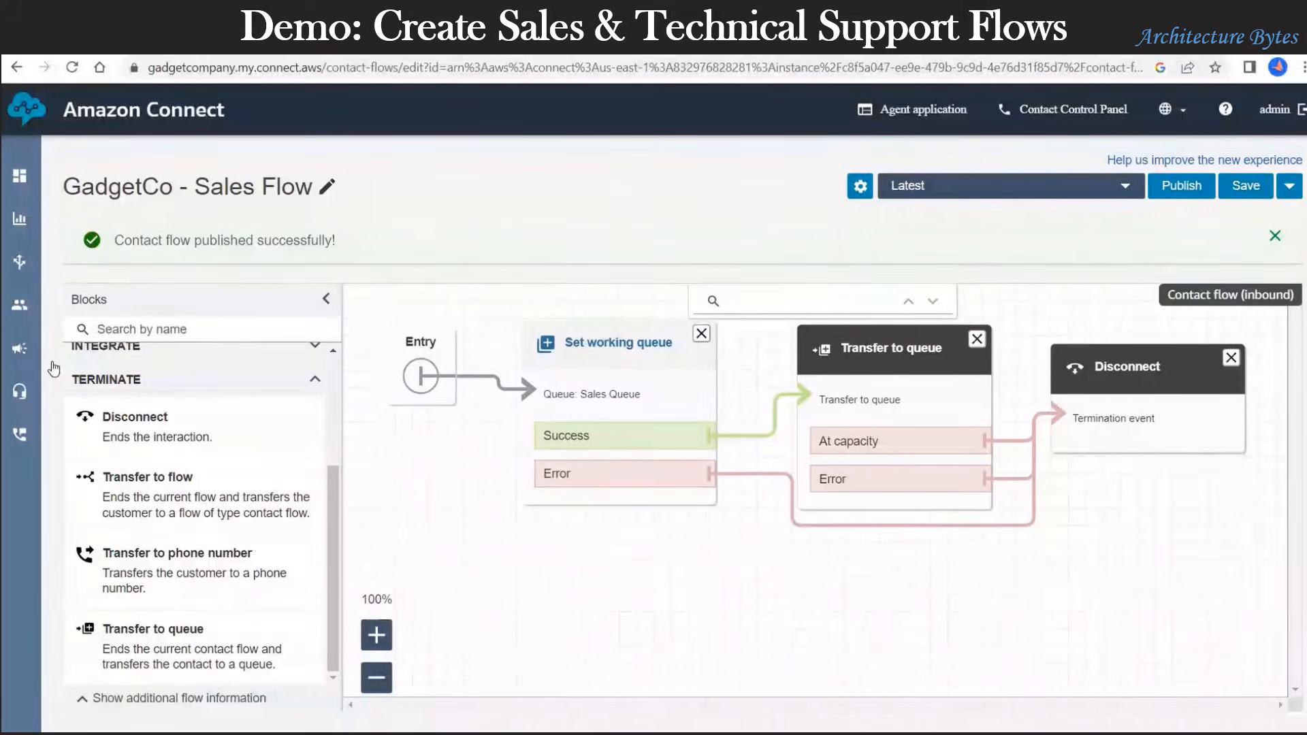
left_click(18, 69)
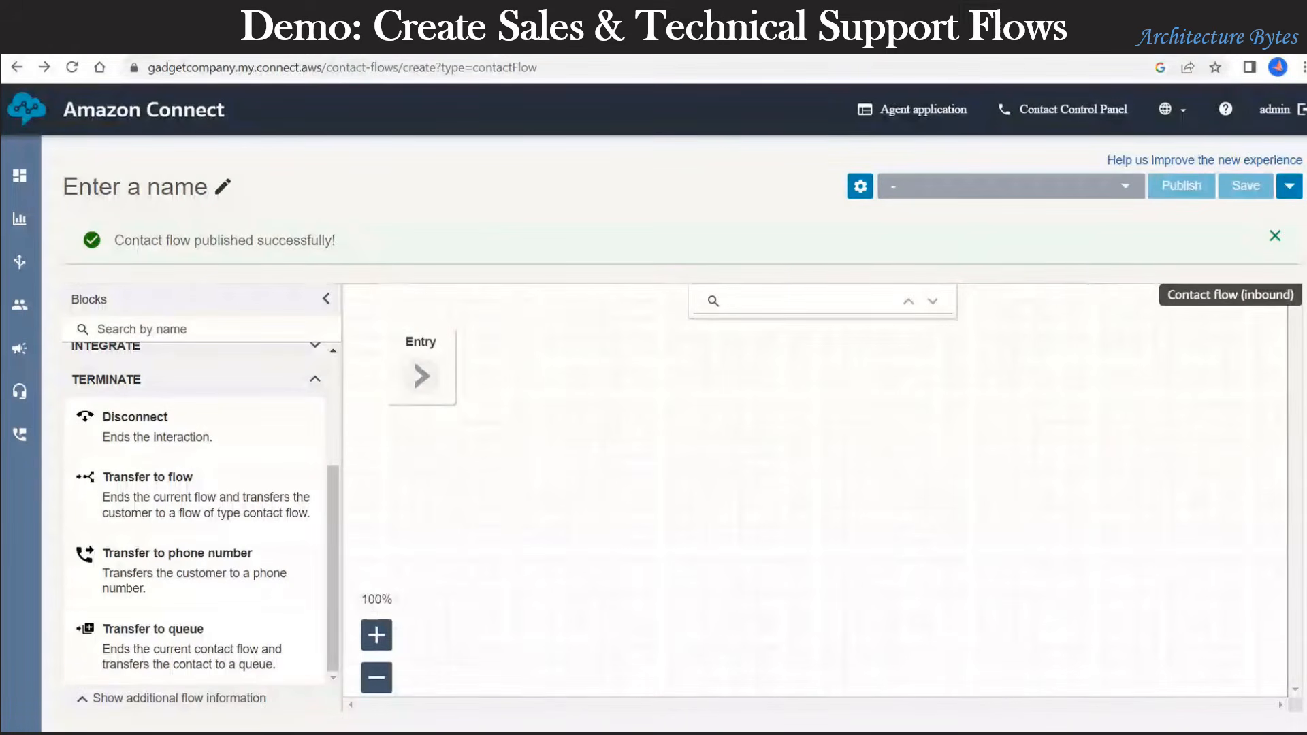
mouse_move(19, 261)
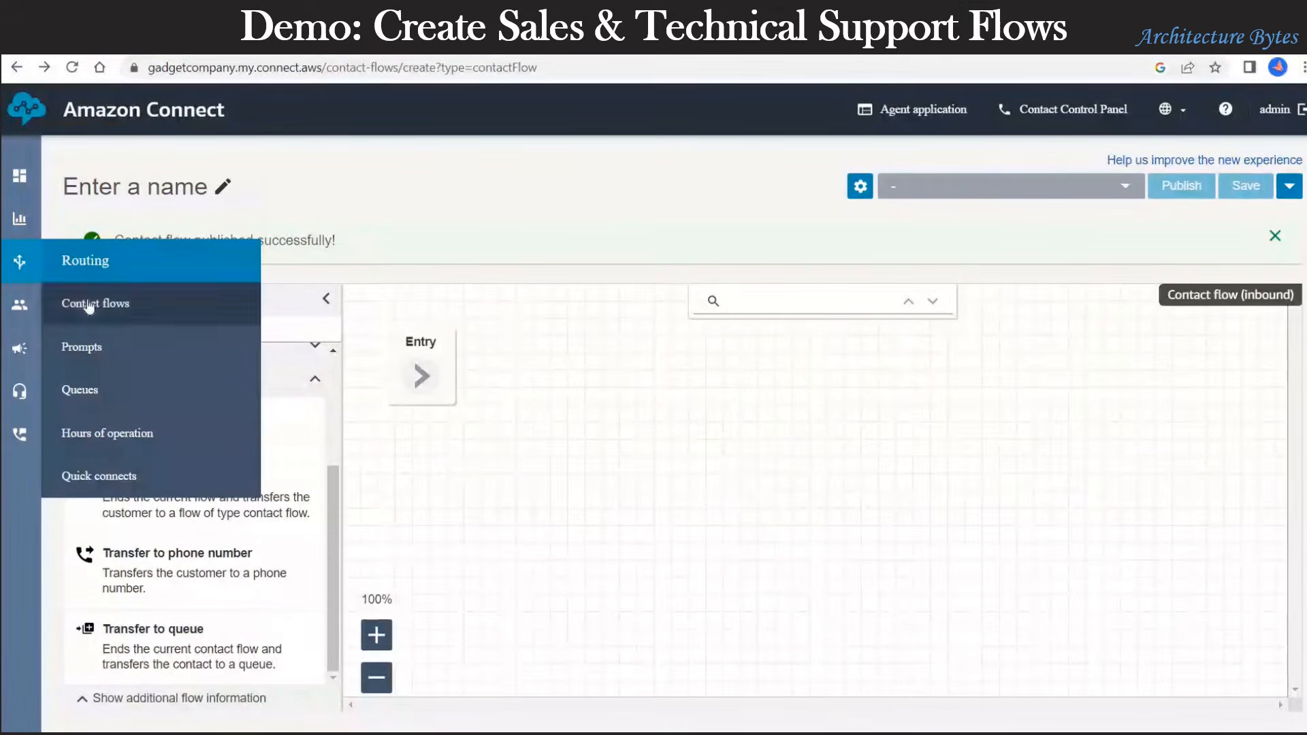
left_click(89, 306)
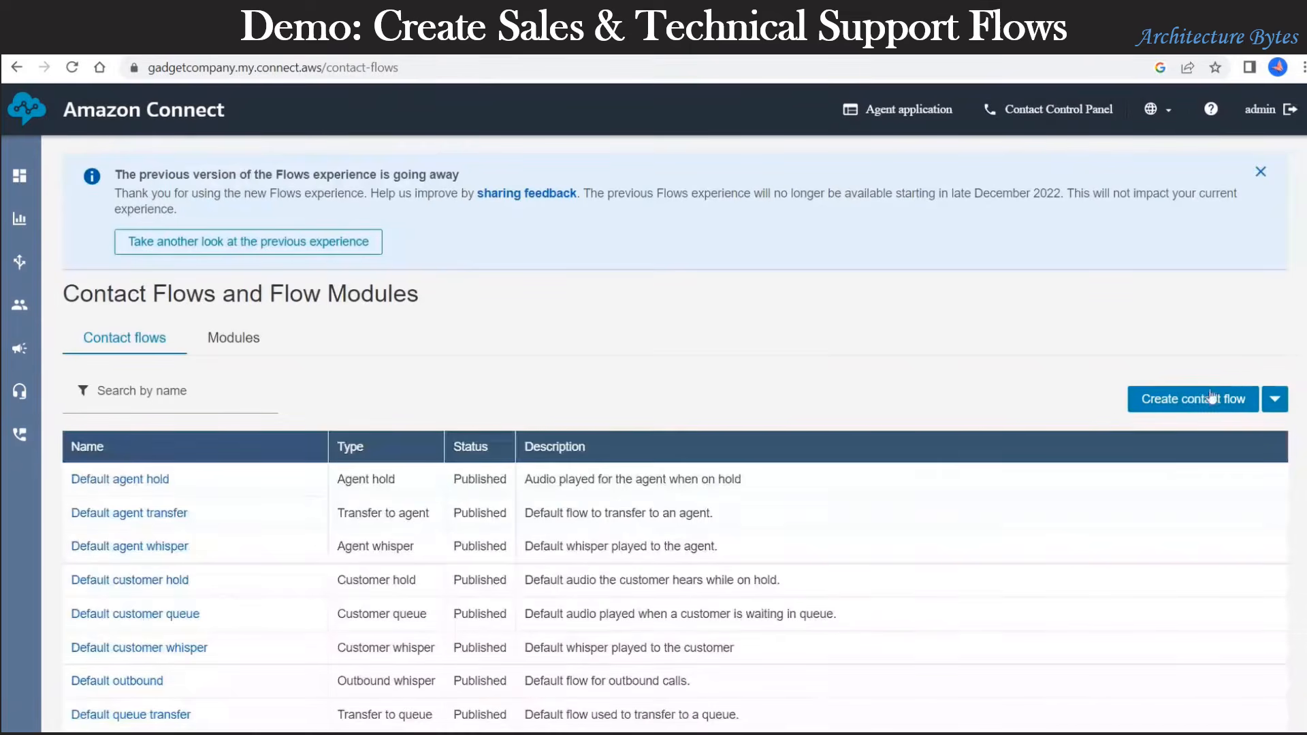
Step: Create a new contact flow titled 'GadgetCo - Technical Support Flow'
left_click(1204, 400)
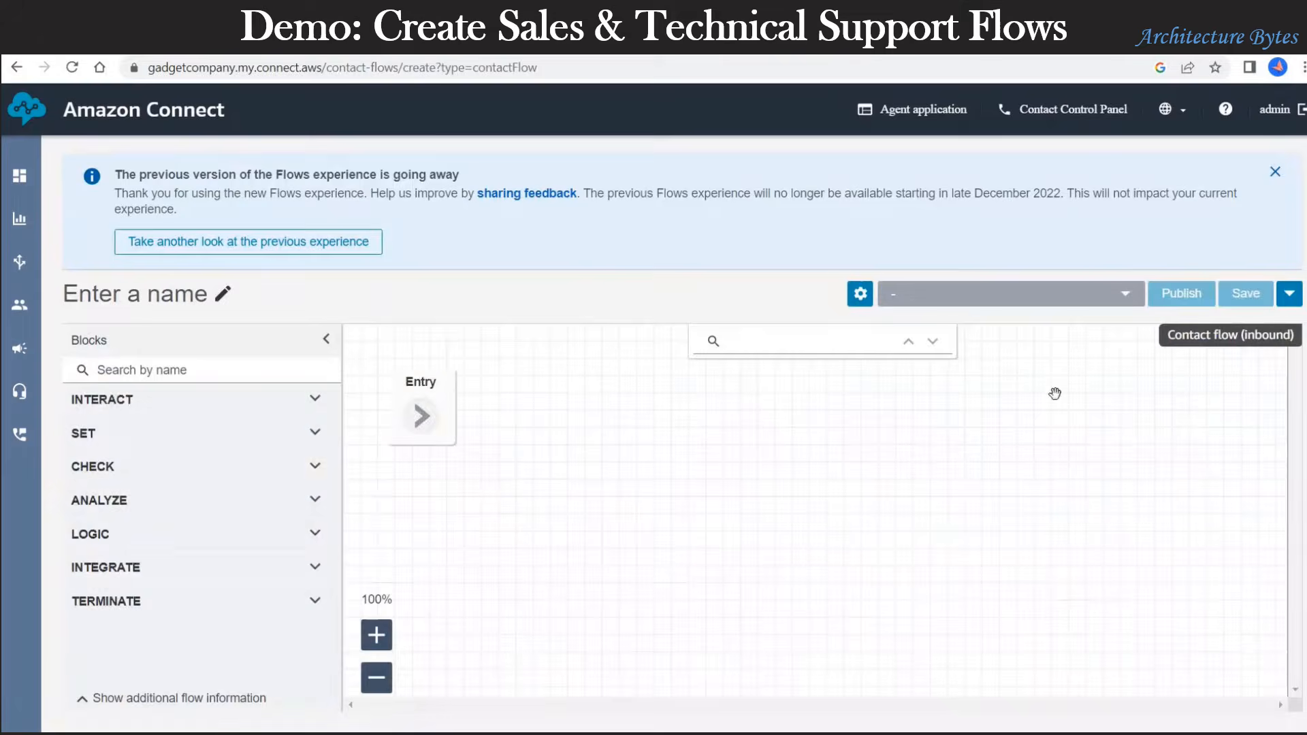
left_click(157, 295)
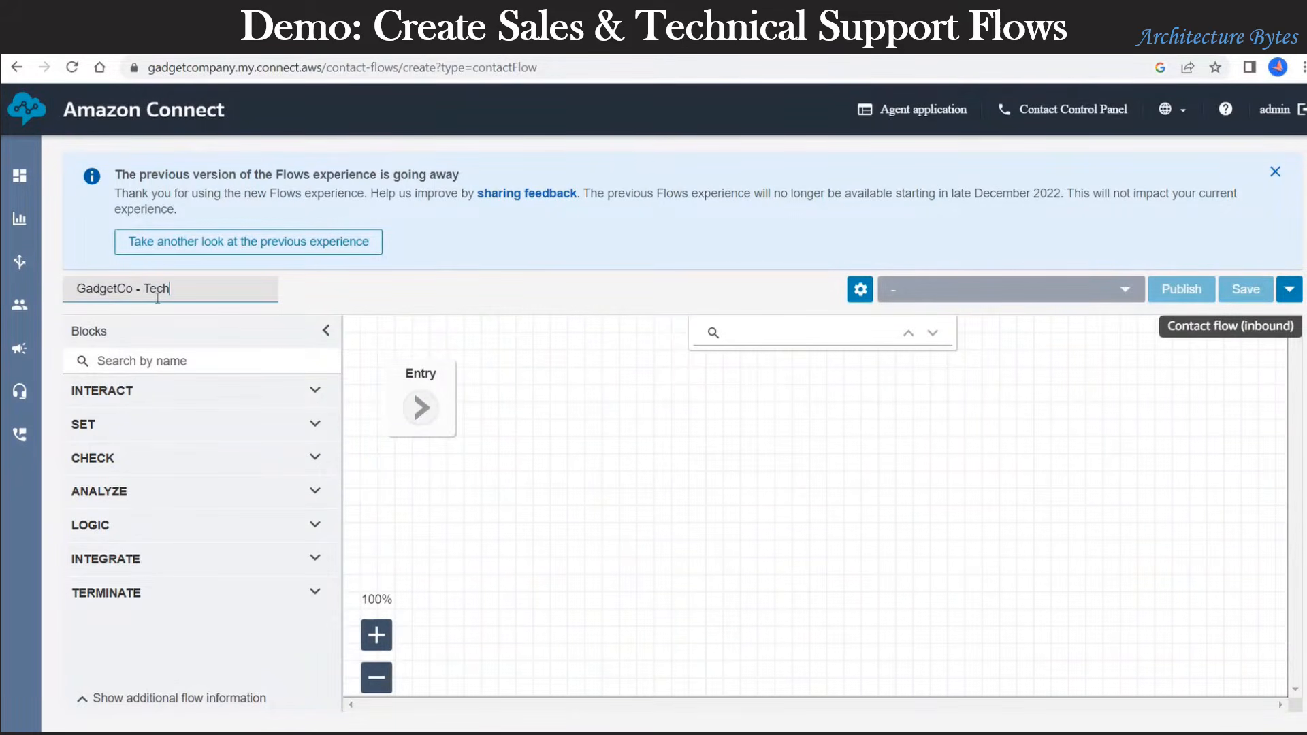
type("GadgetCo - Technical Support Flow")
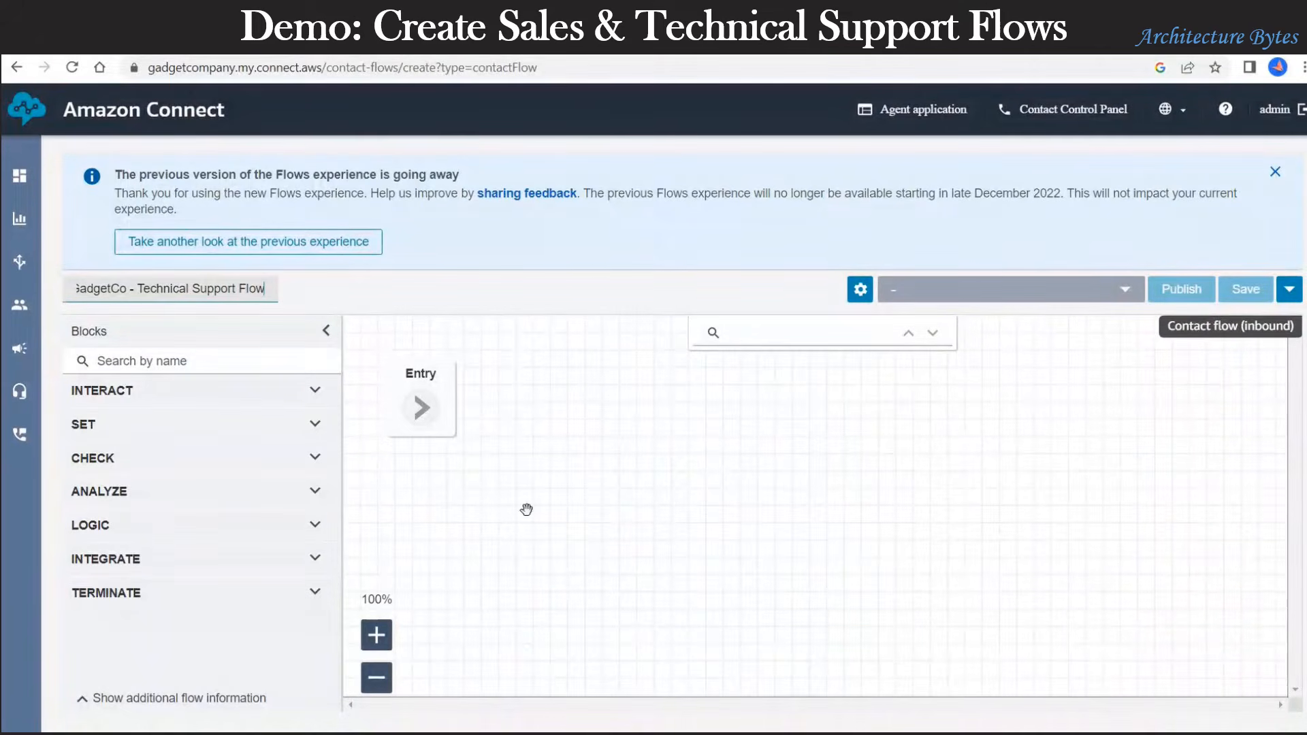
left_click(33, 396)
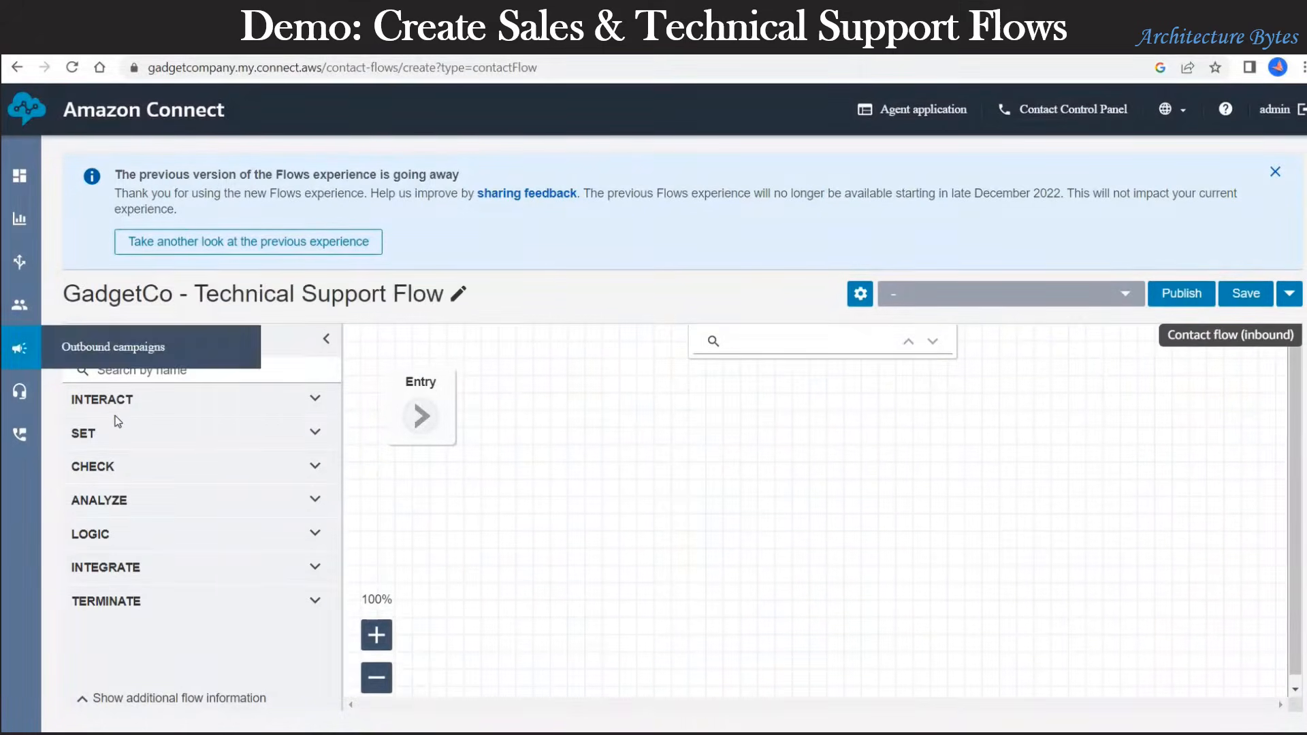
Step: Add a Set working queue block after Entry and set it to Technical Support Queue
left_click(169, 440)
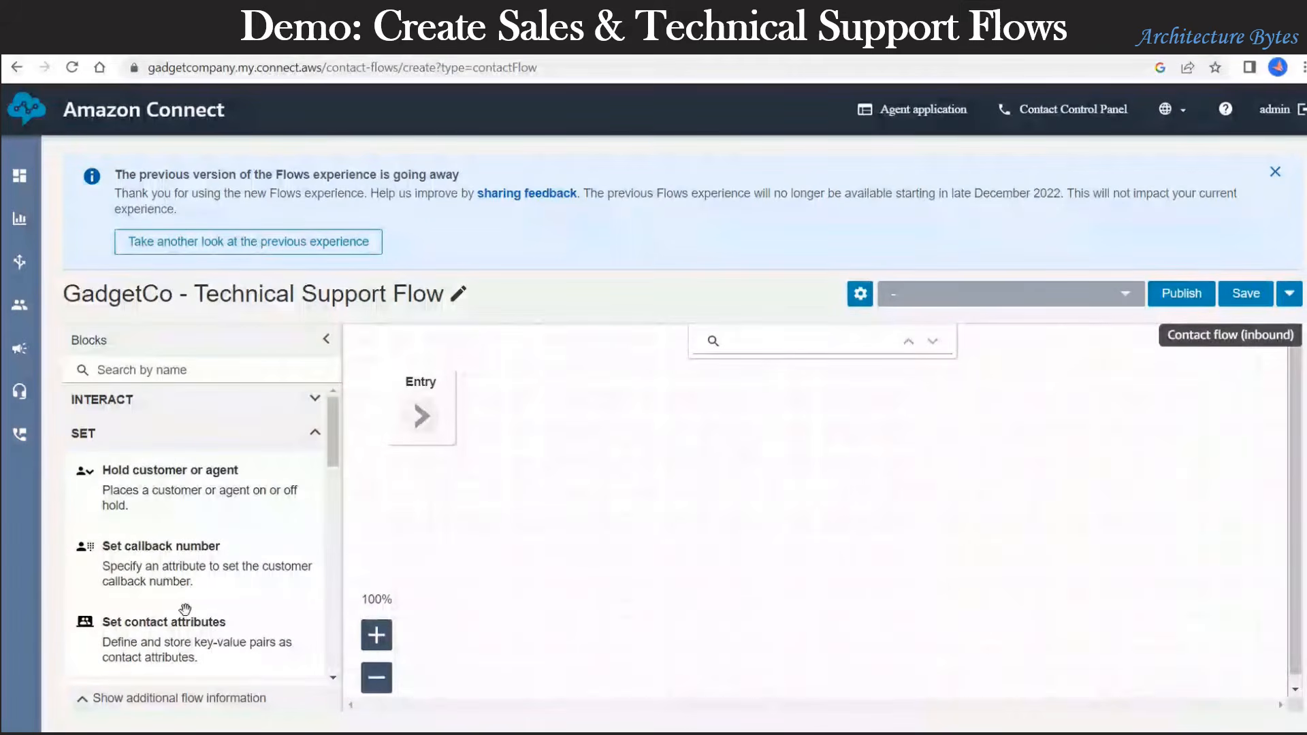
scroll(184, 607, "down", 6)
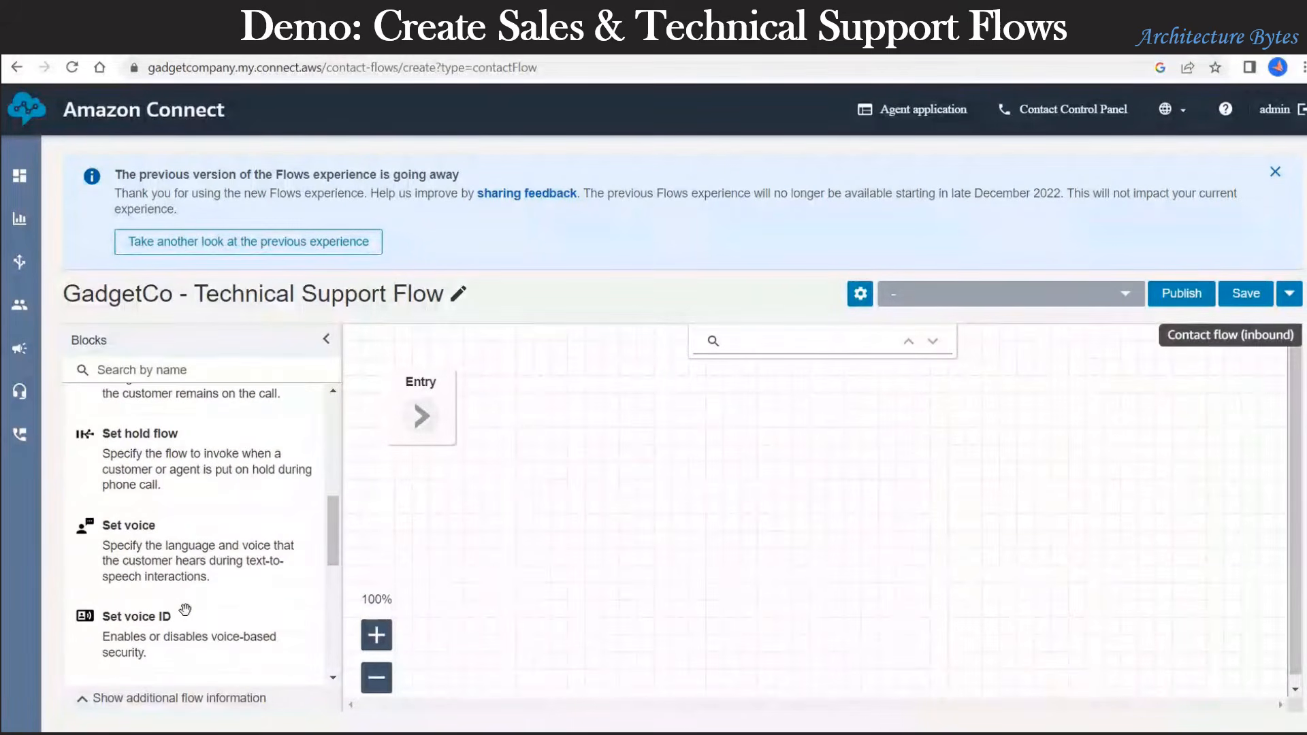
scroll(185, 608, "down", 3)
left_click_drag(173, 597, 587, 369)
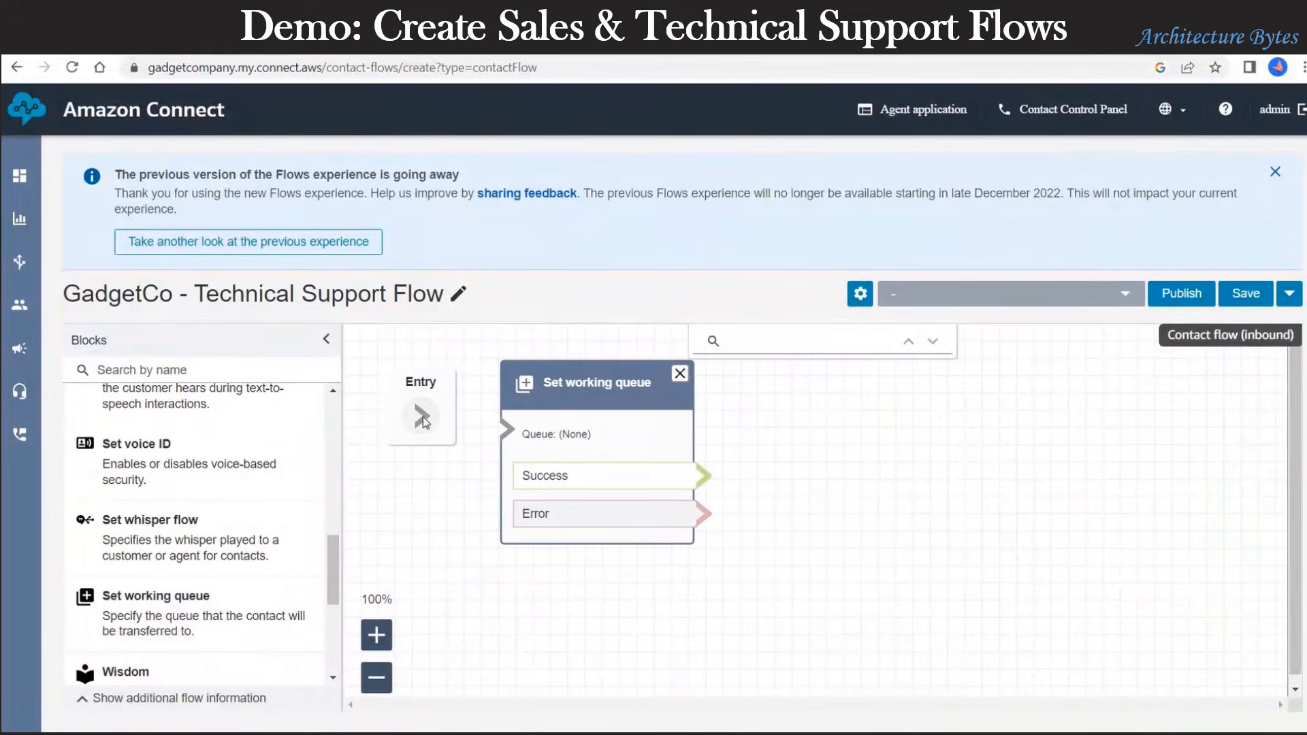
left_click_drag(504, 429, 507, 428)
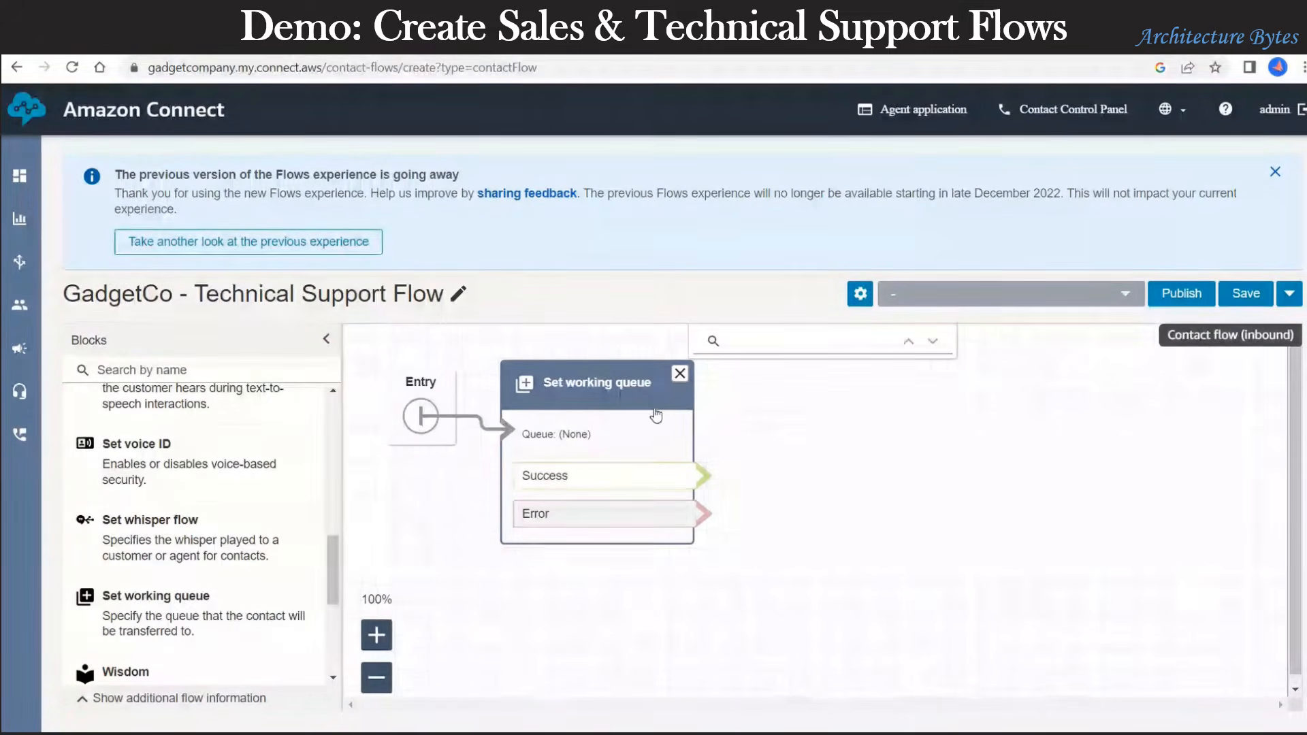
left_click(594, 385)
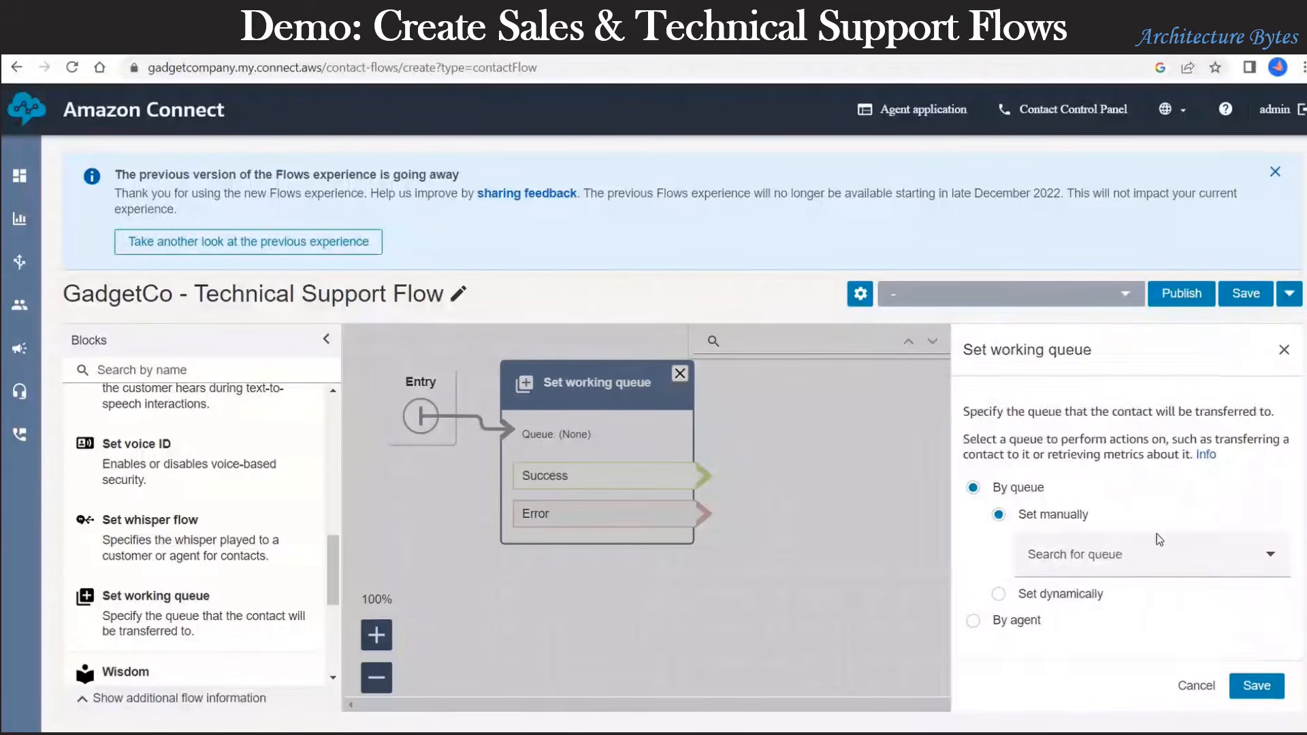
left_click(1195, 560)
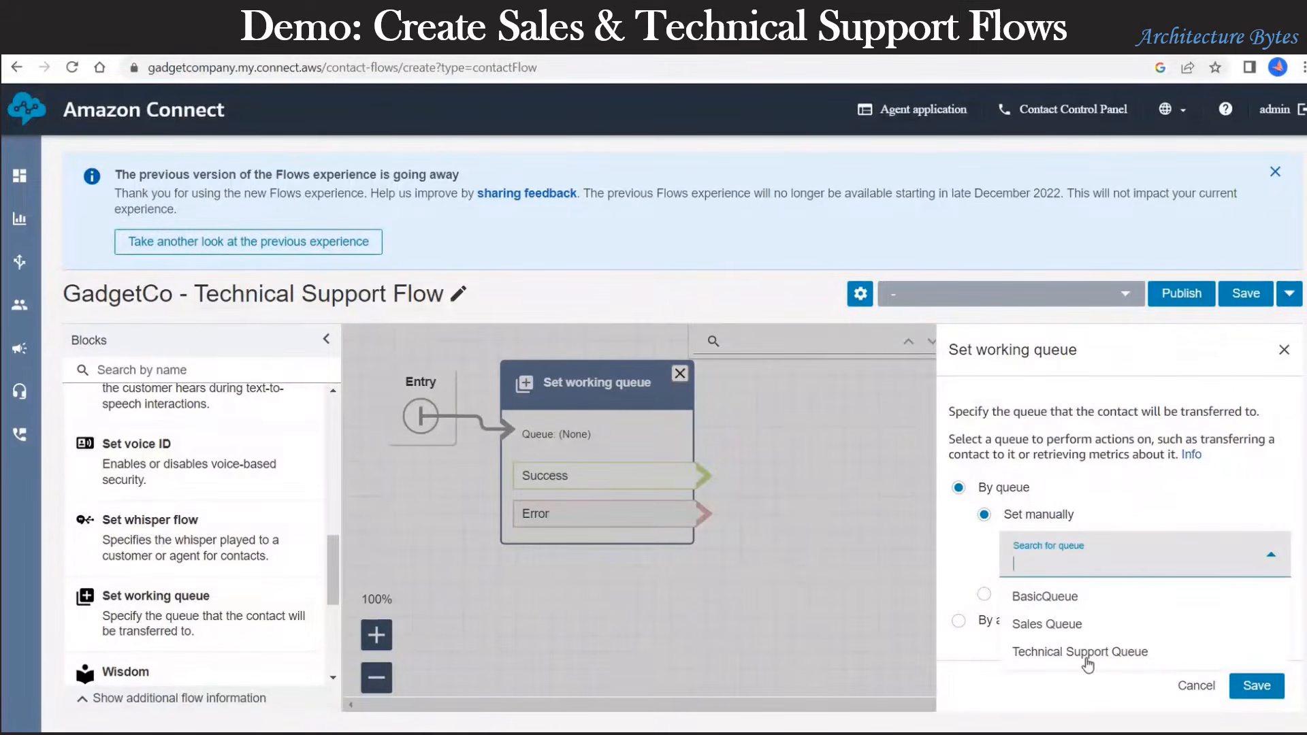
left_click(1088, 653)
left_click(1243, 685)
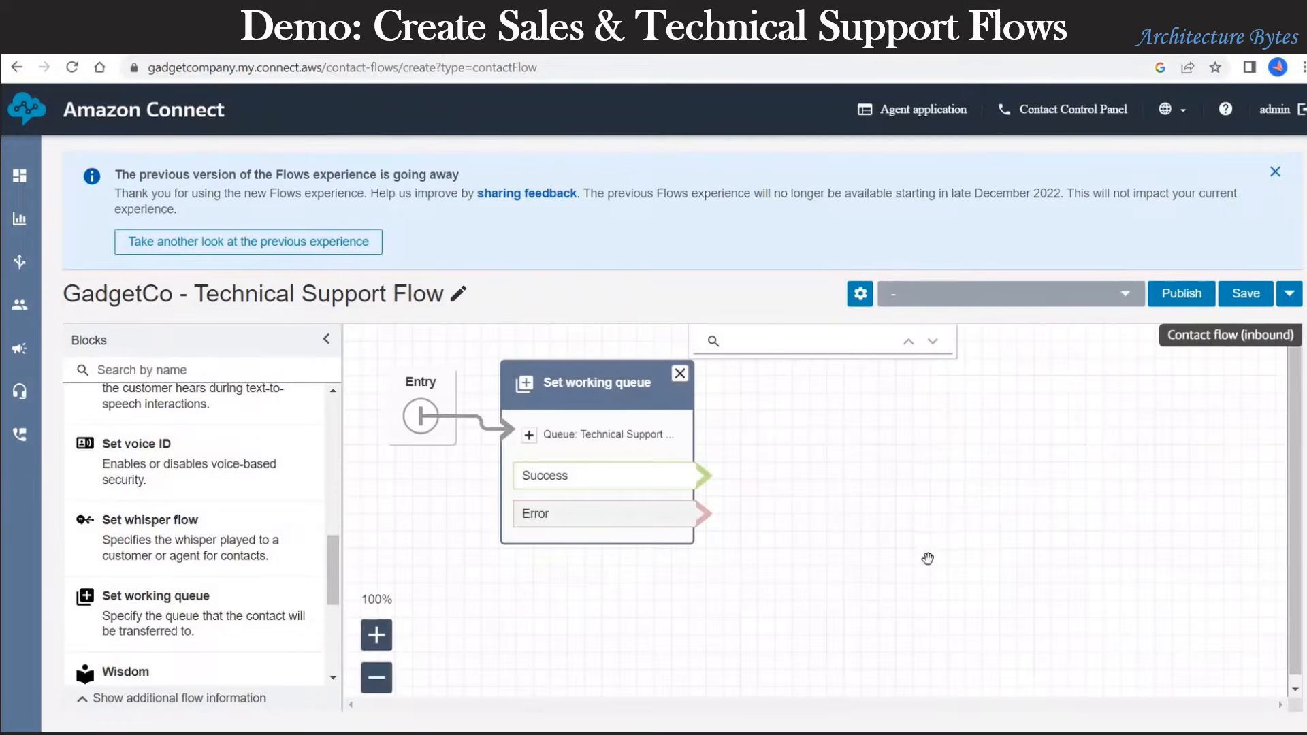
Step: Add Transfer to queue and Disconnect blocks, with Success to the transfer and At capacity/Error outcomes to Disconnect
scroll(295, 604, "down", 5)
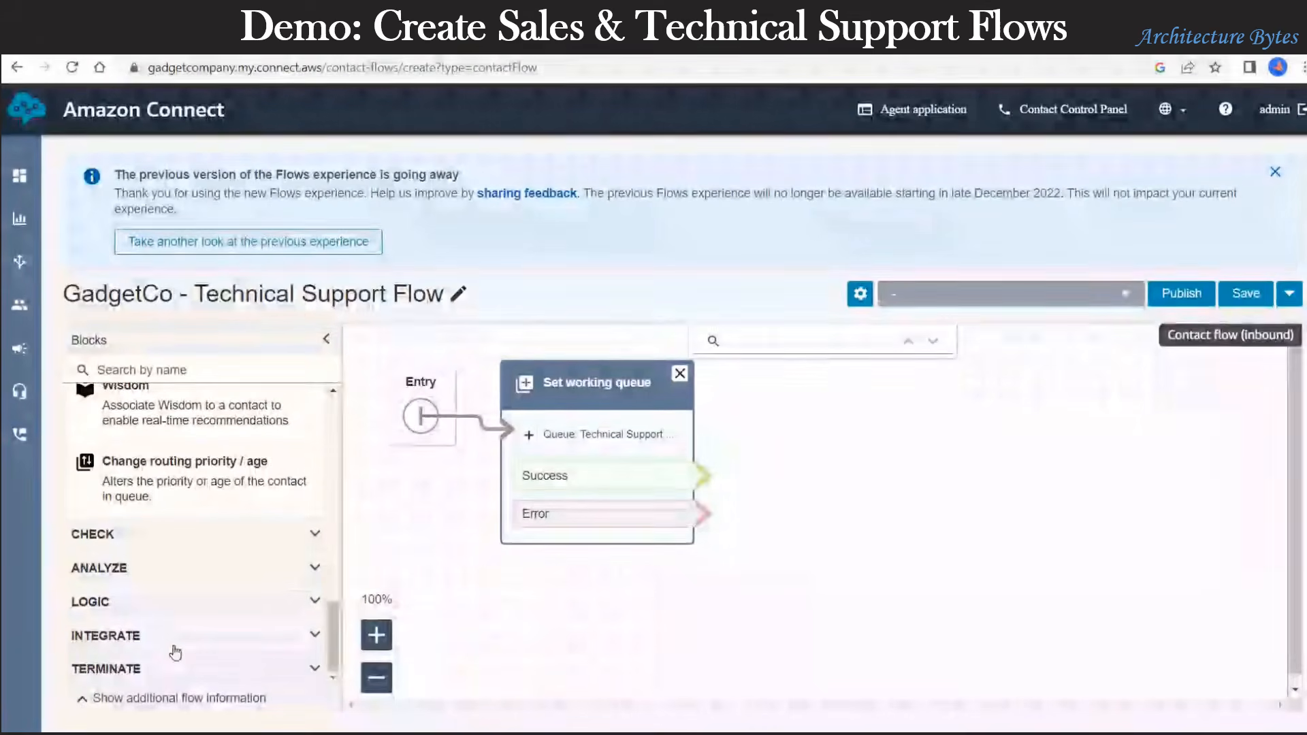
left_click(151, 669)
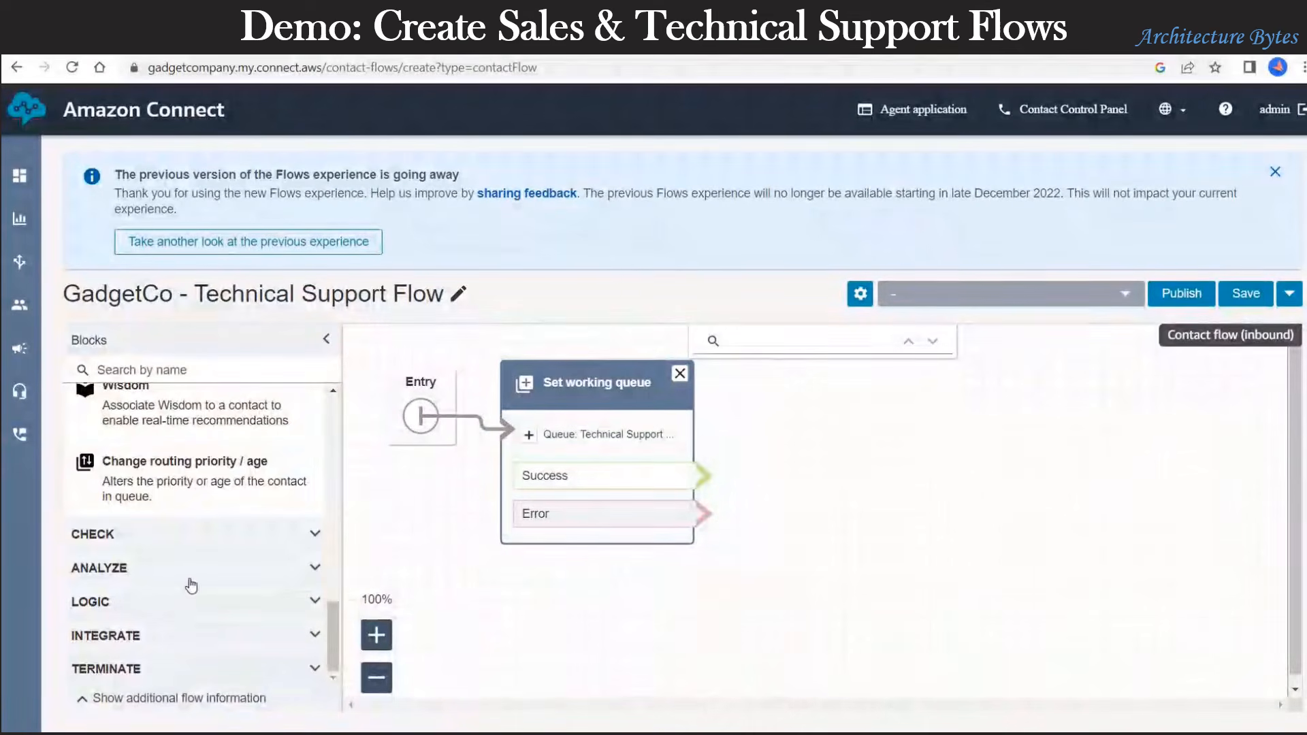
scroll(189, 582, "down", 4)
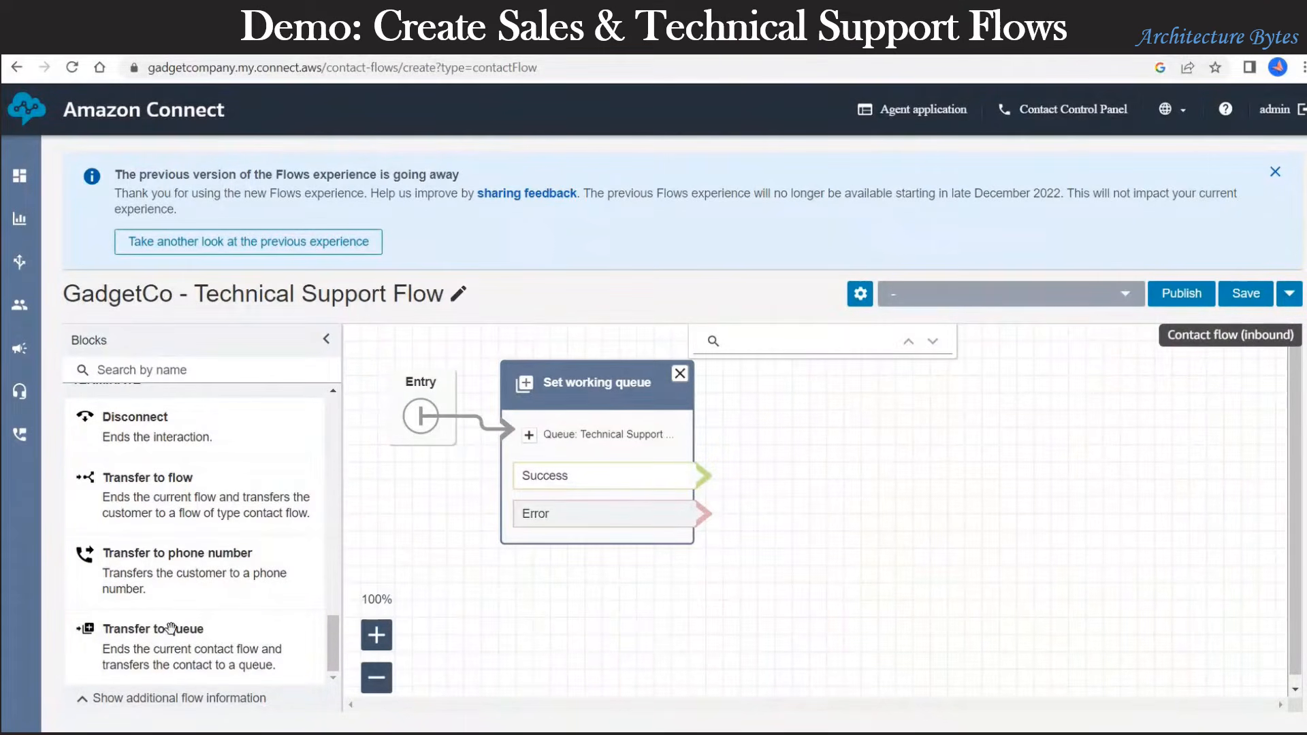
left_click_drag(382, 595, 907, 353)
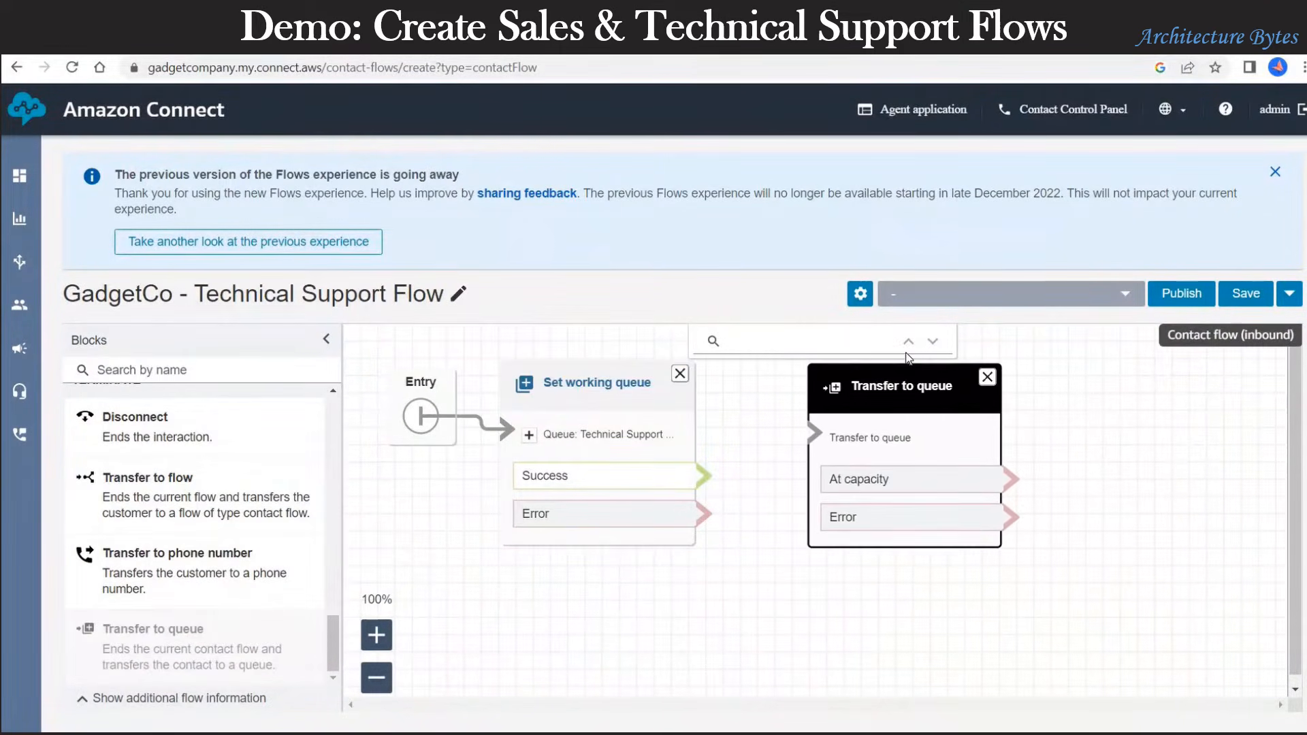
left_click_drag(703, 476, 813, 433)
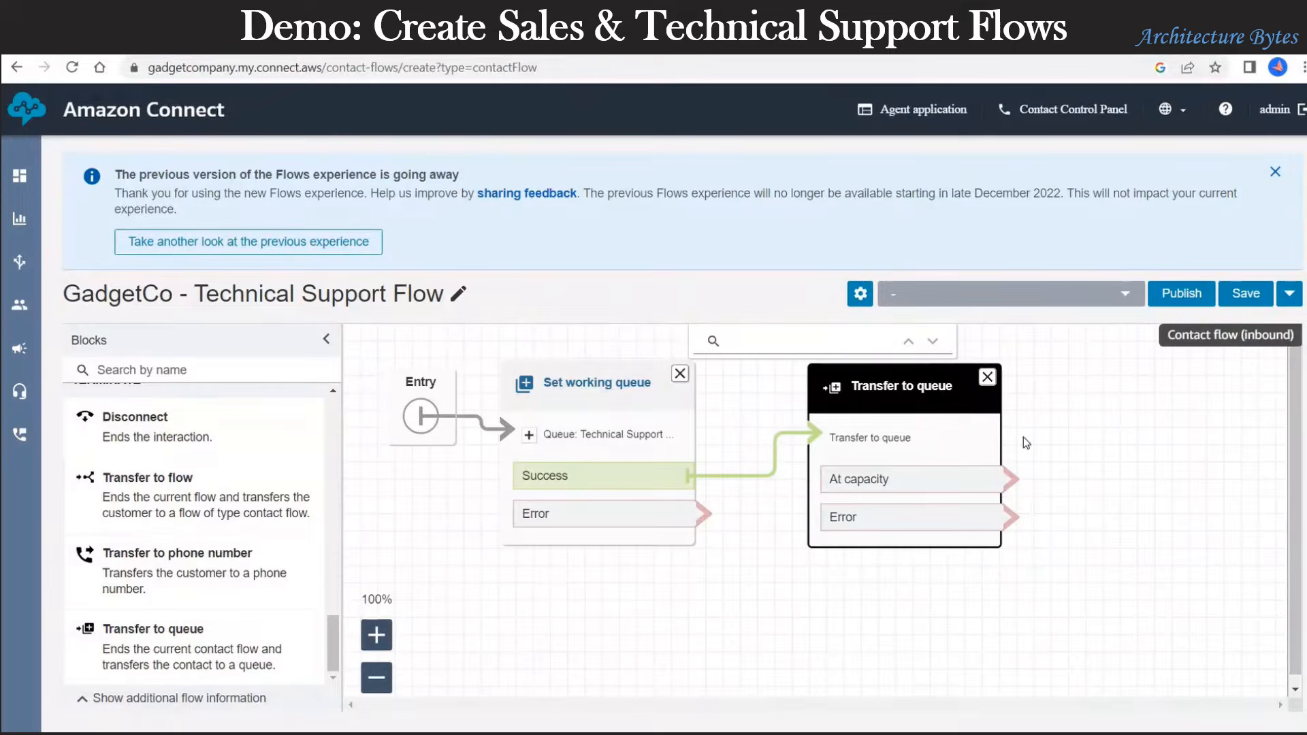
left_click_drag(135, 417, 1162, 394)
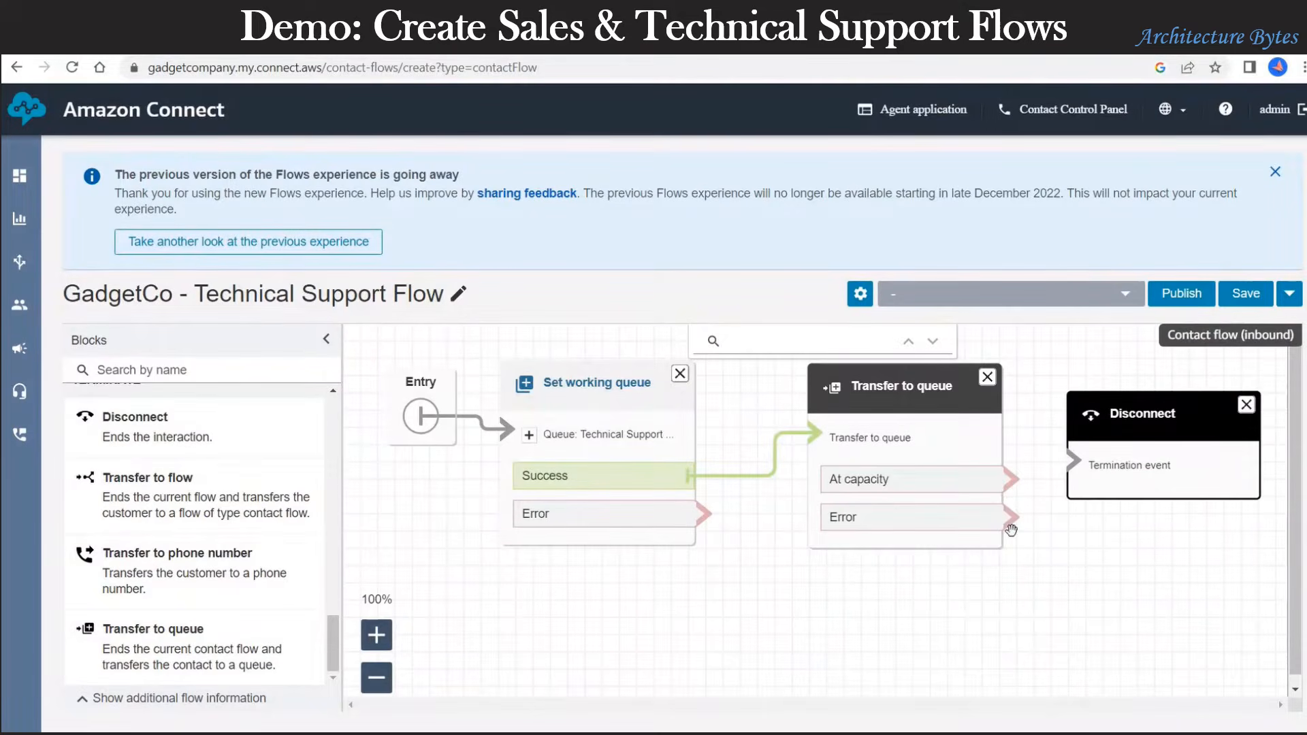
left_click_drag(1010, 480, 1075, 463)
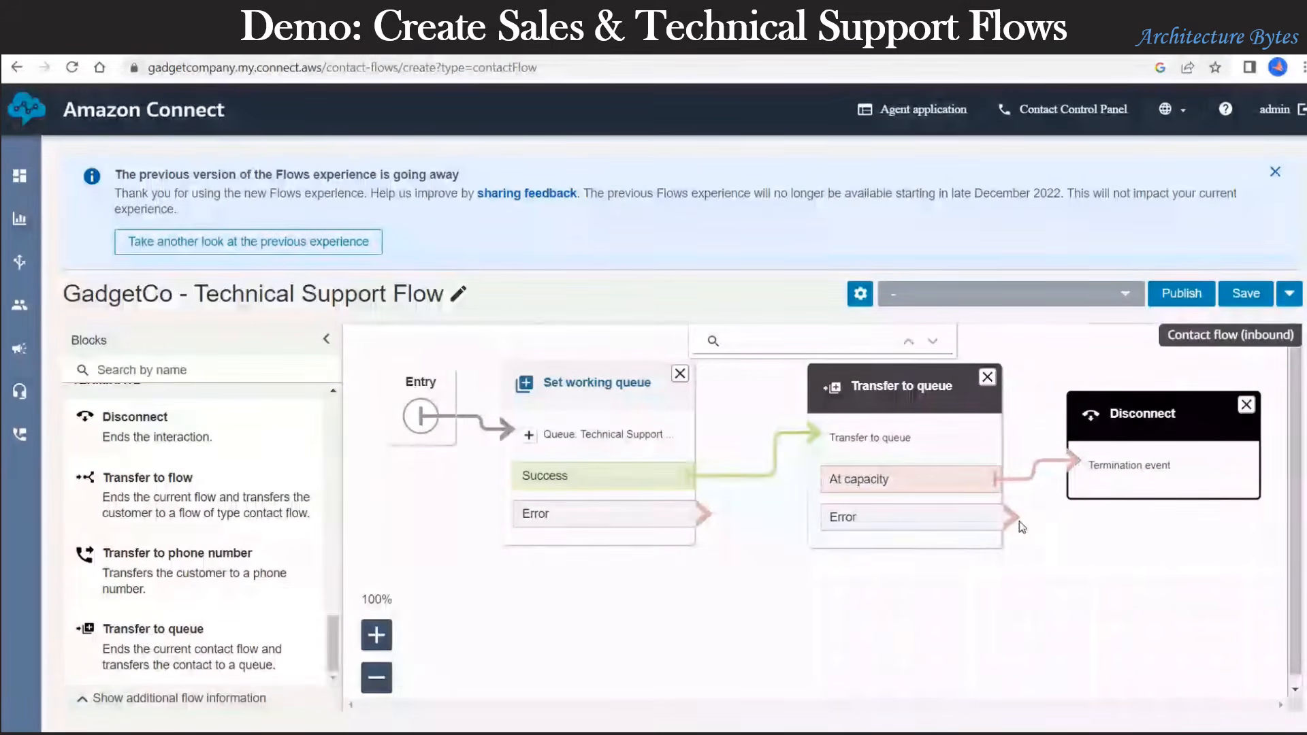
left_click_drag(1012, 518, 1081, 460)
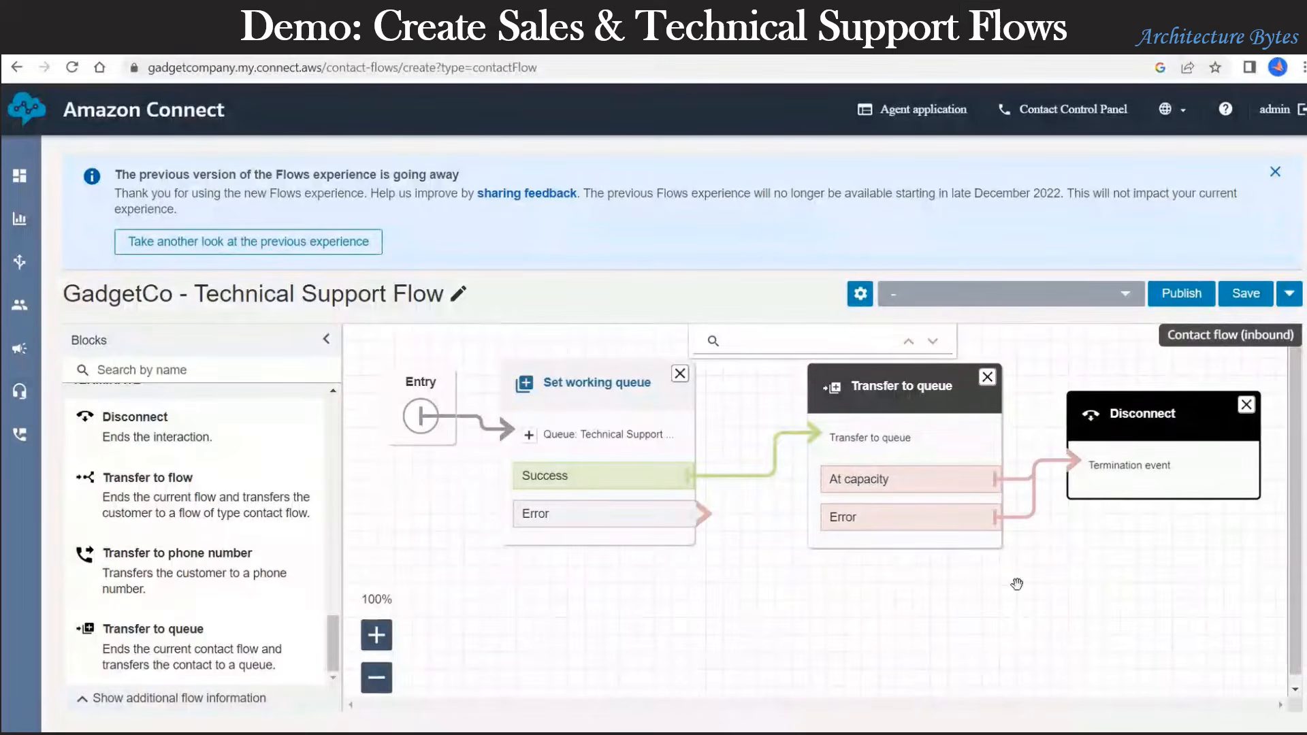
left_click_drag(690, 514, 1081, 467)
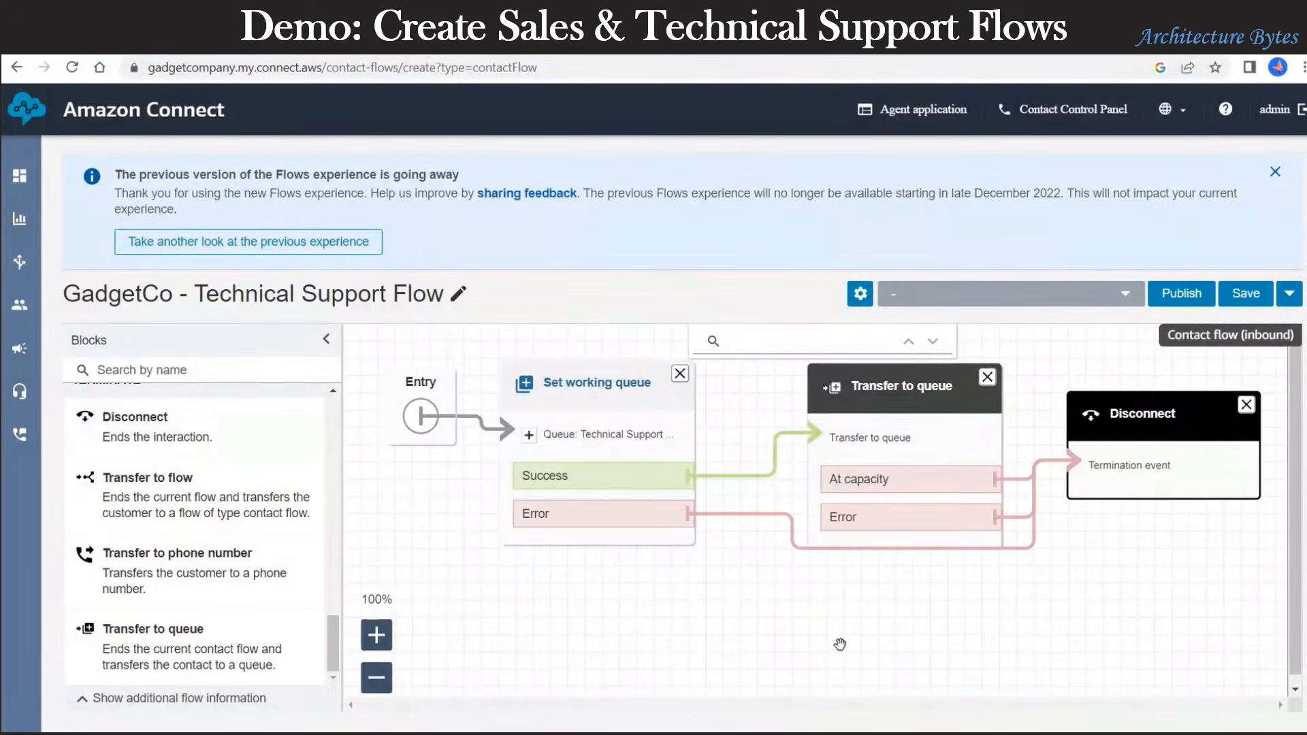
Step: Save the Technical Support Flow
left_click(1247, 293)
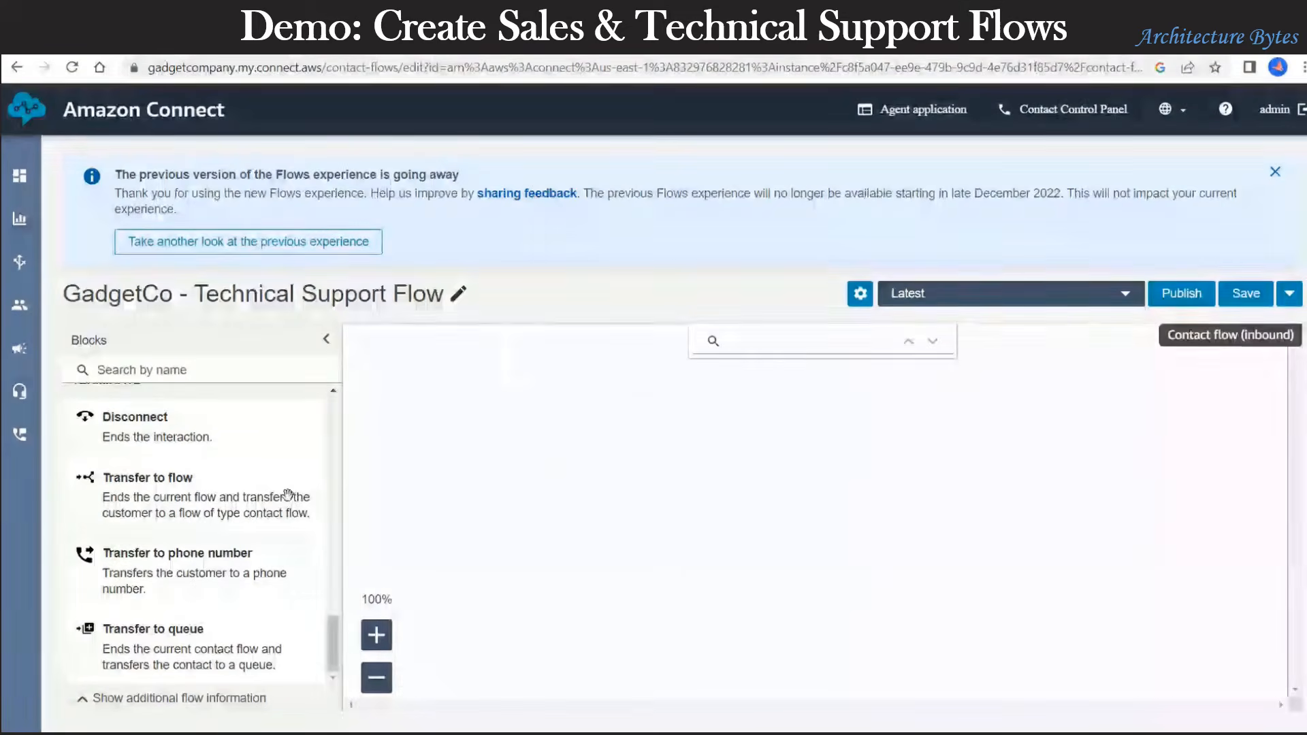
left_click_drag(334, 622, 336, 361)
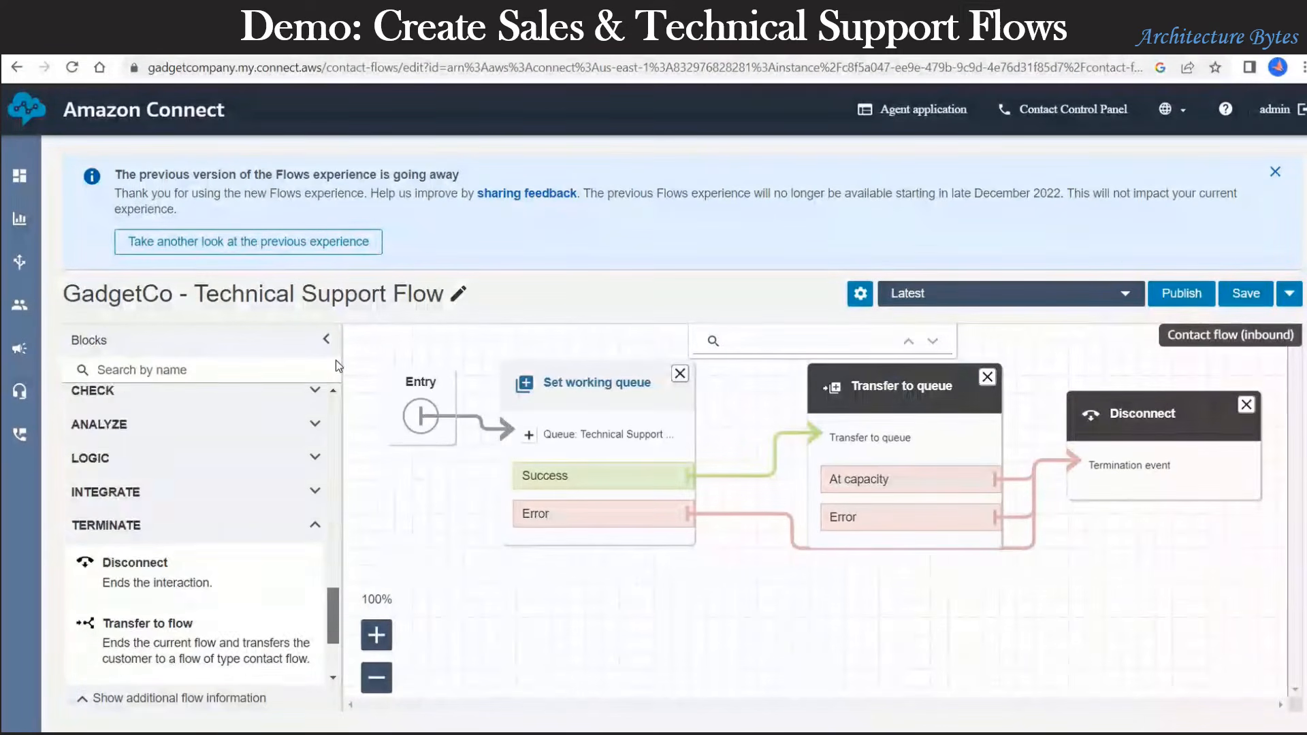
scroll(192, 504, "down", 4)
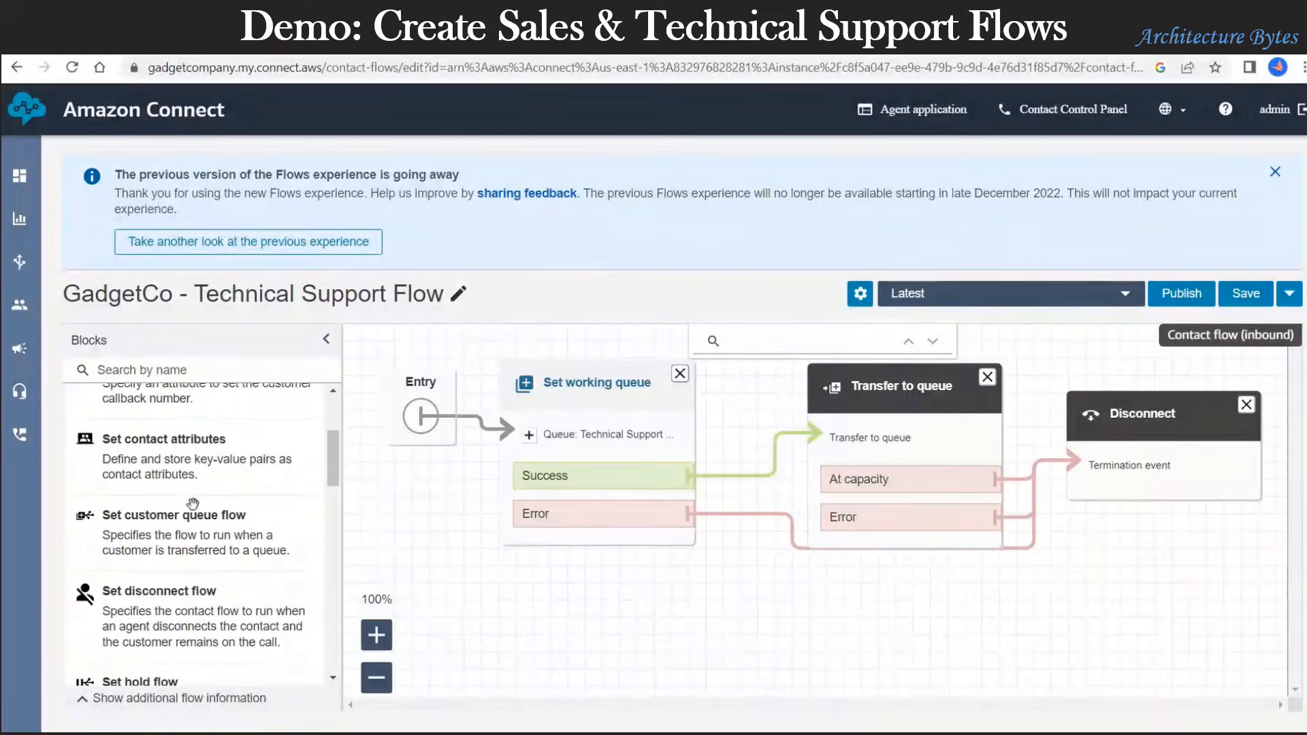
scroll(170, 481, "up", 4)
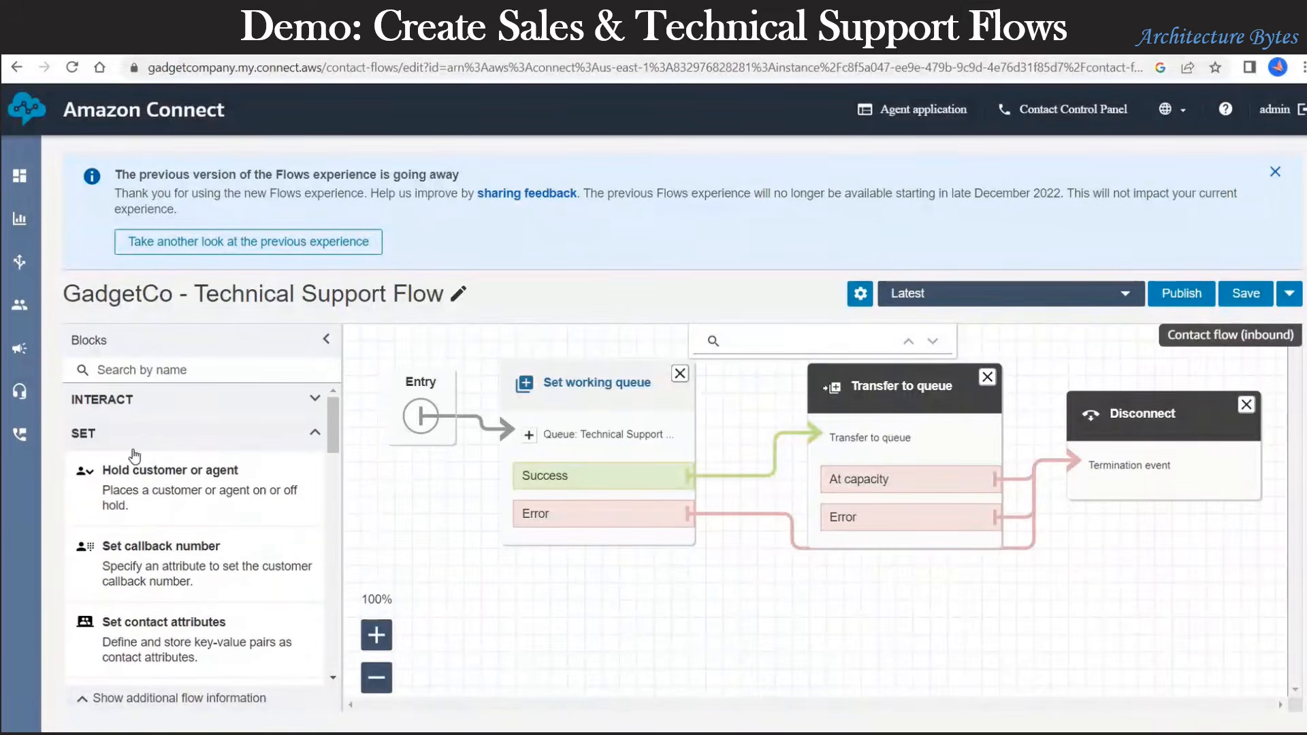
Step: Place a Check hours of operation block below the existing blocks and zoom out to 60%
left_click(243, 439)
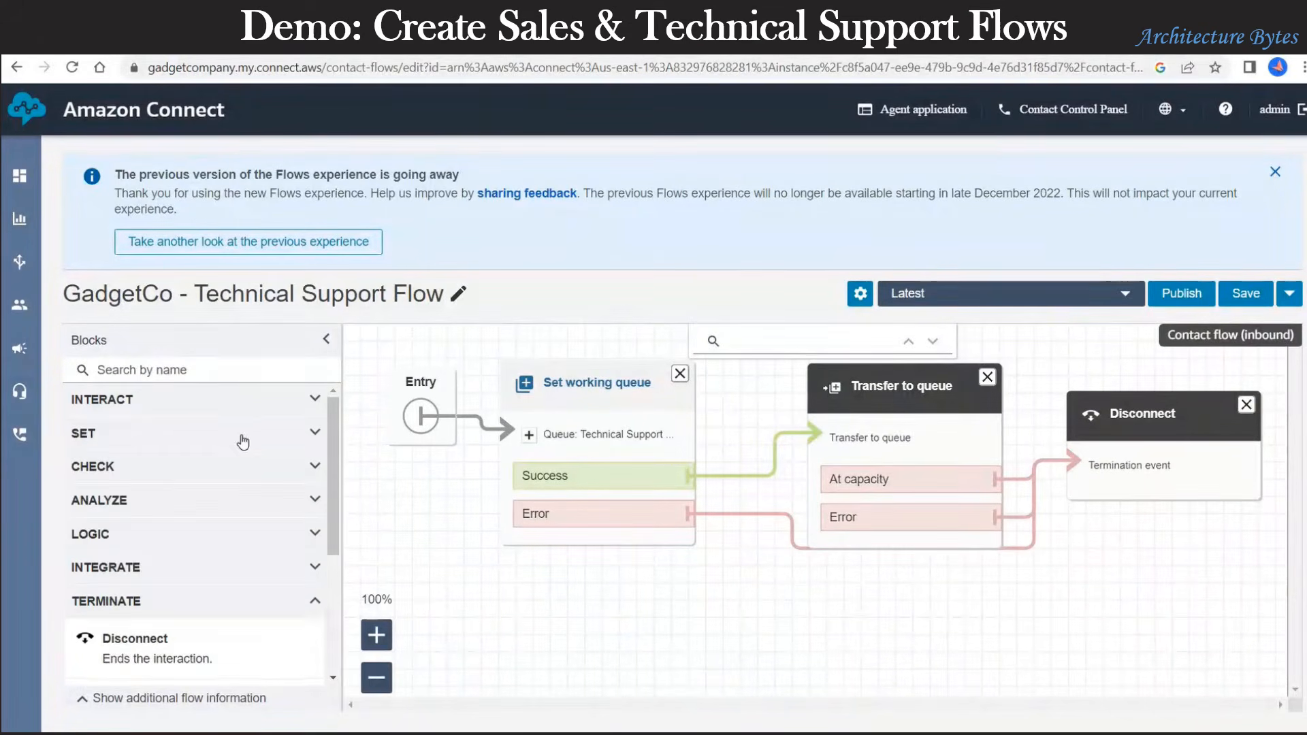
left_click(117, 467)
scroll(197, 575, "down", 3)
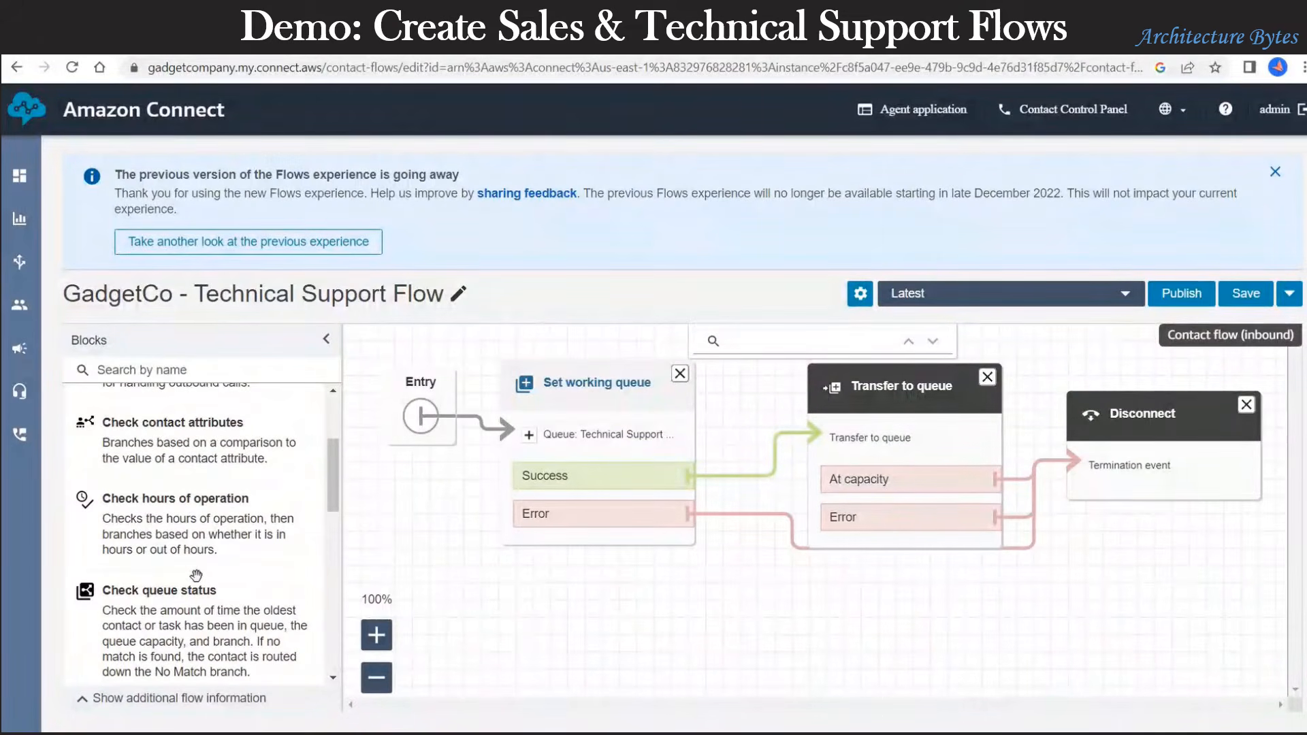
left_click_drag(169, 505, 609, 568)
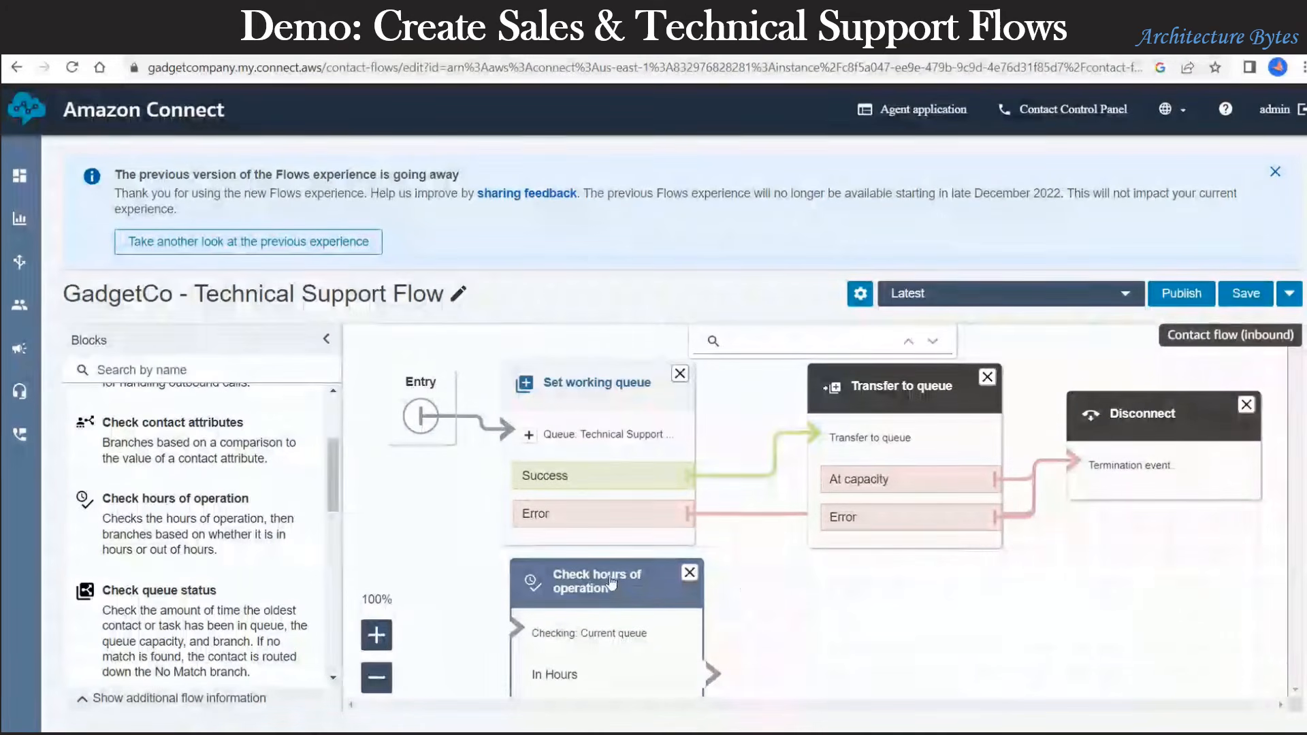
left_click_drag(610, 582, 832, 580)
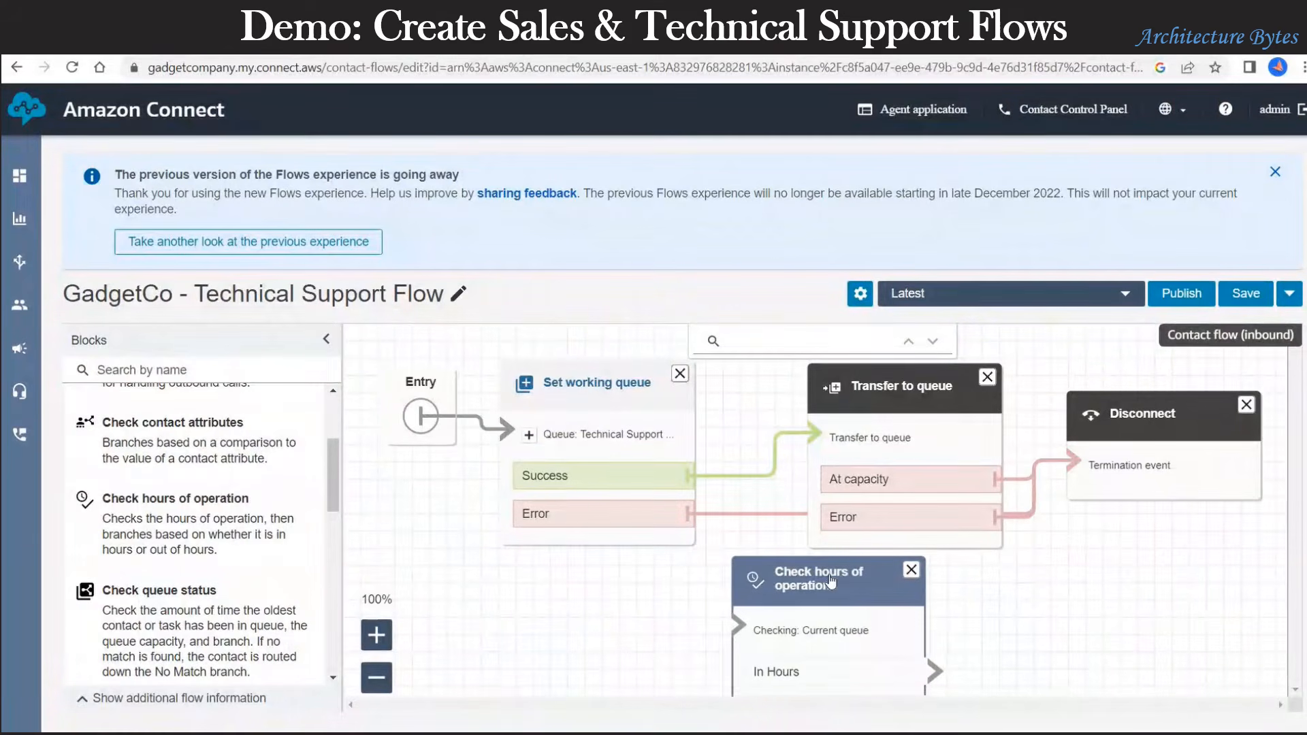
mouse_move(706, 485)
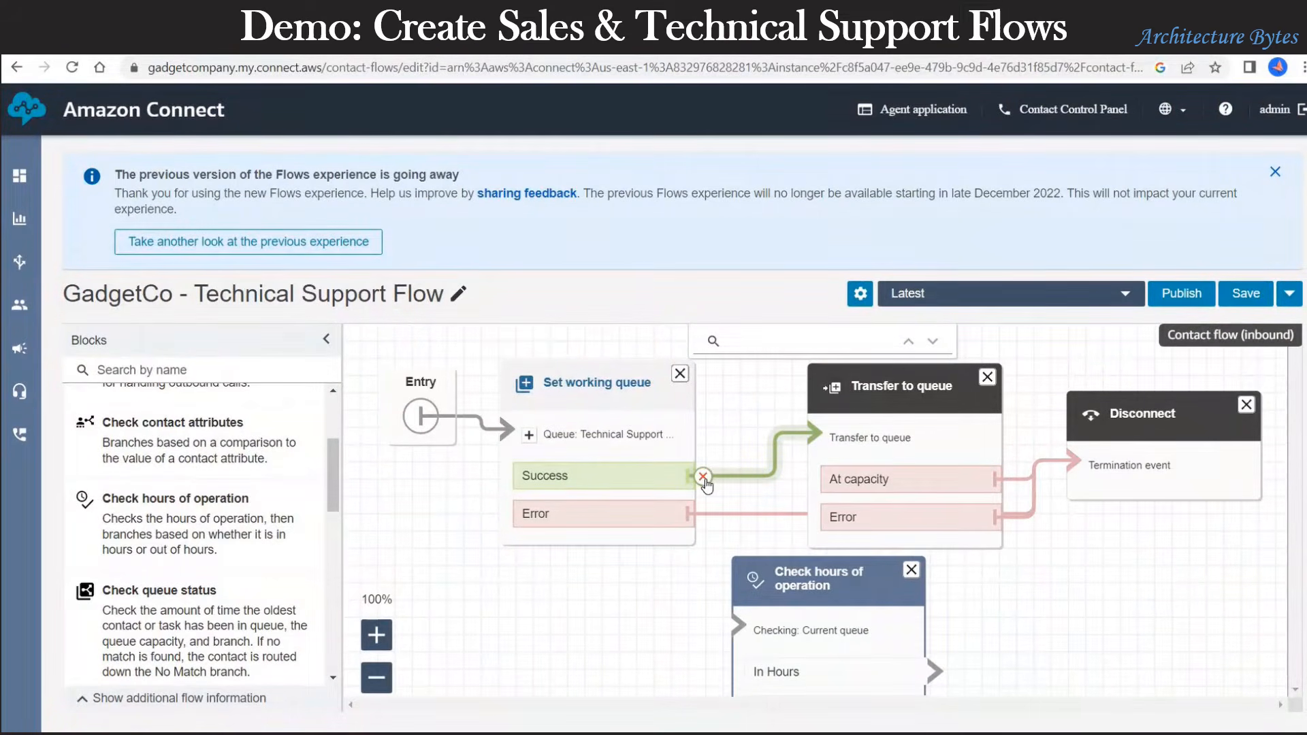
left_click(368, 686)
left_click(368, 686)
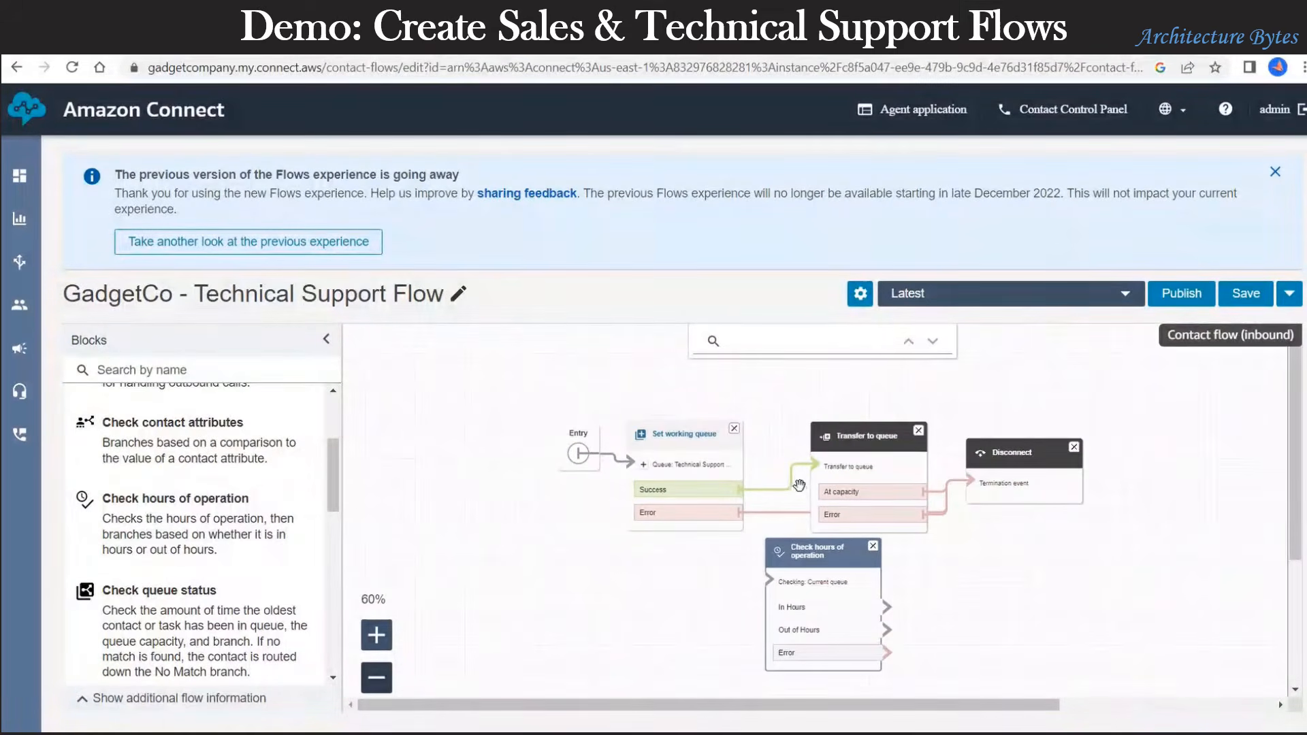
Step: Reroute the queue-setting Success through Check hours, with In Hours to Transfer to queue and Error to Disconnect
mouse_move(815, 475)
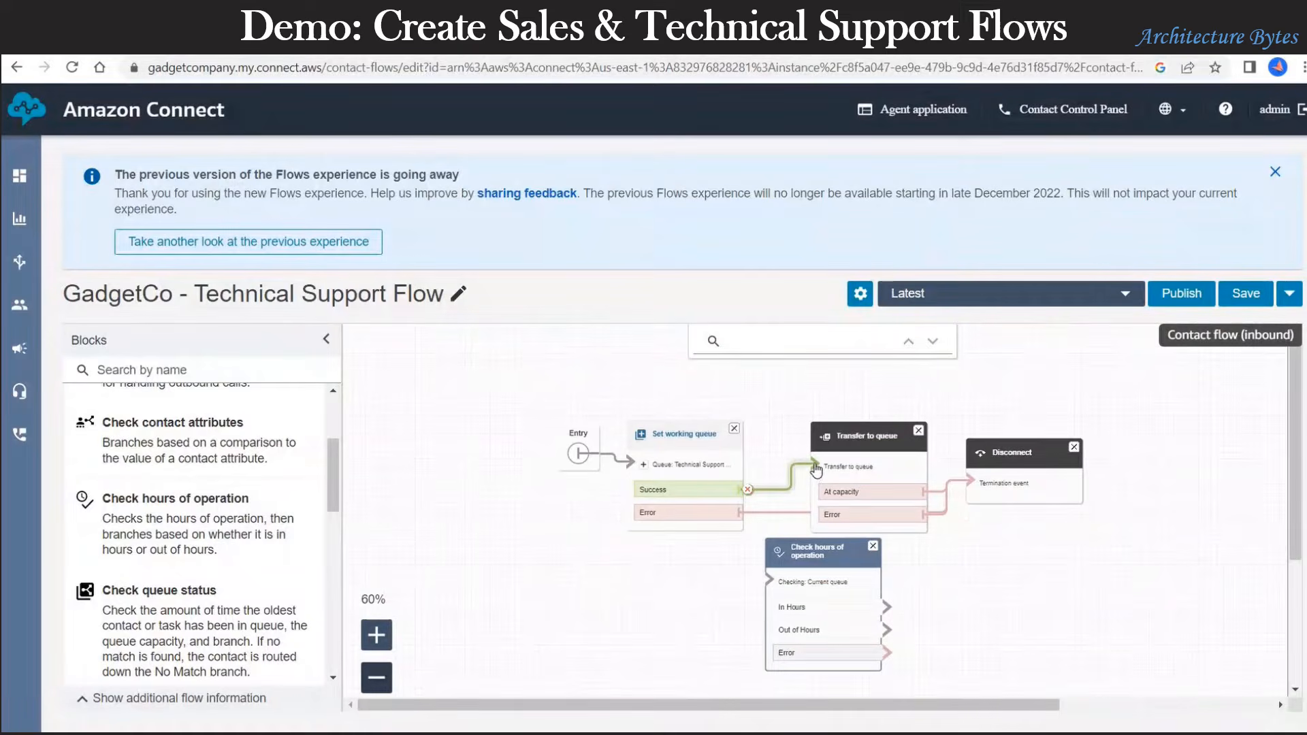
left_click(748, 489)
left_click_drag(749, 488, 770, 611)
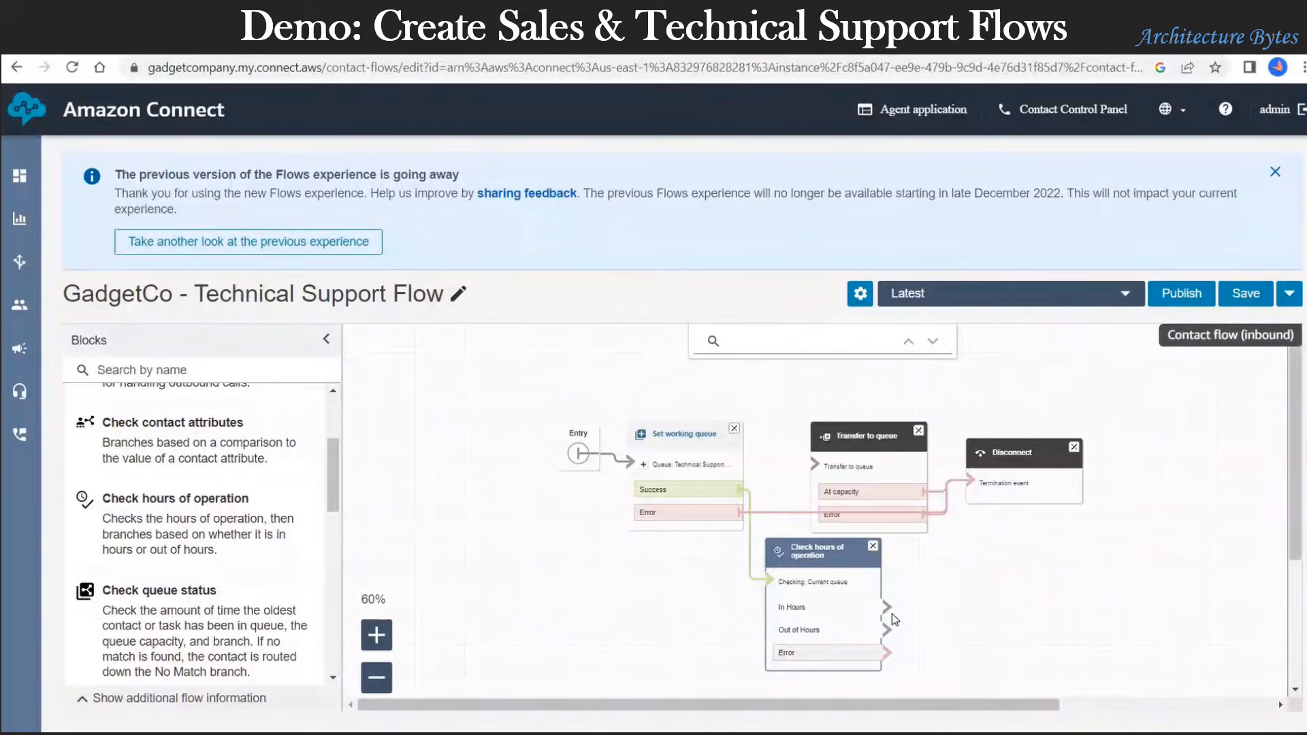
left_click_drag(882, 444, 933, 405)
left_click_drag(1042, 452, 1168, 414)
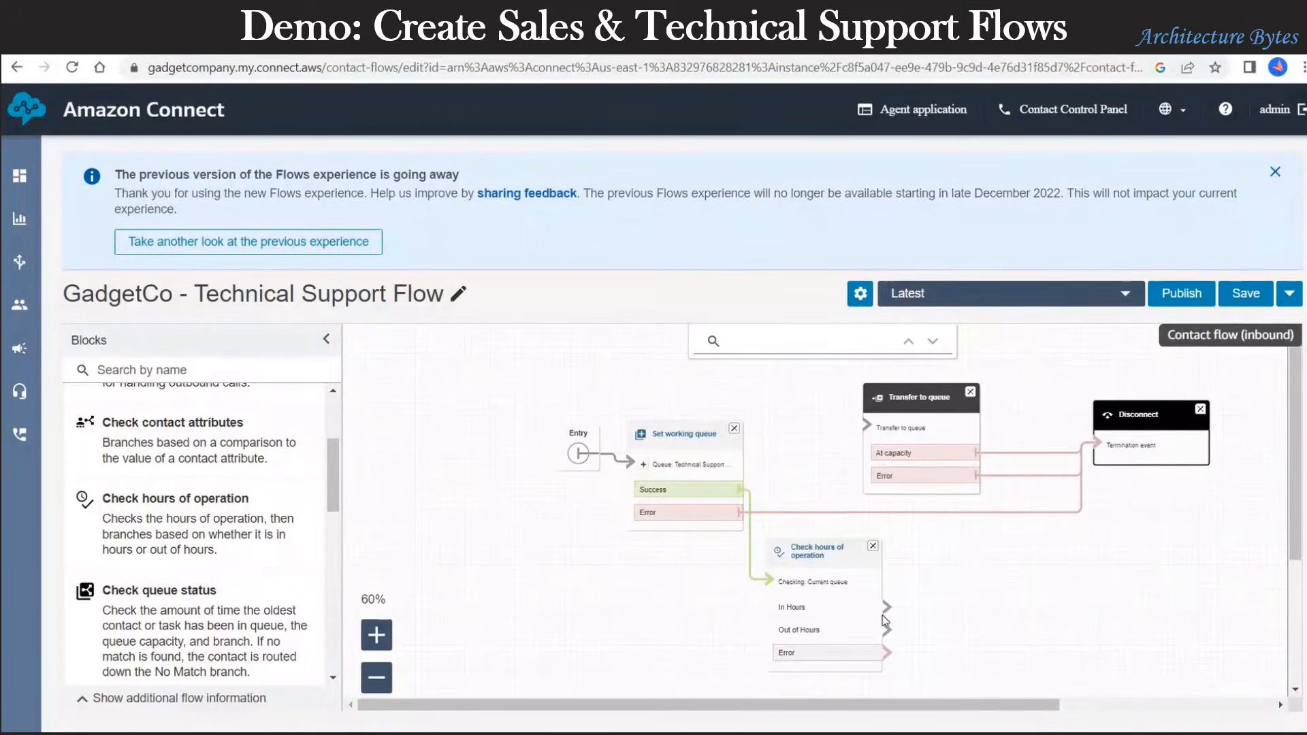
left_click_drag(886, 607, 866, 426)
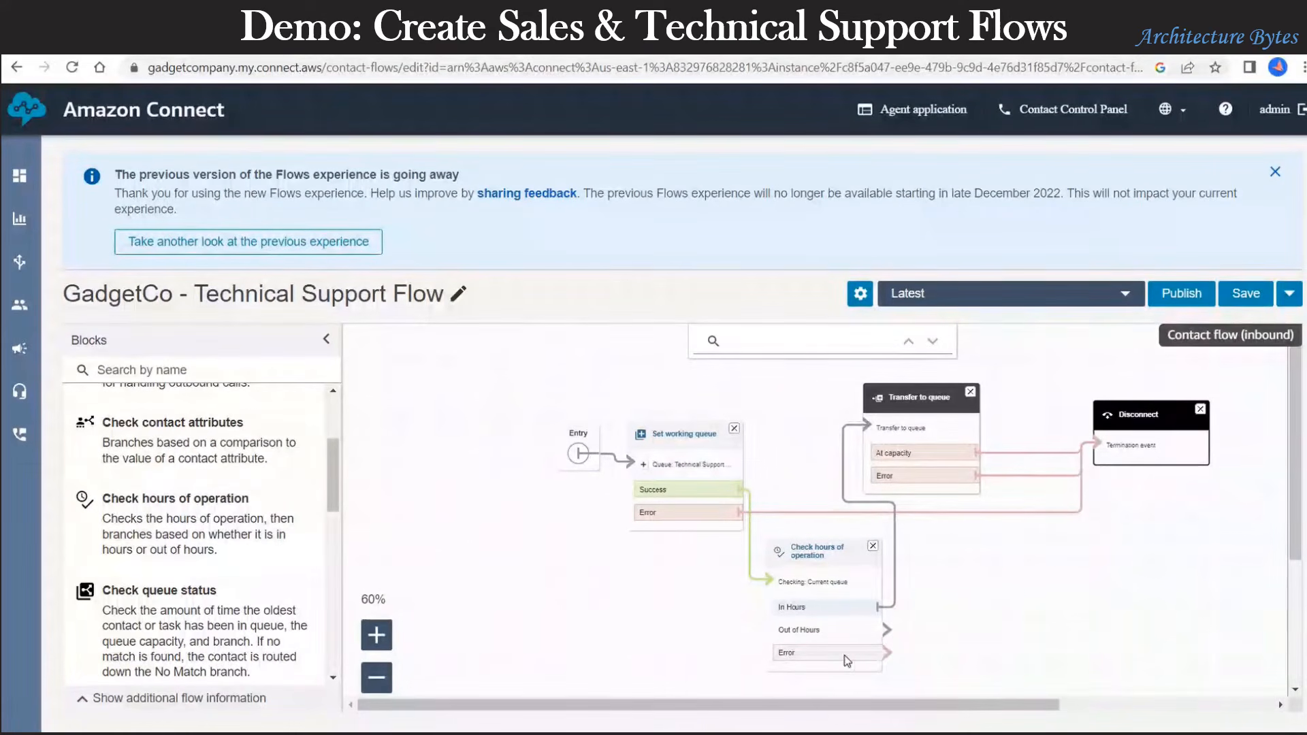
left_click_drag(885, 652, 1135, 450)
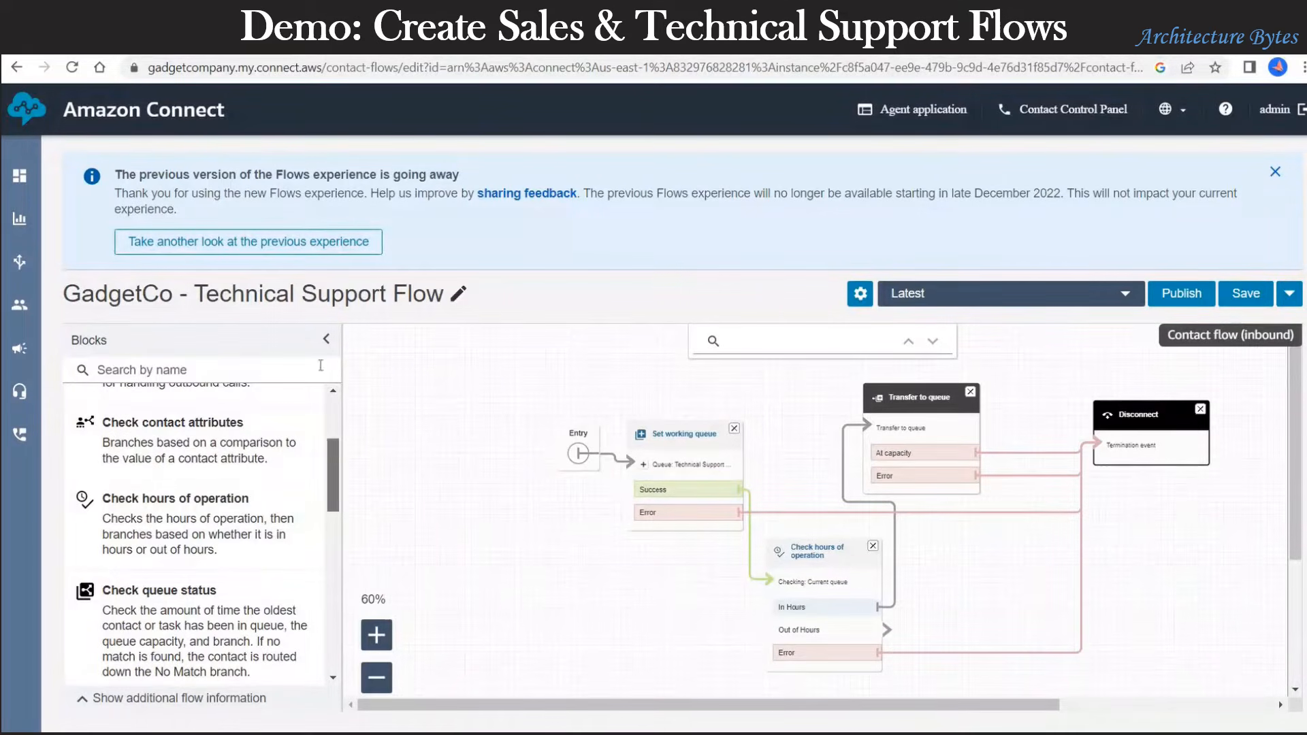
Step: Add a Play prompt block from the INTERACT group to the flow
scroll(338, 480, "up", 3)
left_click(147, 468)
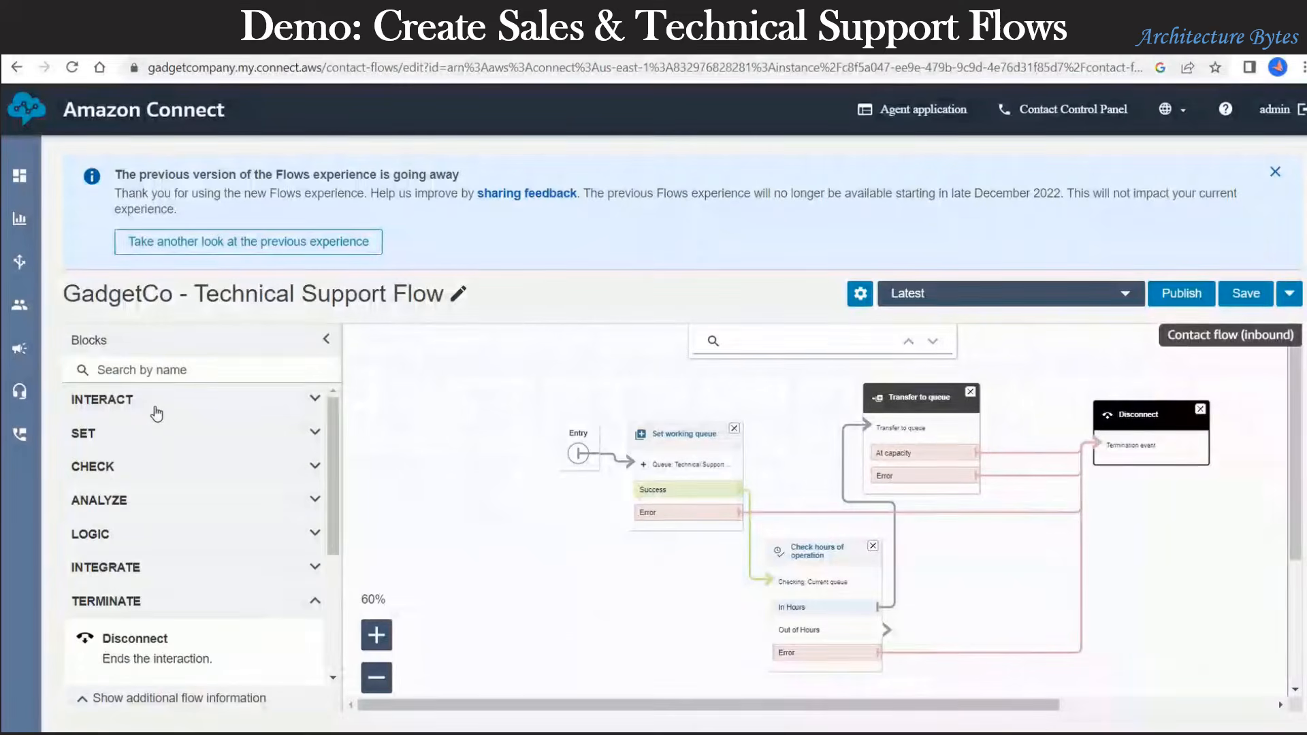
left_click(156, 414)
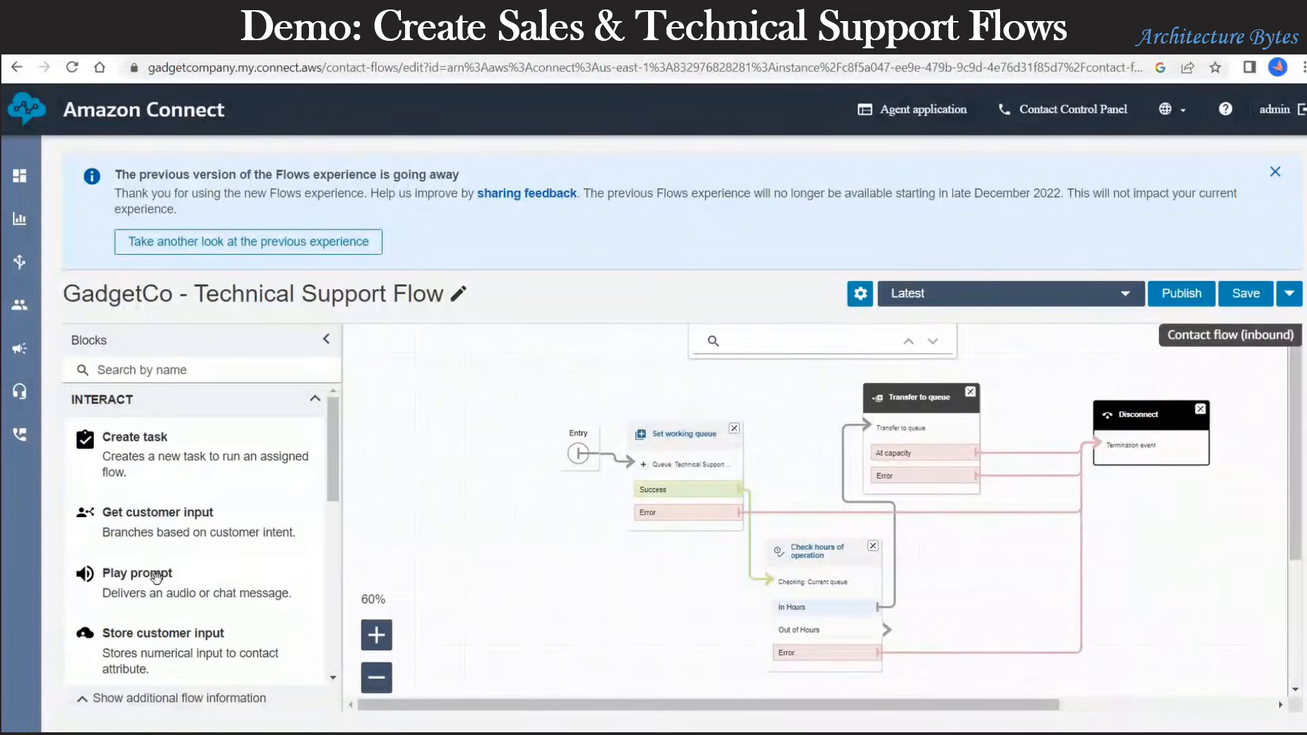
left_click_drag(884, 576, 998, 536)
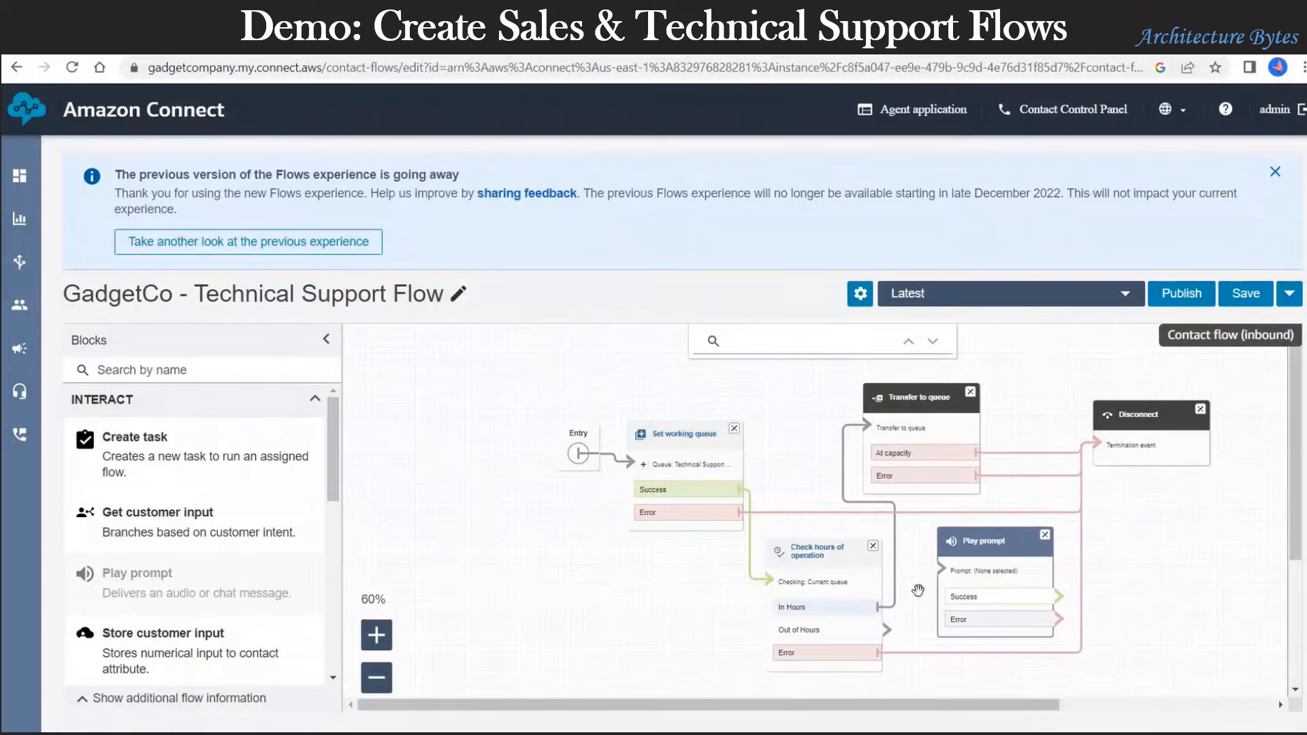
Step: Route Out of Hours contacts to the Play prompt and switch it to text-to-speech
left_click_drag(887, 630, 943, 565)
left_click(993, 546)
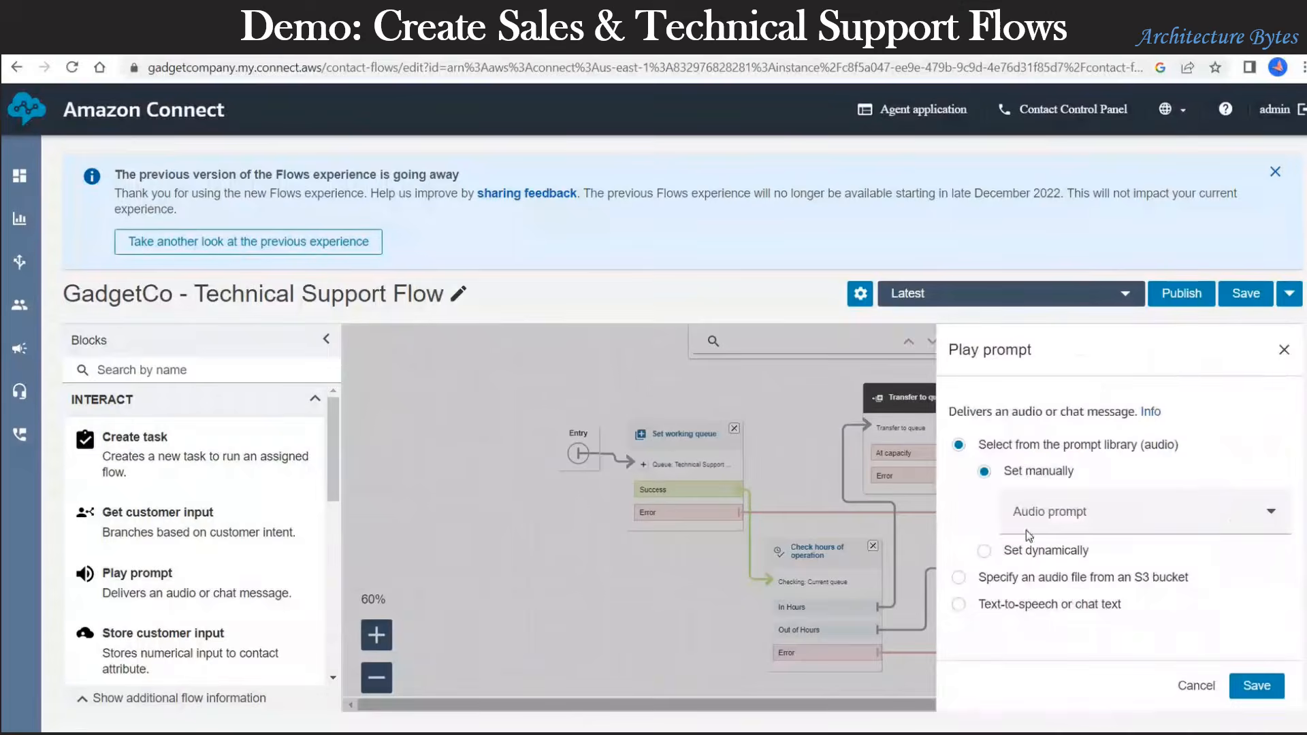
left_click(1019, 606)
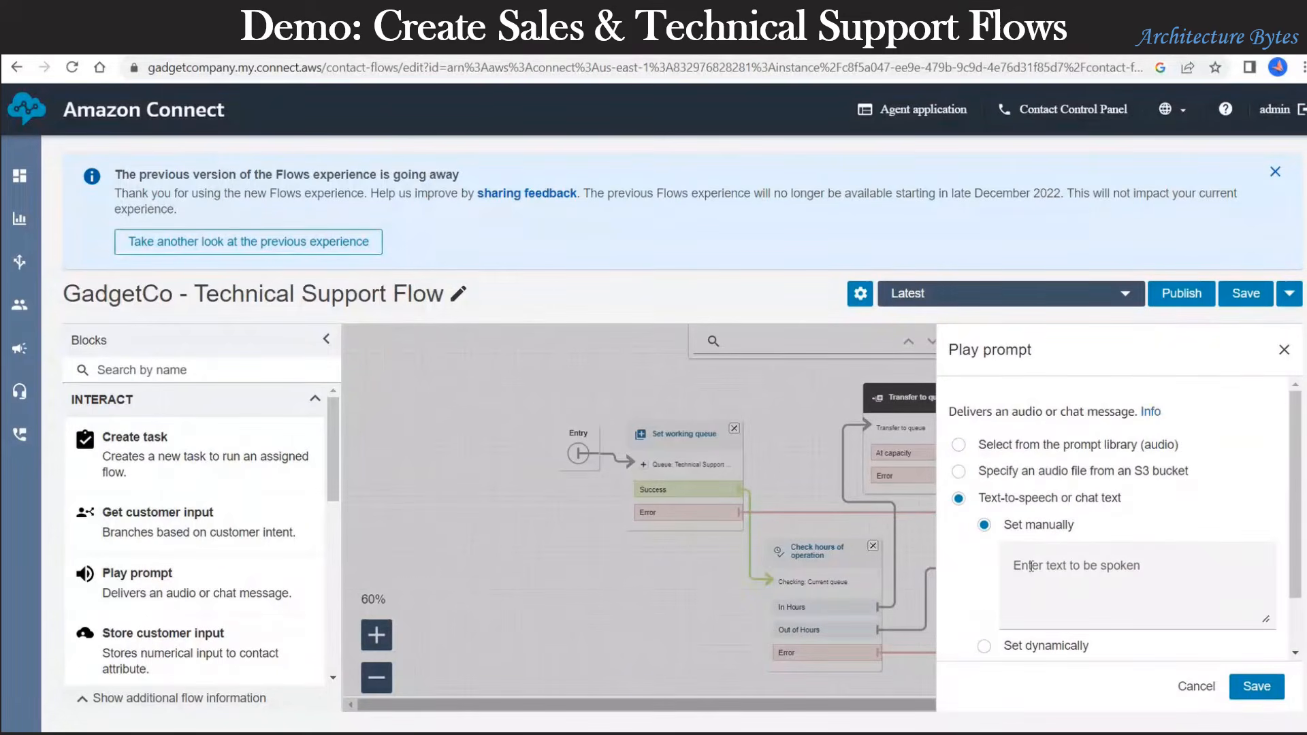
Step: Type the closed-hours message asking callers to call 9 A M to 5 P M Pacific Standard Time, weekdays
left_click(1032, 567)
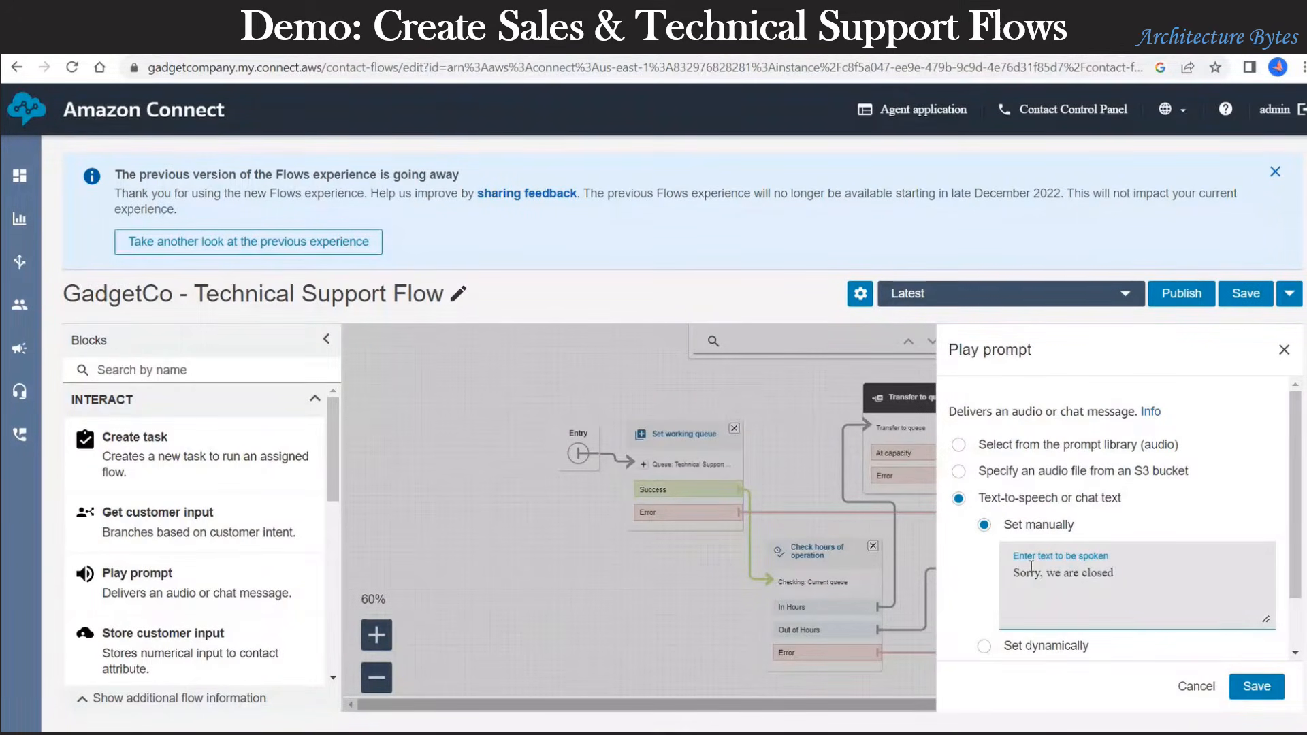
key("Return")
type("Please call us 9 A M")
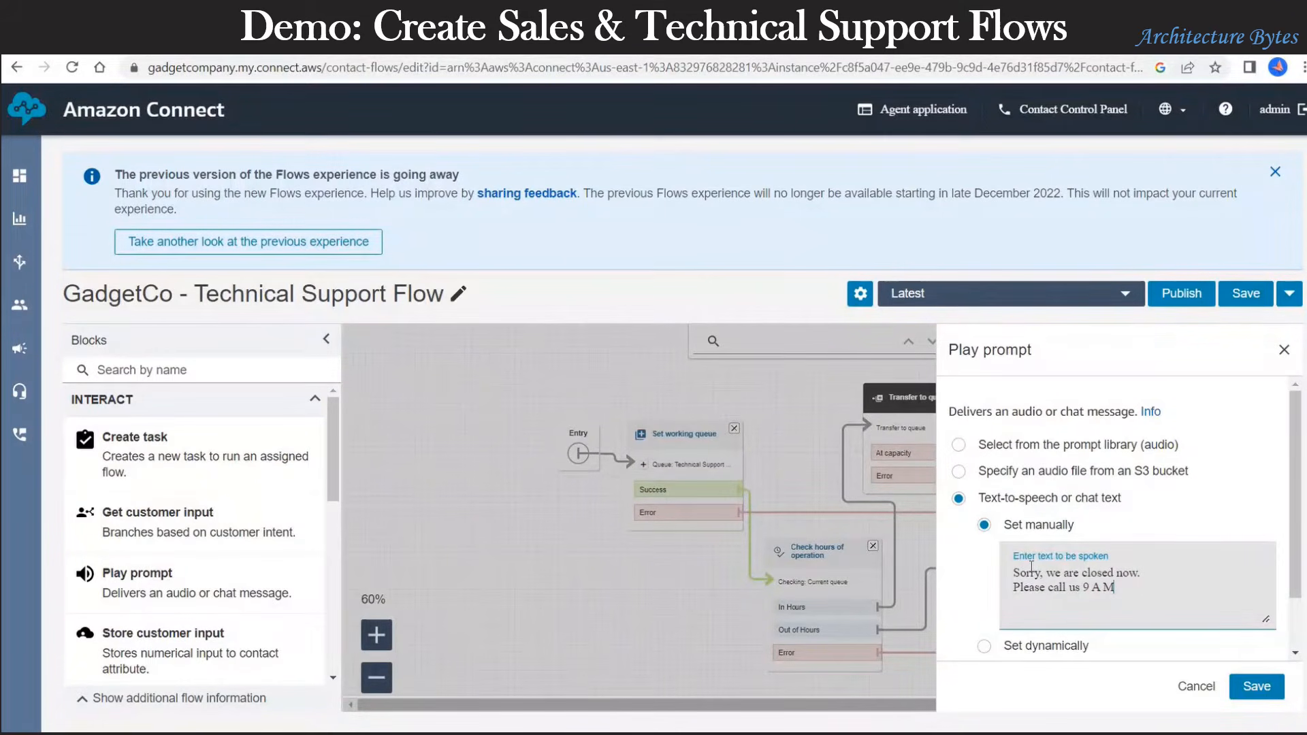
type("o 5 P M")
type(", on weekda")
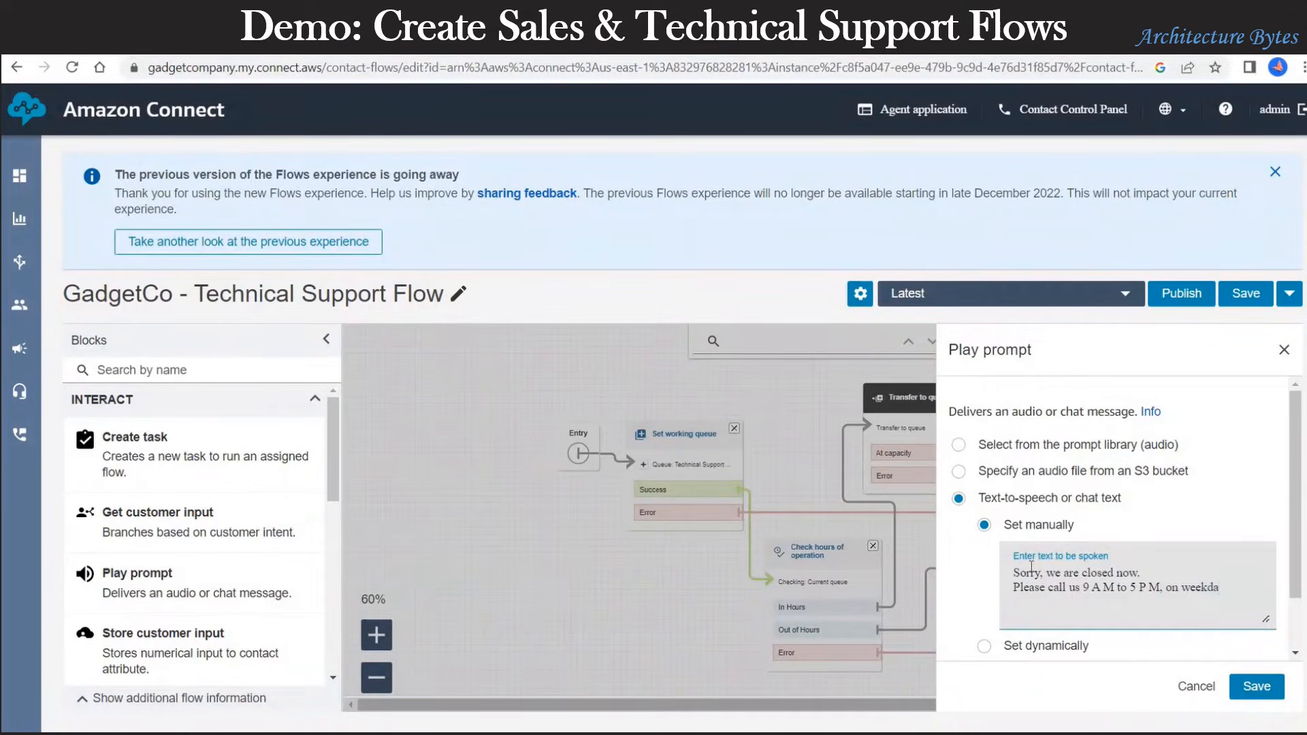
type("ys")
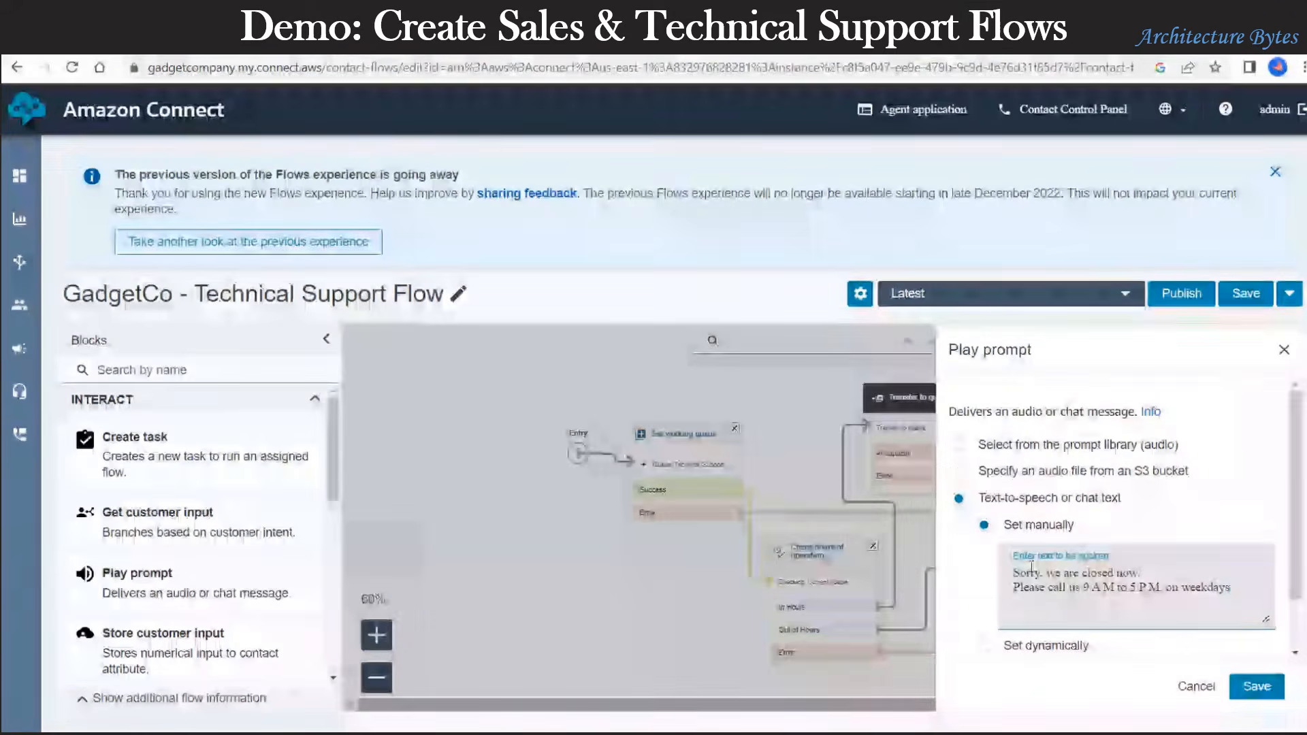
key("Left")
key("Left")
key("Left")
key("Left")
key("Left")
key("Left")
key("Left")
key("Left")
key("Left")
key("Left")
key("Left")
key("Left")
key("Left")
type("Pa")
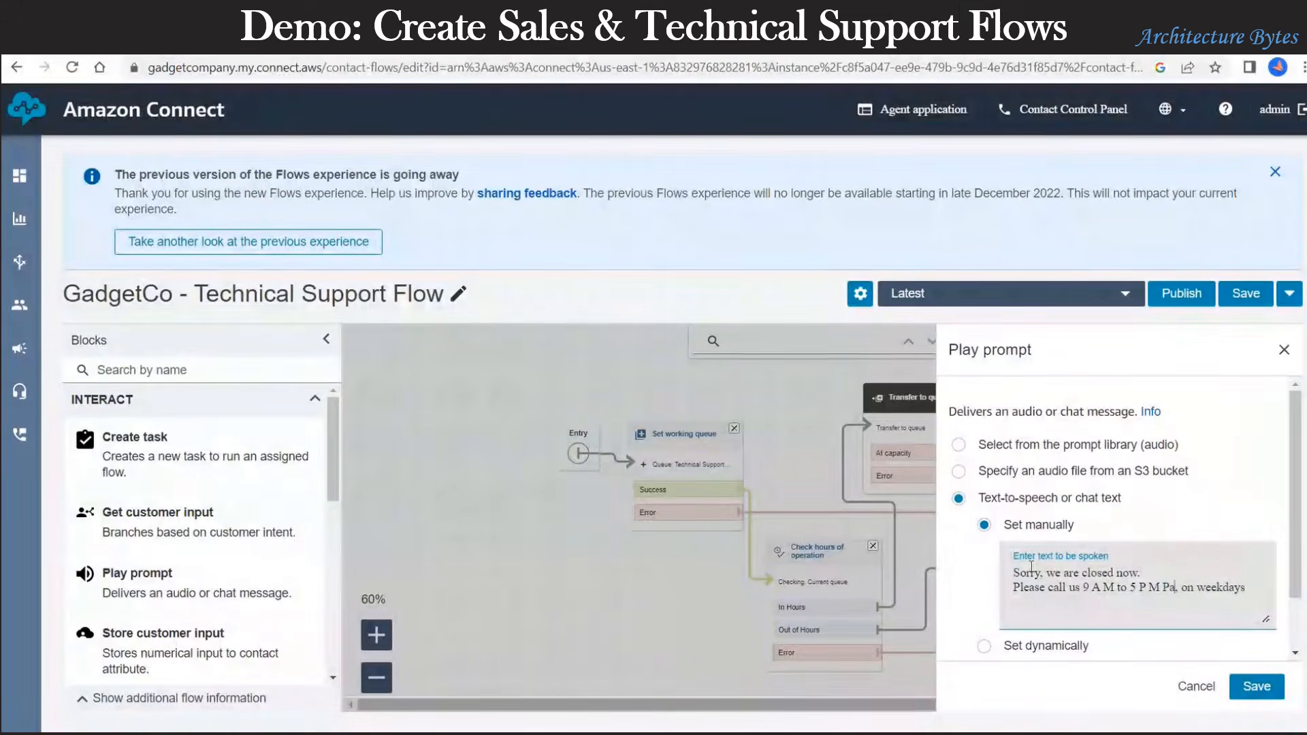
type("d")
type("ific")
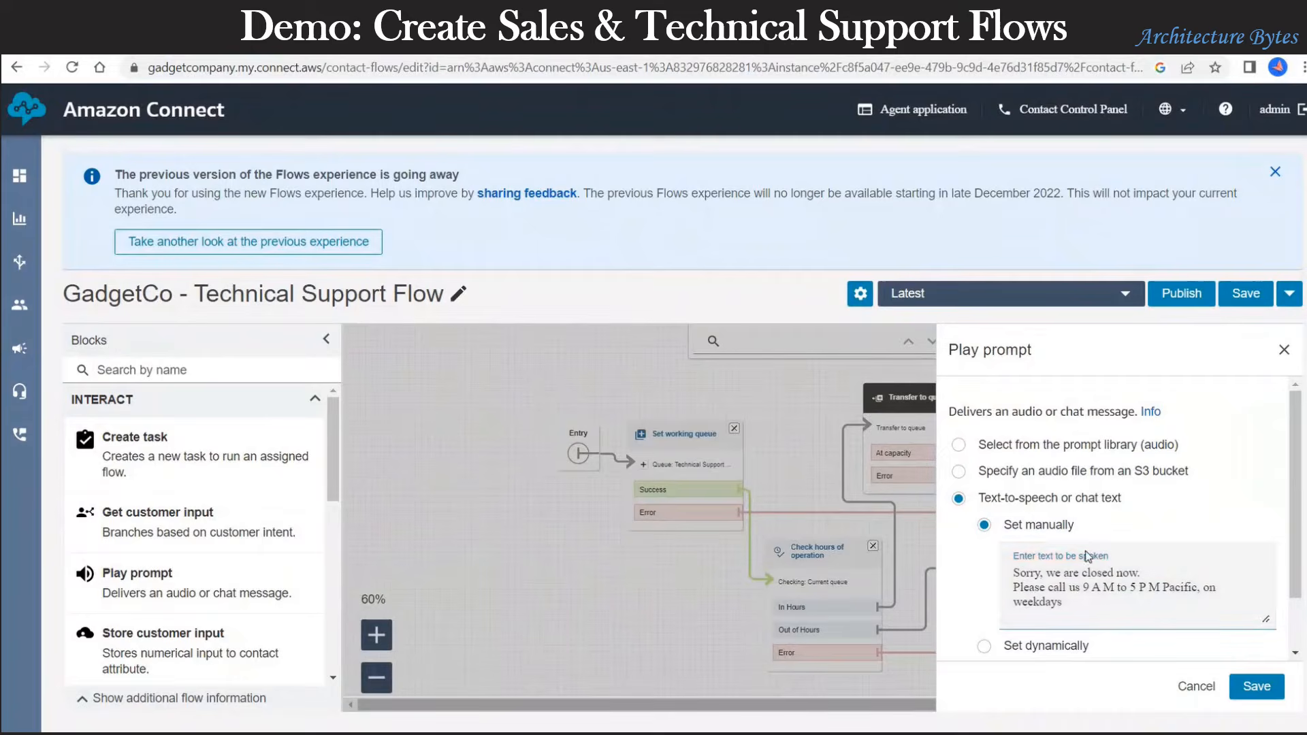
left_click(1258, 593)
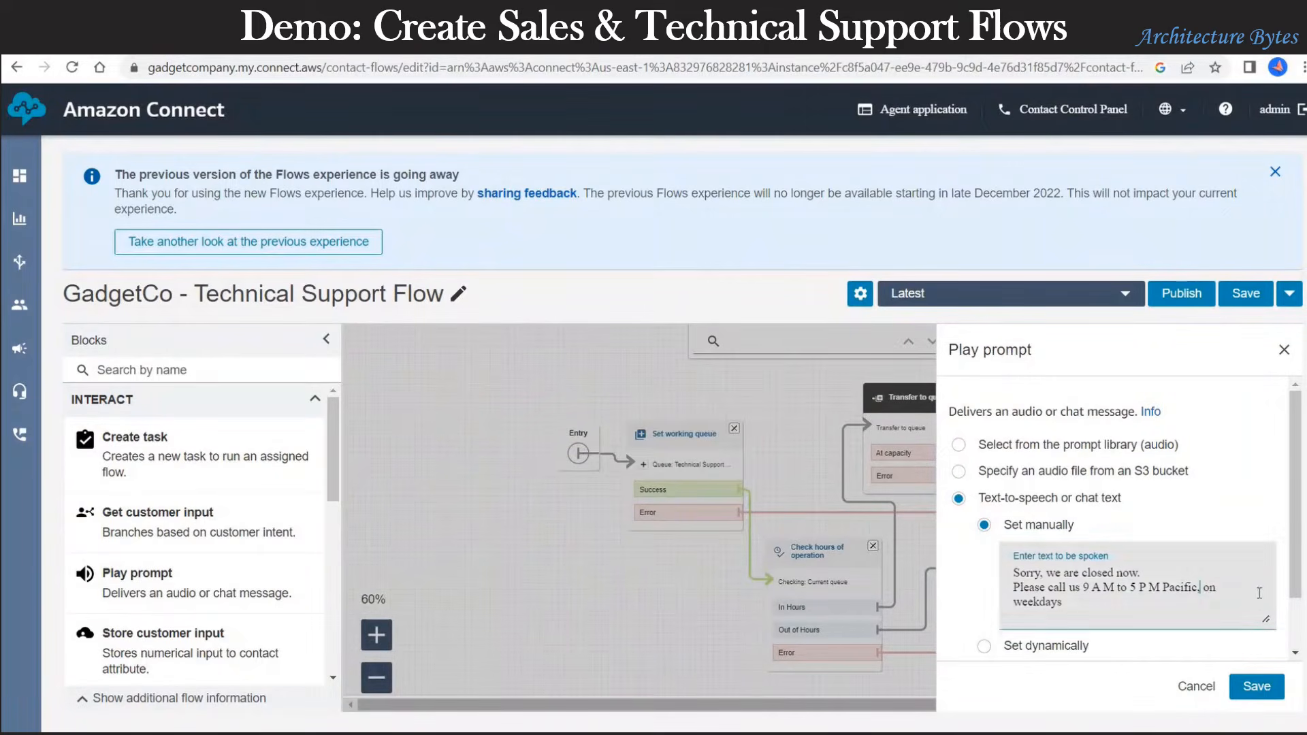
key("Left")
key("Left")
key("Left")
key("Left")
type("Standard Time, on weekdays")
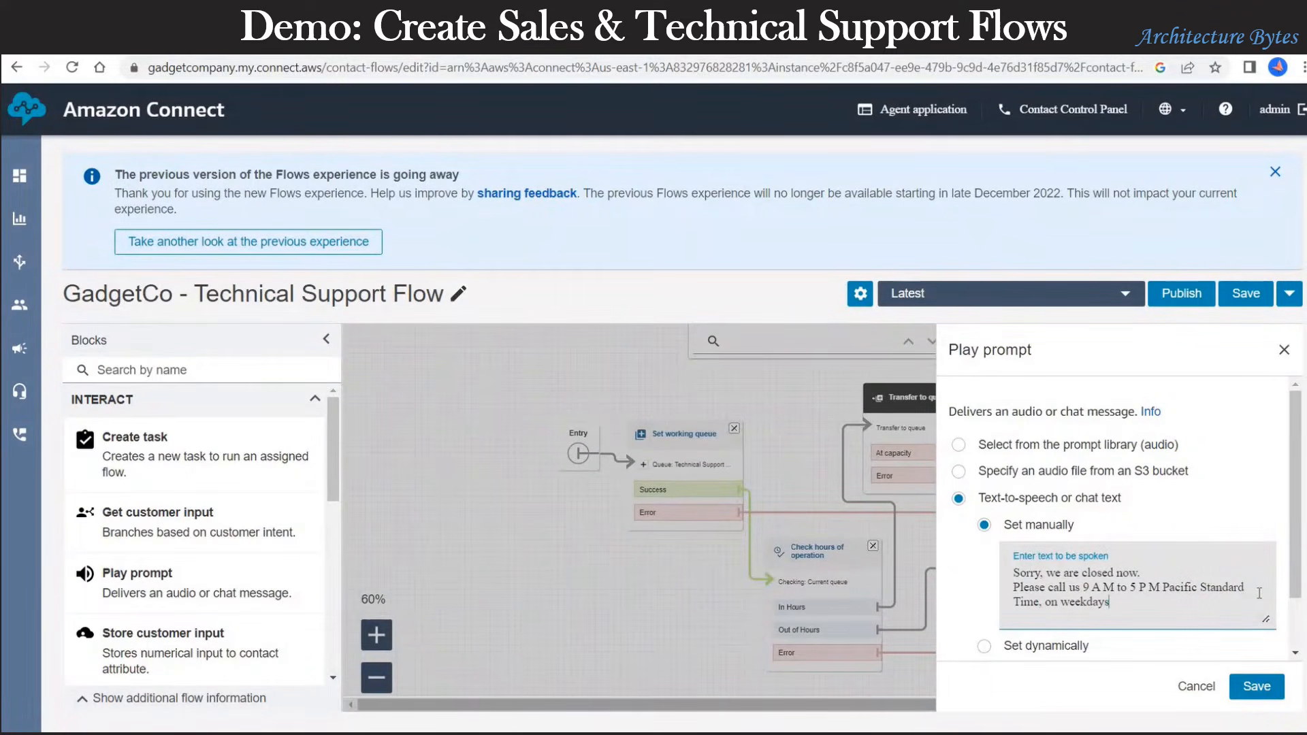
type(". T")
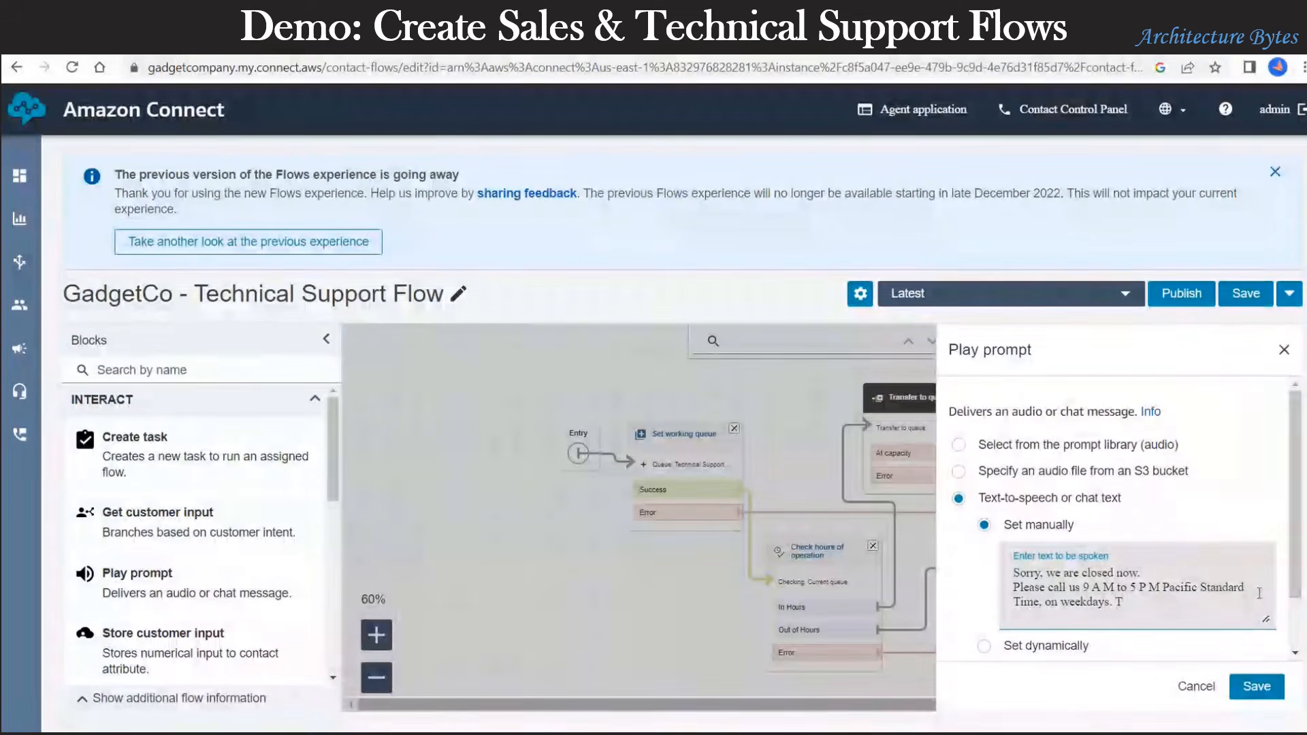
type("hankyou")
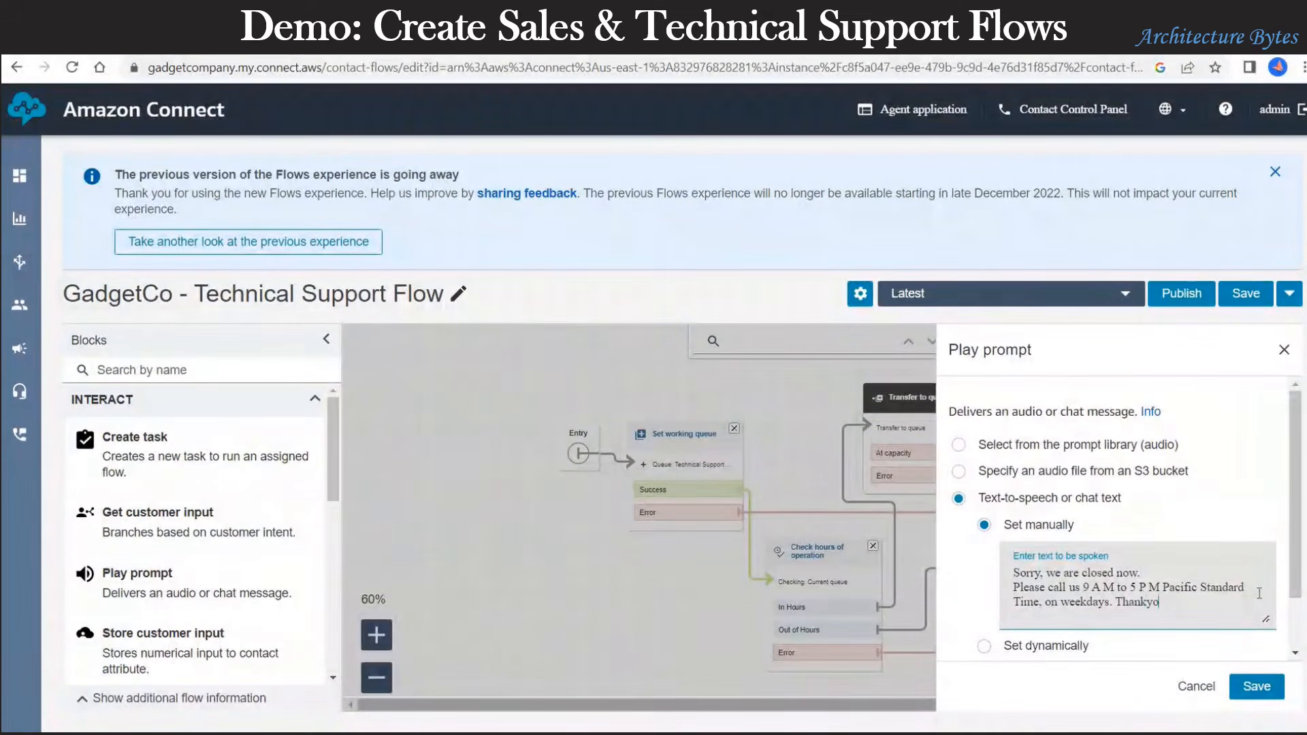
Step: Save the Play prompt and route its Success and Error outcomes to Disconnect
left_click(1256, 688)
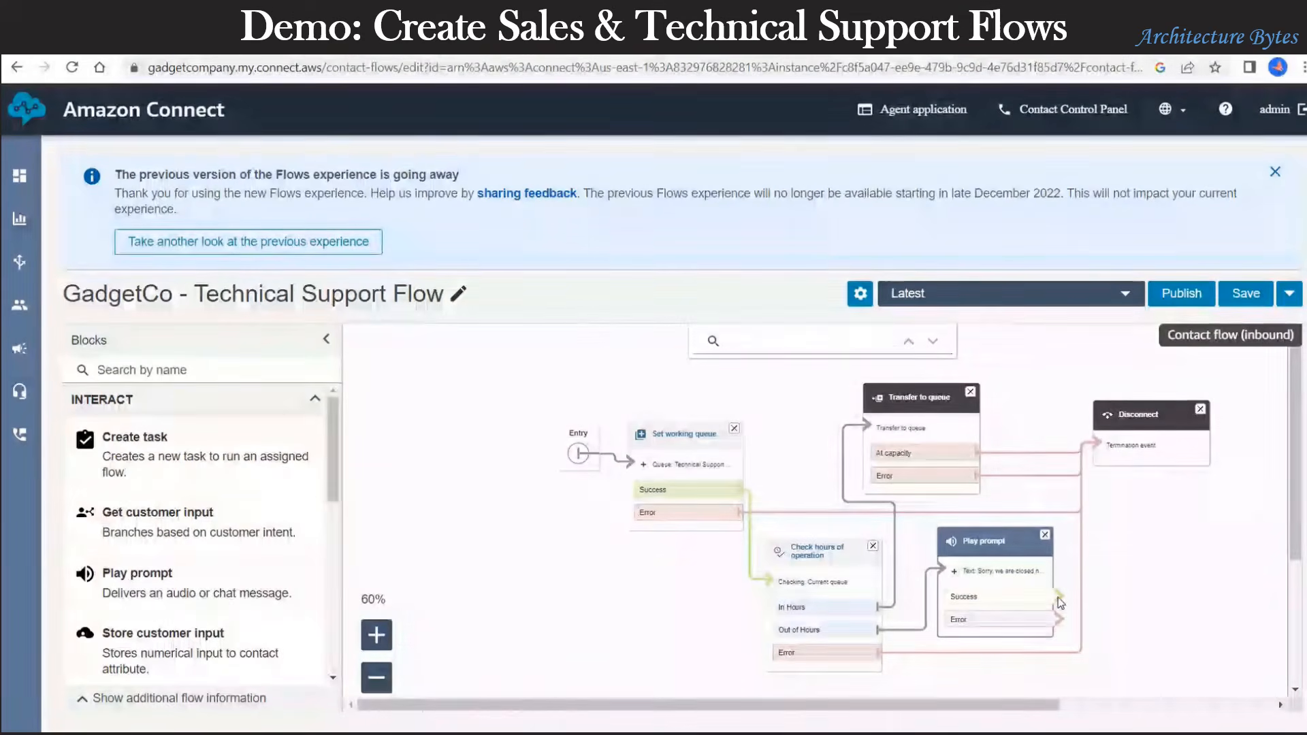
left_click_drag(1058, 597, 1103, 443)
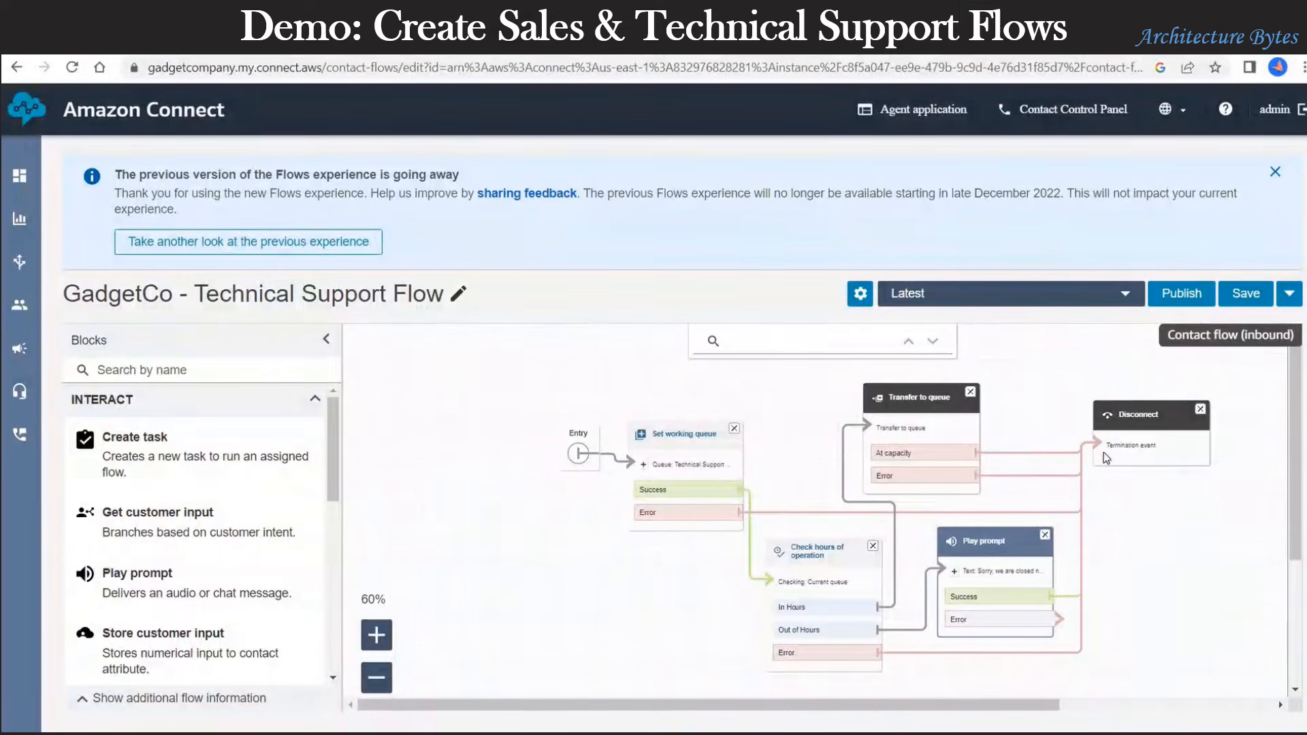
left_click_drag(1063, 620, 1105, 438)
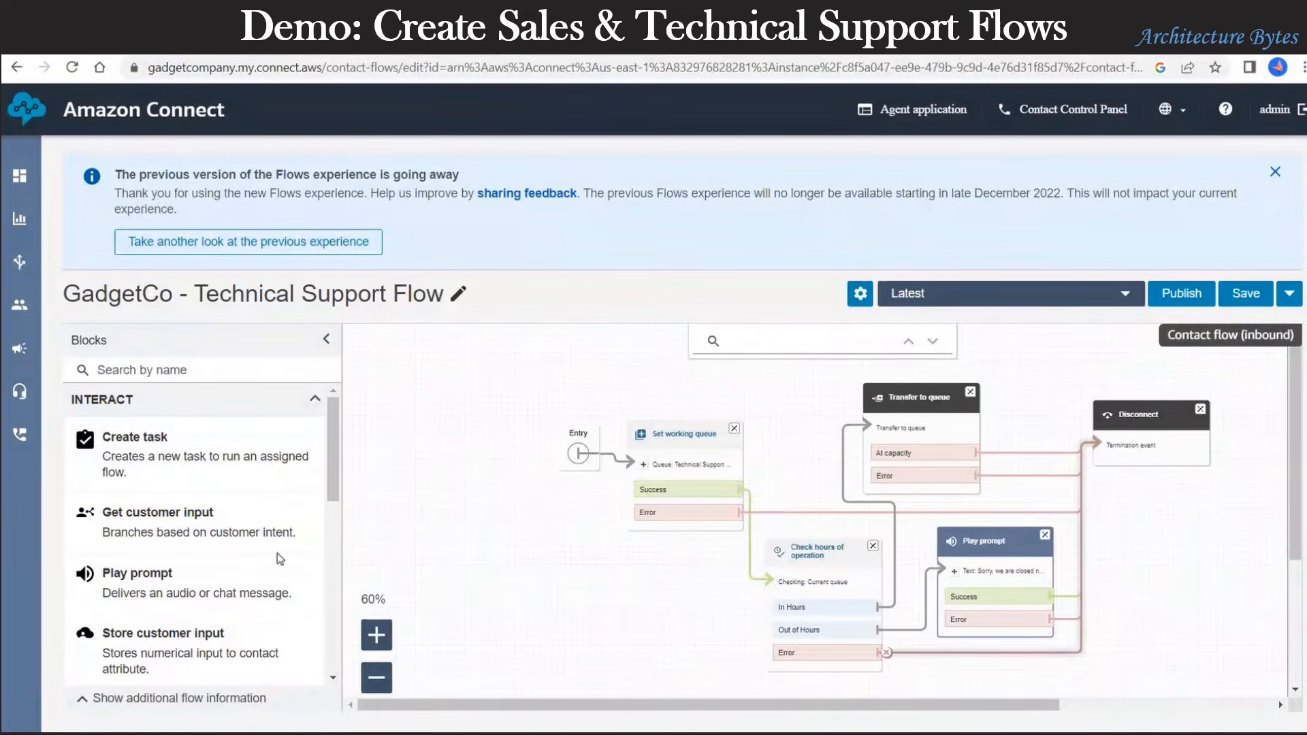
Step: Save and publish the GadgetCo - Technical Support Flow
left_click(1250, 297)
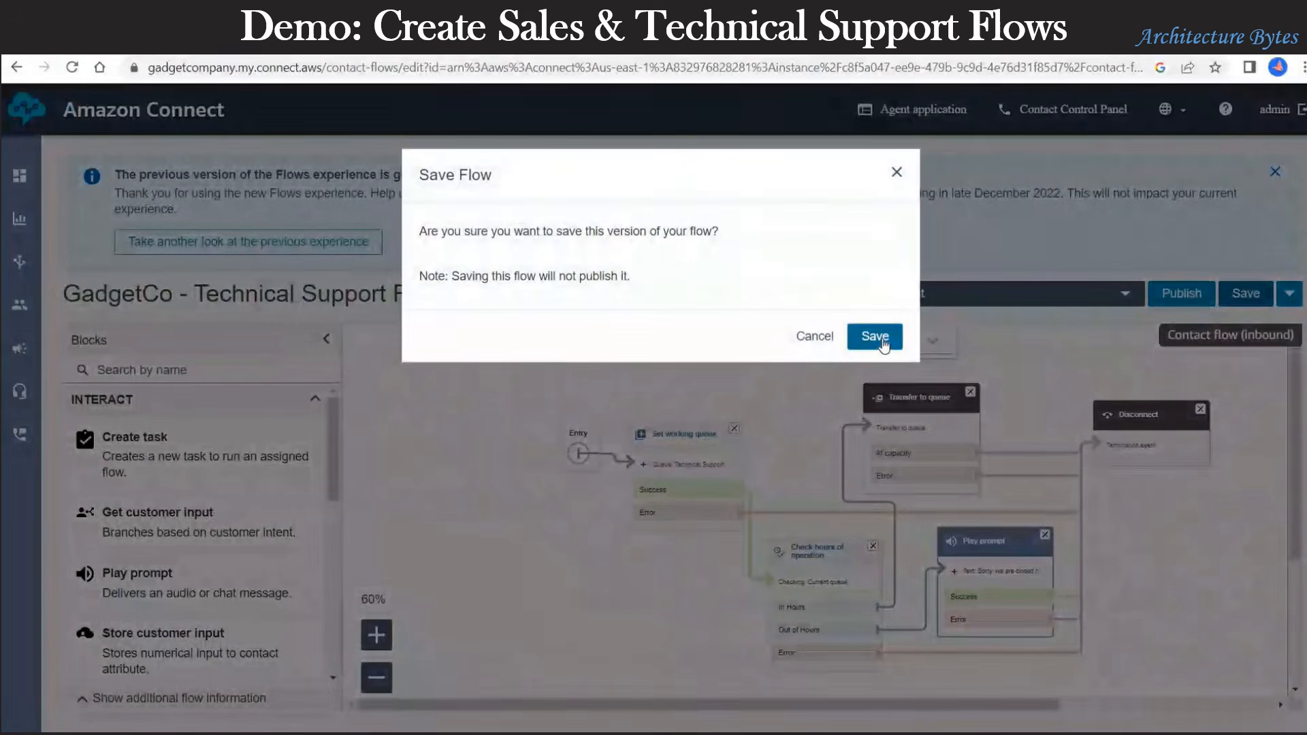
left_click(878, 344)
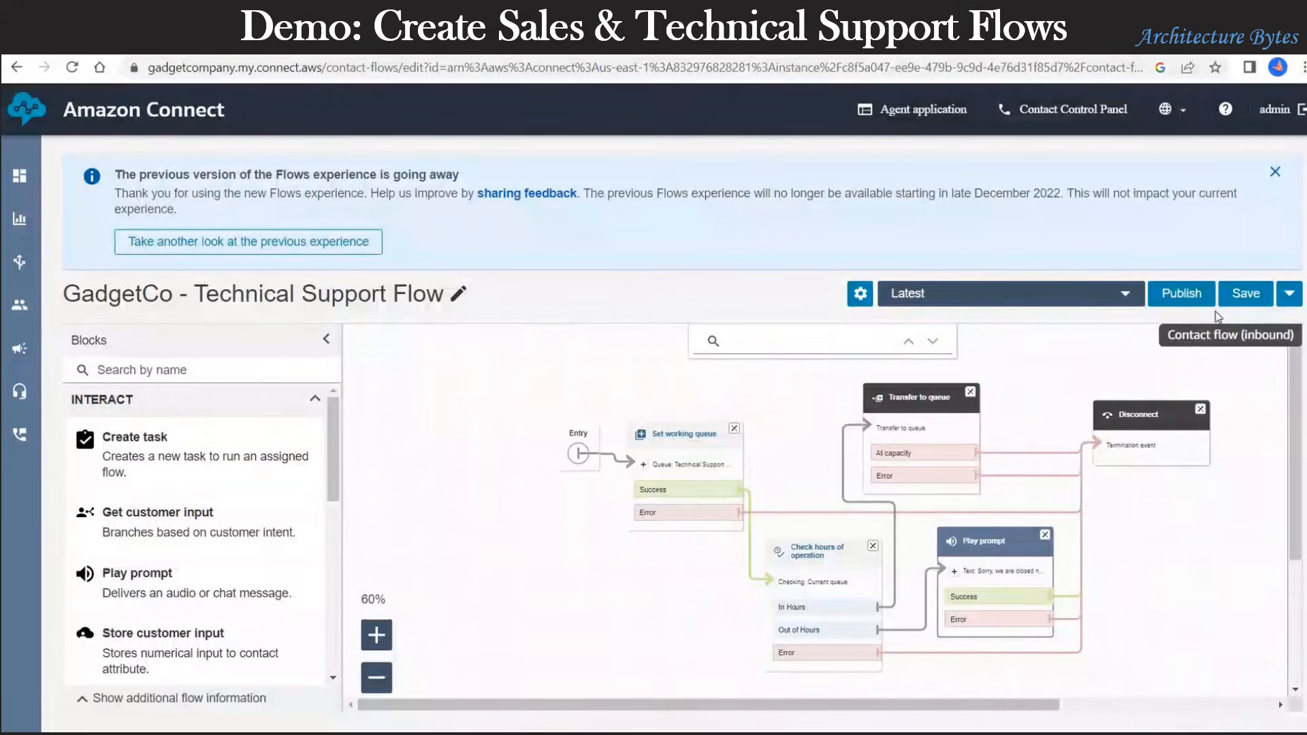
left_click(1197, 299)
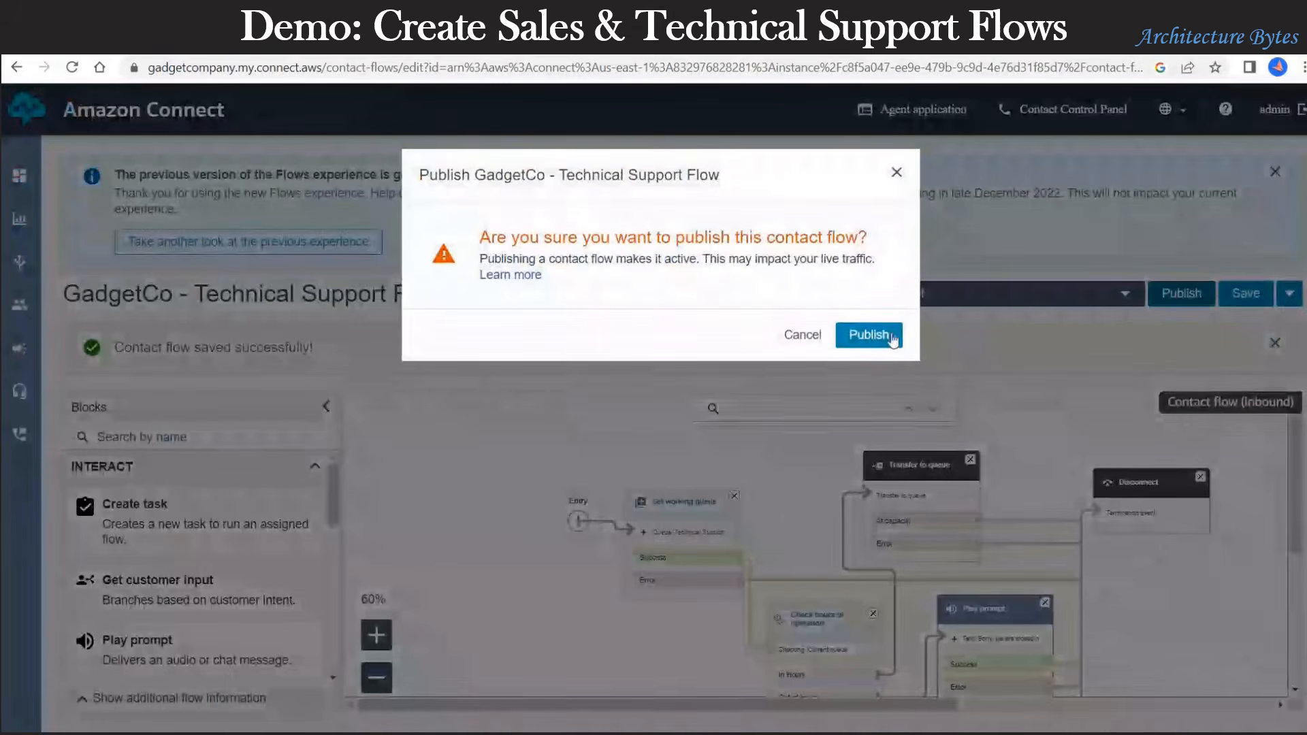
left_click(869, 335)
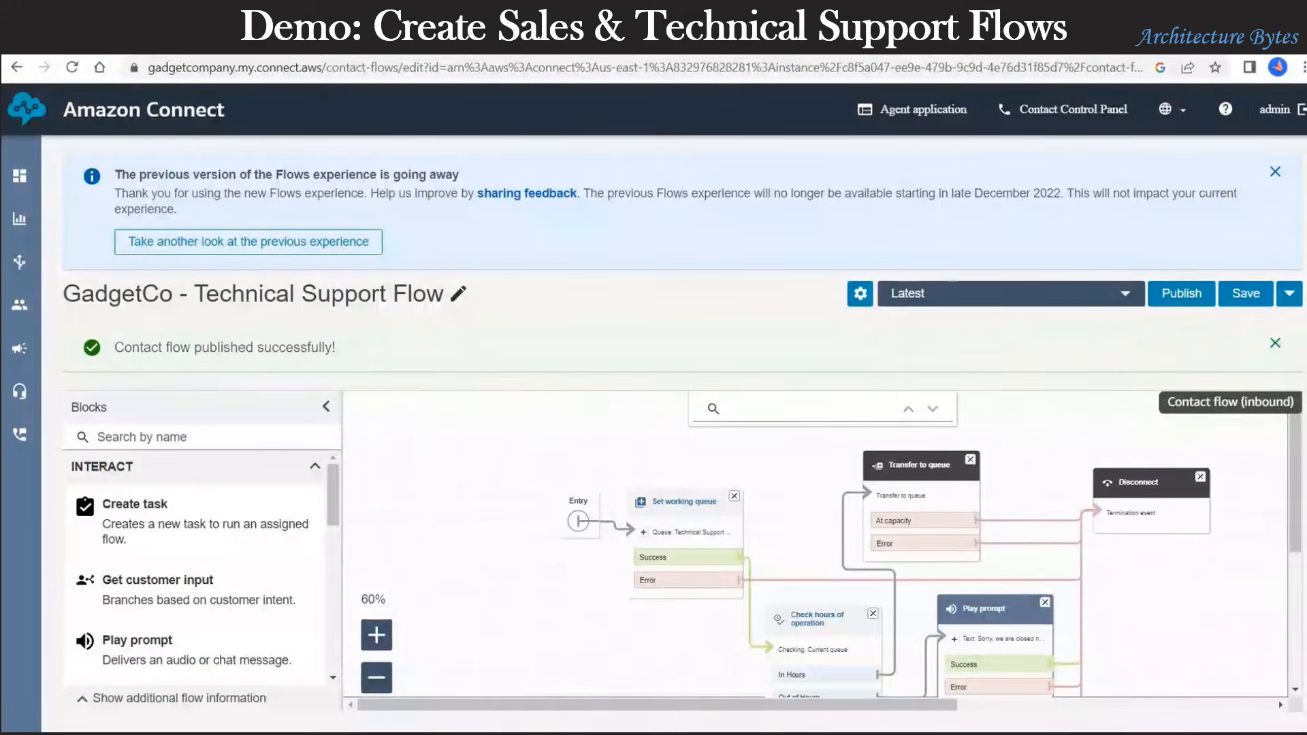
Step: Dismiss the notice and go to Routing > Contact flows to review the flows' statuses
left_click(1274, 172)
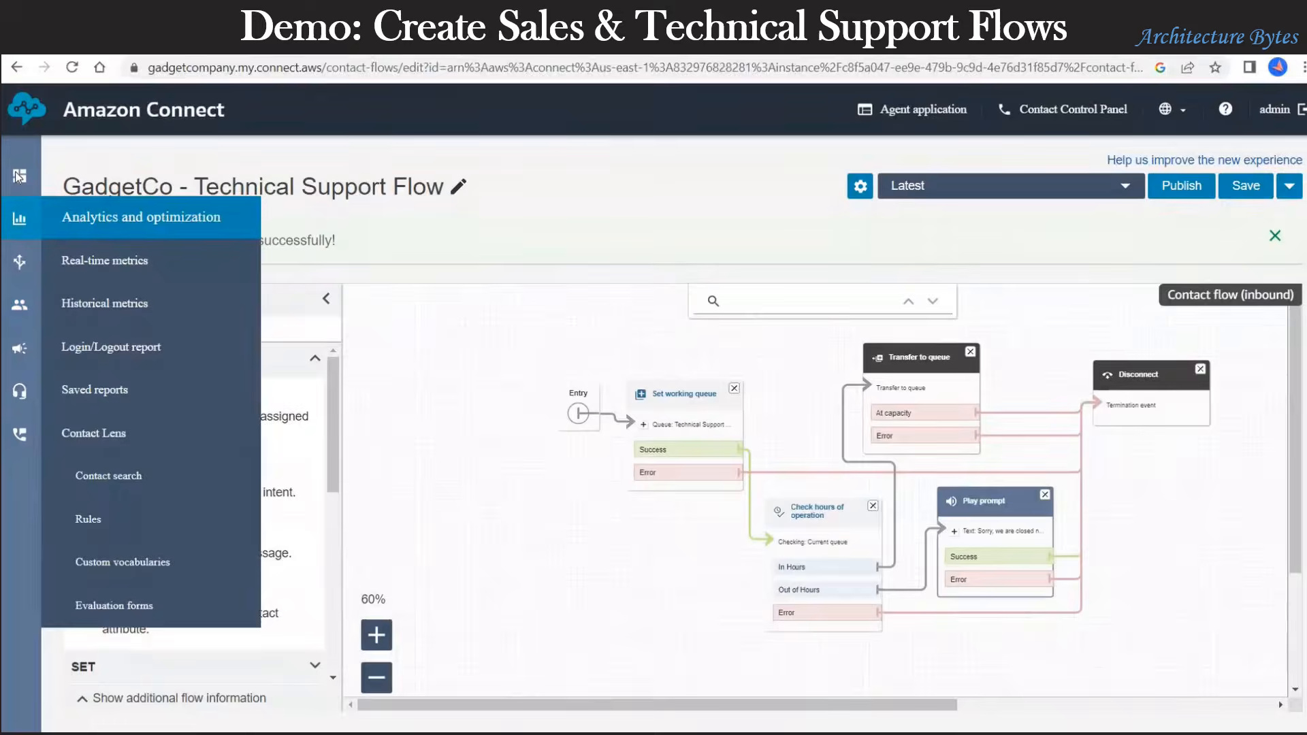
mouse_move(19, 265)
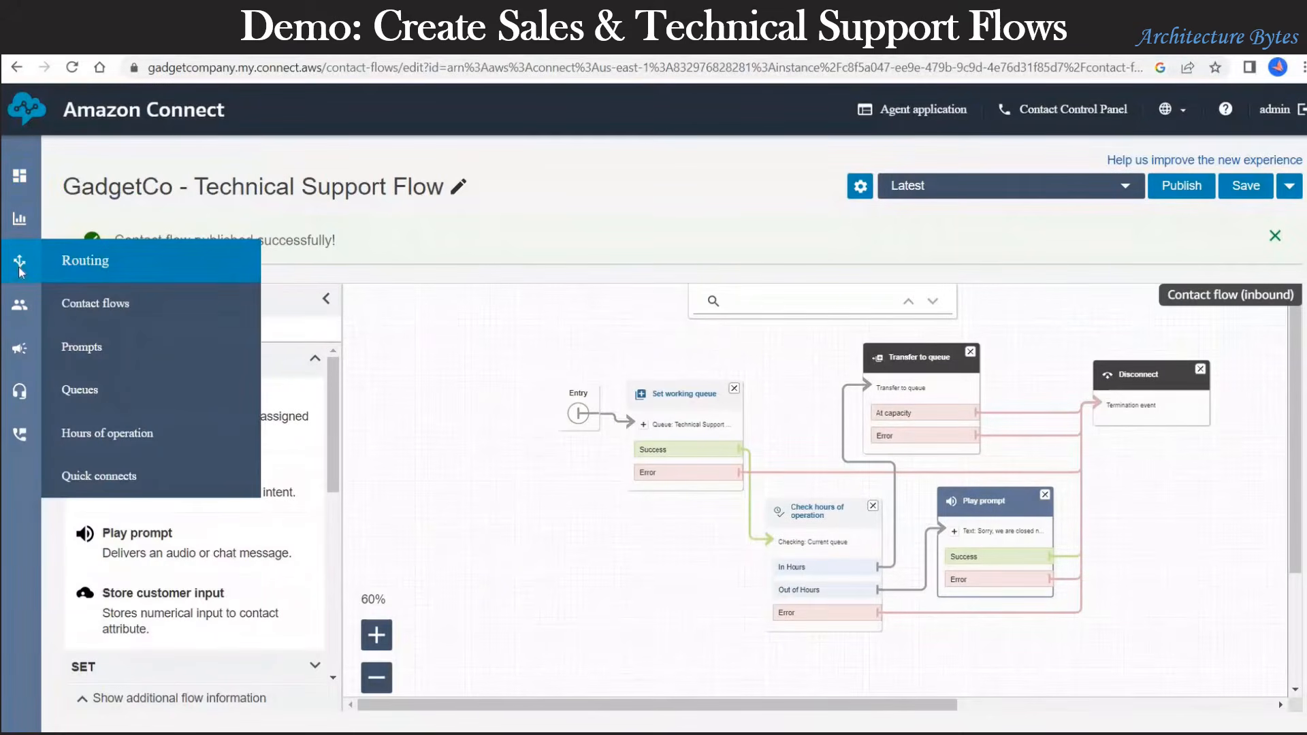
left_click(113, 304)
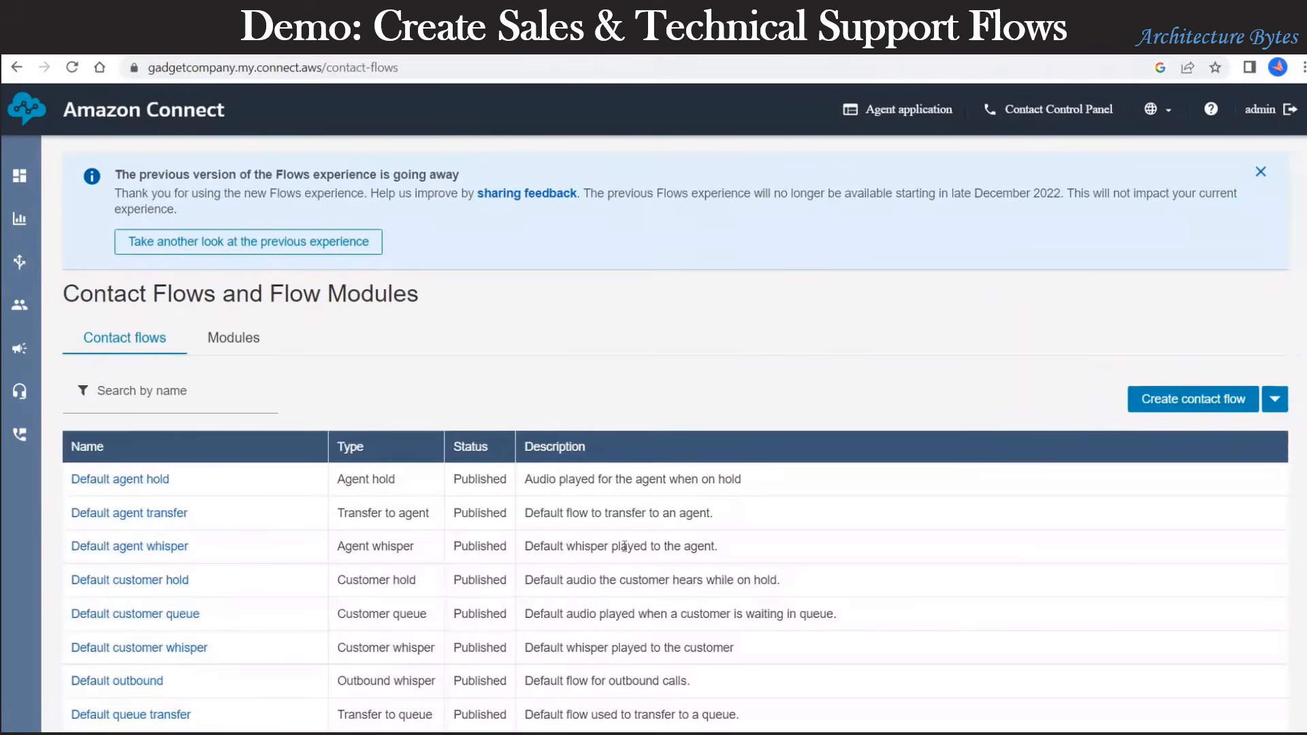
scroll(393, 583, "down", 8)
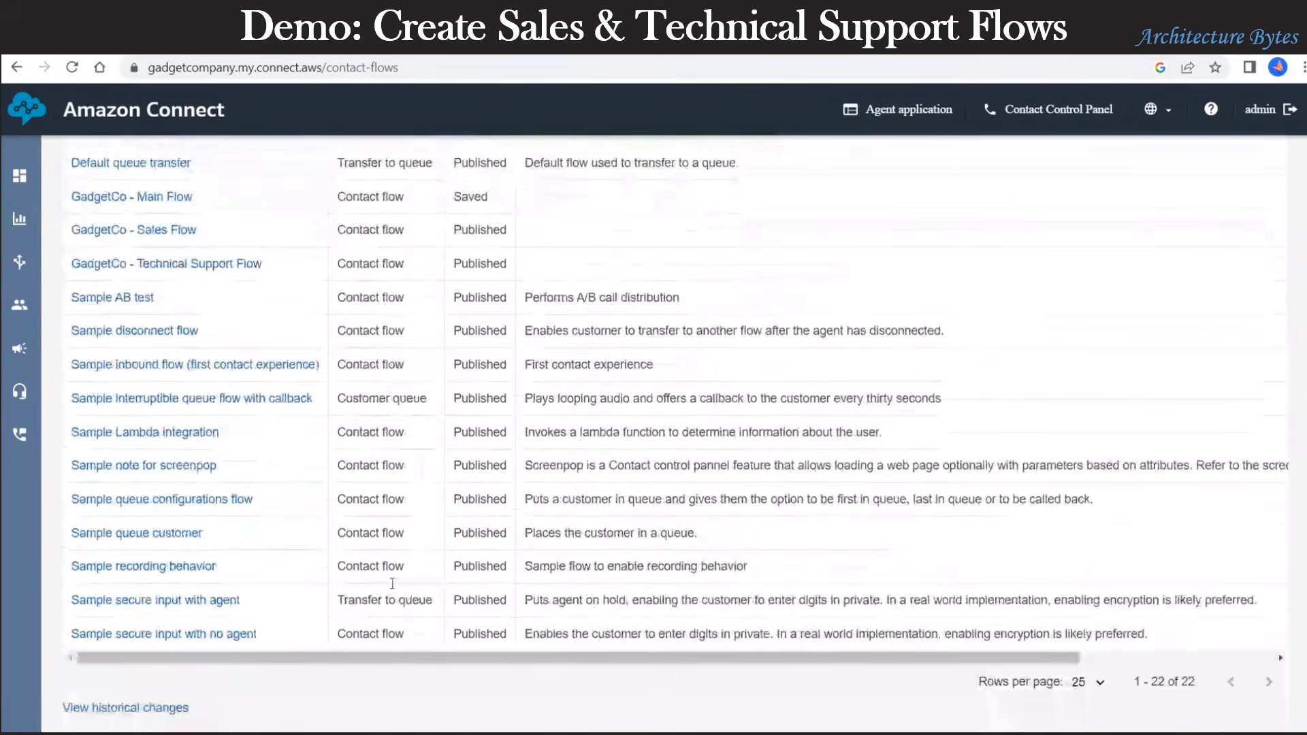
scroll(408, 592, "up", 4)
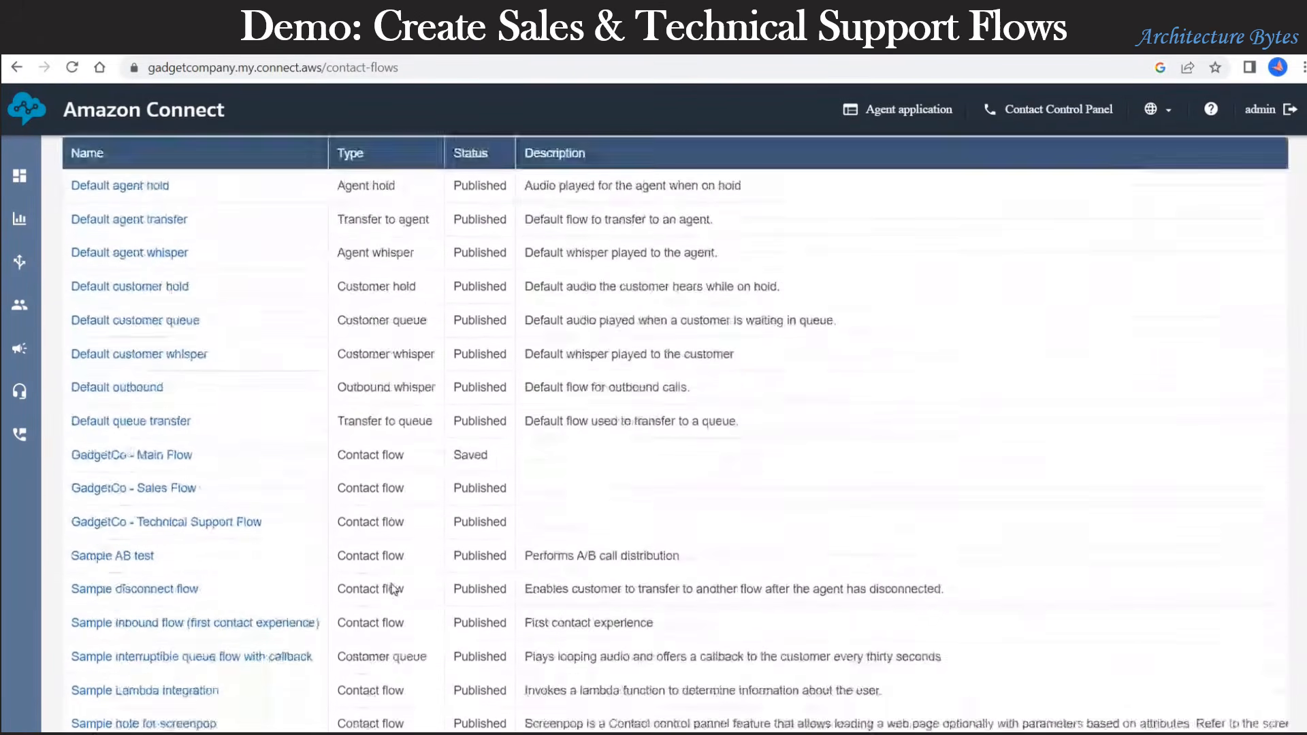
scroll(233, 330, "down", 1)
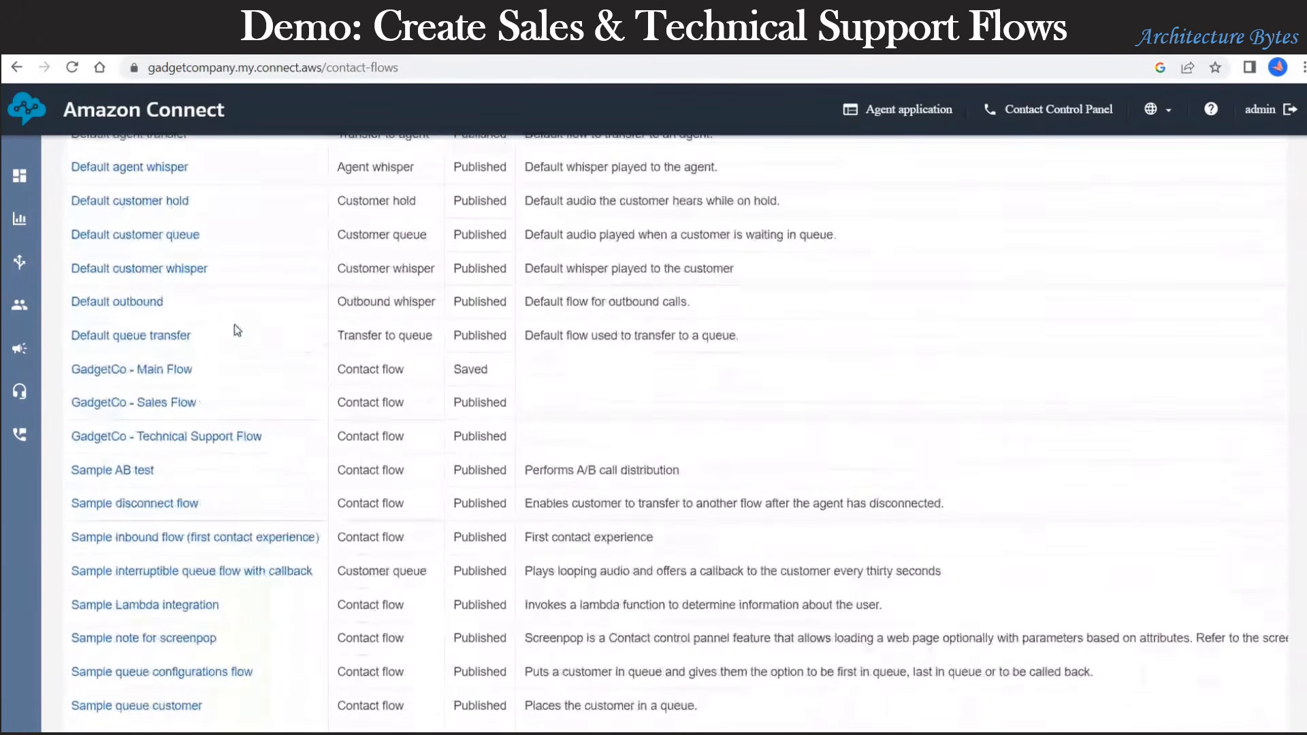
Step: Open GadgetCo - Main Flow and point the first Transfer to flow block at GadgetCo - Sales Flow
left_click(176, 370)
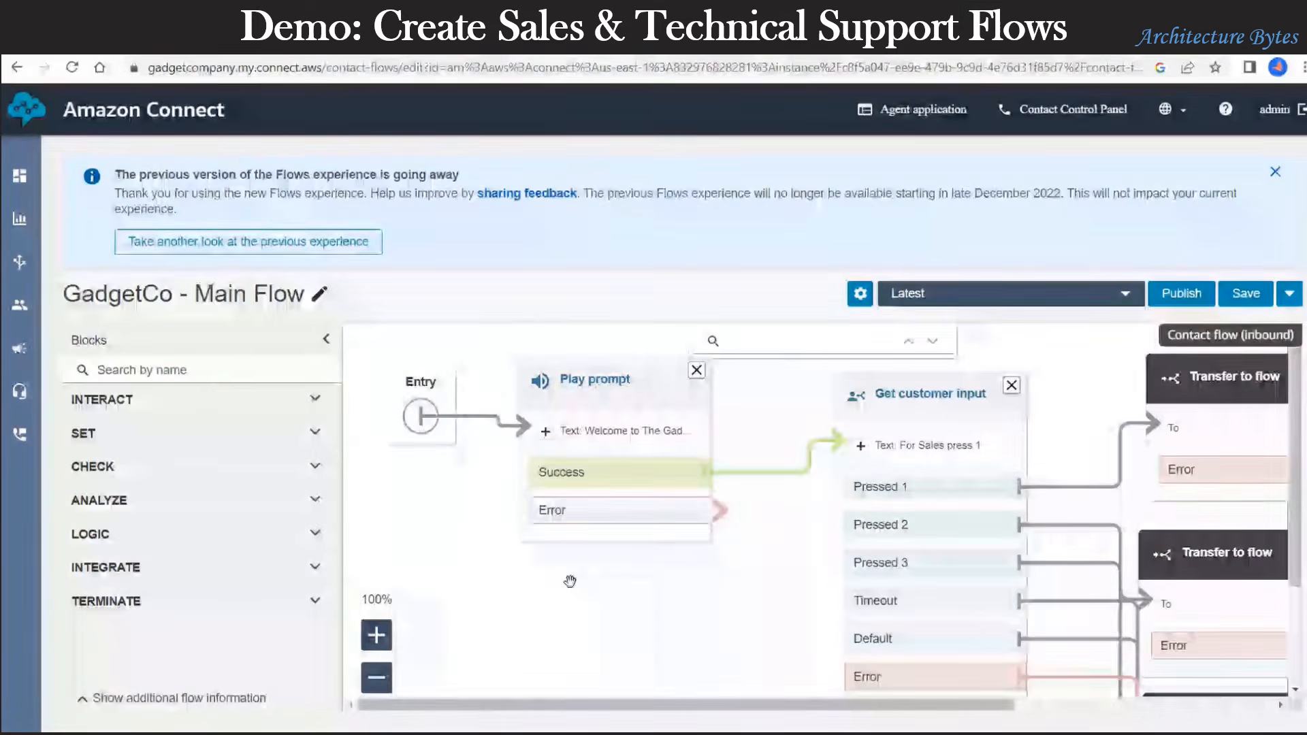
left_click(377, 677)
left_click(376, 677)
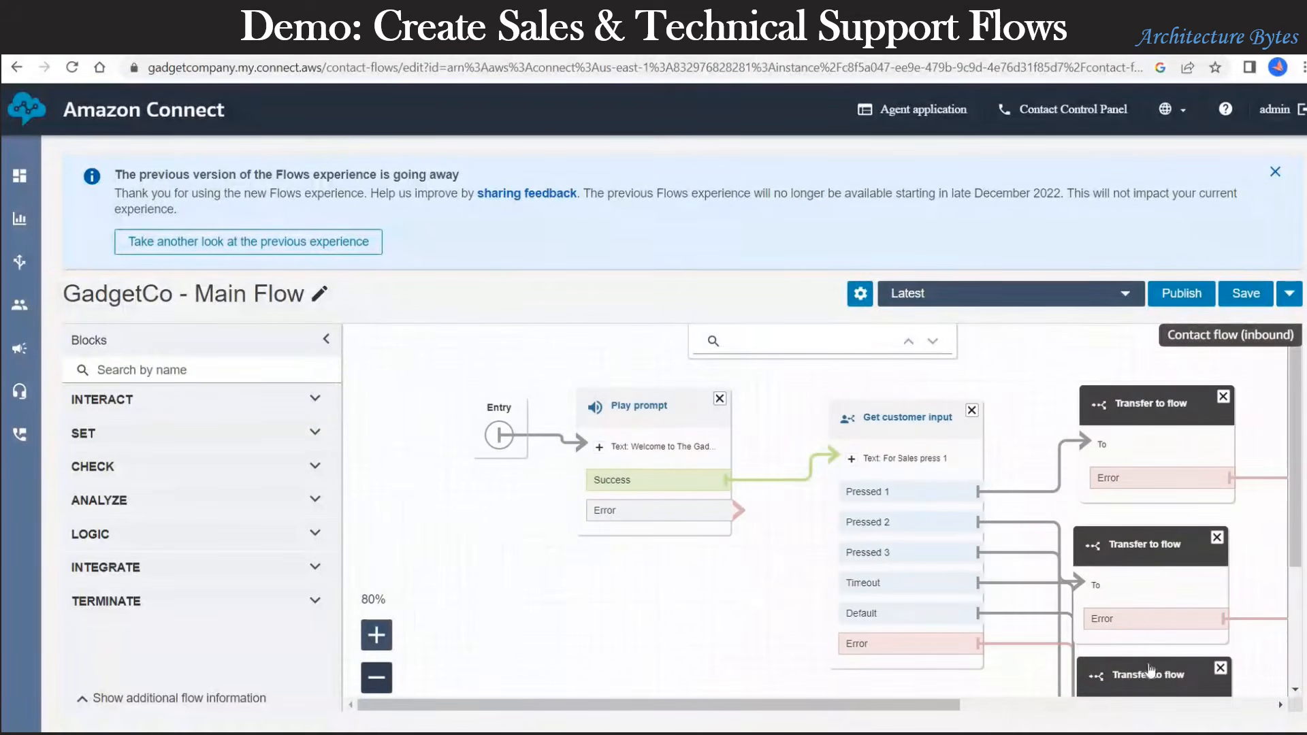
left_click(1148, 402)
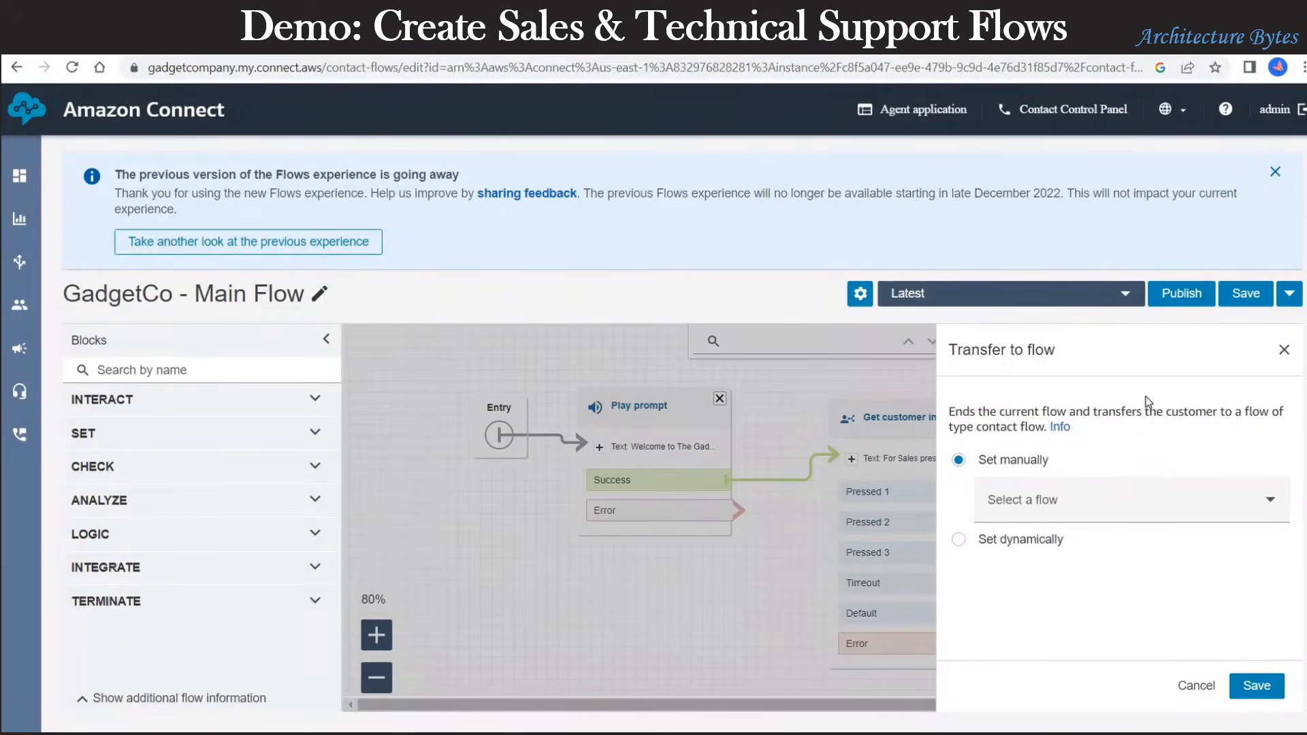
left_click(1099, 508)
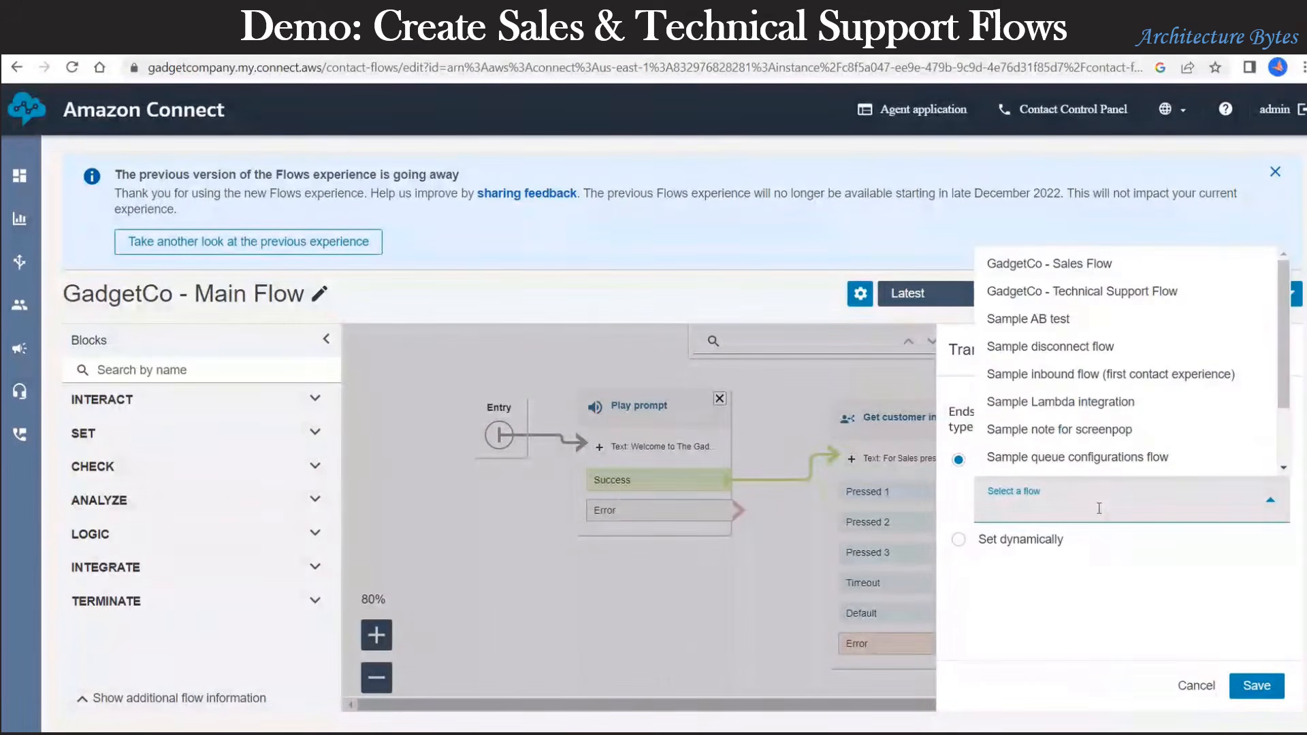
left_click(1063, 264)
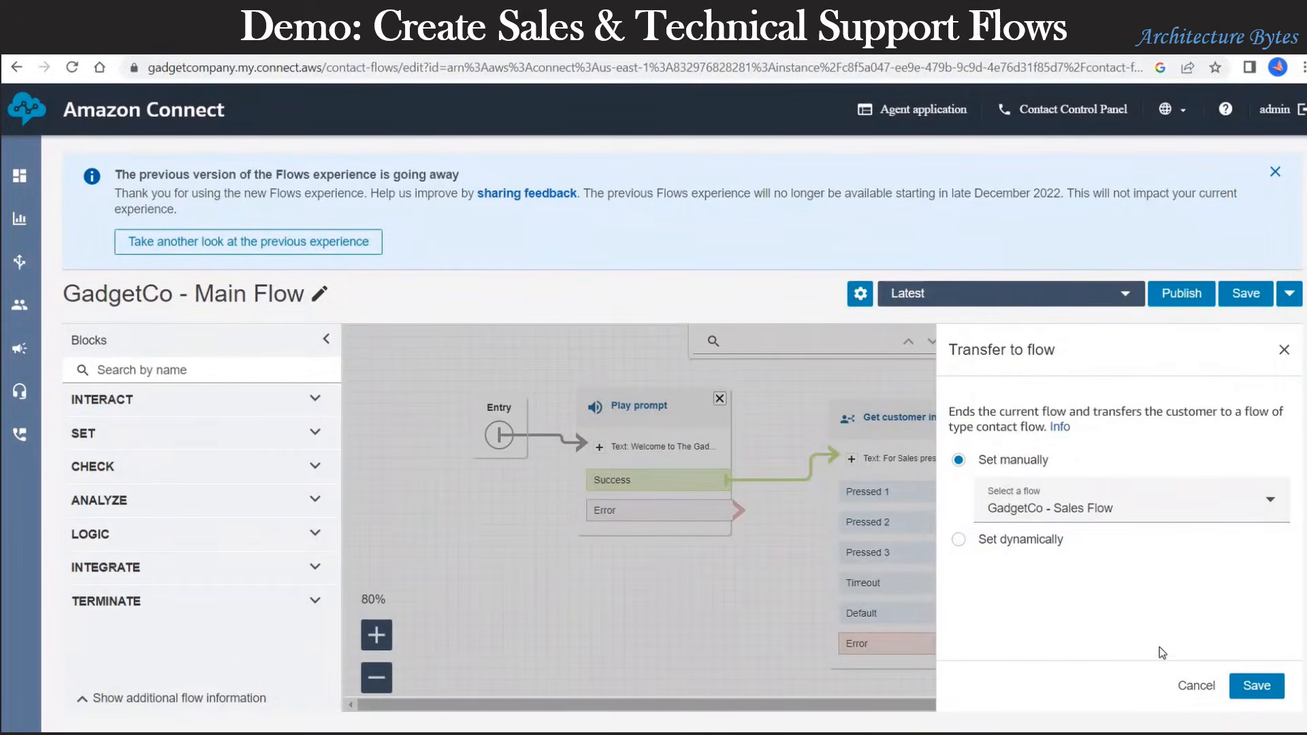
left_click(1256, 685)
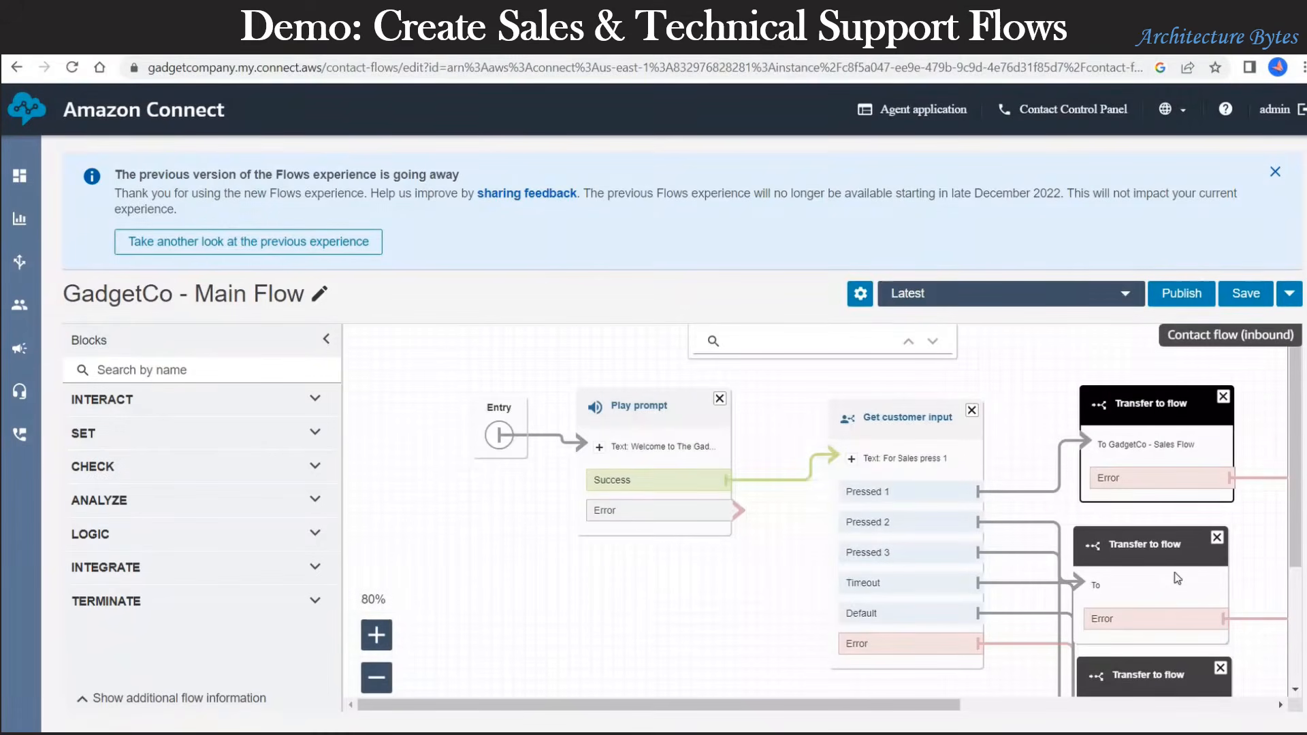
Step: Point the second Transfer to flow block at GadgetCo - Technical Support Flow and save the main flow
left_click(1155, 544)
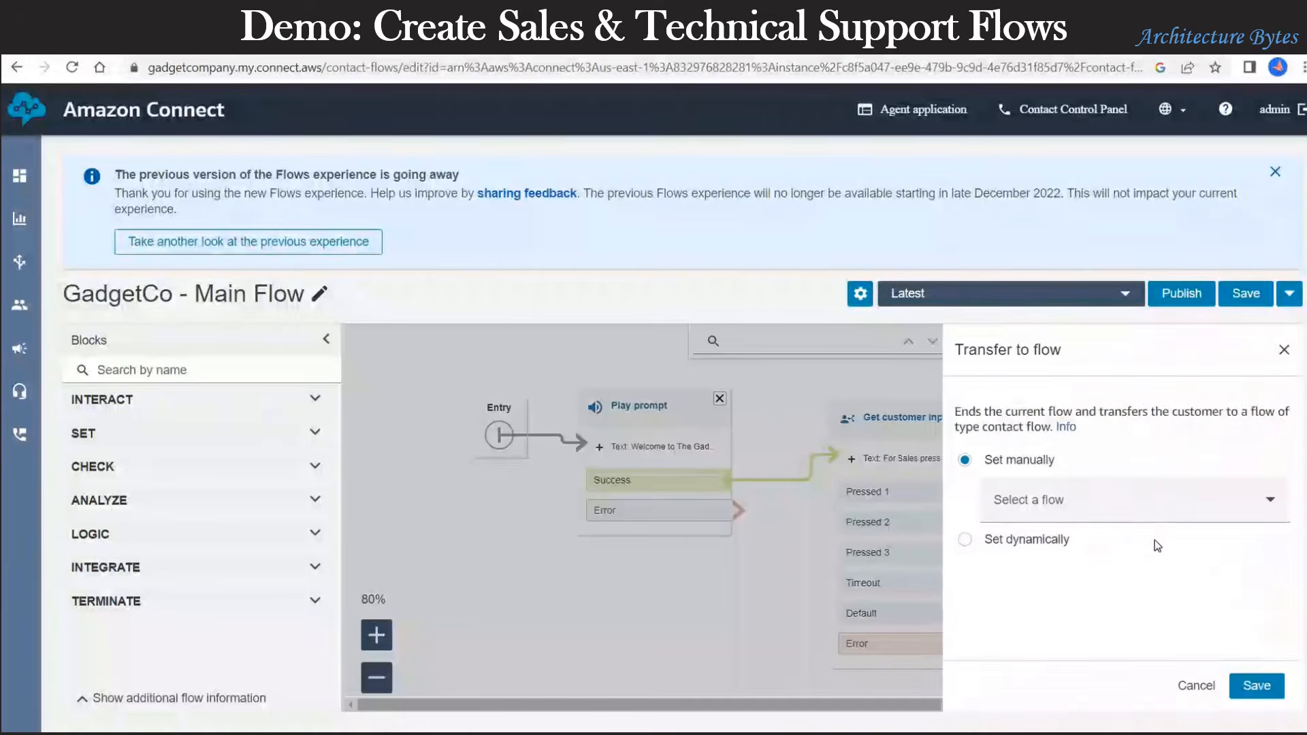
left_click(1108, 500)
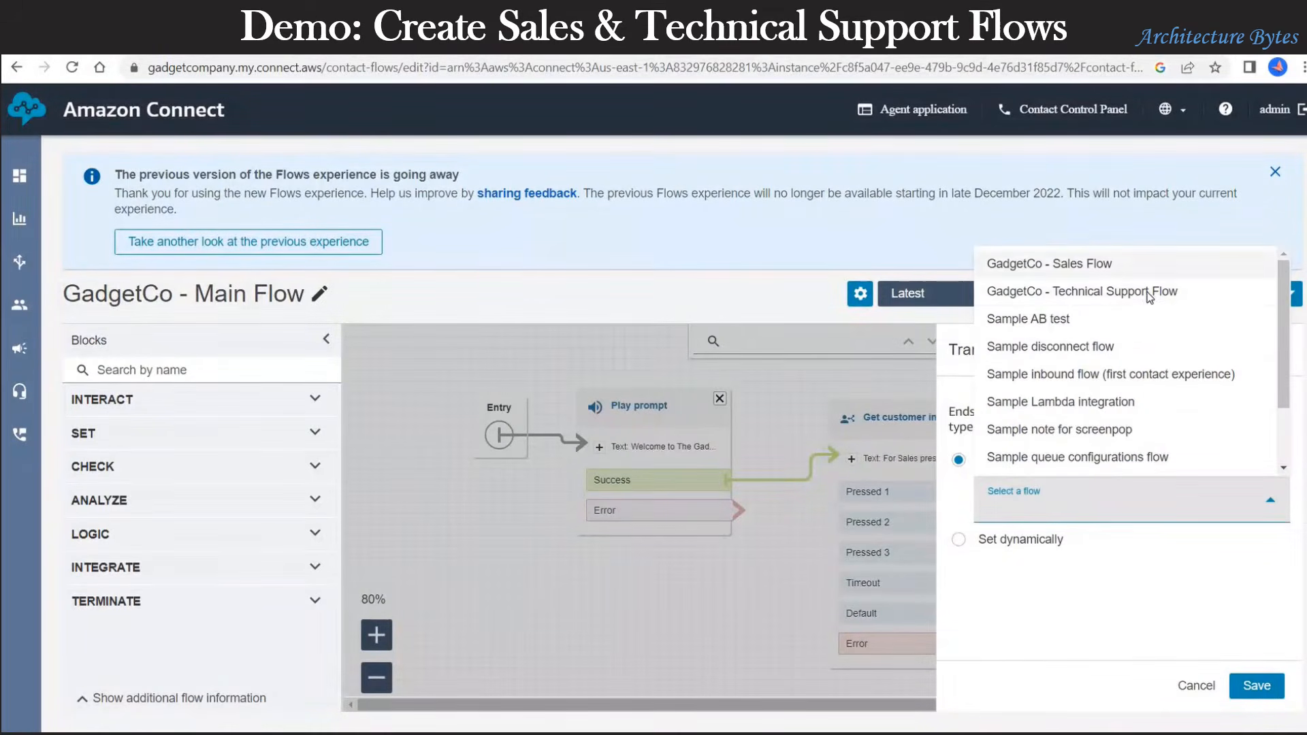
left_click(1089, 292)
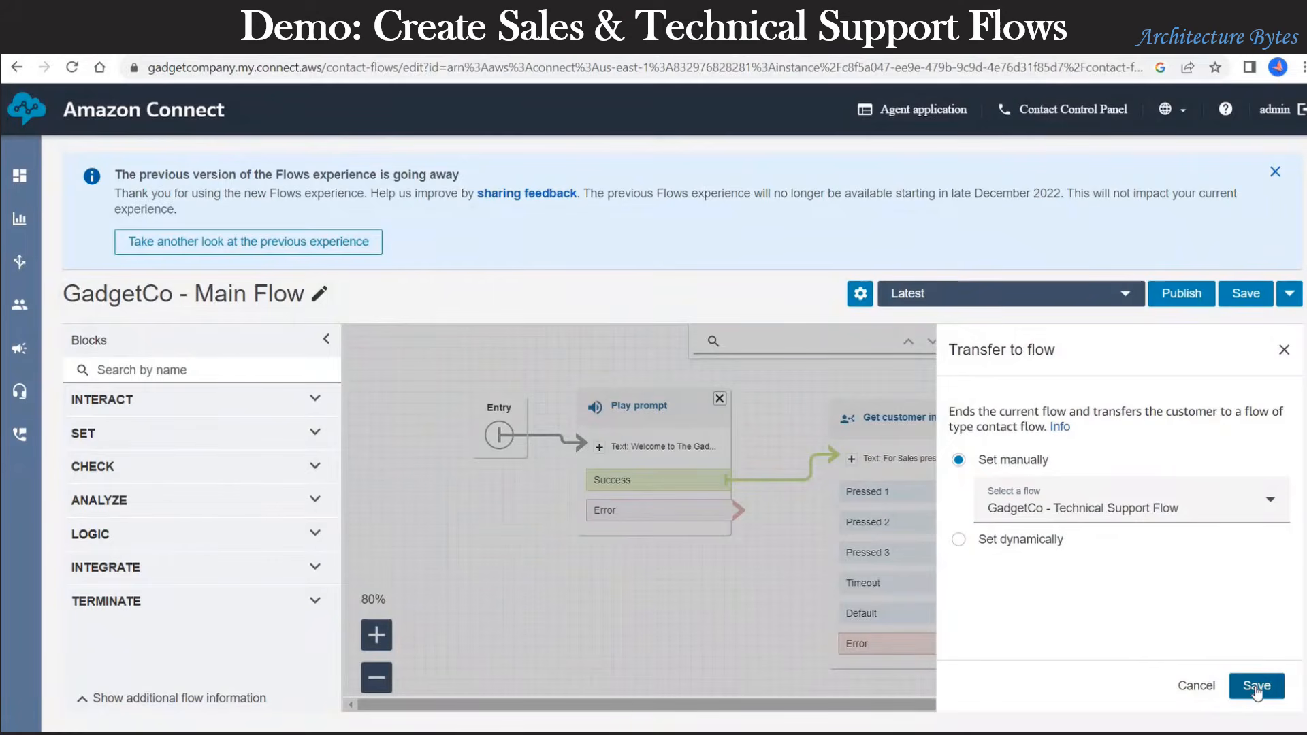
left_click(1256, 687)
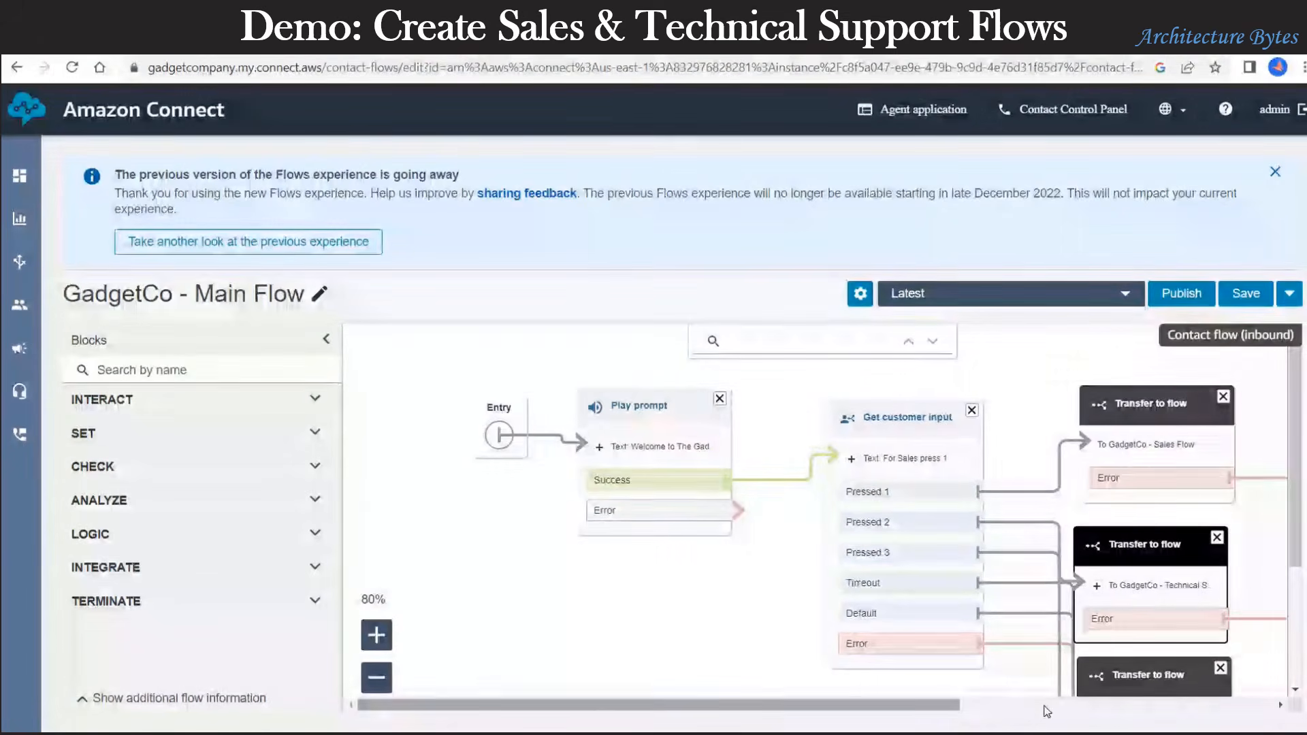
left_click_drag(954, 712, 1087, 712)
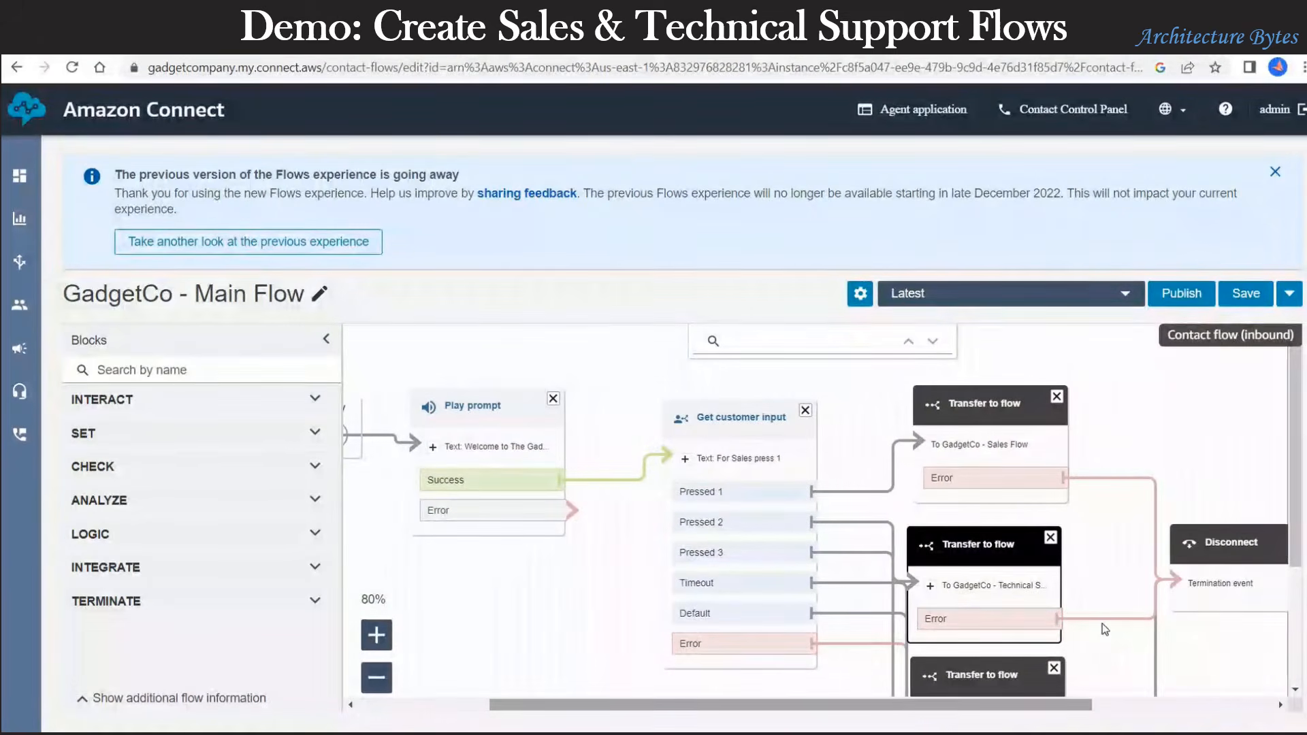
scroll(1085, 618, "down", 2)
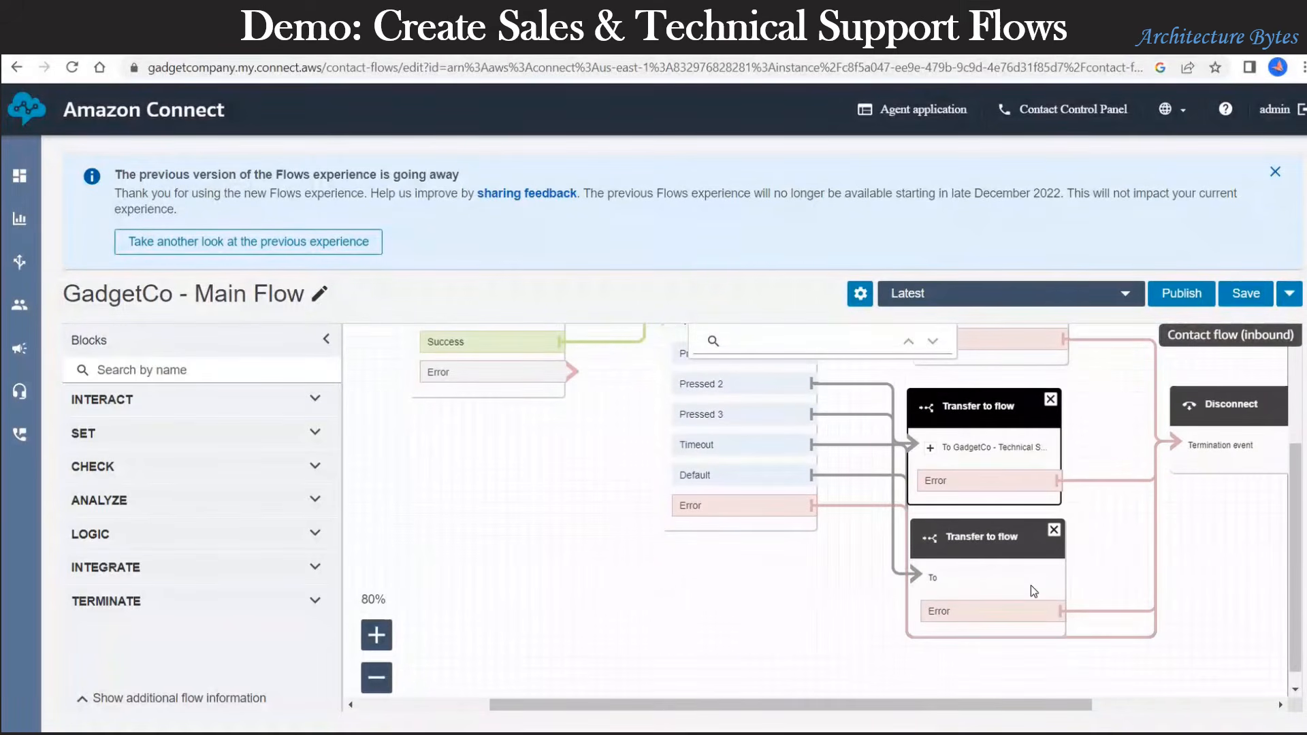
left_click(1277, 172)
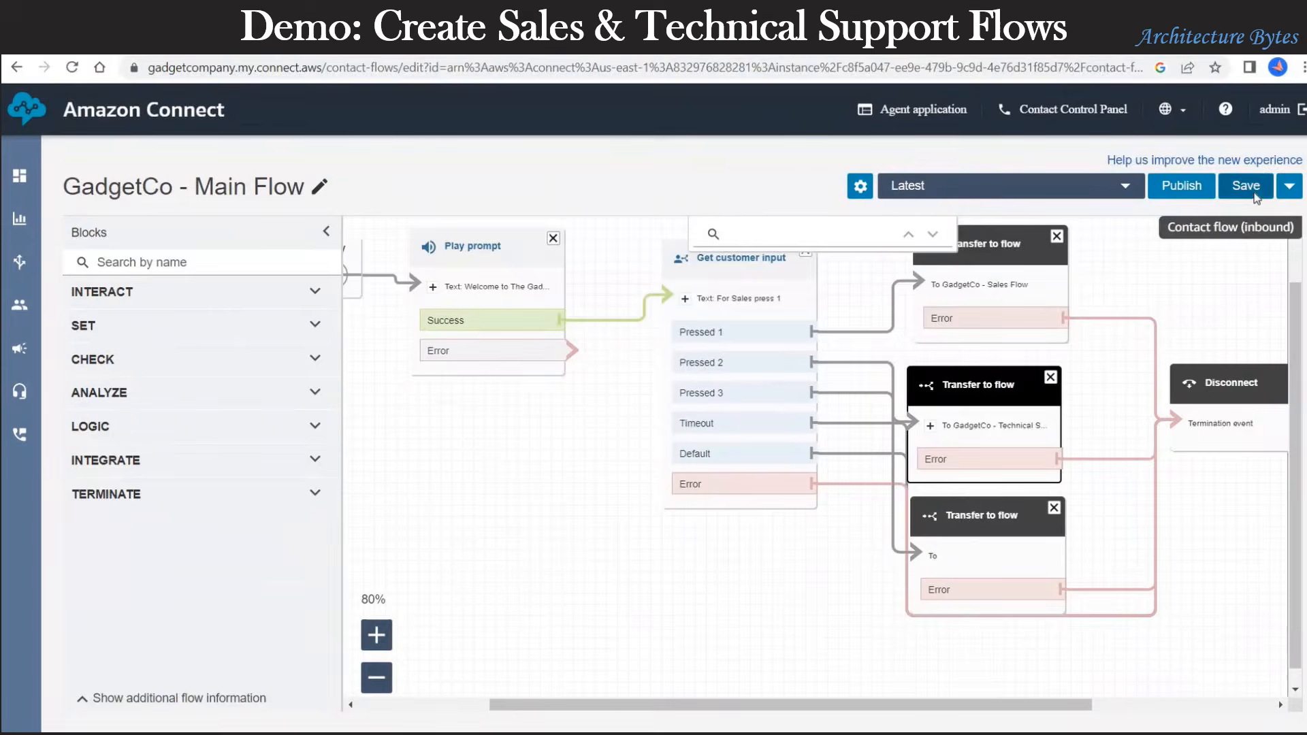
left_click(1245, 185)
left_click(876, 337)
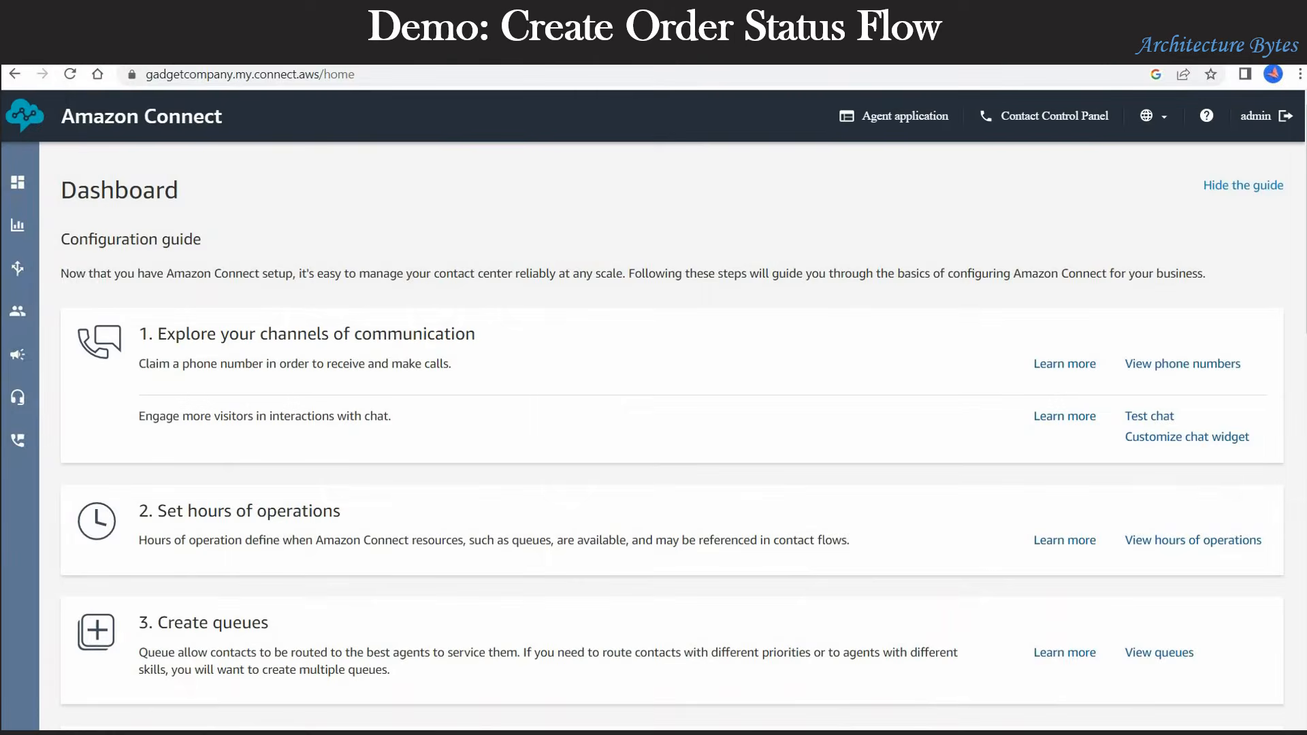
Step: Create a new contact flow from Routing > Contact flows and name it 'GadgetCo - Order Status Flow'
mouse_move(32, 234)
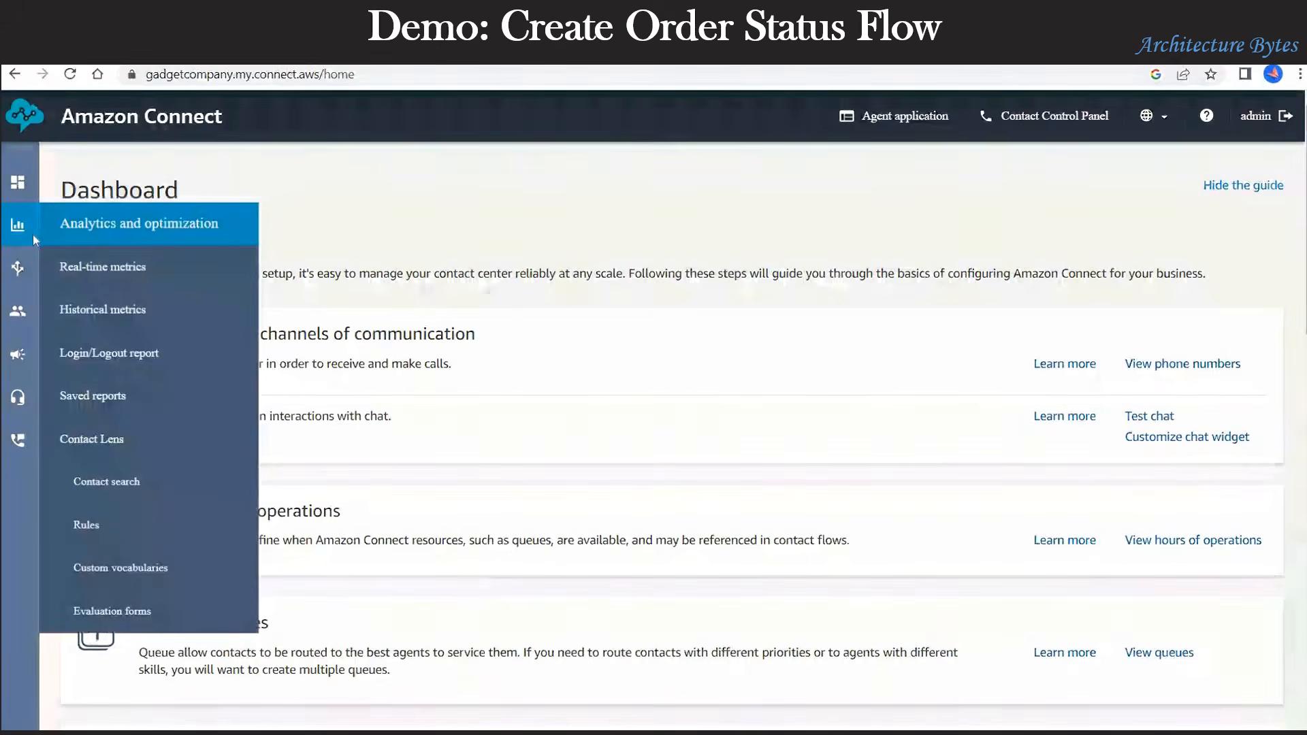
mouse_move(27, 273)
left_click(138, 318)
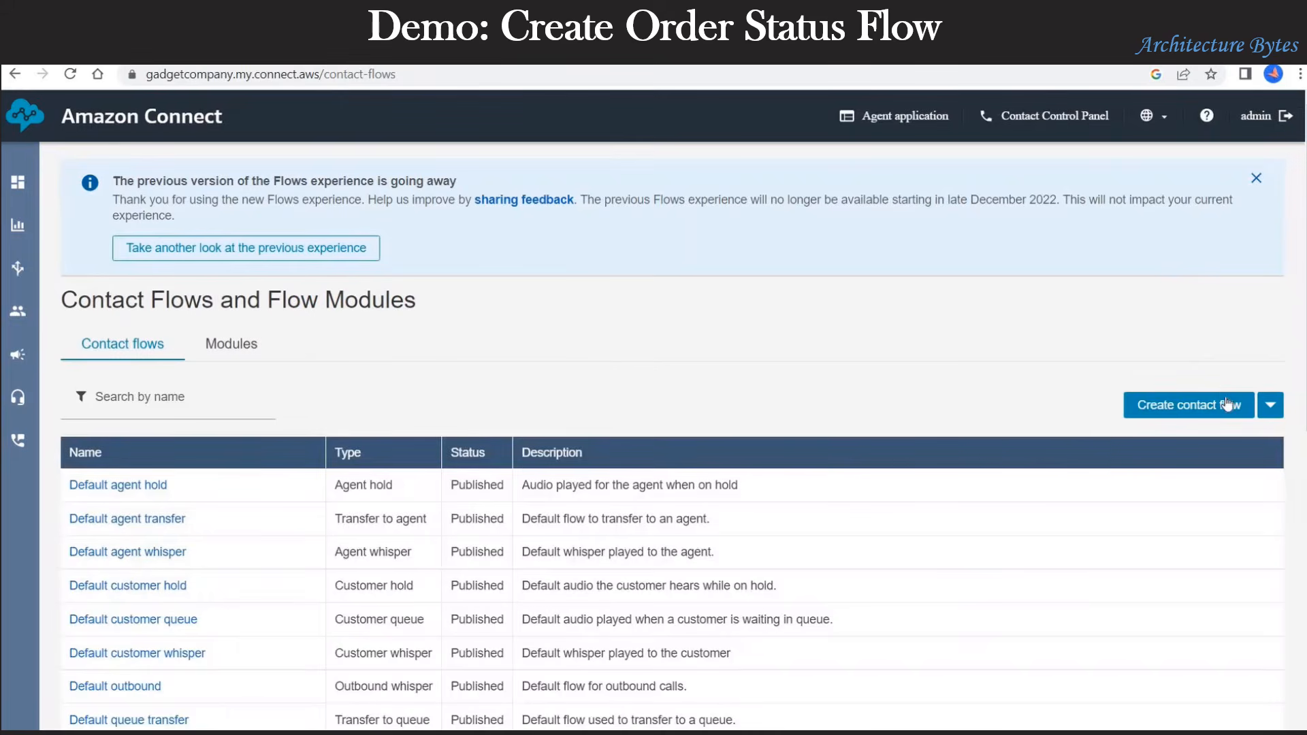
left_click(1223, 407)
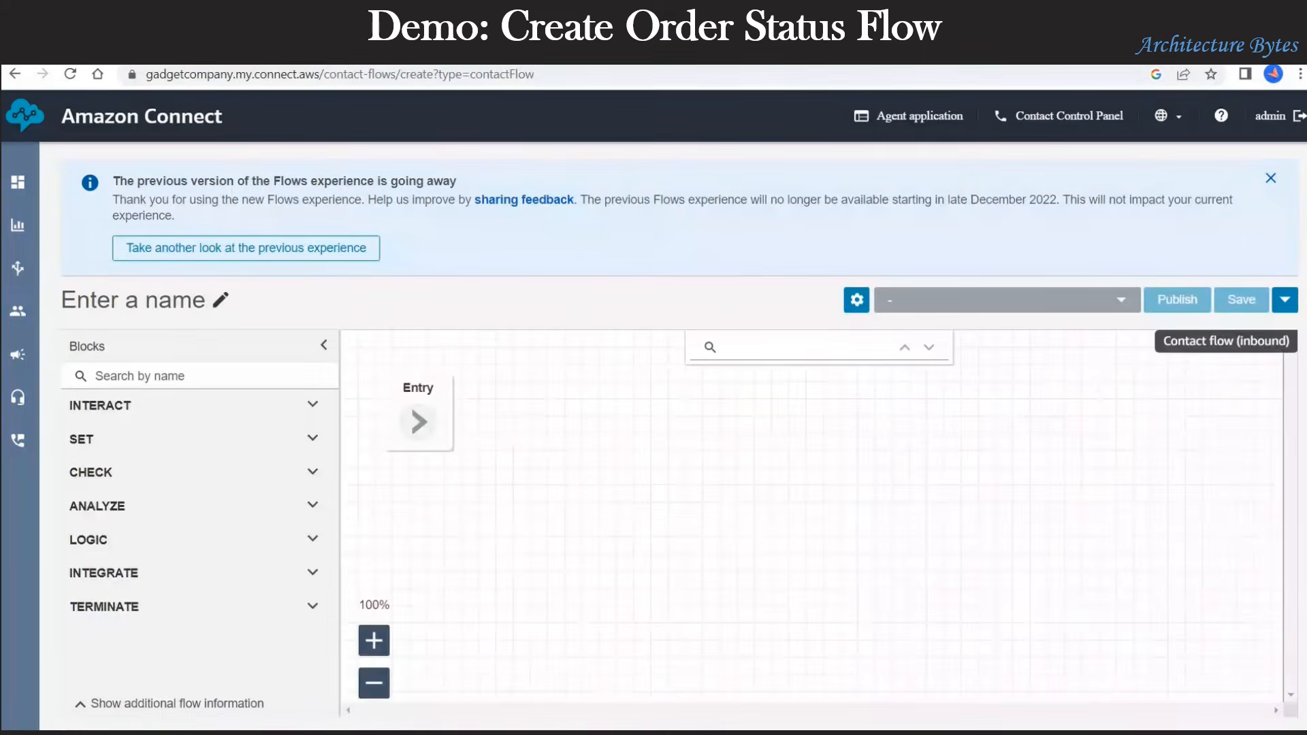
left_click(1271, 180)
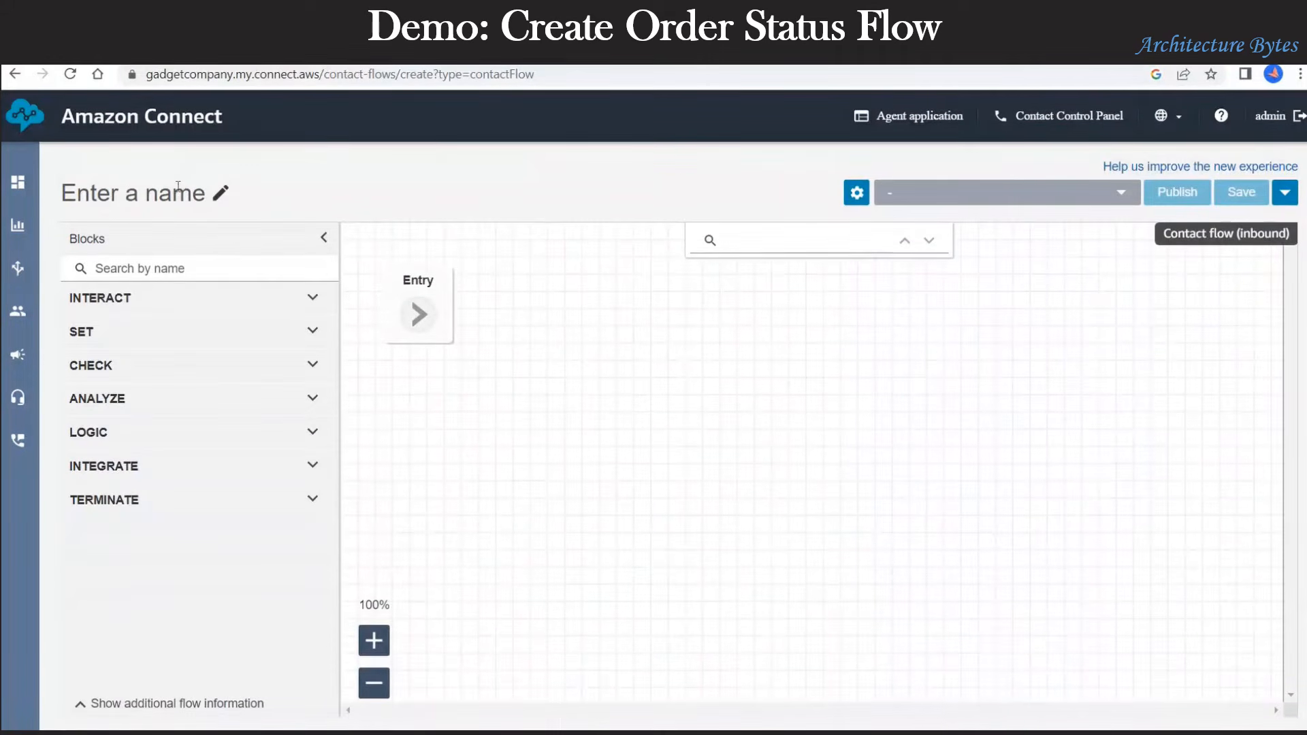
left_click(171, 193)
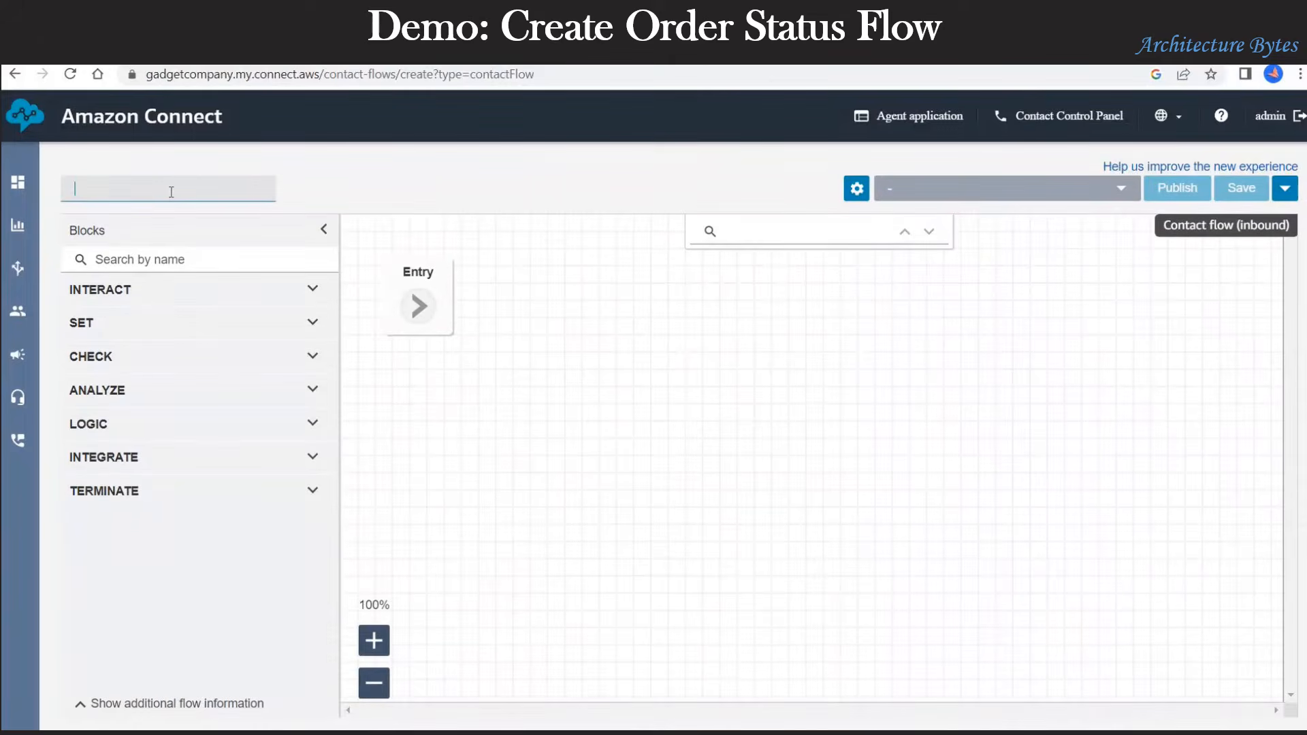
type("GadgetCo - Order Status Flow")
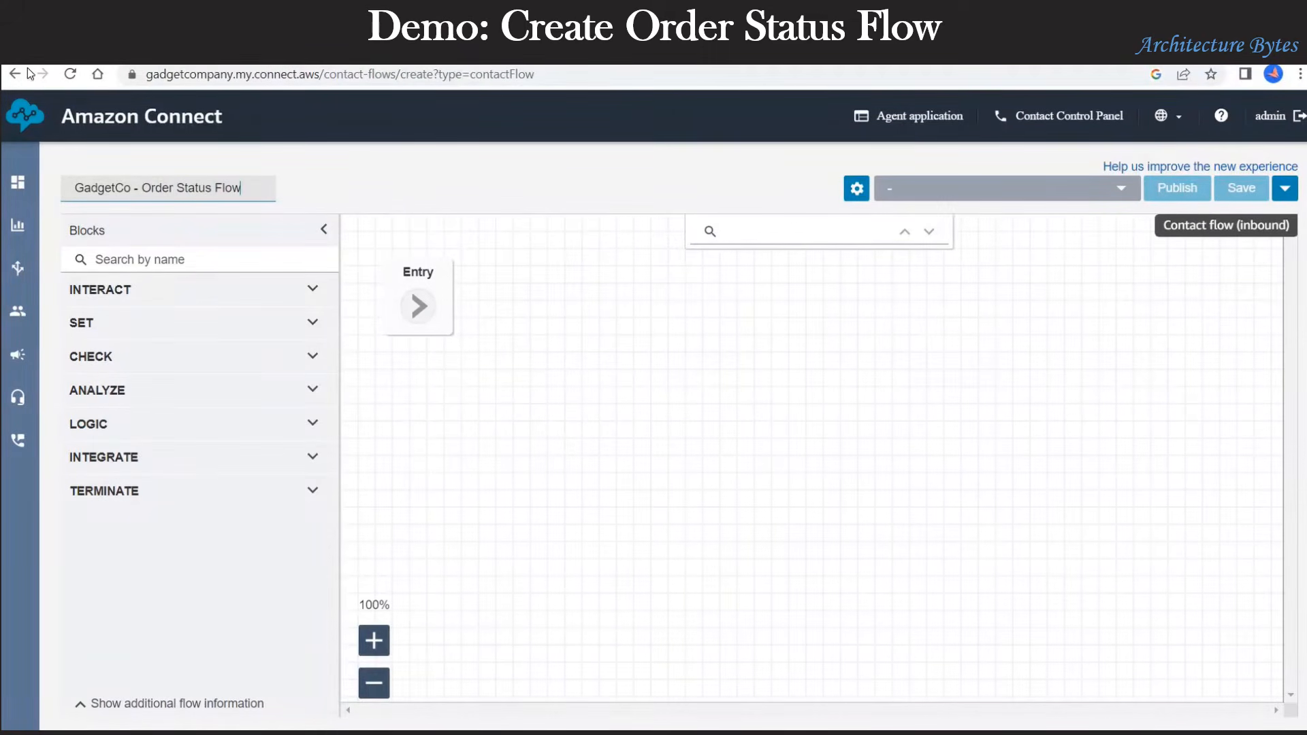
left_click(60, 316)
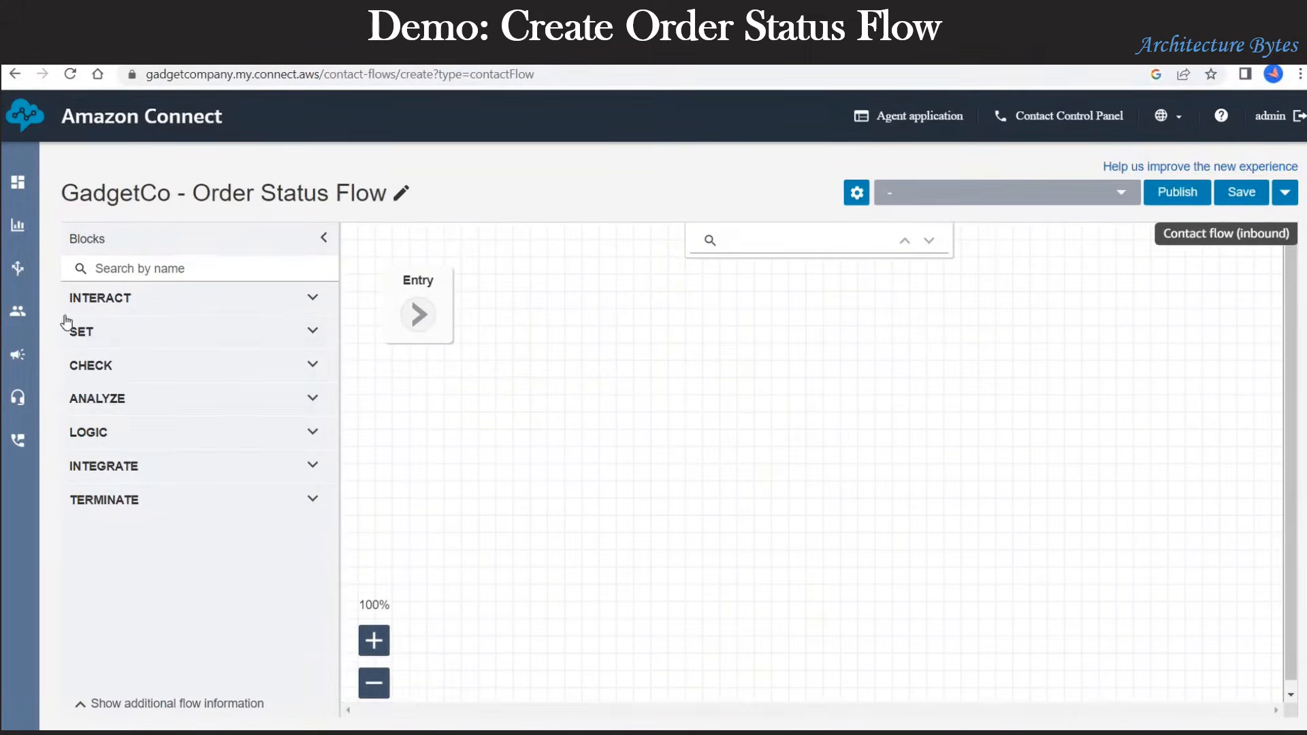
Step: Place Store customer input, Invoke AWS Lambda function, Play prompt and Disconnect blocks, zoomed to 80%
left_click(306, 302)
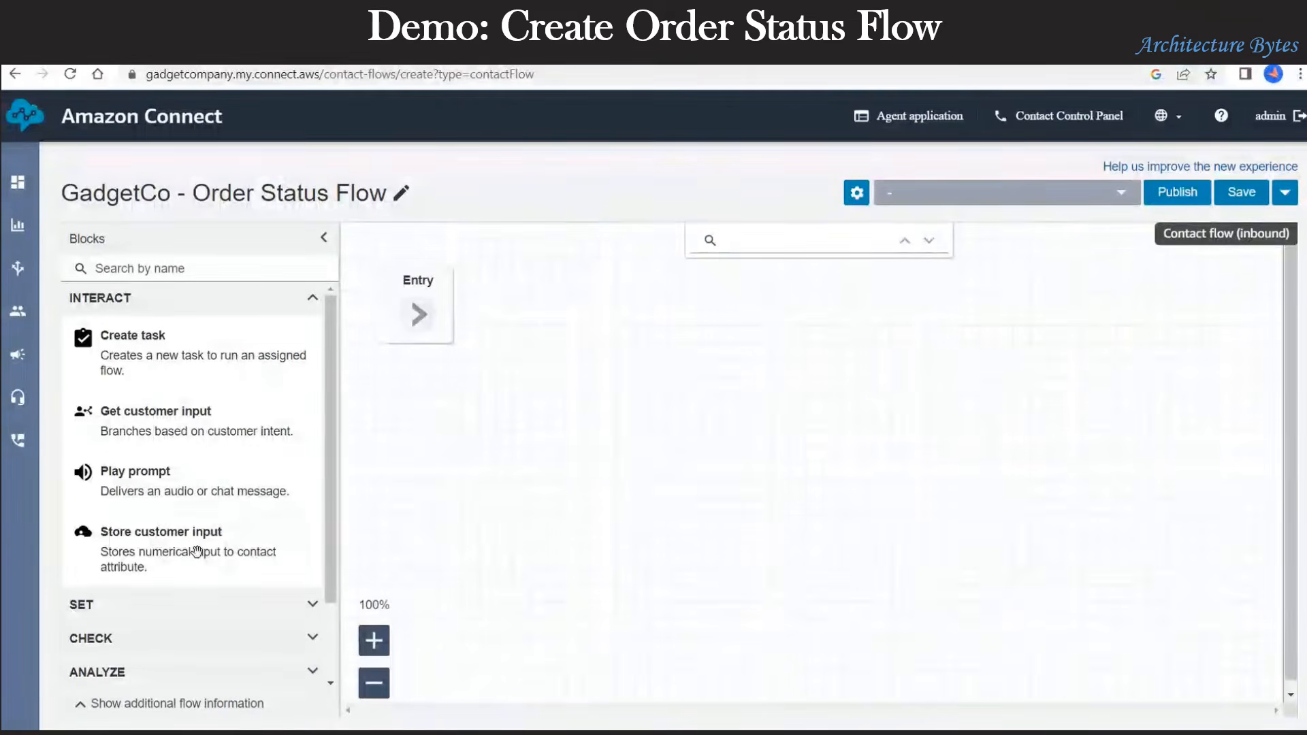
left_click_drag(185, 544, 625, 272)
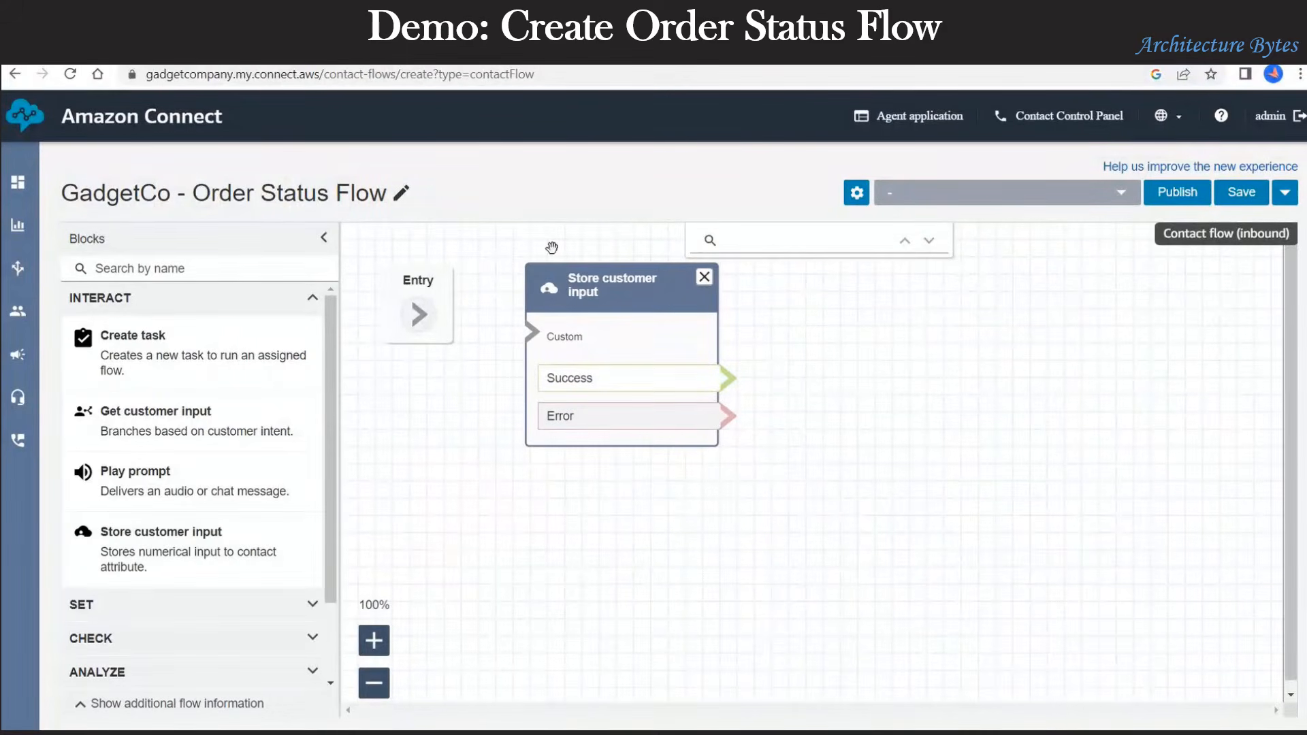
left_click(313, 298)
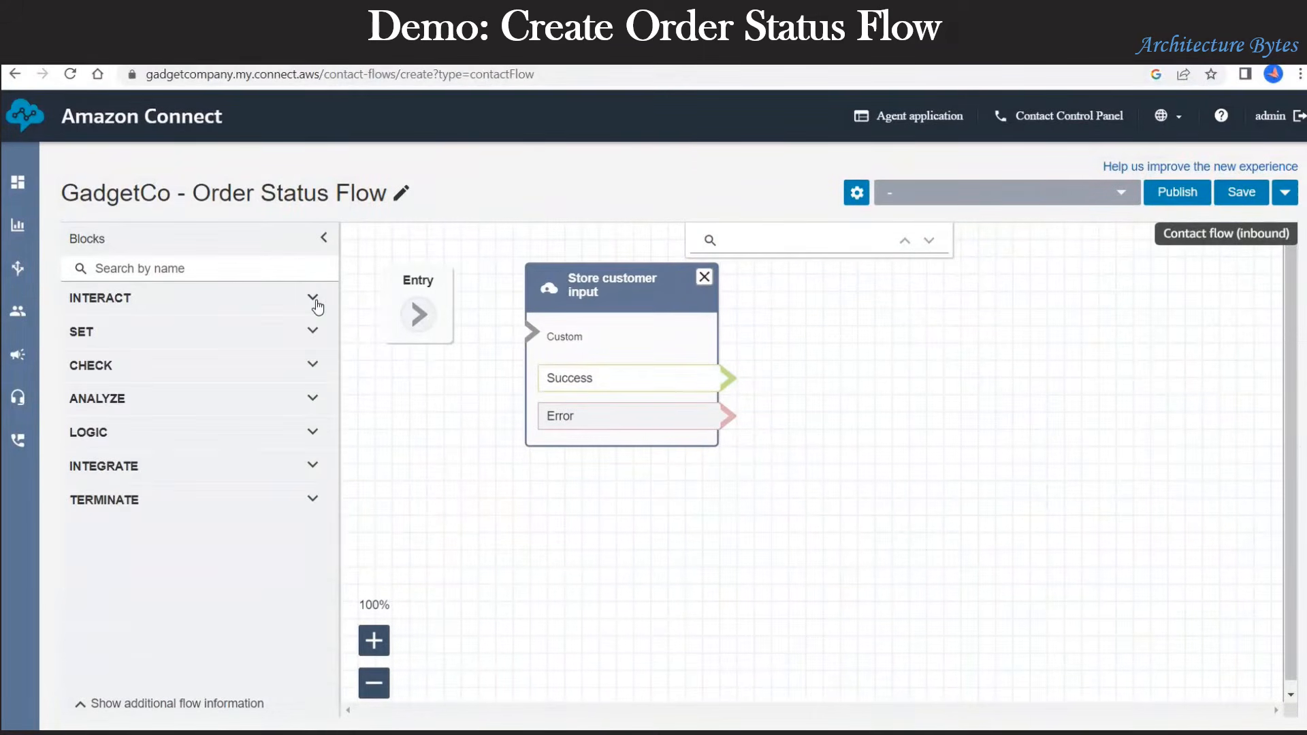
left_click(284, 476)
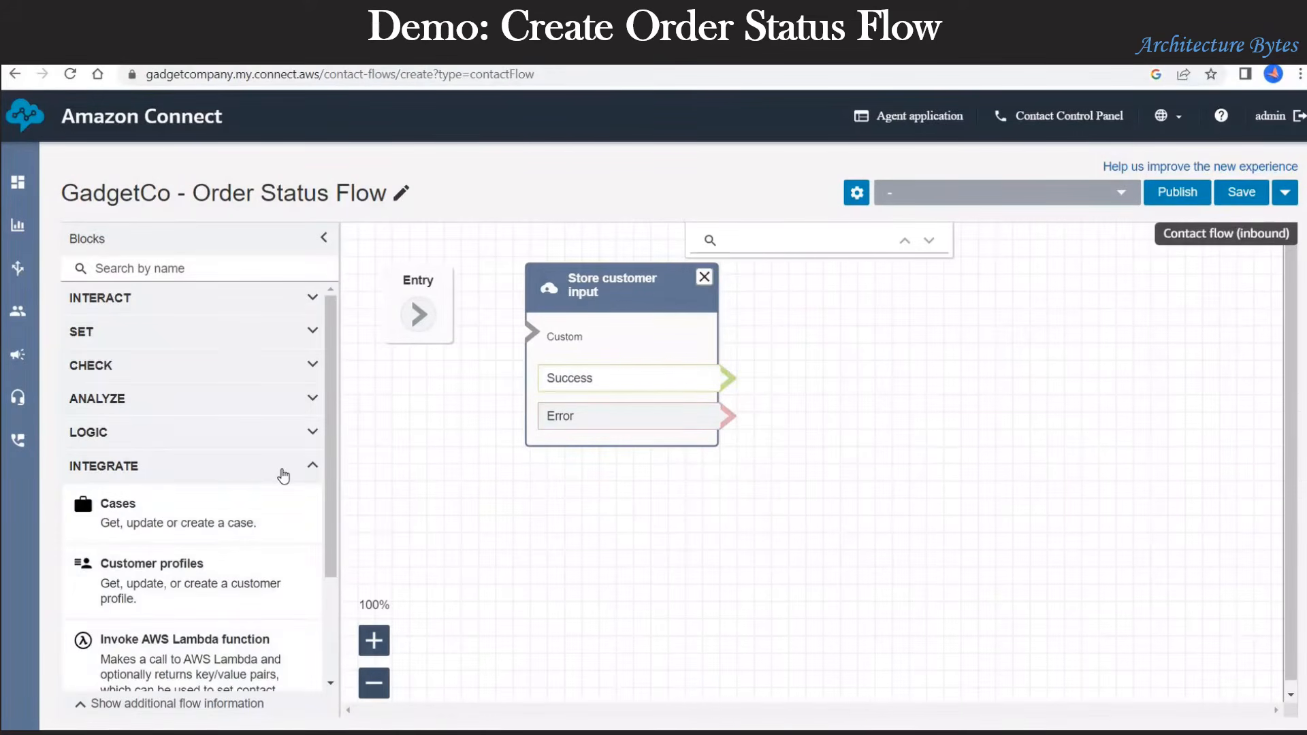
scroll(276, 476, "down", 2)
left_click_drag(633, 551, 890, 270)
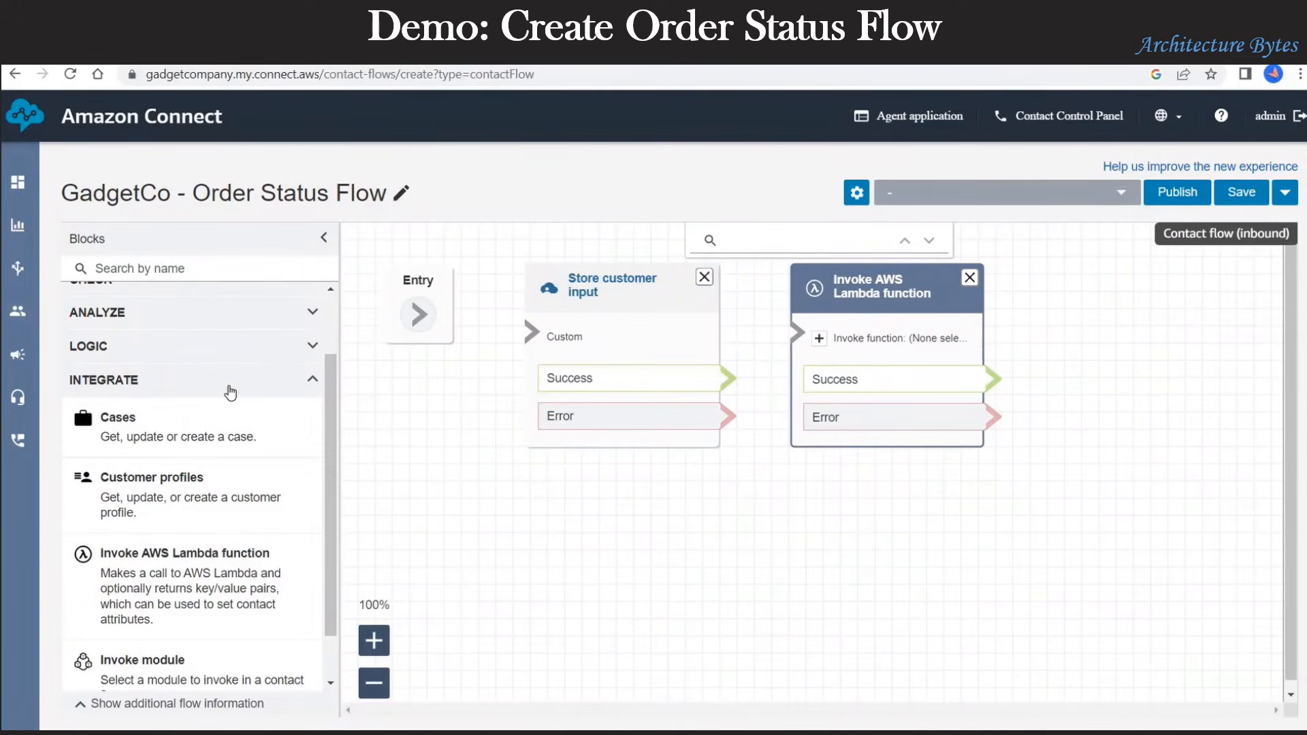
left_click(231, 392)
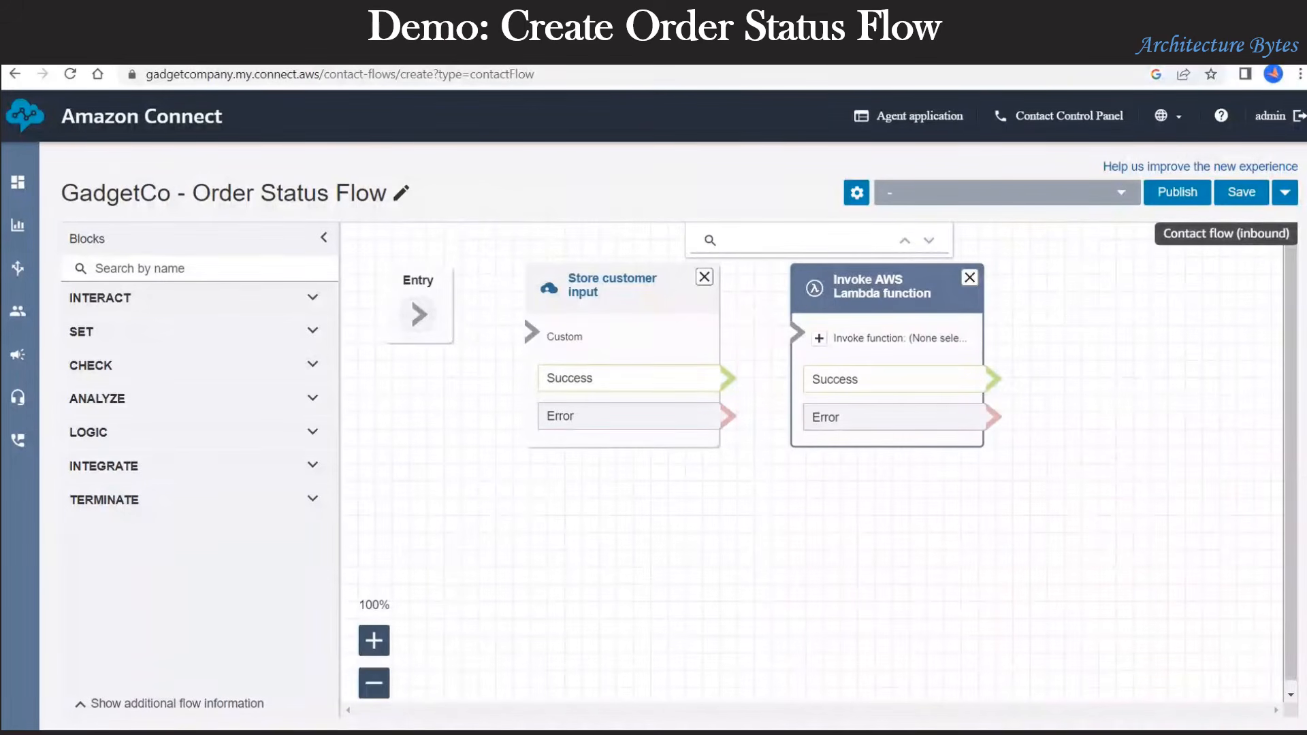
left_click(286, 300)
left_click_drag(136, 477, 1125, 270)
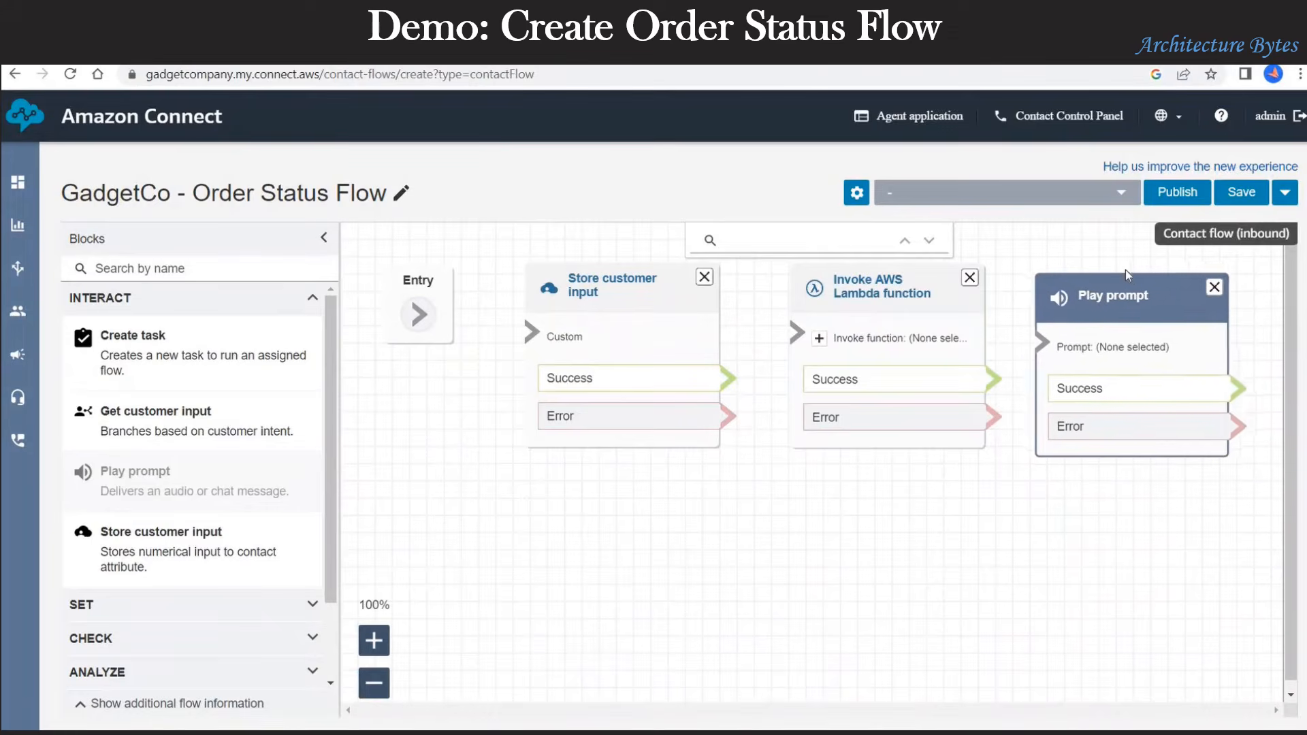
left_click(376, 687)
left_click(375, 684)
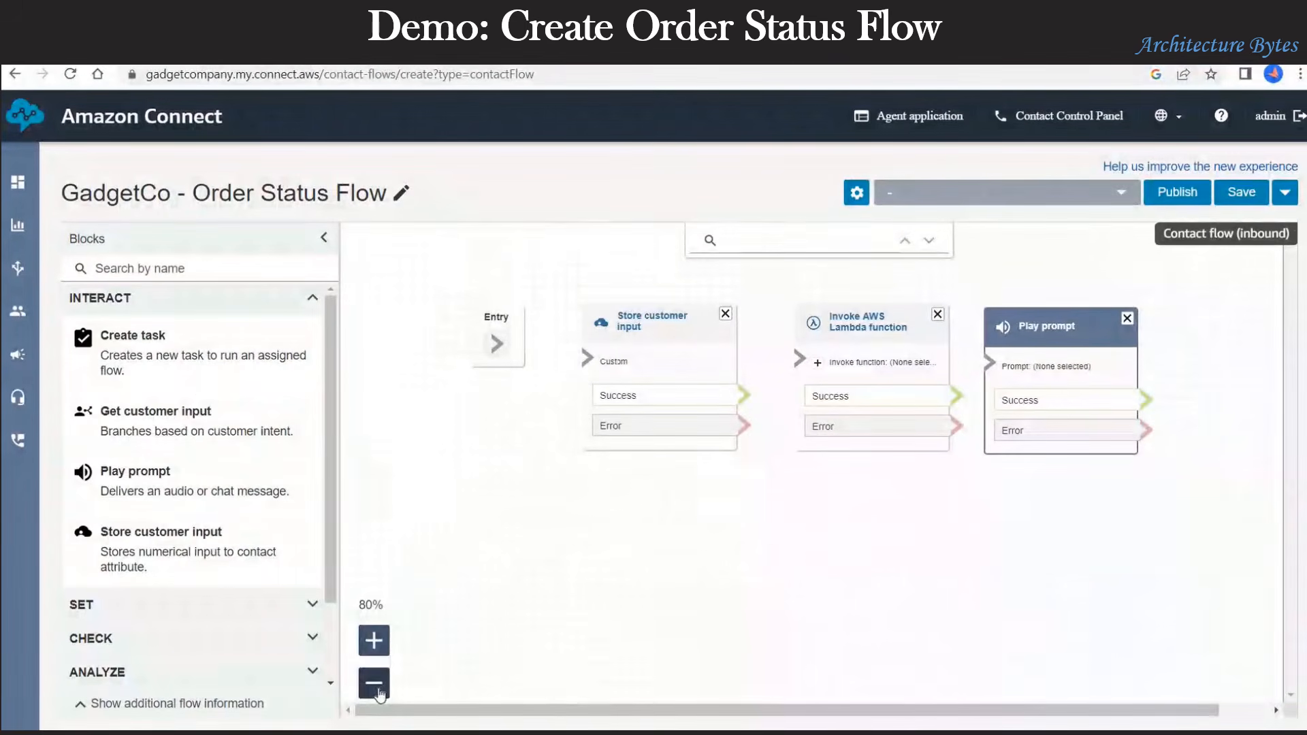
left_click(168, 308)
left_click(116, 500)
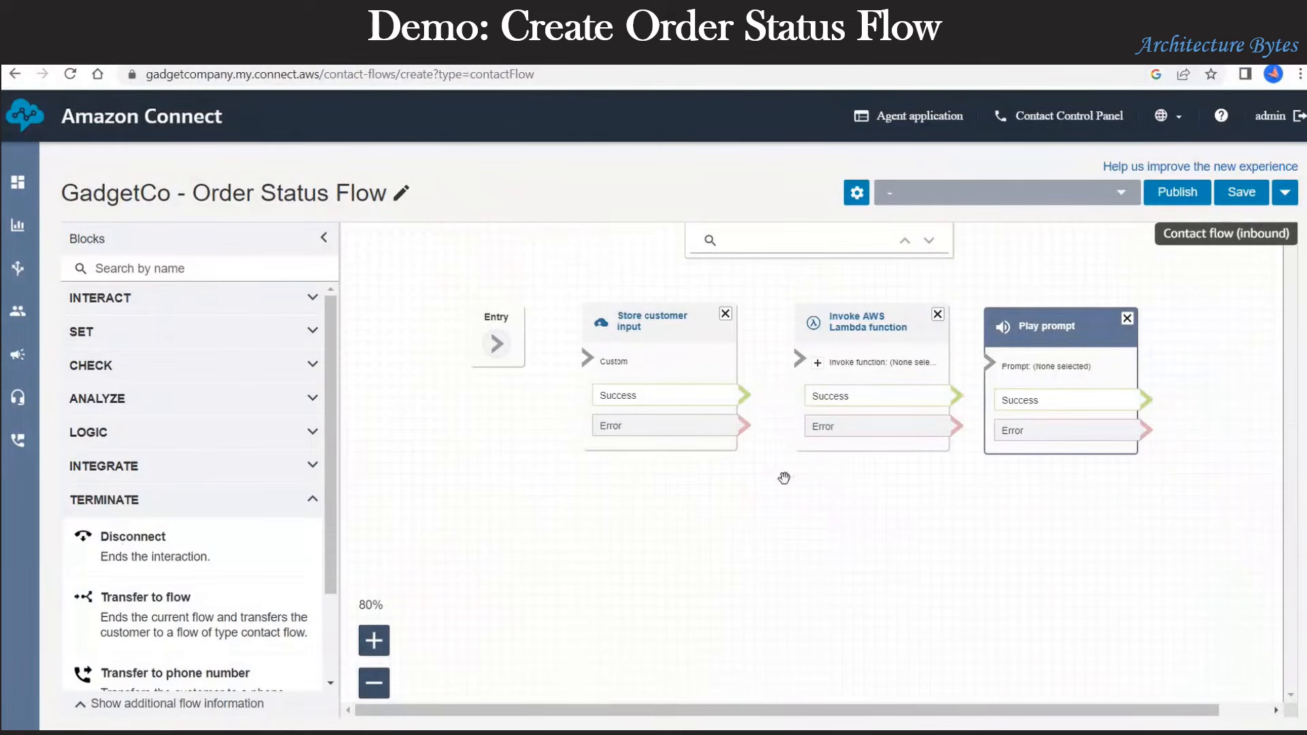
left_click_drag(1303, 270, 1228, 497)
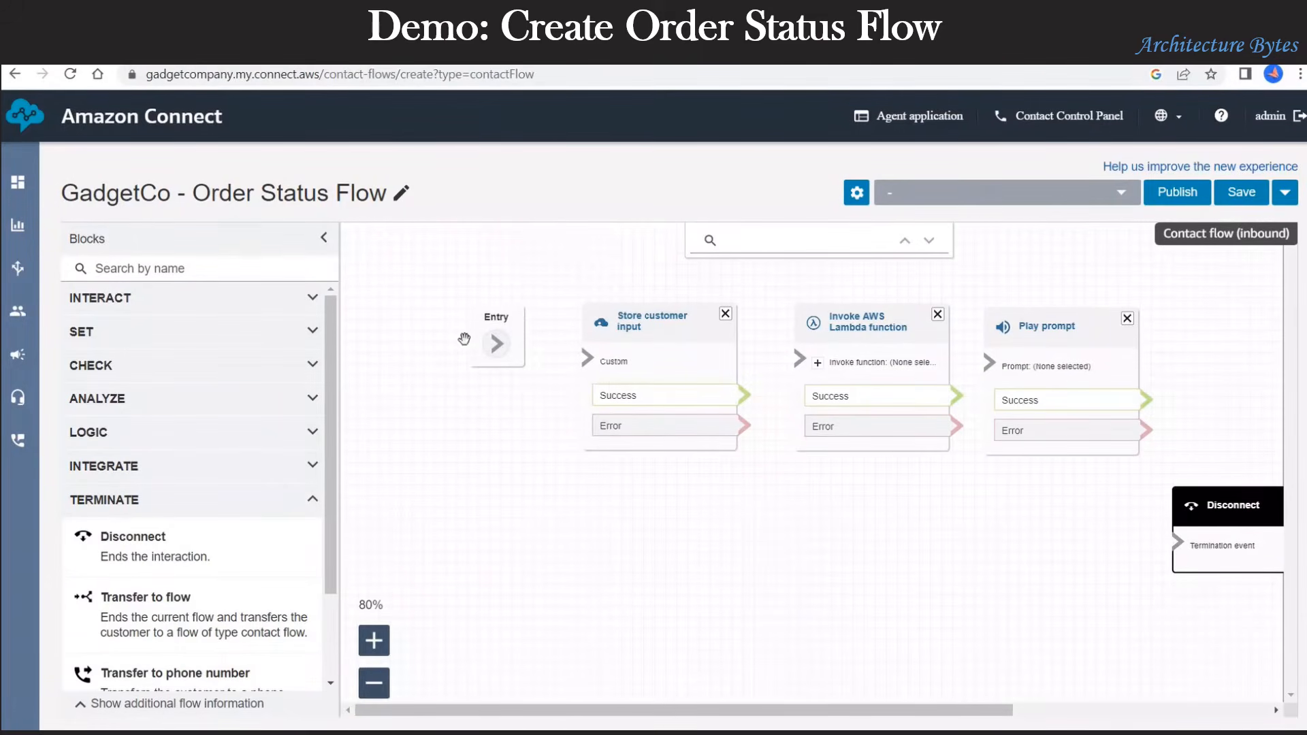
Step: Chain Entry through Store customer input, Lambda and Play prompt to Disconnect, with both error paths to Disconnect
left_click_drag(502, 348, 604, 377)
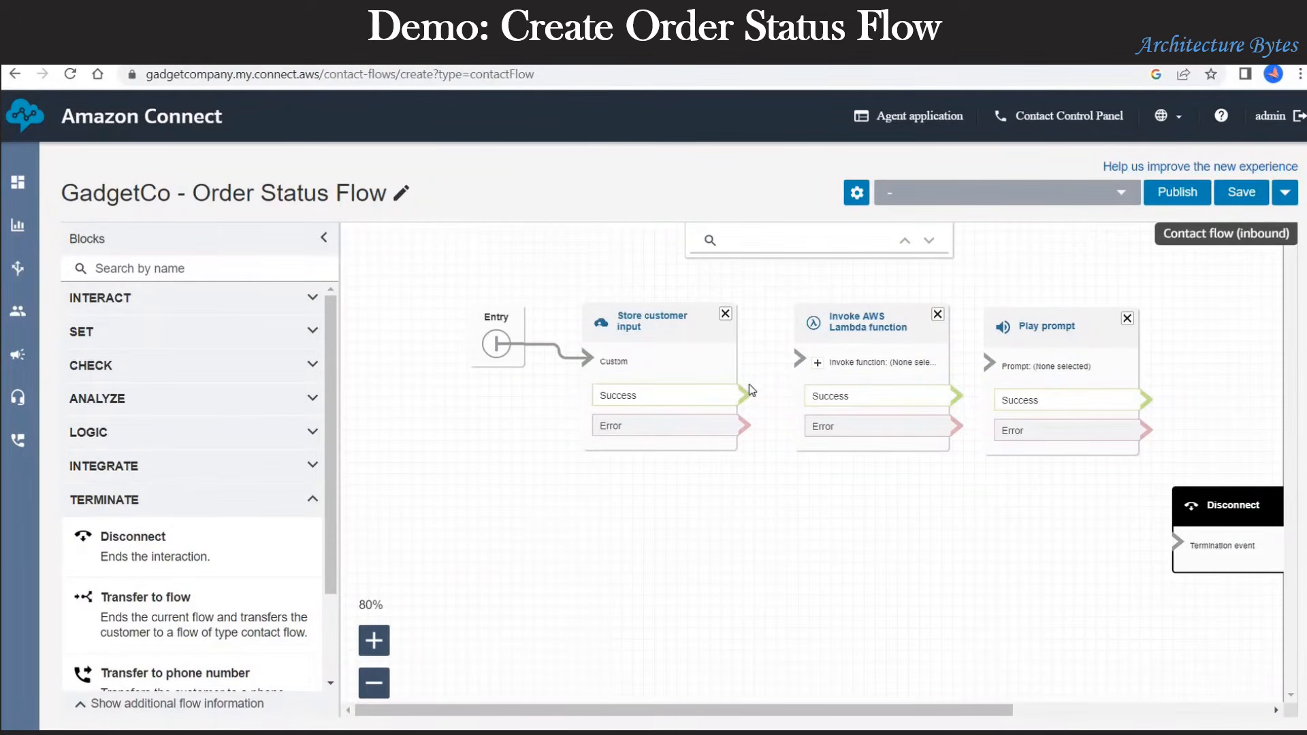
left_click_drag(744, 395, 800, 359)
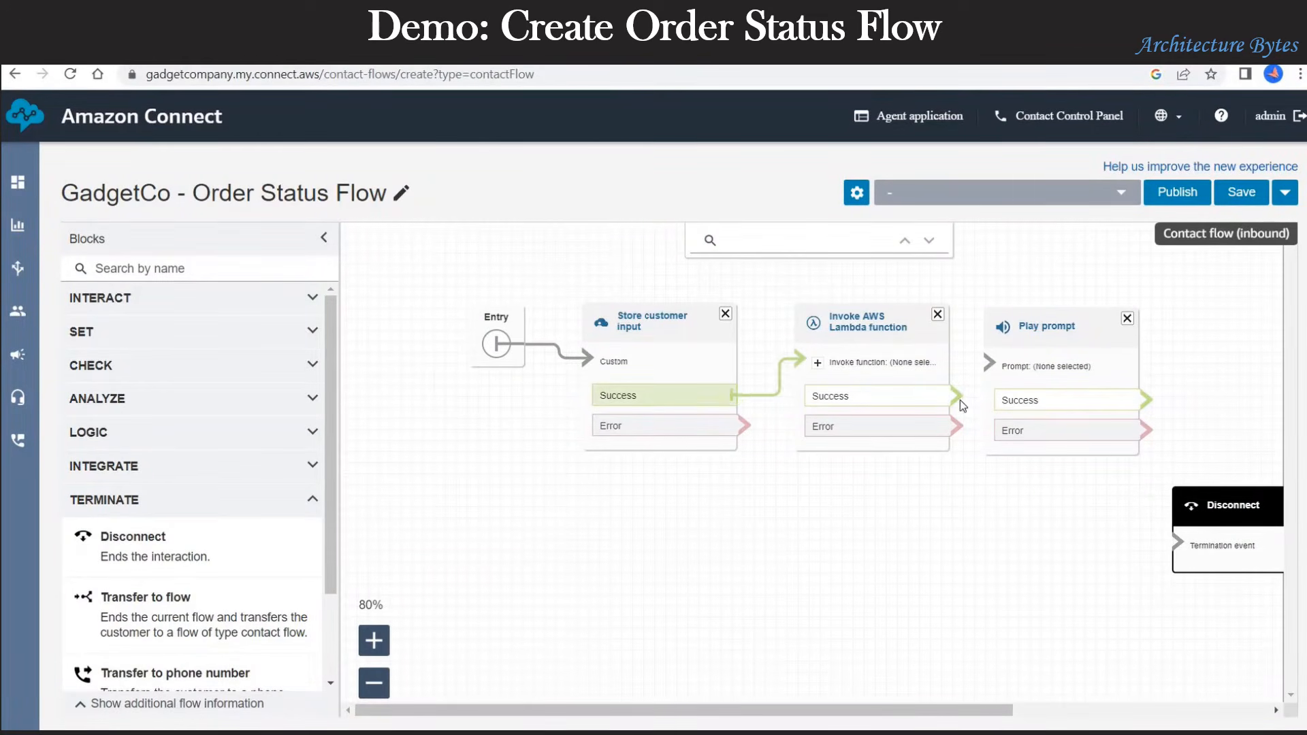
left_click_drag(960, 399, 994, 363)
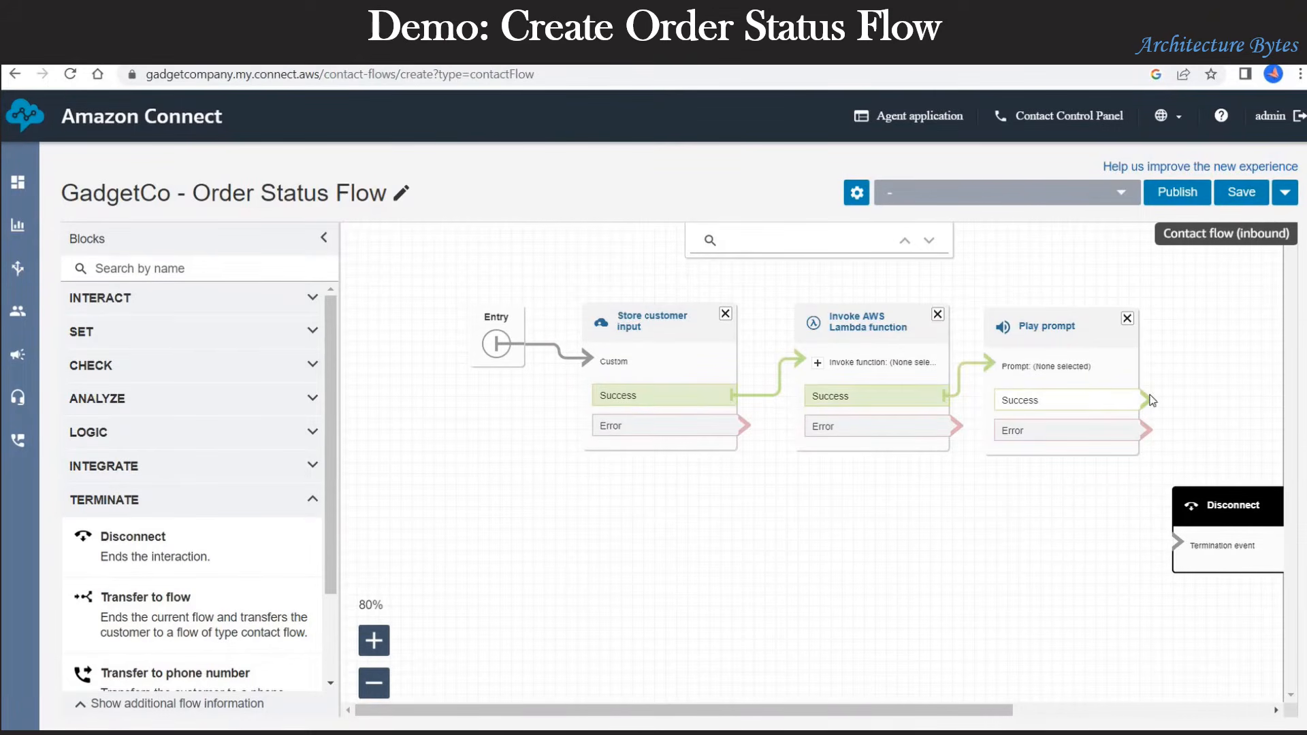
left_click_drag(1147, 401, 1180, 535)
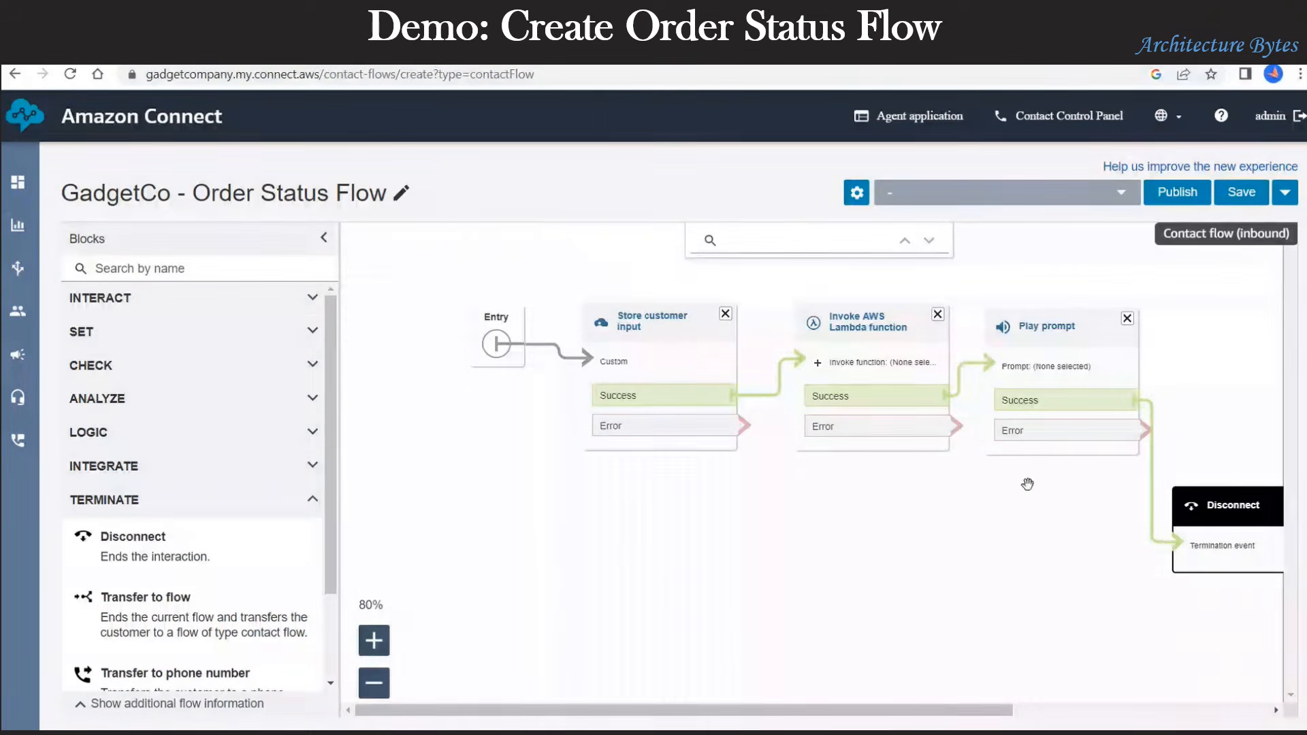
left_click_drag(947, 426, 1202, 546)
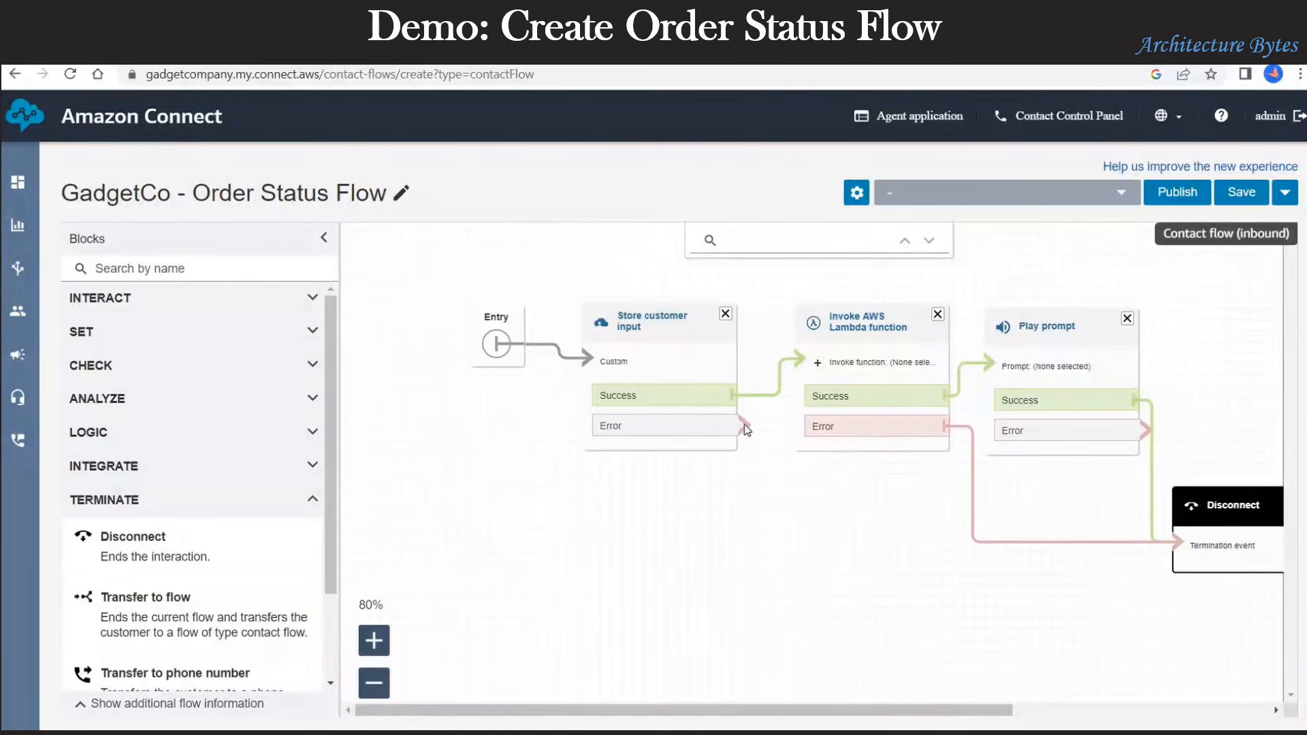
left_click_drag(747, 429, 1200, 549)
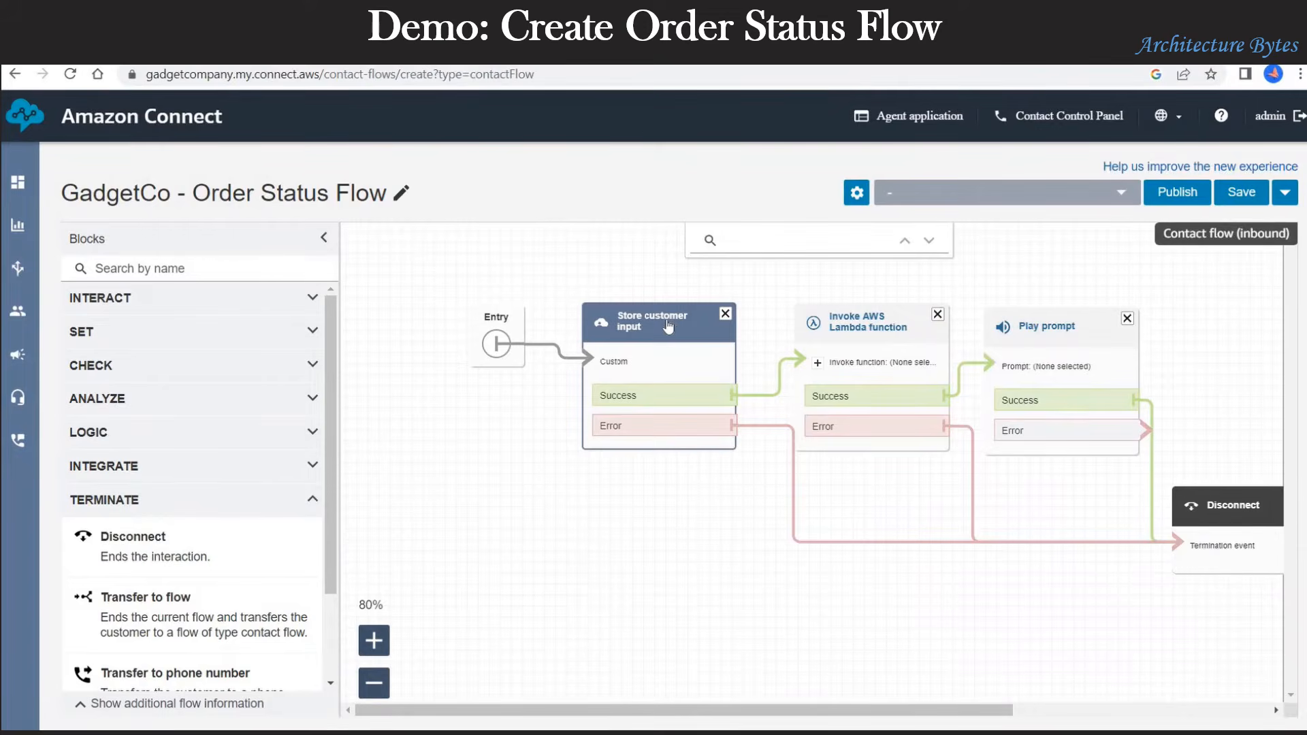
left_click_drag(668, 328, 667, 326)
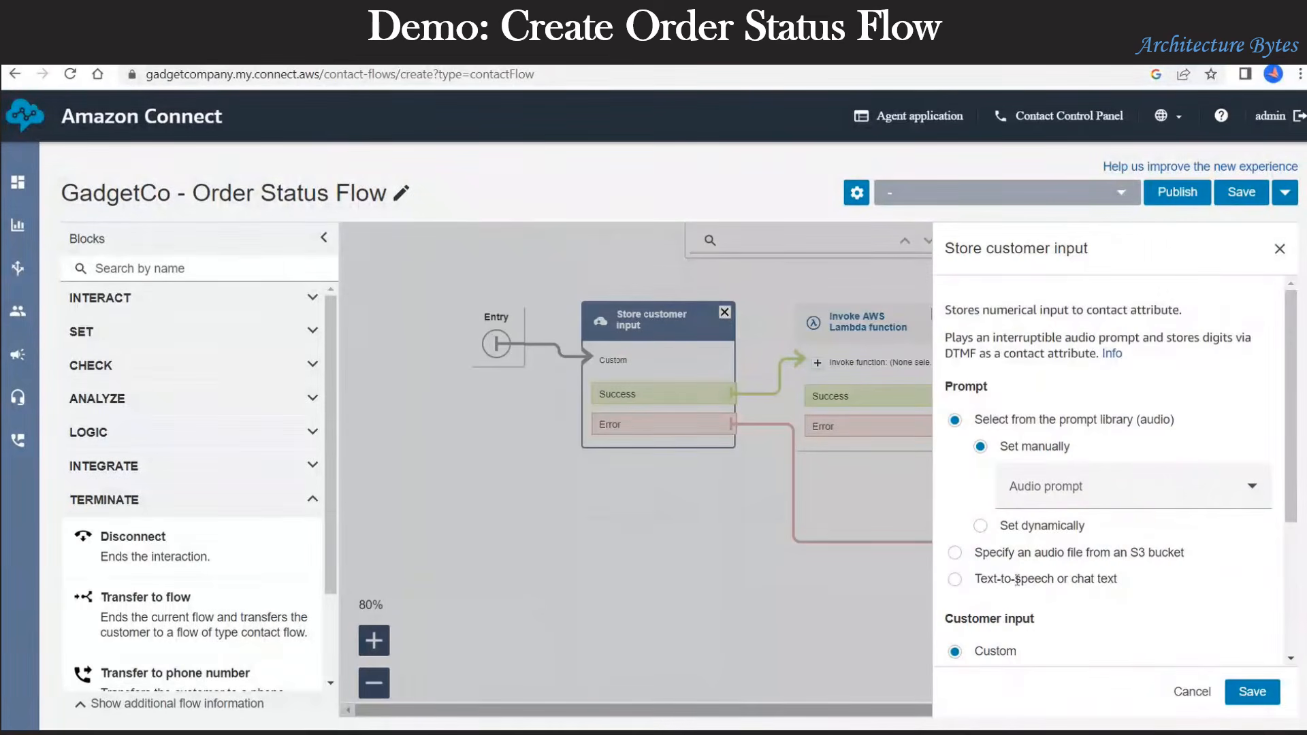
Step: Make Store customer input speak the pasted prompt asking for the Order Number followed by pound
left_click(1017, 579)
left_click(1032, 543)
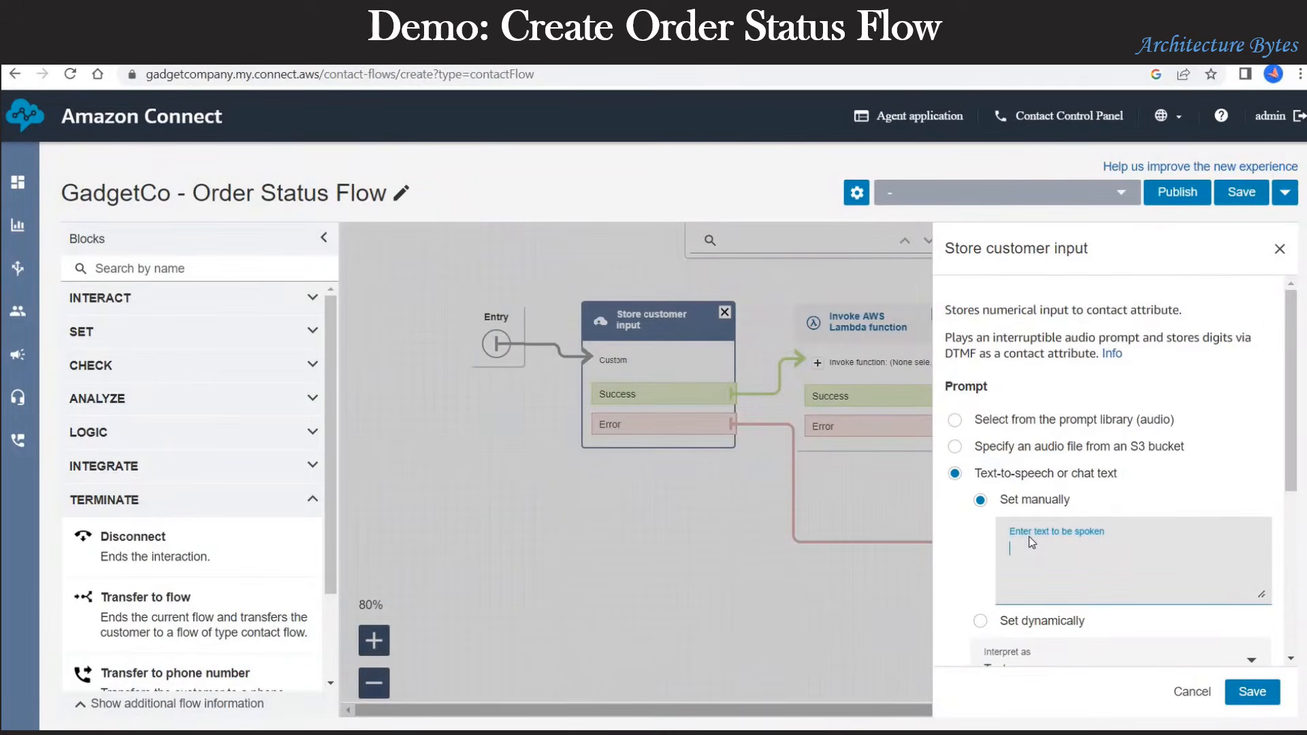
type("Please key in Order Number, followed by the pound key.")
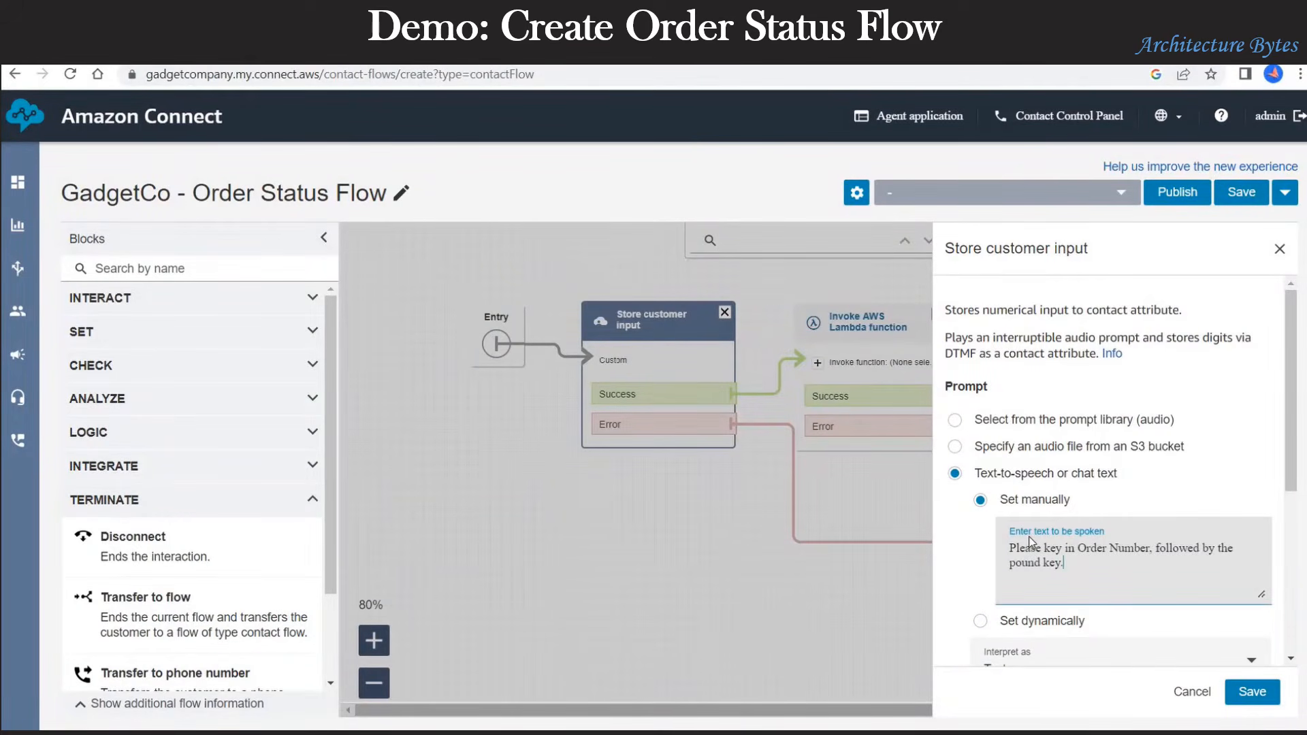
left_click_drag(1064, 565, 994, 548)
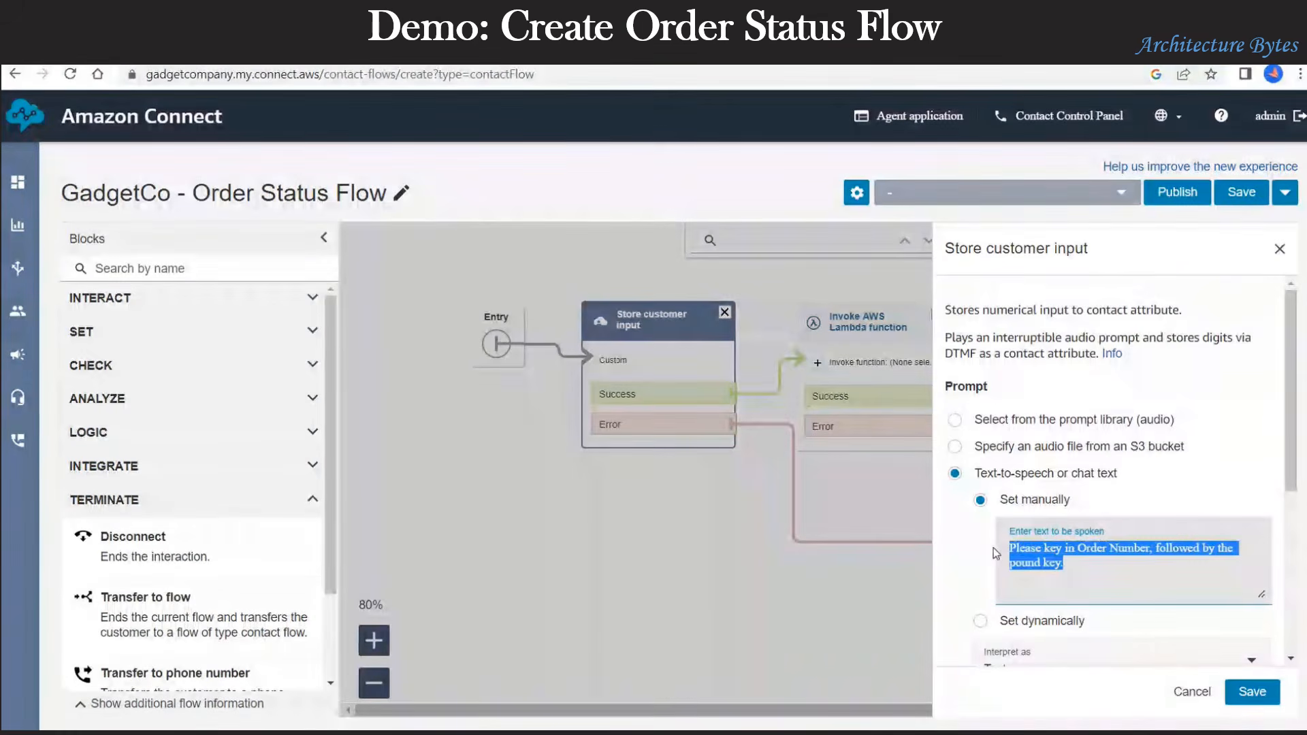
left_click(1246, 691)
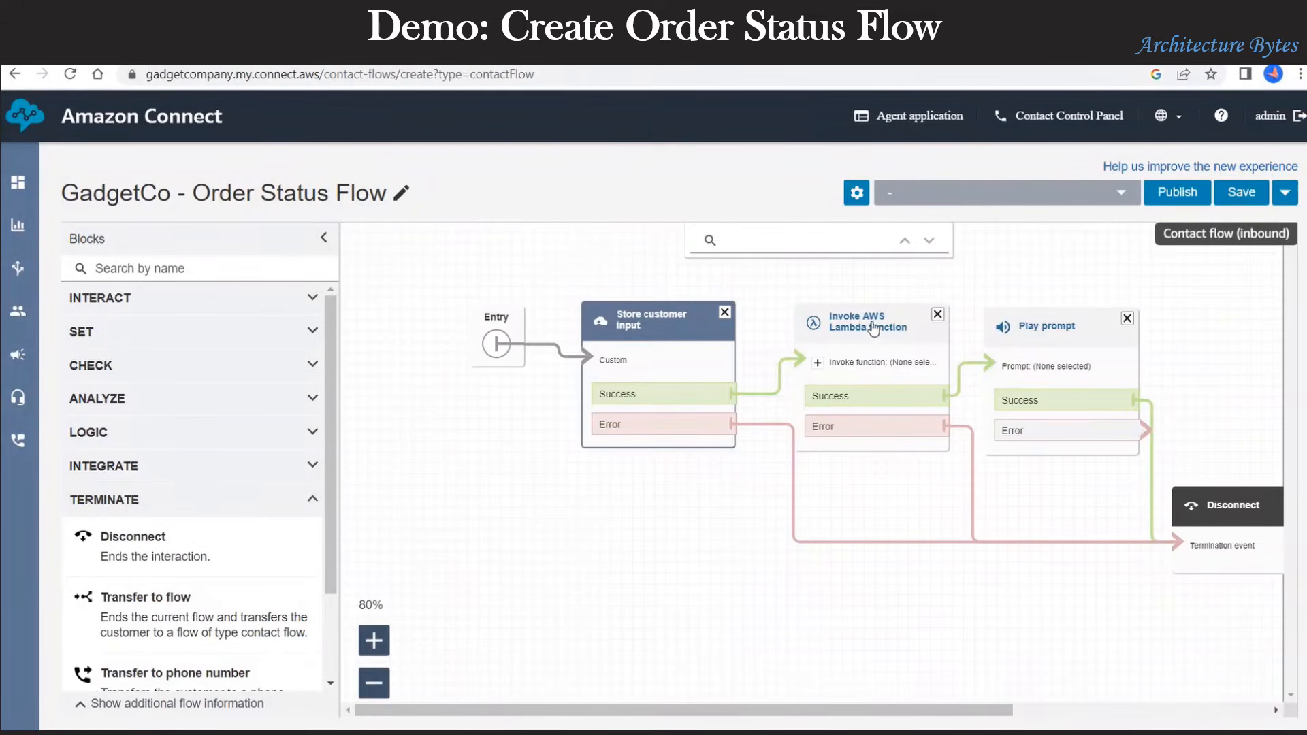
Step: Save and publish the GadgetCo - Order Status Flow
left_click(1239, 196)
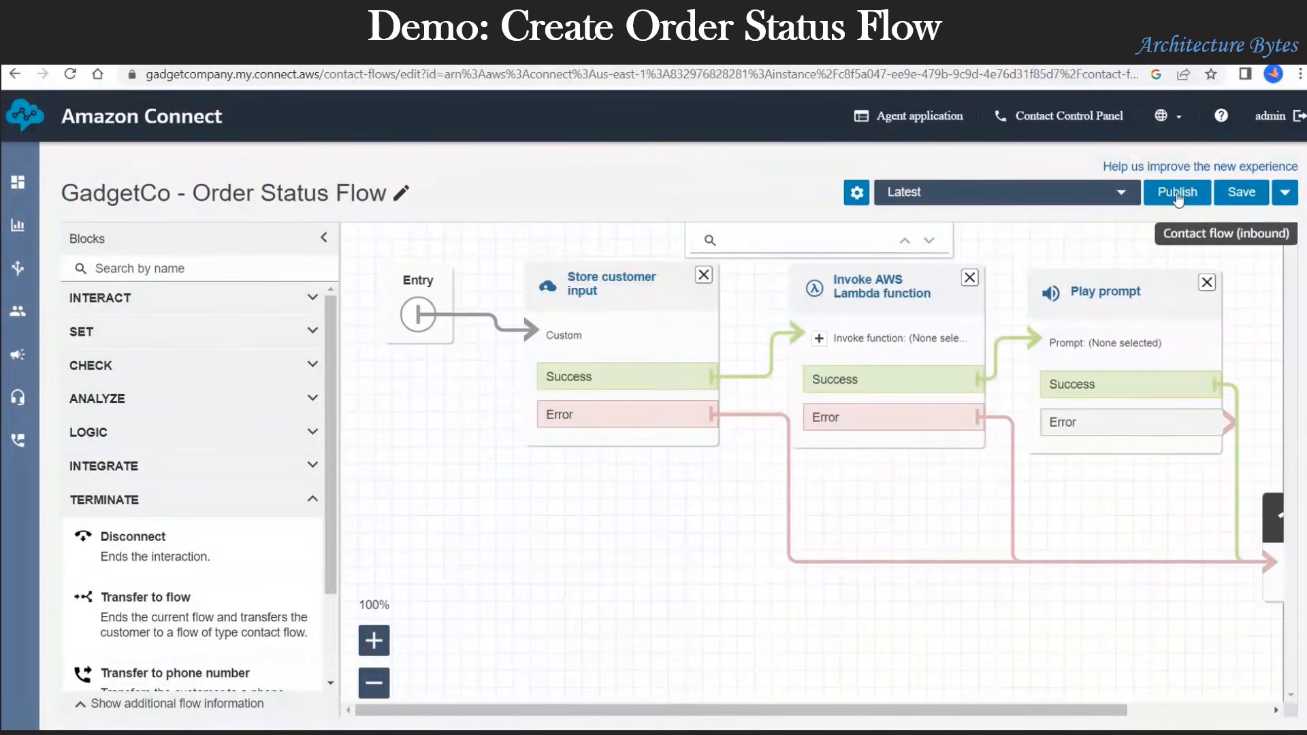
left_click(1177, 193)
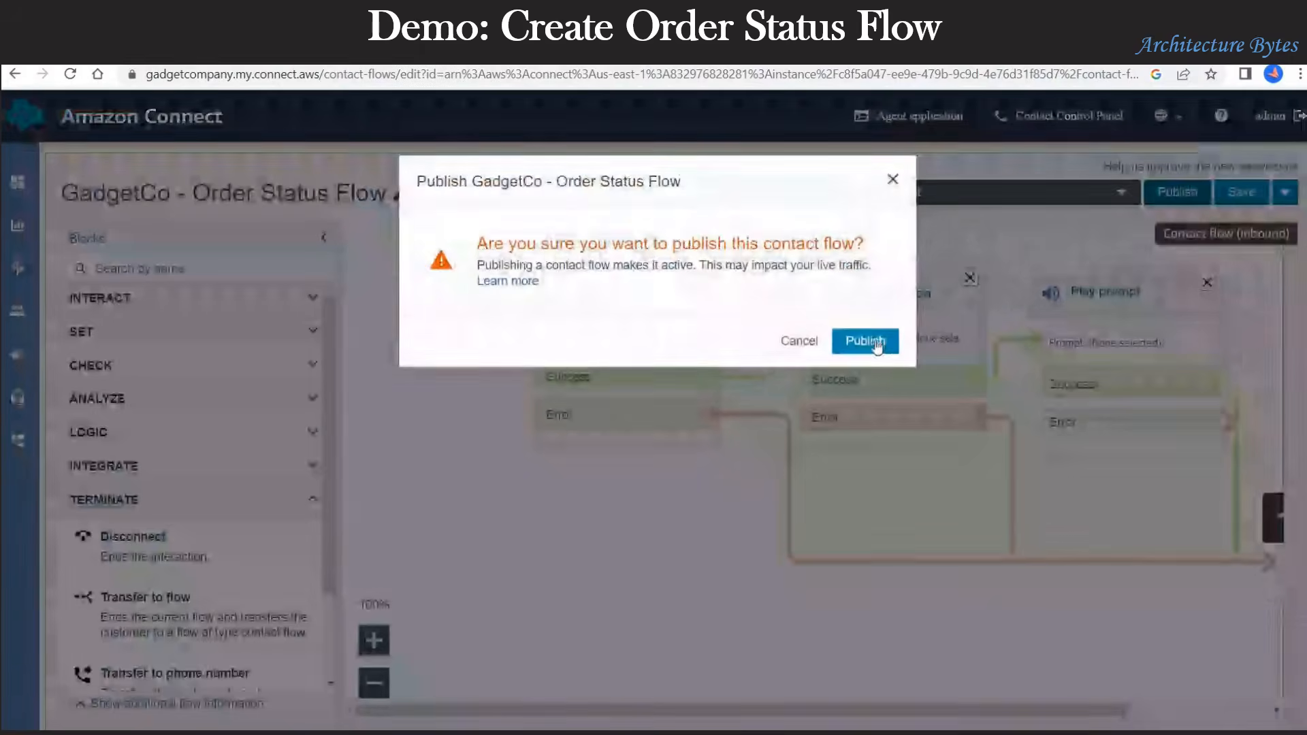
left_click(866, 339)
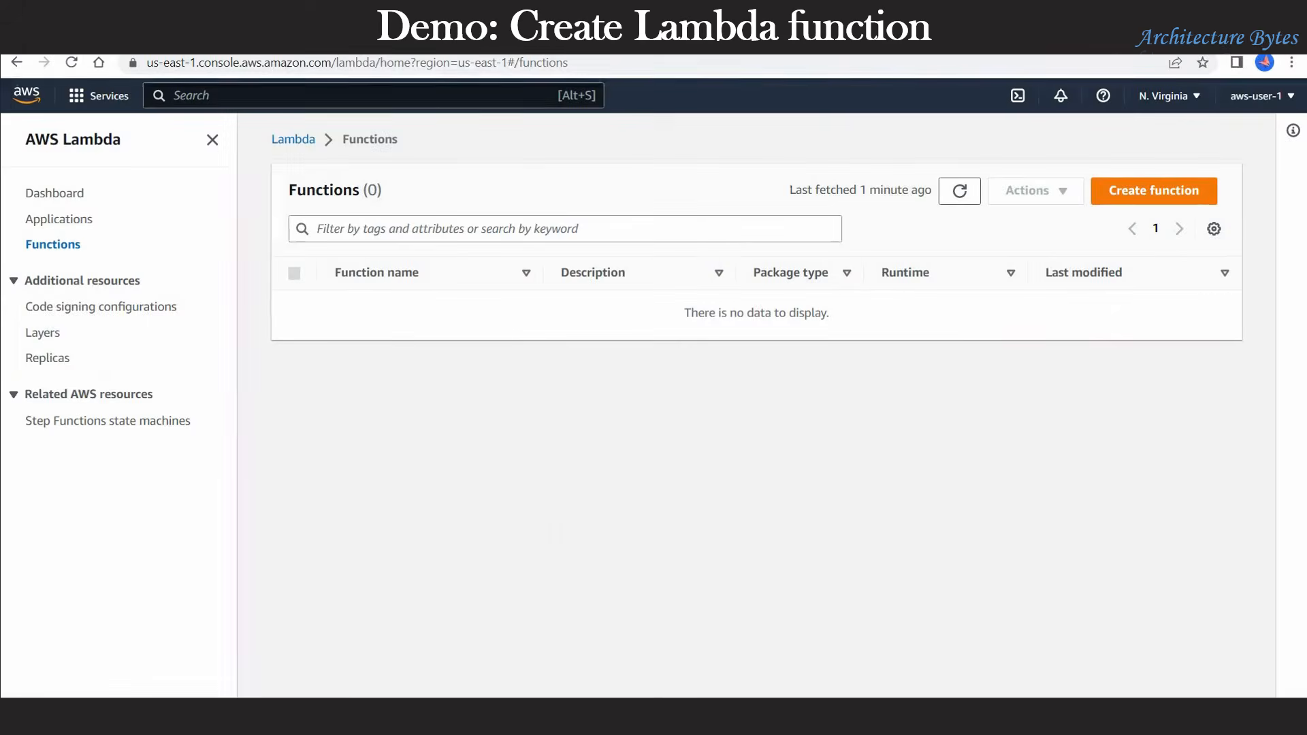
Step: Author a new Lambda function from scratch named OrderStatusFun with the Python 3.9 runtime
left_click_drag(412, 144, 270, 139)
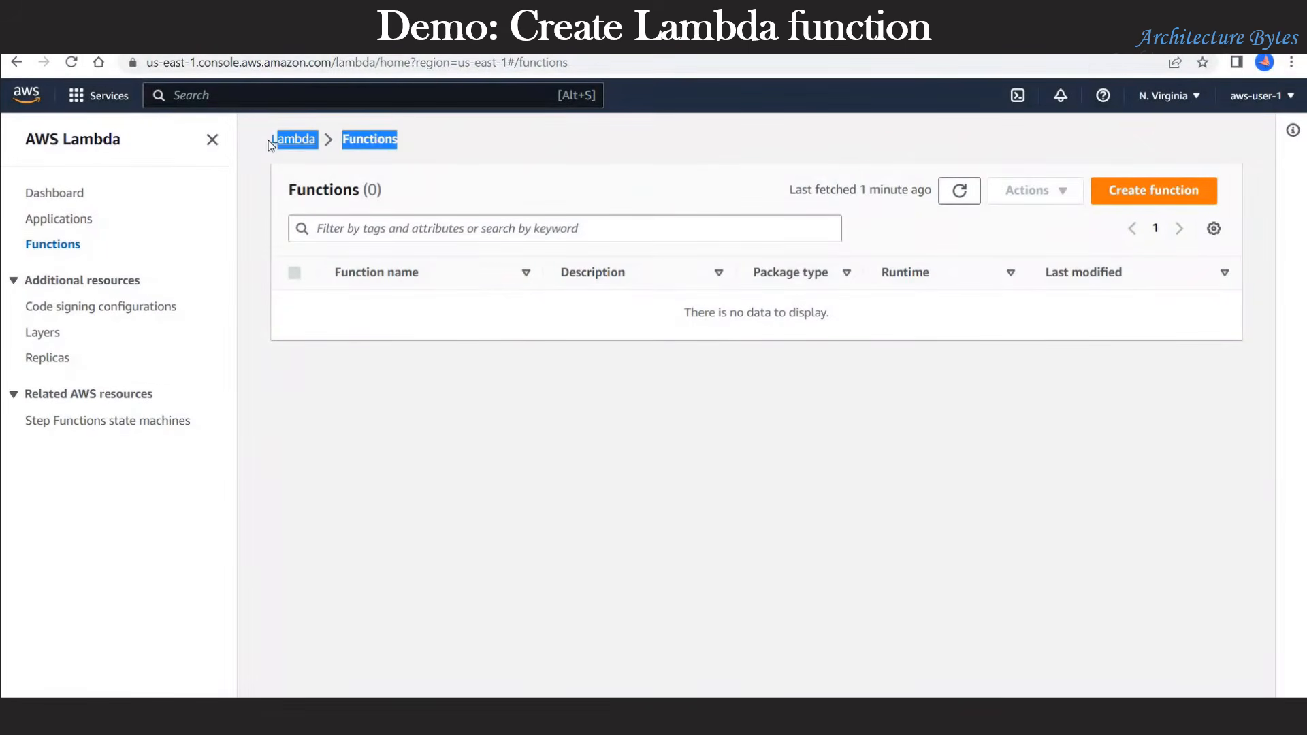
left_click(1166, 194)
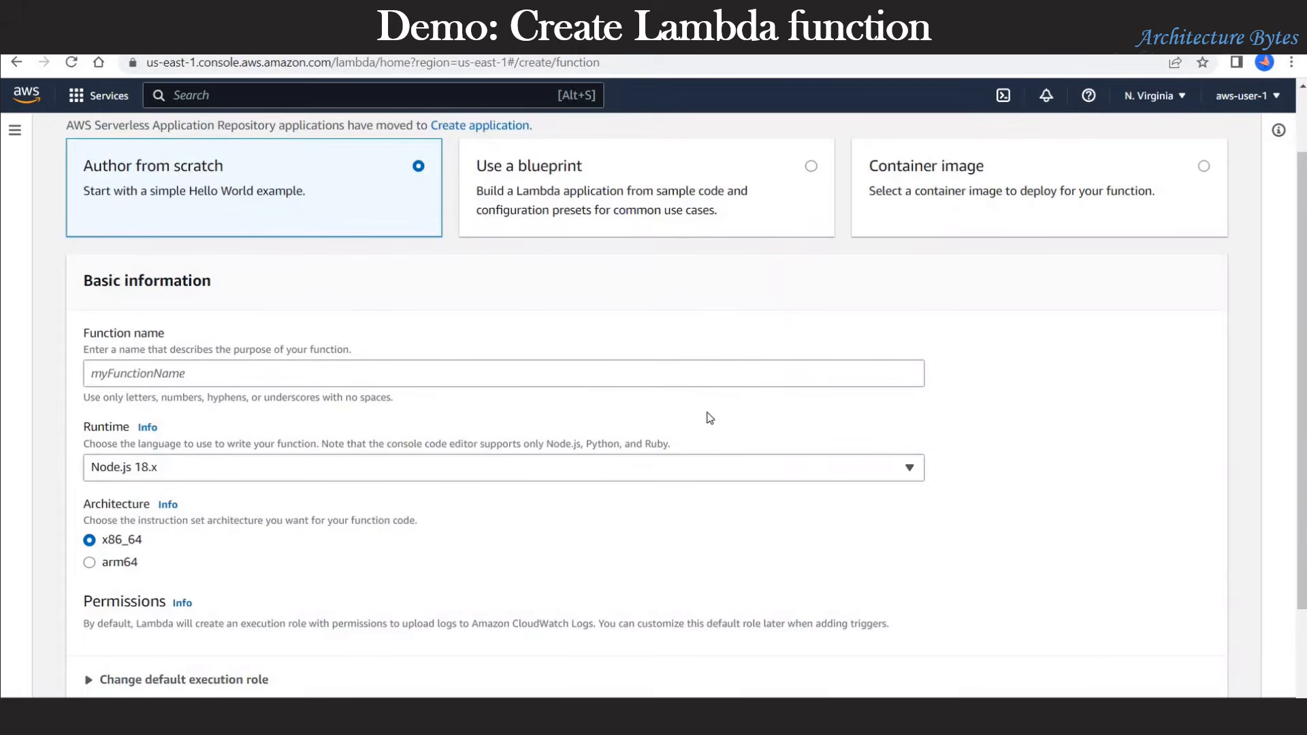
left_click(288, 367)
type("Order")
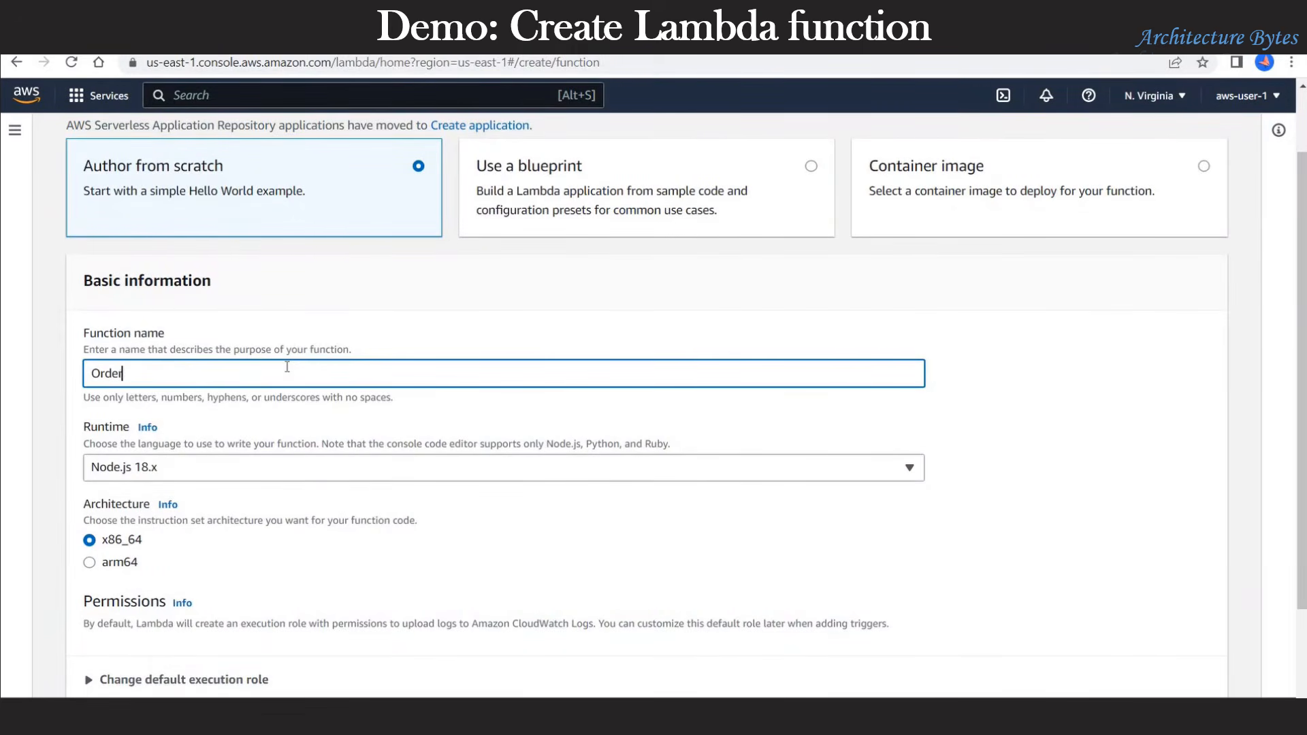
type("StatusFun")
scroll(640, 571, "down", 2)
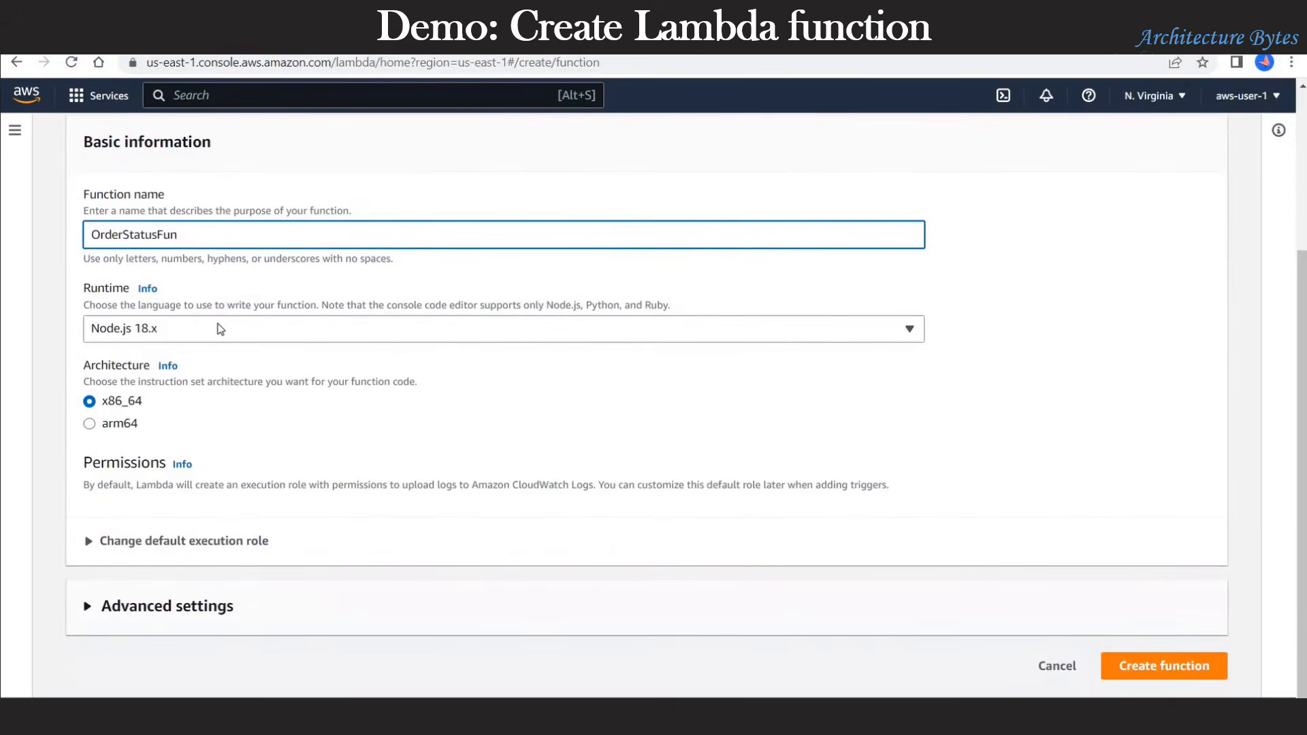
left_click(220, 330)
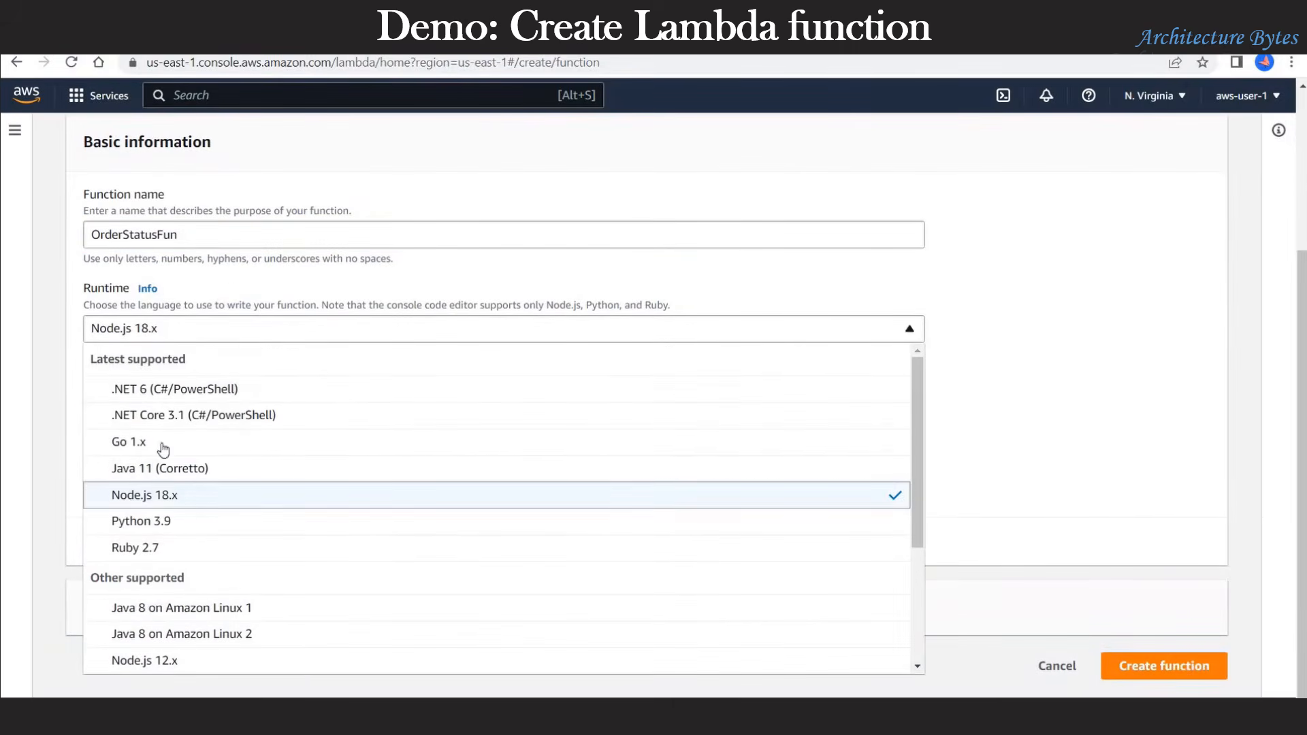
left_click(158, 520)
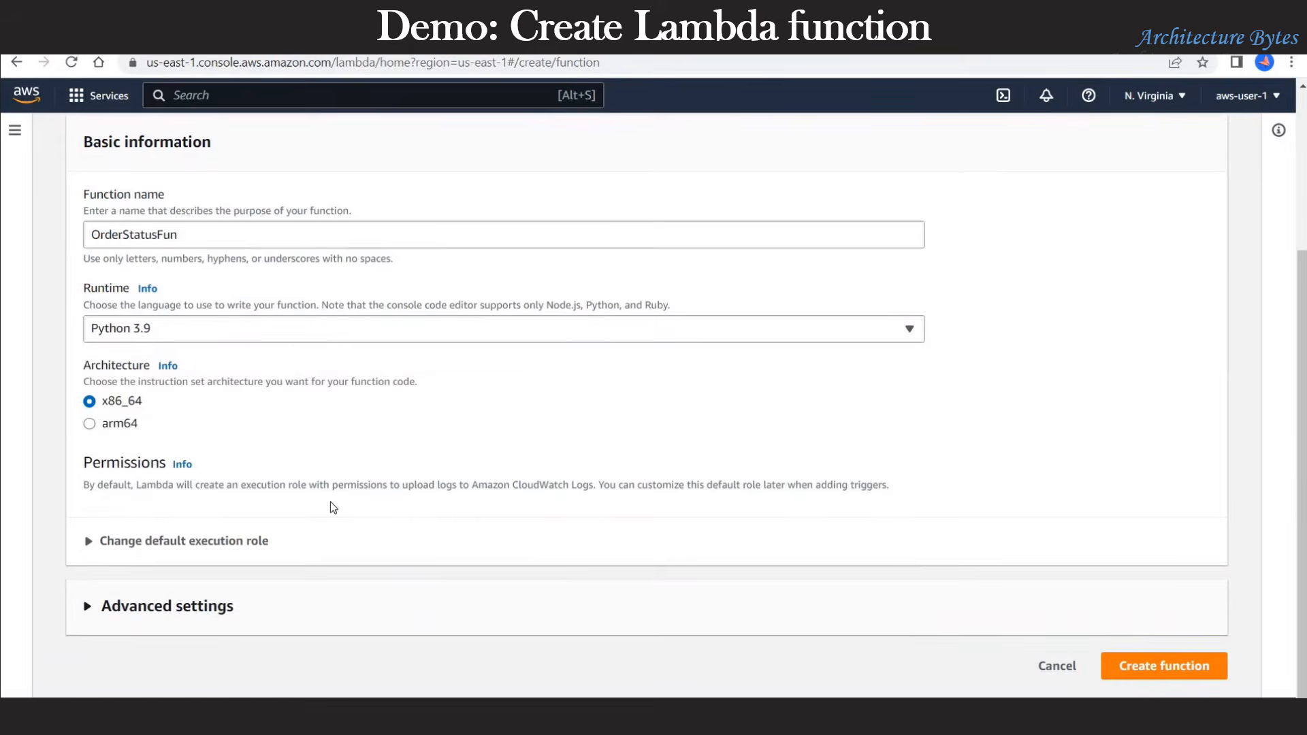
left_click(1149, 672)
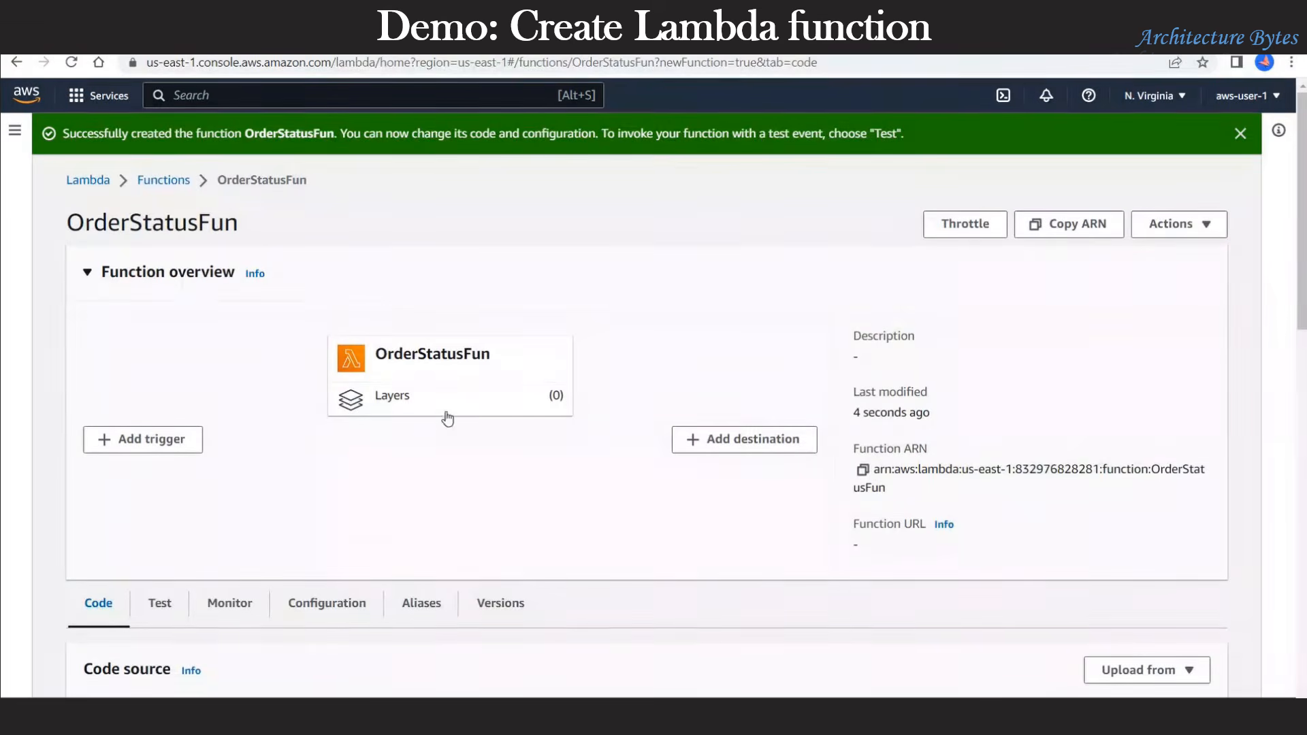
Step: Replace OrderStatusFun's starter code with the pasted order status handler
scroll(461, 560, "down", 8)
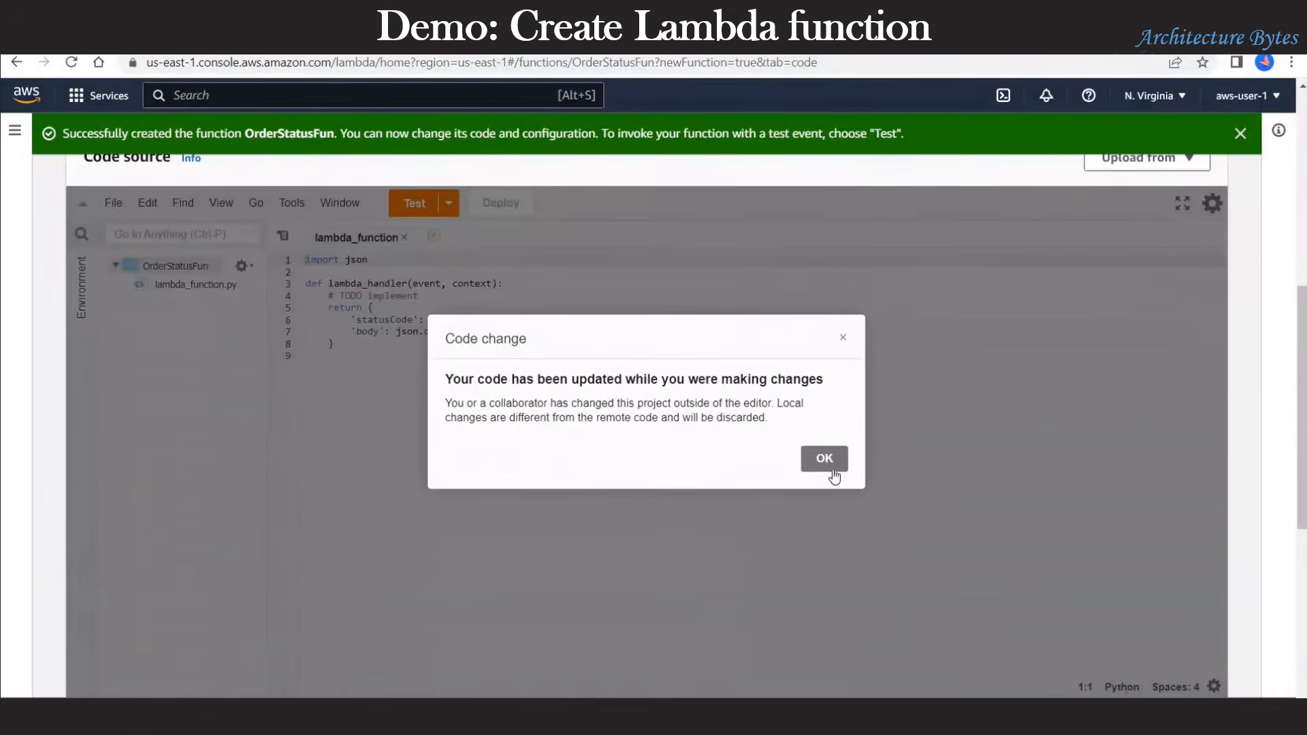
left_click(828, 459)
left_click(591, 429)
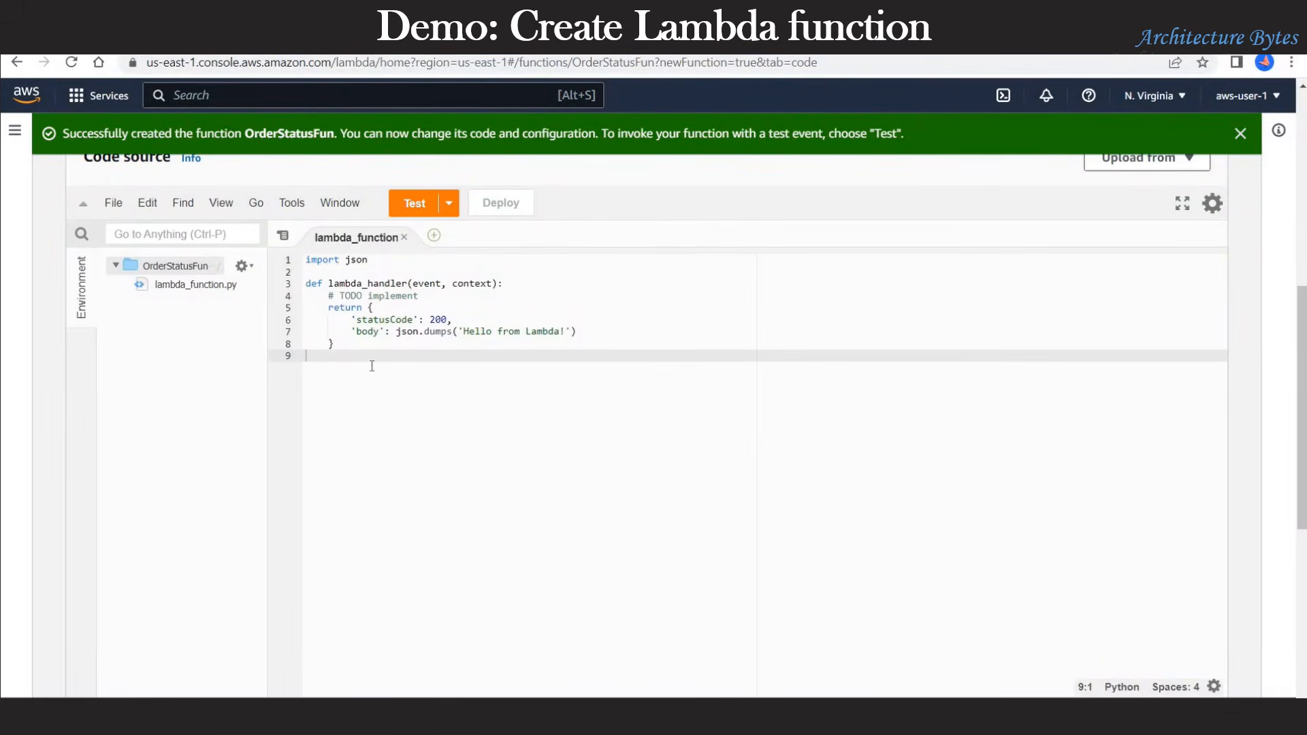
key("ctrl+a")
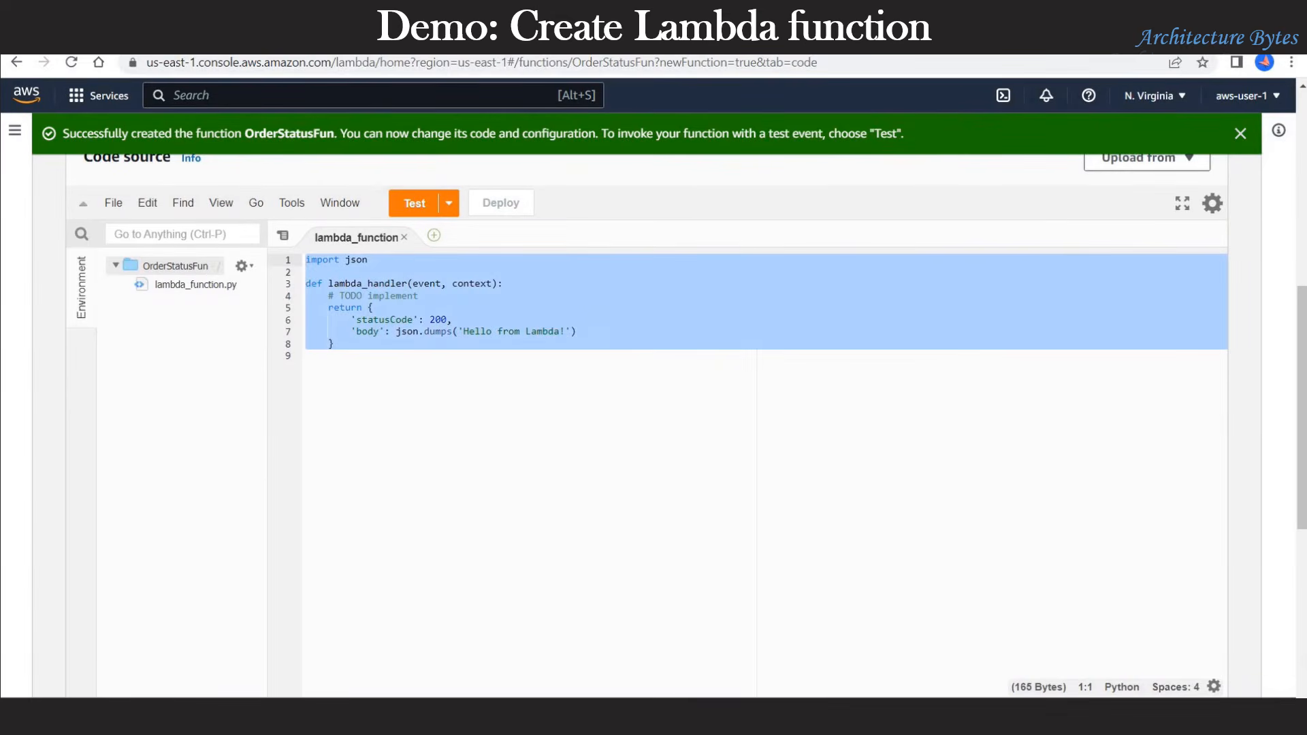
key("Delete")
type("import json  def lambda_handler(event, context):     #print(event)     orderNo = event['Details']['Parameters']['OrderNo'];     print(\"OrderNo is: \" + str(orderNo))      # Your code to fetch Order Status from database etc.     orderStatus = \"Shipped\"     expectedDeliveryDate = \"31st December 2022\"      resultMap = {         \"OrderStatus\": orderStatus,         \"ExpectedDeliveryDate\": expectedDeliveryDate         }     return resultMap")
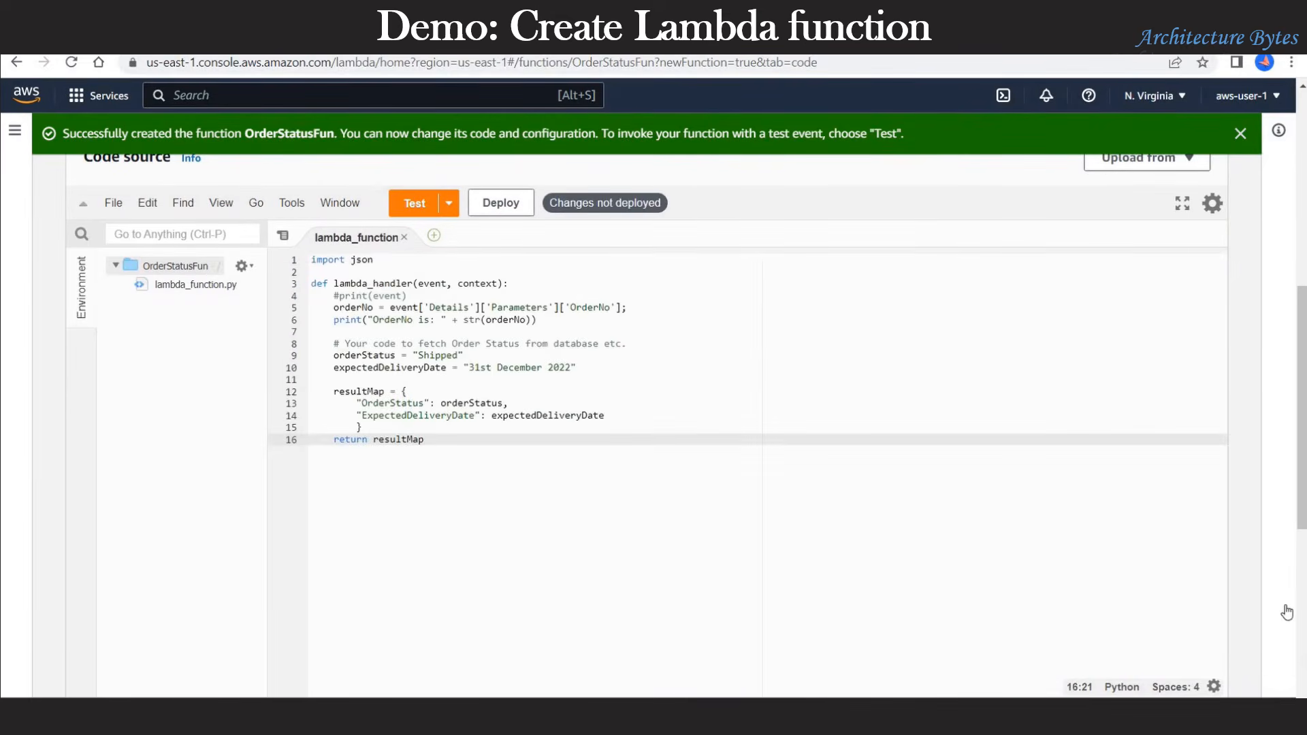
left_click(1241, 133)
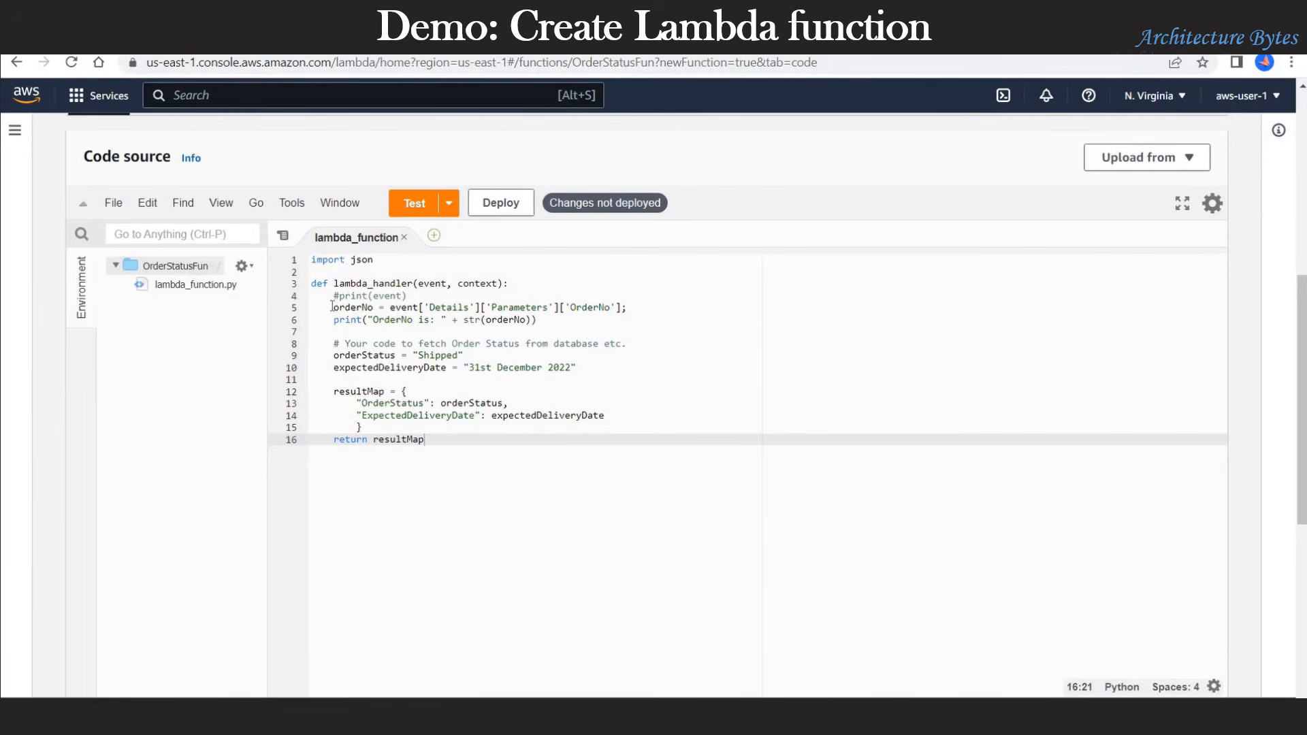
Step: Review the handler's OrderNo read, hard-coded Shipped status and delivery date, and returned resultMap
left_click_drag(332, 307, 647, 304)
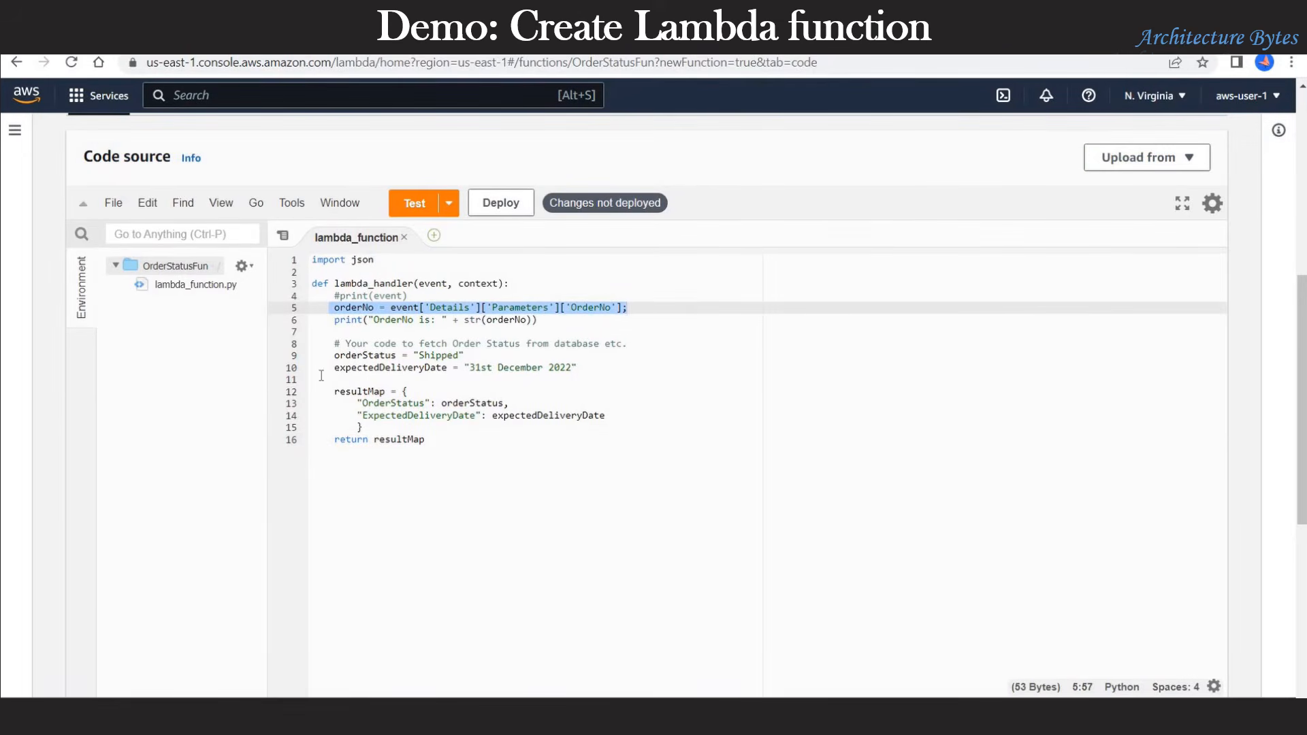
left_click_drag(330, 354, 601, 368)
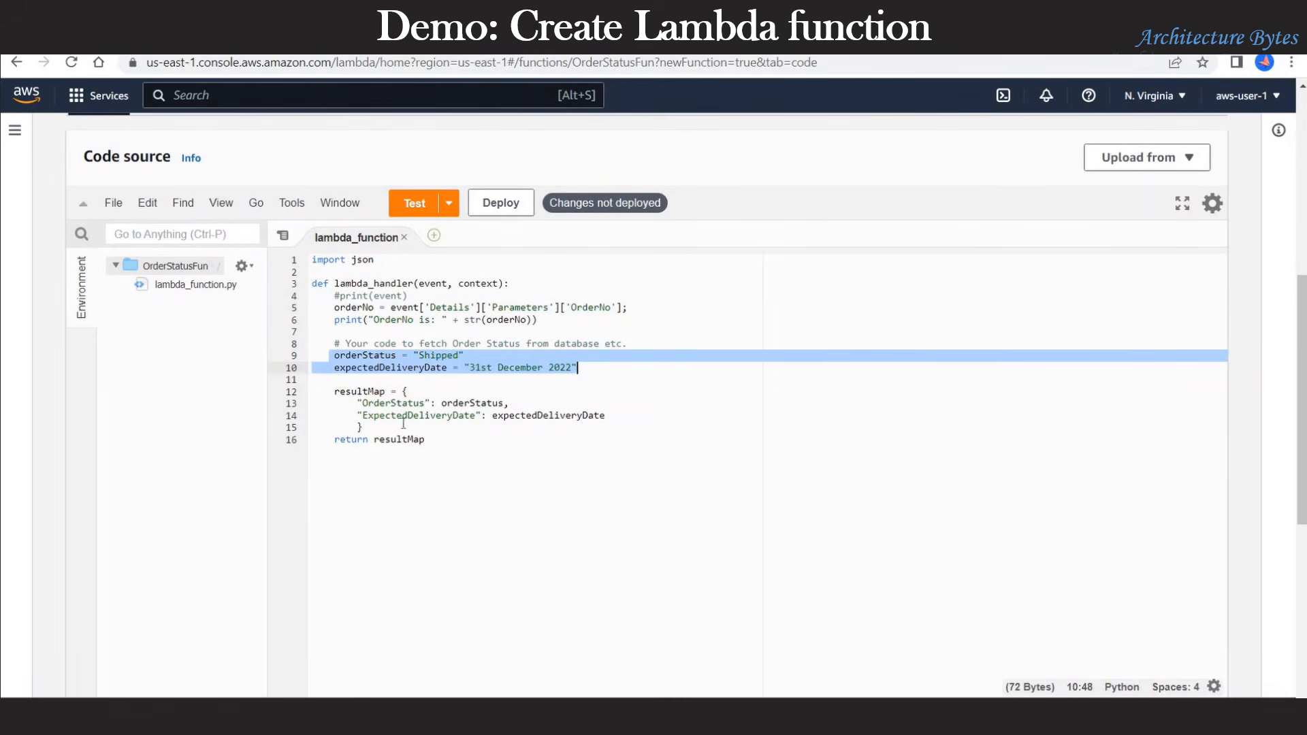
left_click_drag(331, 392, 330, 442)
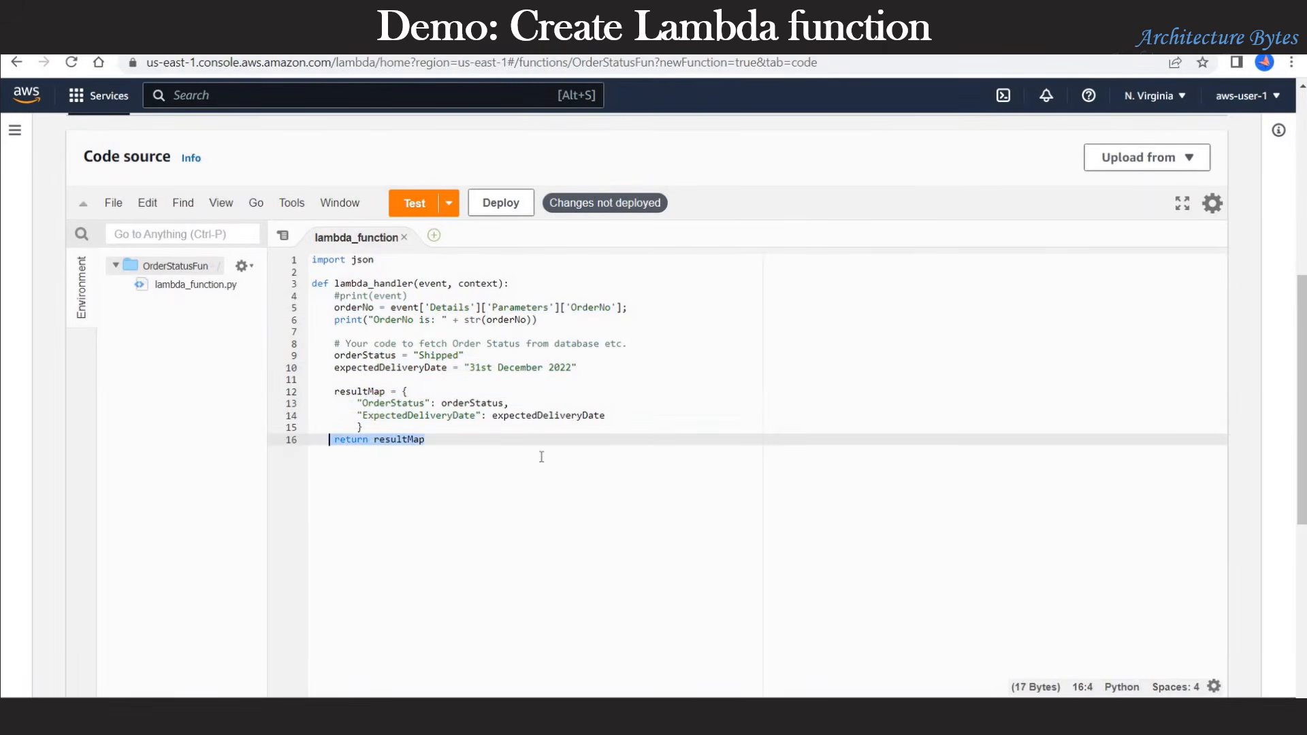
left_click(541, 457)
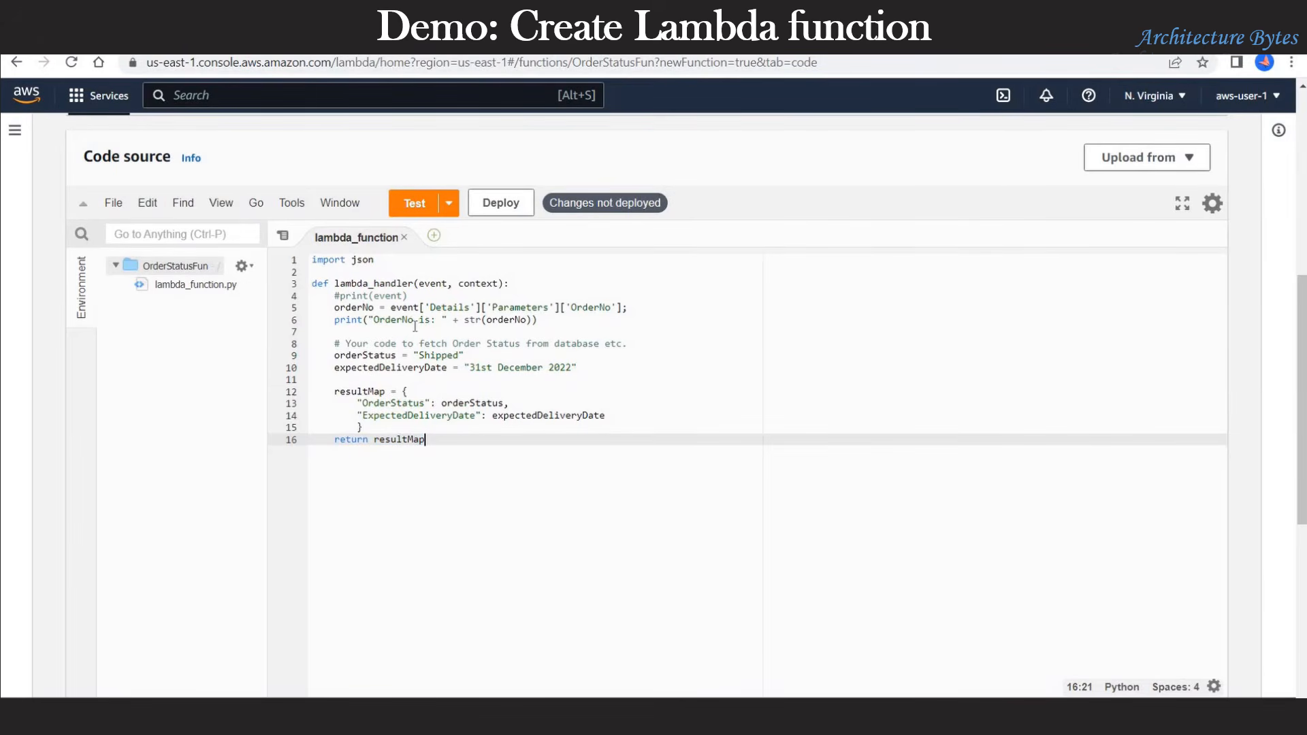
Step: Deploy the code, add OrderStatusFun to the gadgetcompany instance's Lambda functions, and copy its ARN
left_click(501, 203)
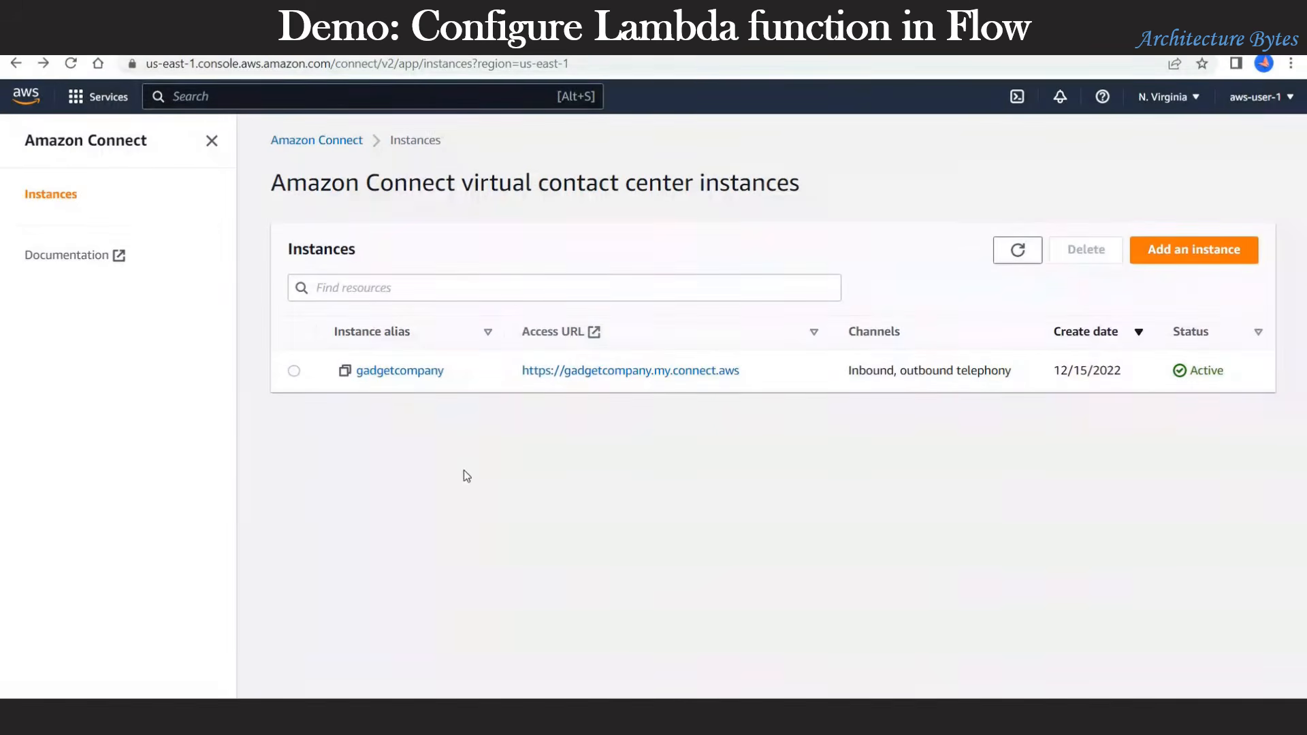
left_click(415, 372)
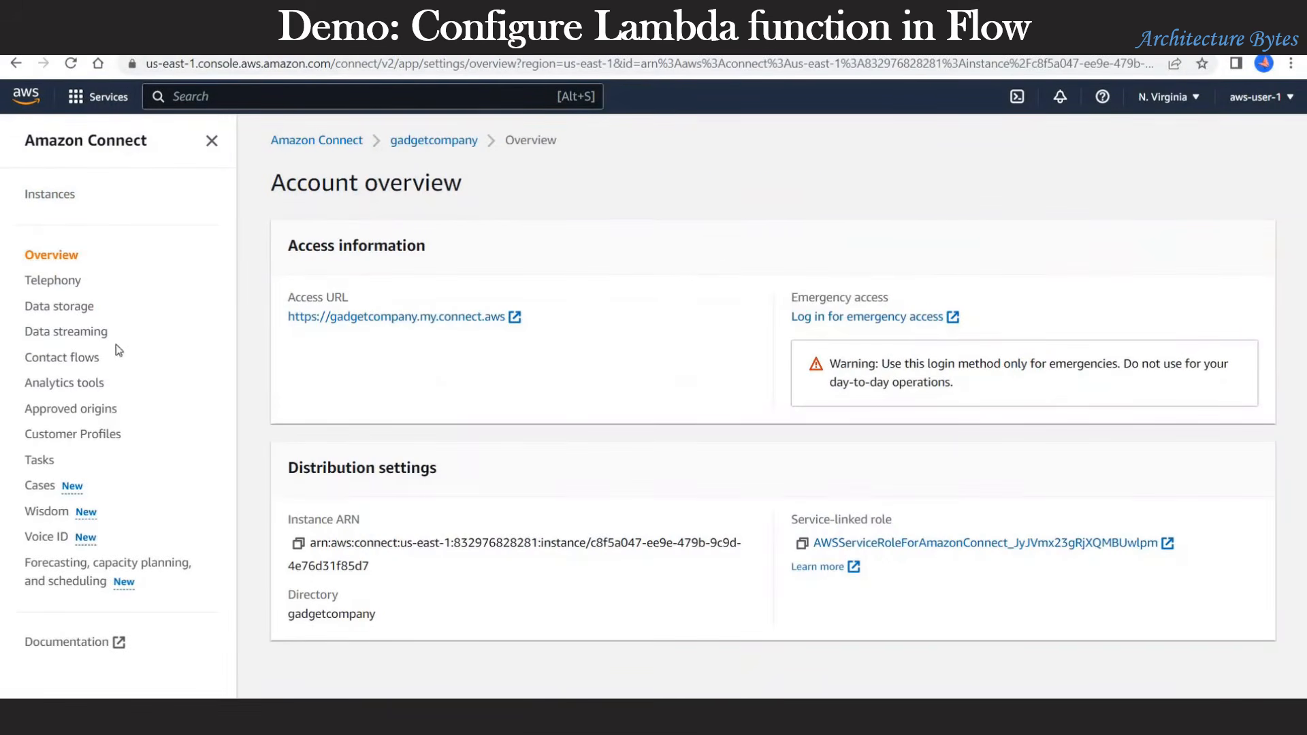
left_click(80, 358)
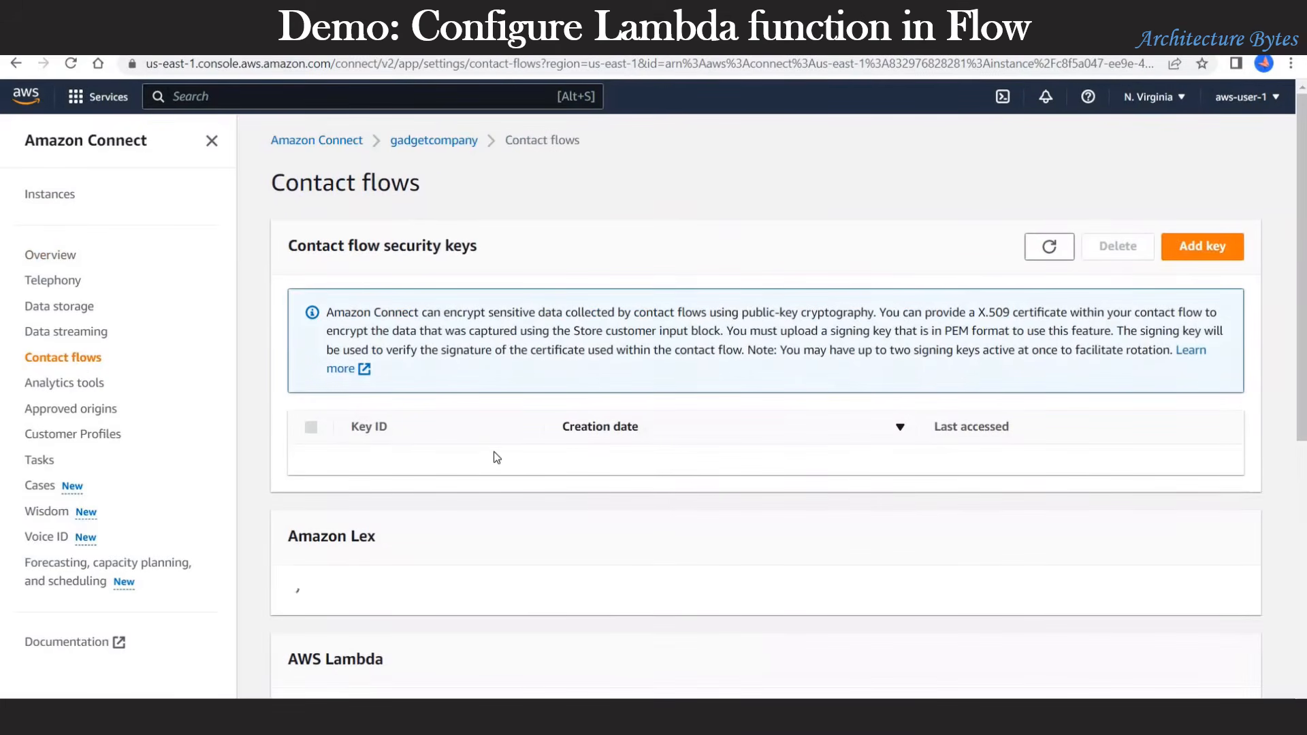
scroll(495, 456, "down", 9)
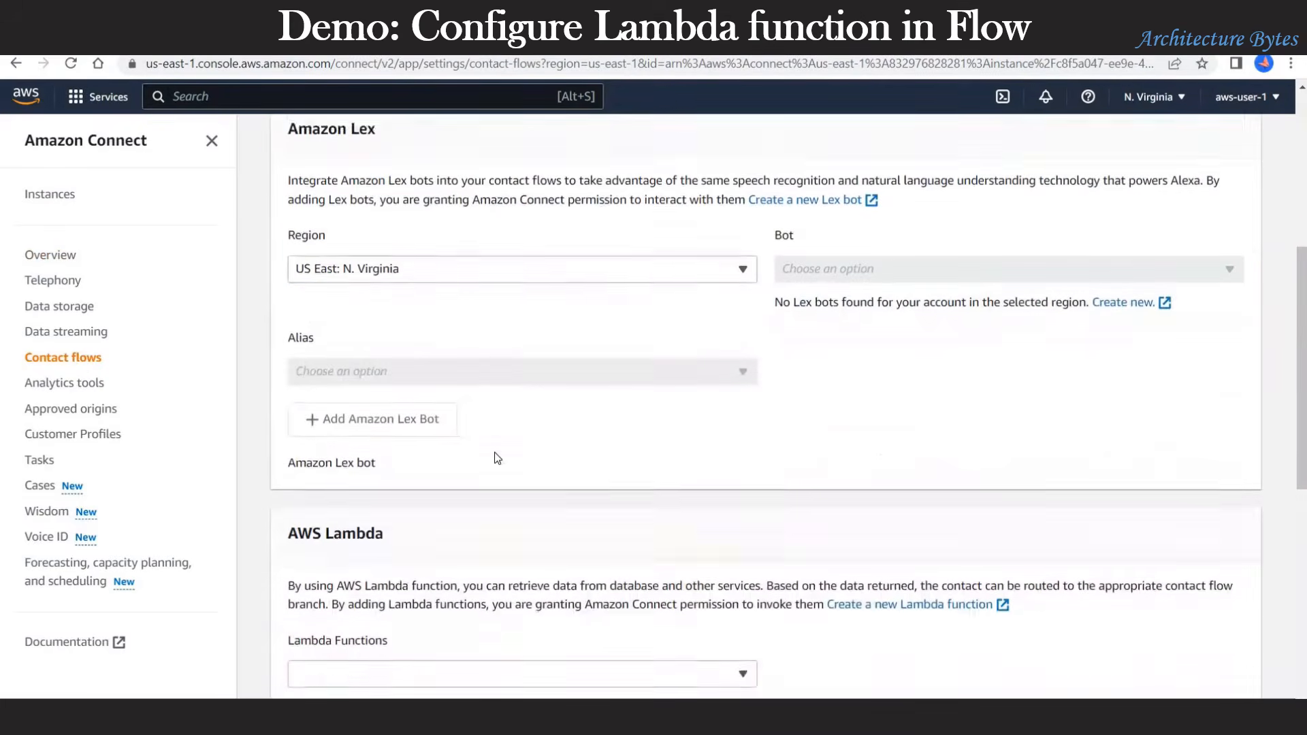
scroll(497, 458, "down", 1)
left_click(565, 398)
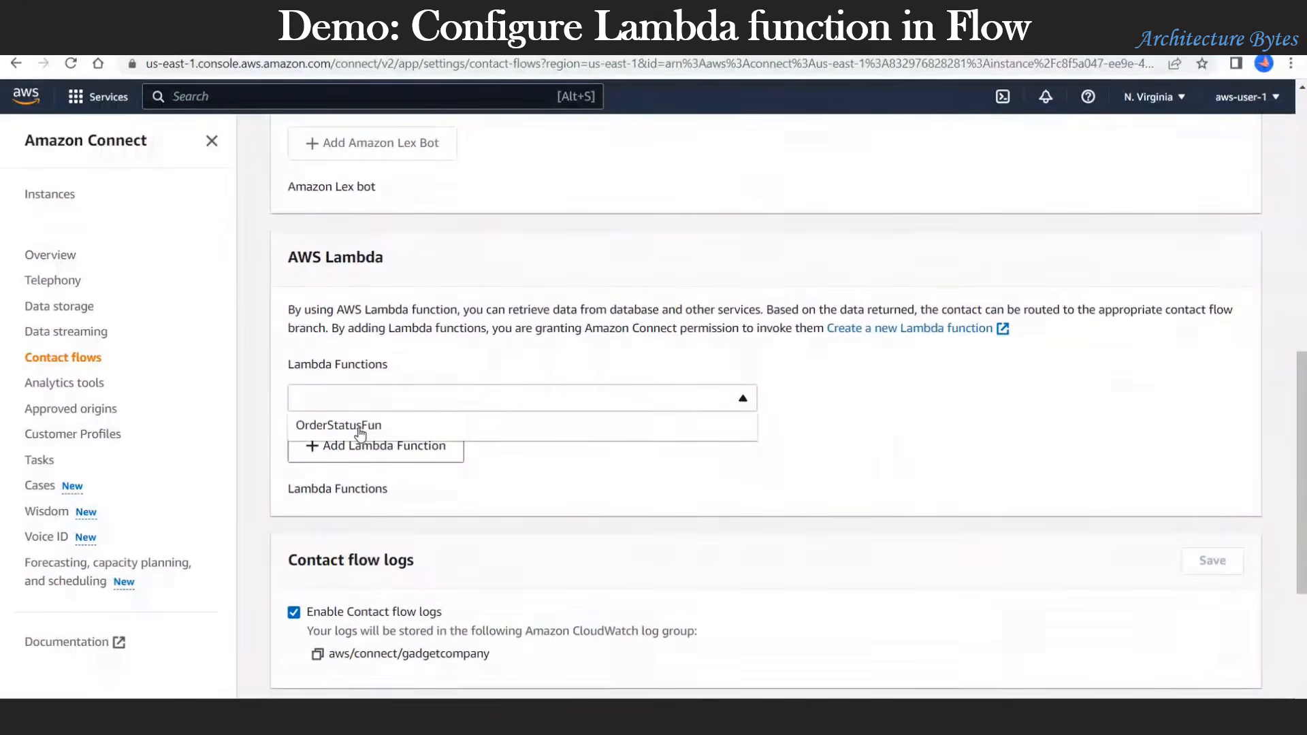
left_click(359, 428)
left_click(395, 449)
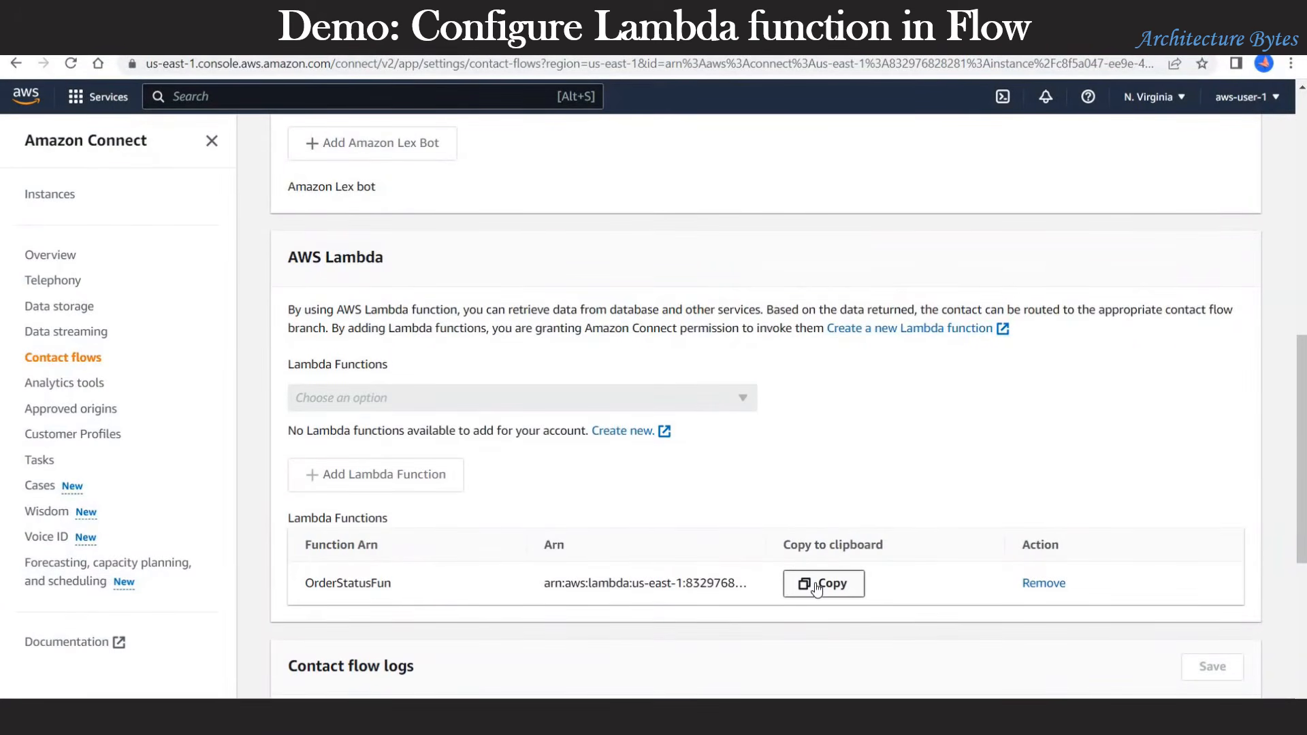
left_click(817, 587)
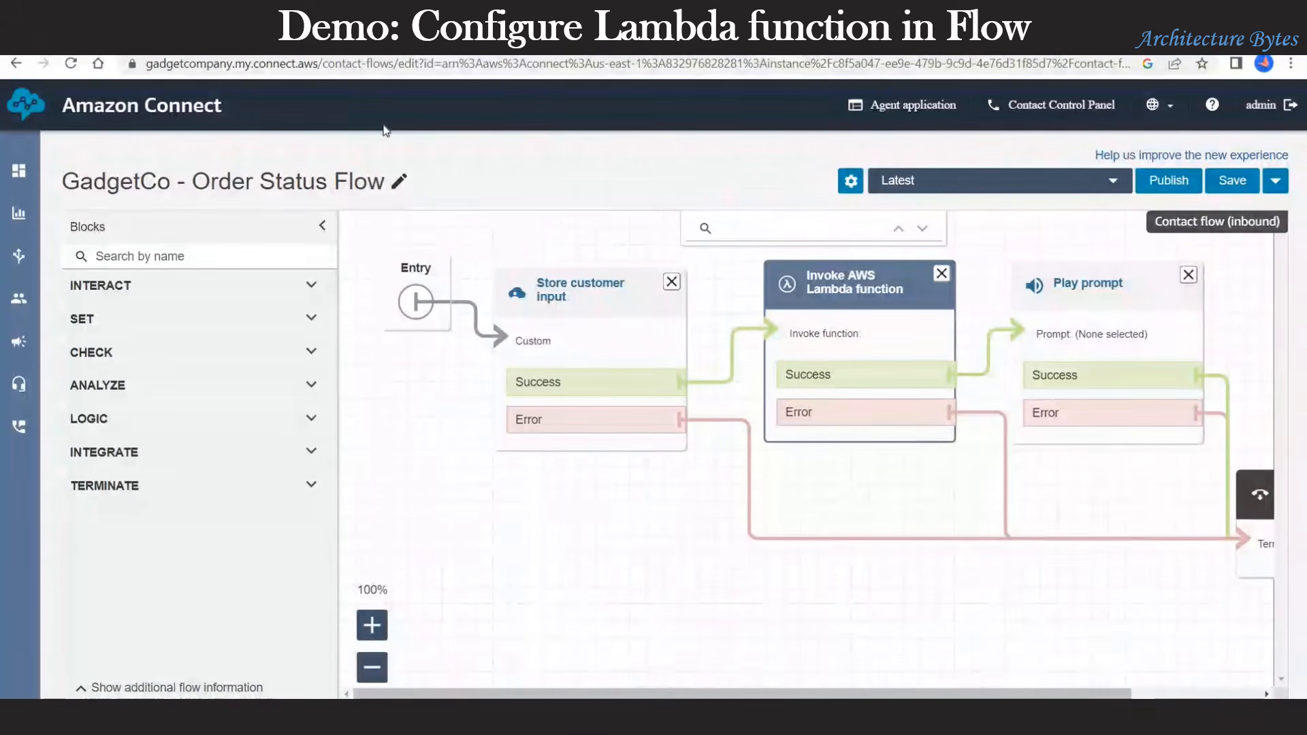
Step: Edit the Order Status Flow name in the flow editor header
left_click_drag(191, 181, 406, 182)
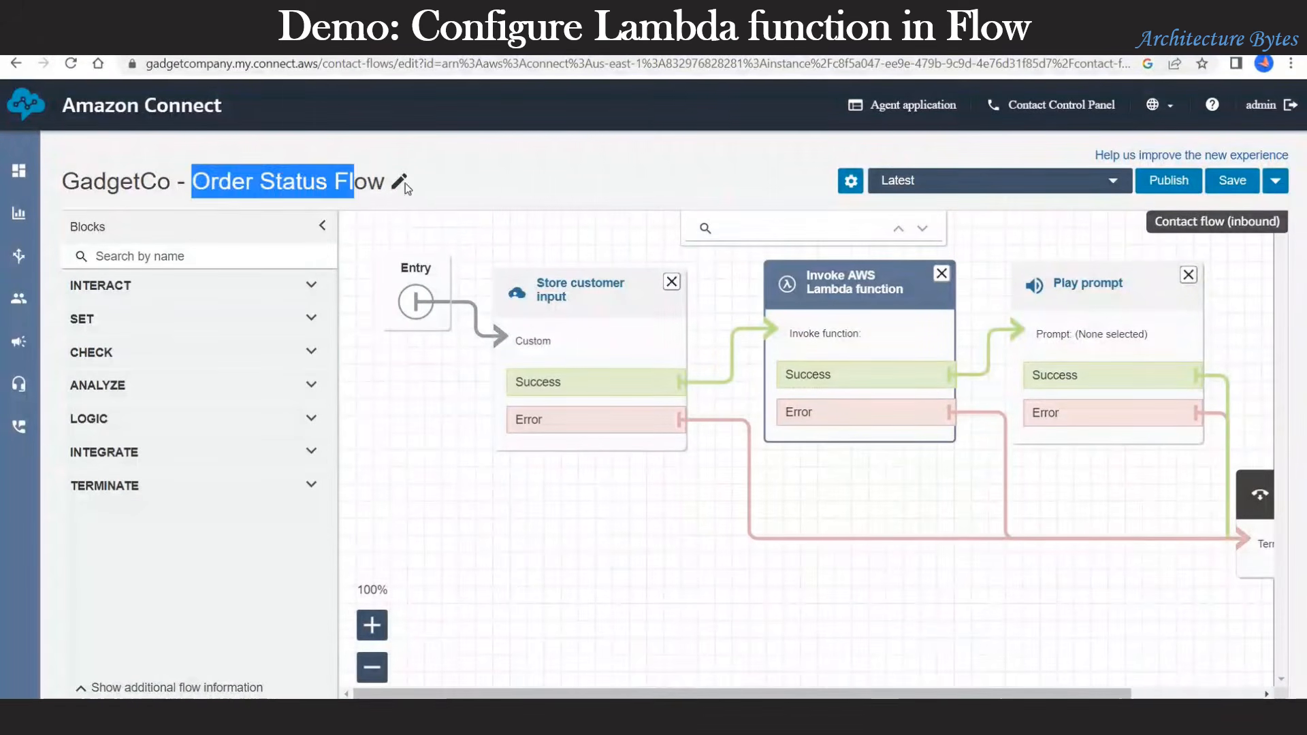
left_click(400, 182)
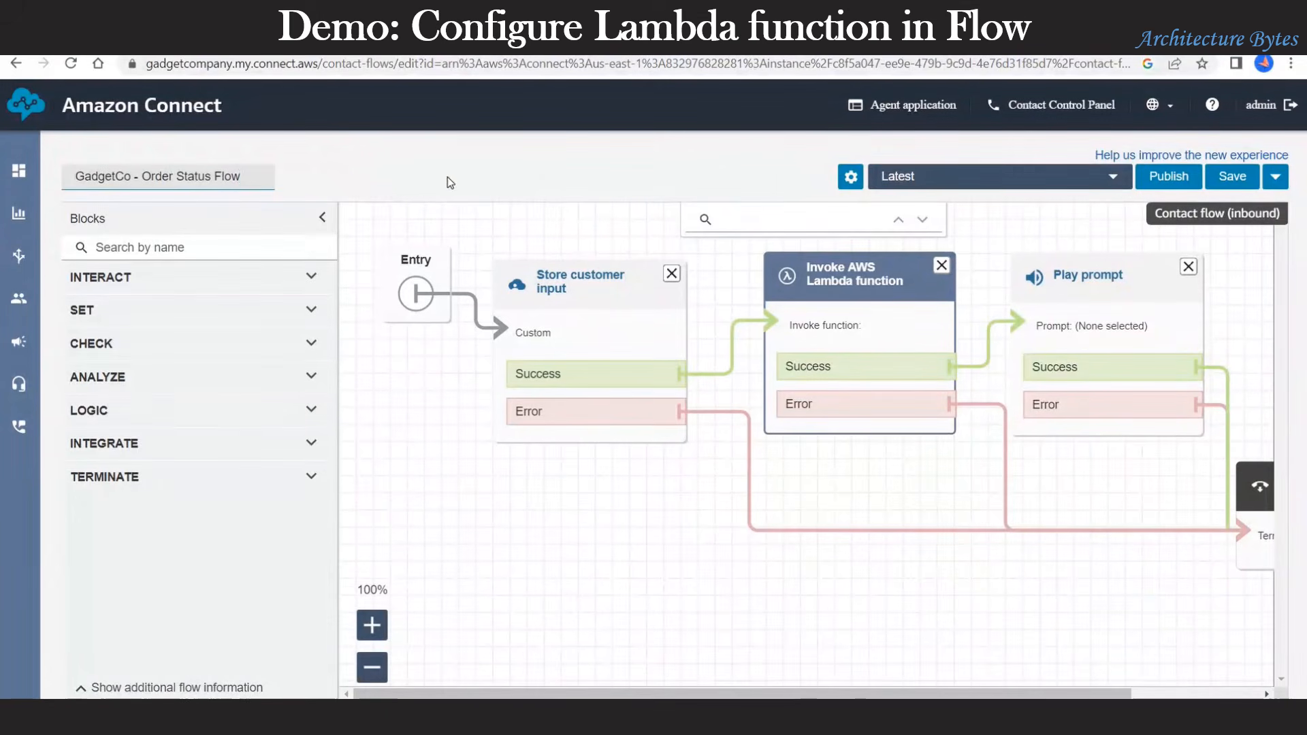
left_click(620, 220)
Step: Choose OrderStatusFun as the Invoke AWS Lambda function block's function
left_click(858, 288)
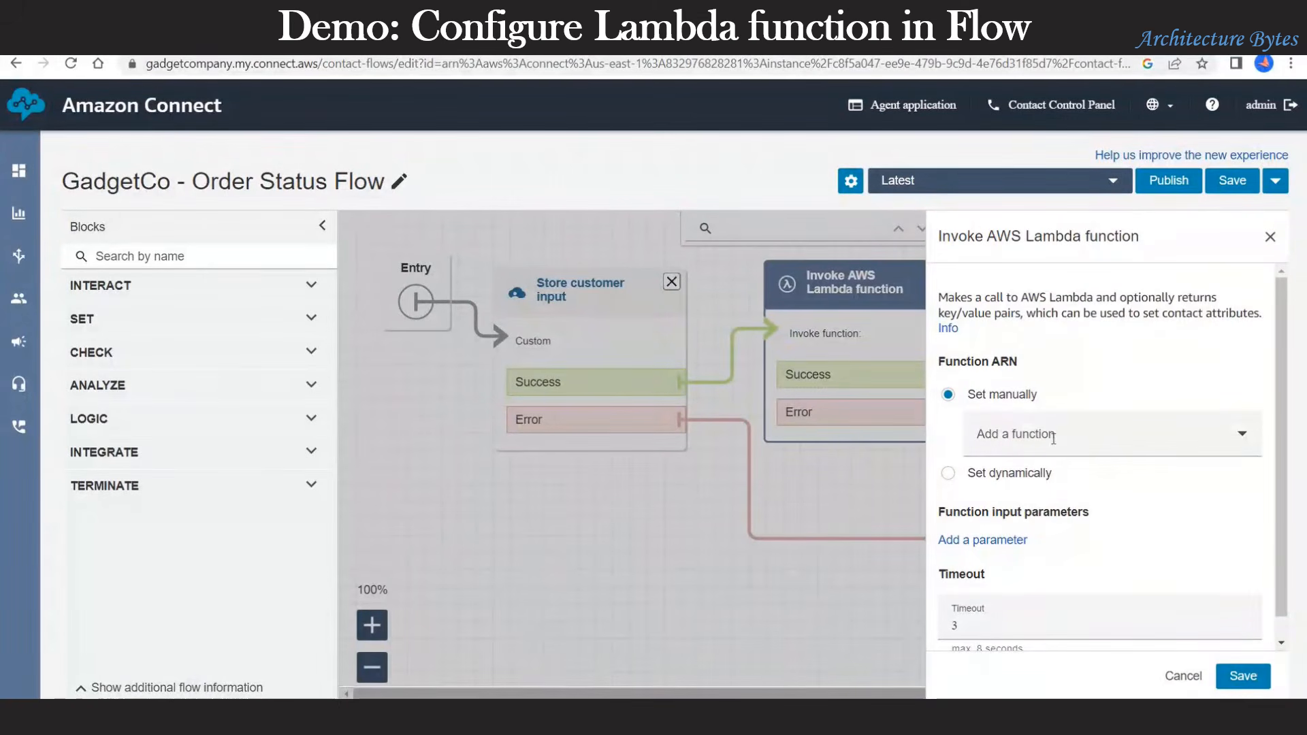
left_click(1052, 438)
left_click(1043, 480)
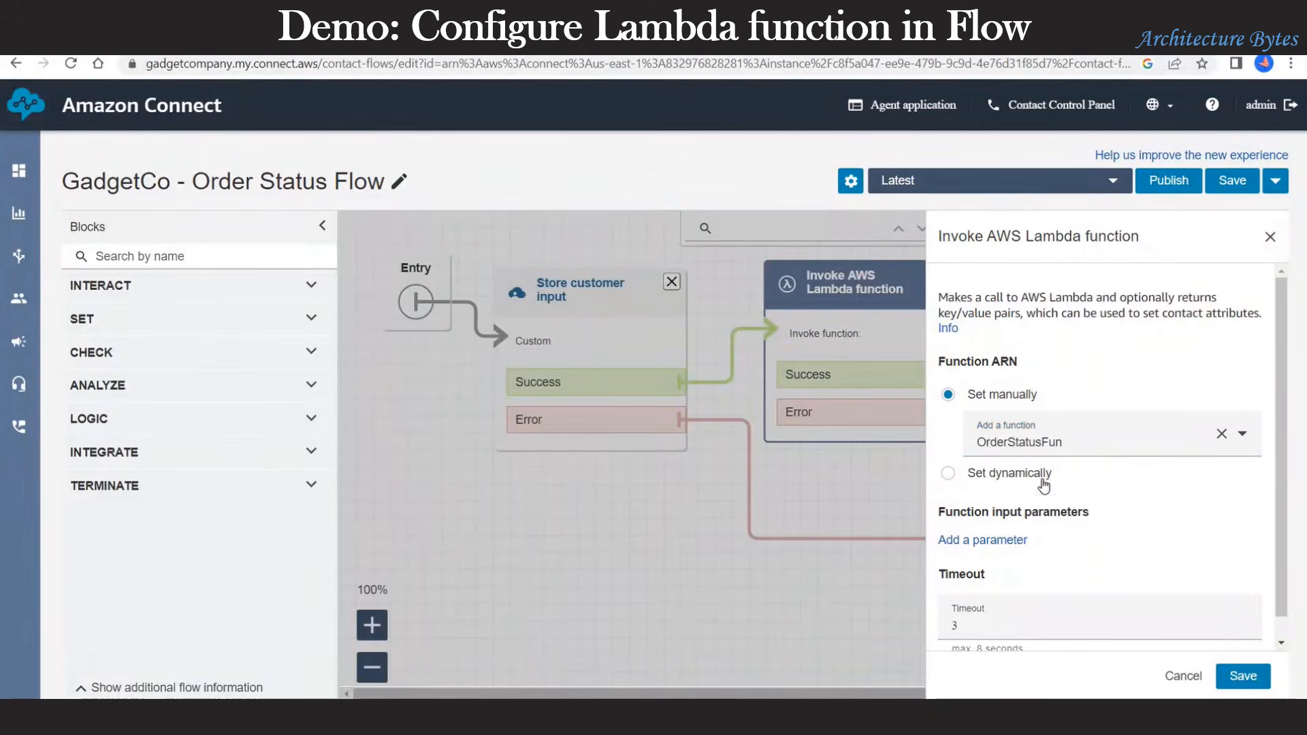
Step: Add input parameter OrderNo, valued from the System attribute Stored customer input
scroll(1084, 529, "down", 1)
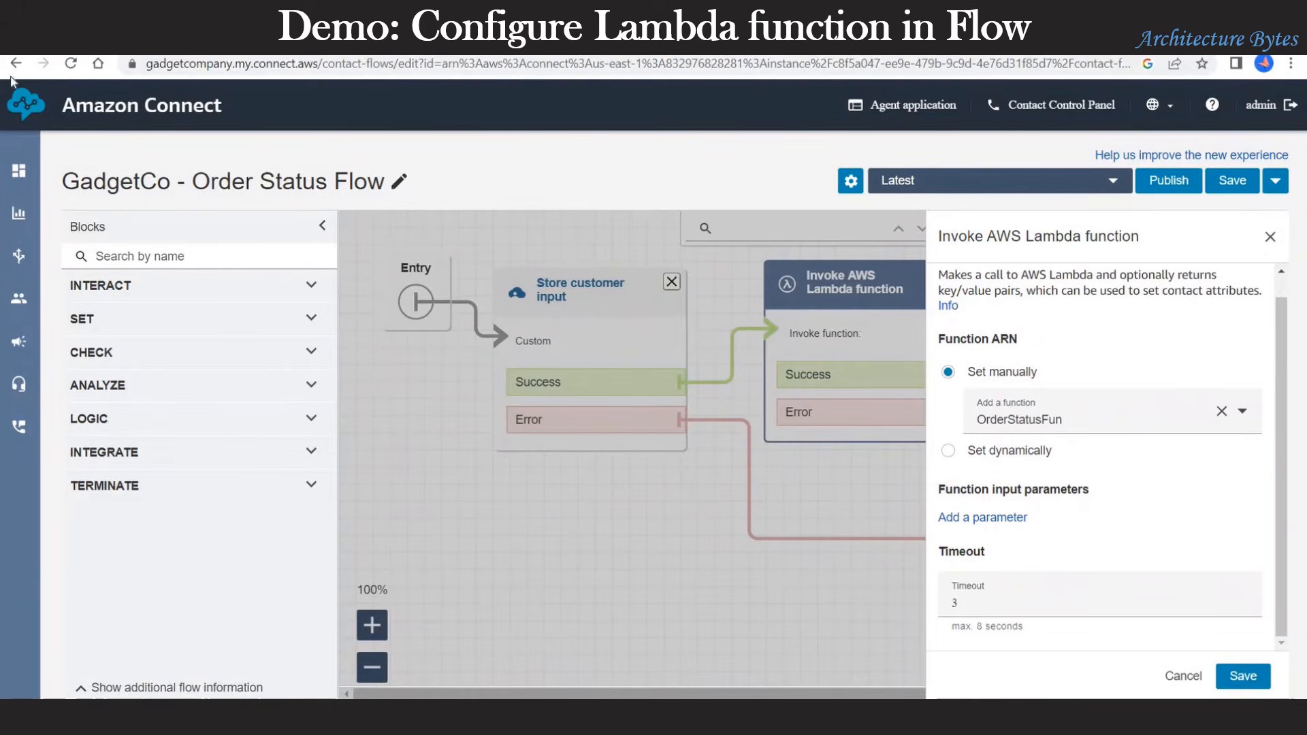
left_click(987, 517)
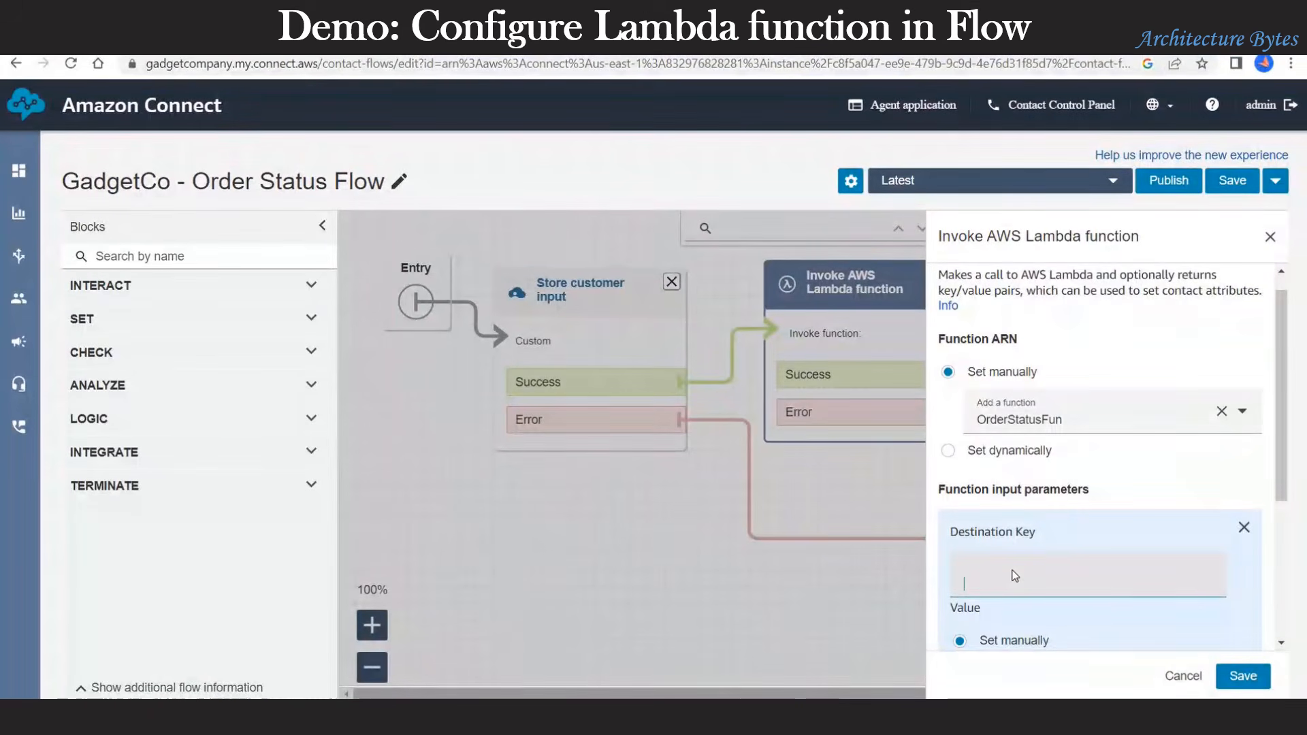
type("OrderNo")
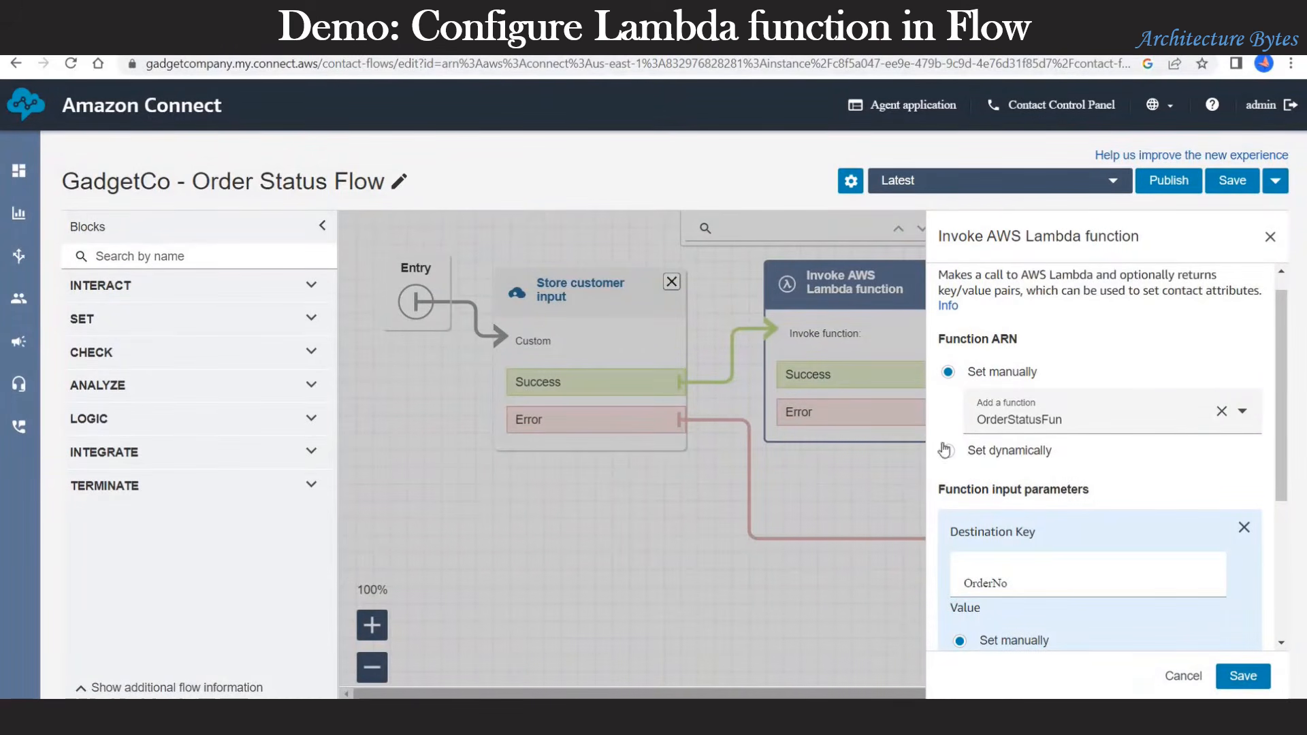
scroll(1028, 516, "down", 3)
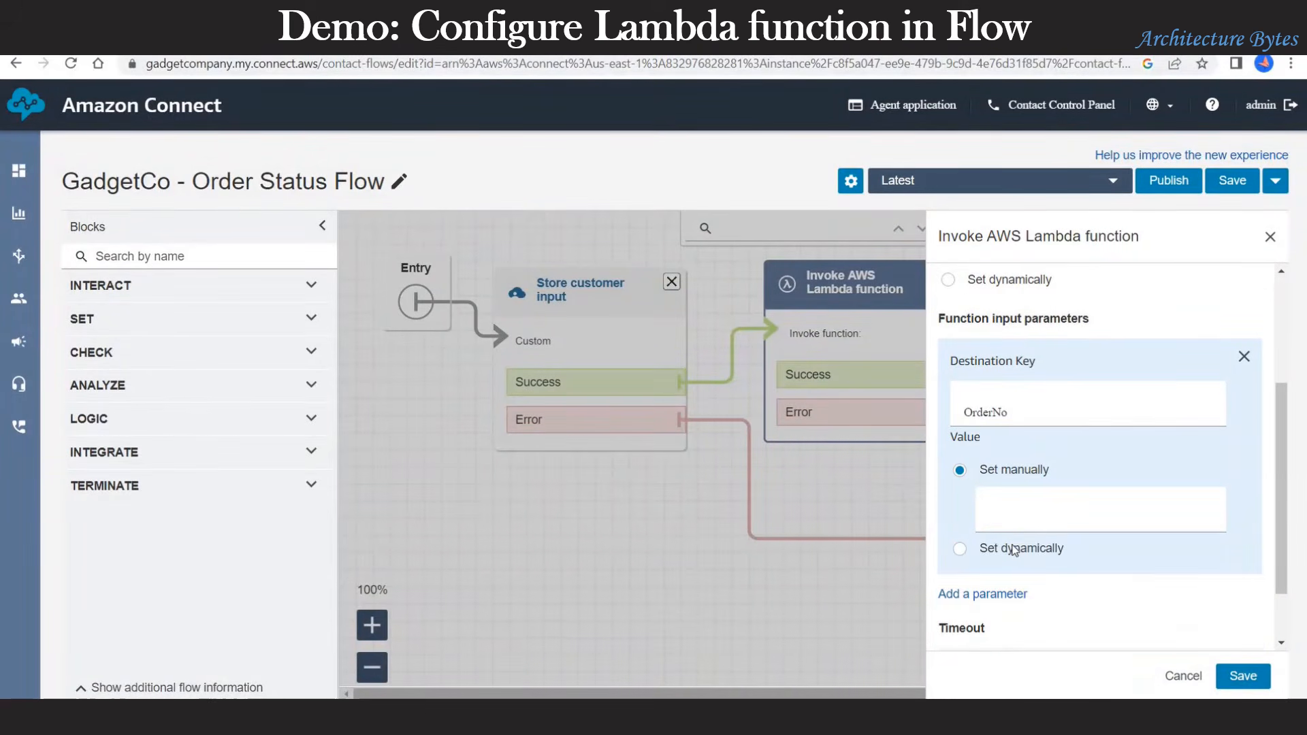
left_click(1015, 548)
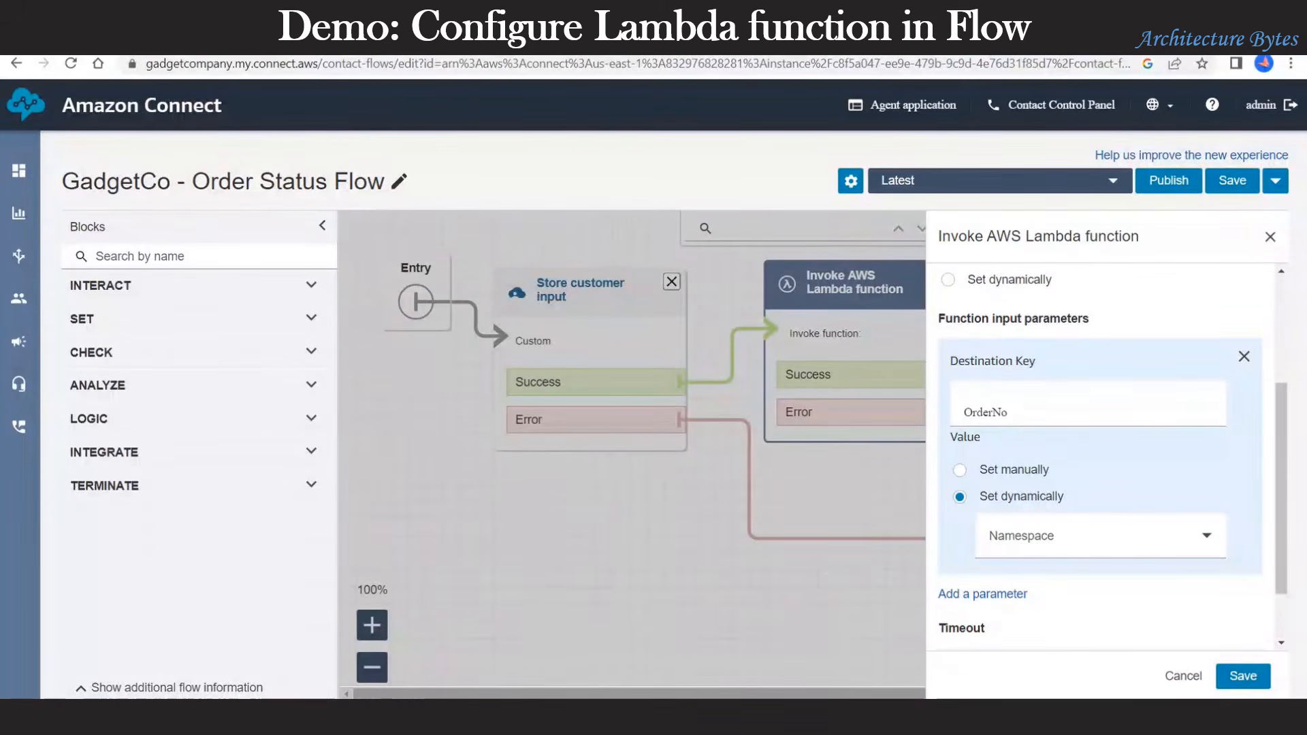
left_click(1137, 546)
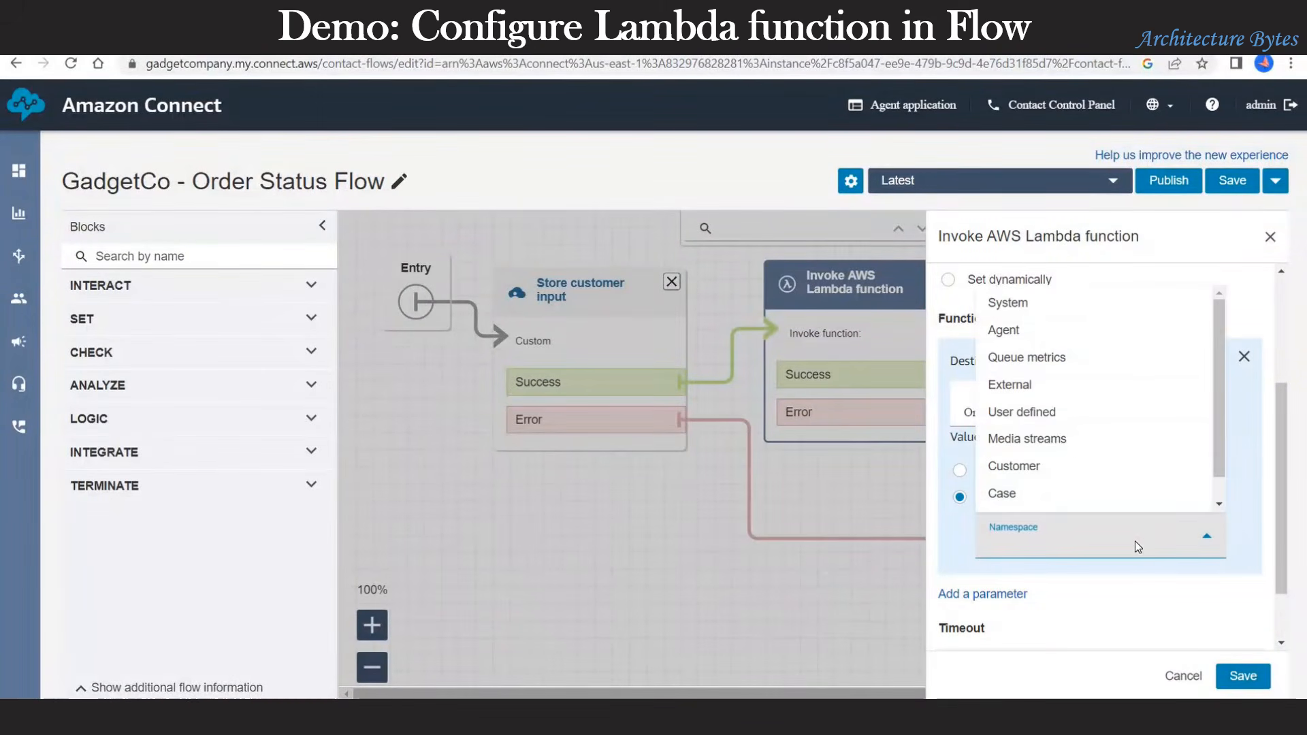
left_click(1007, 303)
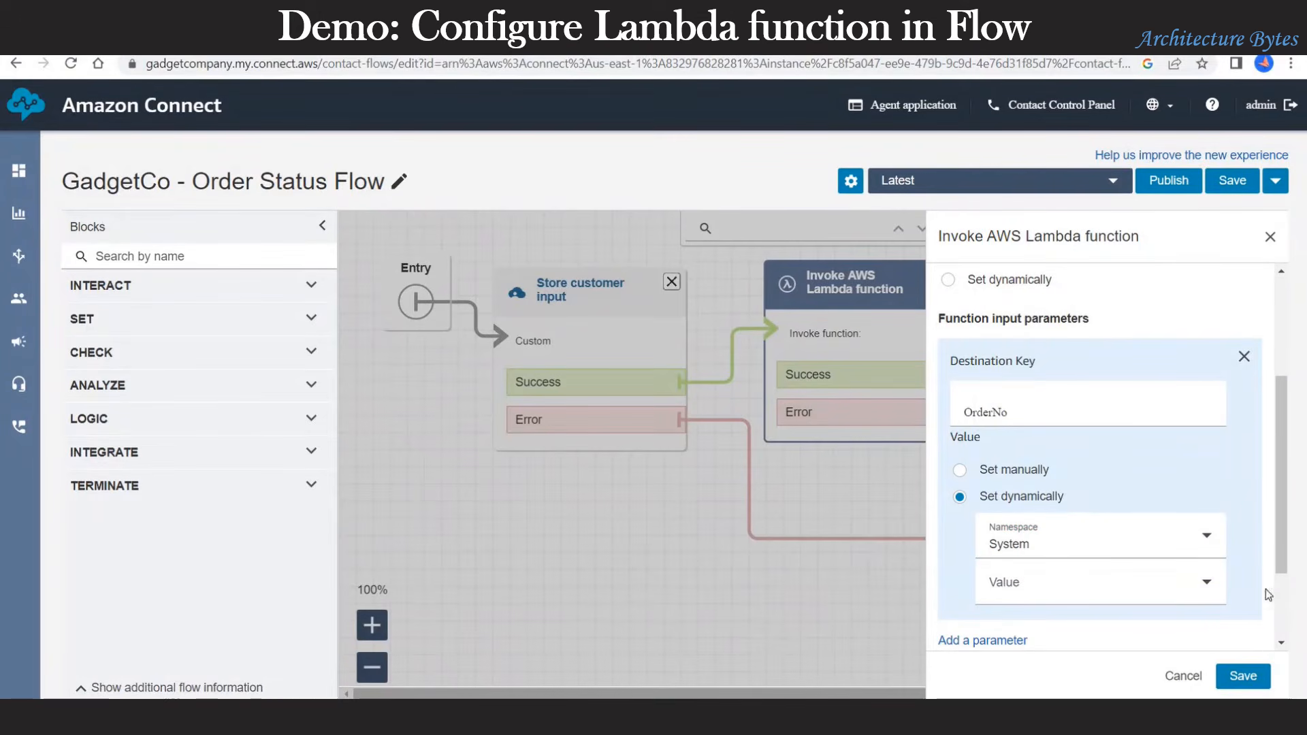
left_click(1209, 583)
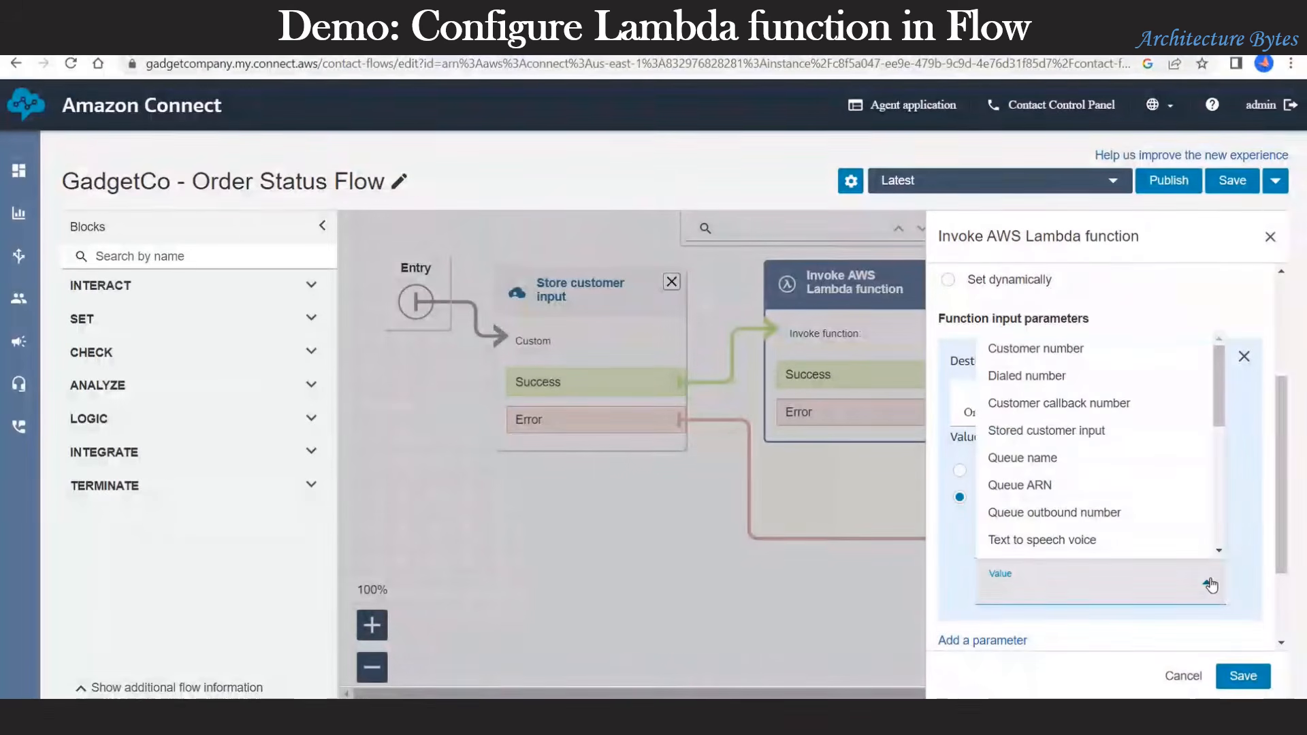
left_click(1129, 430)
Step: Set the Lambda timeout to 8 seconds and save the block
scroll(1021, 633, "down", 2)
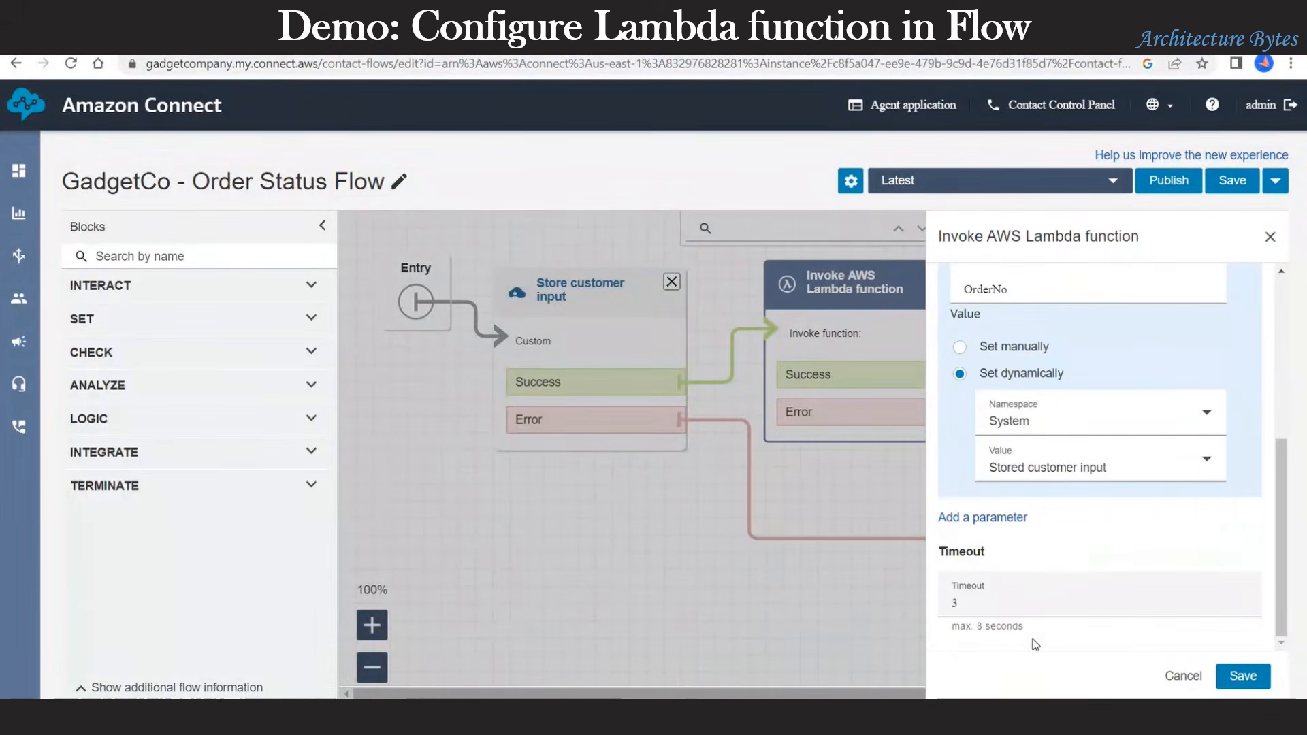
double_click(983, 609)
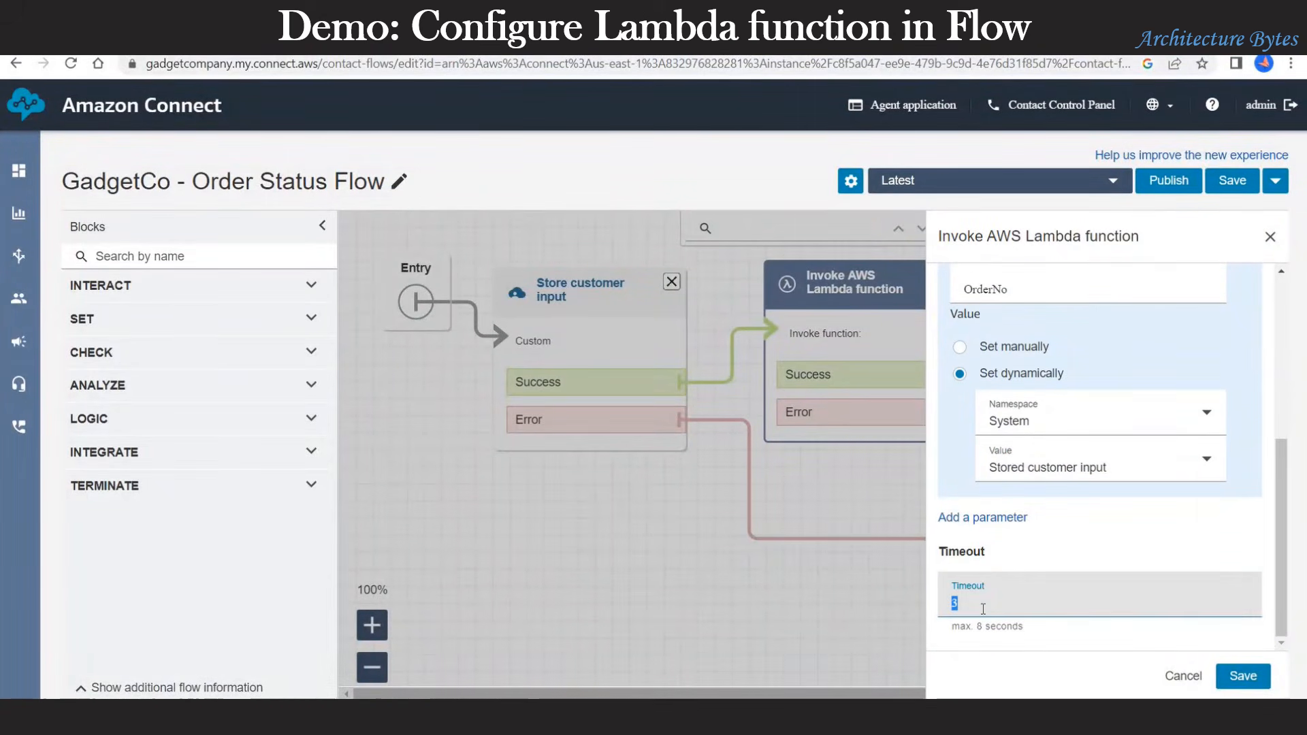
type("9")
key("BackSpace")
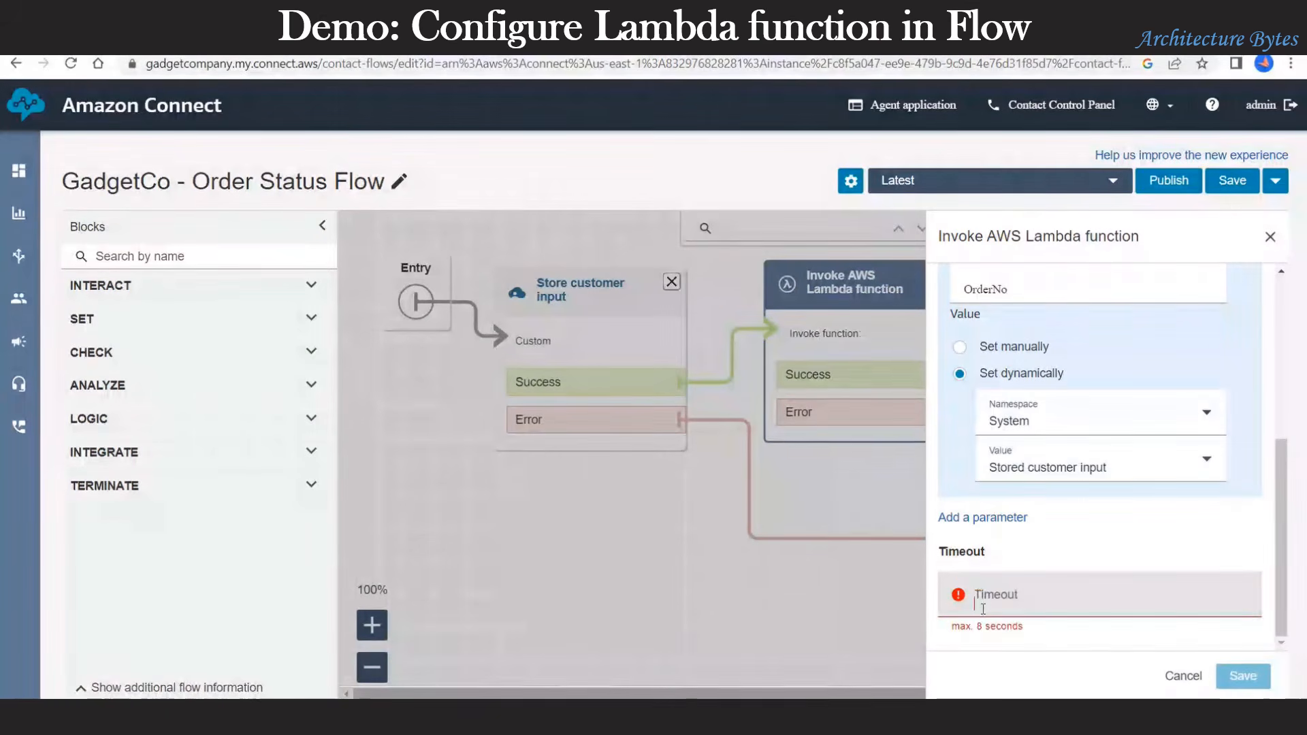
type("8")
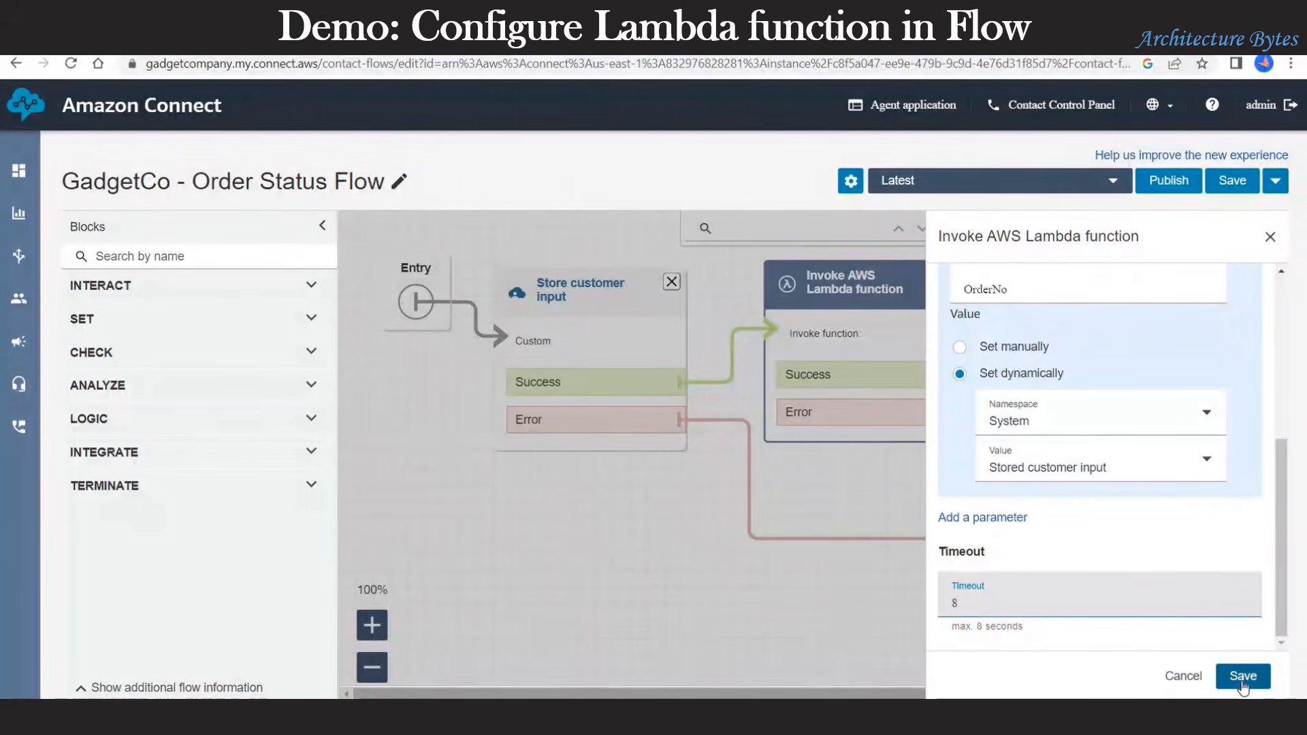
left_click(1240, 677)
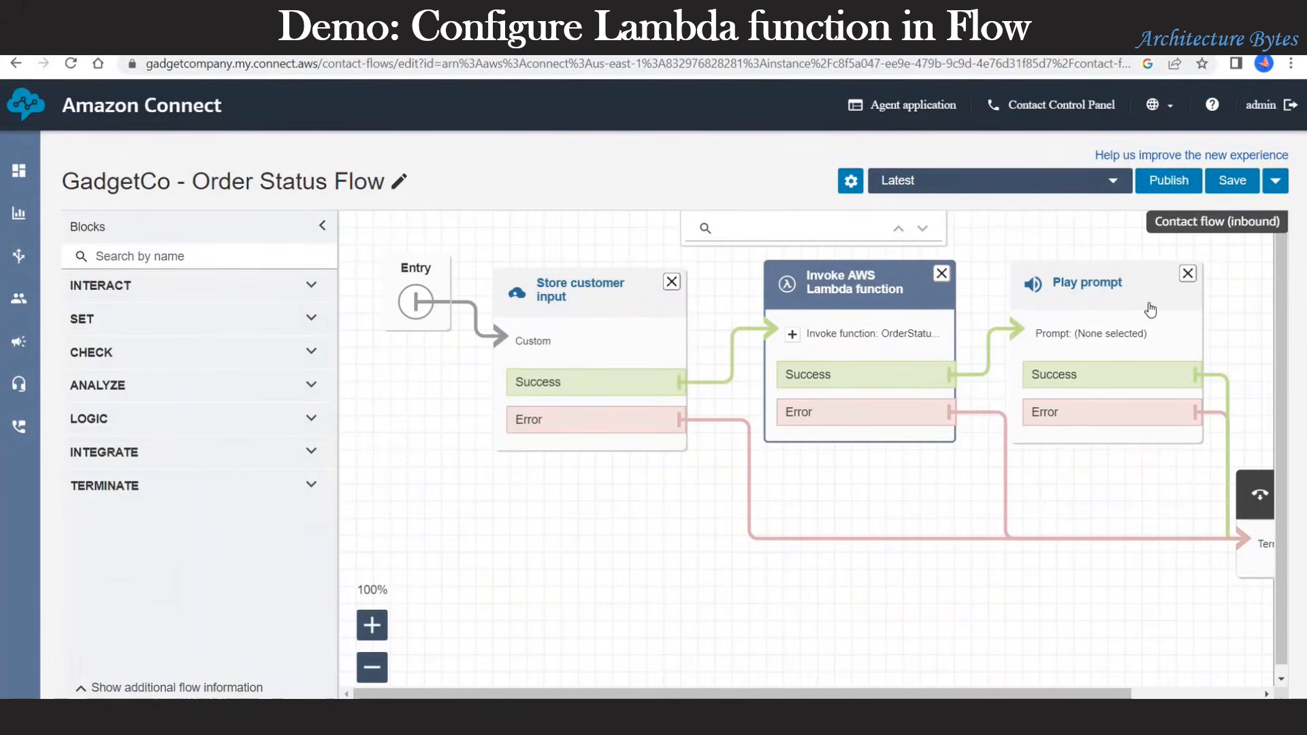
Step: Make the Play prompt text-to-speech with a message using $.External.OrderStatus and $.External.ExpectedDeliveryDate
left_click(1105, 287)
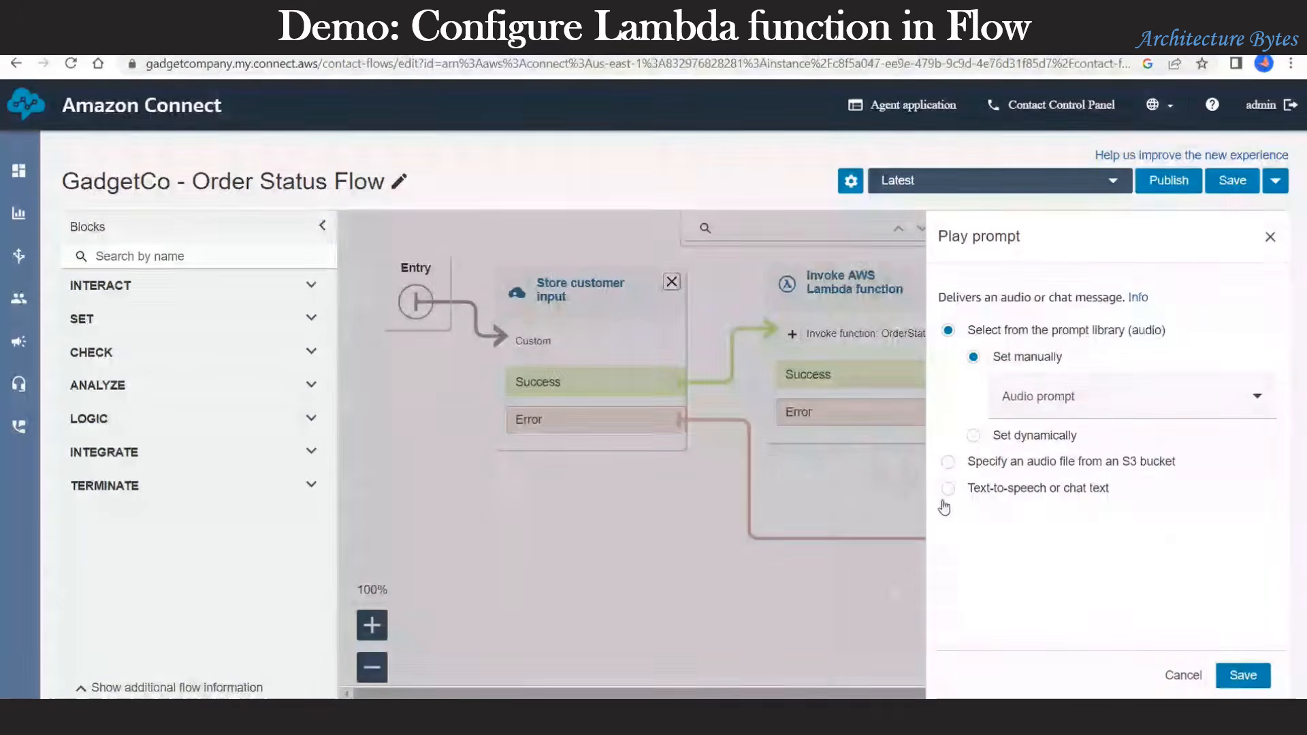
left_click(1026, 489)
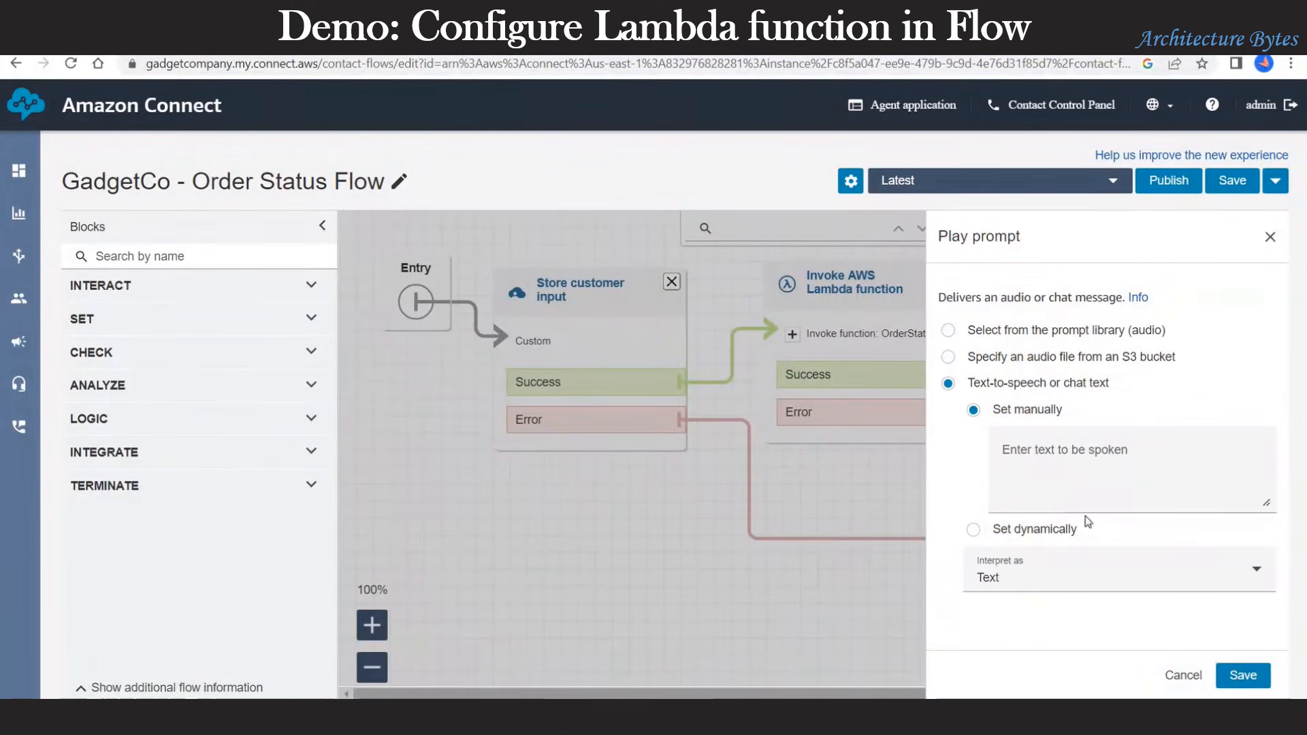
left_click(1041, 456)
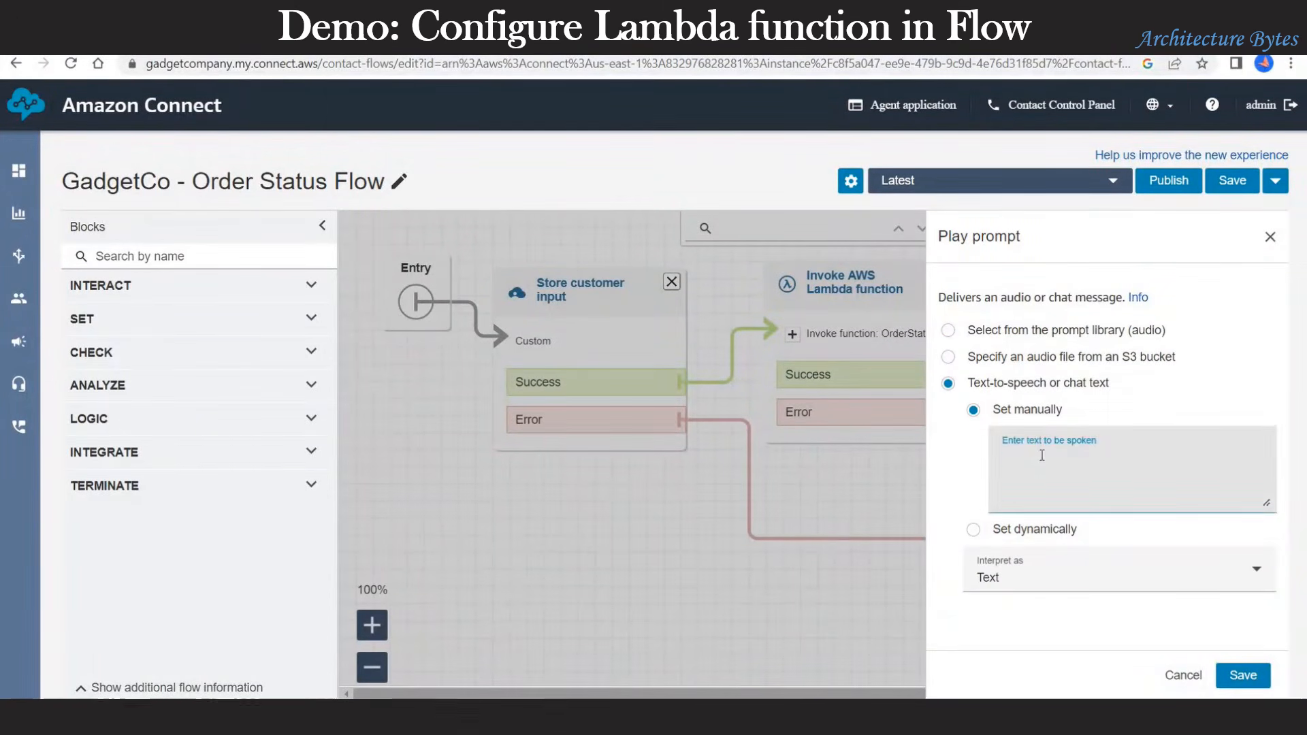
type("The status of your Order is $.External.OrderStatus and expected delivery date is $.External.ExpectedDeliveryDate")
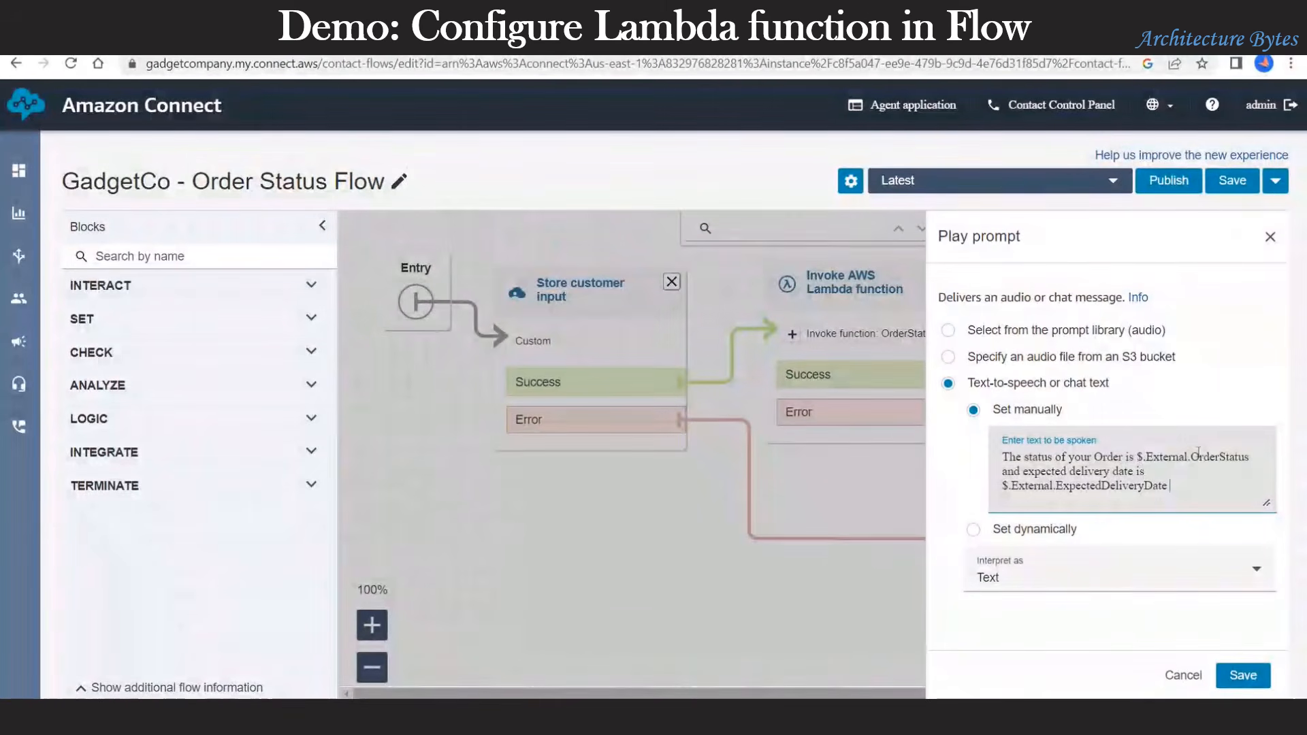
left_click_drag(1137, 456, 1250, 453)
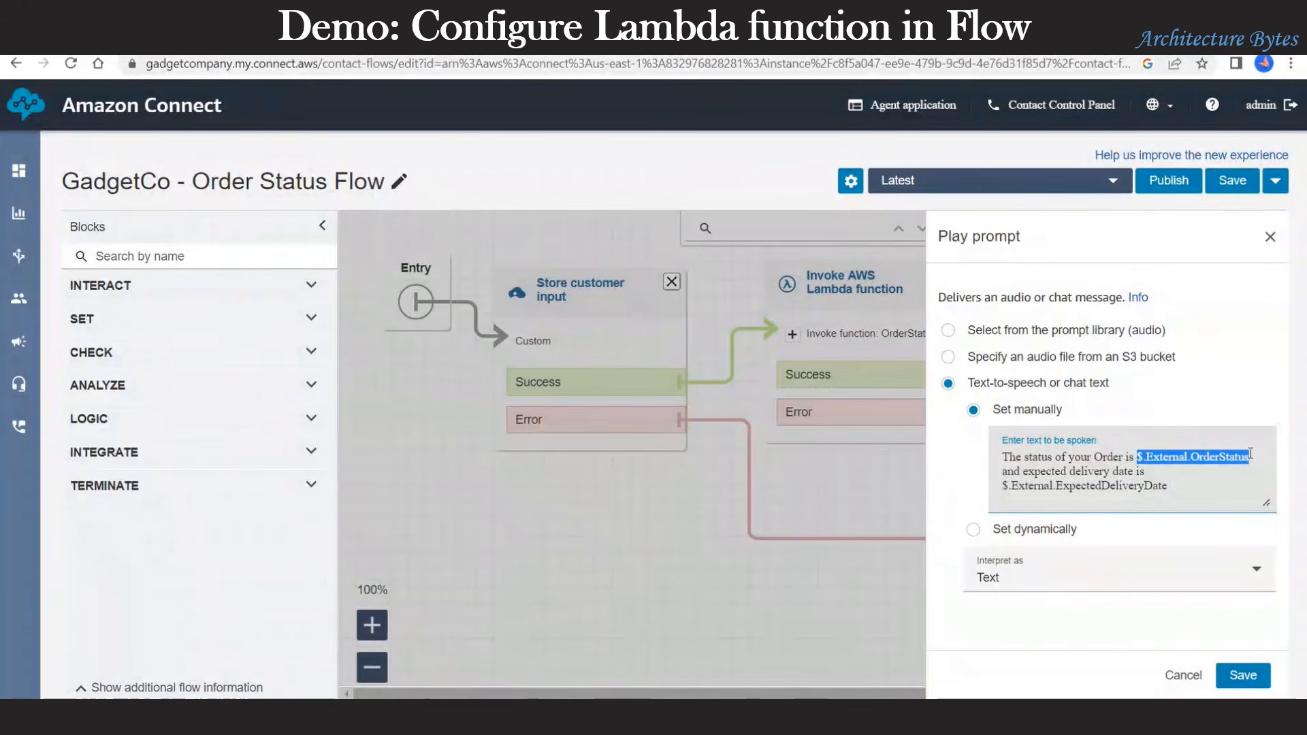
left_click(1004, 488)
left_click_drag(1114, 485, 1168, 484)
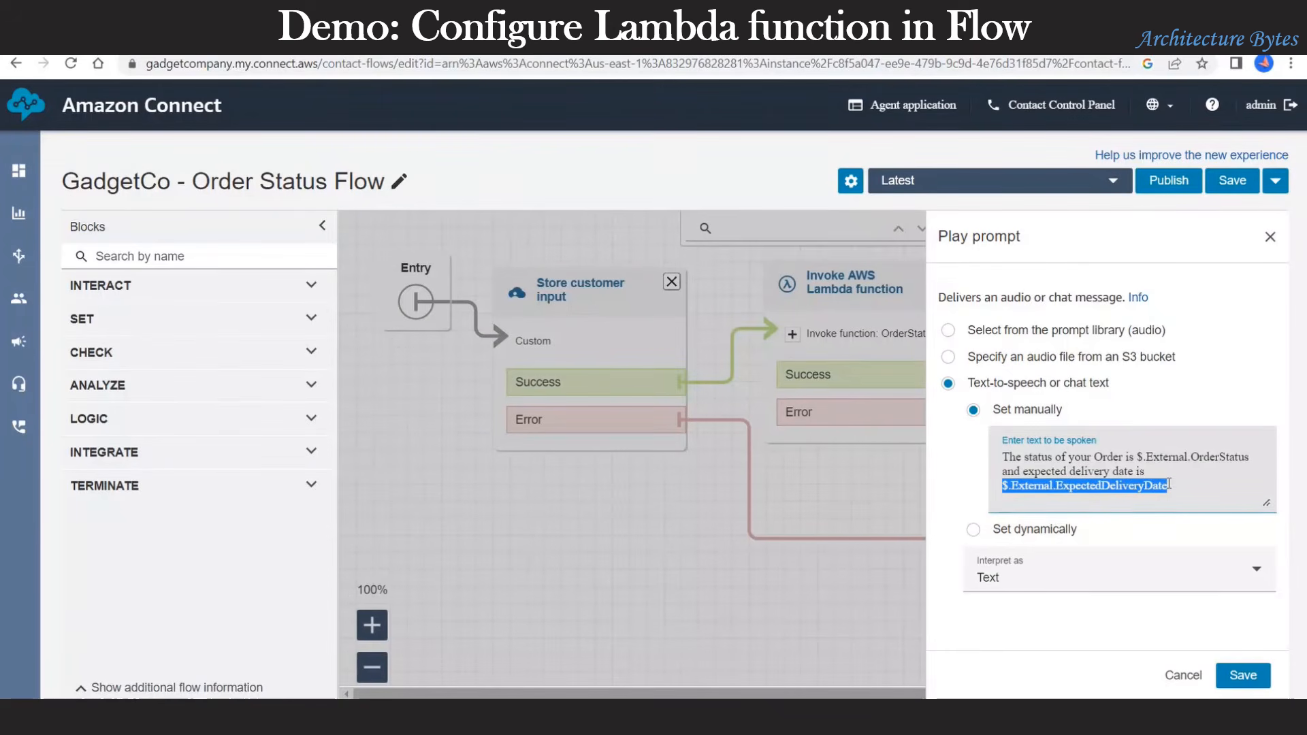
left_click(1242, 675)
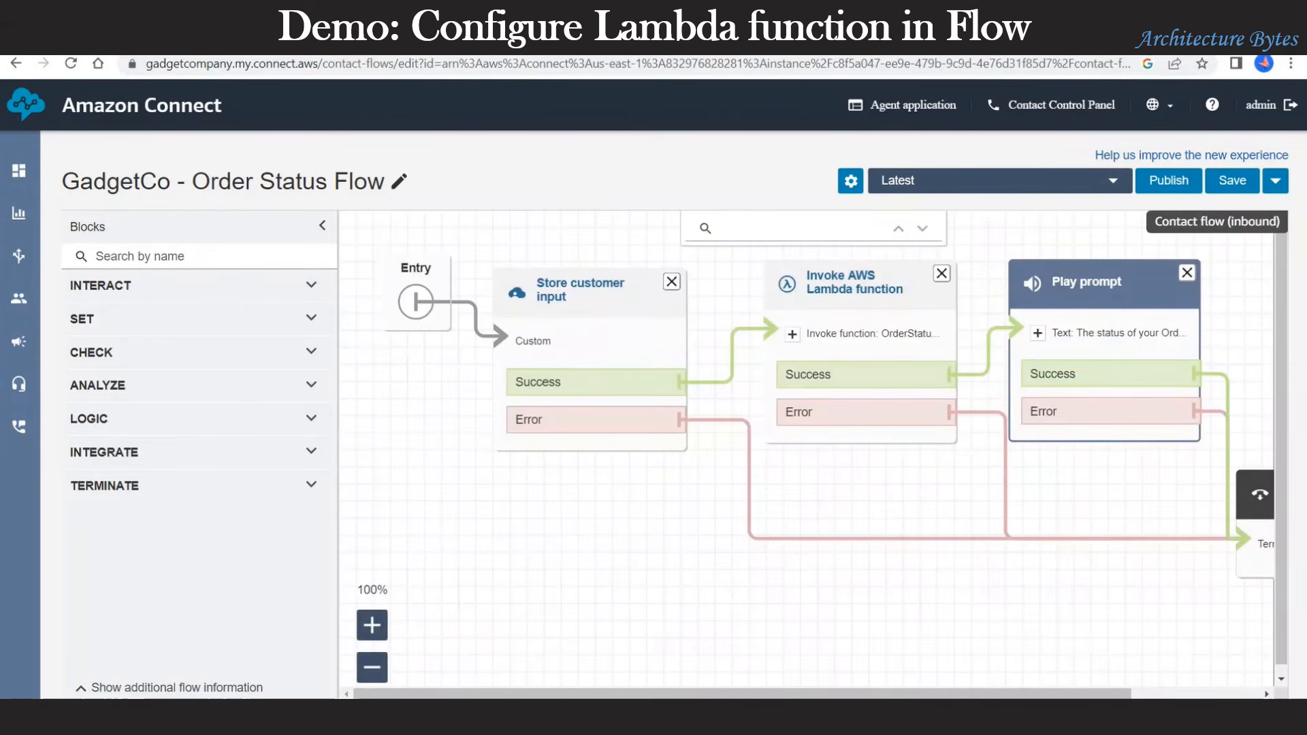
Step: Save GadgetCo - Order Status Flow, then publish it, confirming each dialog
left_click(1232, 181)
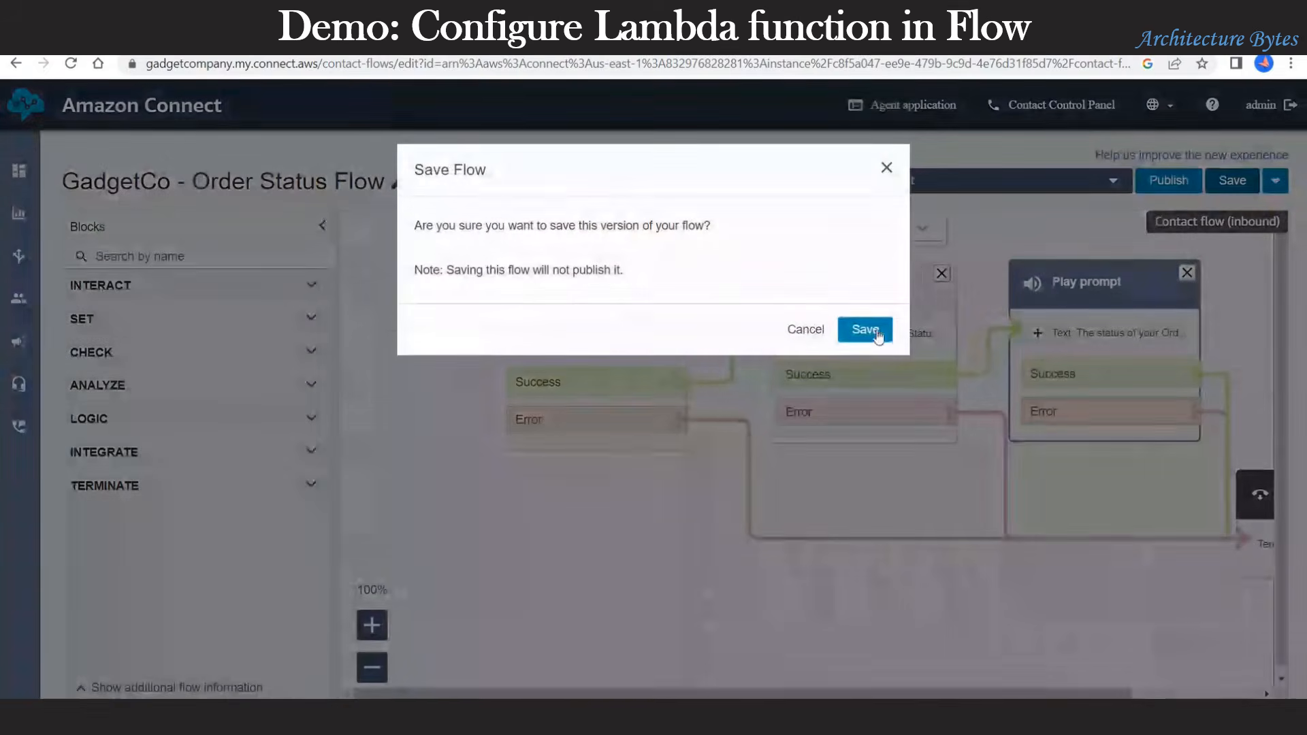
left_click(877, 331)
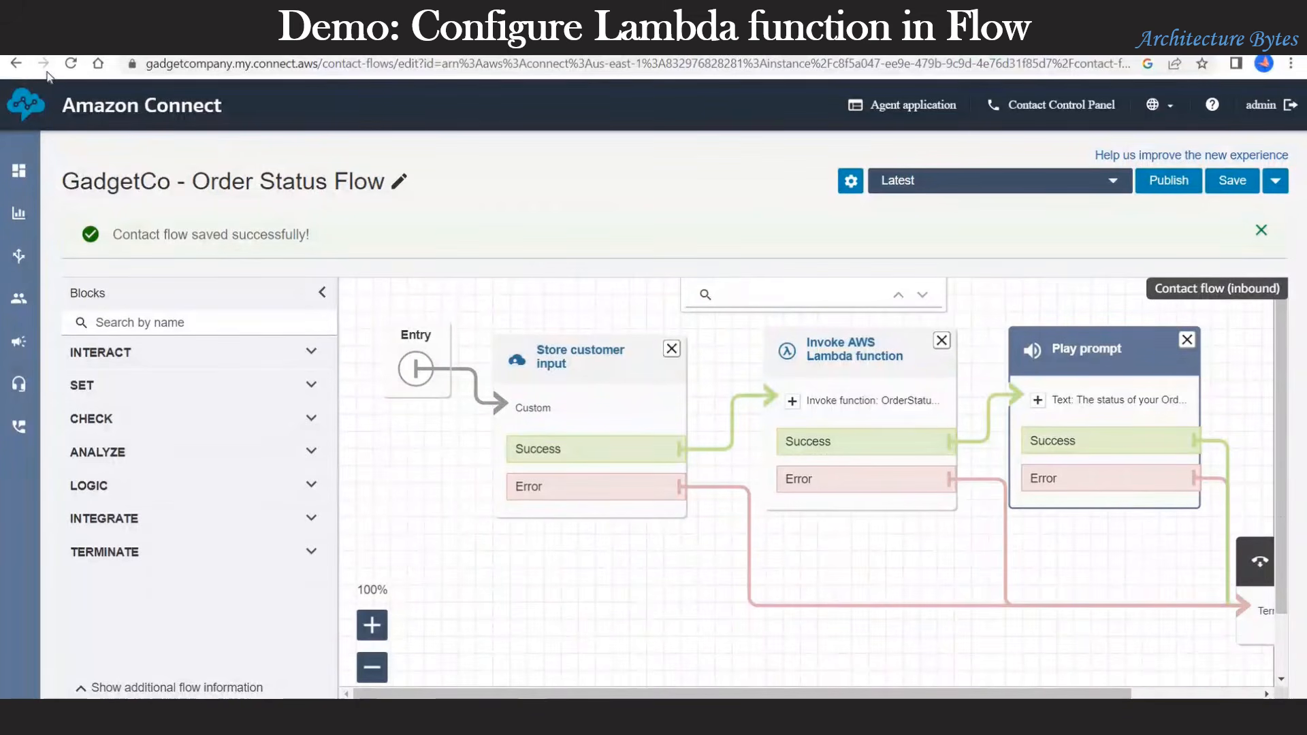
left_click(1174, 182)
left_click(849, 331)
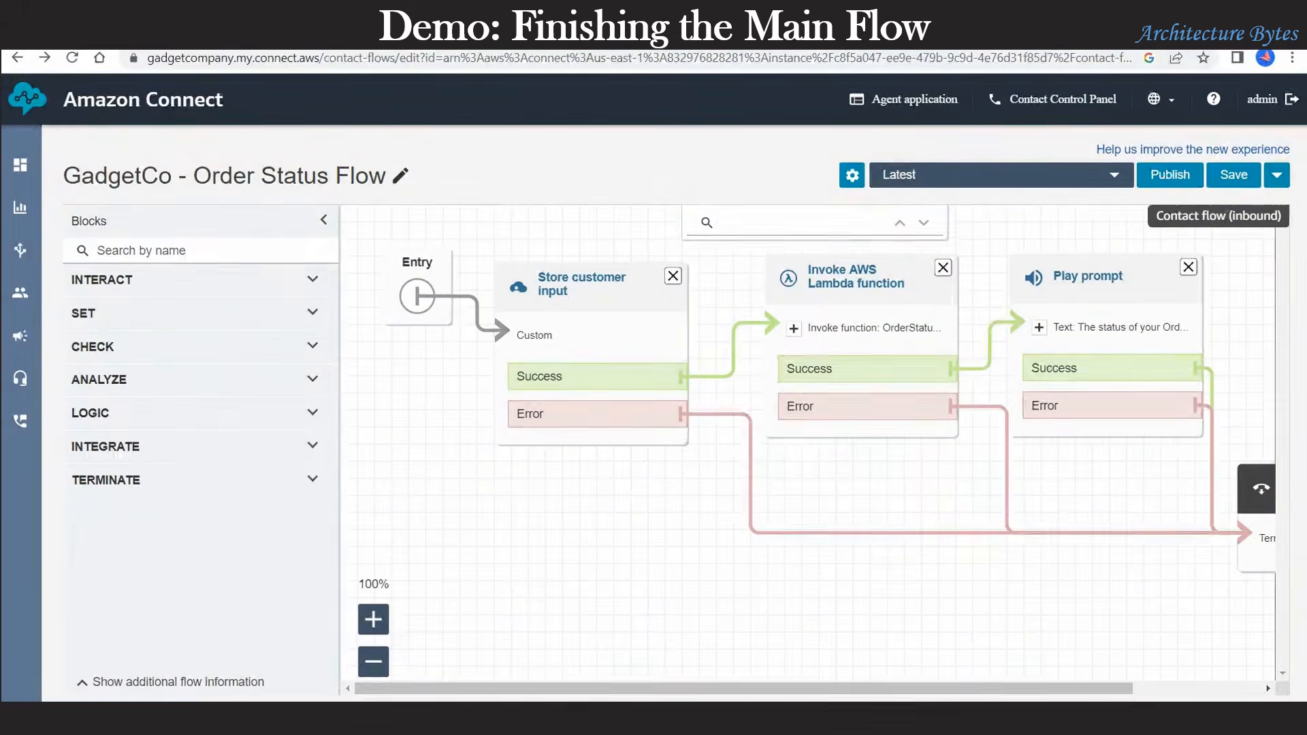
Step: From the contact flows list, open GadgetCo - Main Flow and its third, unassigned Transfer to flow block
mouse_move(18, 255)
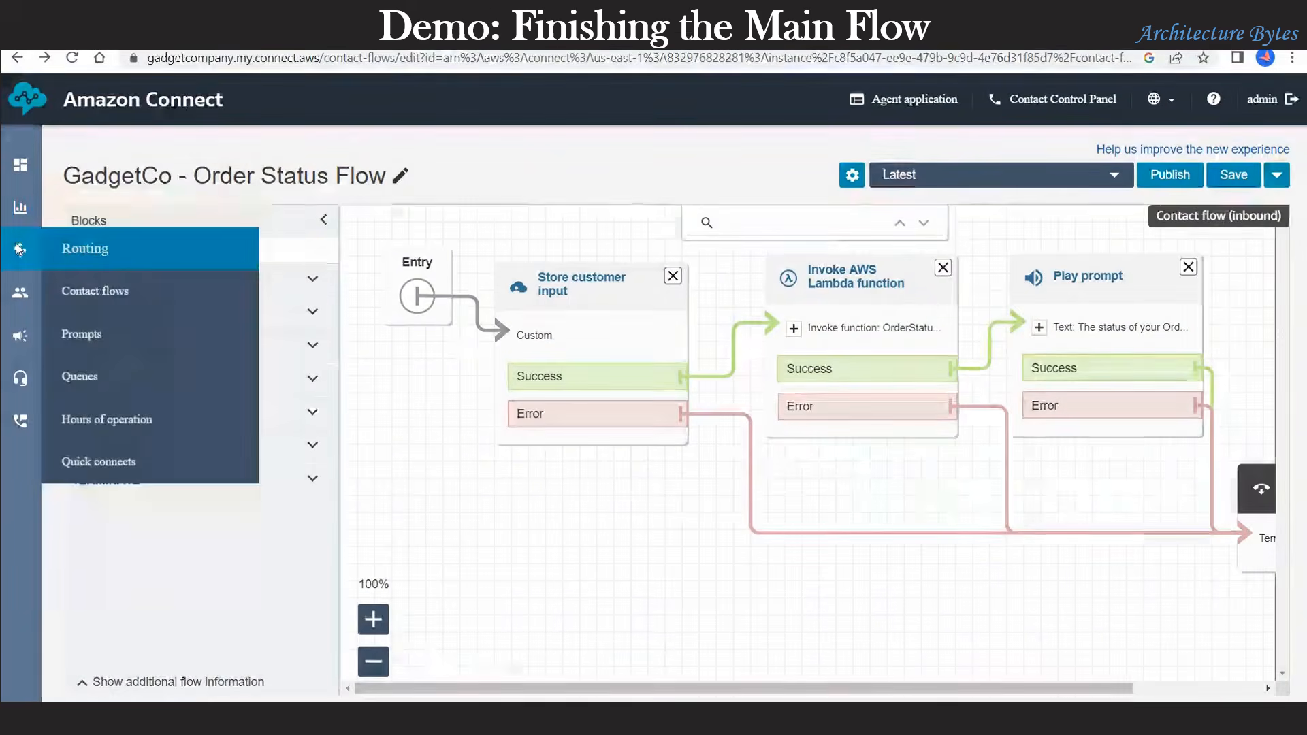
left_click(106, 291)
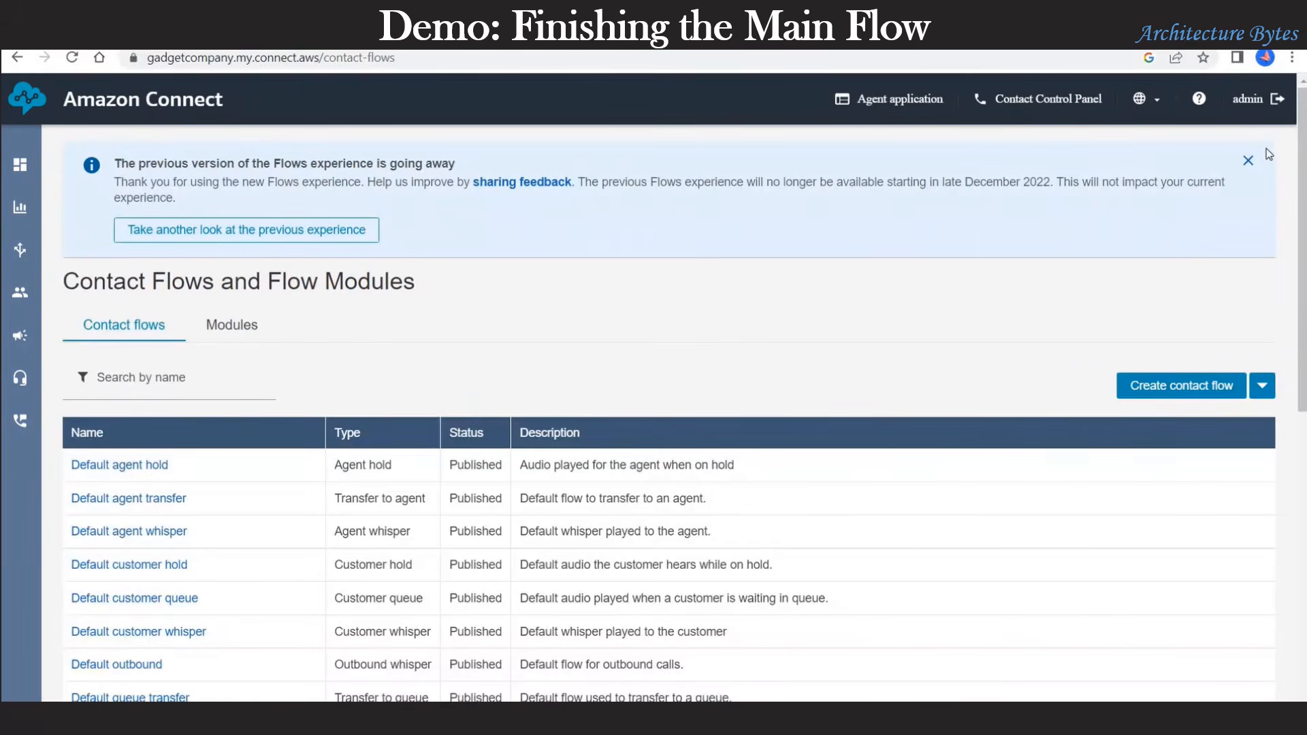
left_click(1247, 160)
scroll(209, 525, "down", 3)
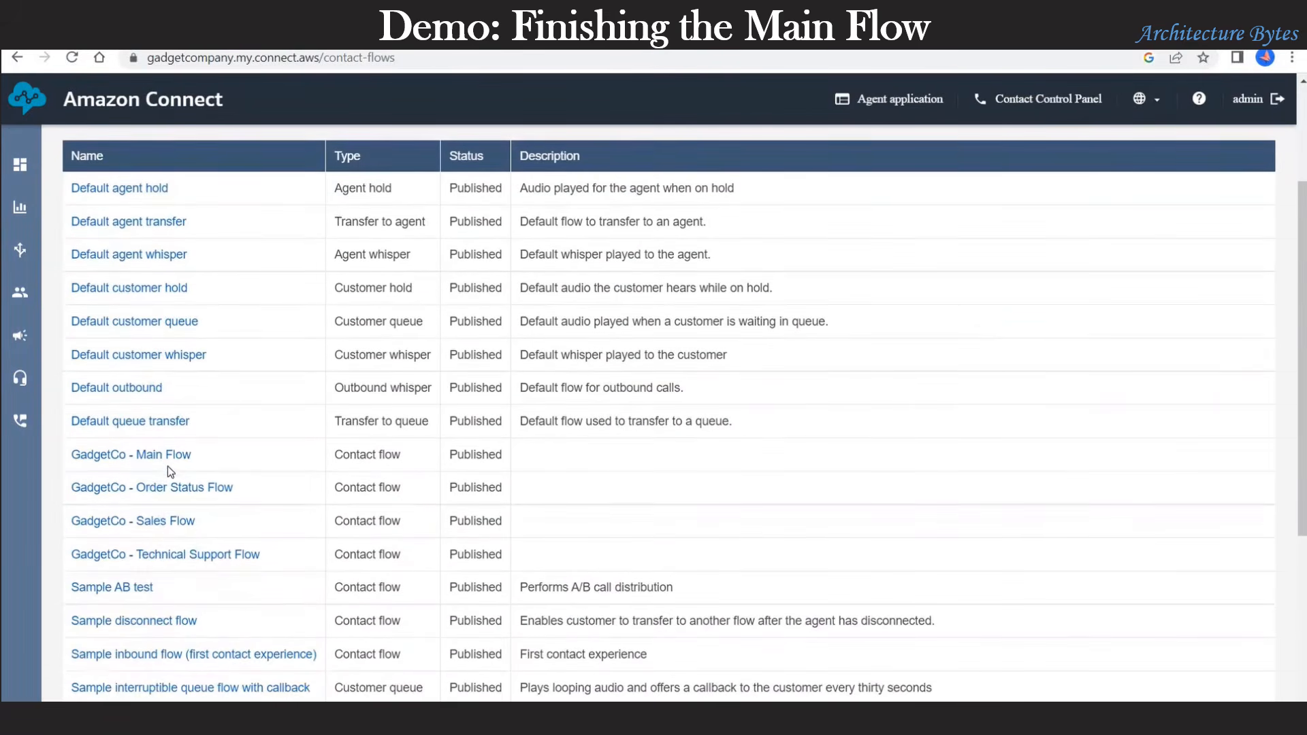
left_click(166, 459)
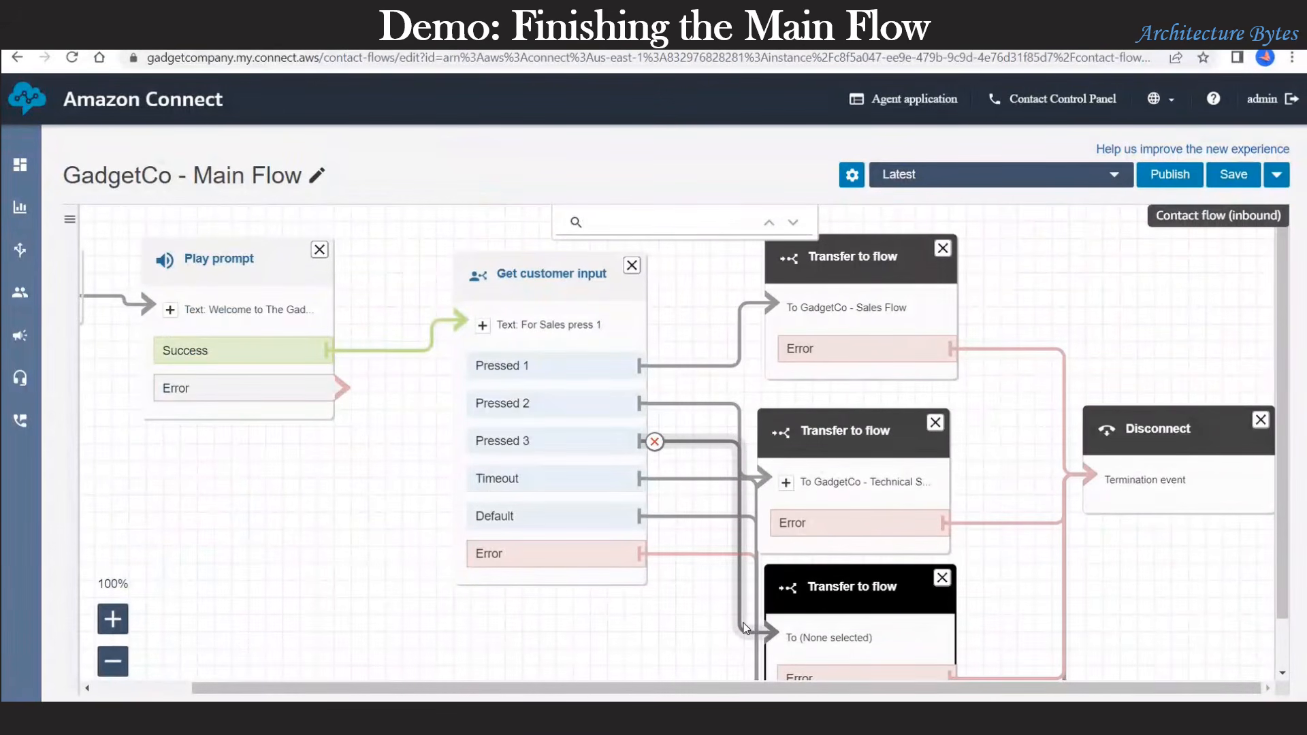
left_click(849, 589)
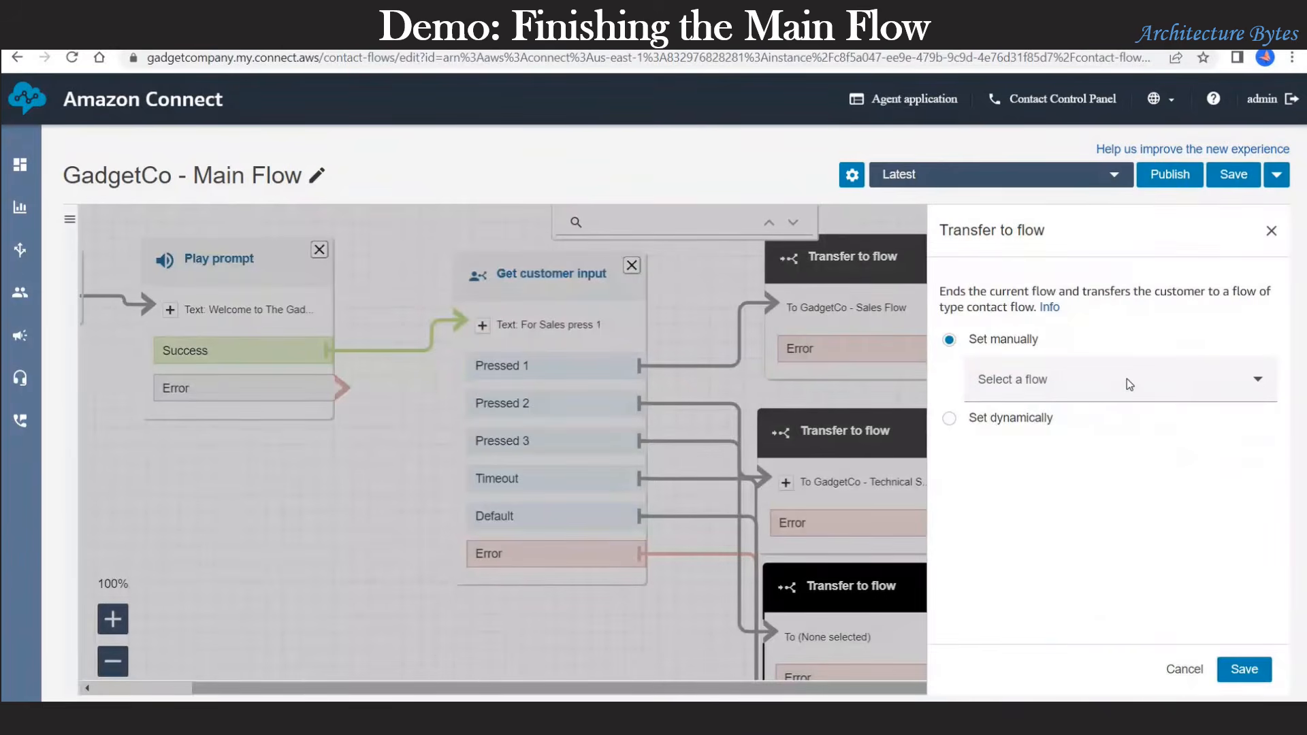
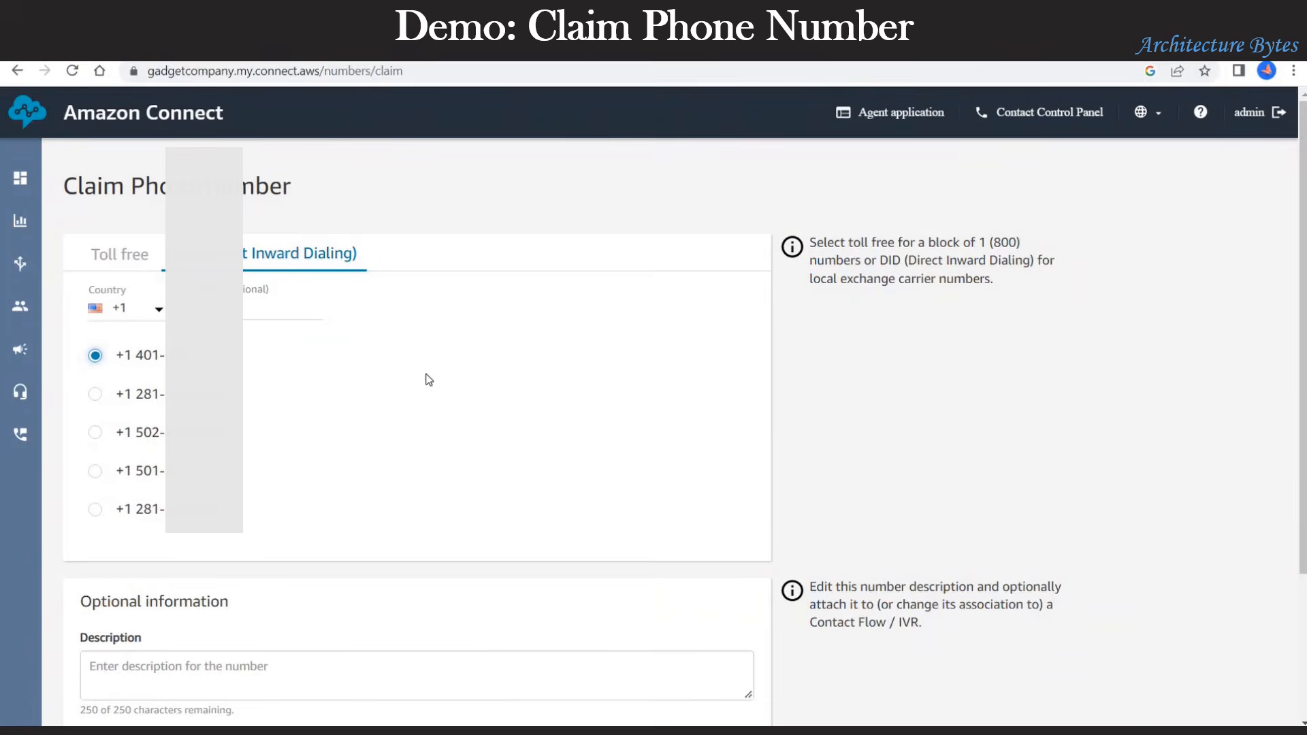
Step: Save the claim for the selected +1 401 DID phone number
scroll(429, 379, "down", 3)
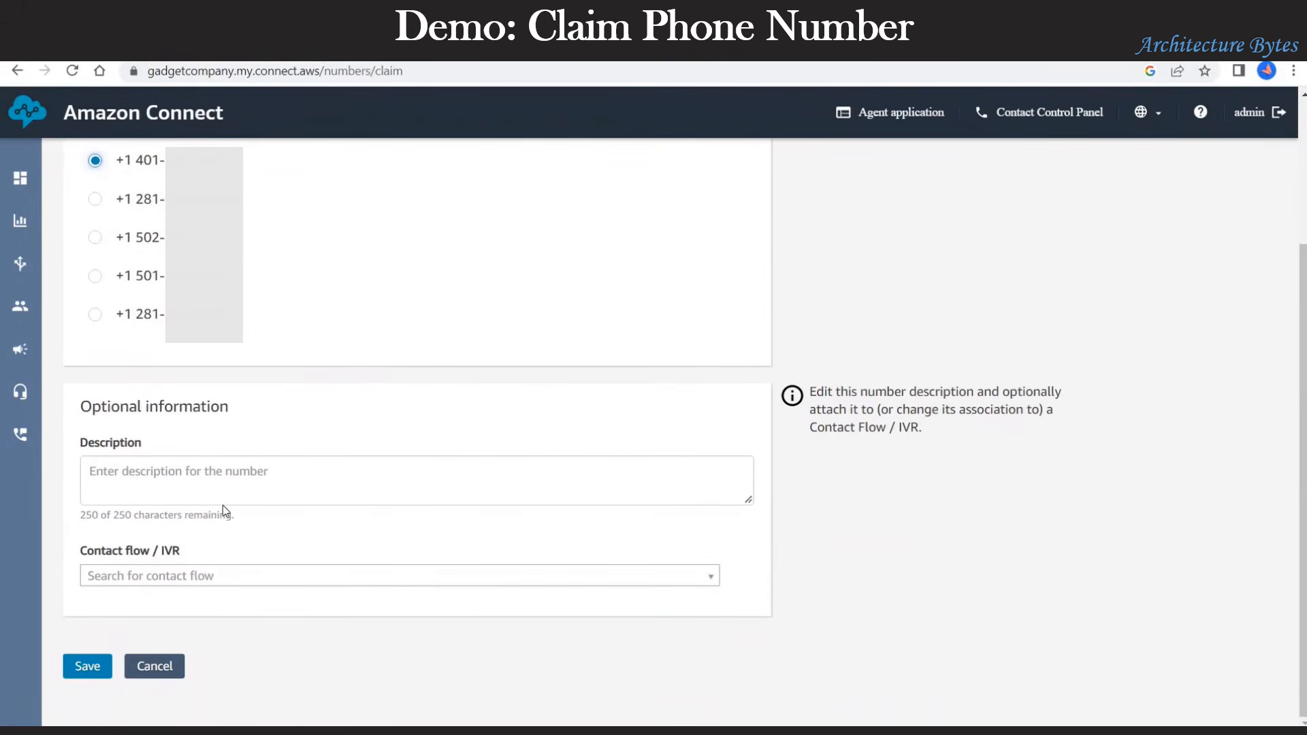
left_click(78, 667)
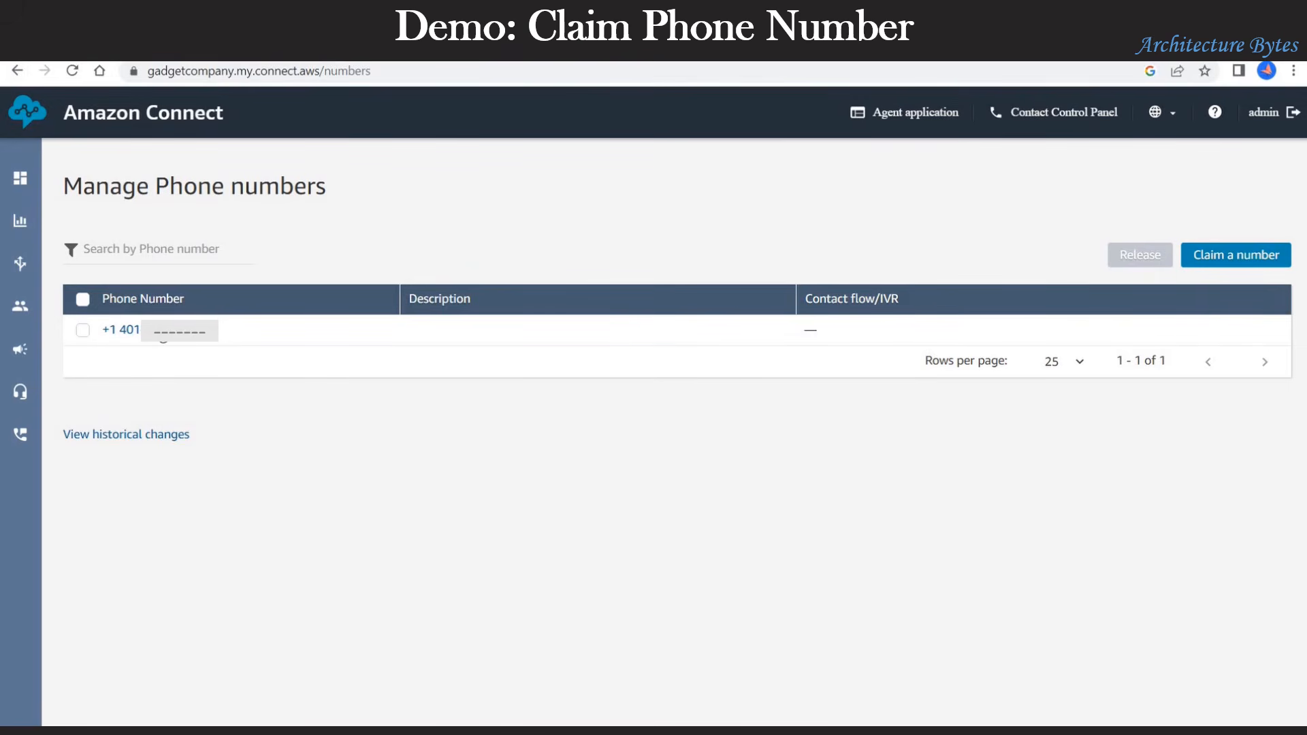
Step: Set the +1 401 number's contact flow to GadgetCo - Main Flow and save
left_click(163, 334)
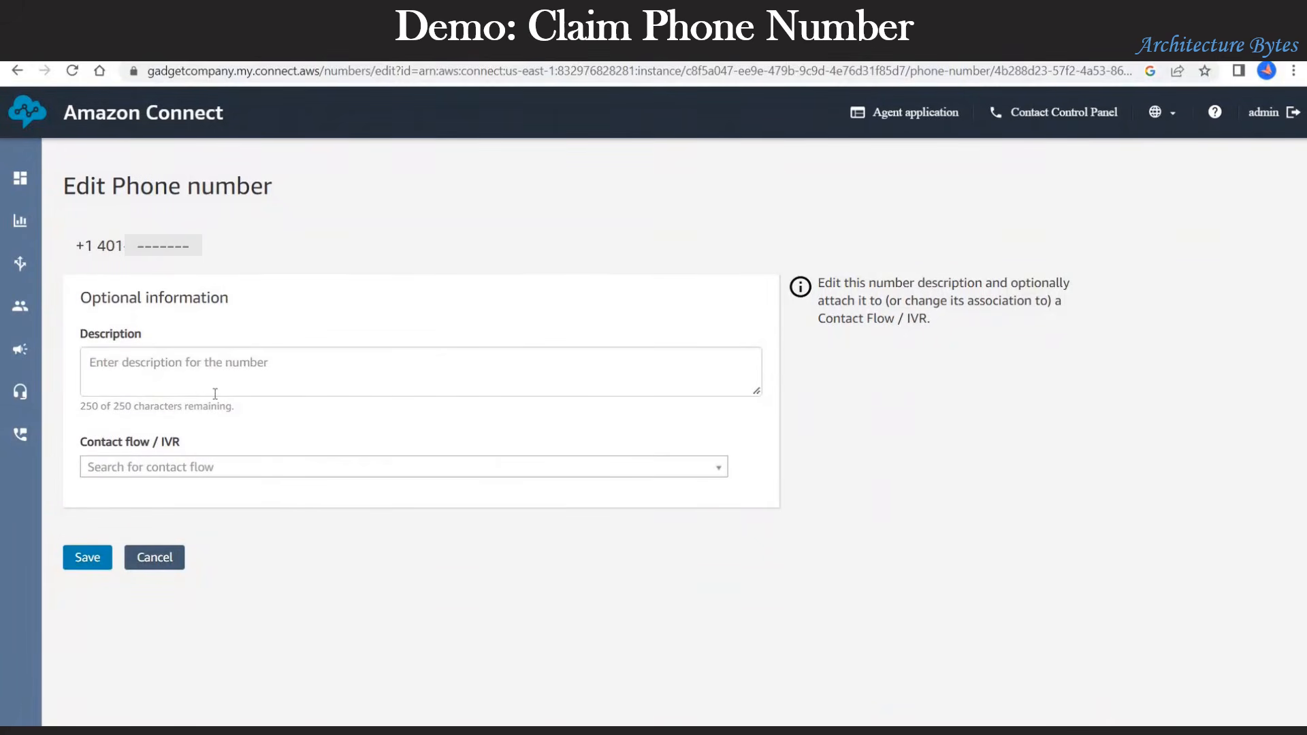
left_click(281, 470)
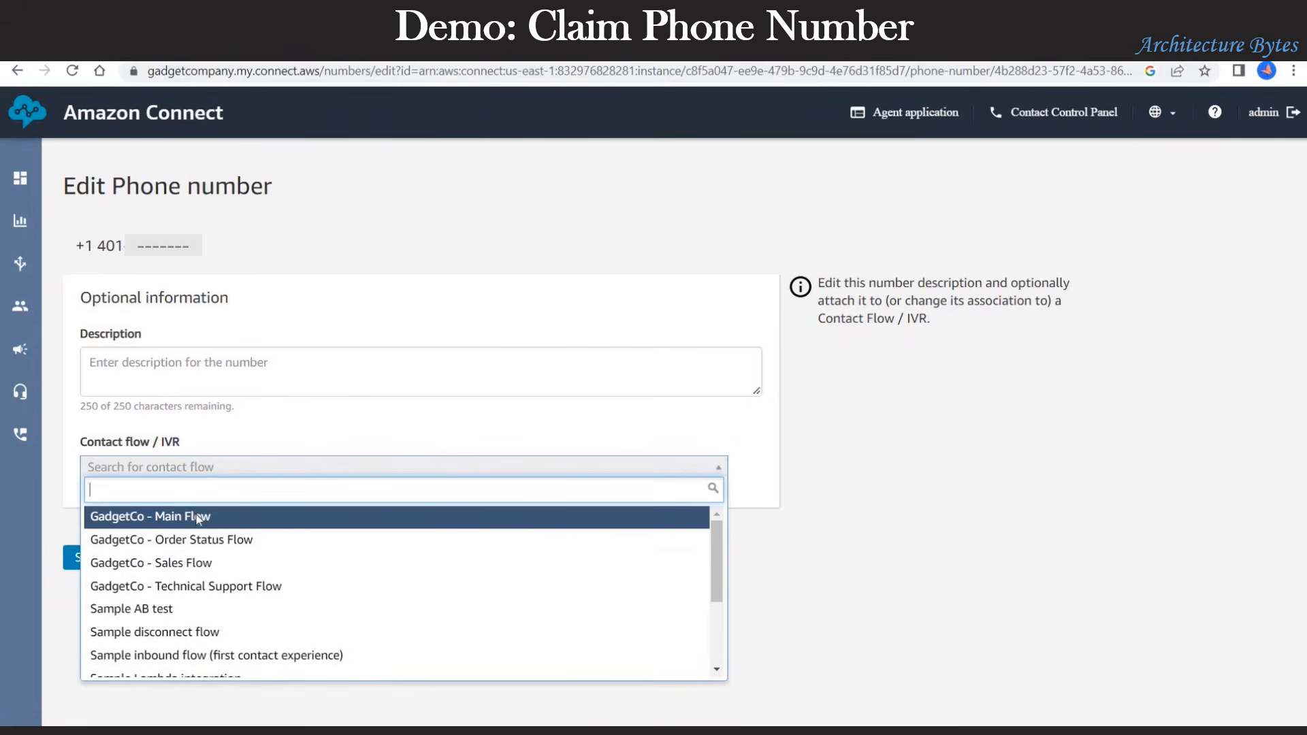
left_click(198, 517)
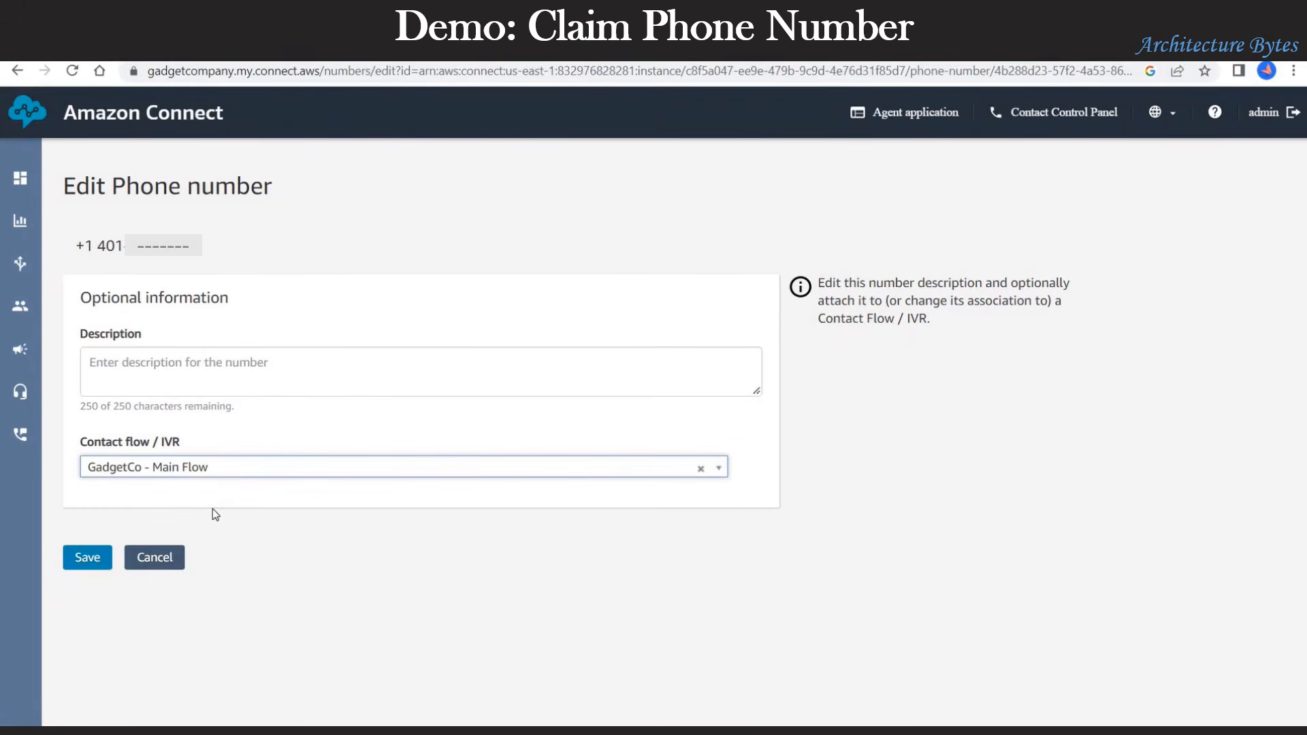
left_click(91, 569)
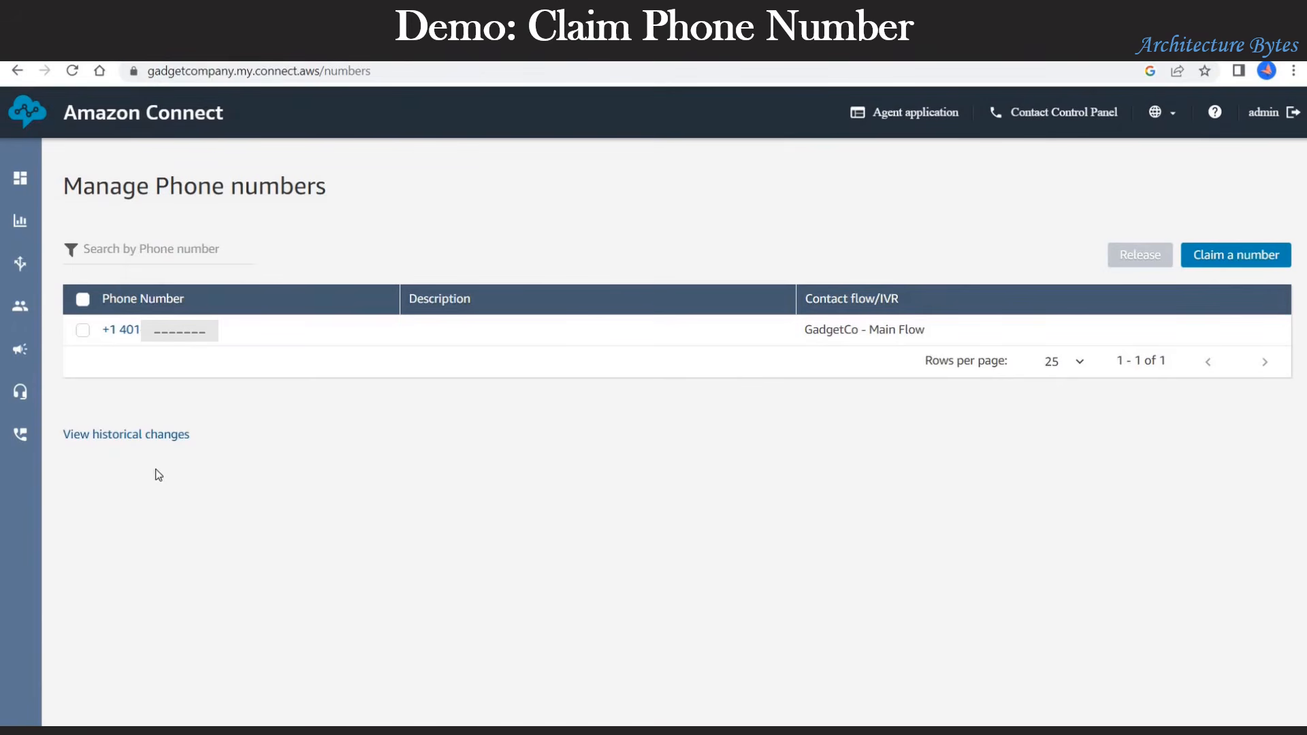
left_click_drag(832, 336, 924, 331)
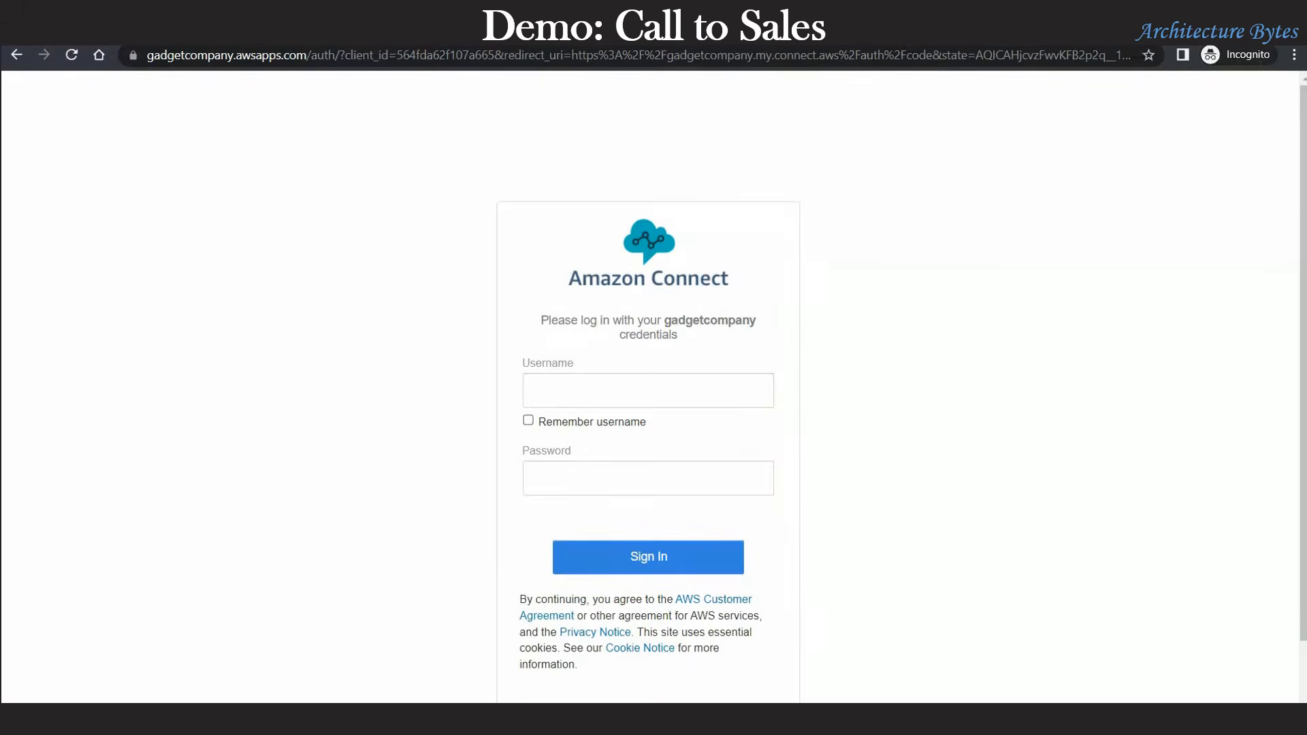
Step: Sign in to Amazon Connect with the sales agent's username and password
left_click(592, 392)
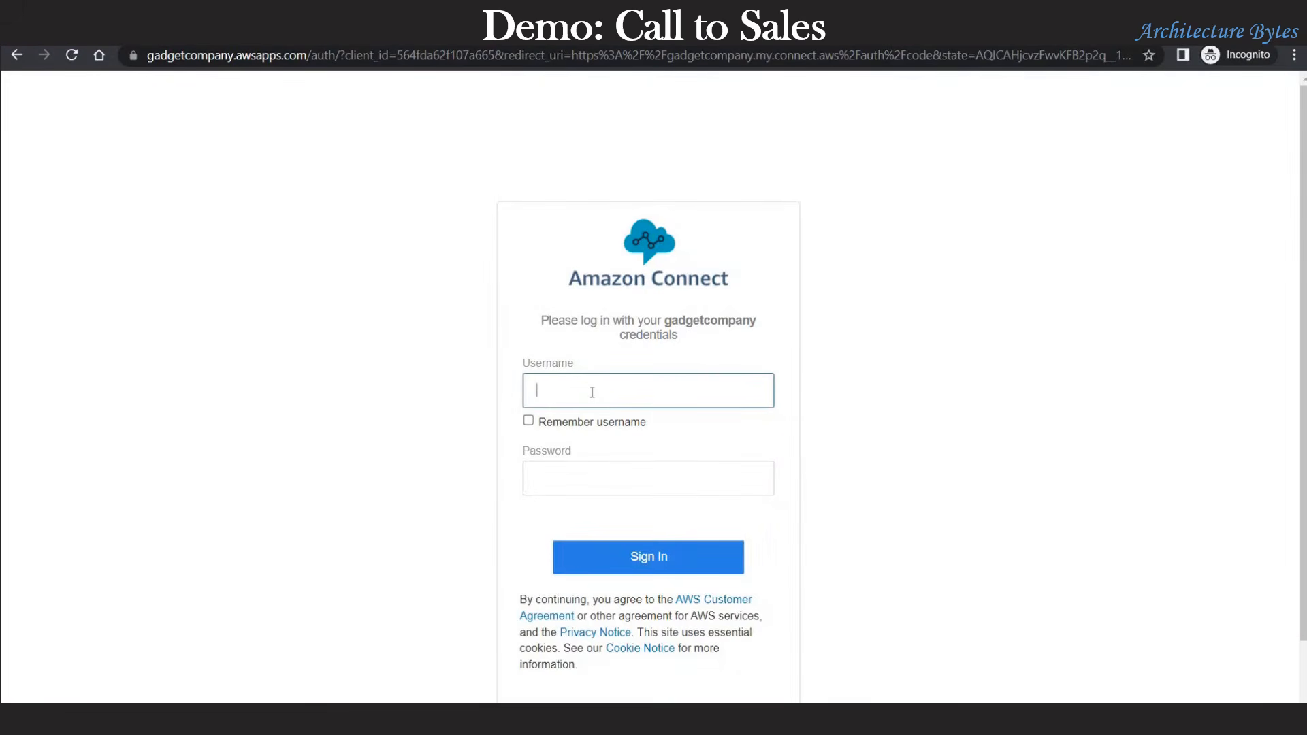
type("billg")
key("Tab")
key("Tab")
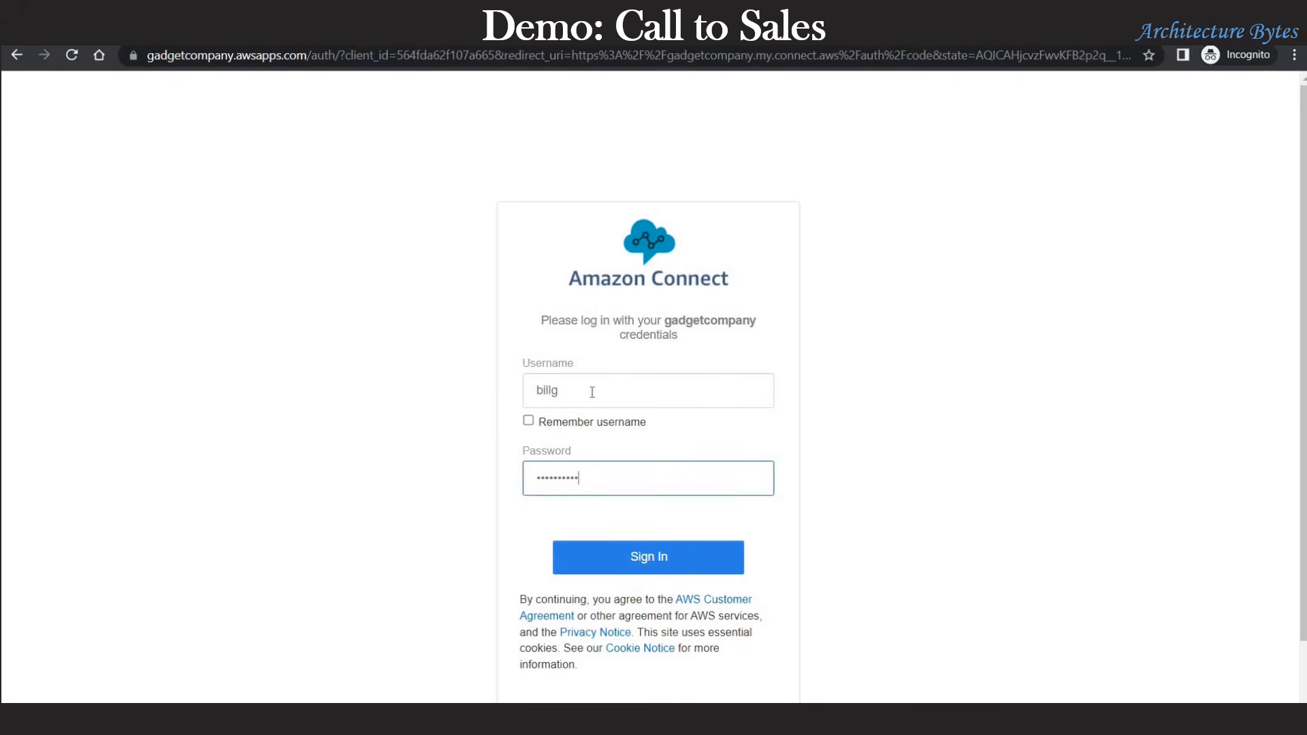
left_click(666, 565)
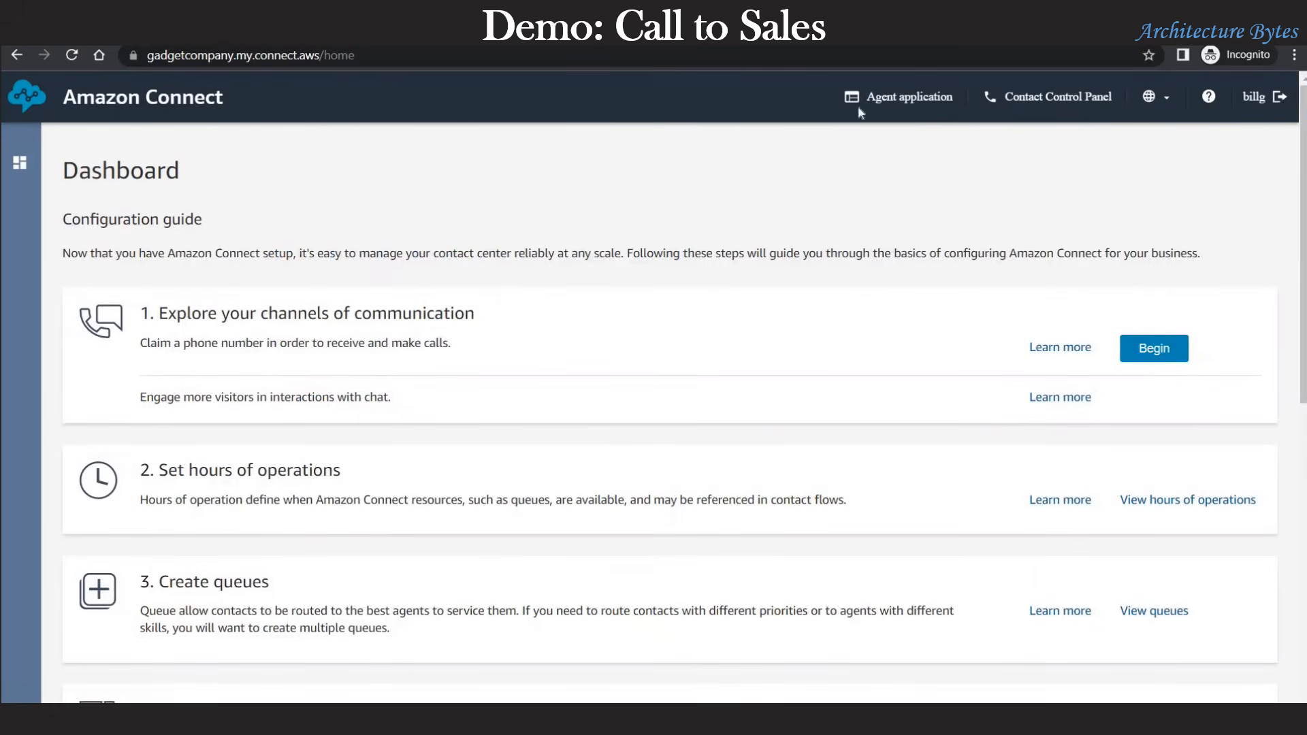
Step: Open the Agent Application, leave the agent Offline, and resize and move its window left
left_click(910, 97)
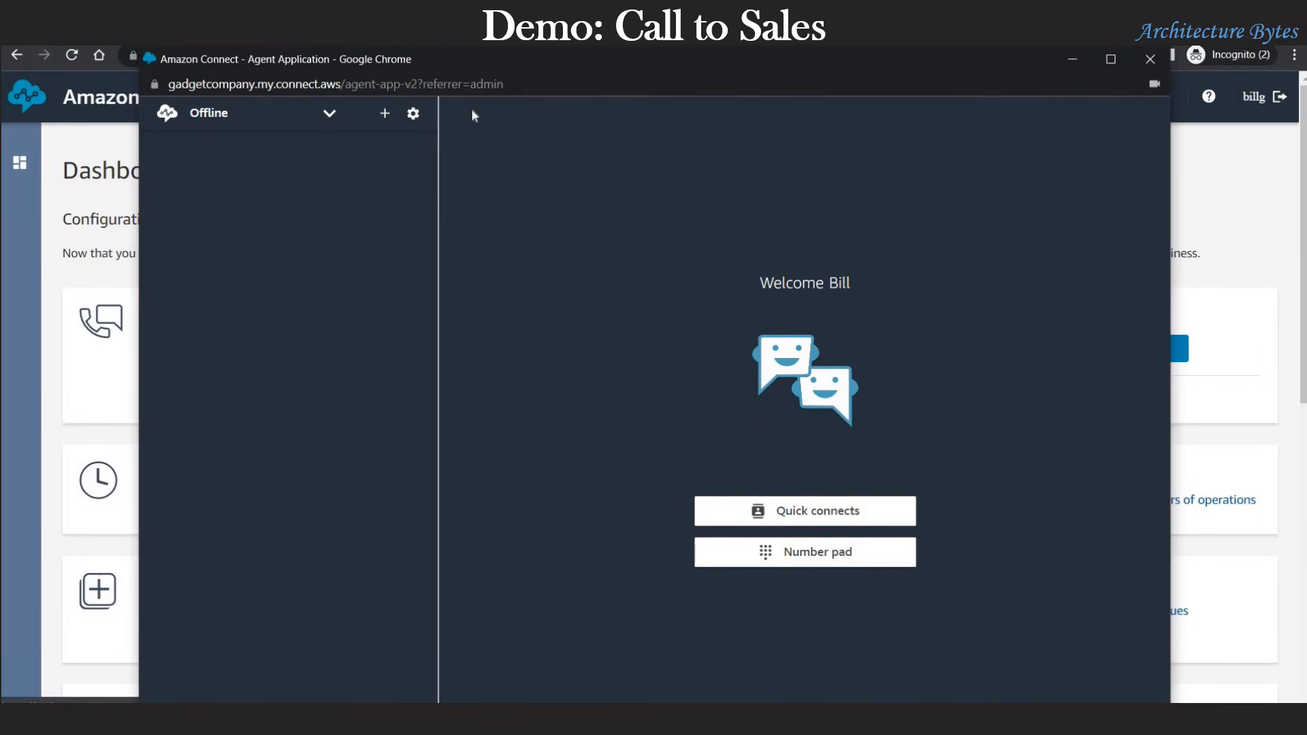
left_click(330, 113)
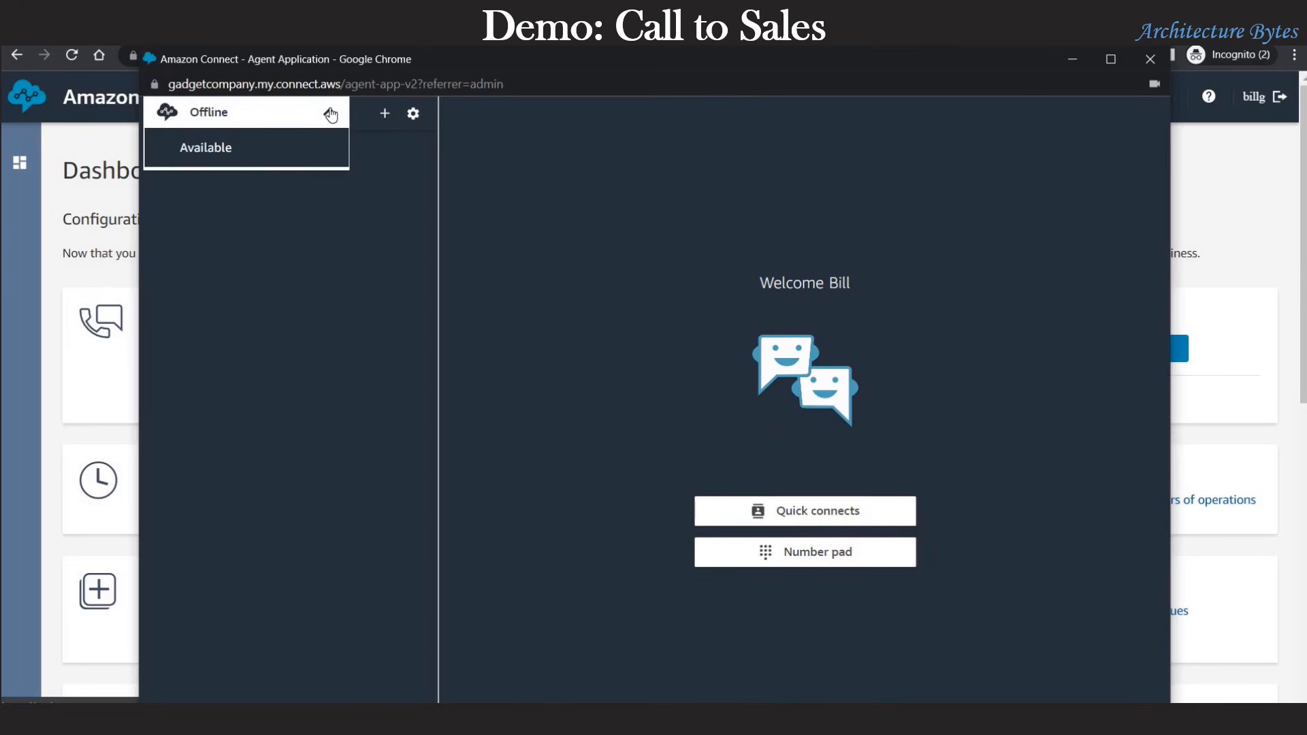
left_click(331, 114)
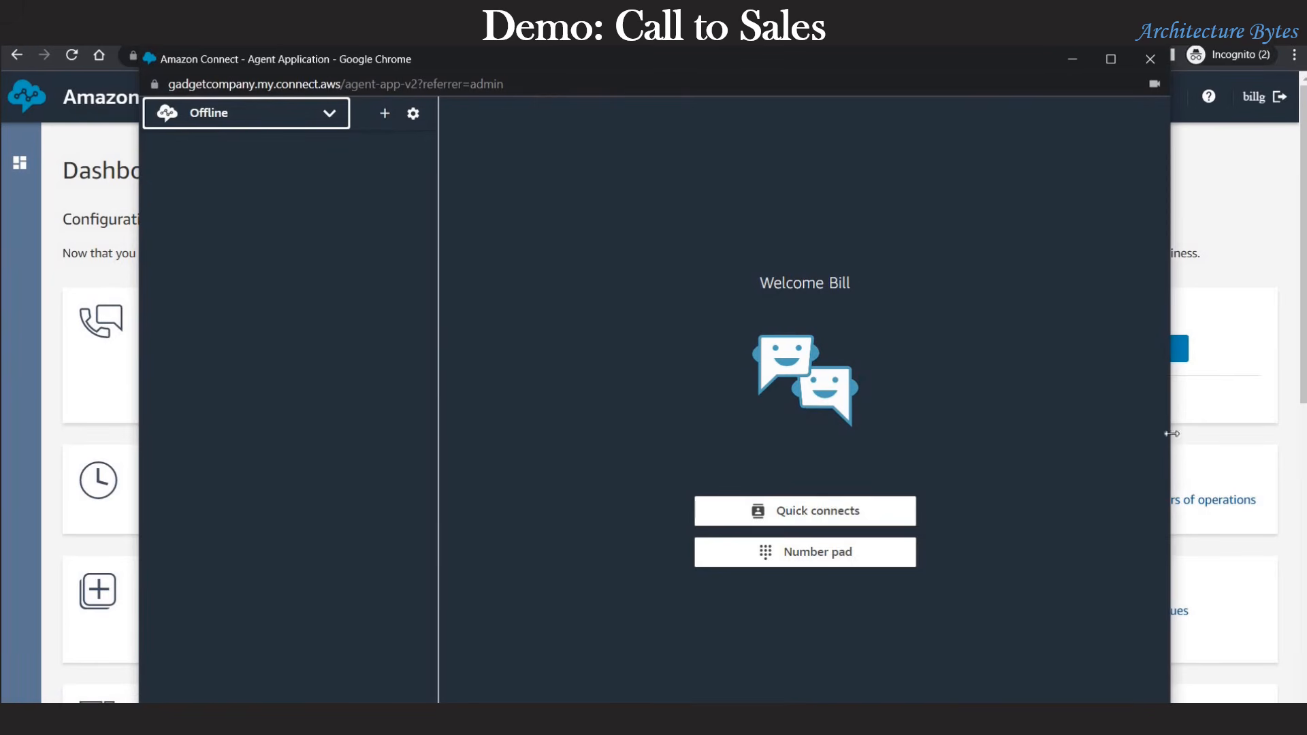
left_click_drag(770, 387, 736, 385)
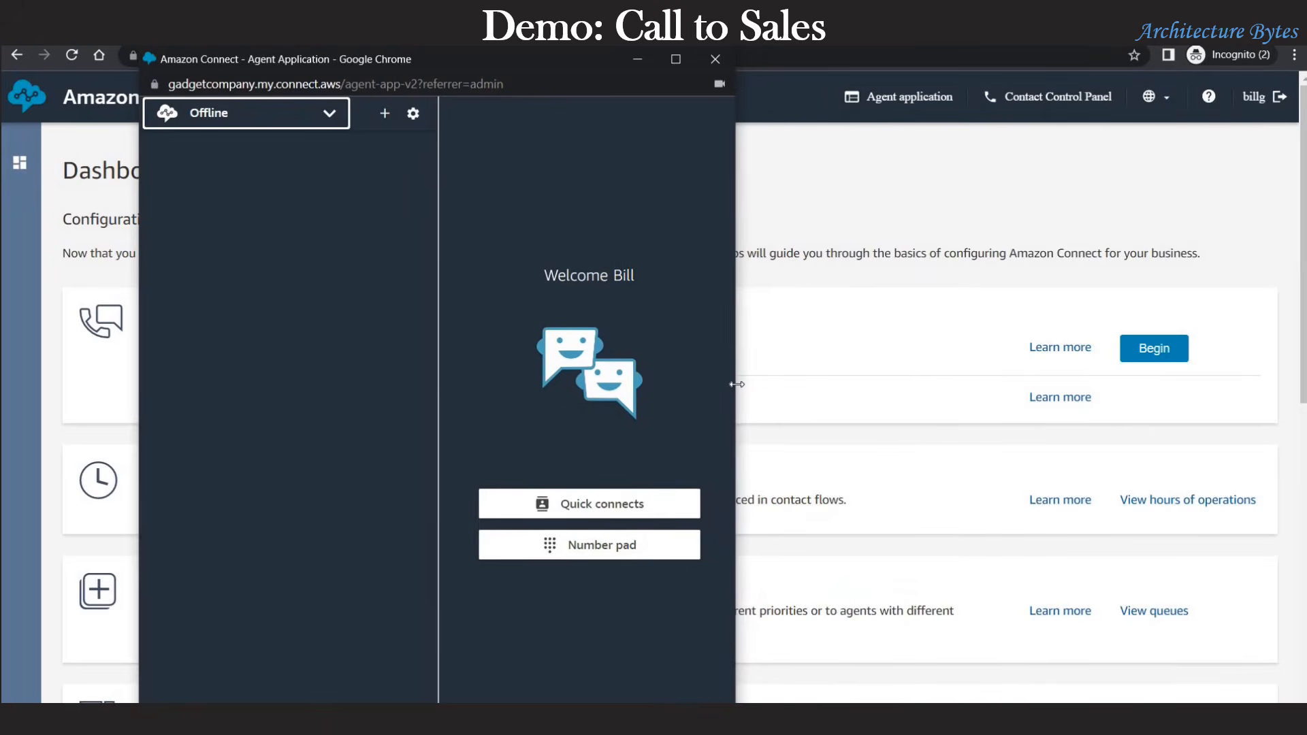
left_click_drag(584, 73, 459, 59)
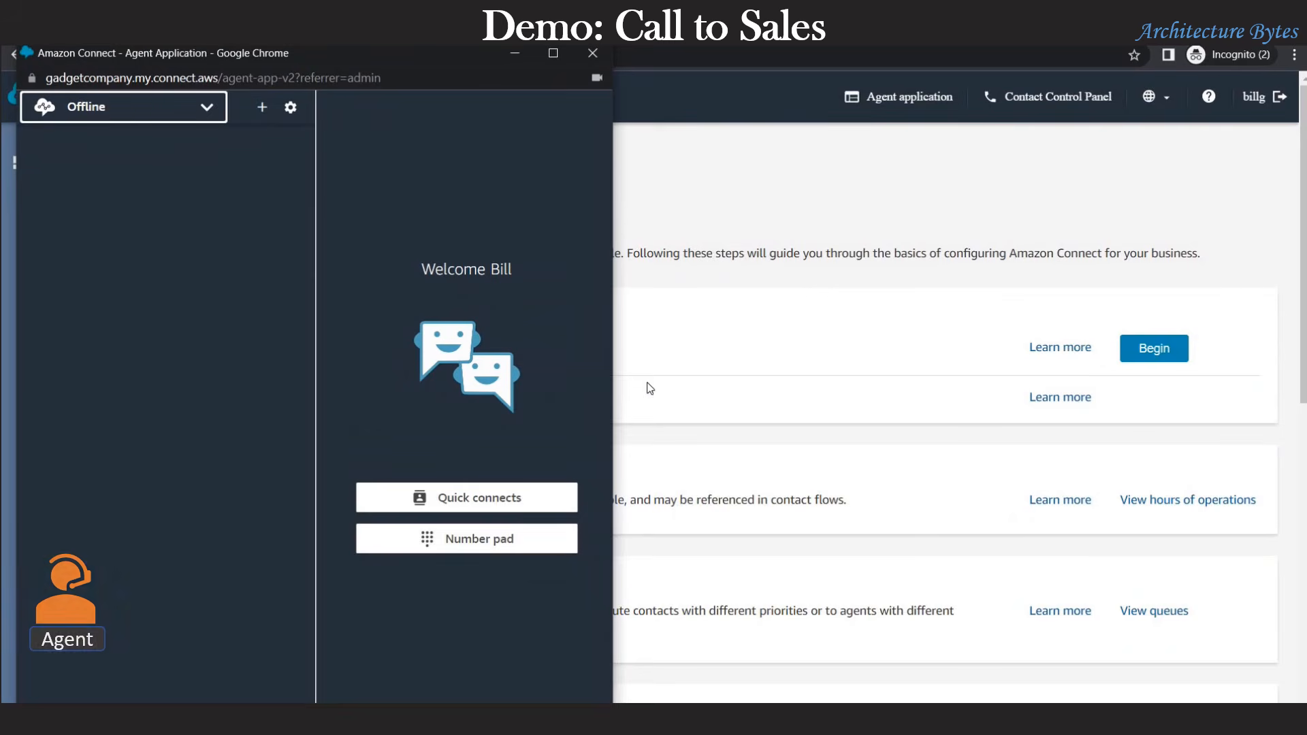
left_click_drag(671, 393, 730, 393)
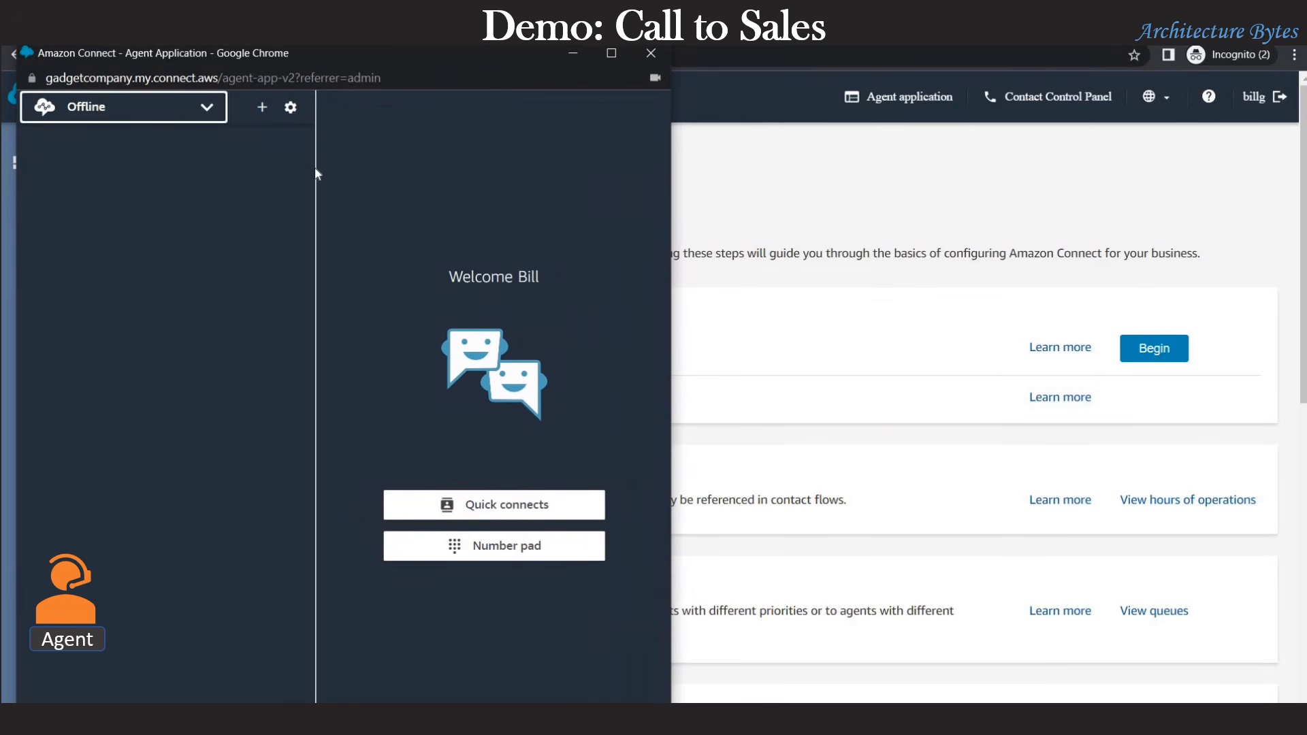
Step: Dial the pasted +1 401 number in Skype after setting the agent to Available
key("alt+Tab")
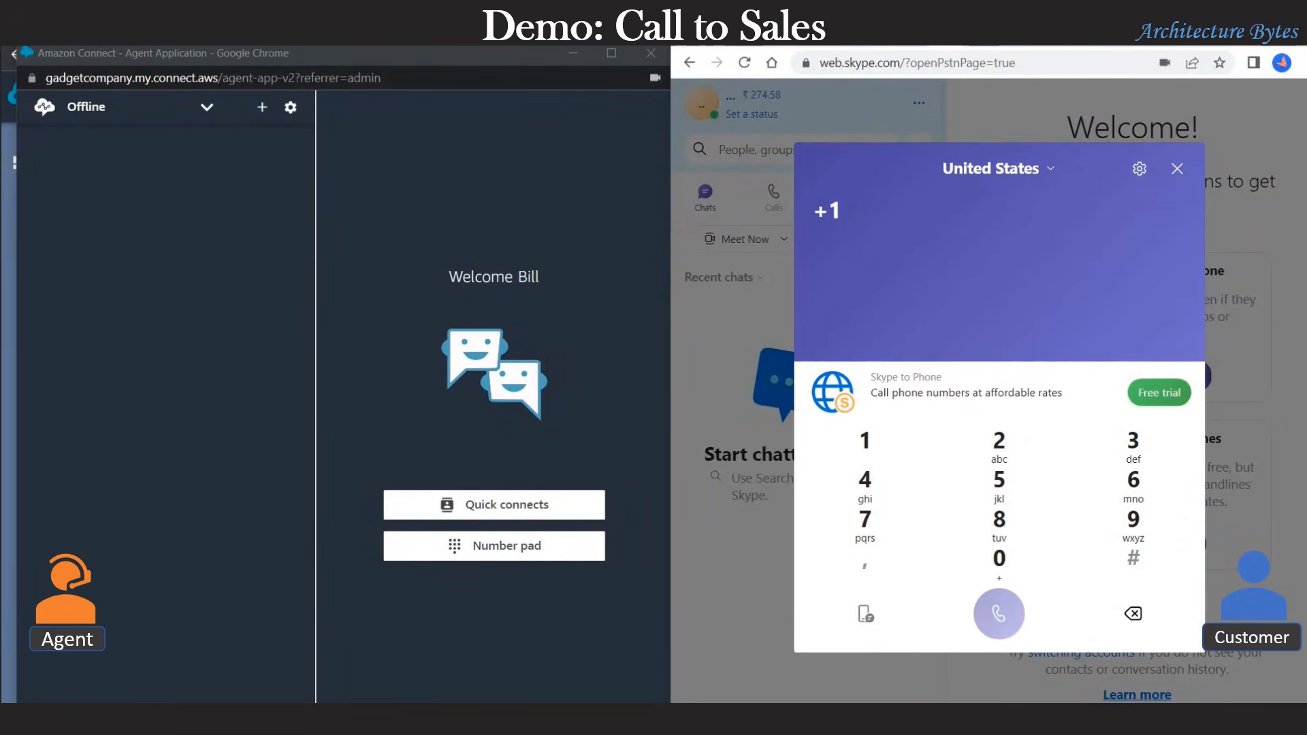
key("ctrl+v")
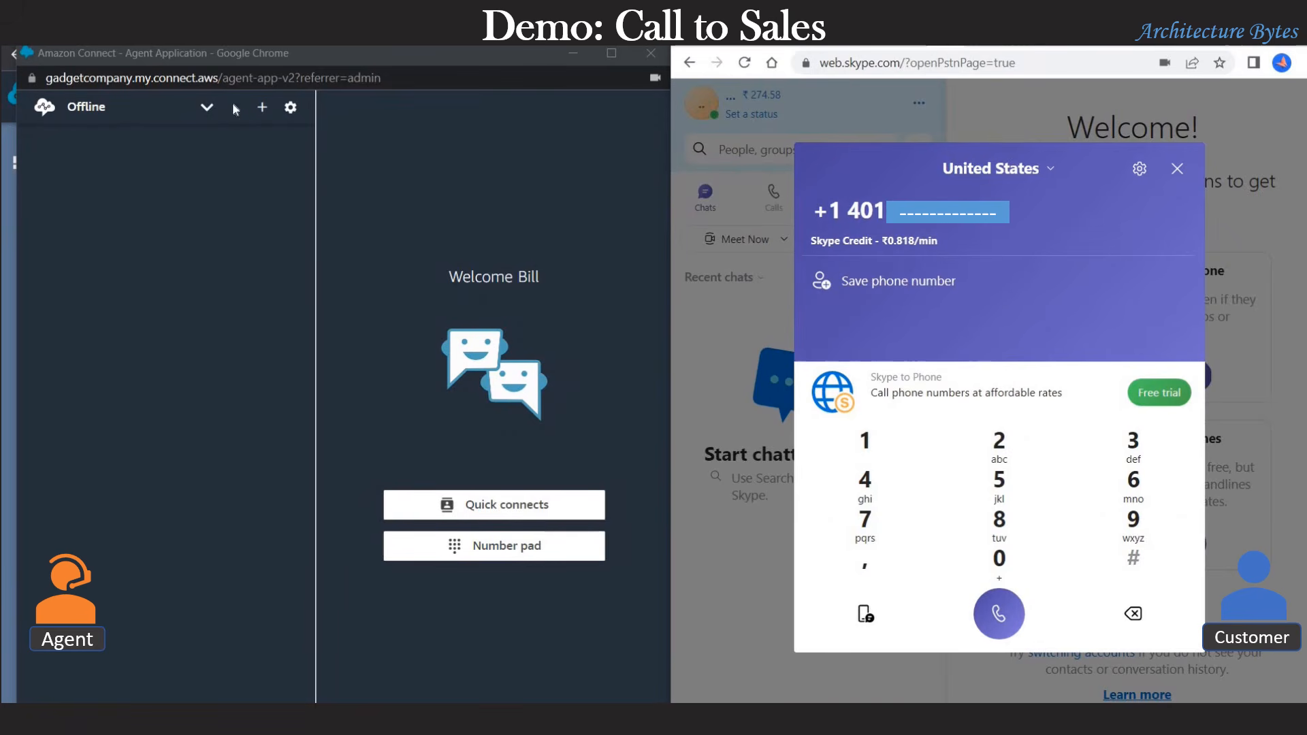
left_click(213, 113)
left_click(153, 149)
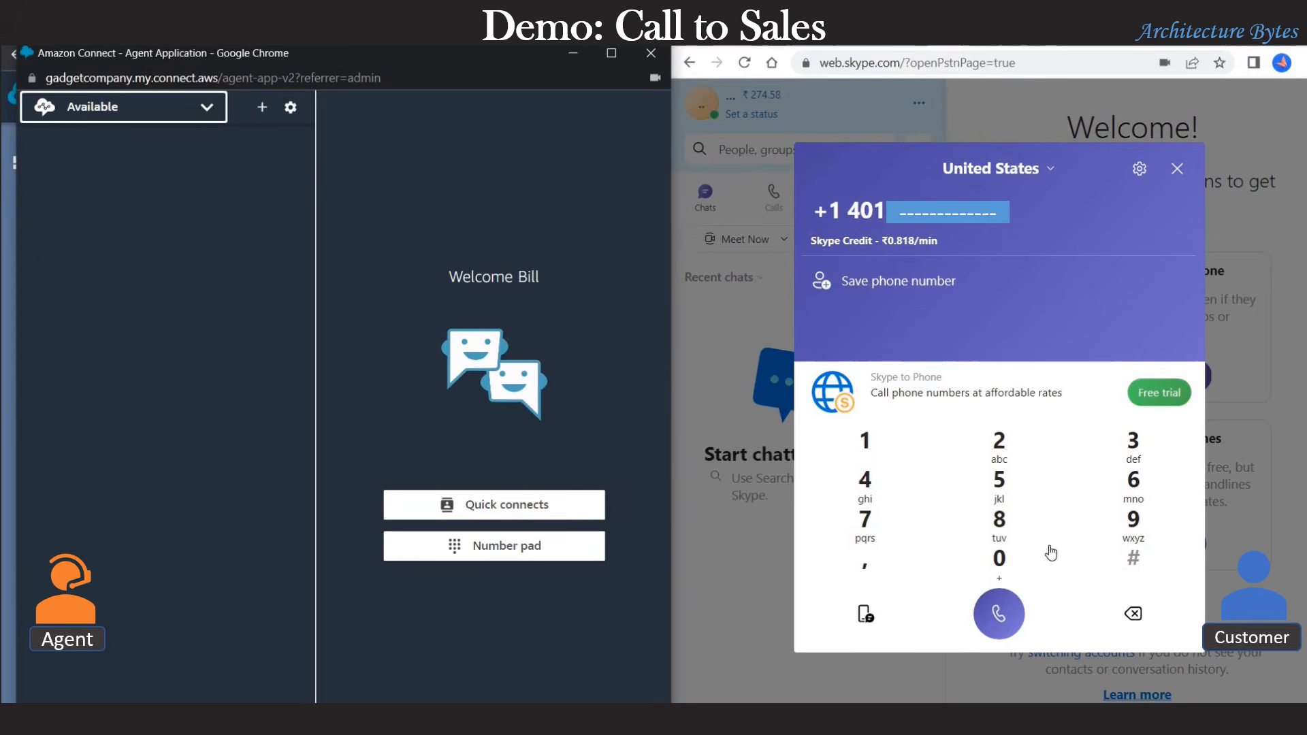
left_click(1000, 614)
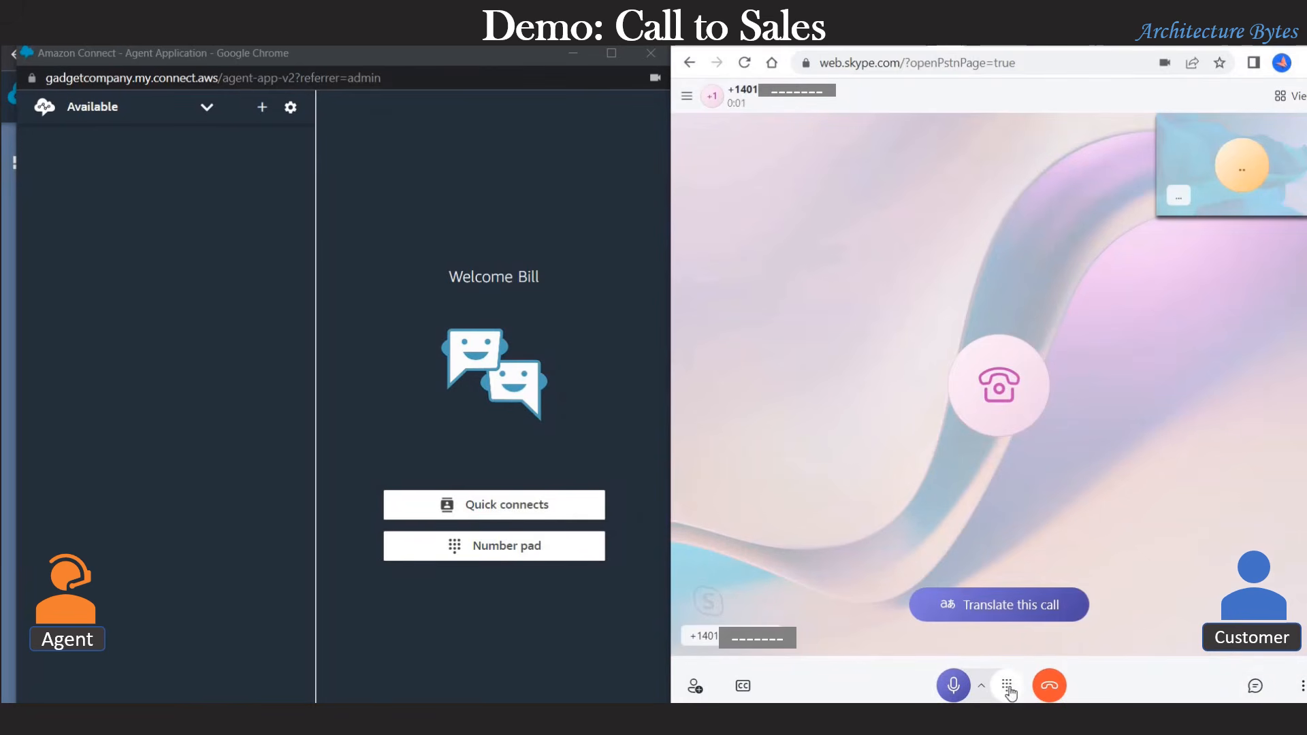
Step: Press 1 for sales, accept the call in the agent app, hold it, then resume
left_click(1008, 686)
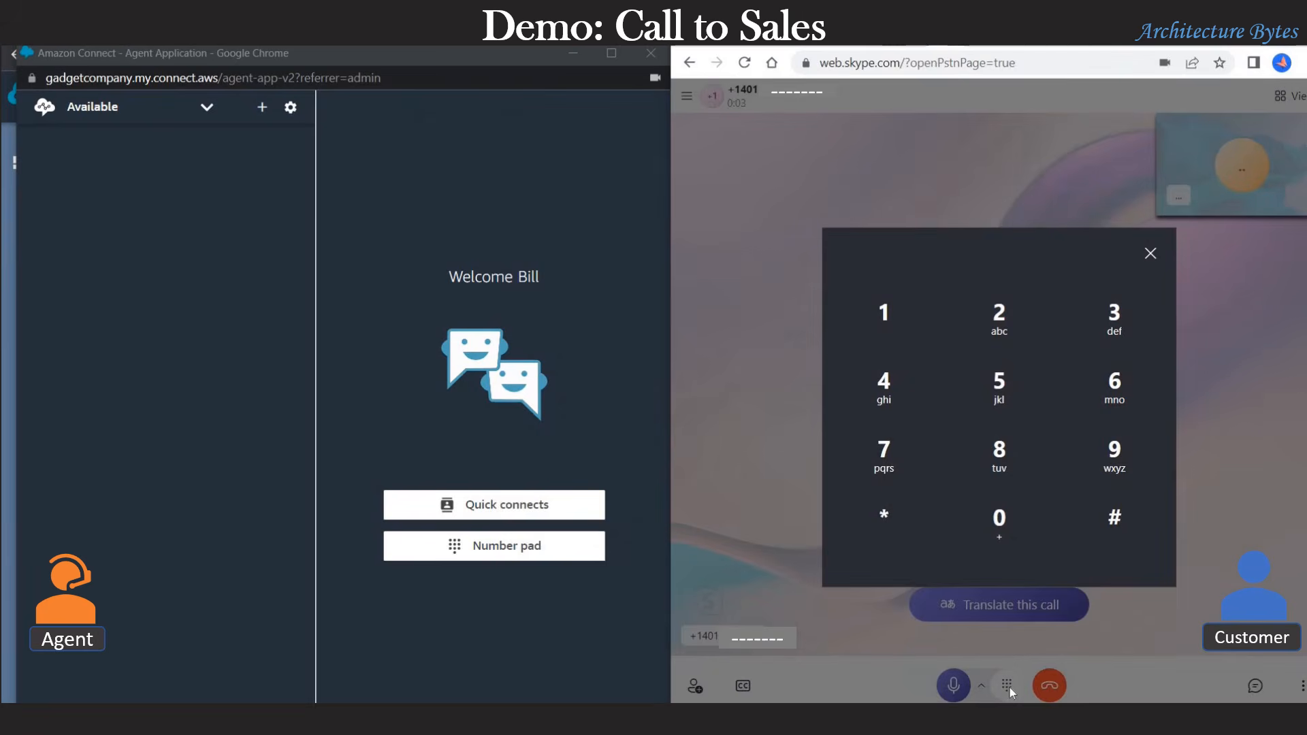
left_click(889, 320)
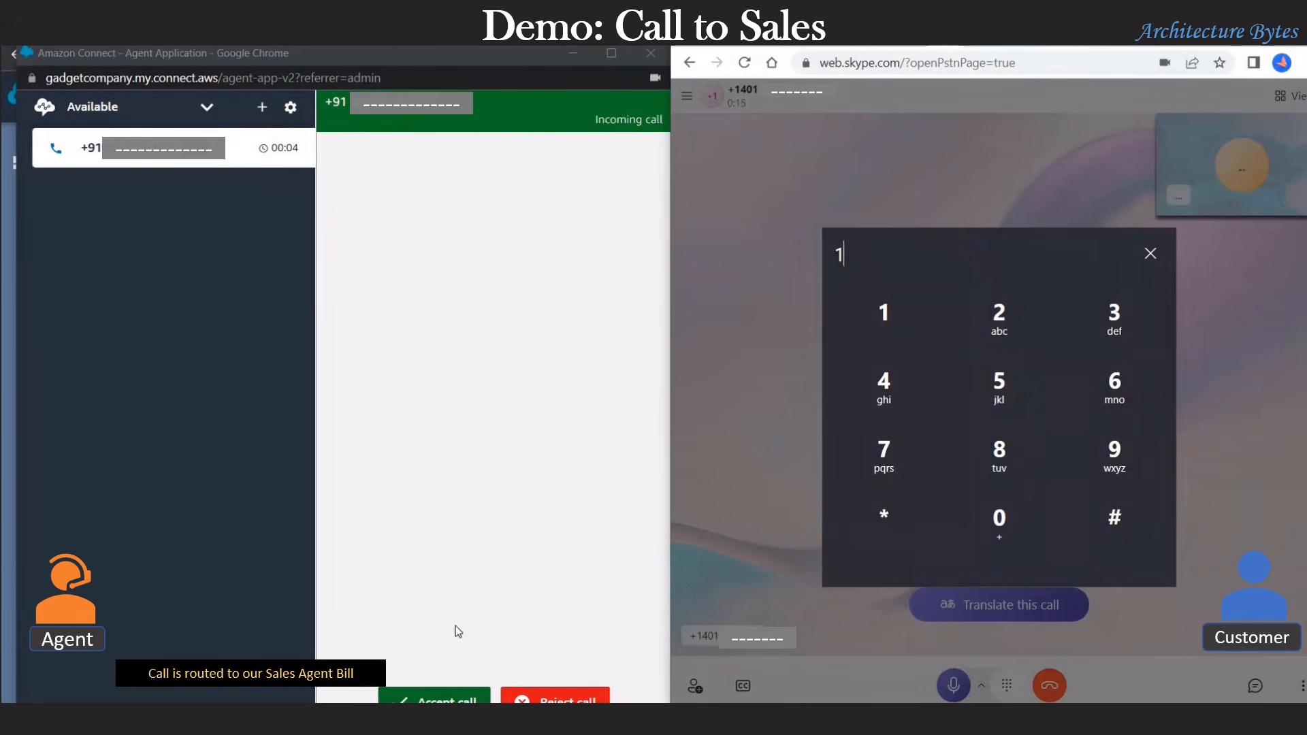
left_click(457, 700)
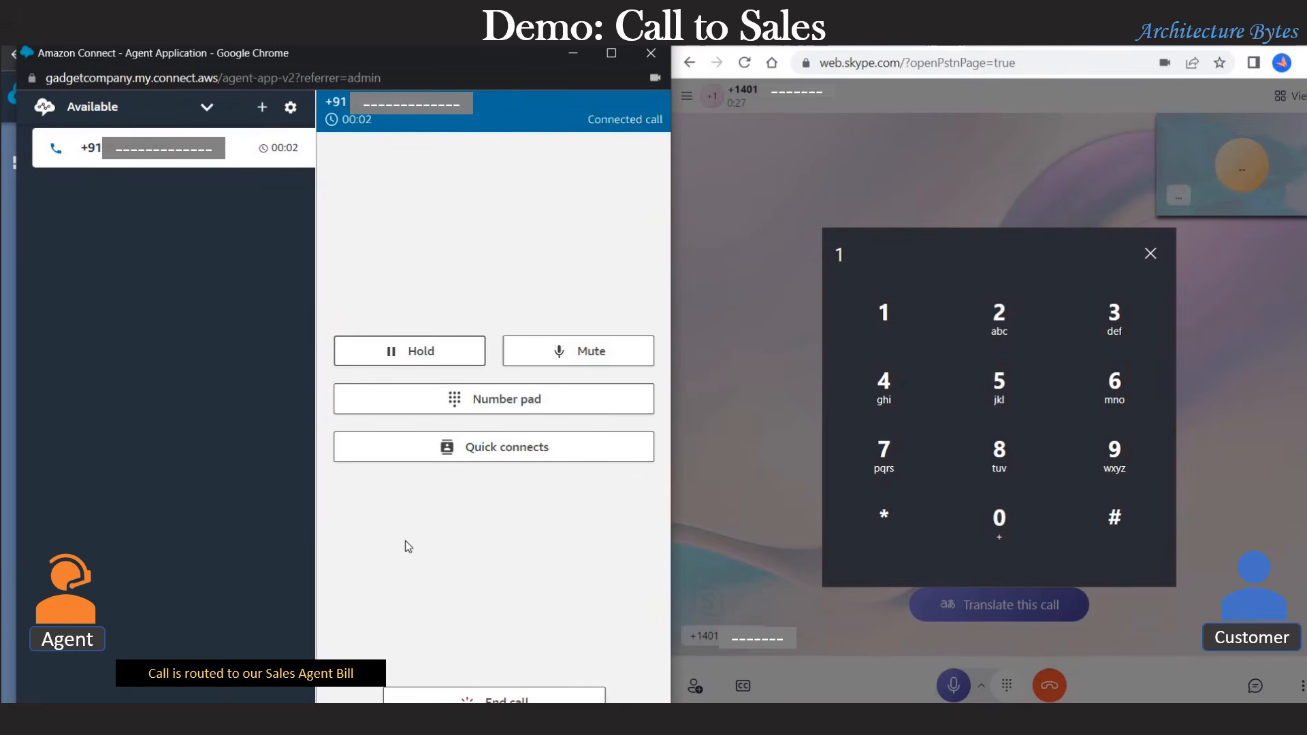
left_click(414, 348)
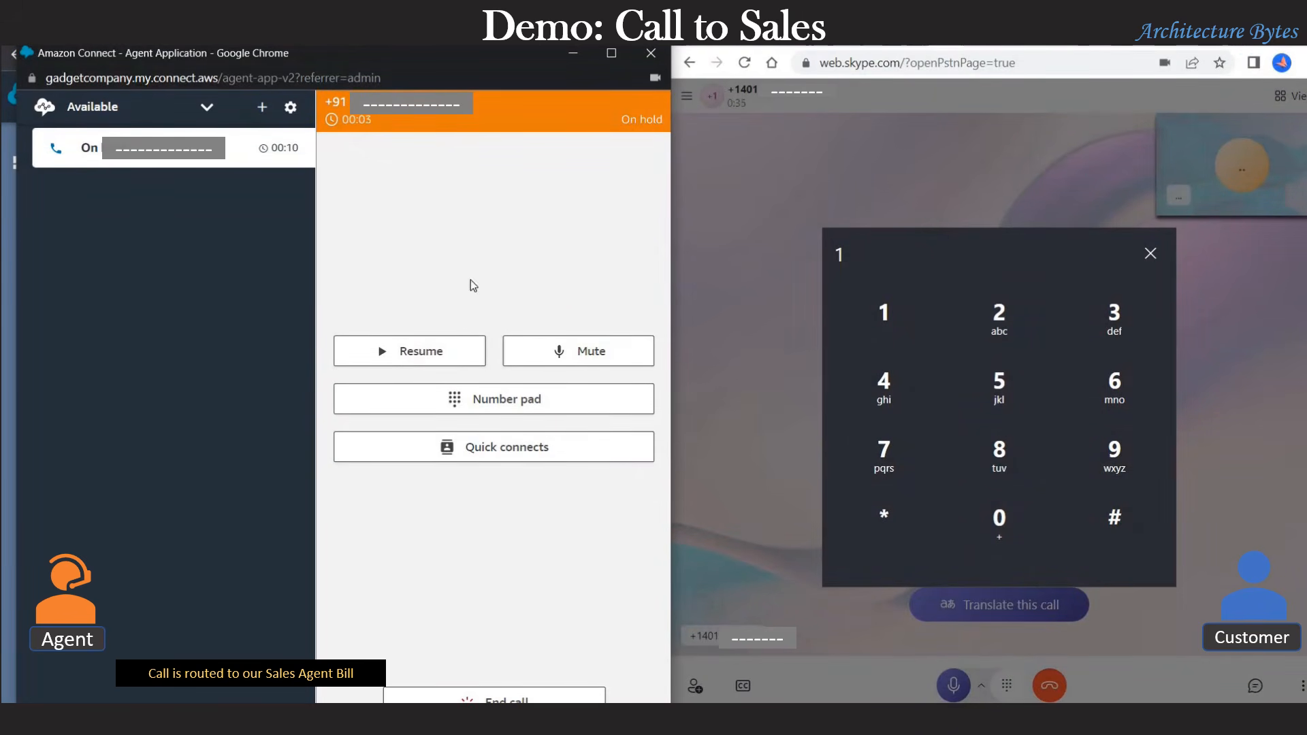
left_click(430, 354)
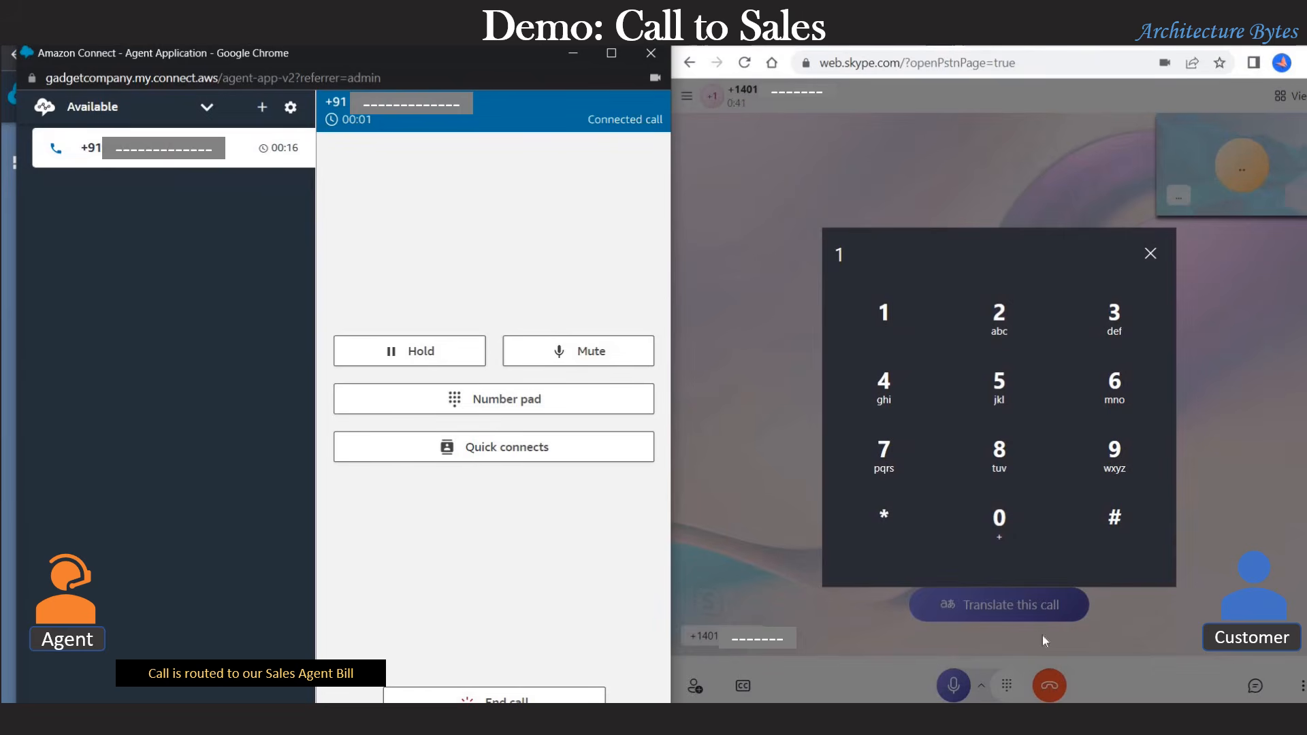
left_click(734, 515)
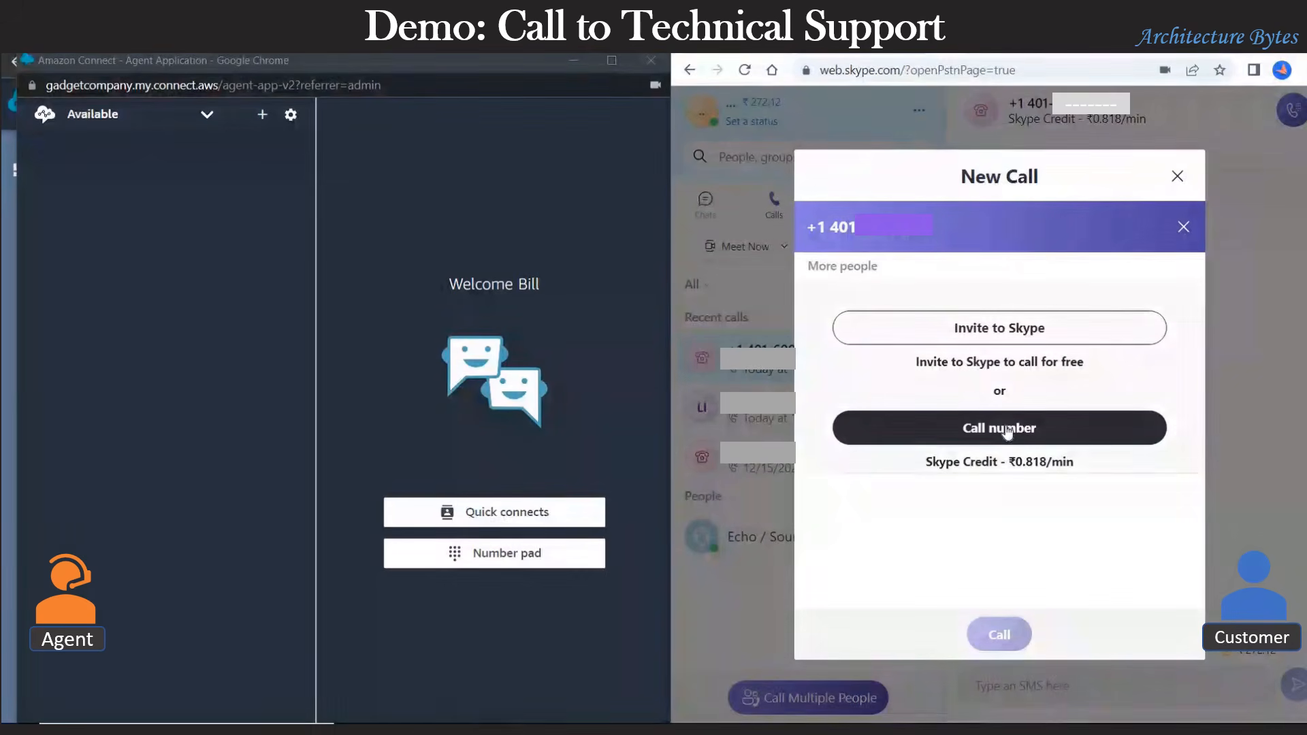
Step: Call the +1 401 number again and bring up the in-call dial pad
left_click(1007, 429)
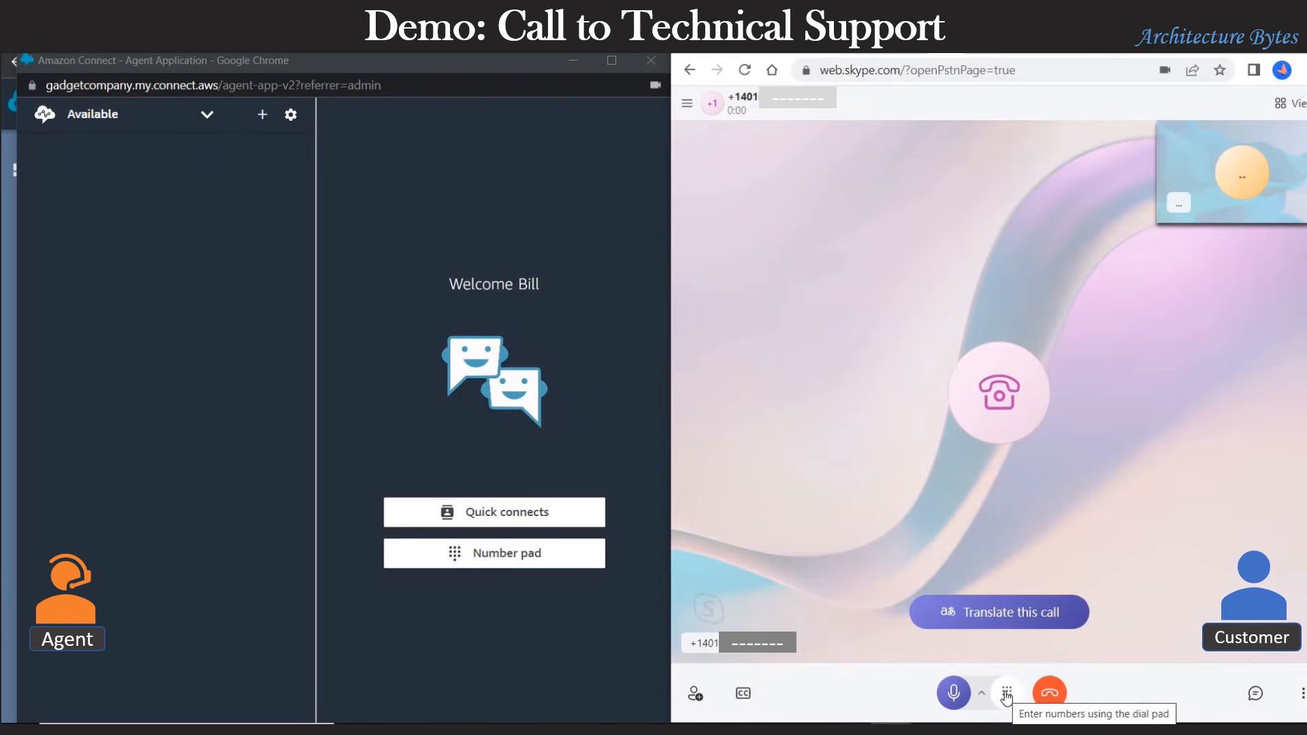
left_click(1007, 693)
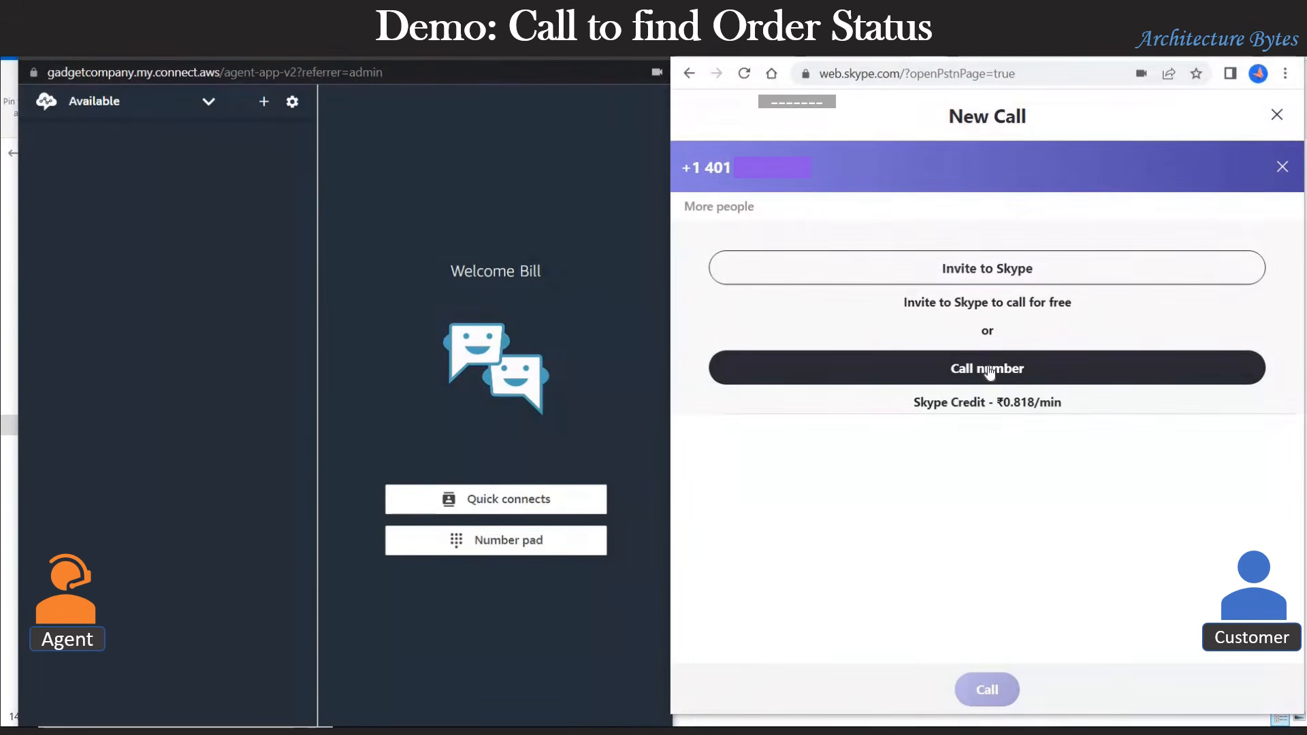
Step: Call the +1 401 number again and key in the order number ending with #
left_click(989, 371)
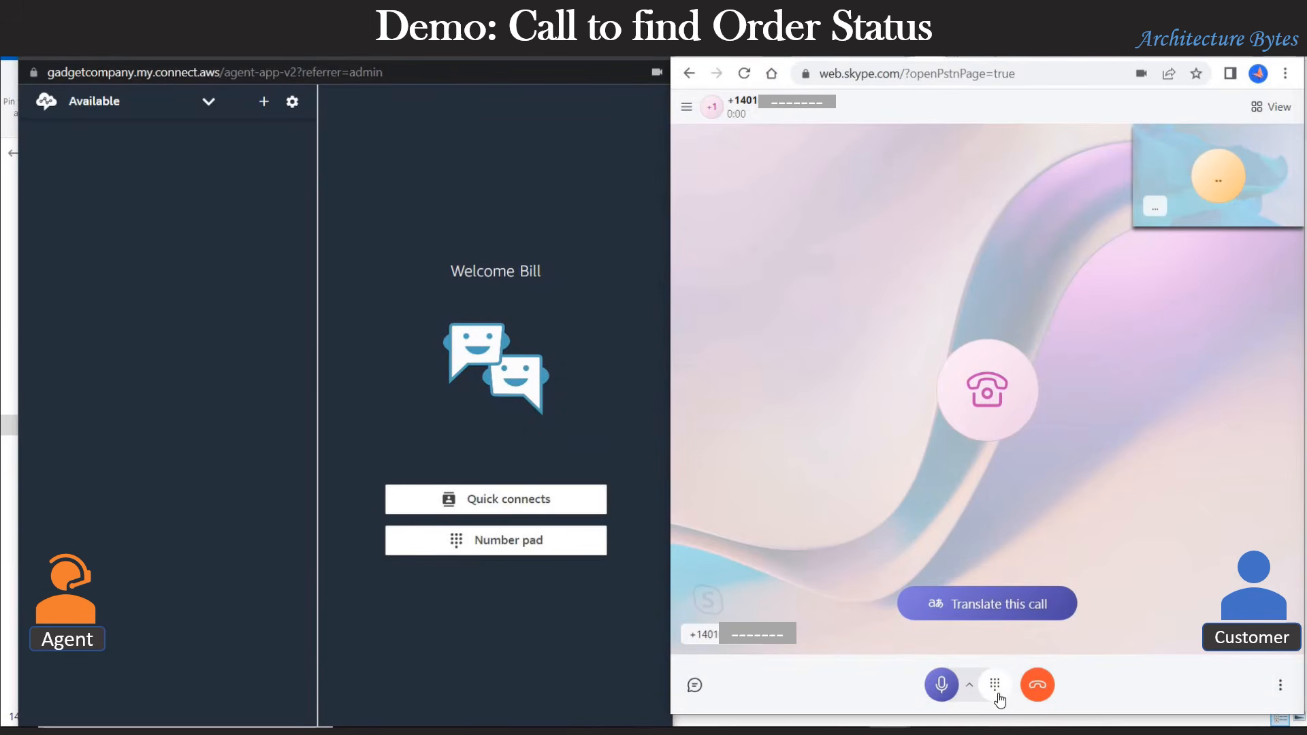
left_click(995, 686)
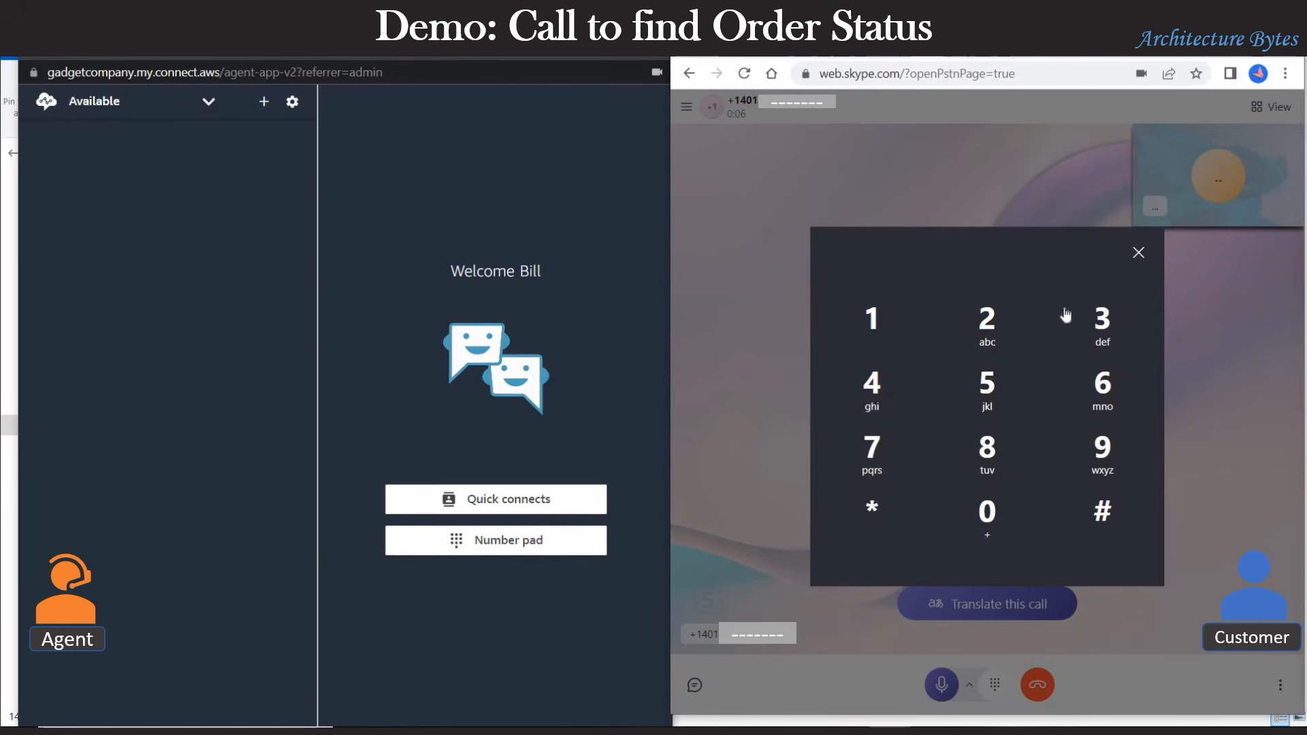
left_click(1115, 329)
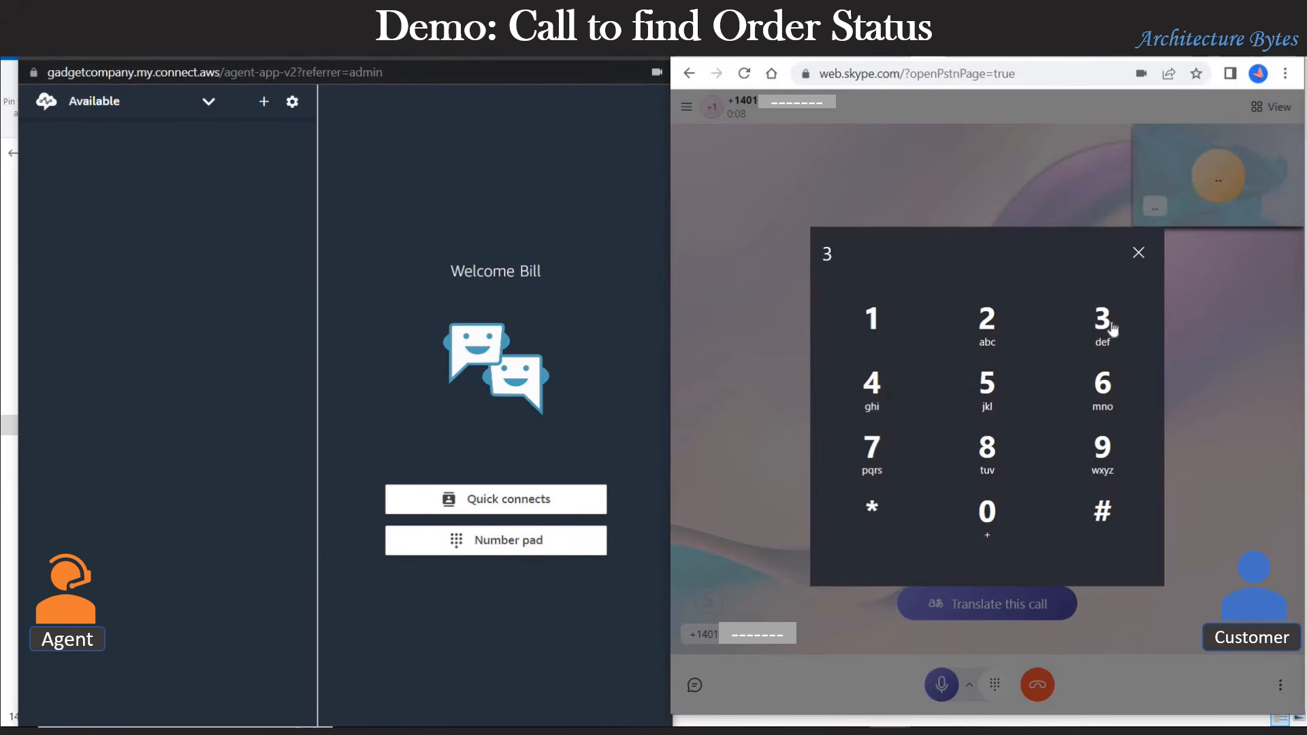
left_click(992, 453)
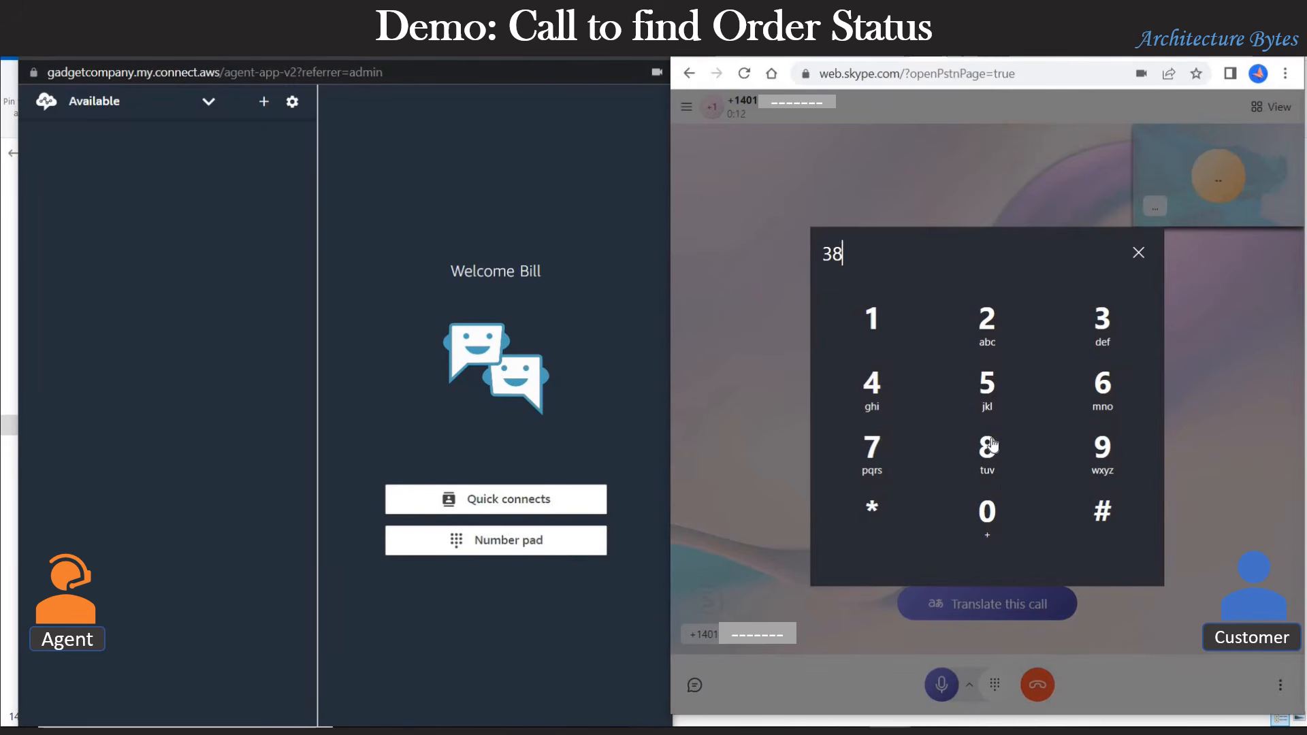
left_click(991, 393)
left_click(872, 328)
left_click(876, 389)
left_click(979, 389)
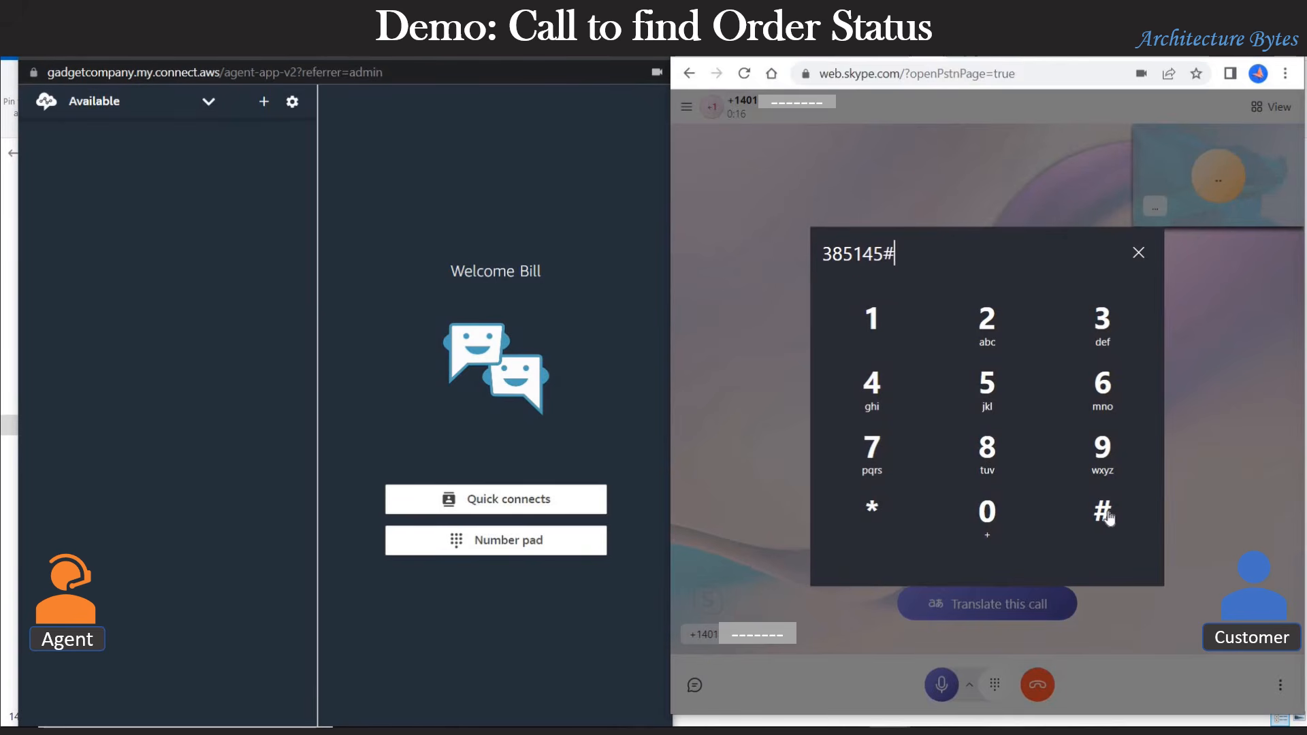